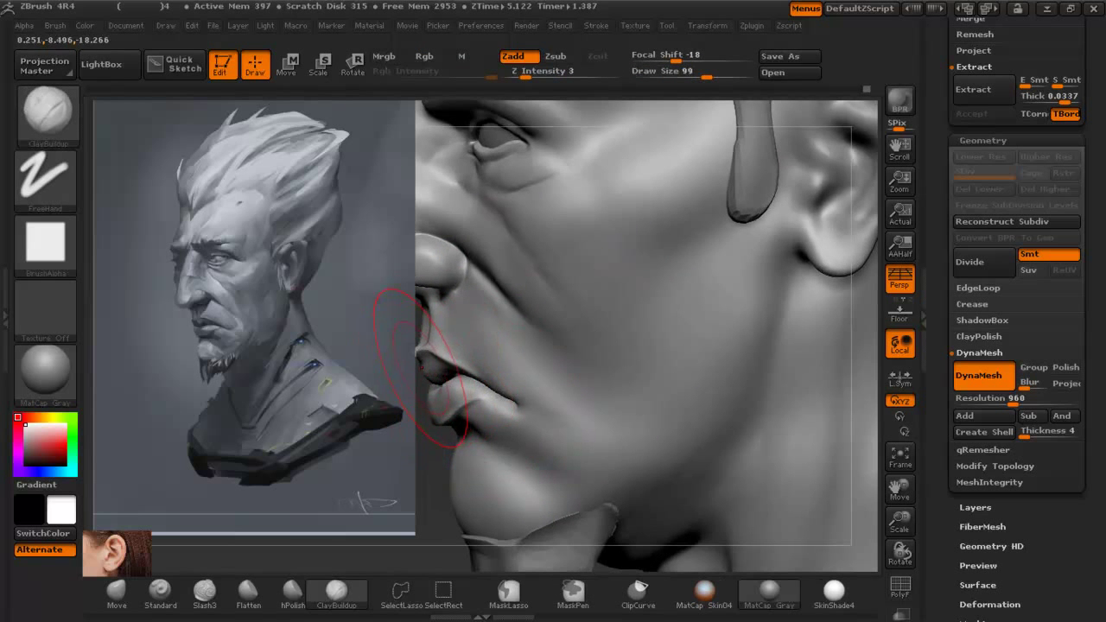
Reshape the lips with the Move brush at draw size 99, smooth them, and hide the reference image.
alt+right_drag(447, 362, 489, 376)
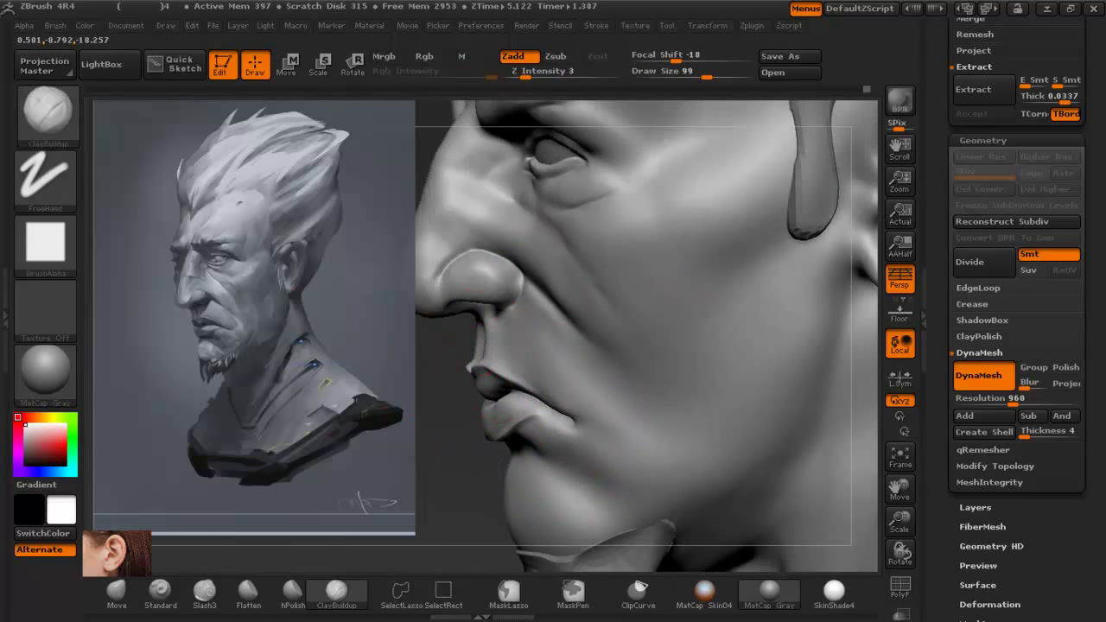
click(118, 594)
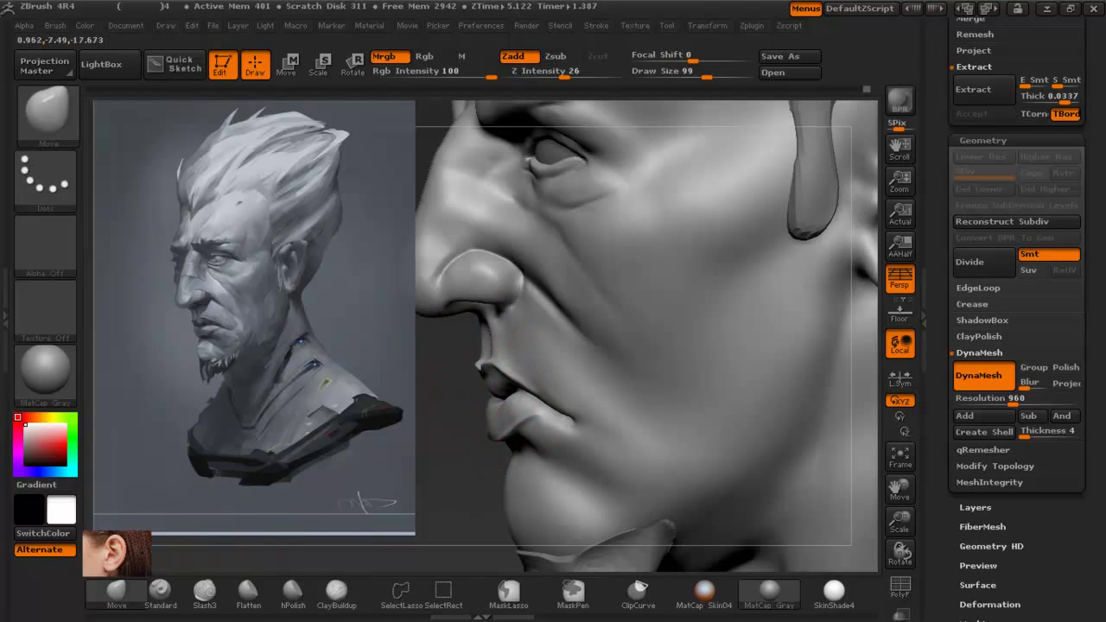
ctrl+right_drag(627, 424, 589, 419)
mouse_move(566, 462)
alt+right_down()
mouse_move(583, 380)
mouse_move(642, 291)
mouse_move(637, 350)
alt+right_up()
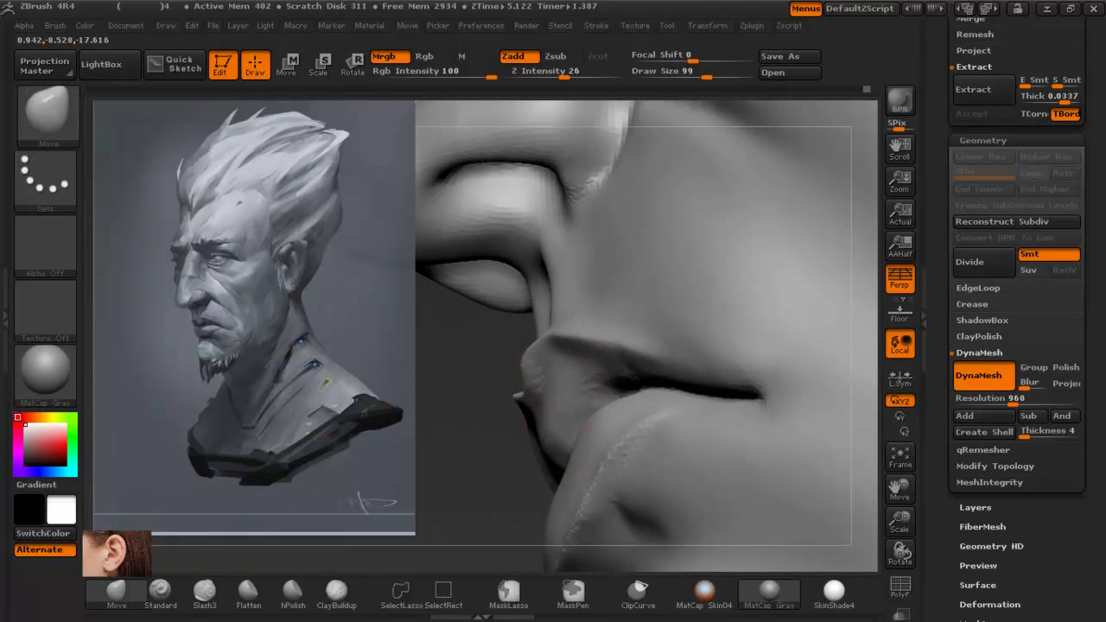
key(shift)
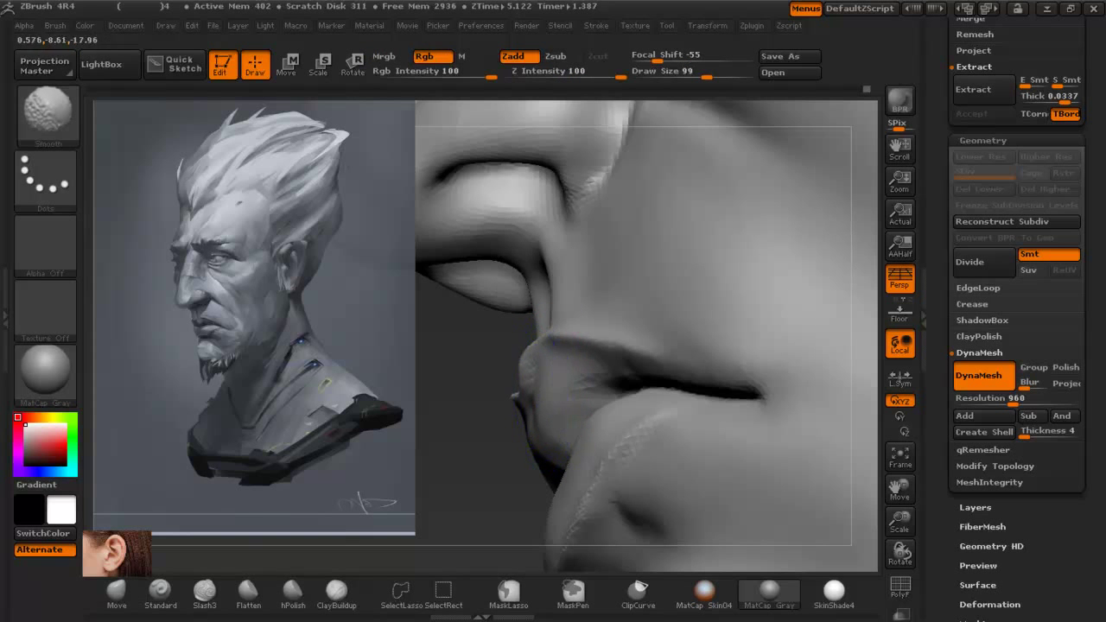
mouse_move(562, 415)
right_down()
mouse_move(559, 381)
mouse_move(531, 367)
mouse_move(587, 388)
mouse_move(643, 386)
mouse_move(545, 383)
right_up()
key(shift+z)
key(shift)
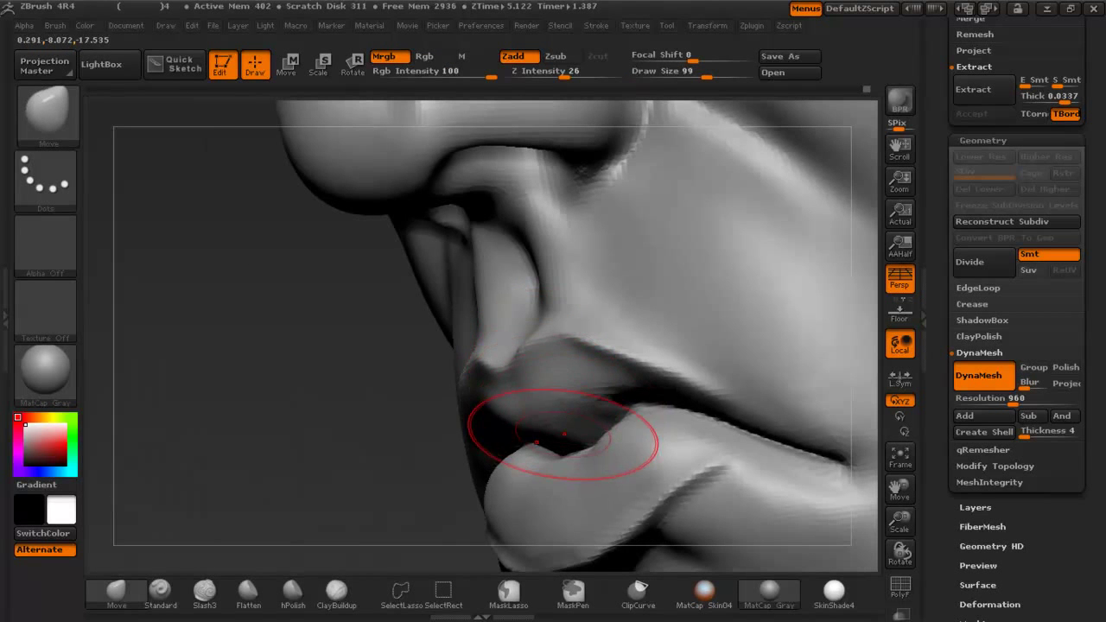
Refine the shape of the upper and lower eyelids with the Move brush at draw sizes 51 and 30.
mouse_move(602, 432)
ctrl+right_down()
mouse_move(652, 441)
mouse_move(600, 437)
mouse_move(720, 394)
mouse_move(680, 377)
mouse_move(604, 384)
mouse_move(529, 259)
mouse_move(570, 261)
mouse_move(518, 173)
ctrl+right_up()
key(space)
drag(466, 348, 445, 346)
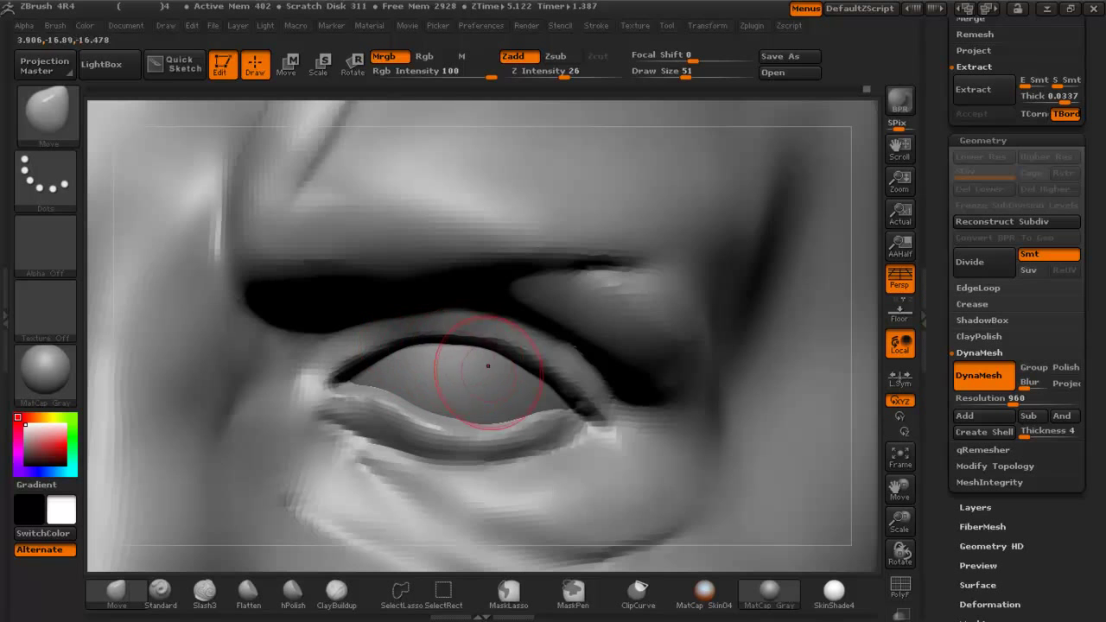
right_drag(446, 346, 402, 298)
mouse_move(353, 383)
right_down()
mouse_move(415, 393)
mouse_move(458, 449)
mouse_move(483, 423)
mouse_move(513, 475)
mouse_move(532, 466)
right_up()
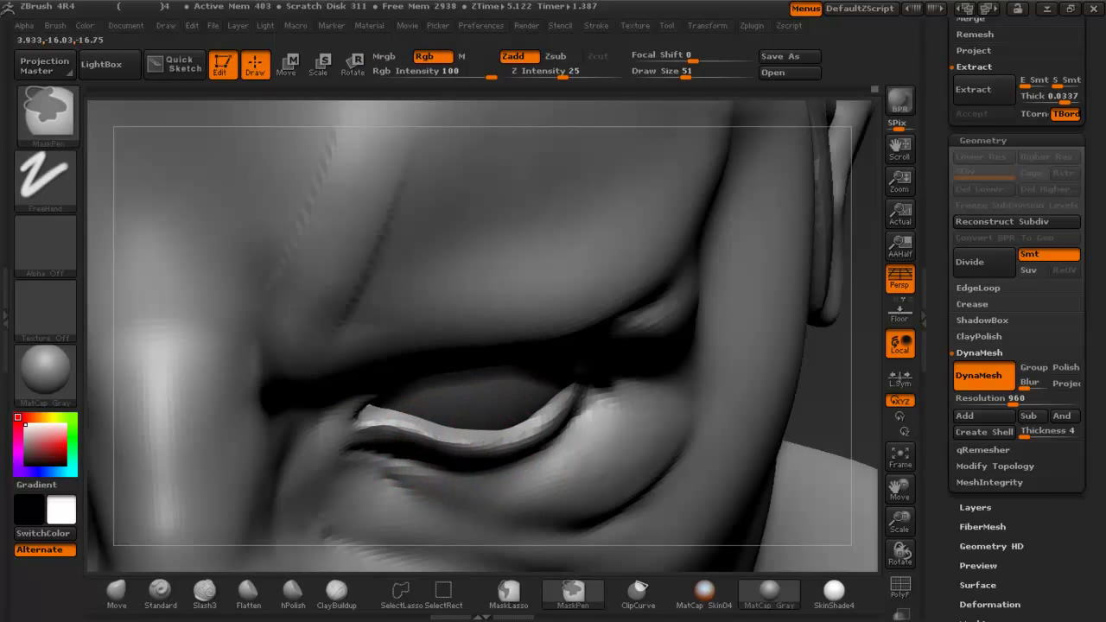
mouse_move(468, 447)
right_down()
mouse_move(432, 319)
mouse_move(468, 393)
right_up()
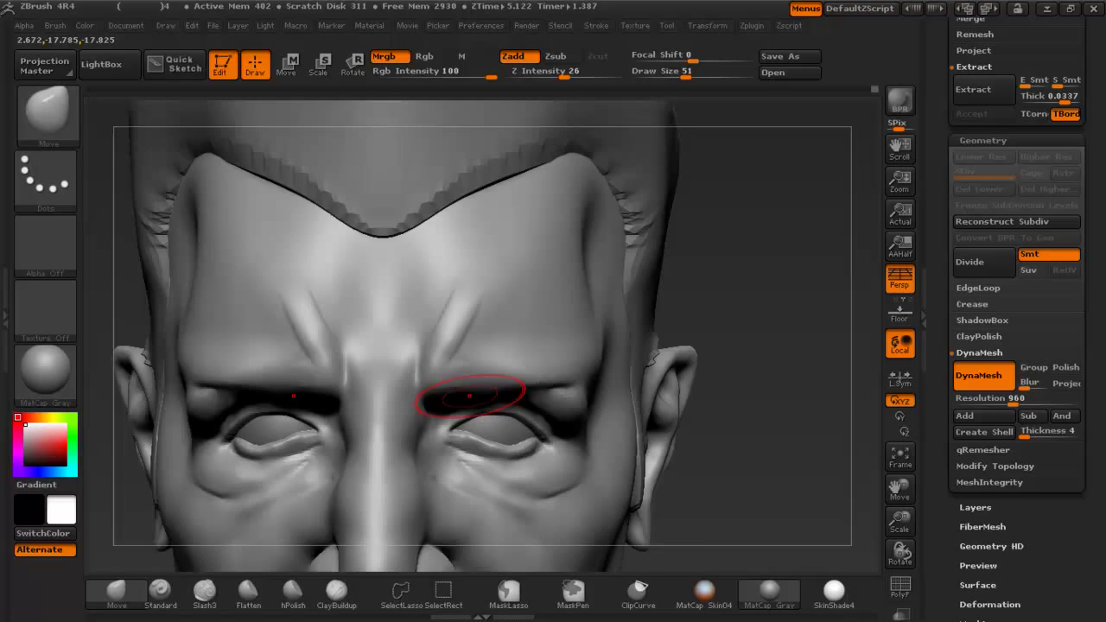
right_drag(468, 393, 475, 315)
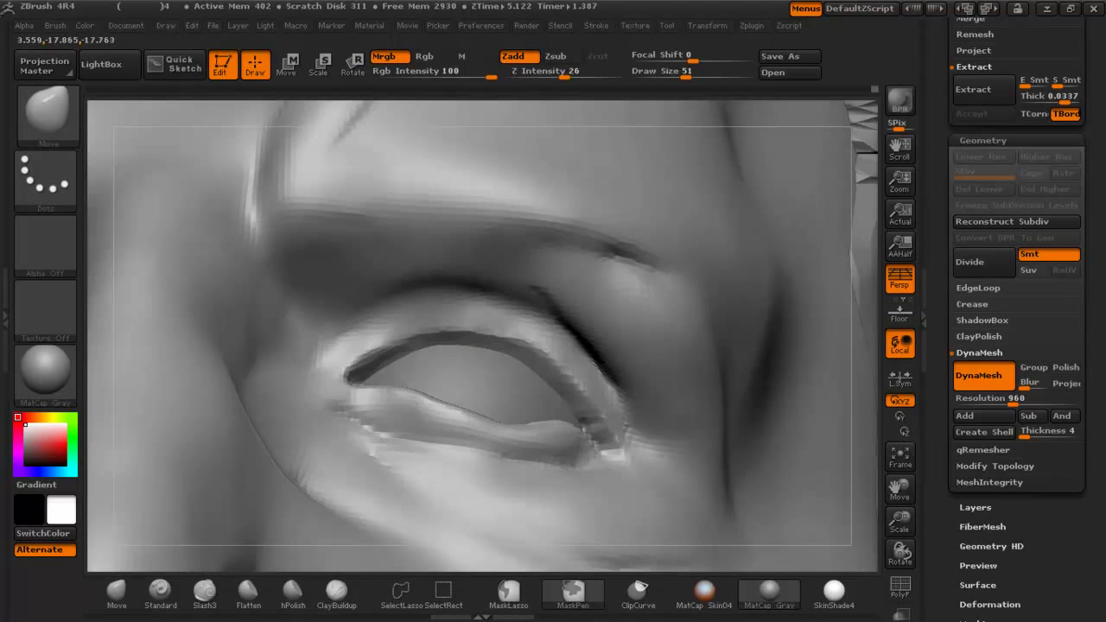
key(space)
key(shift)
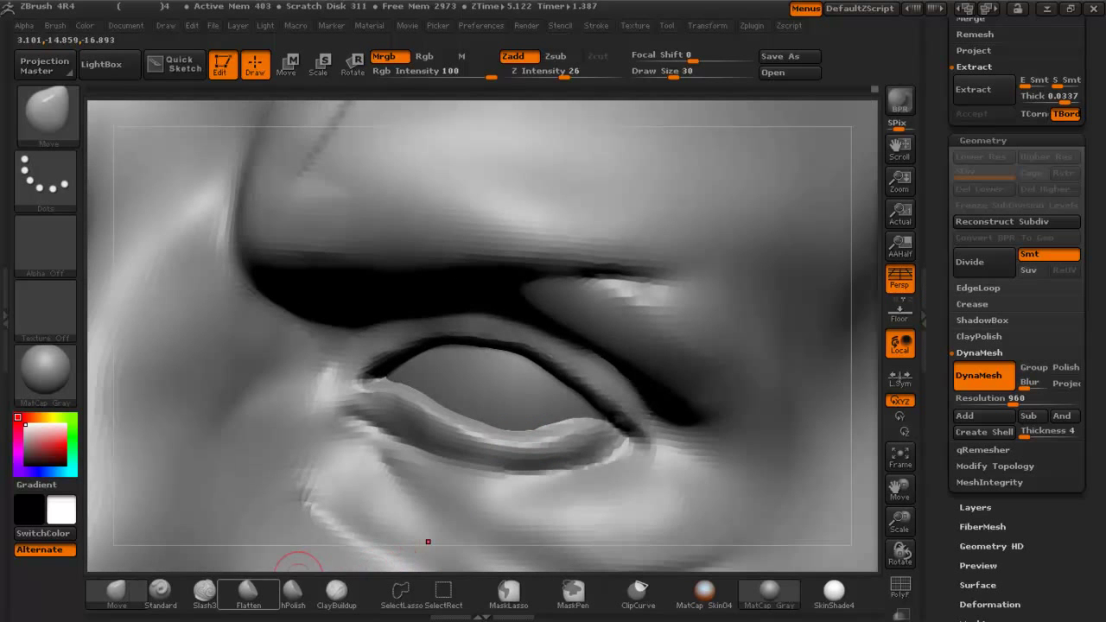
Flatten the nose bridge with the Flatten brush at draw size 30 and smooth the sides of the nose.
click(250, 594)
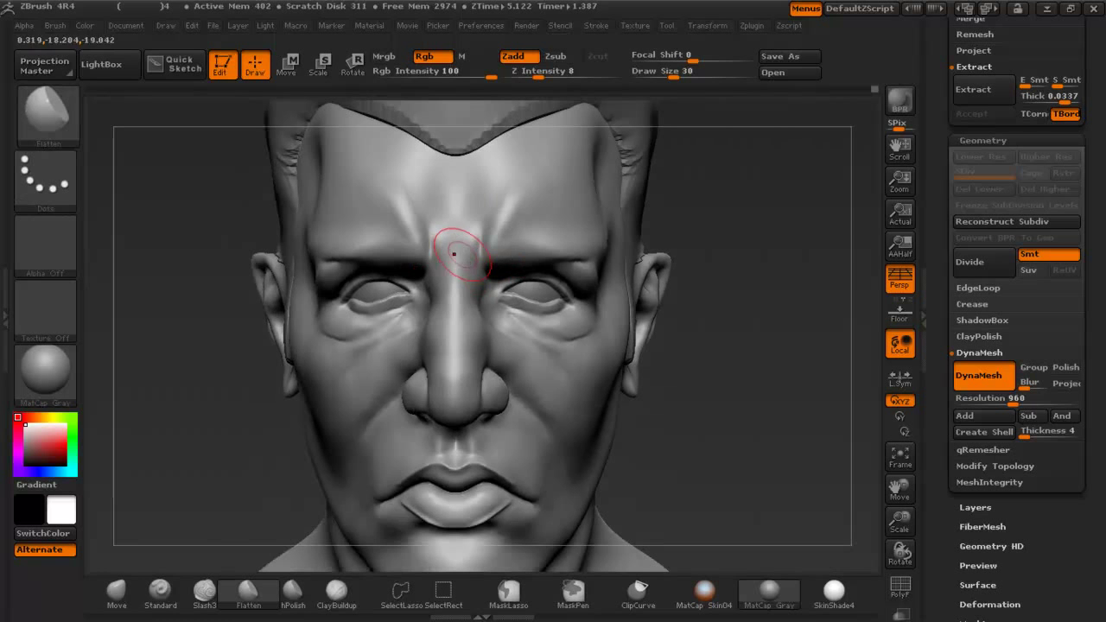
drag(453, 253, 453, 362)
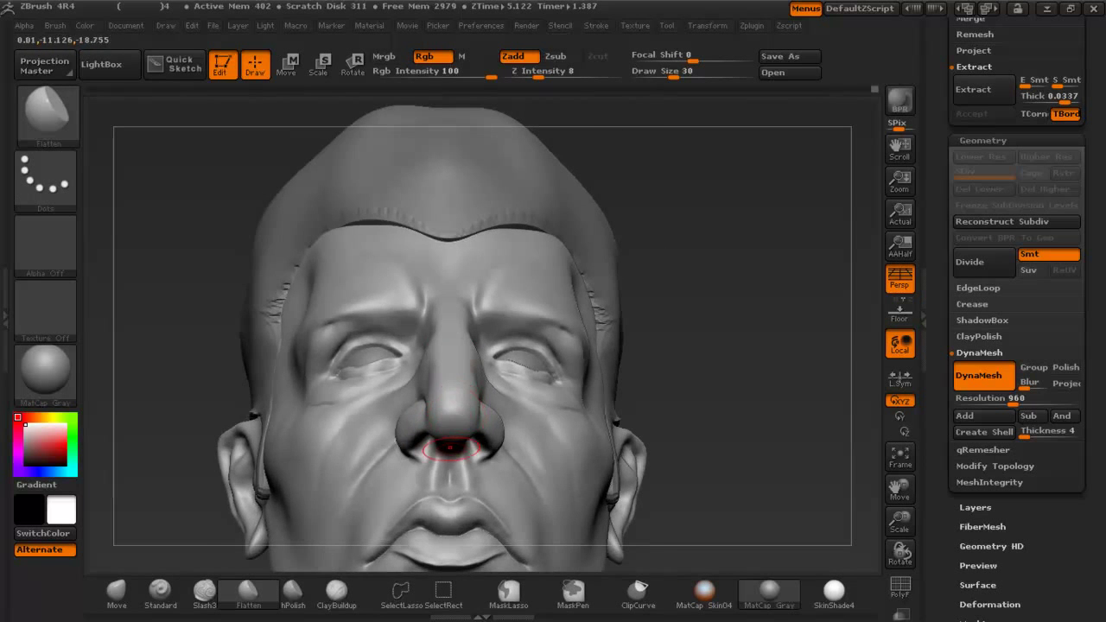
mouse_move(458, 384)
right_down()
mouse_move(413, 423)
mouse_move(324, 423)
right_up()
drag(538, 293, 499, 348)
shift+drag(528, 282, 517, 324)
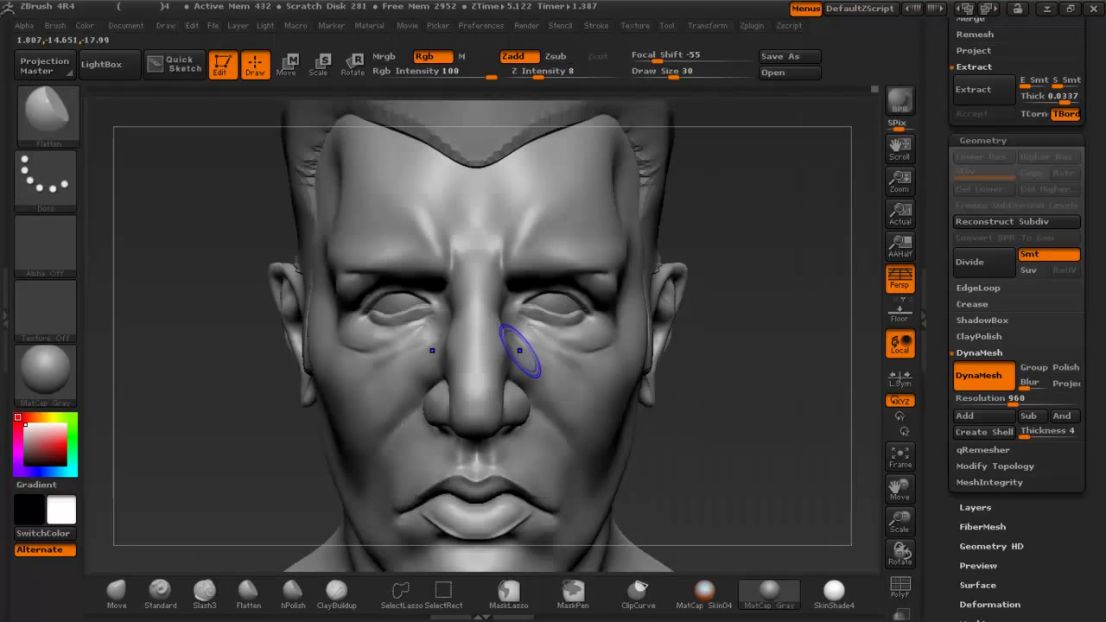
shift+drag(509, 285, 497, 337)
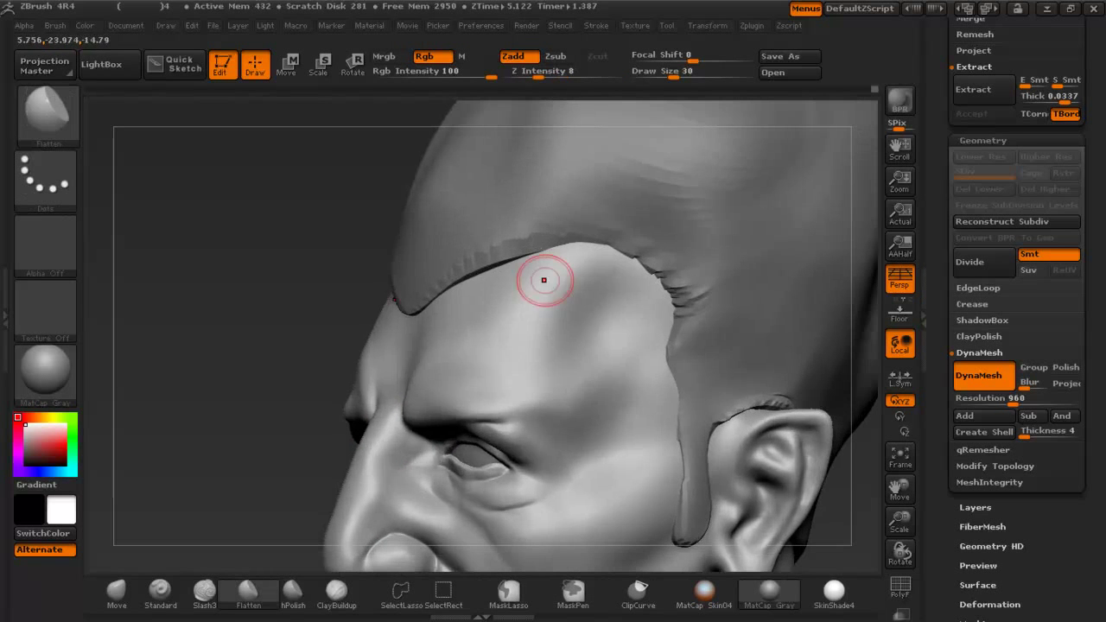
Flatten and smooth the upper side of the forehead beside the hairline, using draw size 53.
key(space)
mouse_move(546, 279)
mouse_down()
mouse_move(567, 280)
mouse_move(590, 304)
mouse_move(586, 286)
mouse_up()
key(space)
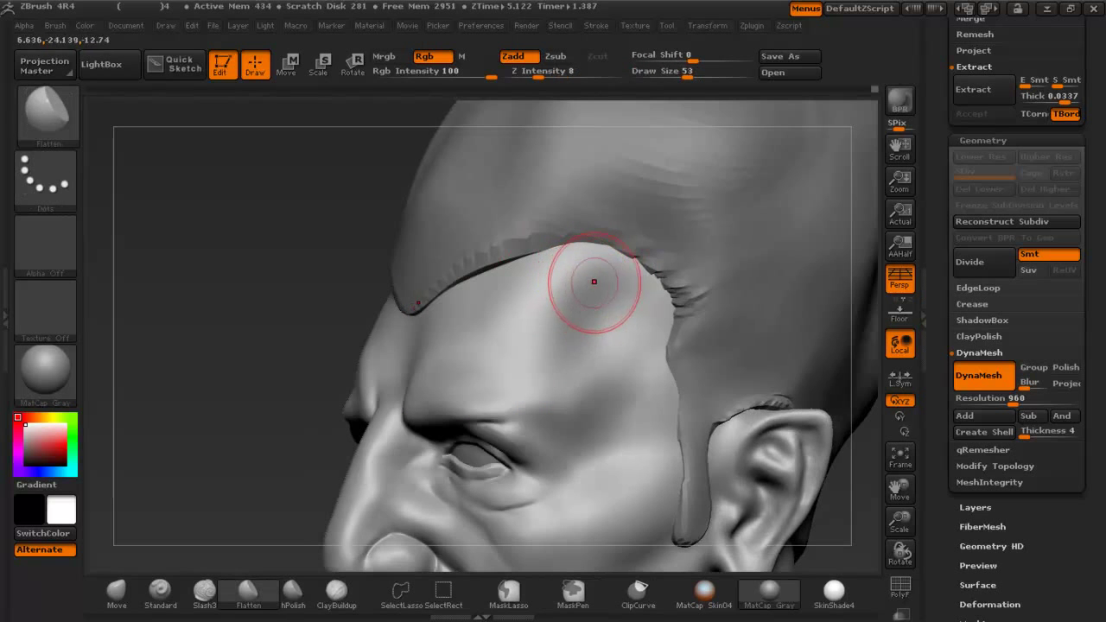
mouse_move(602, 296)
shift+mouse_down()
mouse_move(614, 297)
mouse_move(602, 304)
shift+mouse_up()
mouse_move(610, 278)
right_down()
mouse_move(670, 287)
mouse_move(652, 294)
right_up()
shift+drag(596, 302, 570, 270)
Flatten the folds on the cheek beside the nose with the Flatten brush at draw size 44.
alt+right_drag(507, 335, 522, 260)
right_drag(522, 260, 575, 246)
alt+right_drag(447, 306, 449, 261)
alt+right_drag(487, 430, 469, 267)
key(space)
drag(469, 267, 460, 265)
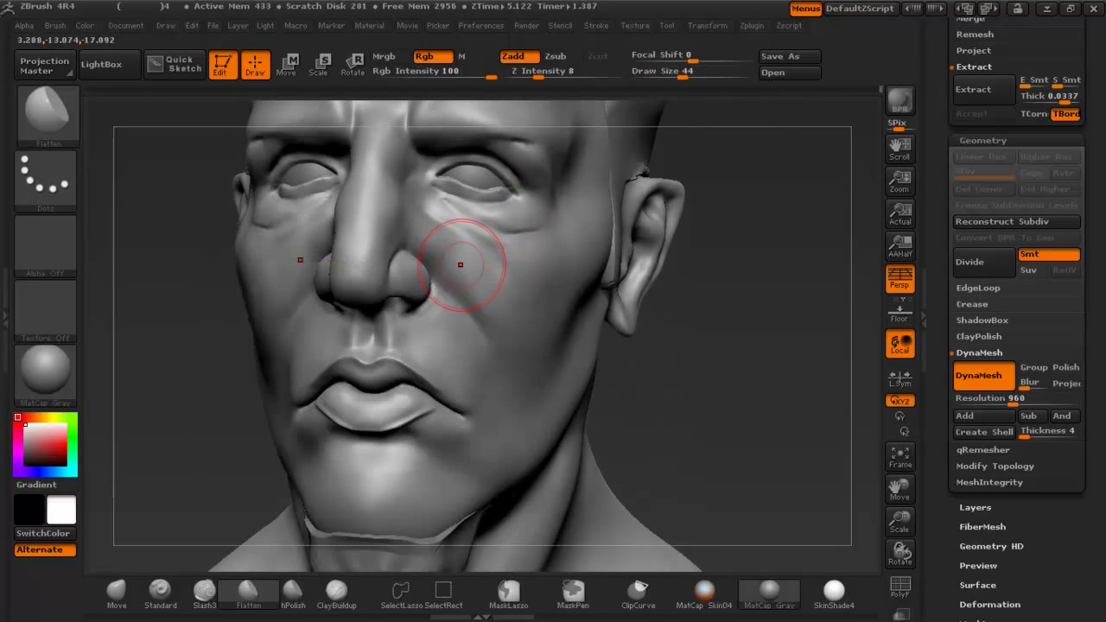
right_drag(461, 265, 406, 226)
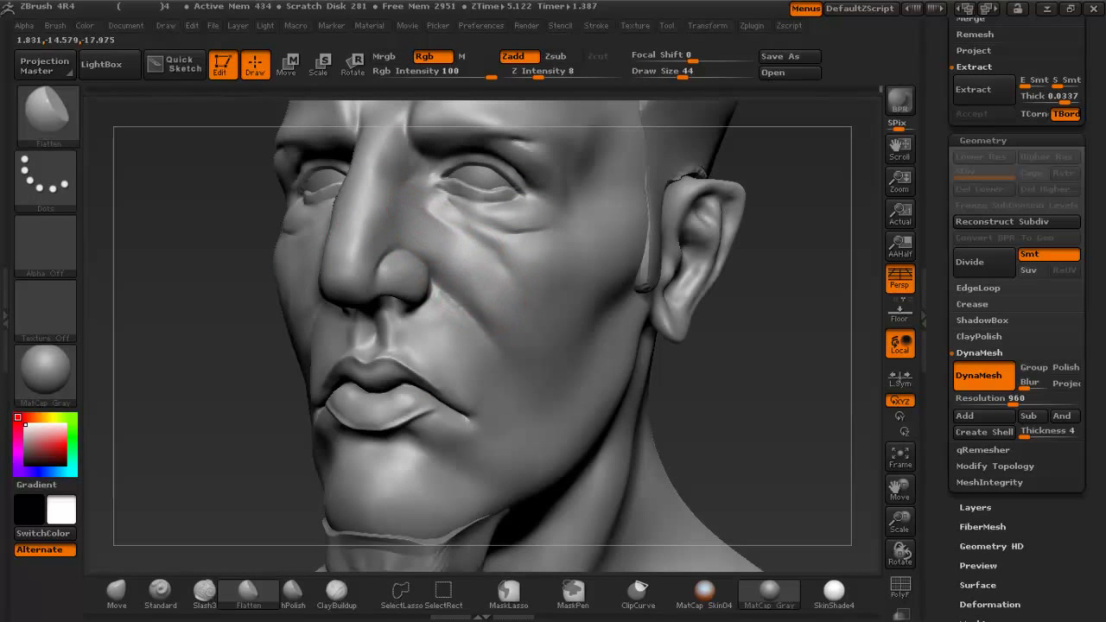
Flatten and smooth the area under the eye and the cheek, using draw sizes 30 and 59.
right_drag(489, 229, 495, 194)
key(space)
drag(494, 195, 481, 192)
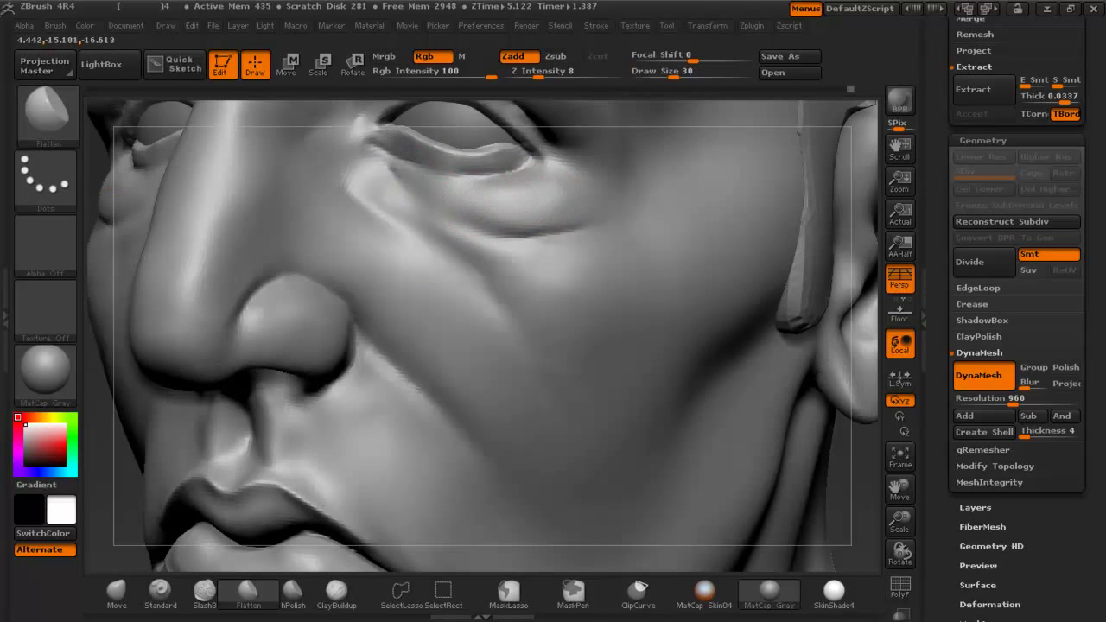
shift+drag(533, 190, 575, 193)
key(shift)
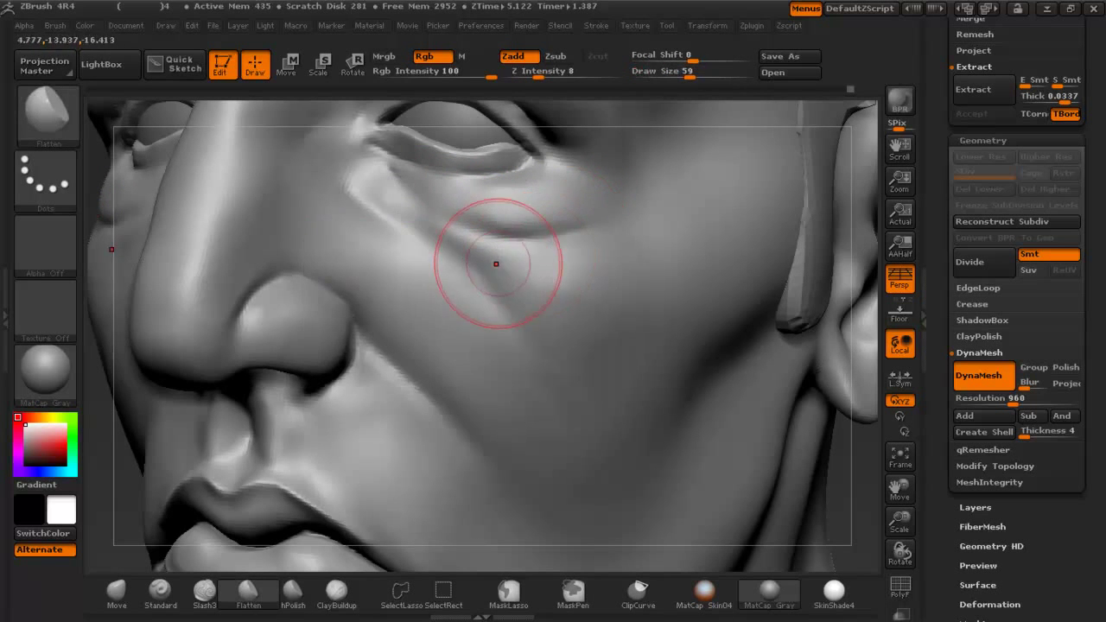
key(ctrl)
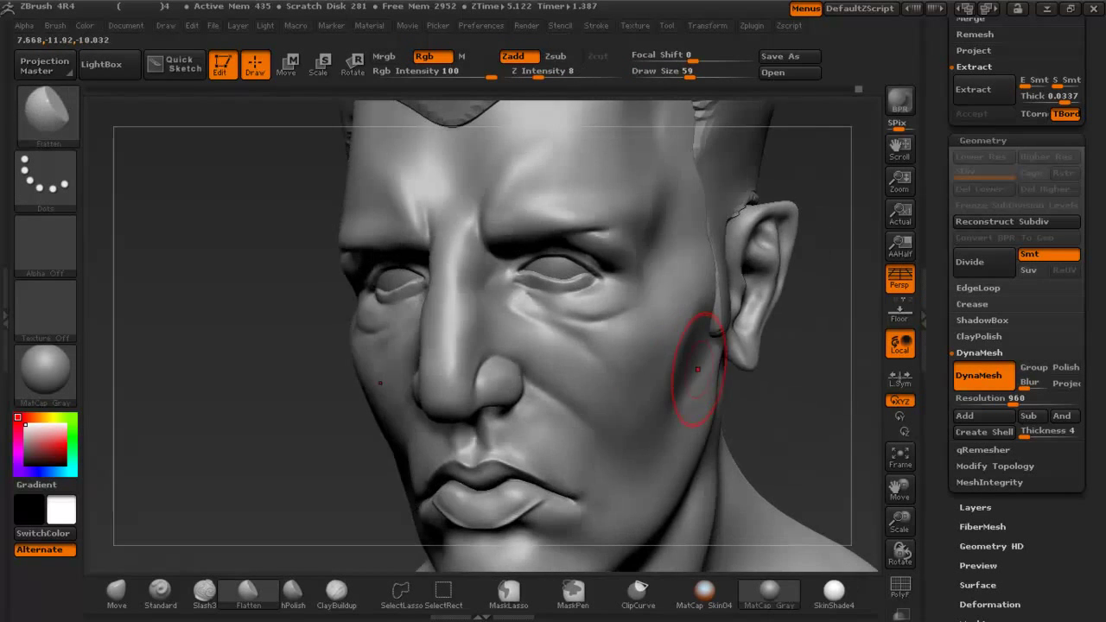
key(shift)
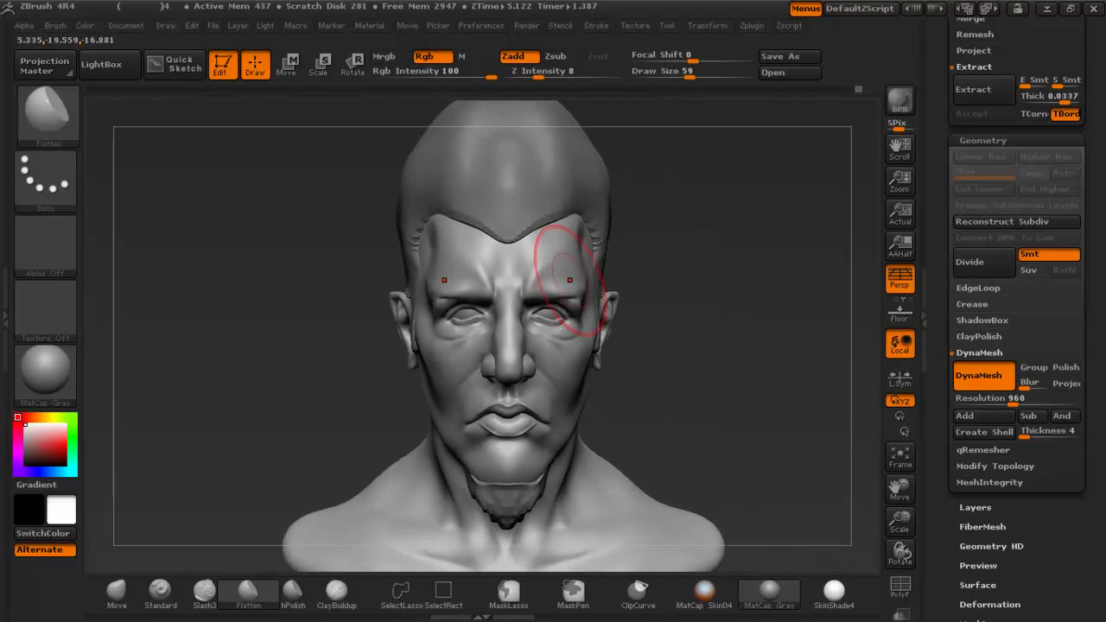
Flatten and smooth the temple next to the hairline with the Flatten brush at draw size 59.
ctrl+right_drag(569, 280, 467, 345)
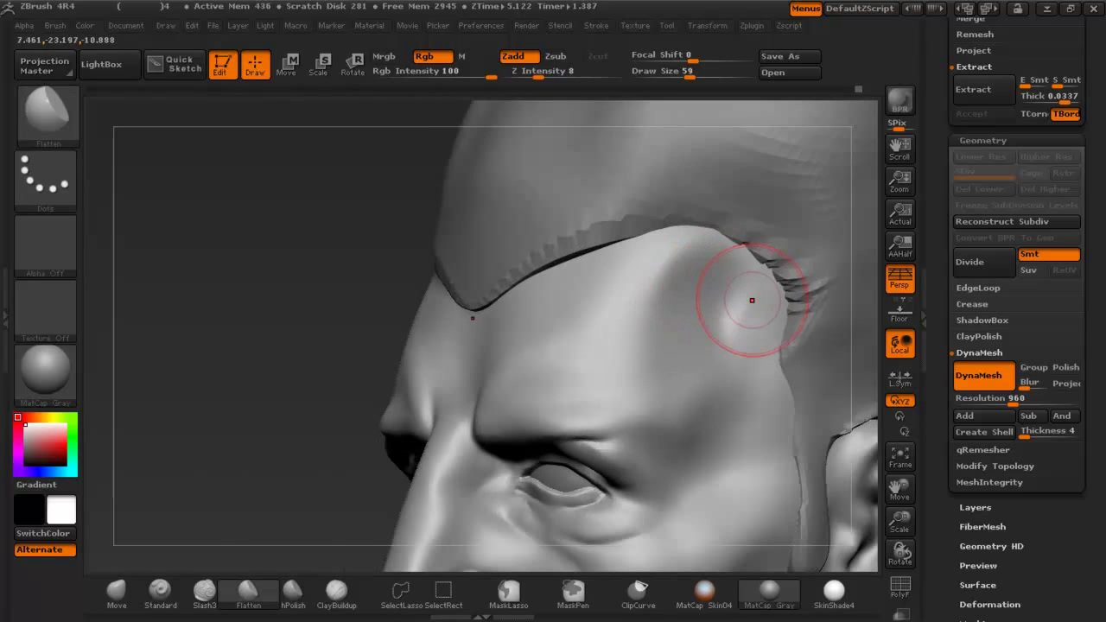
key(shift)
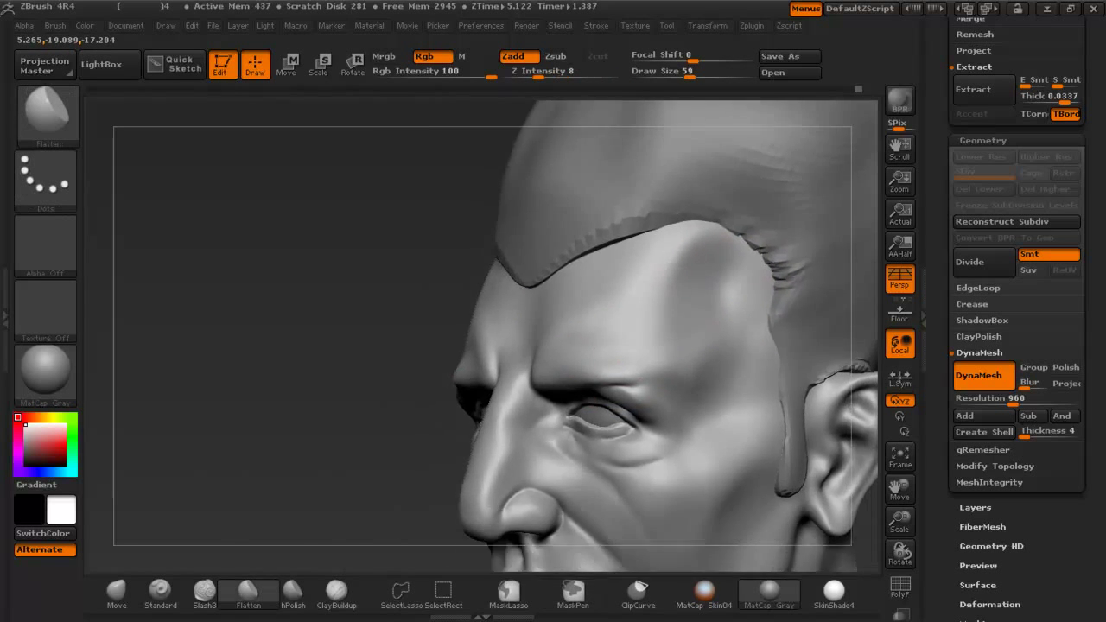
right_drag(622, 387, 545, 387)
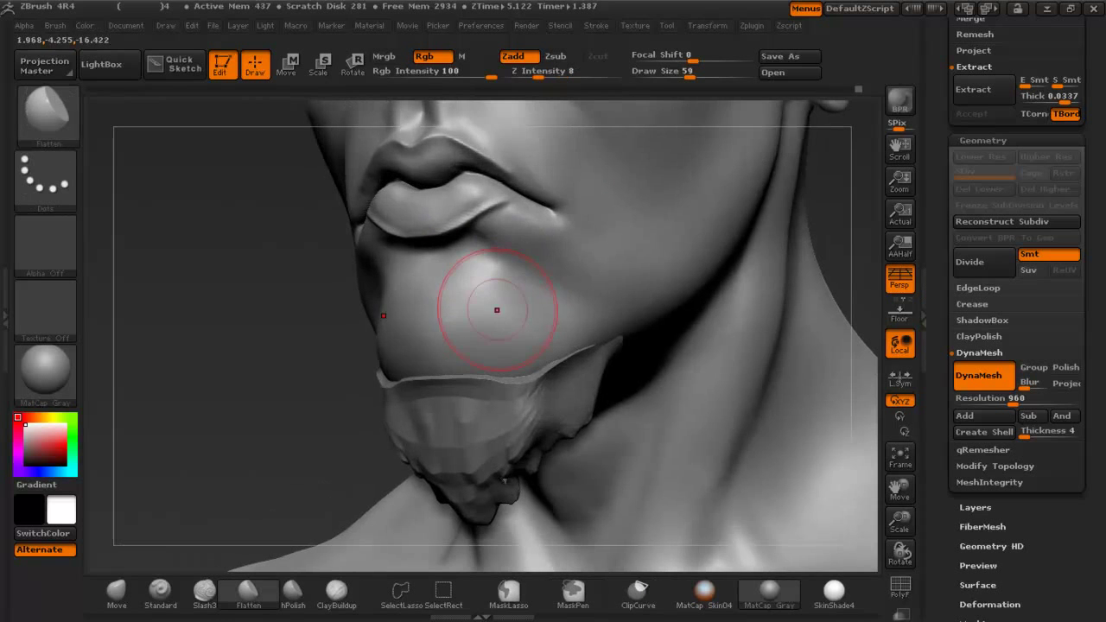
key(ctrl)
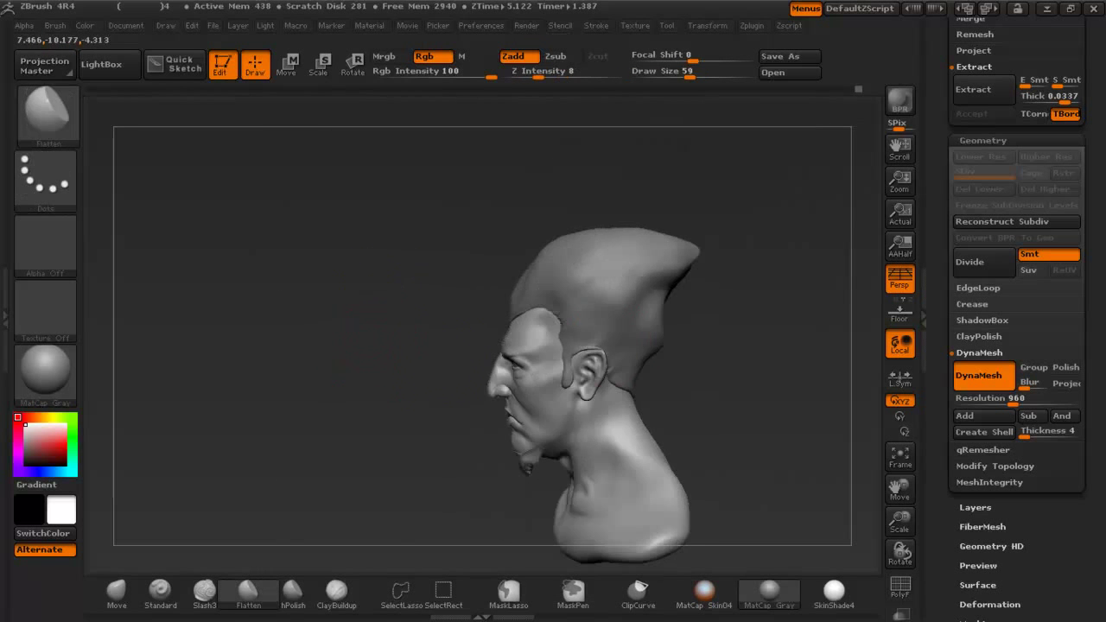
mouse_move(414, 389)
mouse_down()
mouse_move(587, 320)
mouse_move(718, 299)
mouse_up()
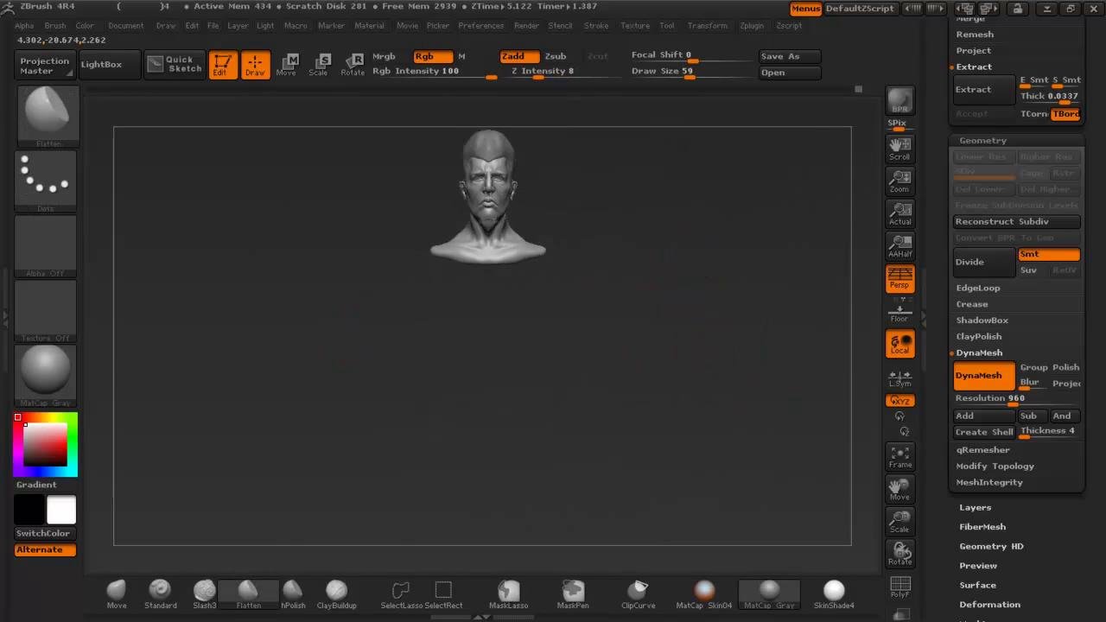
drag(492, 346, 760, 307)
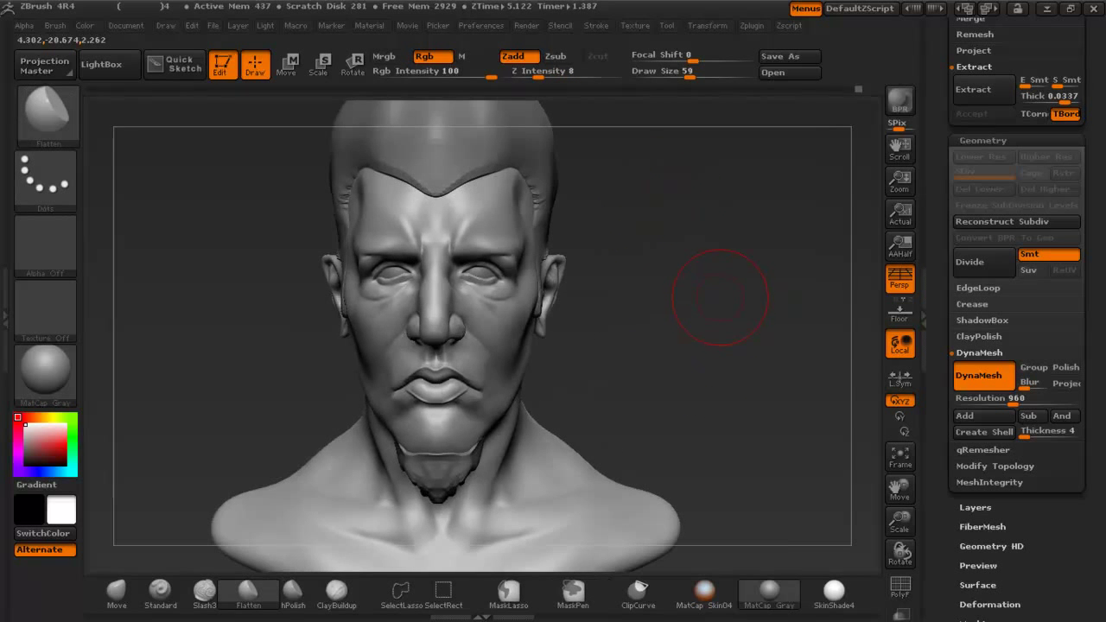
Sculpt the form around the outer eye corner and upper cheekbone with the ClayBuildup brush at draw size 30.
mouse_move(720, 298)
right_down()
mouse_move(457, 242)
mouse_move(434, 268)
mouse_move(412, 247)
mouse_move(443, 259)
right_up()
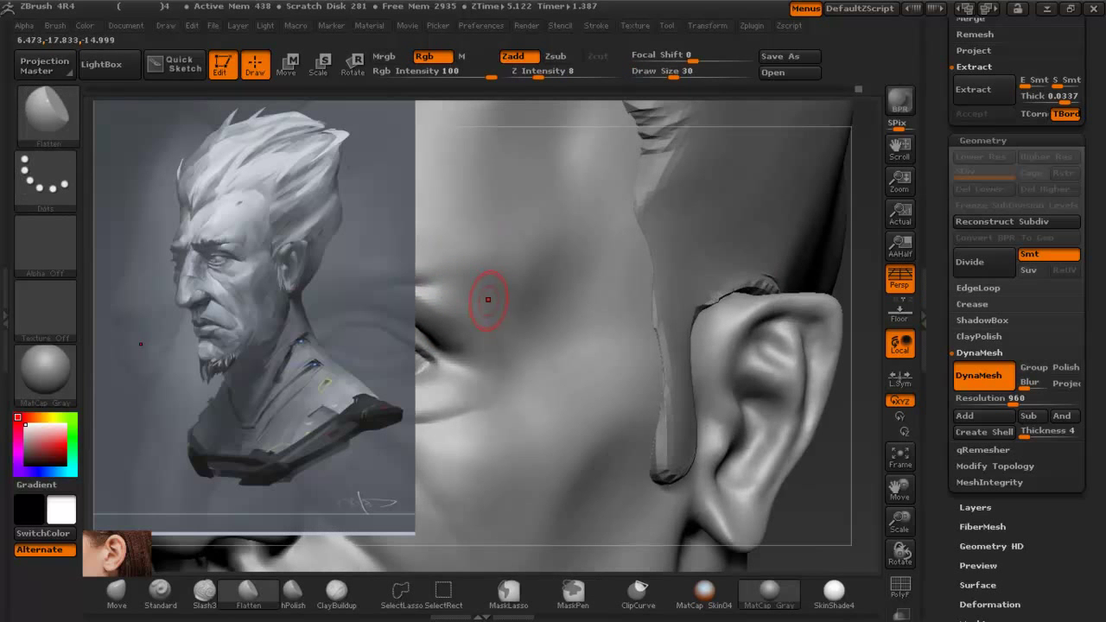
key(shift+z)
mouse_move(471, 299)
right_down()
mouse_move(538, 339)
mouse_move(529, 321)
right_up()
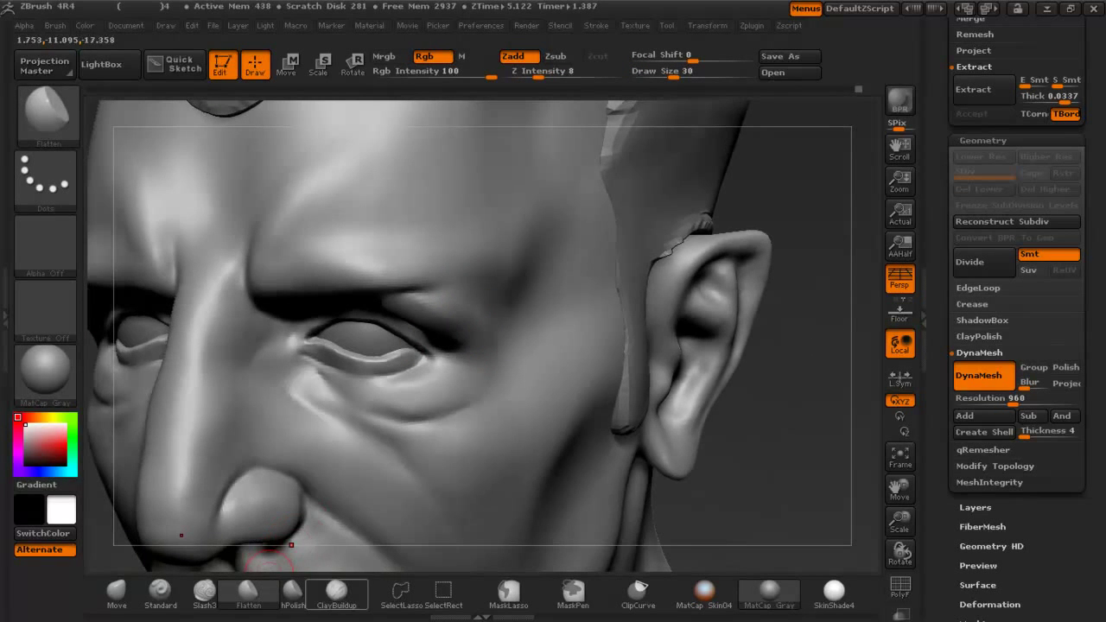
click(336, 594)
key(shift+z)
key(shift+z)
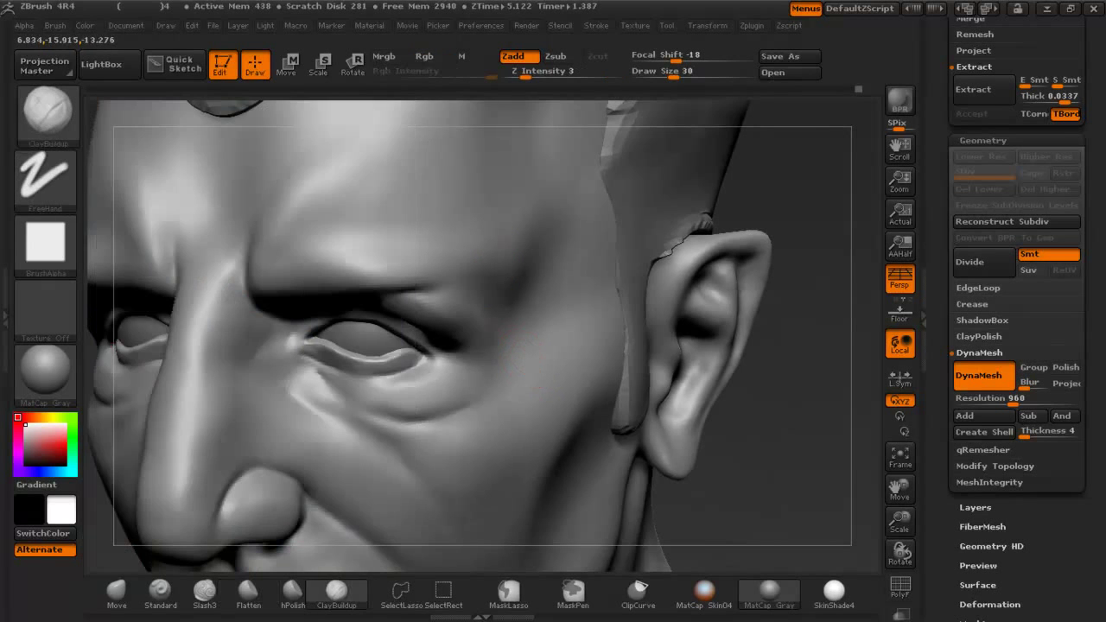
right_drag(522, 365, 442, 311)
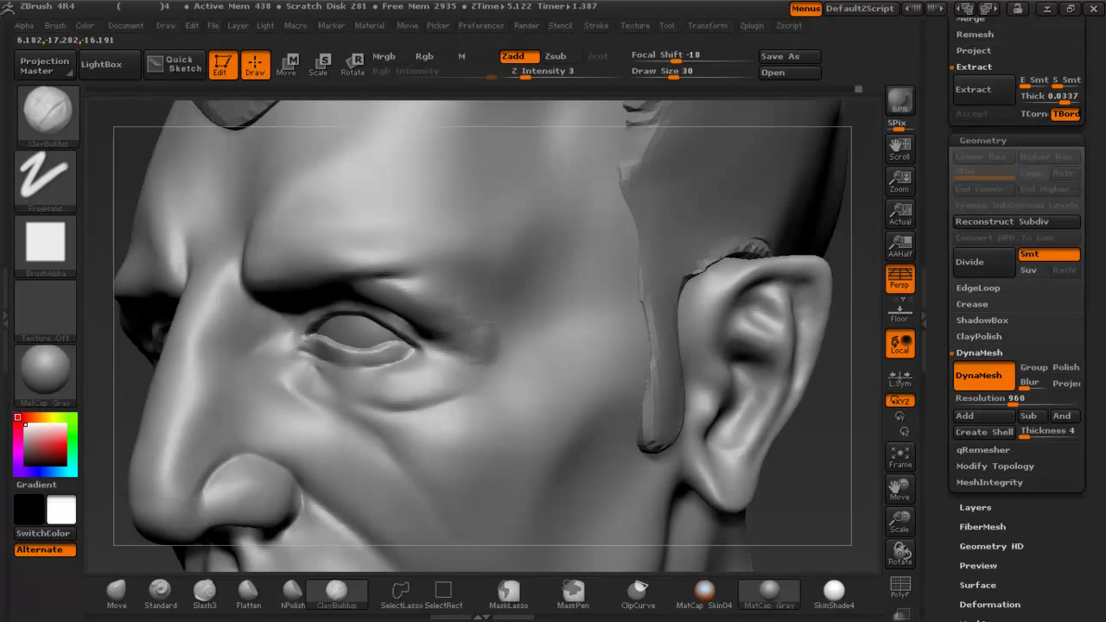
mouse_move(477, 355)
mouse_down()
mouse_move(466, 381)
mouse_move(429, 370)
mouse_move(451, 391)
mouse_move(439, 342)
mouse_up()
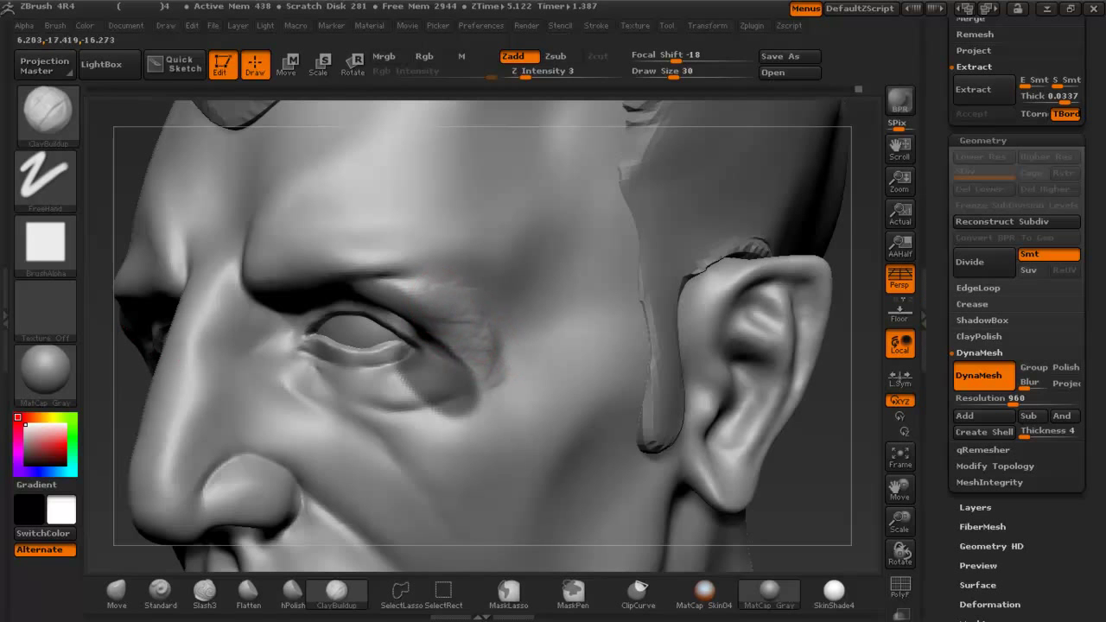
Smooth the clay strokes around the outer eye corner and compare the face with the reference image.
shift+drag(460, 311, 451, 299)
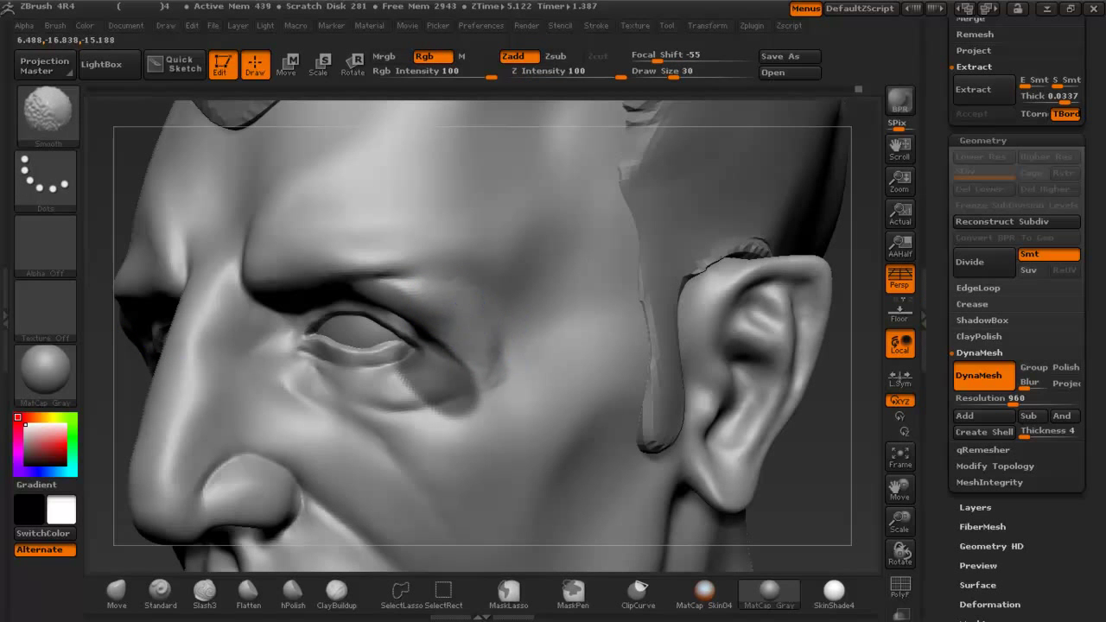
ctrl+right_drag(467, 350, 285, 319)
ctrl+drag(226, 313, 254, 380)
mouse_move(256, 380)
right_down()
mouse_move(483, 393)
mouse_move(489, 380)
mouse_move(356, 380)
mouse_move(362, 495)
right_up()
key(shift+z)
key(shift+z)
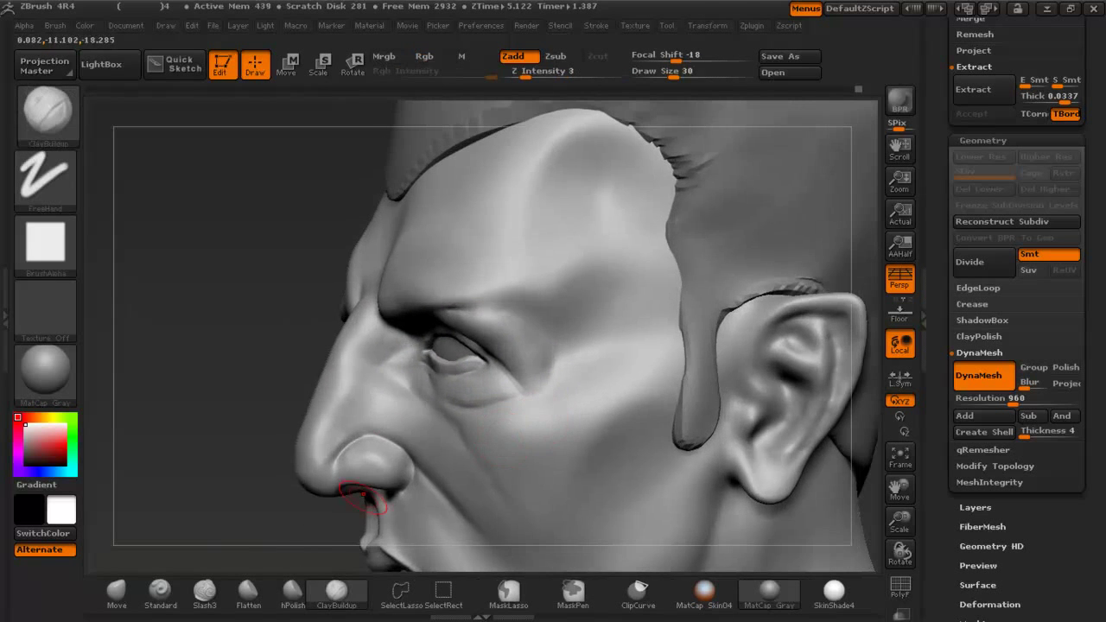
Adjust the outer cheekbone and side of the head with the Move brush at draw sizes 90 and 53.
click(116, 594)
key(space)
drag(531, 333, 561, 330)
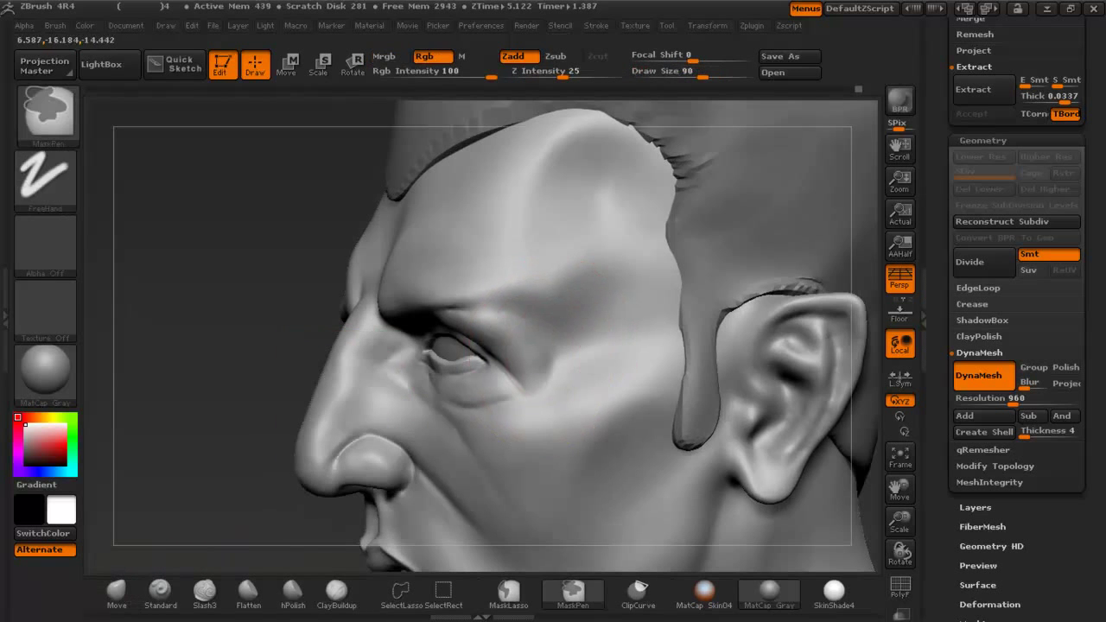
ctrl+right_drag(563, 333, 566, 371)
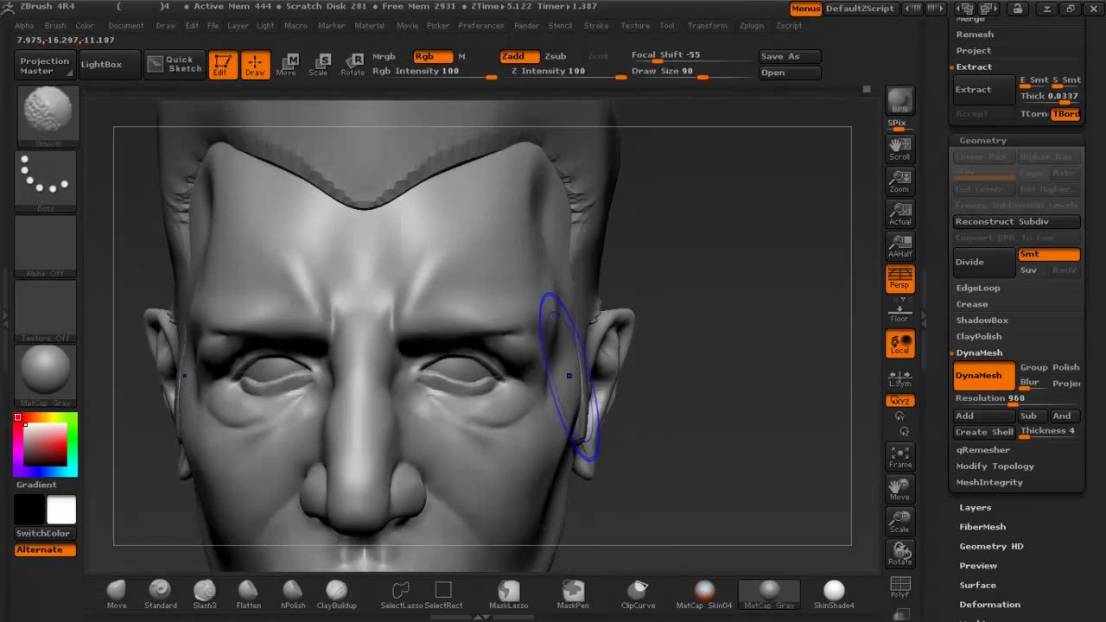
key(space)
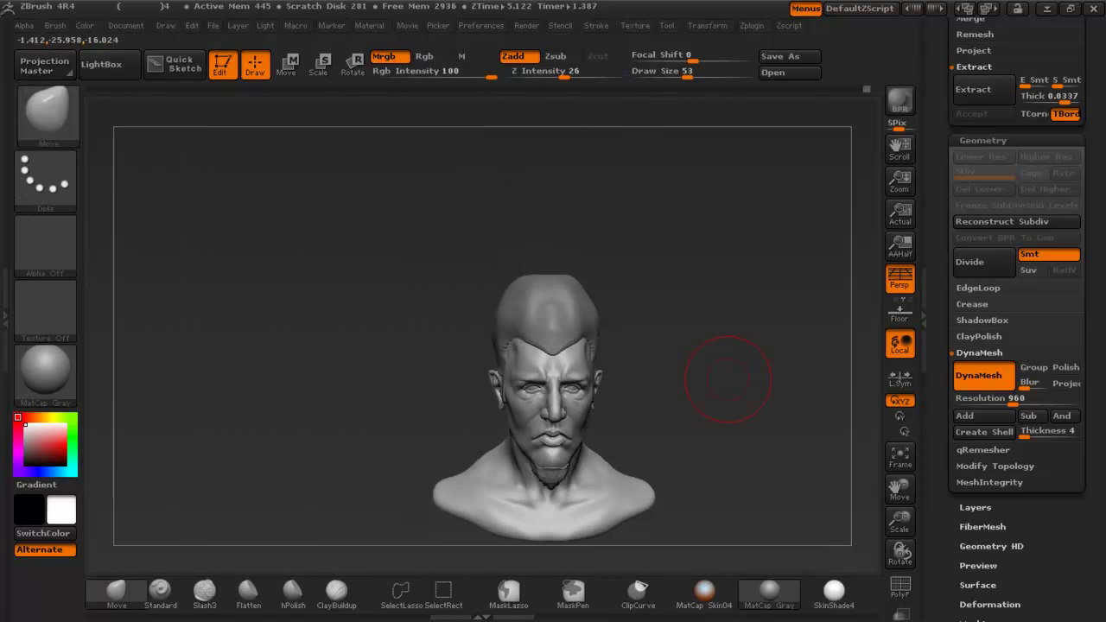
drag(727, 377, 666, 370)
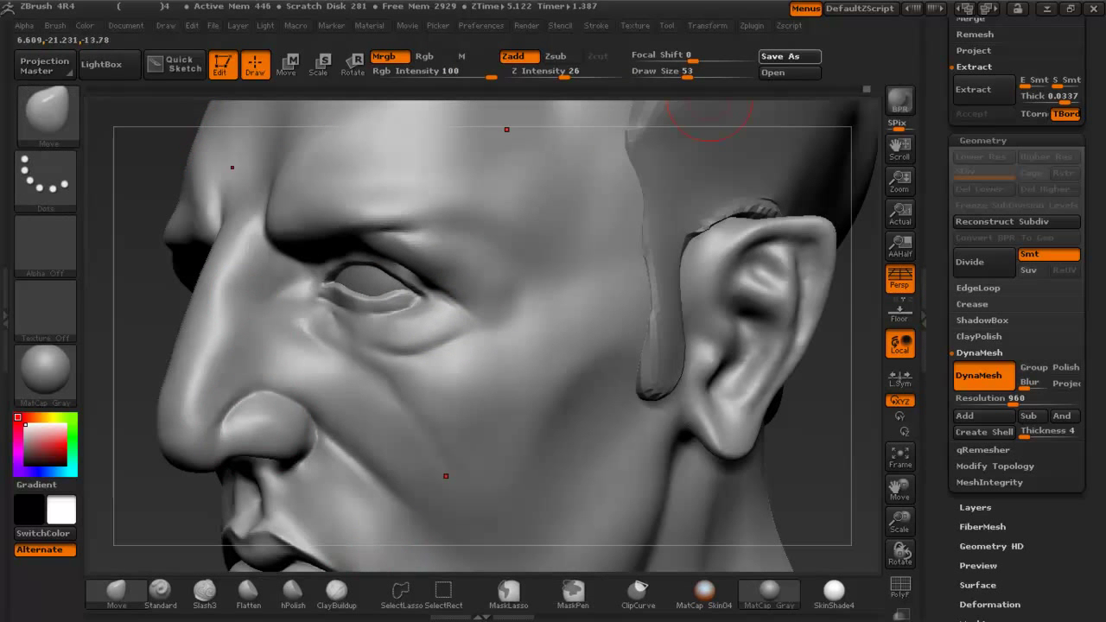
Save the project over the existing file персонаж для анона(продолжение после вылета болванка)4.ZPR.
click(788, 57)
click(576, 520)
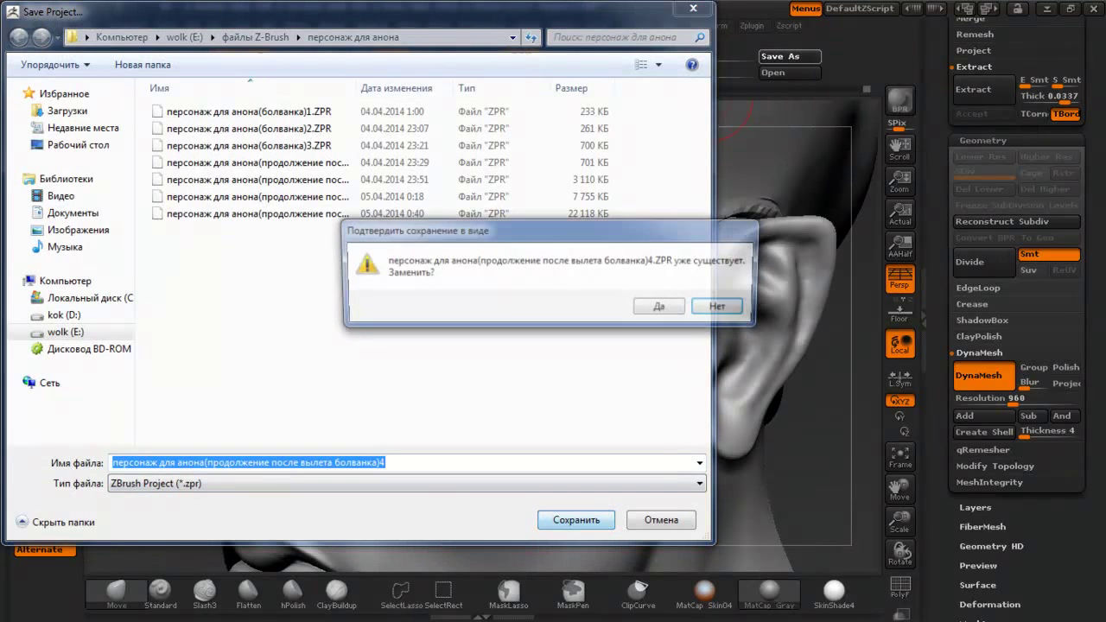
click(662, 309)
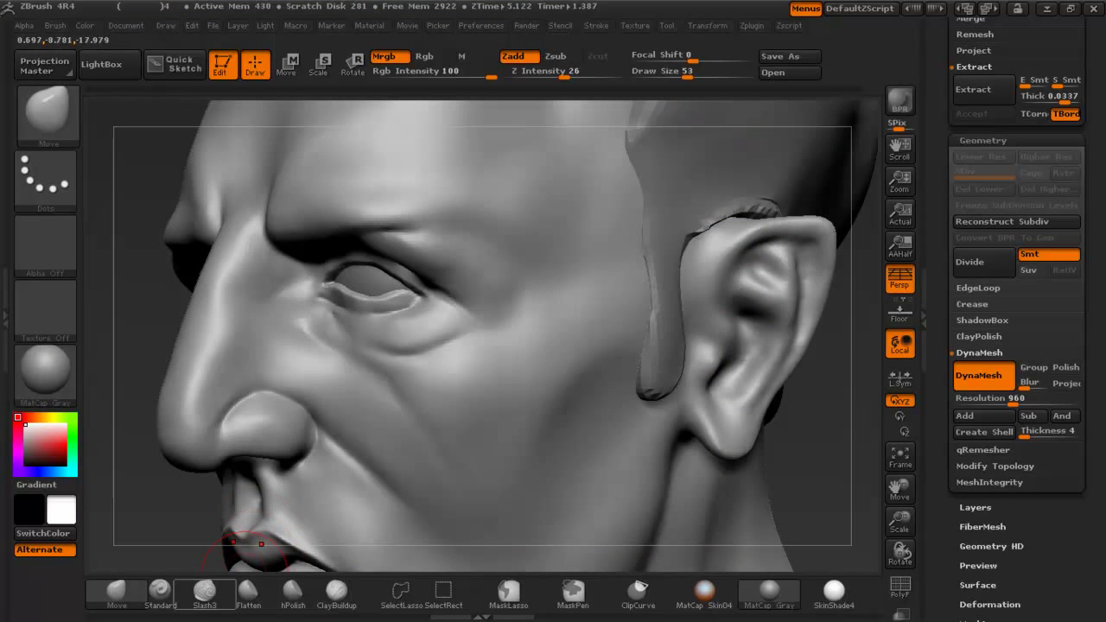
Carve the groove beneath the upper rim of the ear with the Slash3 brush at draw size 16.
click(204, 594)
alt+drag(829, 484, 617, 503)
drag(803, 467, 674, 467)
key(space)
drag(571, 263, 547, 259)
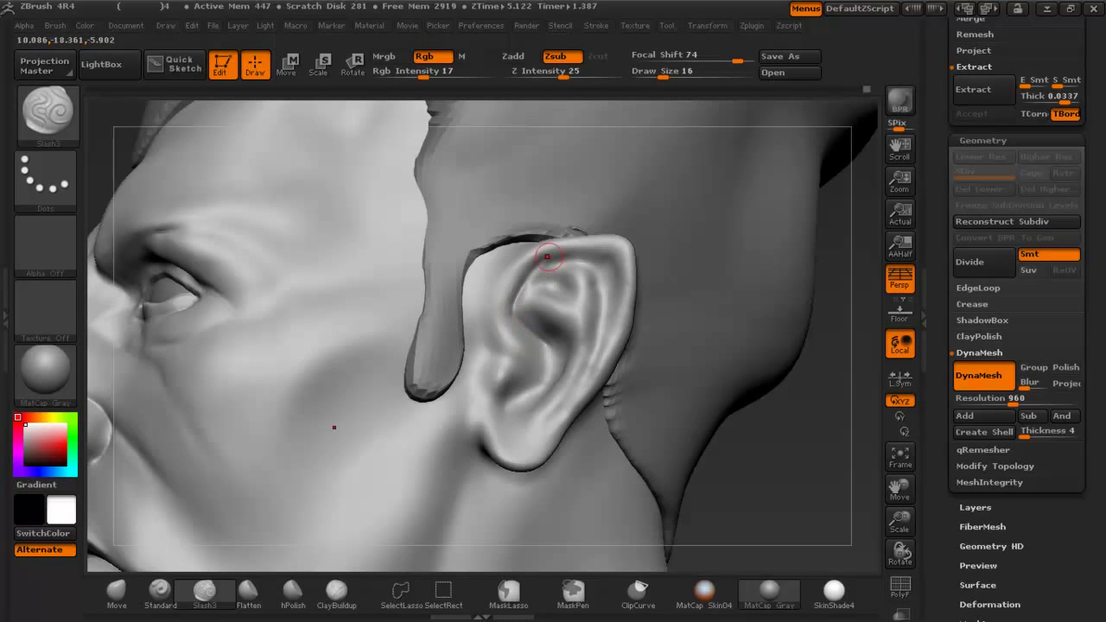
key(ctrl+z)
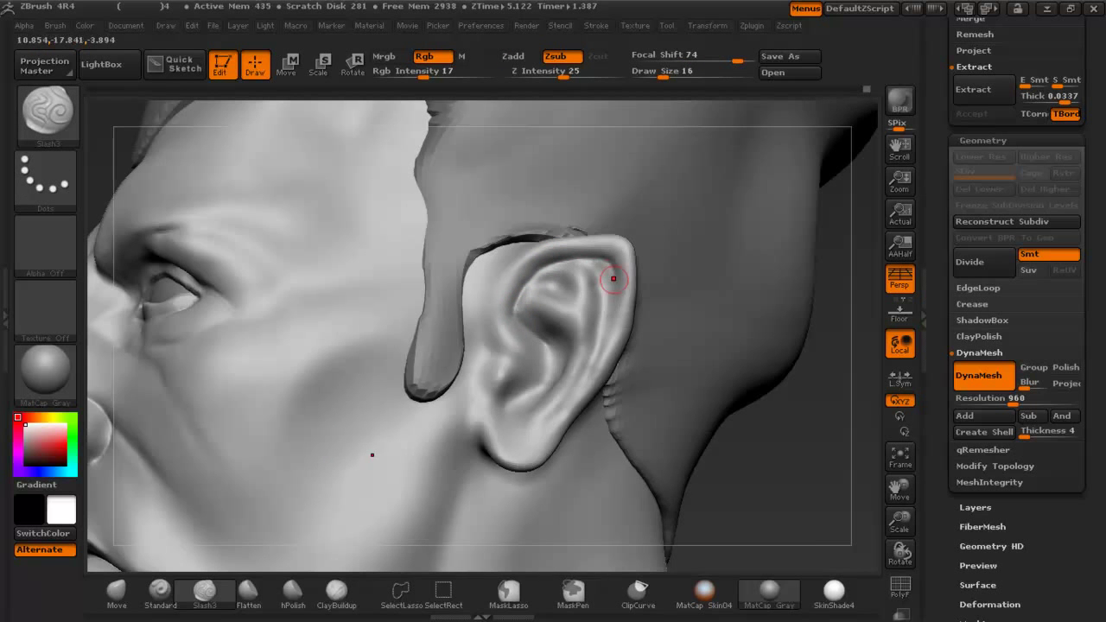
drag(751, 466, 829, 463)
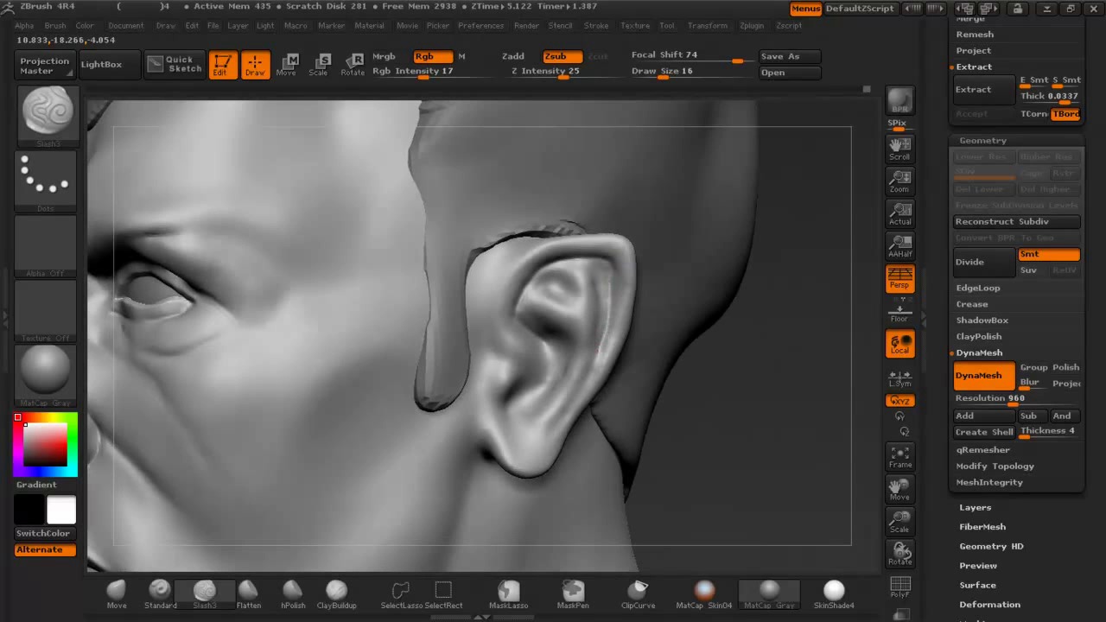
Deepen the groove inside the ear's outer rim and the inner hollow with Slash3, smoothing the strokes.
drag(550, 418, 528, 423)
right_drag(524, 424, 483, 423)
shift+drag(591, 271, 590, 281)
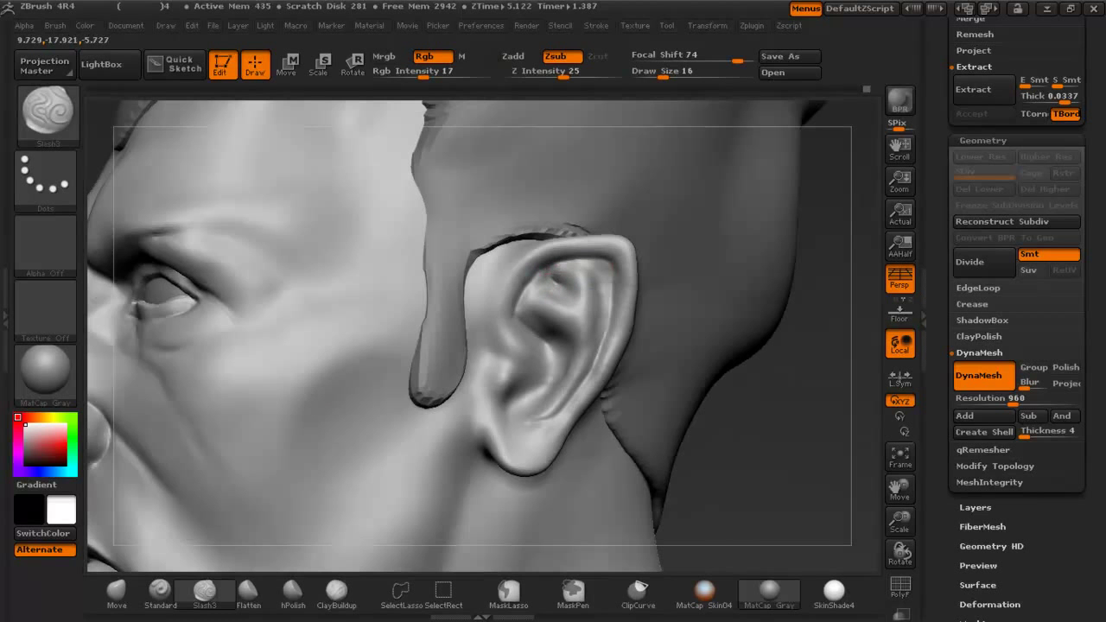
key(shift)
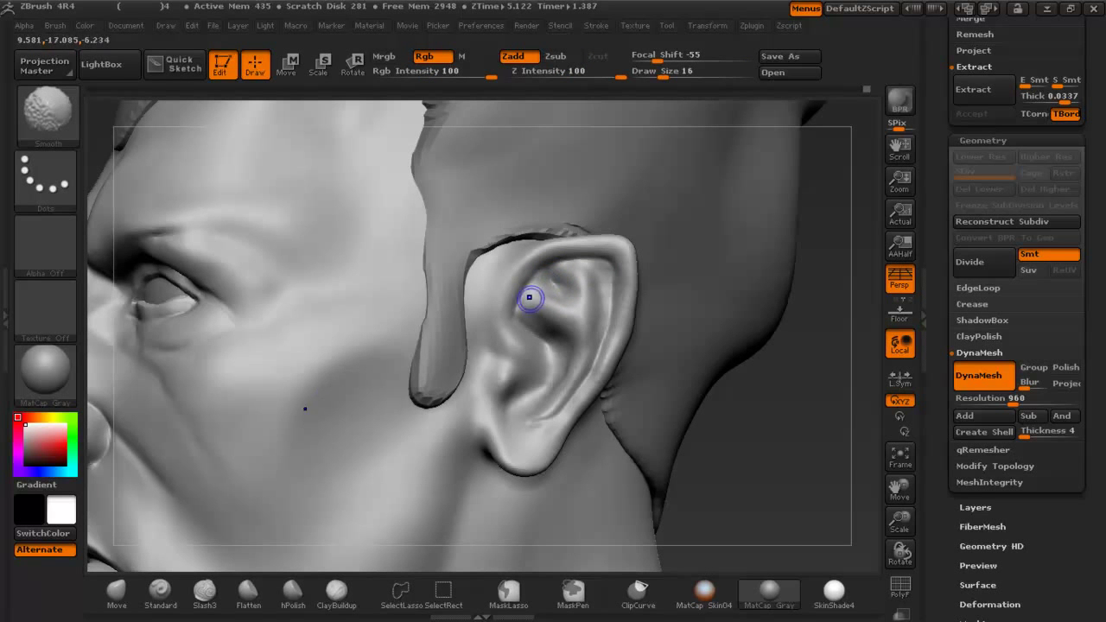
right_drag(551, 330, 522, 320)
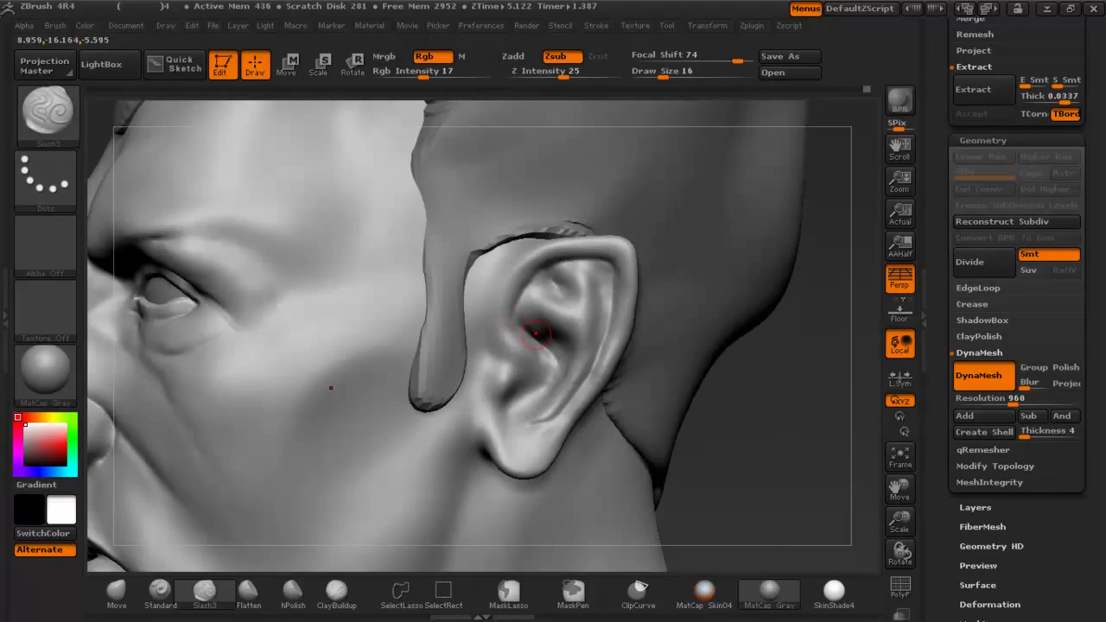
shift+drag(546, 349, 552, 371)
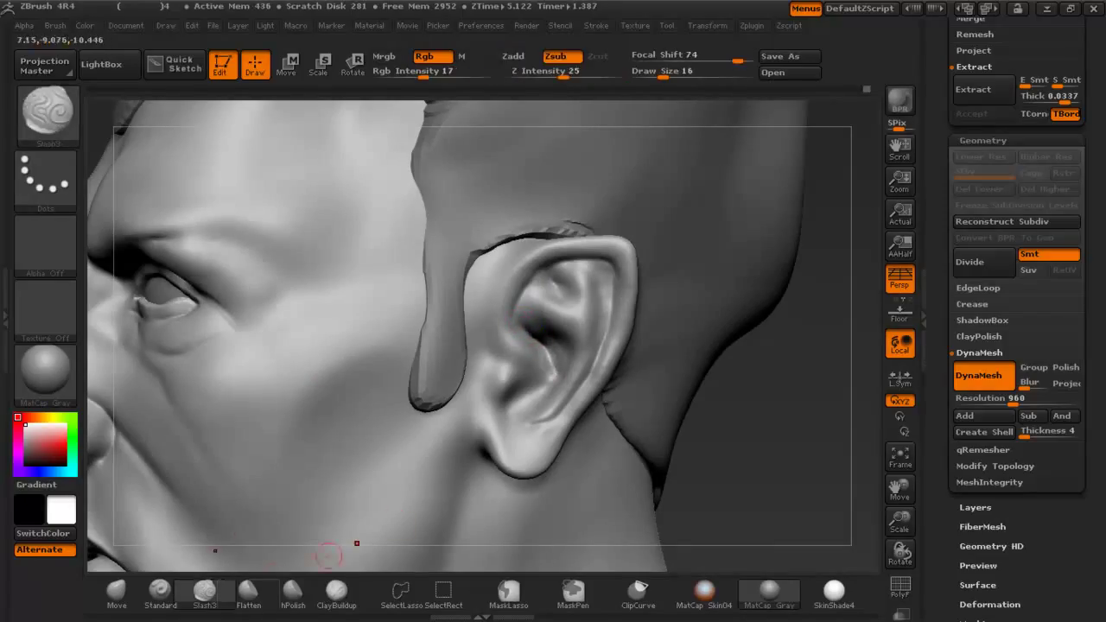
Build up the tragus and the lower inner ear folds with the Standard brush at draw size 16, smoothing between strokes.
click(160, 592)
right_drag(455, 374, 428, 364)
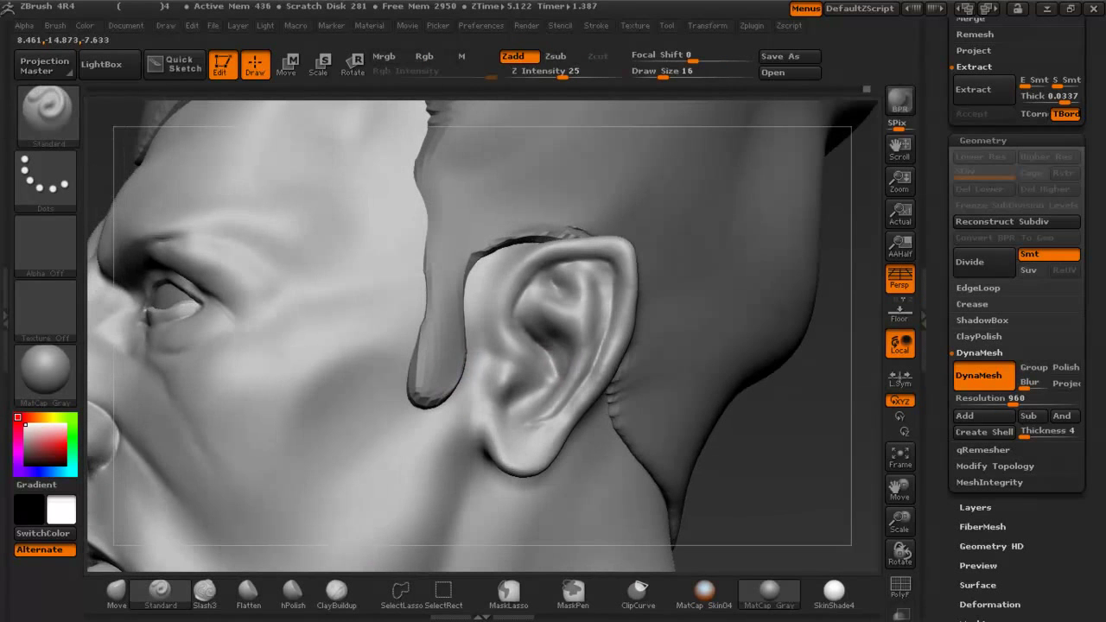
mouse_move(523, 397)
right_down()
mouse_move(462, 395)
mouse_move(530, 389)
right_up()
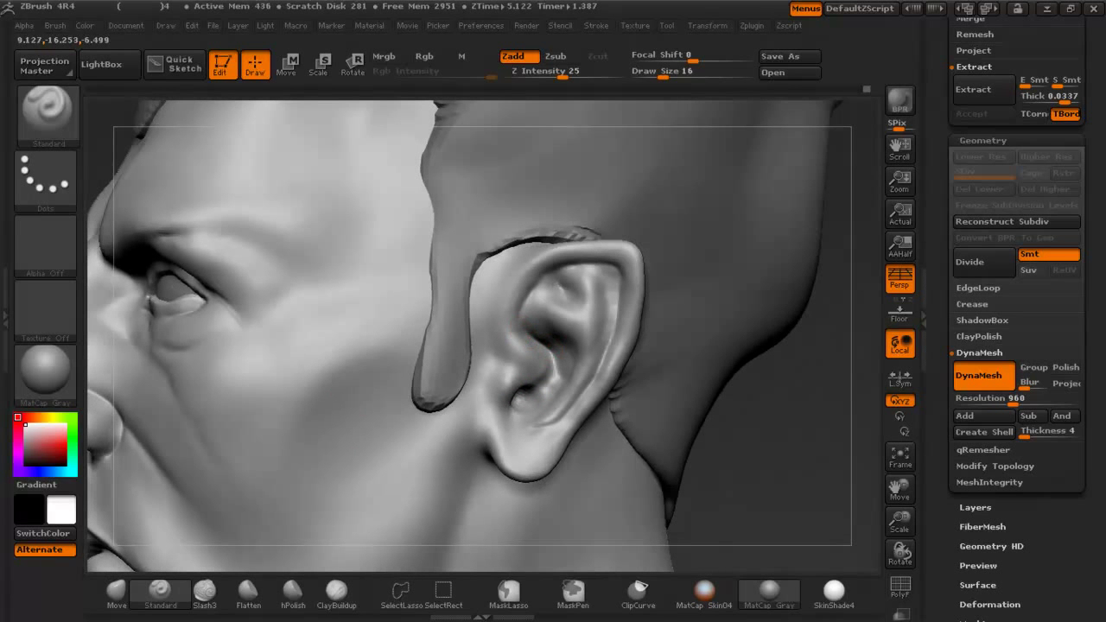
key(shift)
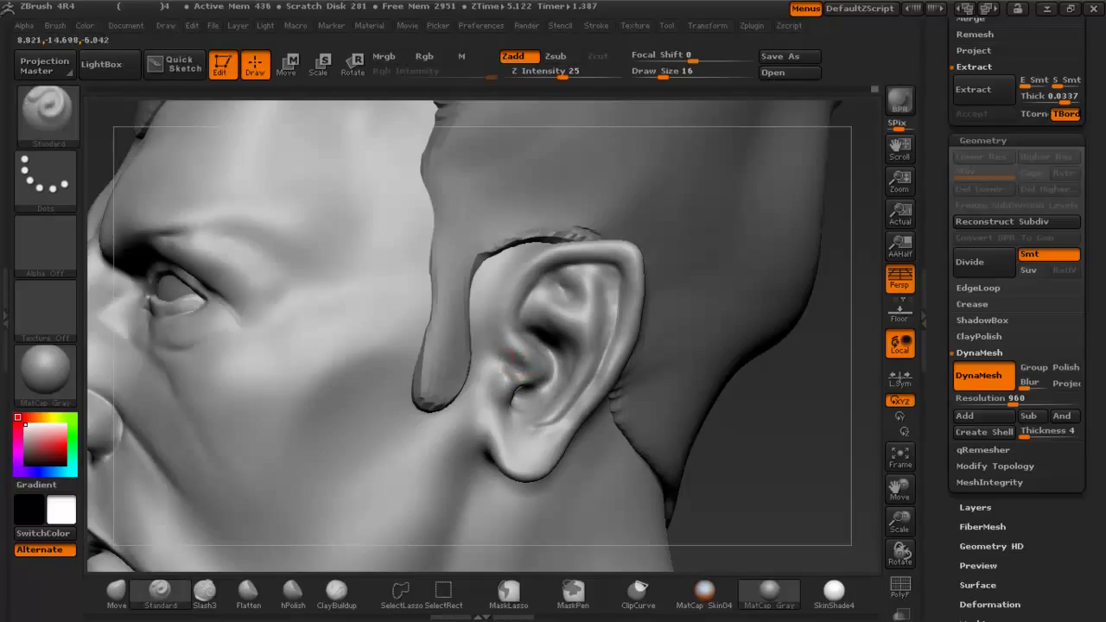
key(shift)
shift+drag(522, 425, 532, 419)
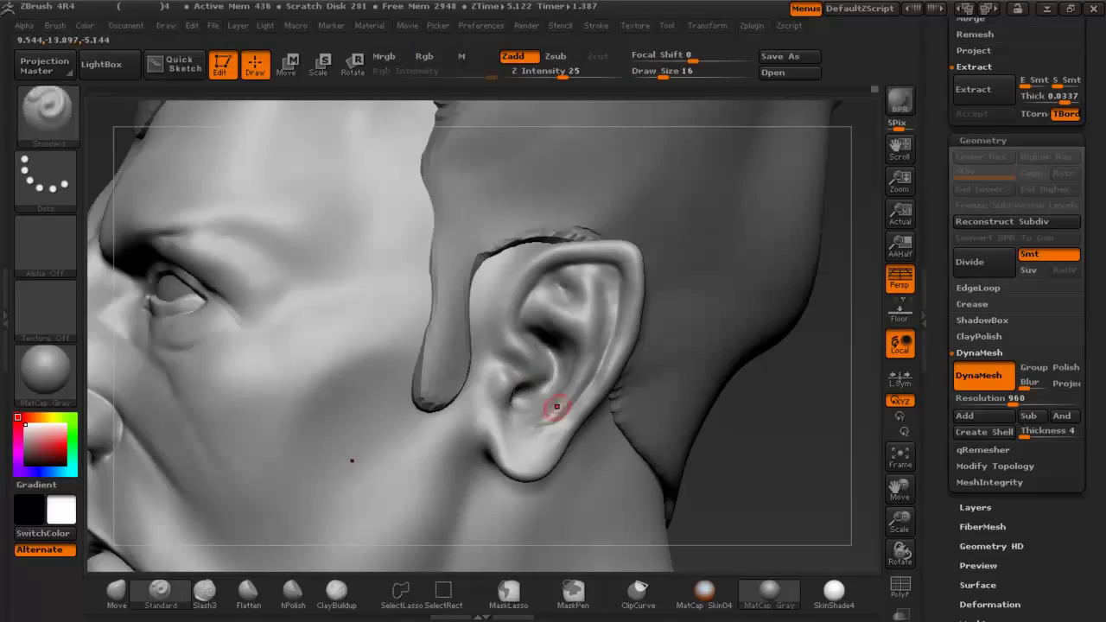
key(shift)
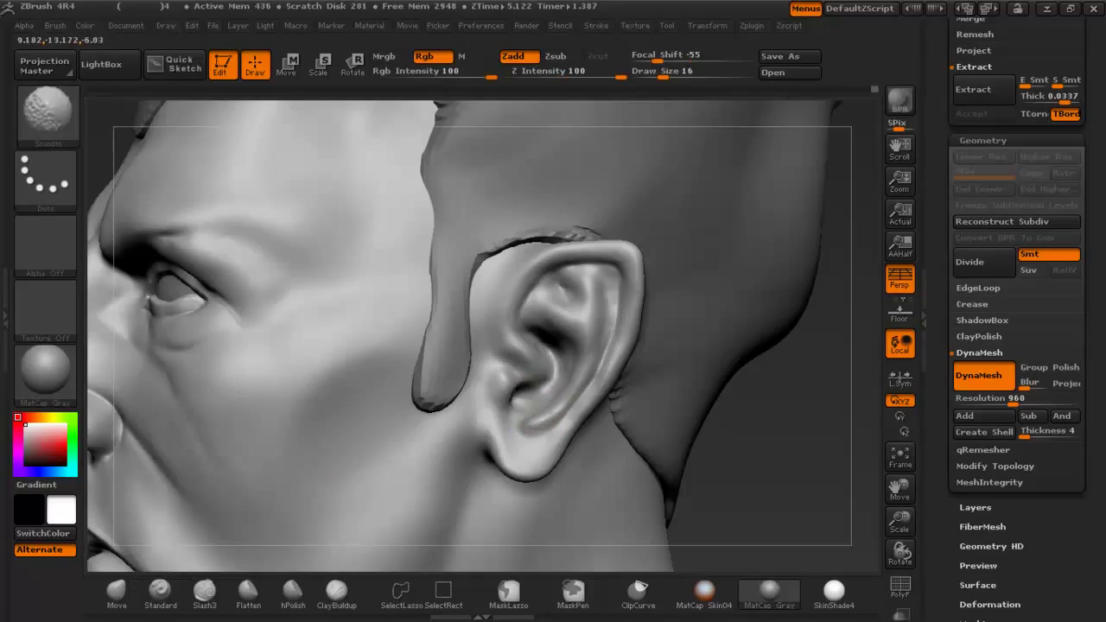
shift+drag(595, 290, 594, 296)
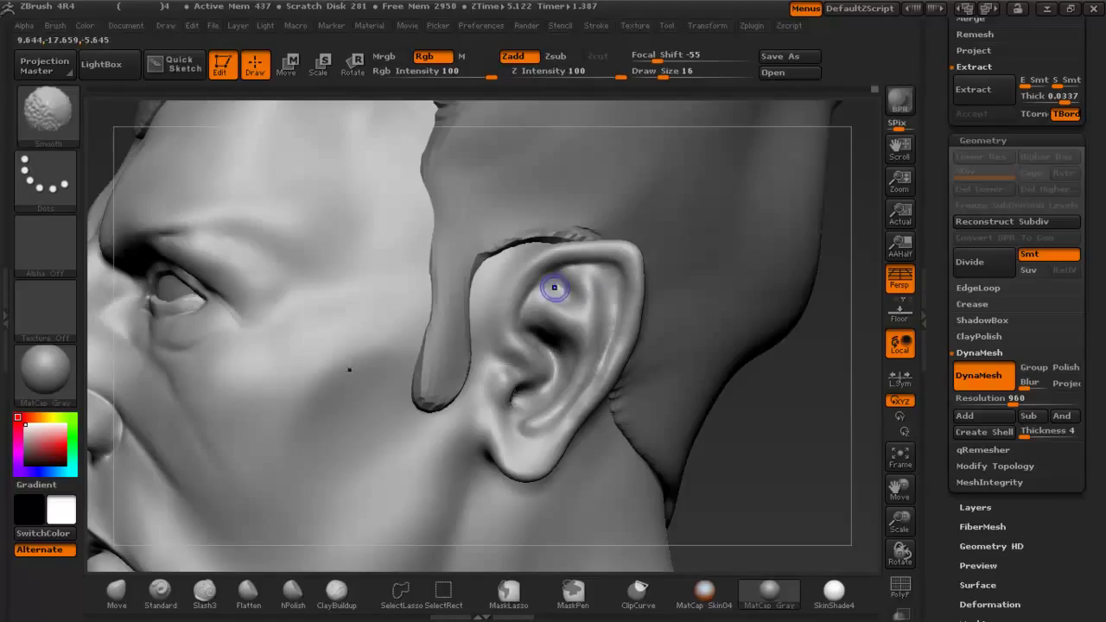
Shape and smooth the upper inner ear folds and antihelix with the Standard brush, undoing one stroke.
drag(555, 288, 566, 280)
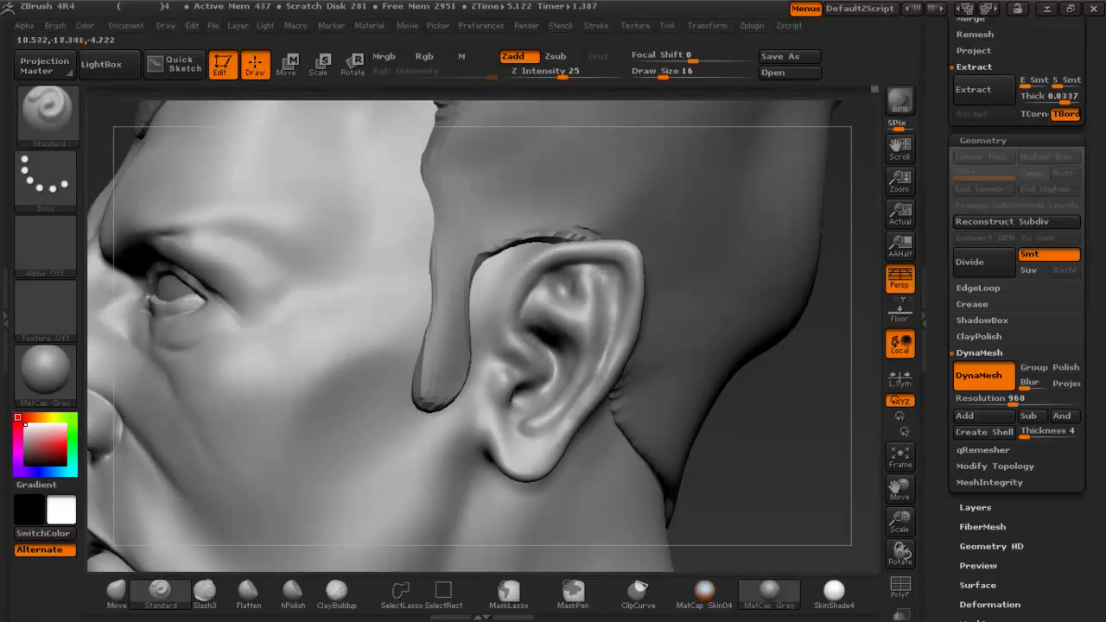
key(ctrl)
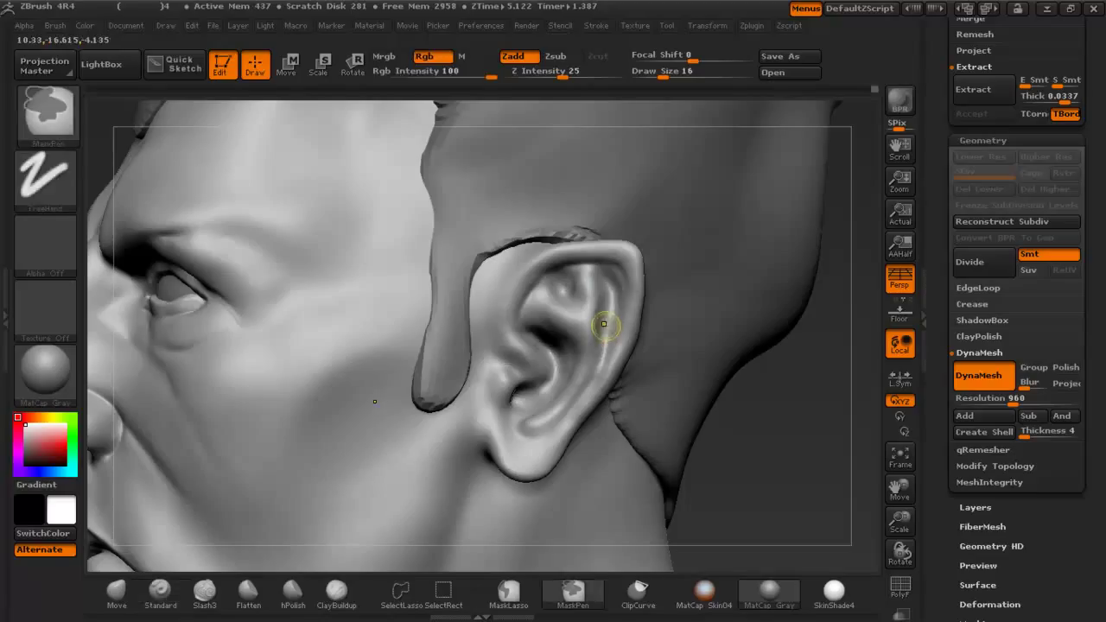
key(ctrl+z)
drag(595, 272, 610, 288)
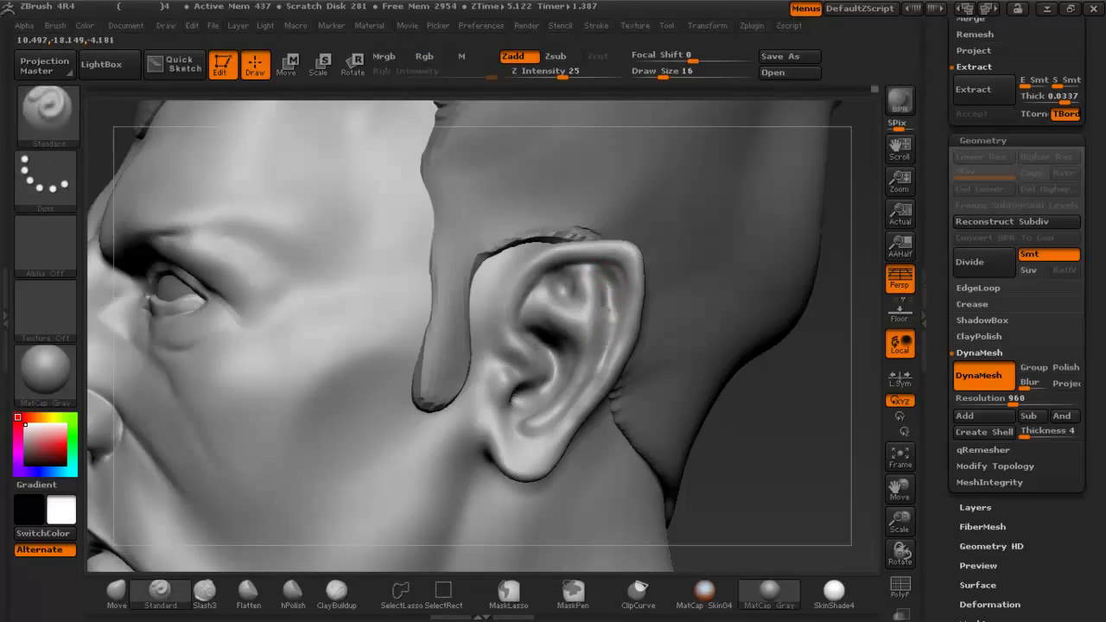
key(shift)
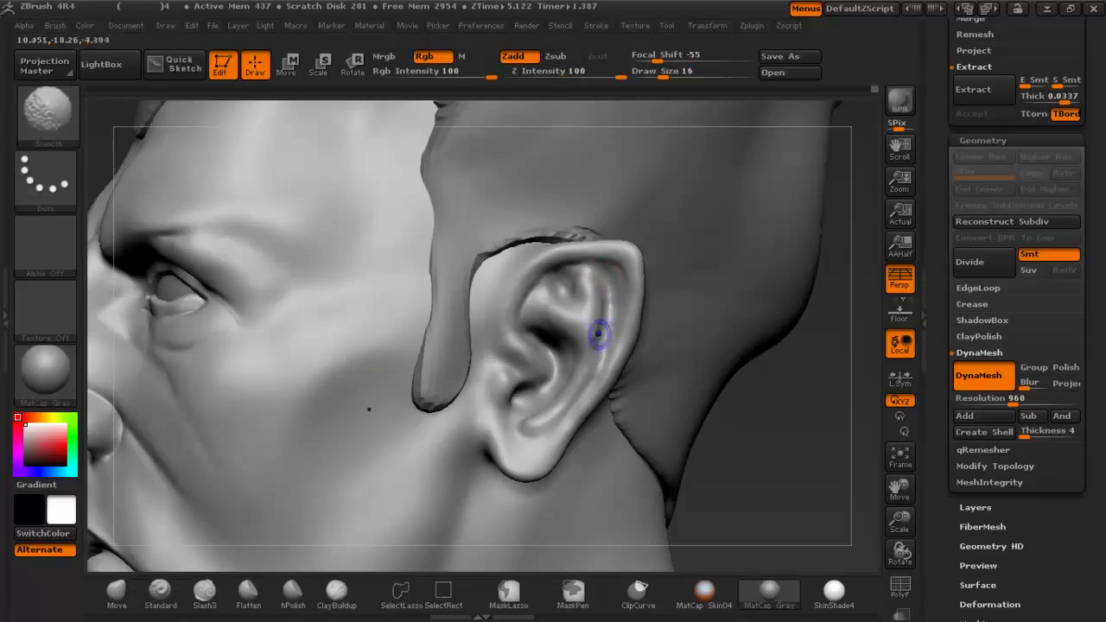
drag(594, 307, 598, 343)
key(shift)
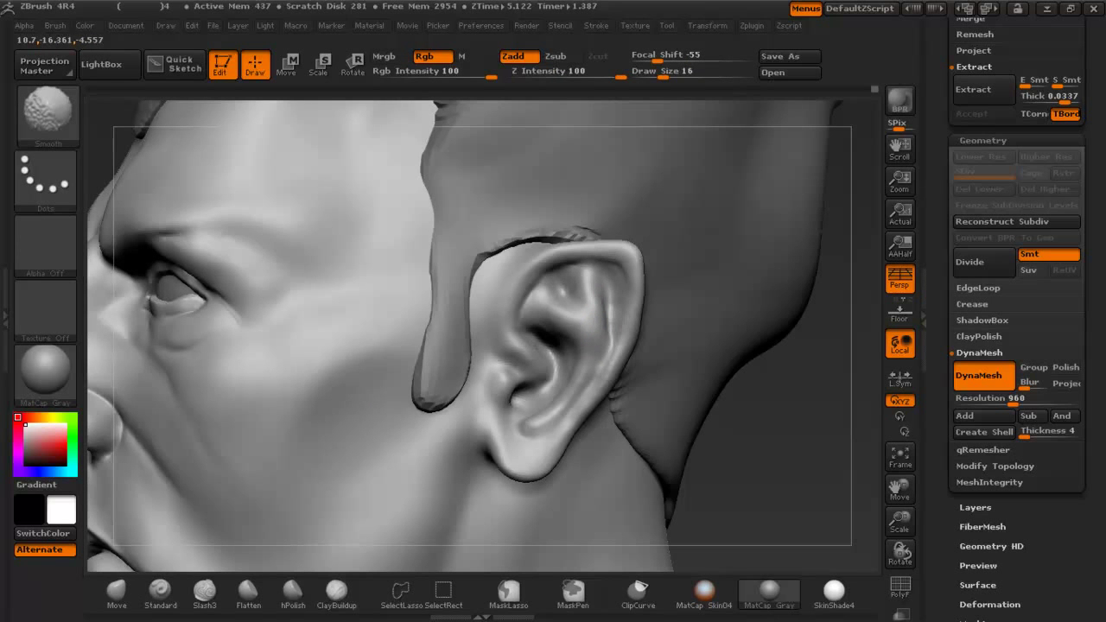
Thicken and smooth the front inner rim of the ear at draw size 23 and compare it with the reference image.
ctrl+right_drag(598, 343, 598, 373)
key(space)
mouse_move(504, 300)
mouse_down()
mouse_move(492, 319)
mouse_move(496, 348)
mouse_move(533, 387)
mouse_up()
shift+drag(509, 345, 495, 306)
mouse_move(511, 266)
shift+mouse_down()
mouse_move(499, 299)
mouse_move(511, 256)
mouse_move(545, 247)
mouse_move(499, 295)
mouse_move(553, 278)
shift+mouse_up()
ctrl+right_drag(553, 296, 518, 332)
key(shift+z)
key(shift+z)
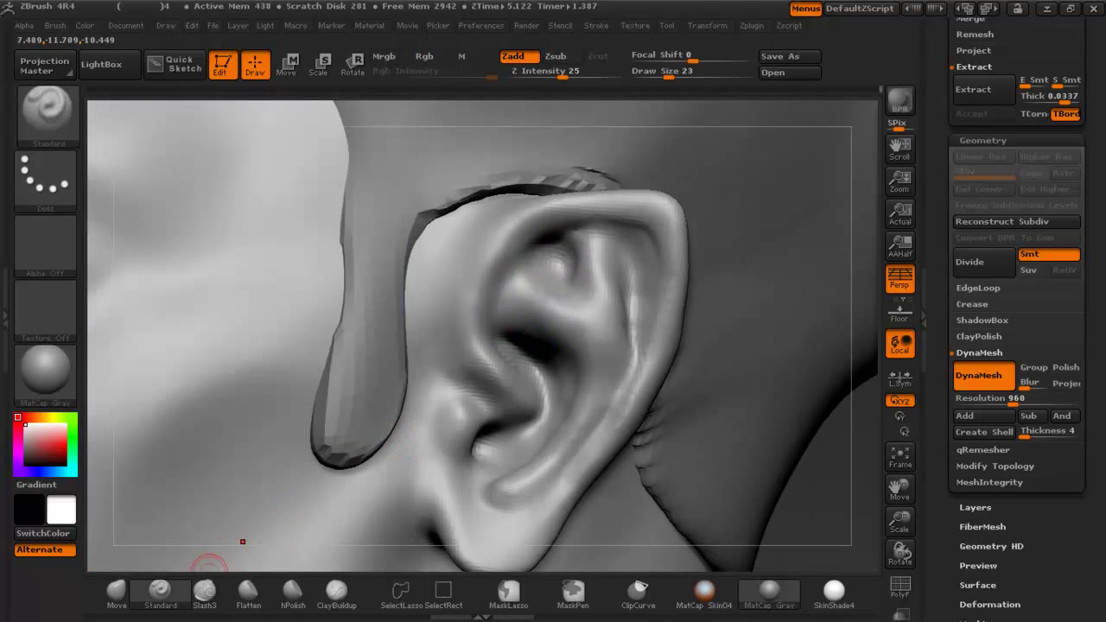
Carve sharp creases around the forked upper fold inside the ear with the Slash3 brush at draw size 30.
click(204, 592)
key(space)
drag(578, 284, 587, 286)
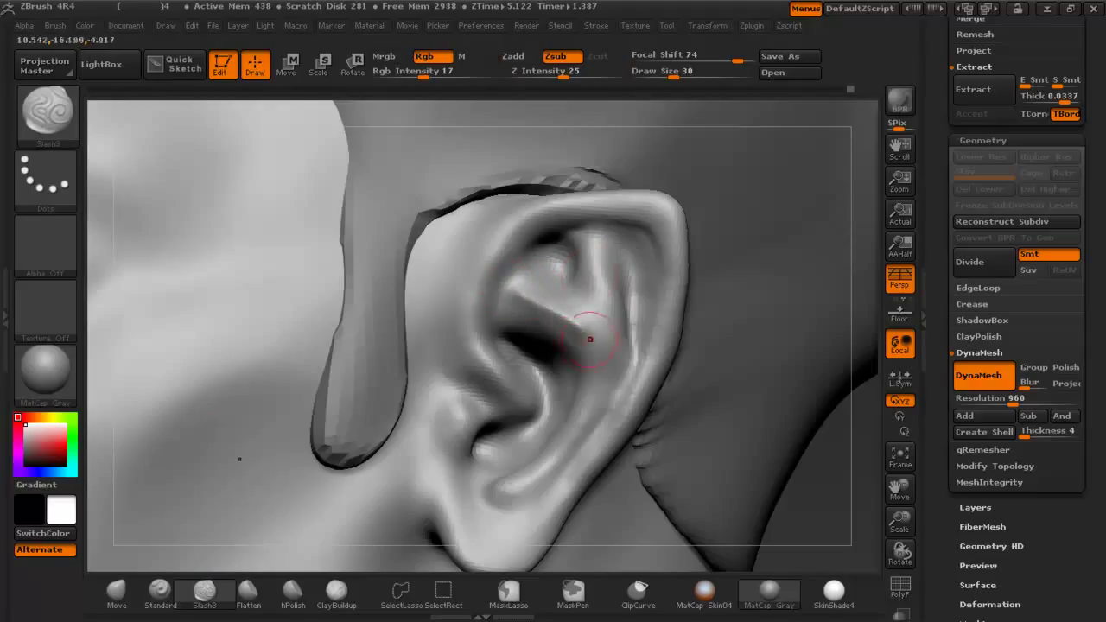
mouse_move(587, 236)
mouse_down()
mouse_move(608, 356)
mouse_move(602, 348)
mouse_up()
mouse_move(573, 291)
shift+mouse_down()
mouse_move(590, 302)
mouse_move(587, 274)
mouse_move(596, 355)
shift+mouse_up()
shift+drag(514, 322, 513, 335)
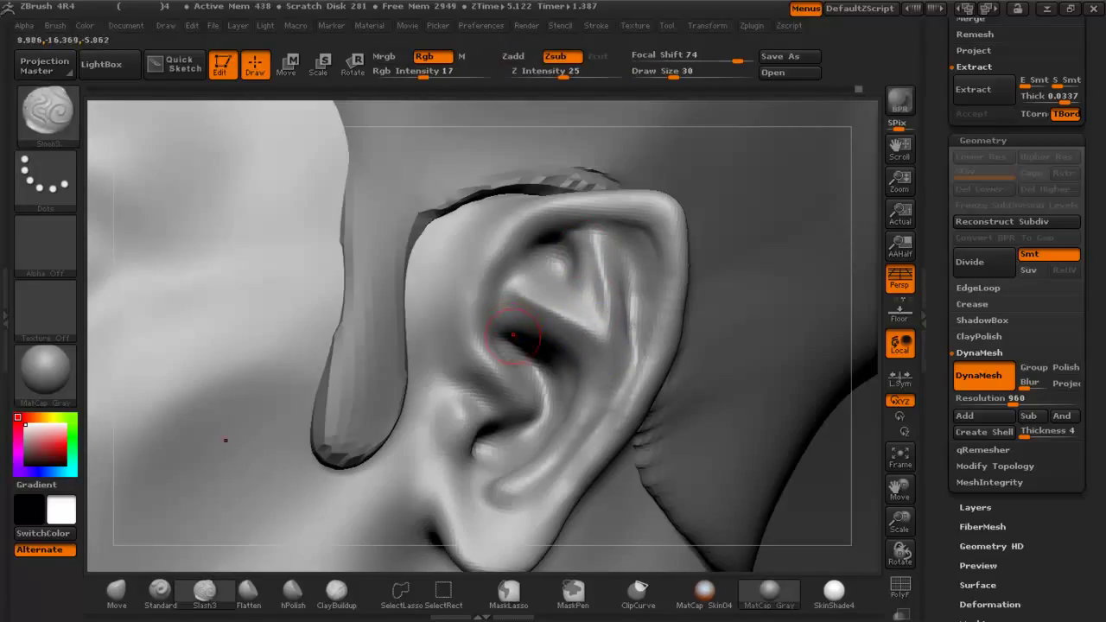
mouse_move(494, 286)
mouse_down()
mouse_move(529, 246)
mouse_move(649, 264)
mouse_up()
Deepen and smooth the central ear hollow and the notch behind the tragus, undoing one stroke.
mouse_move(631, 264)
ctrl+right_down()
mouse_move(415, 179)
mouse_move(276, 216)
mouse_move(333, 291)
mouse_move(679, 296)
mouse_move(609, 289)
mouse_move(644, 281)
mouse_move(432, 289)
mouse_move(332, 220)
ctrl+right_up()
mouse_move(552, 293)
shift+right_down()
mouse_move(414, 272)
mouse_move(601, 295)
shift+right_up()
shift+drag(383, 434, 392, 418)
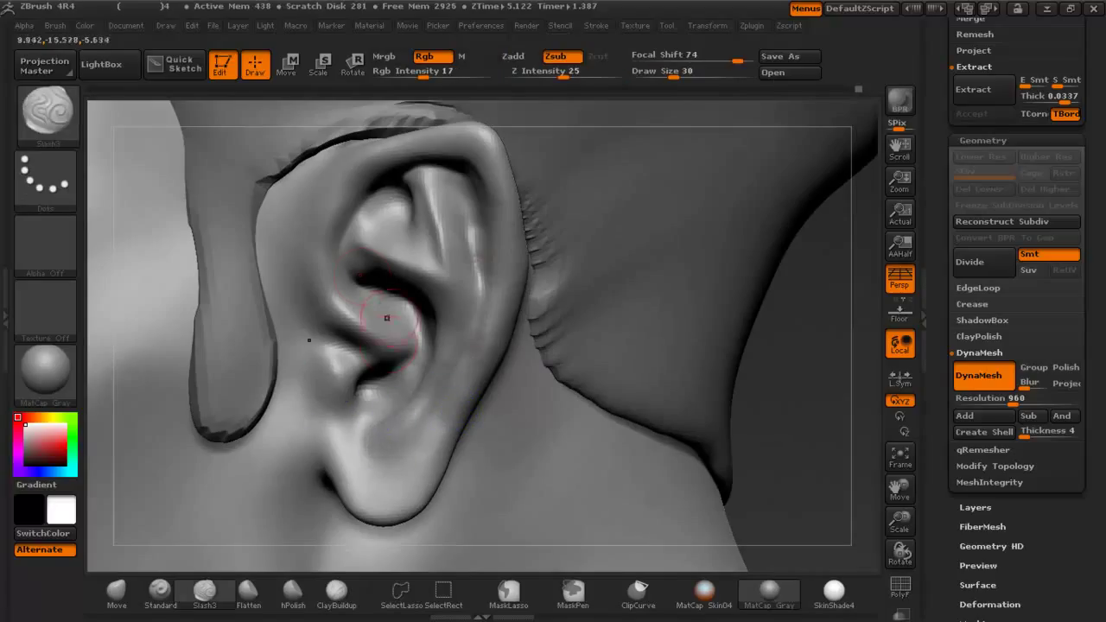
key(shift)
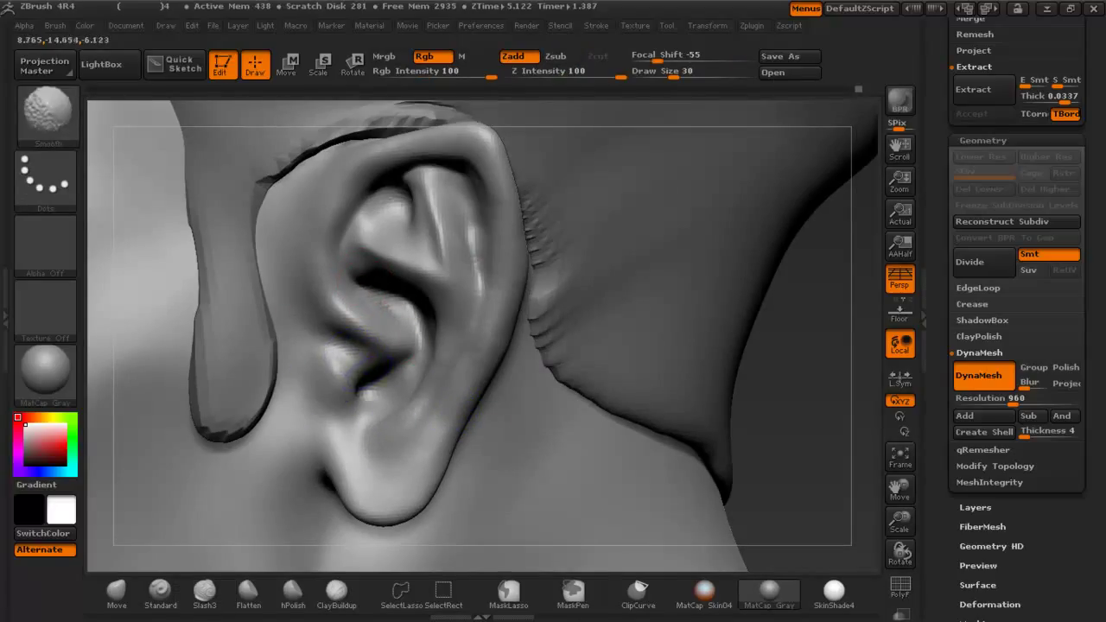
key(ctrl+z)
mouse_move(385, 352)
shift+mouse_down()
mouse_move(354, 375)
mouse_move(355, 397)
mouse_move(371, 397)
shift+mouse_up()
key(shift)
key(shift)
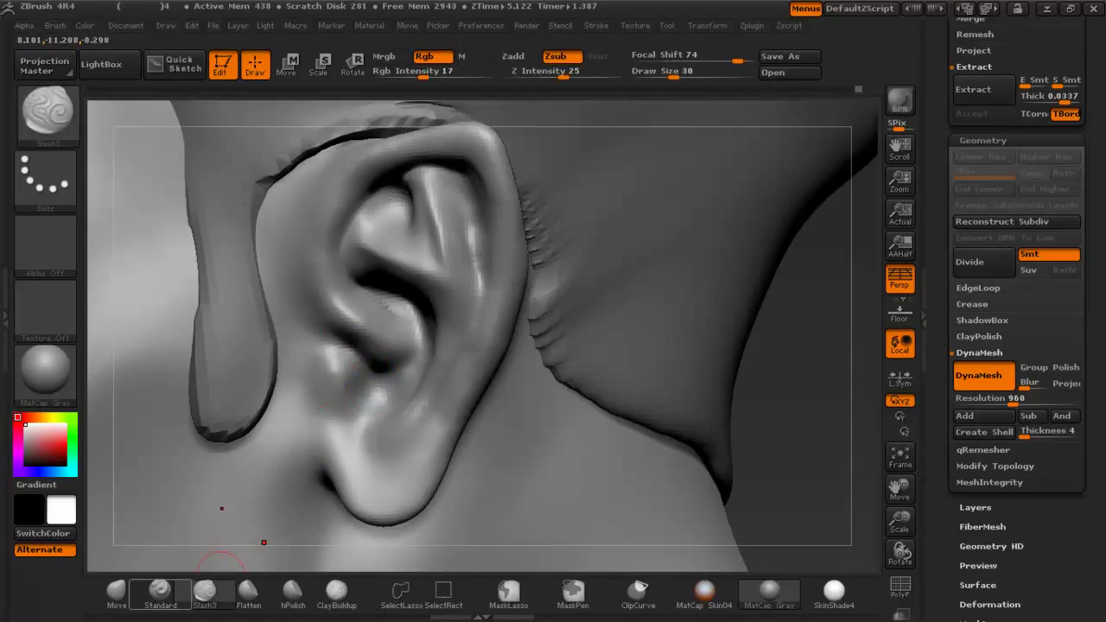
Build up the small bump below the ear's central notch with the Standard brush at draw size 30 and check the whole bust.
click(161, 593)
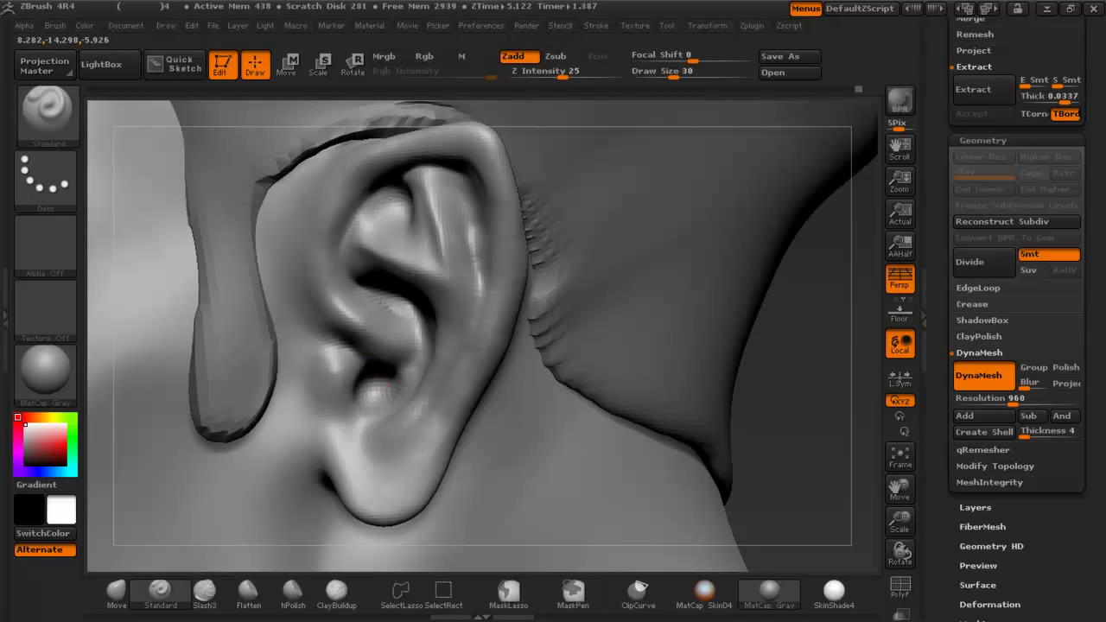
drag(391, 381, 378, 386)
mouse_move(398, 353)
right_down()
mouse_move(415, 371)
mouse_move(495, 336)
mouse_move(521, 292)
mouse_move(542, 298)
right_up()
mouse_move(521, 343)
alt+right_down()
mouse_move(647, 246)
mouse_move(635, 203)
mouse_move(423, 212)
mouse_move(324, 255)
mouse_move(445, 296)
alt+right_up()
drag(606, 385, 605, 382)
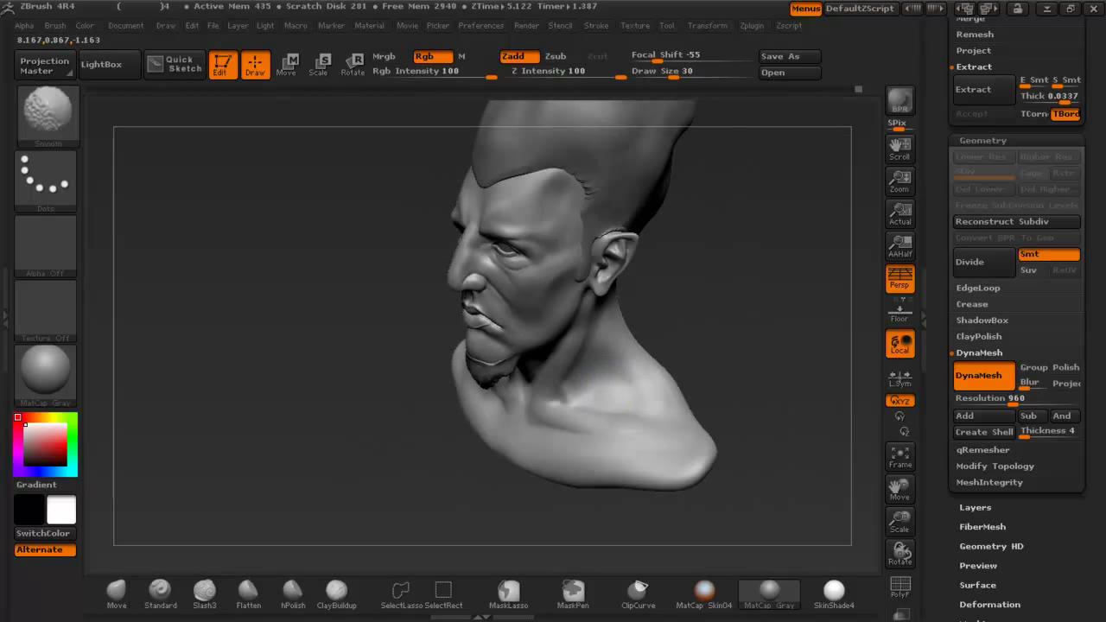
Sharpen the lower eyelid edge and the crease beneath the eye with the Slash3 brush at draw size 11.
mouse_move(677, 320)
right_down()
mouse_move(691, 296)
mouse_move(577, 370)
mouse_move(615, 269)
mouse_move(743, 518)
right_up()
right_drag(481, 294, 414, 224)
click(248, 590)
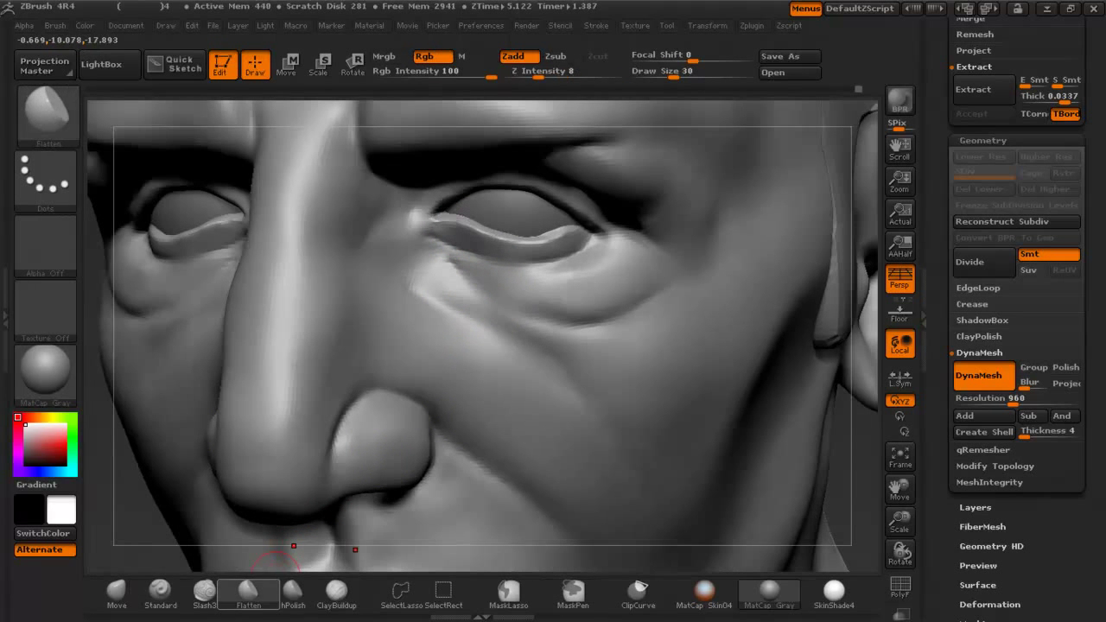
click(204, 590)
key(space)
drag(546, 299, 533, 298)
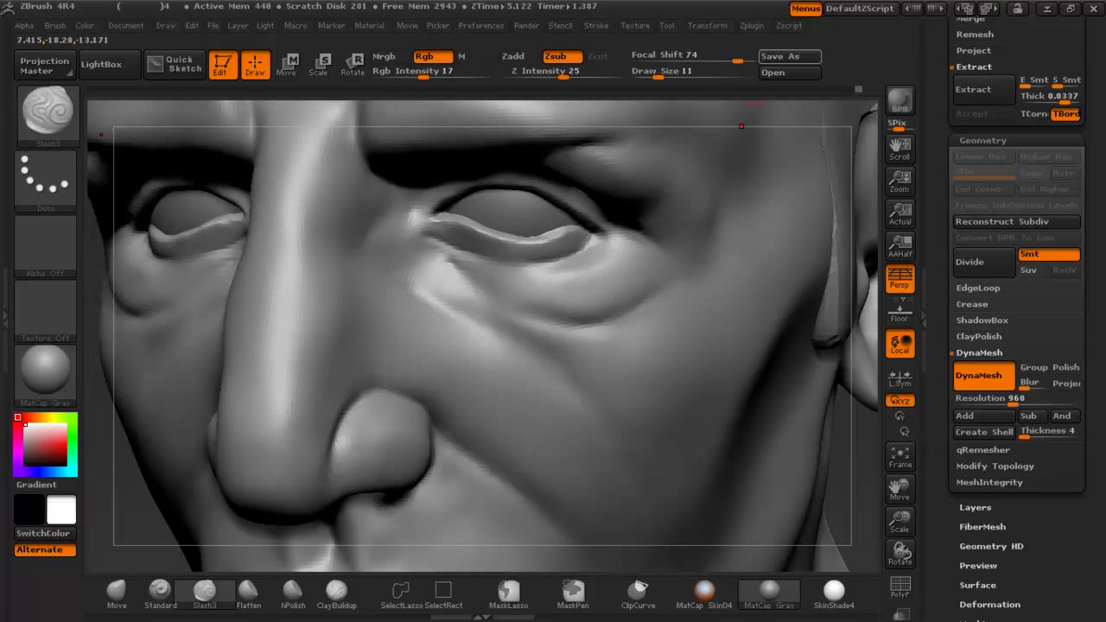
Save the project over the existing file персонаж для анона(продолжение после вылета болванка)4.ZPR.
click(790, 56)
click(576, 520)
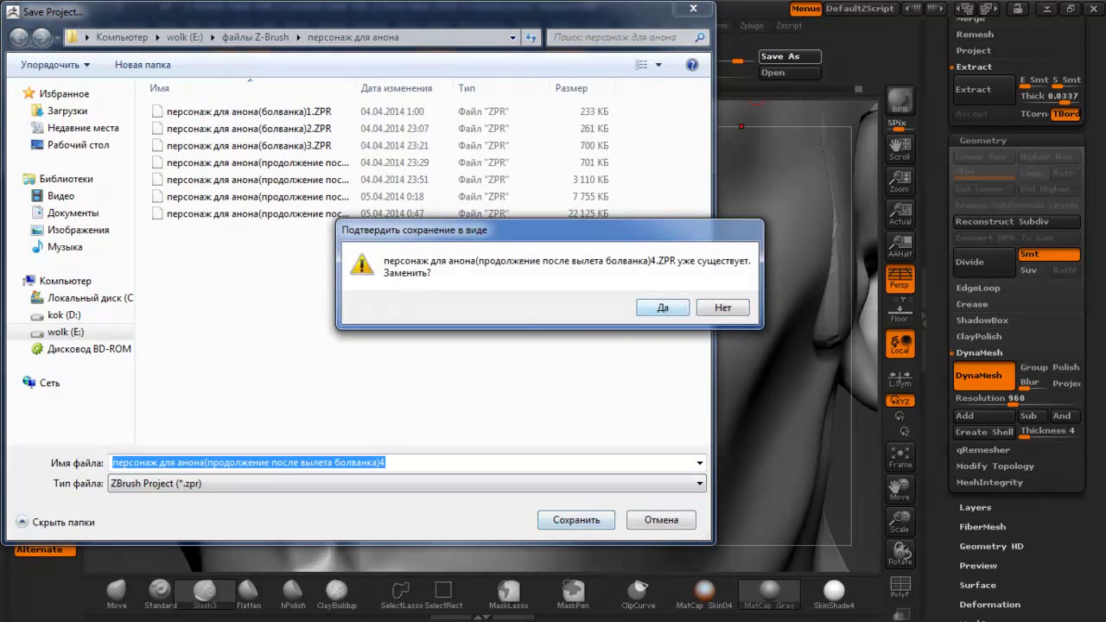
click(661, 307)
Load the Dam_Standard brush from the LightBox brush library.
click(109, 65)
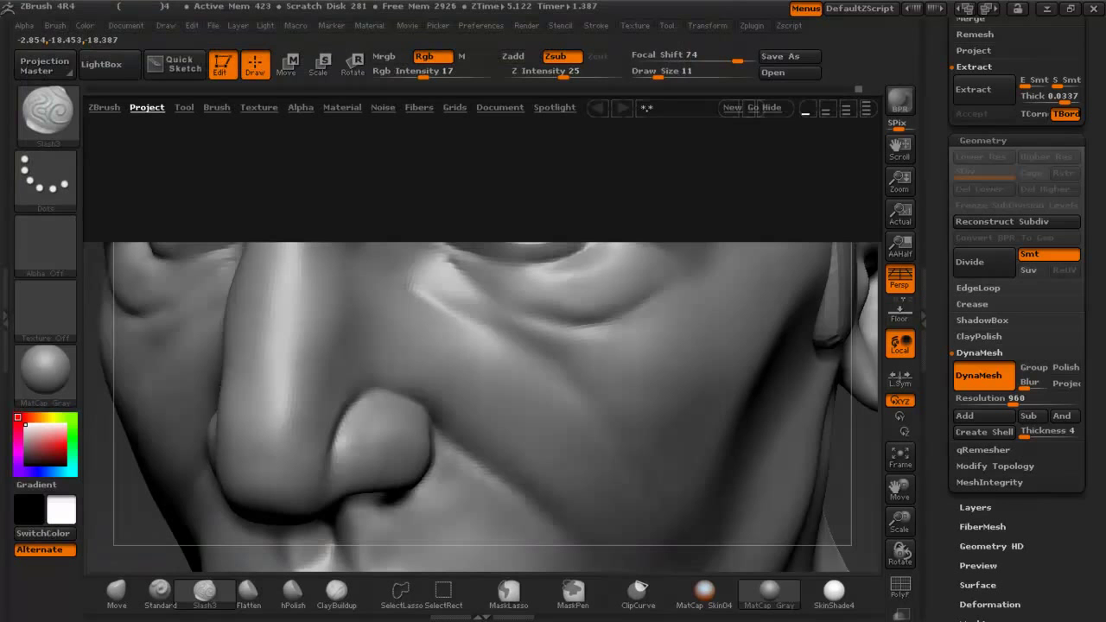
click(216, 108)
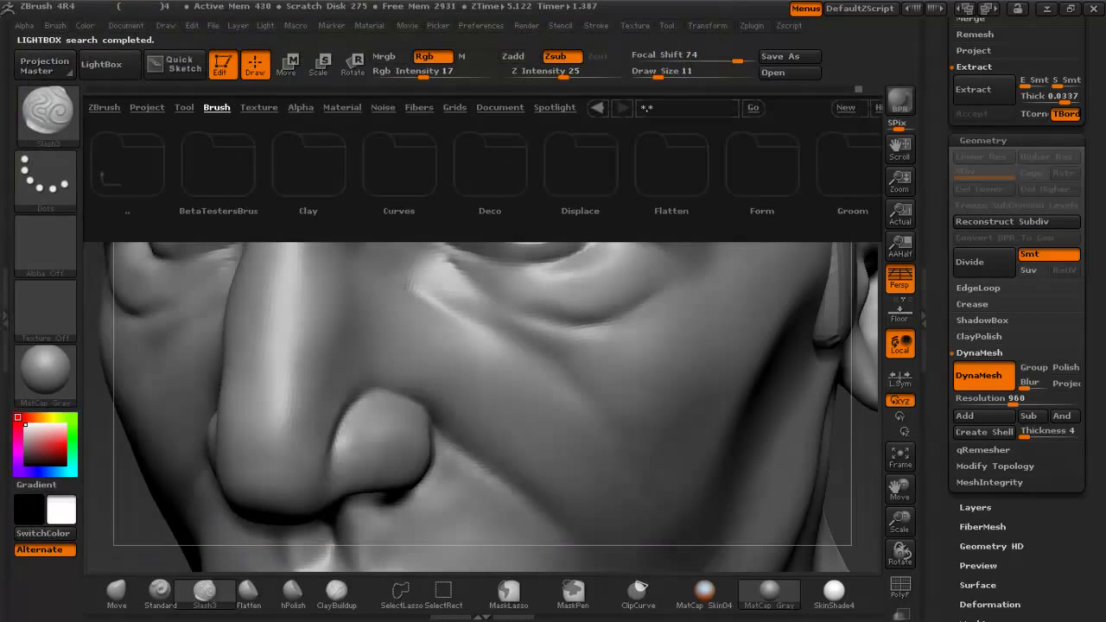
drag(777, 173, 126, 173)
drag(564, 172, 52, 172)
drag(553, 173, 118, 173)
double_click(662, 170)
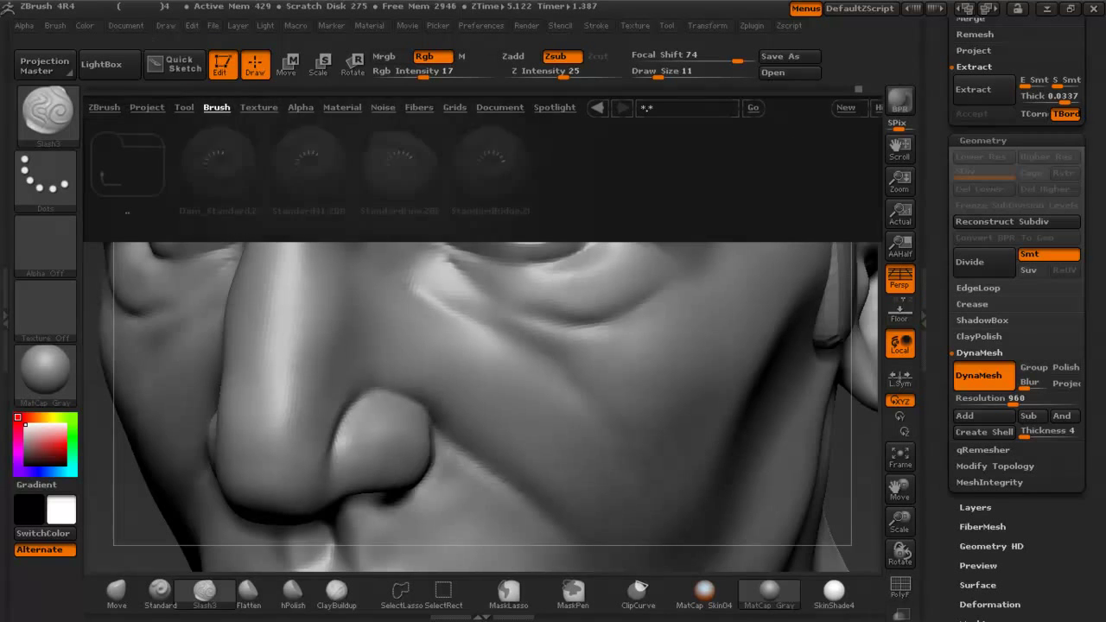
double_click(232, 174)
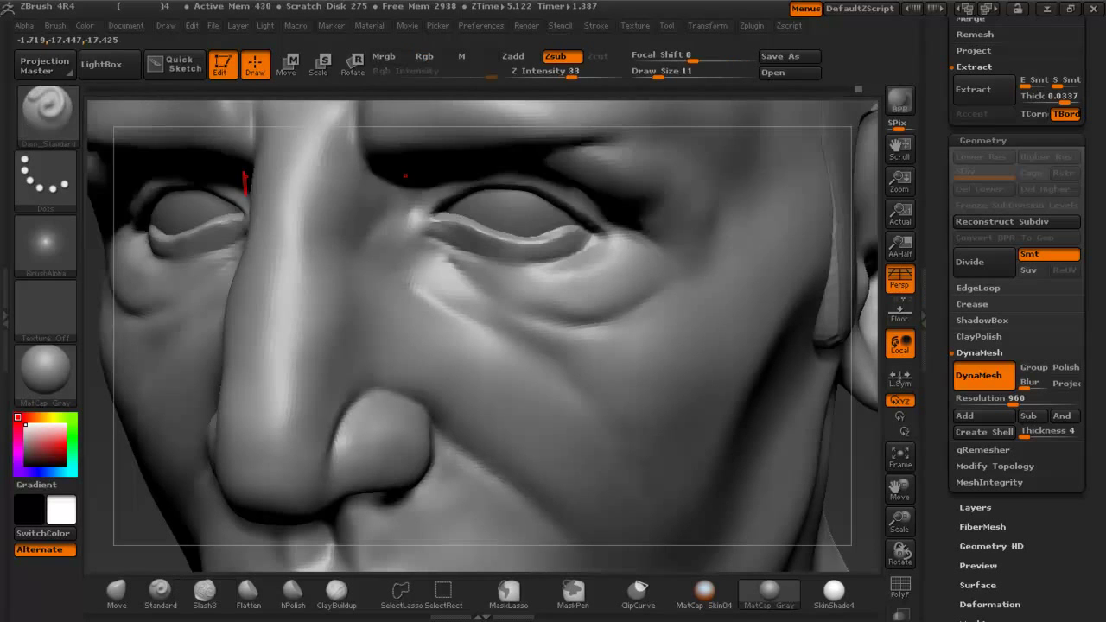
Set Dam_Standard to draw size 21 and Z intensity 13, and try a crease beneath the brow, undoing it.
drag(405, 289, 572, 385)
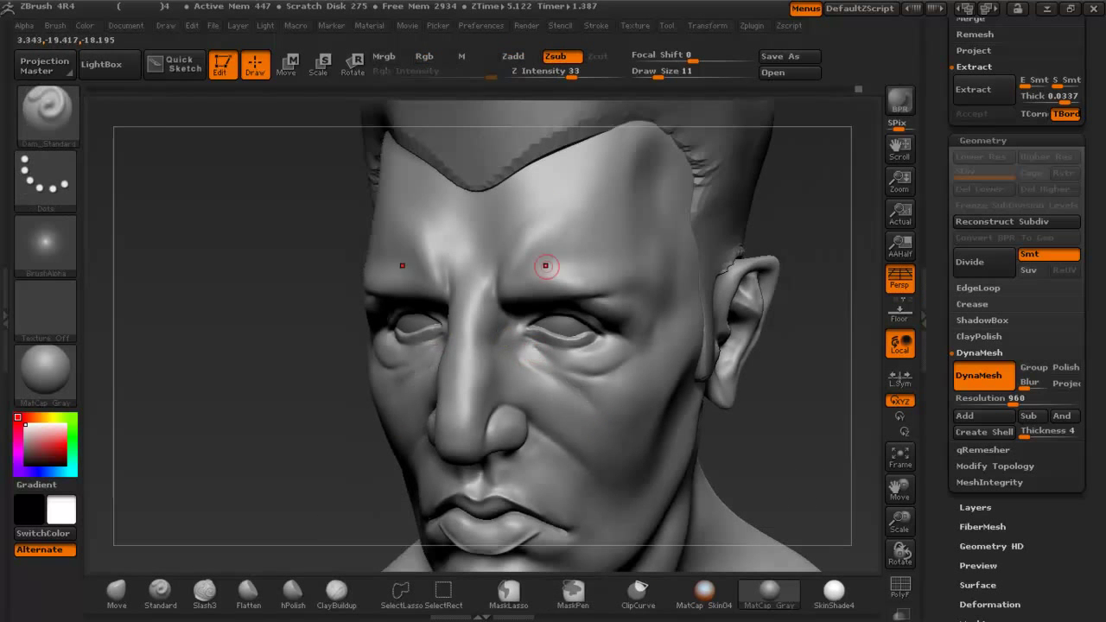
key(space)
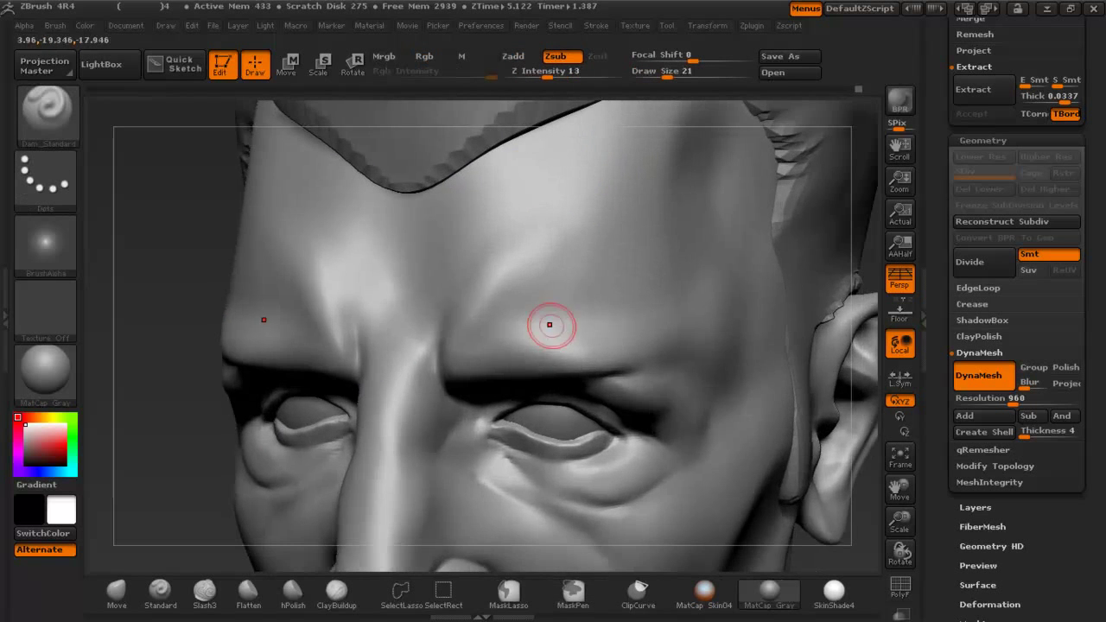
right_drag(550, 325, 658, 404)
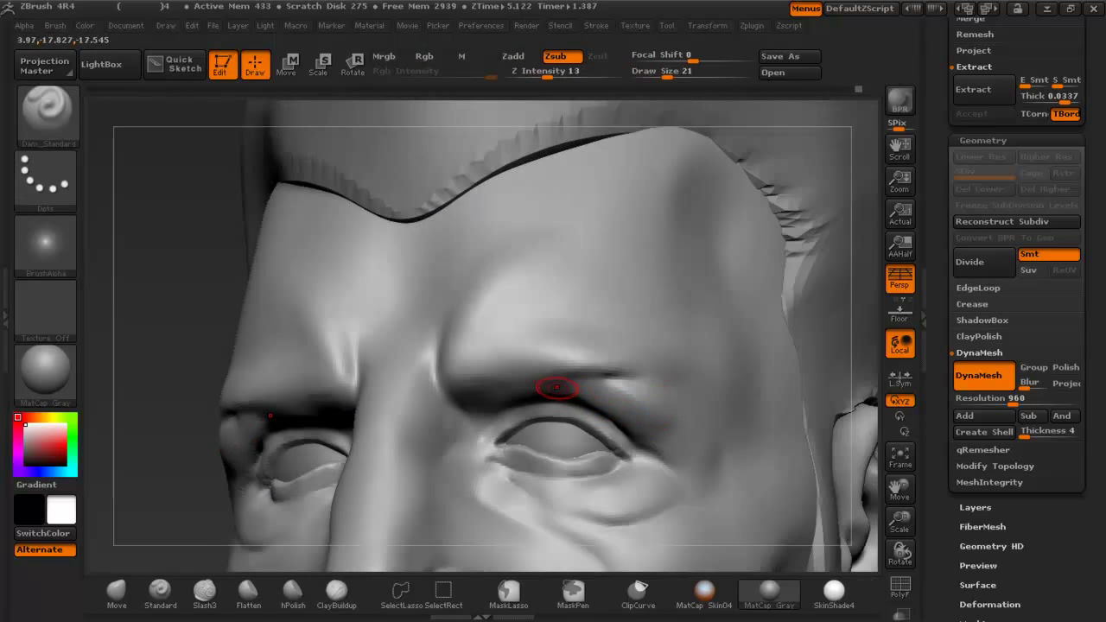
drag(568, 387, 647, 373)
key(ctrl+z)
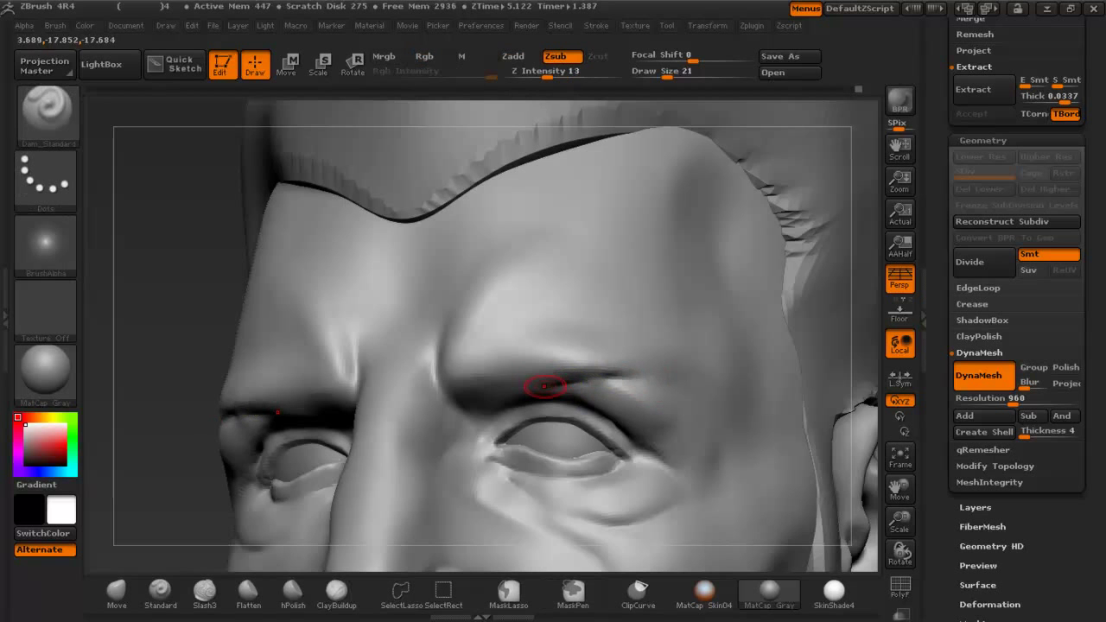
Carve a crow's-foot crease running outward and down from the outer corner of the eye.
right_drag(632, 397, 642, 447)
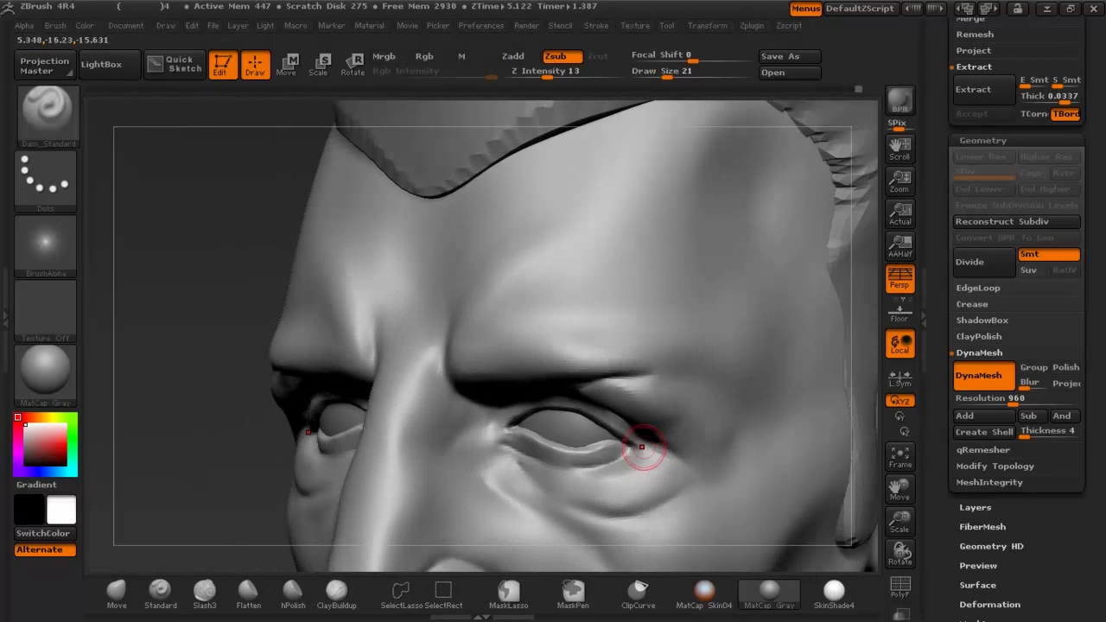
drag(665, 447, 711, 485)
alt+right_drag(666, 508, 600, 426)
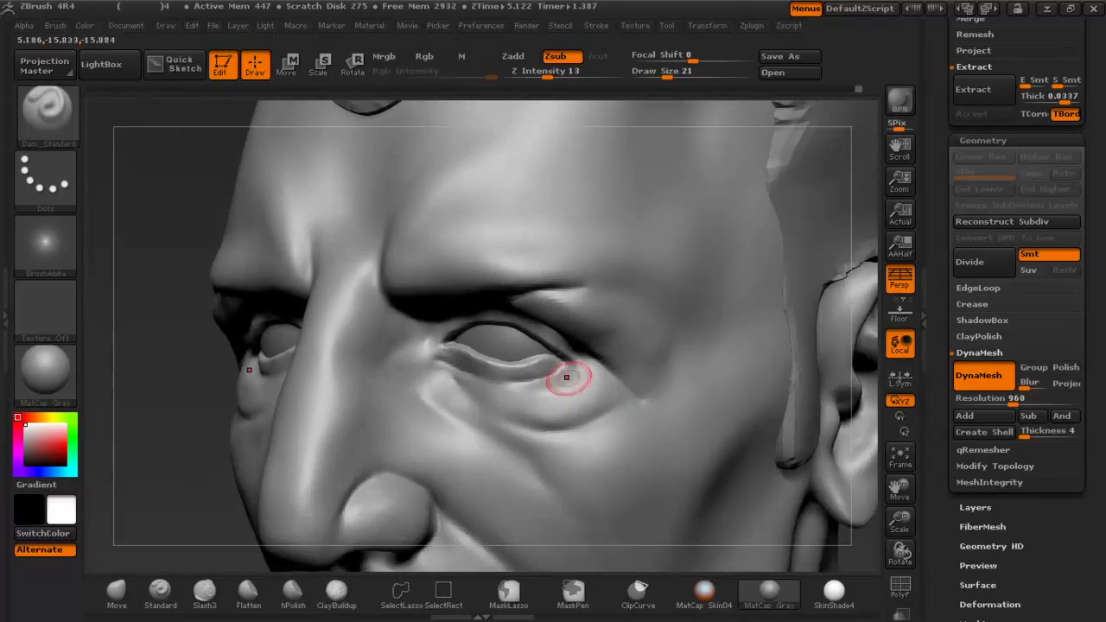
drag(584, 361, 633, 399)
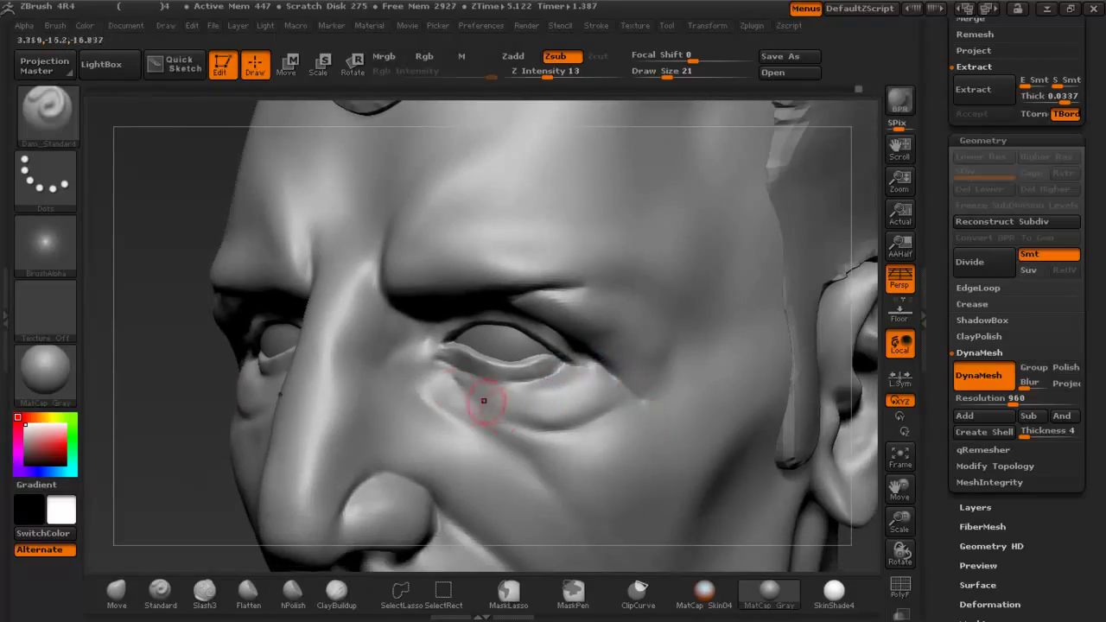
Carve the crease around the eye bag and sharpen the edge of the lower eyelid.
mouse_move(480, 397)
mouse_down()
mouse_move(501, 406)
mouse_move(453, 391)
mouse_move(539, 429)
mouse_move(614, 416)
mouse_up()
mouse_move(437, 356)
mouse_down()
mouse_move(502, 381)
mouse_move(580, 363)
mouse_up()
Set the brush's LazyRadius to 20 and carve a long diagonal crease from beneath the inner eye down the cheek.
mouse_move(580, 363)
ctrl+right_down()
mouse_move(529, 344)
mouse_move(584, 401)
ctrl+right_up()
mouse_move(509, 339)
alt+right_down()
mouse_move(377, 247)
mouse_move(367, 348)
mouse_move(354, 350)
alt+right_up()
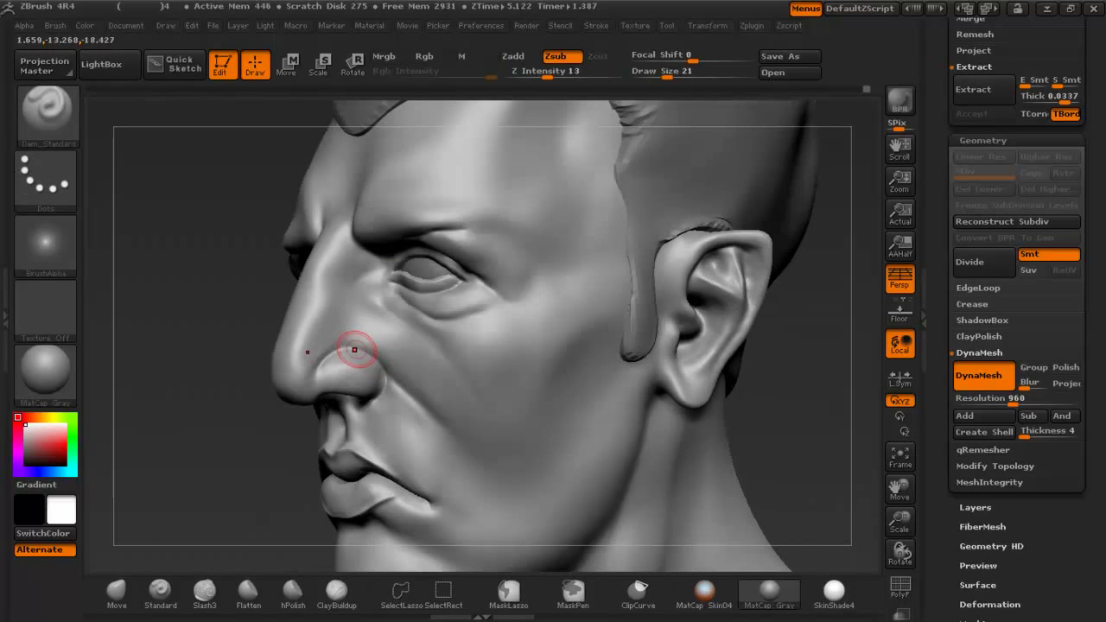
drag(398, 380, 411, 401)
key(ctrl+z)
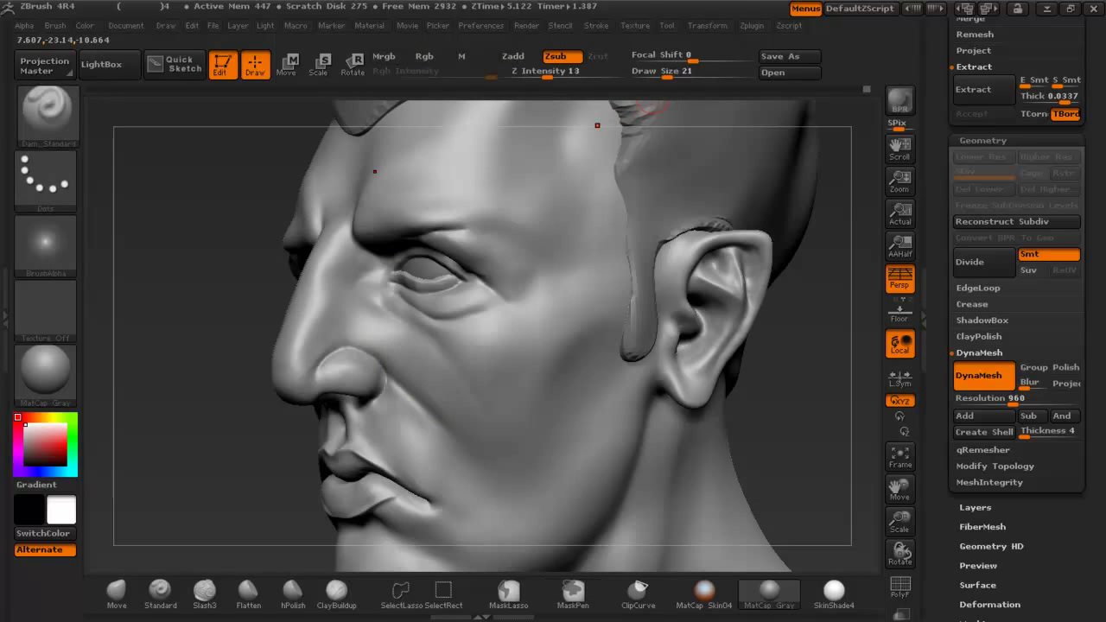
click(596, 26)
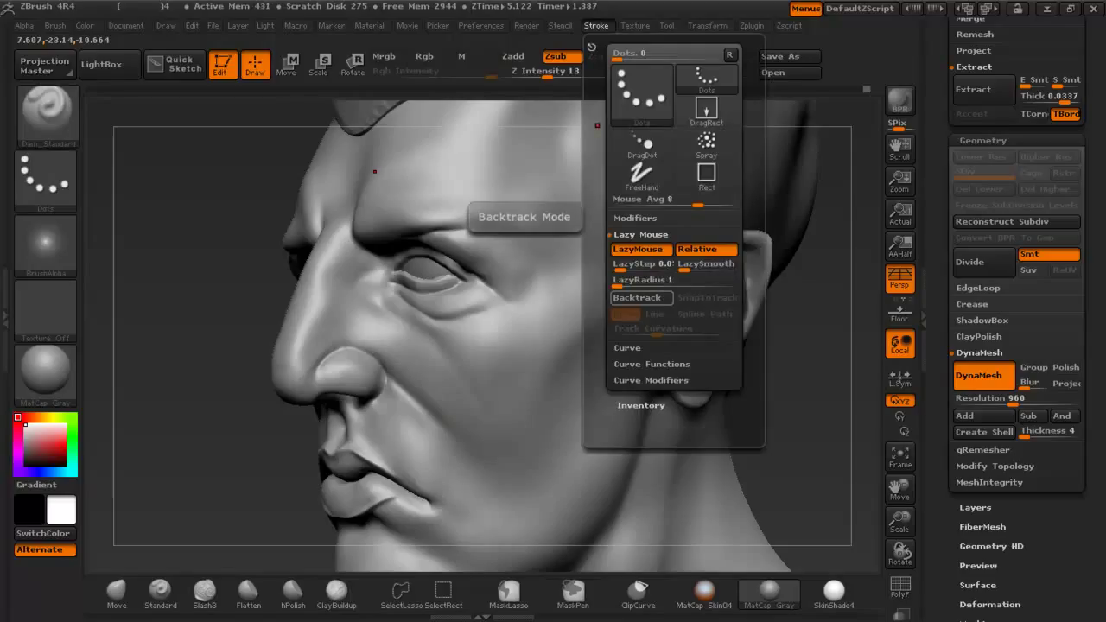
click(650, 282)
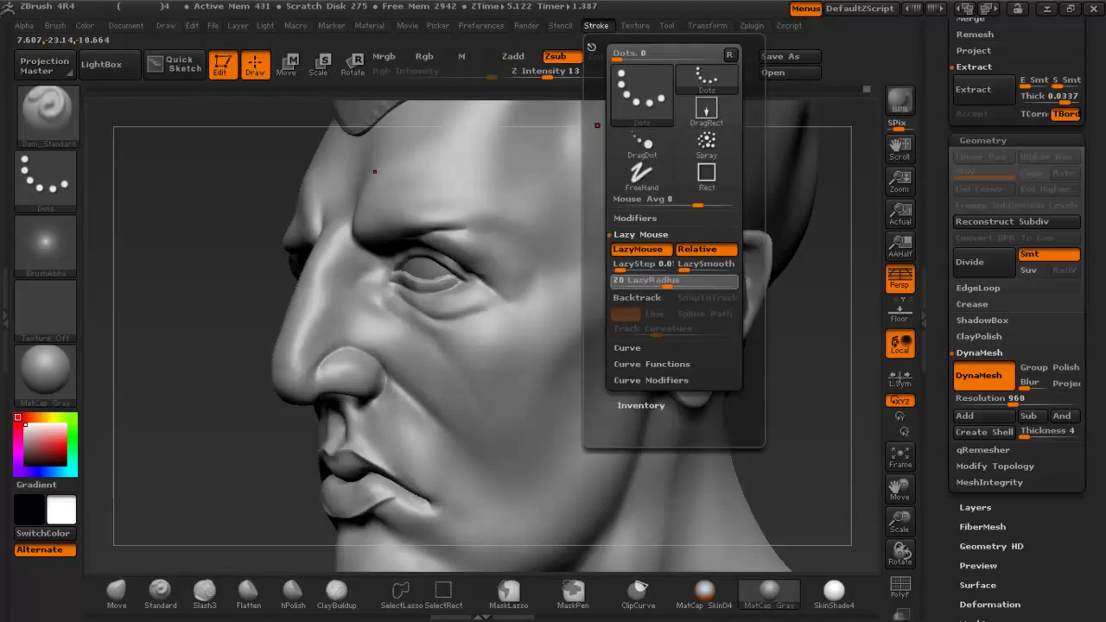
drag(415, 331, 528, 454)
key(shift)
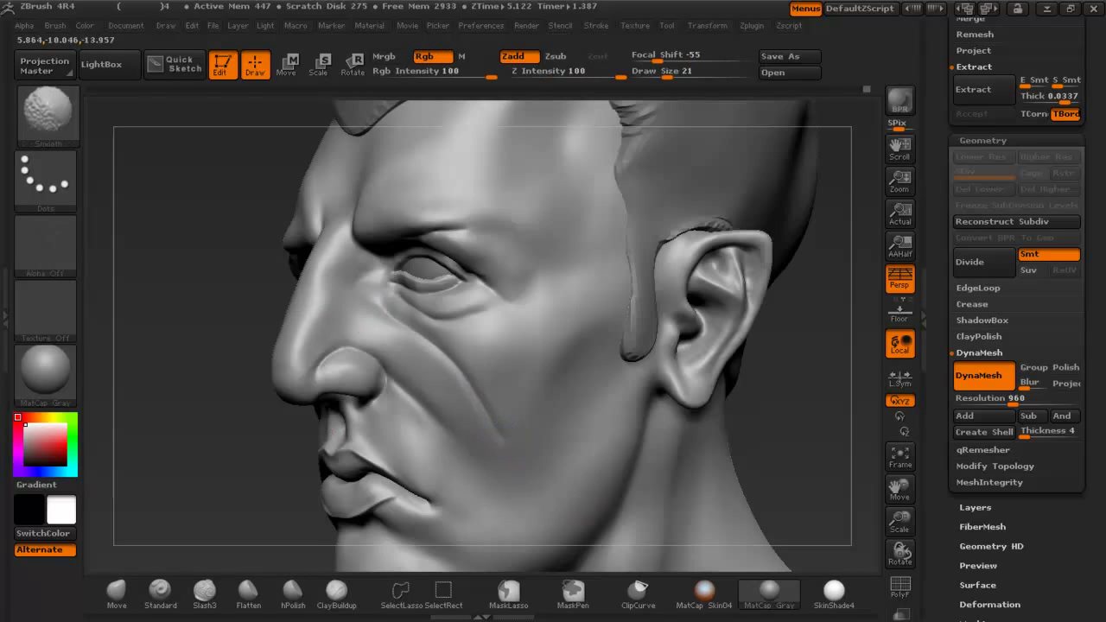
Soften the crease at the outer eye corner and the eyelid fold beneath the brow.
mouse_move(469, 257)
right_down()
mouse_move(527, 259)
mouse_move(531, 320)
mouse_move(496, 281)
right_up()
shift+drag(467, 270, 489, 311)
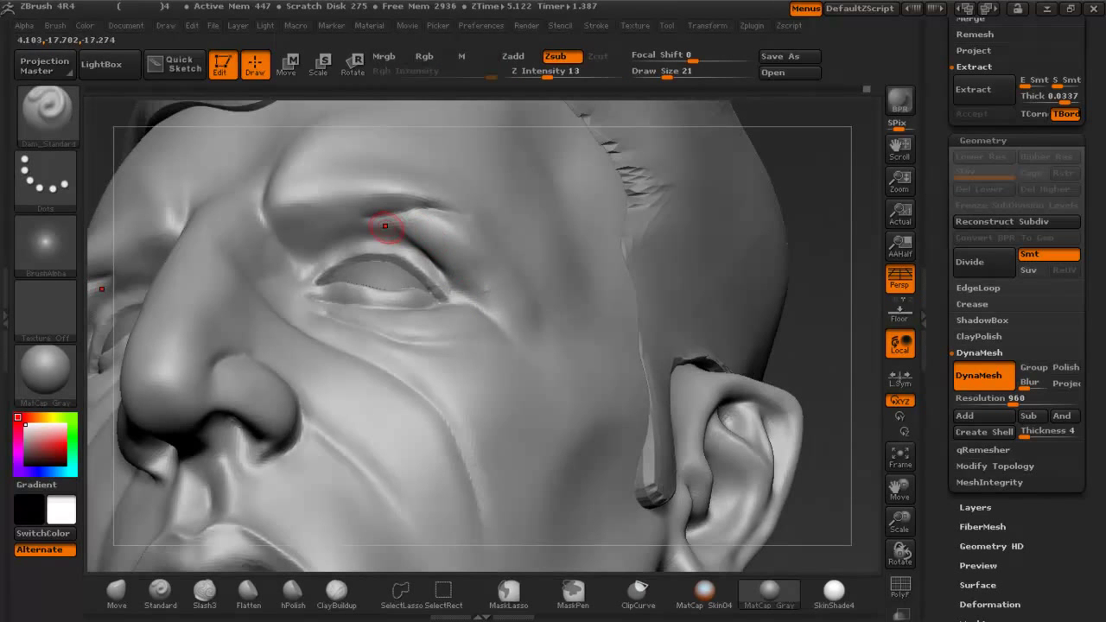
mouse_move(358, 215)
shift+mouse_down()
mouse_move(432, 213)
mouse_move(397, 217)
shift+mouse_up()
Carve the vertical frown crease beside the nose bridge and compare the face with the concept reference image.
right_drag(386, 199, 471, 220)
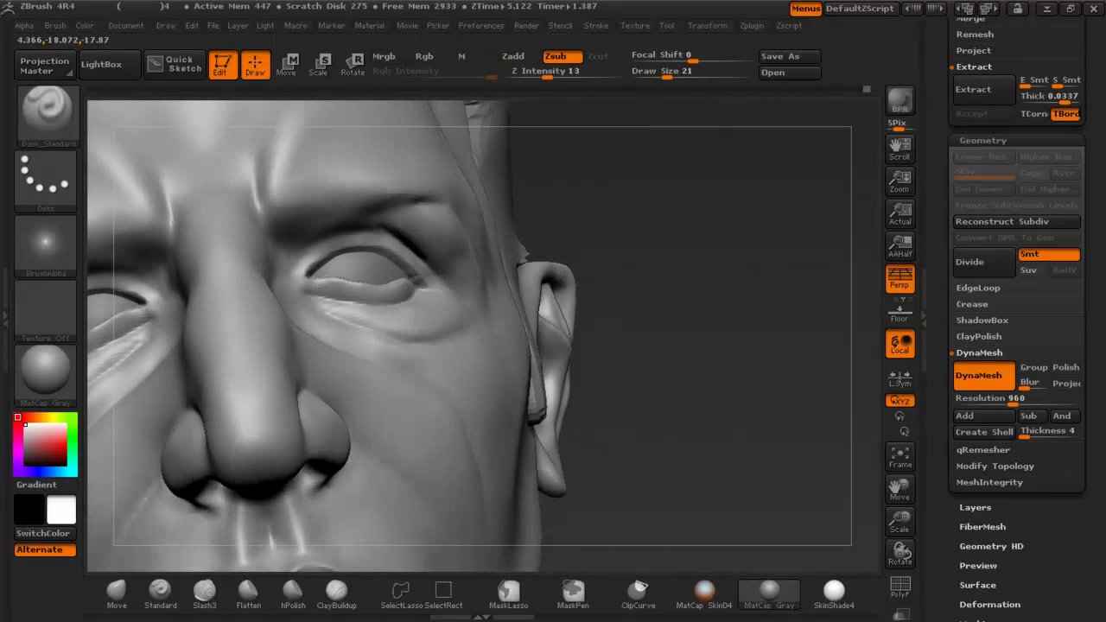
mouse_move(272, 145)
mouse_down()
mouse_move(258, 206)
mouse_move(277, 273)
mouse_up()
mouse_move(294, 290)
ctrl+right_down()
mouse_move(328, 202)
mouse_move(306, 337)
mouse_move(298, 239)
ctrl+right_up()
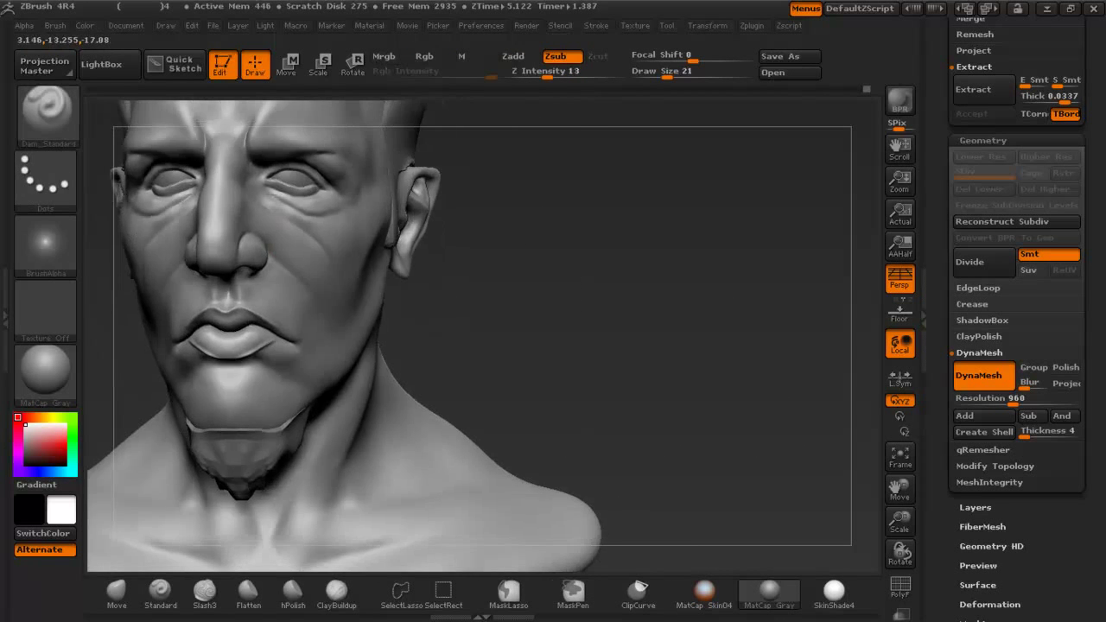
shift+drag(315, 236, 330, 266)
key(shift+z)
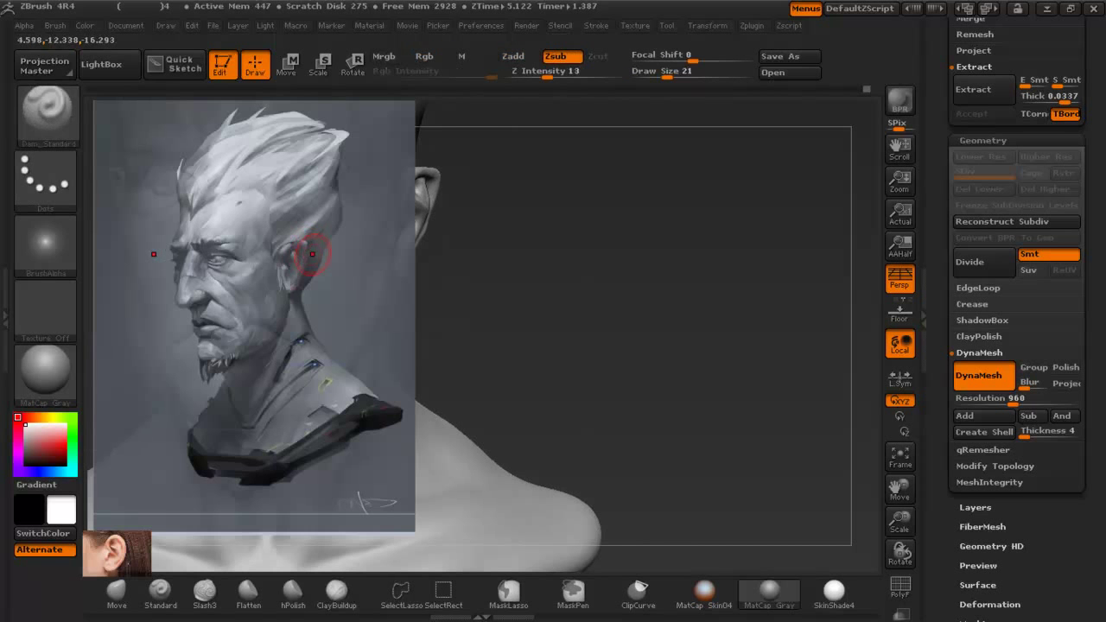
key(shift+z)
Carve another diagonal crease across the cheek below the eye bag and smooth its transitions.
mouse_move(296, 247)
ctrl+right_down()
mouse_move(339, 271)
mouse_move(318, 222)
ctrl+right_up()
drag(313, 204, 389, 271)
shift+drag(356, 237, 339, 231)
mouse_move(354, 295)
ctrl+right_down()
mouse_move(280, 220)
mouse_move(315, 226)
mouse_move(367, 293)
ctrl+right_up()
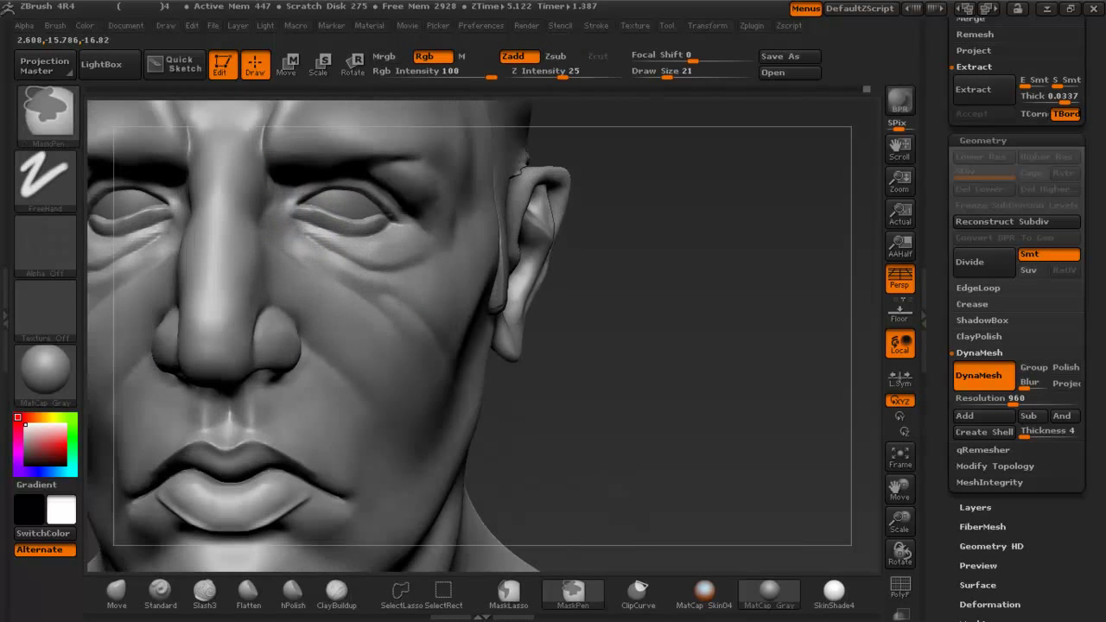
shift+drag(345, 286, 372, 307)
Carve the nasolabial fold from the nostril wing down toward the mouth corner, undoing and redrawing the stroke.
right_drag(415, 323, 322, 294)
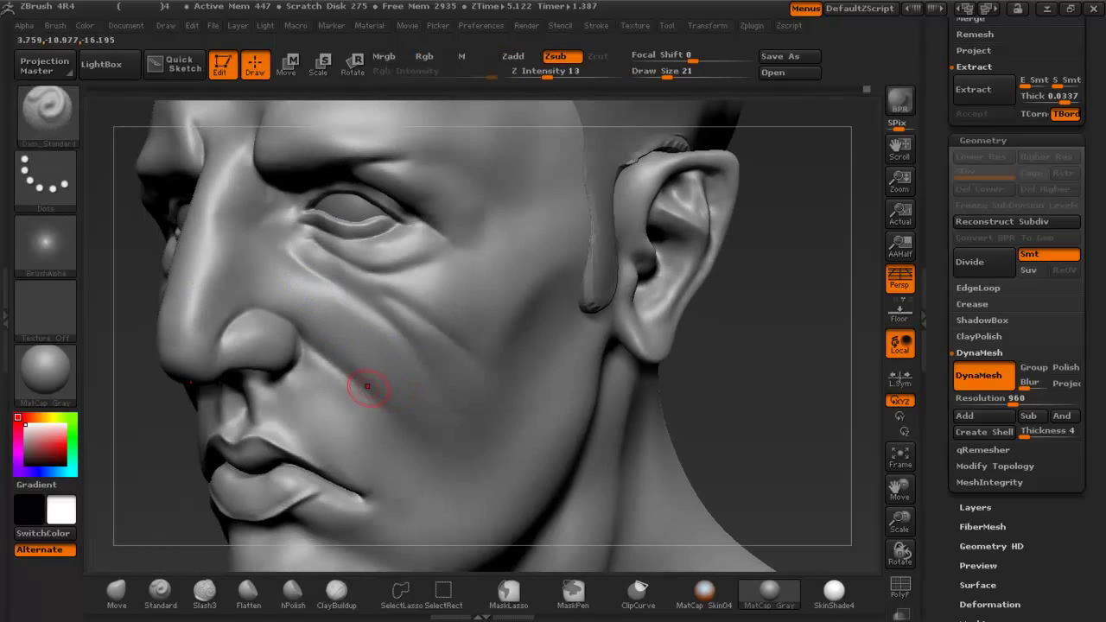
key(shift)
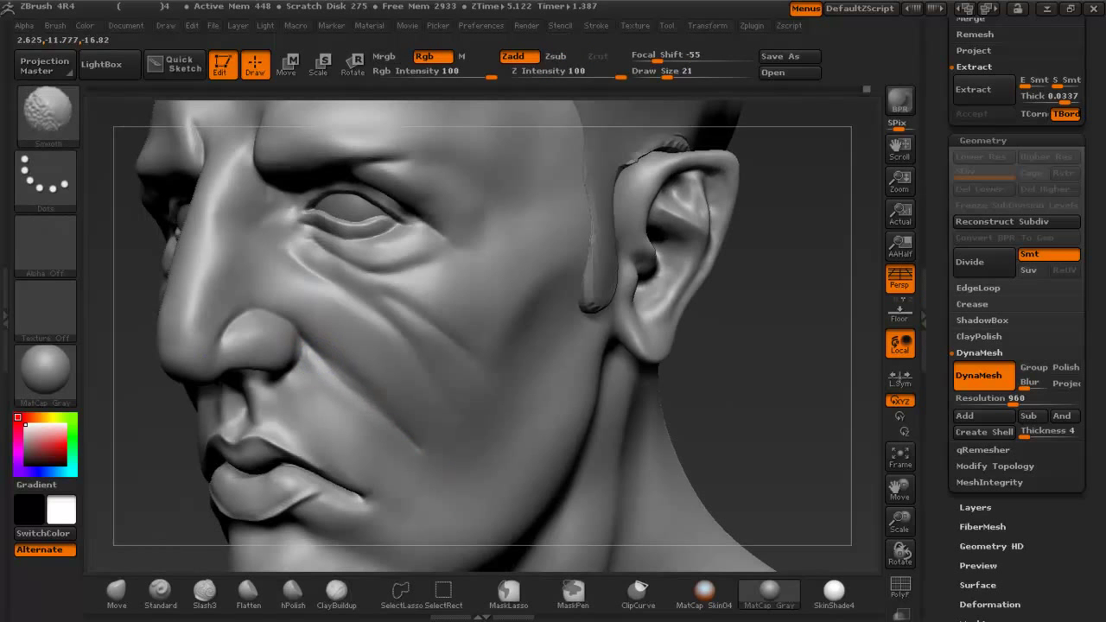
key(ctrl+z)
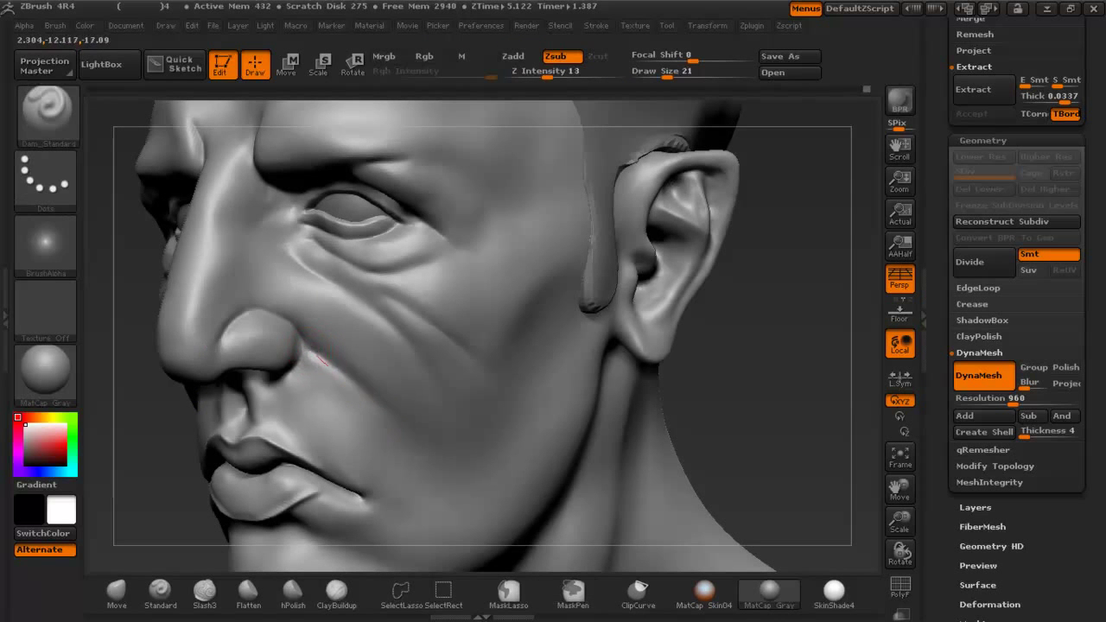
drag(321, 359, 408, 428)
Smooth the outer edge and the underside of the lower lip.
mouse_move(285, 462)
alt+right_down()
mouse_move(337, 287)
mouse_move(397, 281)
alt+right_up()
ctrl+right_drag(279, 254, 302, 336)
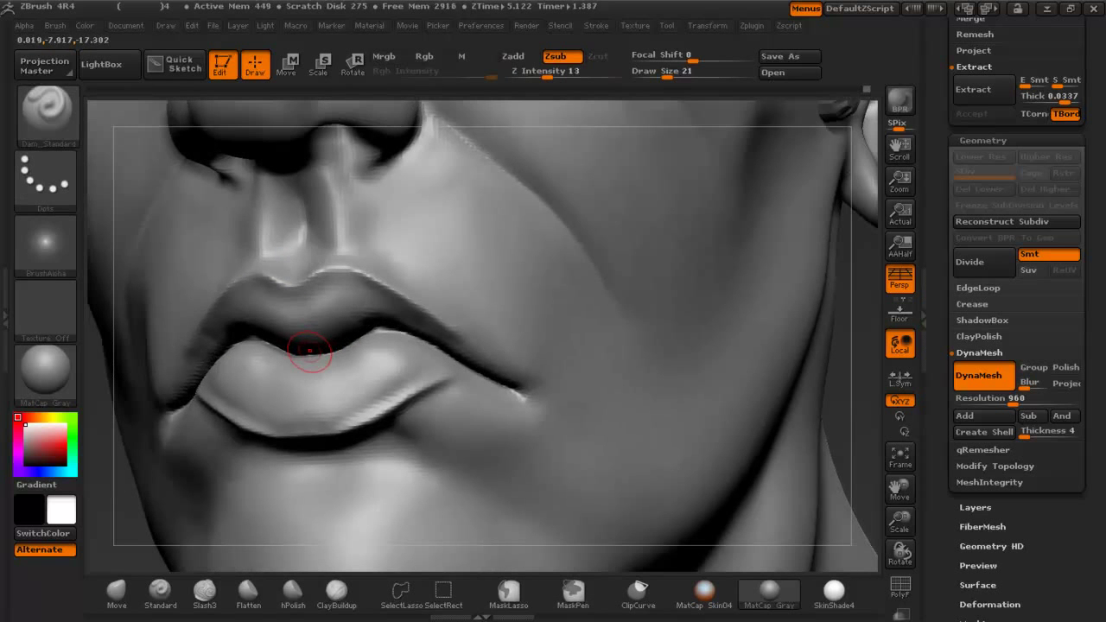
shift+drag(404, 395, 446, 385)
mouse_move(456, 437)
right_down()
mouse_move(433, 408)
mouse_move(457, 417)
mouse_move(483, 350)
right_up()
mouse_move(285, 415)
shift+mouse_down()
mouse_move(217, 400)
mouse_move(285, 430)
shift+mouse_up()
Smooth the area around the outer eye and cheek, and check the head against the concept reference image.
mouse_move(294, 406)
ctrl+right_down()
mouse_move(384, 216)
mouse_move(298, 268)
mouse_move(318, 177)
mouse_move(286, 278)
ctrl+right_up()
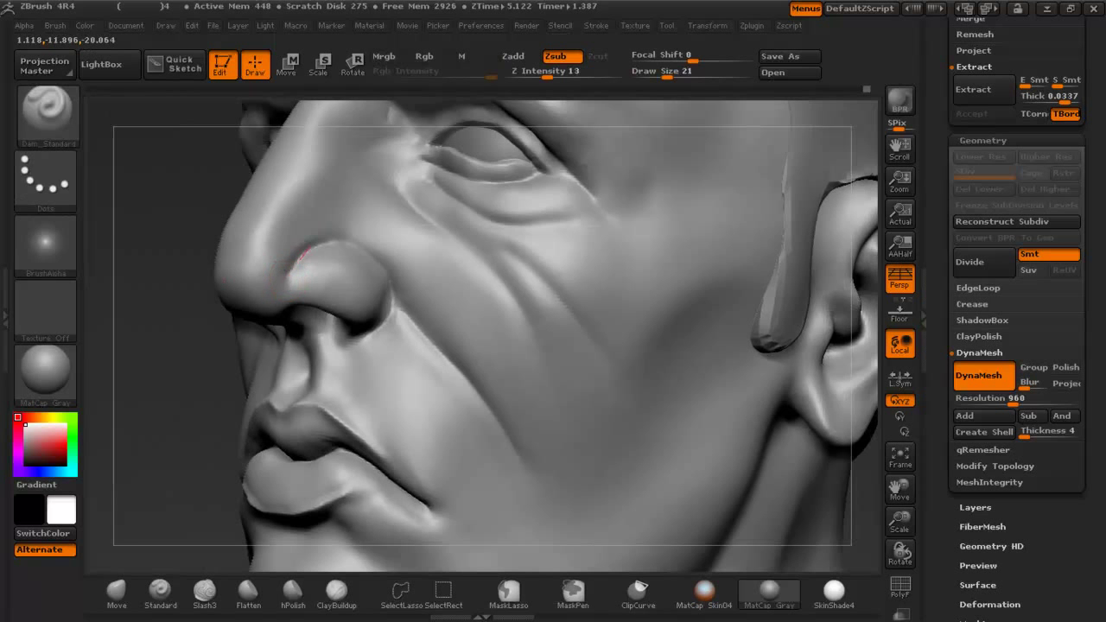
ctrl+right_drag(414, 355, 483, 216)
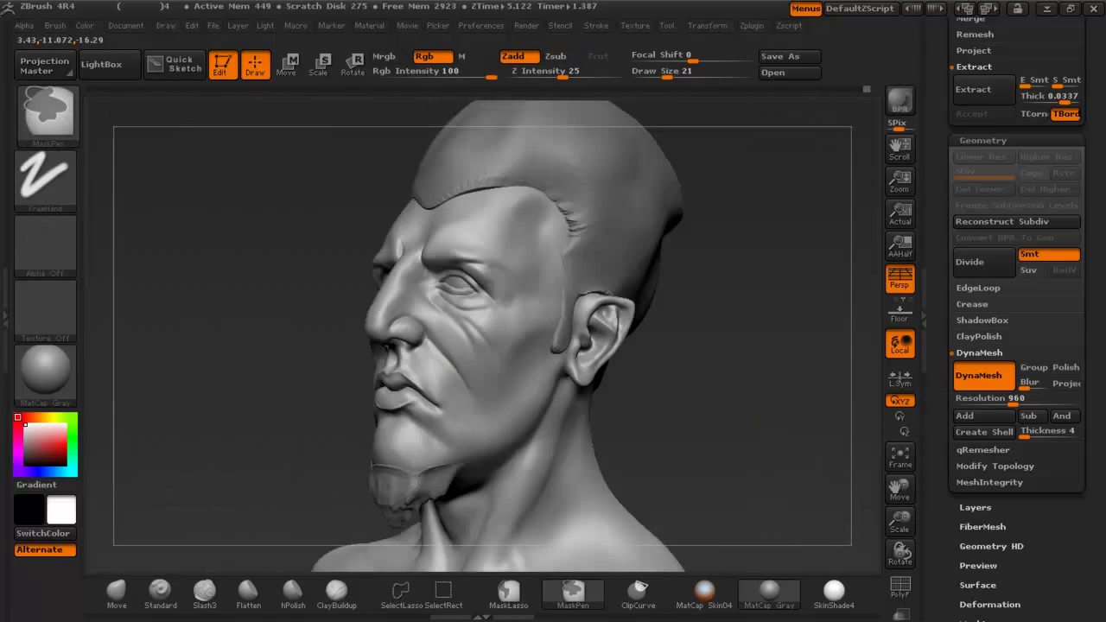
shift+drag(634, 298, 609, 380)
right_drag(609, 380, 734, 363)
shift+drag(466, 259, 441, 315)
ctrl+right_drag(441, 315, 414, 380)
mouse_move(414, 228)
right_down()
mouse_move(442, 264)
mouse_move(552, 264)
right_up()
right_drag(389, 283, 383, 333)
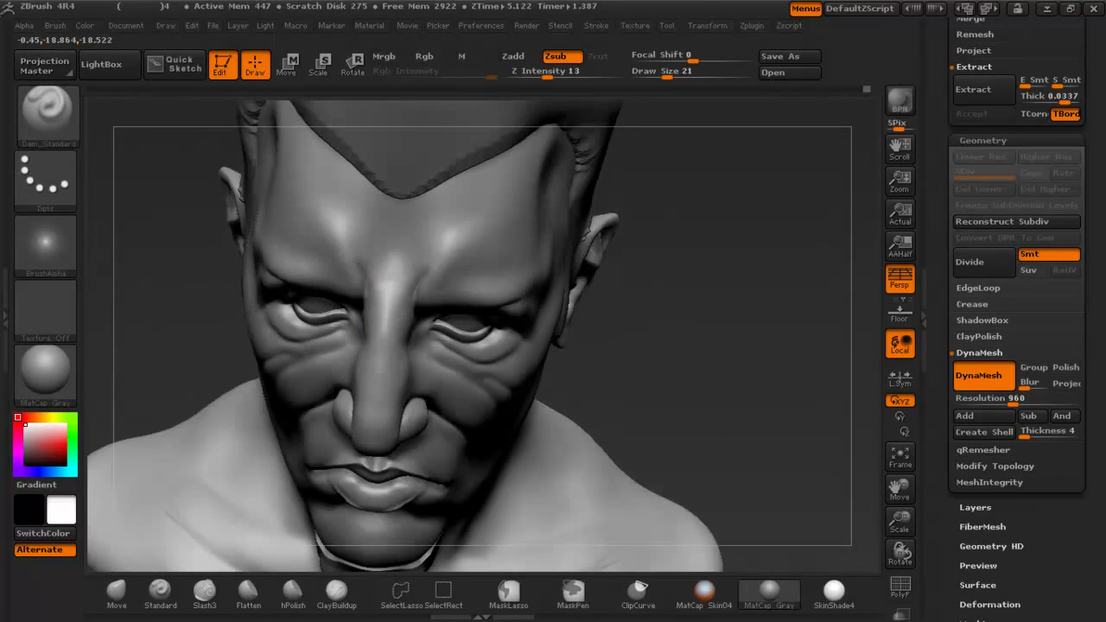
key(shift+z)
key(shift+z)
Build up the nose root between the eyebrows with ClayBuildup at Z intensity 3 and smooth the added volume.
ctrl+right_drag(393, 261, 331, 298)
click(335, 593)
mouse_move(409, 299)
mouse_down()
mouse_move(412, 257)
mouse_move(383, 280)
mouse_up()
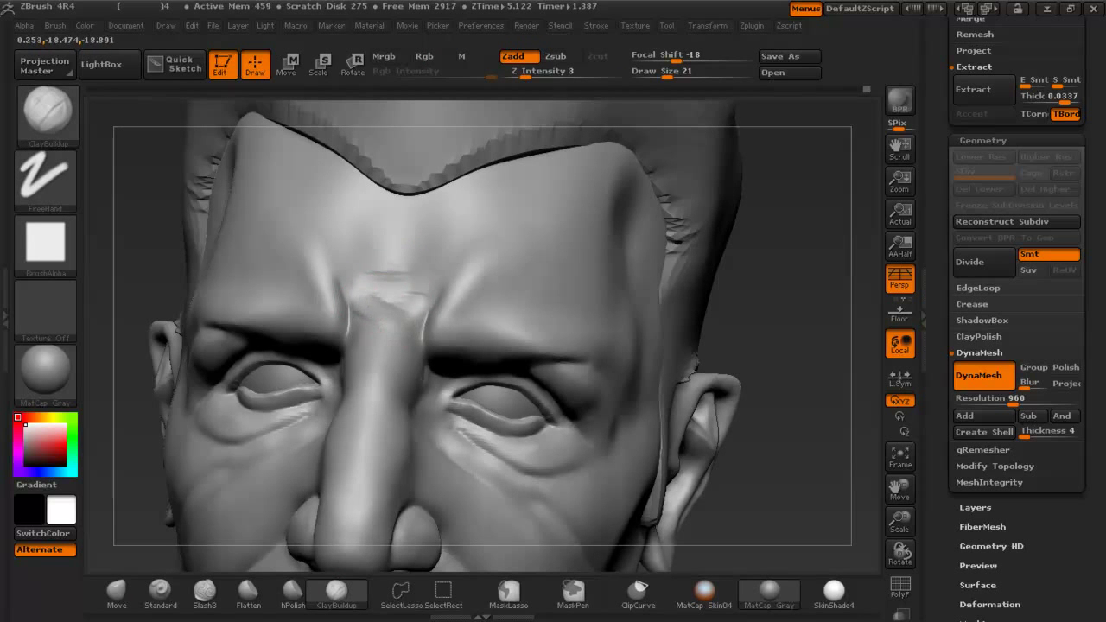
right_drag(366, 302, 392, 332)
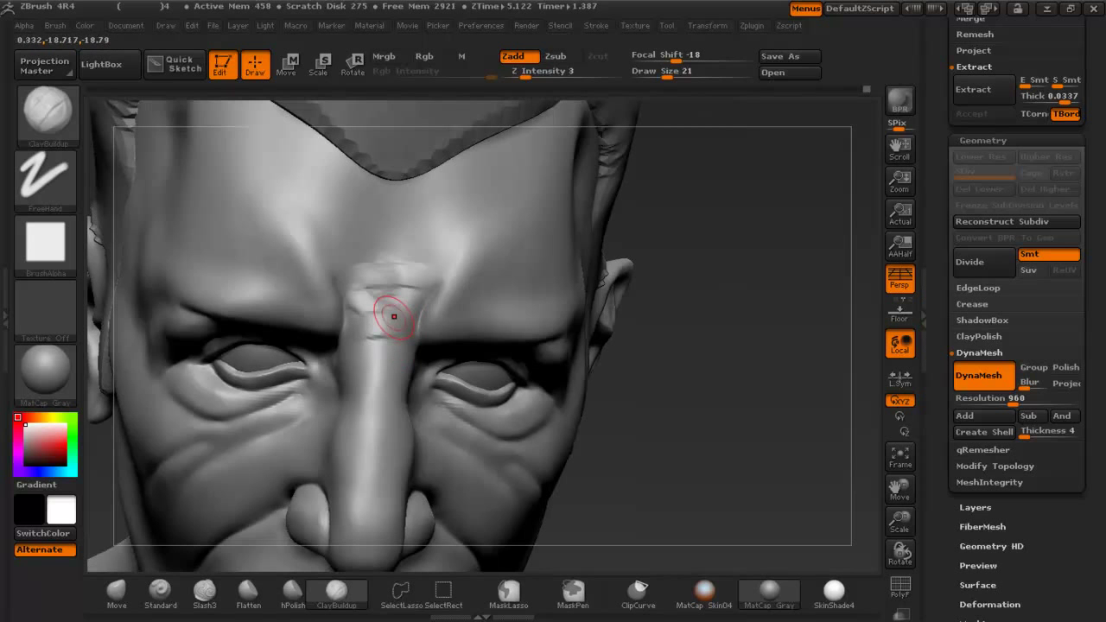
mouse_move(405, 297)
mouse_down()
mouse_move(375, 283)
mouse_move(398, 284)
mouse_move(361, 318)
mouse_up()
mouse_move(382, 360)
ctrl+right_down()
mouse_move(383, 268)
mouse_move(389, 386)
ctrl+right_up()
alt+right_drag(519, 432, 385, 196)
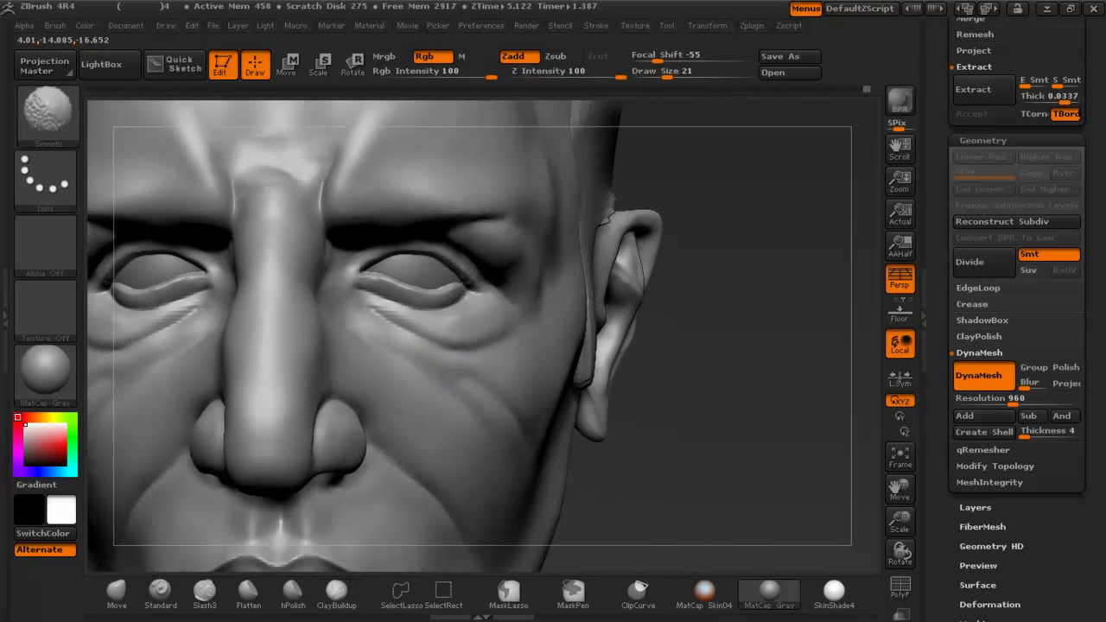
Carve fine creases across the nose root between the eyebrows with Dam_Standard and soften them.
key(b)
key(c)
key(b)
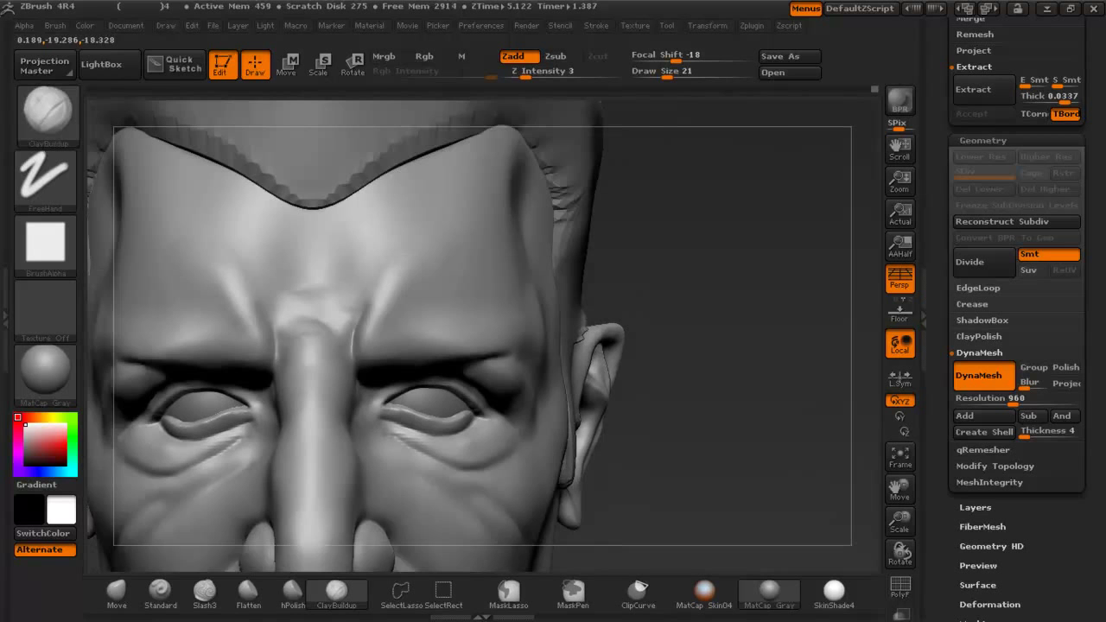
alt+right_drag(315, 328, 320, 344)
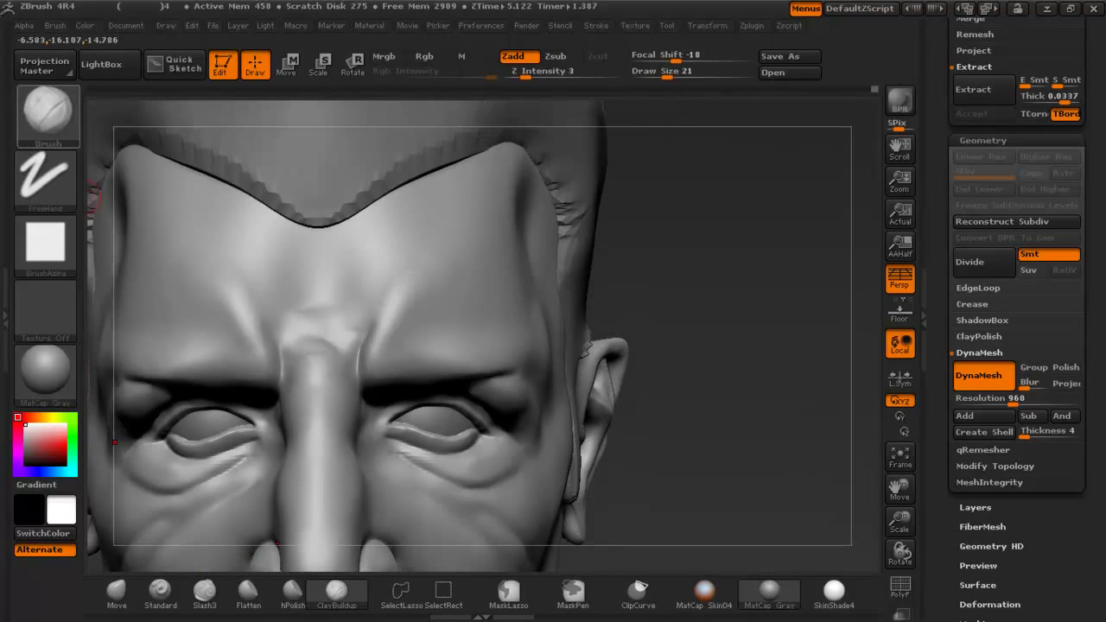
click(48, 116)
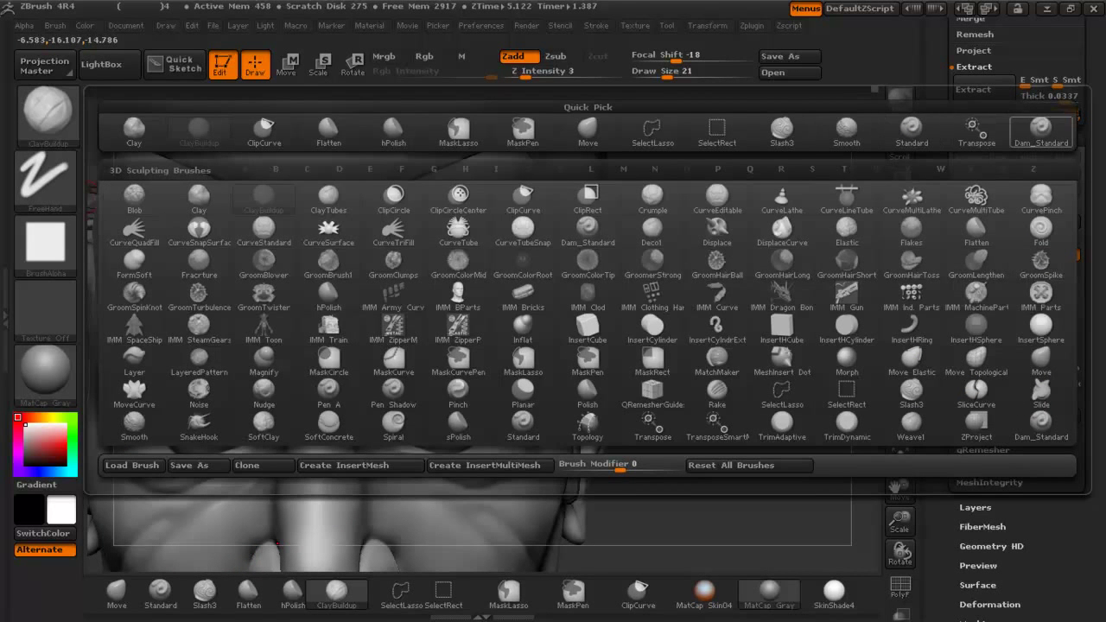
click(1041, 130)
mouse_move(317, 330)
mouse_down()
mouse_move(279, 329)
mouse_move(340, 343)
mouse_up()
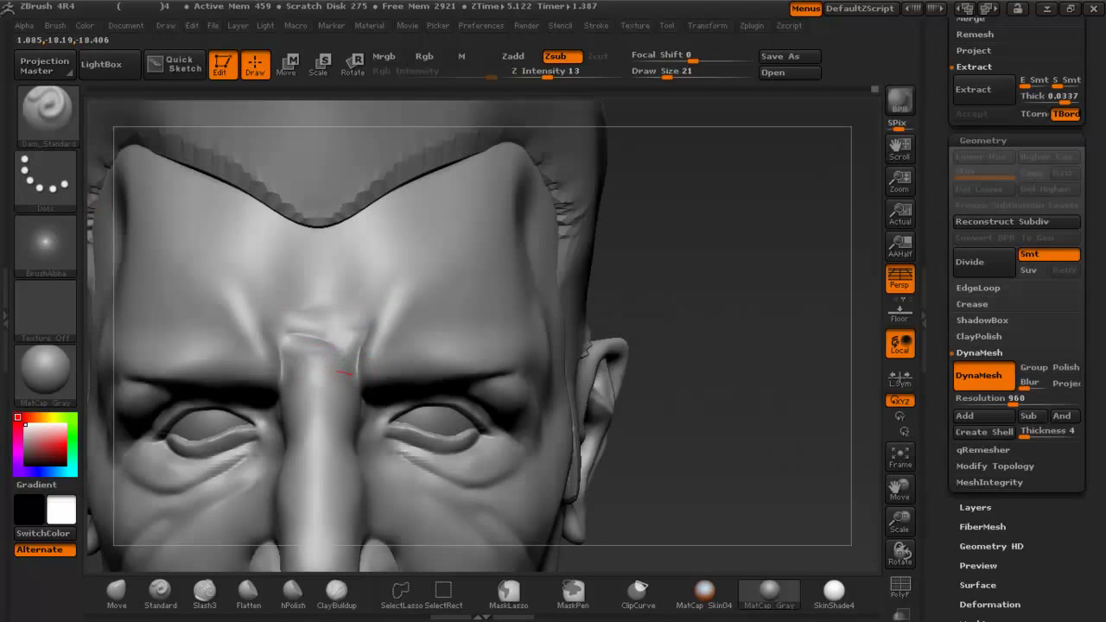
drag(327, 385, 333, 388)
right_drag(335, 289, 338, 344)
shift+drag(348, 316, 343, 326)
mouse_move(343, 326)
right_down()
mouse_move(272, 277)
mouse_move(251, 292)
right_up()
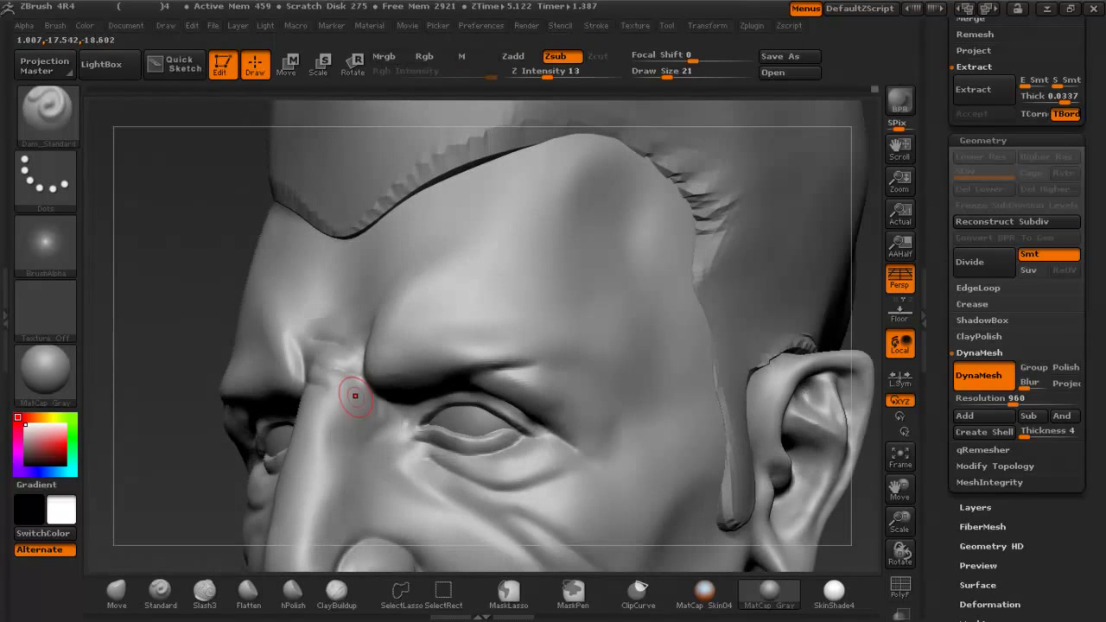
Try smoothing the cheek folds beside the nose, and undo the stroke.
mouse_move(353, 394)
ctrl+right_down()
mouse_move(358, 308)
mouse_move(444, 371)
mouse_move(439, 212)
mouse_move(345, 207)
ctrl+right_up()
ctrl+right_drag(450, 233, 461, 316)
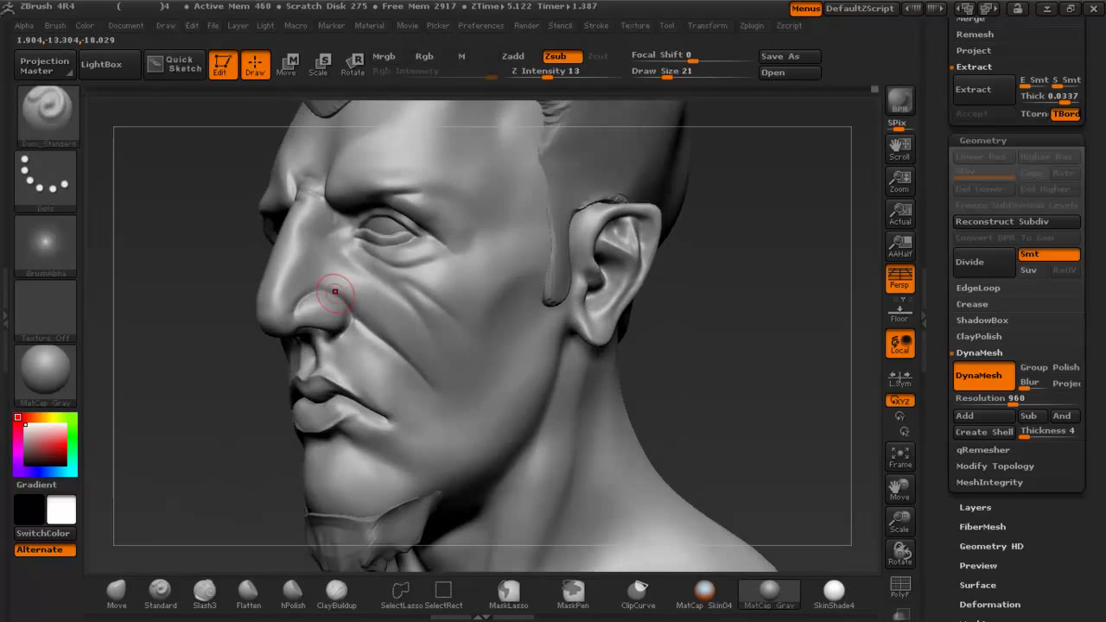
right_drag(338, 288, 488, 298)
shift+drag(203, 295, 274, 264)
right_drag(274, 264, 129, 270)
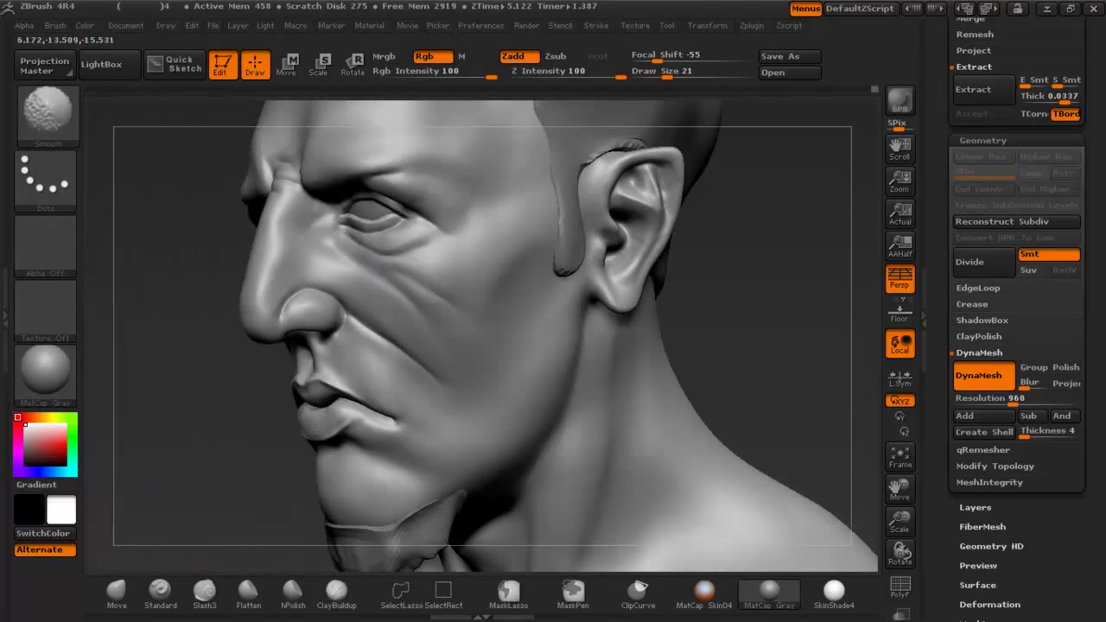
key(ctrl+z)
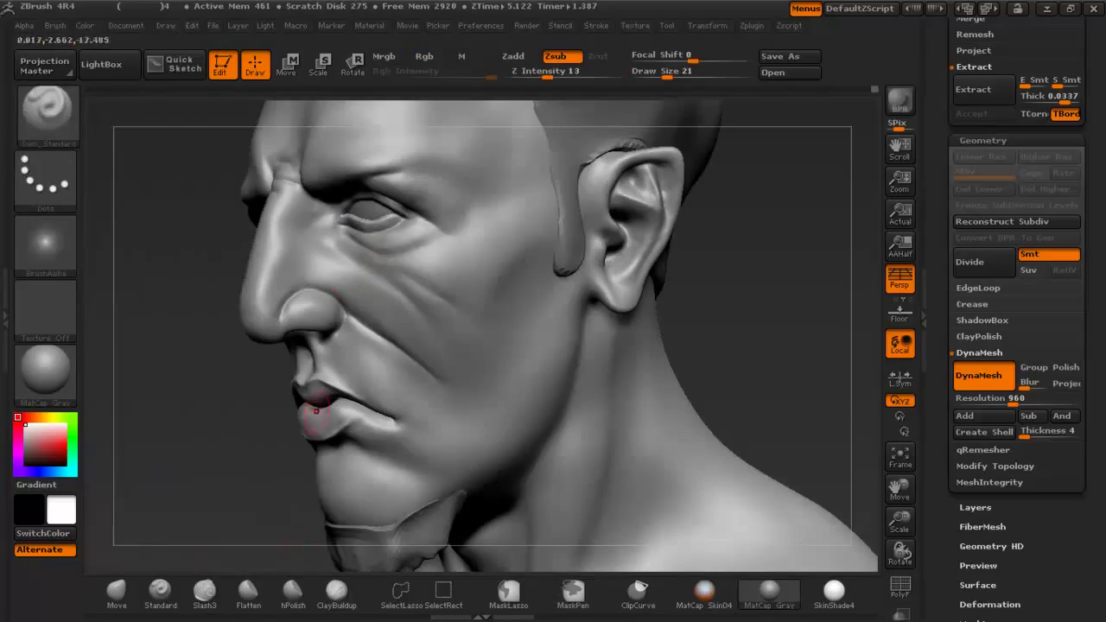
Build up the cheekbone below the outer eye with ClayBuildup at draw size 35 and Z intensity 1, and smooth the cheek folds.
click(335, 595)
key(space)
drag(445, 248, 457, 247)
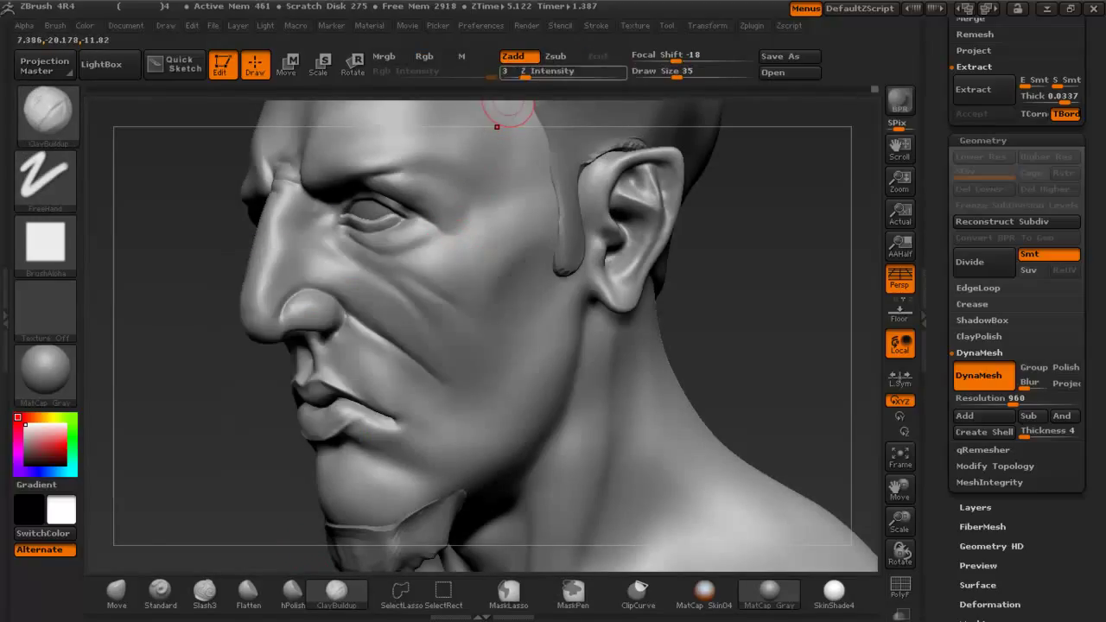
click(523, 72)
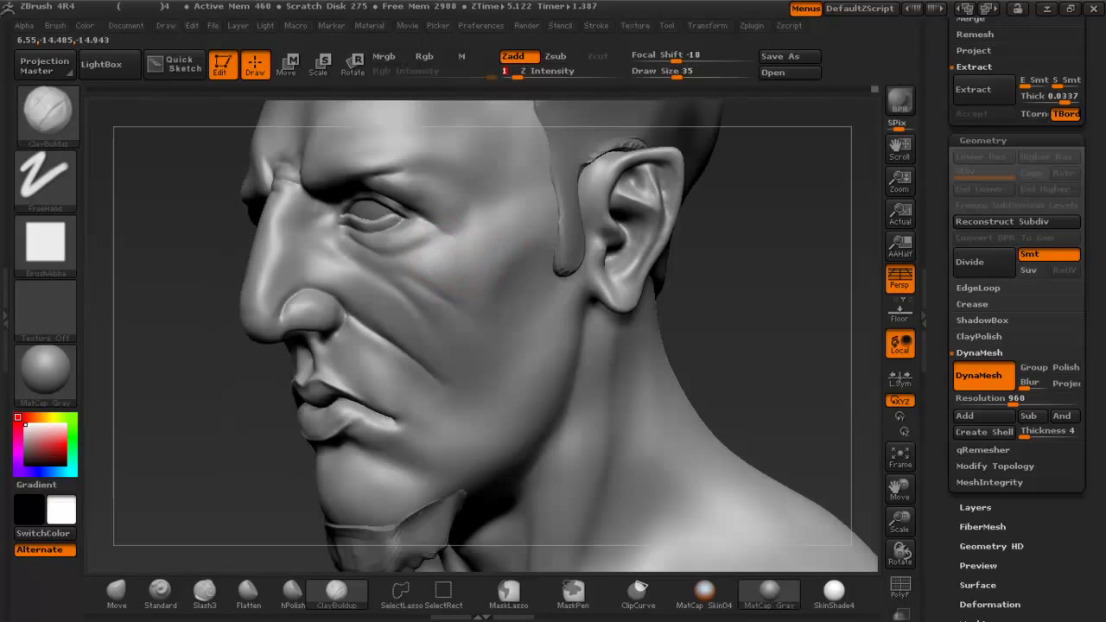
mouse_move(451, 266)
mouse_down()
mouse_move(474, 243)
mouse_move(458, 275)
mouse_move(522, 219)
mouse_move(488, 251)
mouse_up()
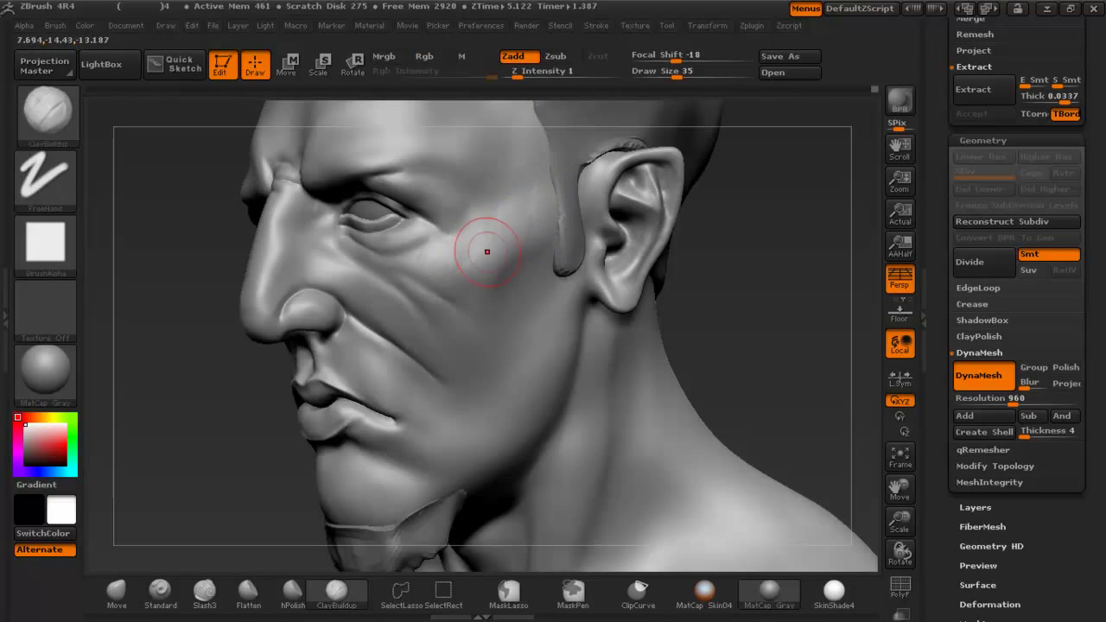
right_drag(389, 310, 437, 328)
shift+drag(437, 261, 389, 294)
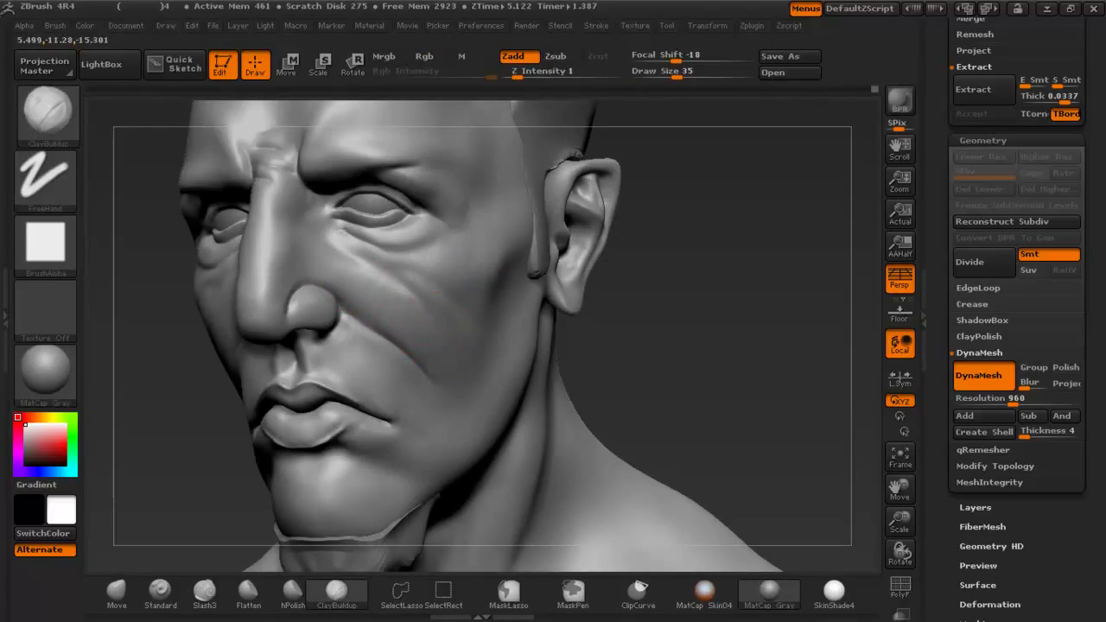
mouse_move(395, 324)
shift+mouse_down()
mouse_move(429, 337)
mouse_move(431, 352)
shift+mouse_up()
Add light clay volume to the forehead above the brow and smooth it.
alt+right_drag(333, 136, 344, 242)
drag(362, 228, 410, 155)
shift+drag(411, 150, 401, 177)
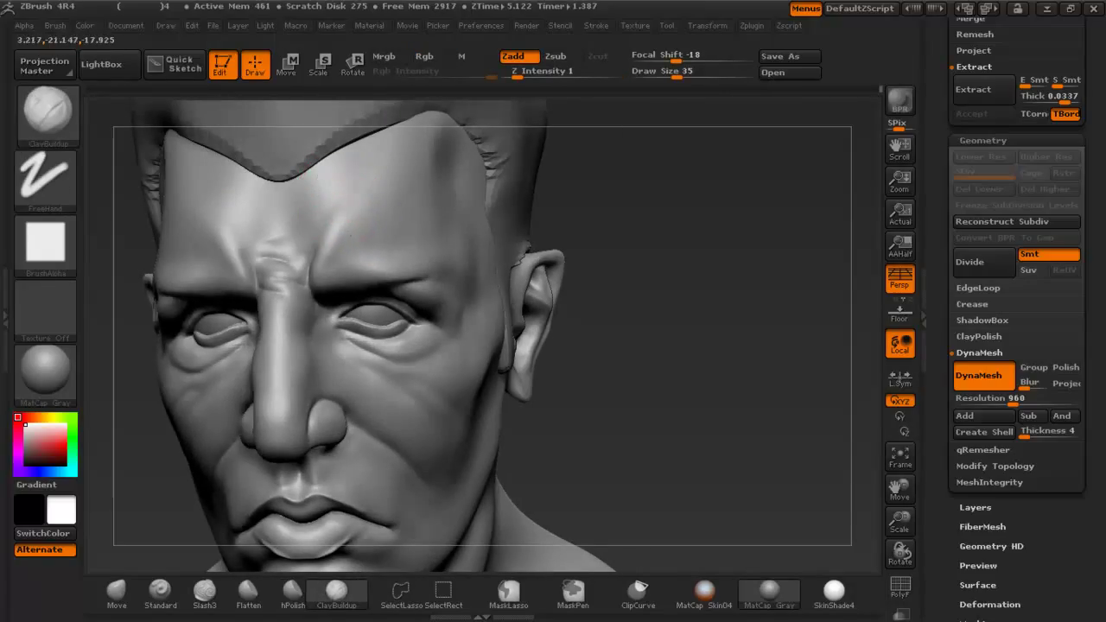
key(ctrl)
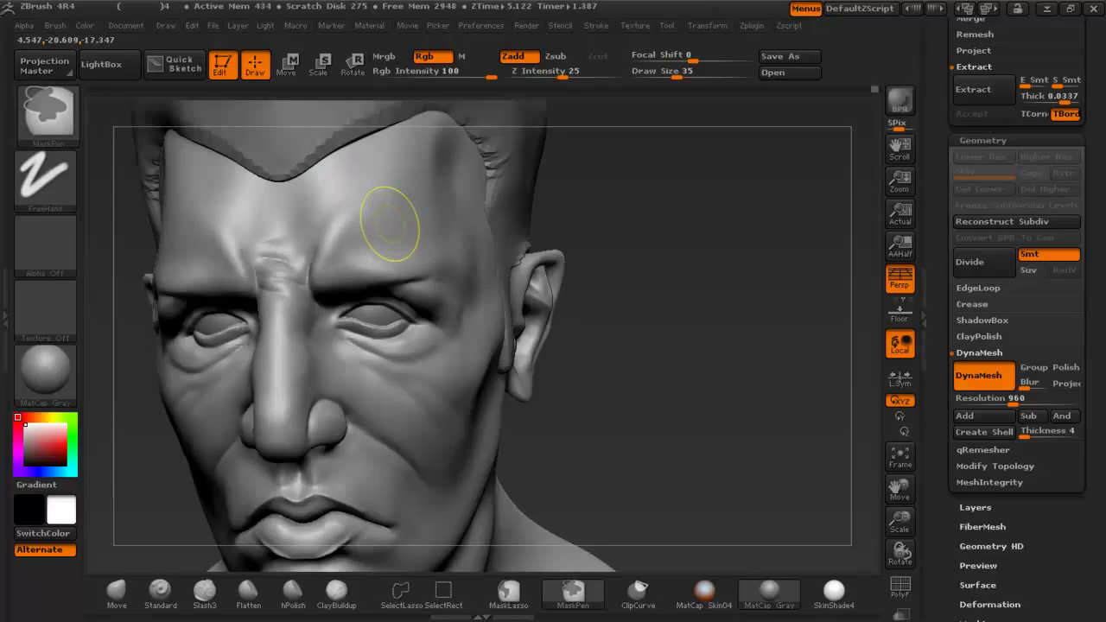
key(x)
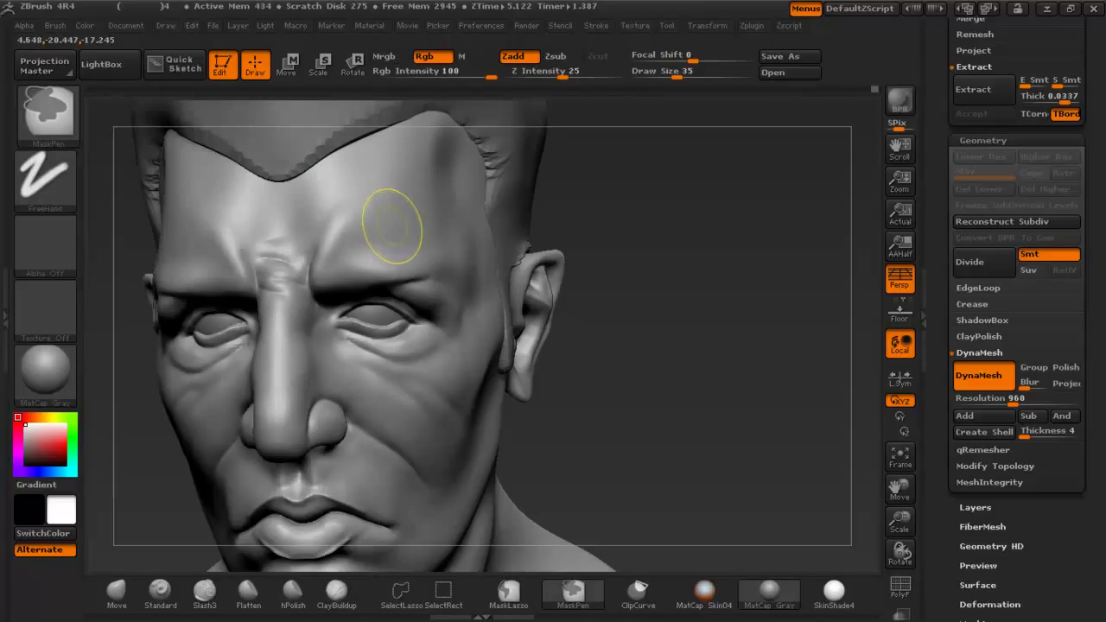
Add clay to the cheekbone between the outer eye and the sideburn, and smooth the cheek.
mouse_move(403, 247)
ctrl+right_down()
mouse_move(396, 332)
mouse_move(266, 339)
ctrl+right_up()
ctrl+right_drag(266, 338, 268, 313)
key(shift)
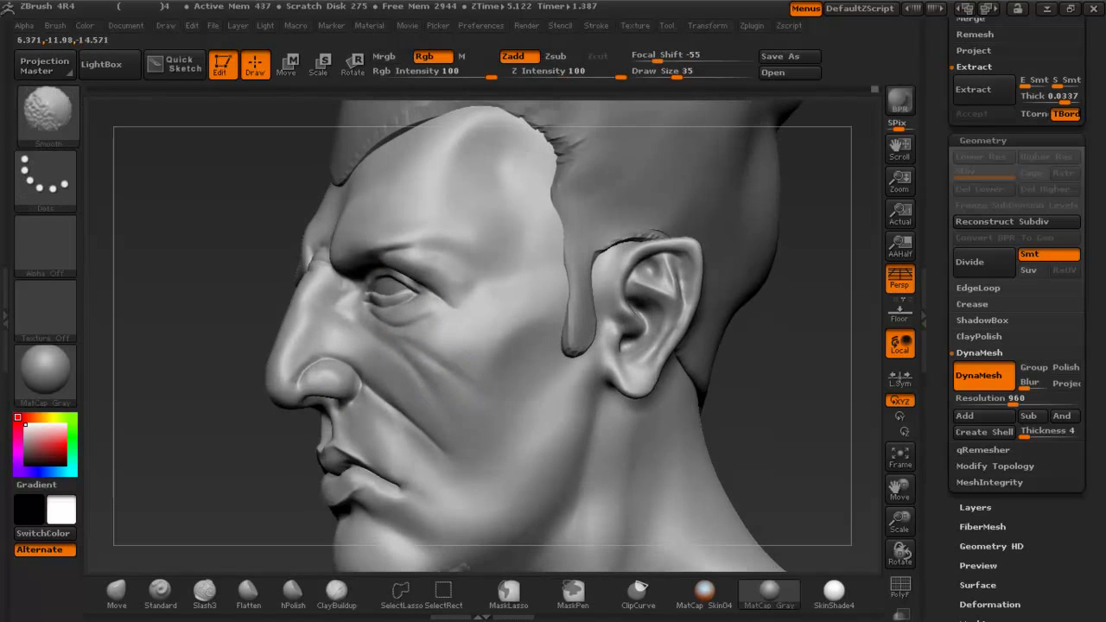
shift+click(423, 437)
click(422, 437)
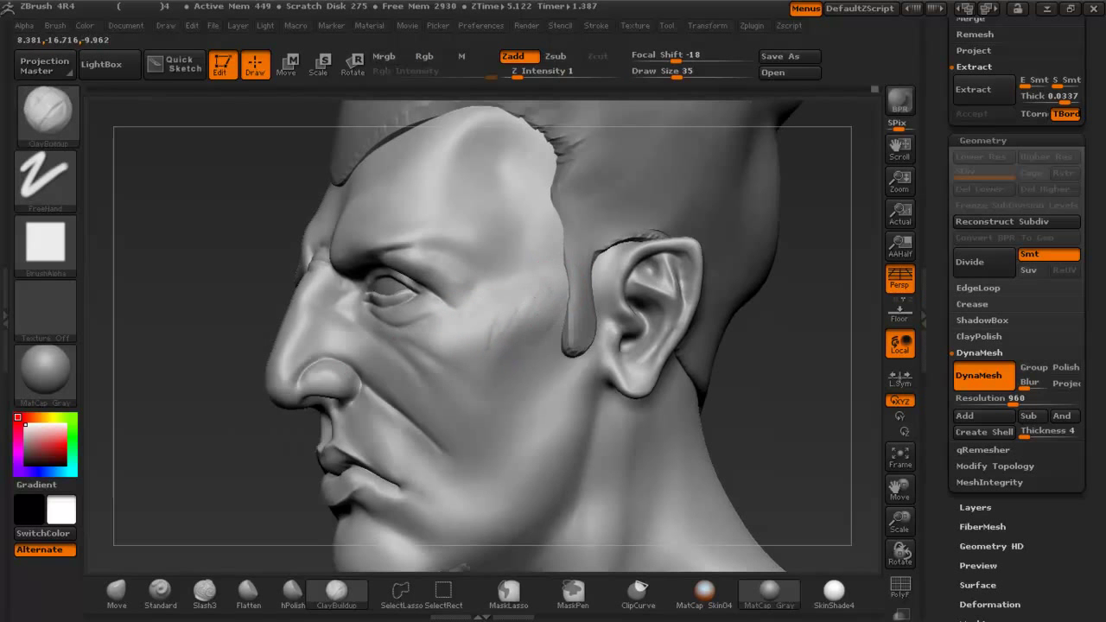
shift+drag(486, 313, 492, 335)
Build up the frown ridges above the inner eyebrows with ClayBuildup at draw size 24 and smooth the strokes.
right_drag(345, 226, 413, 217)
key(space)
drag(392, 178, 380, 178)
right_drag(281, 191, 330, 193)
drag(325, 198, 311, 240)
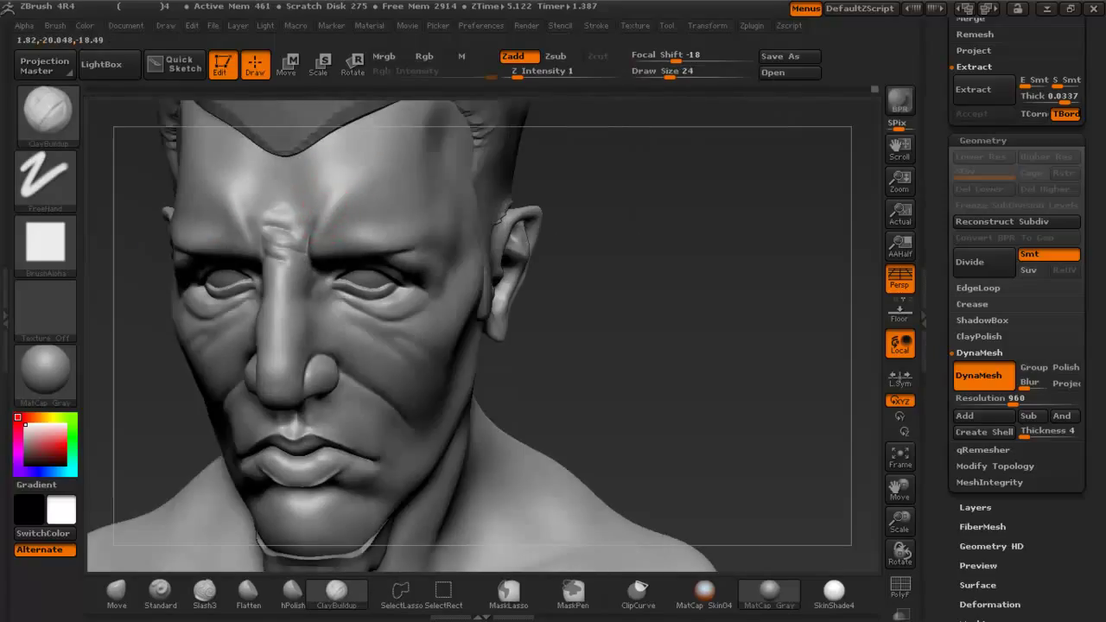
drag(327, 202, 337, 177)
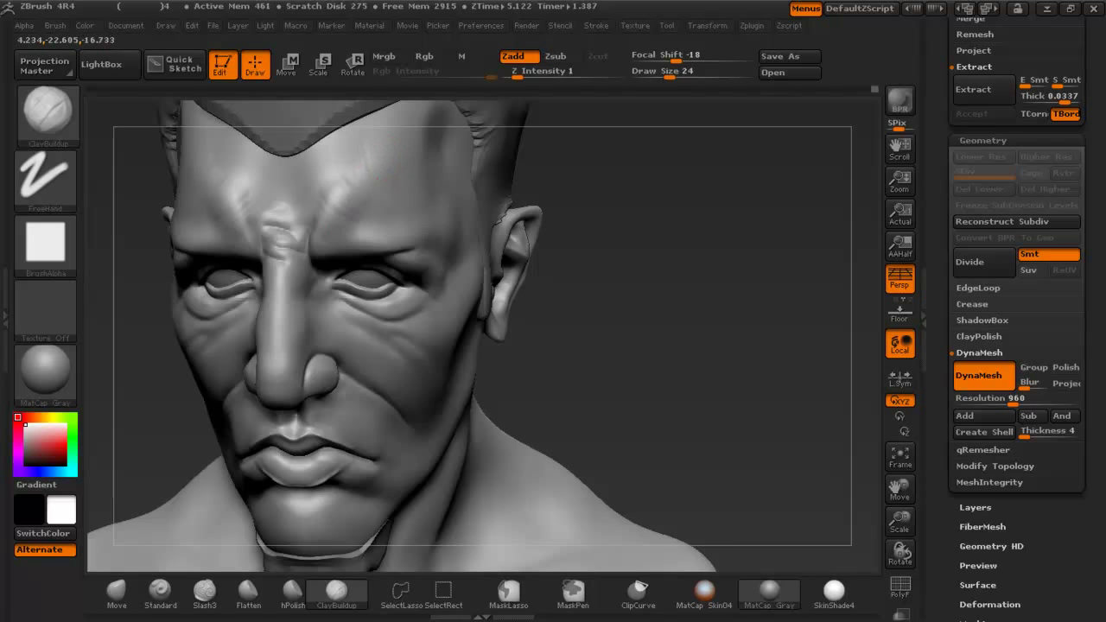
shift+drag(371, 178, 338, 216)
Refine and smooth the diagonal cheek folds between the lower eyelid and the nasolabial fold.
mouse_move(352, 385)
alt+right_down()
mouse_move(357, 271)
mouse_move(302, 268)
alt+right_up()
shift+drag(394, 234, 396, 250)
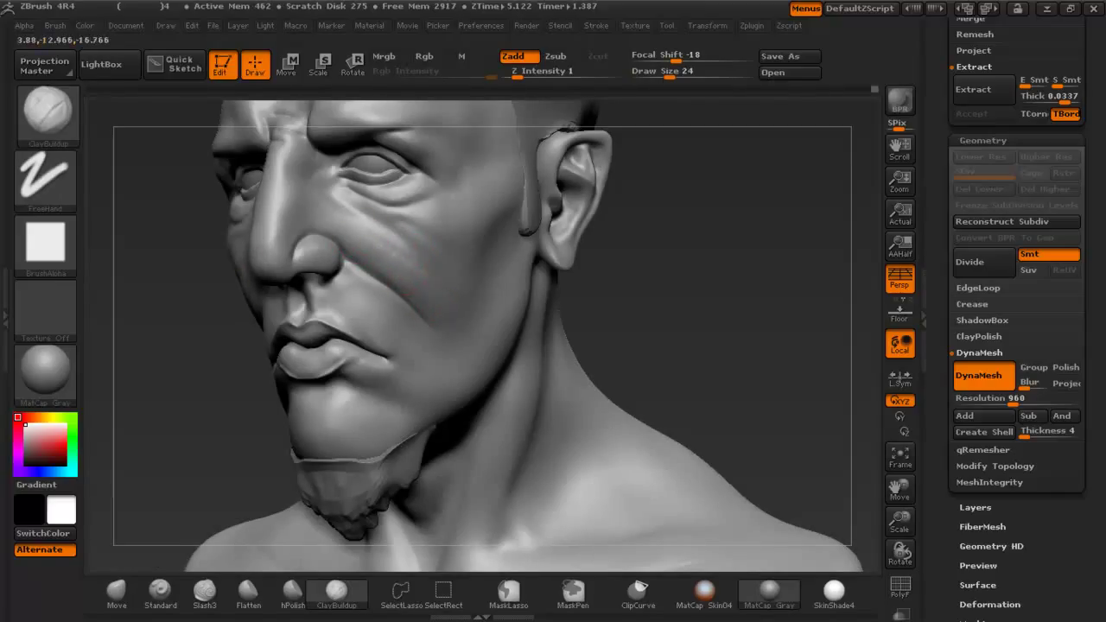
shift+drag(366, 262, 385, 242)
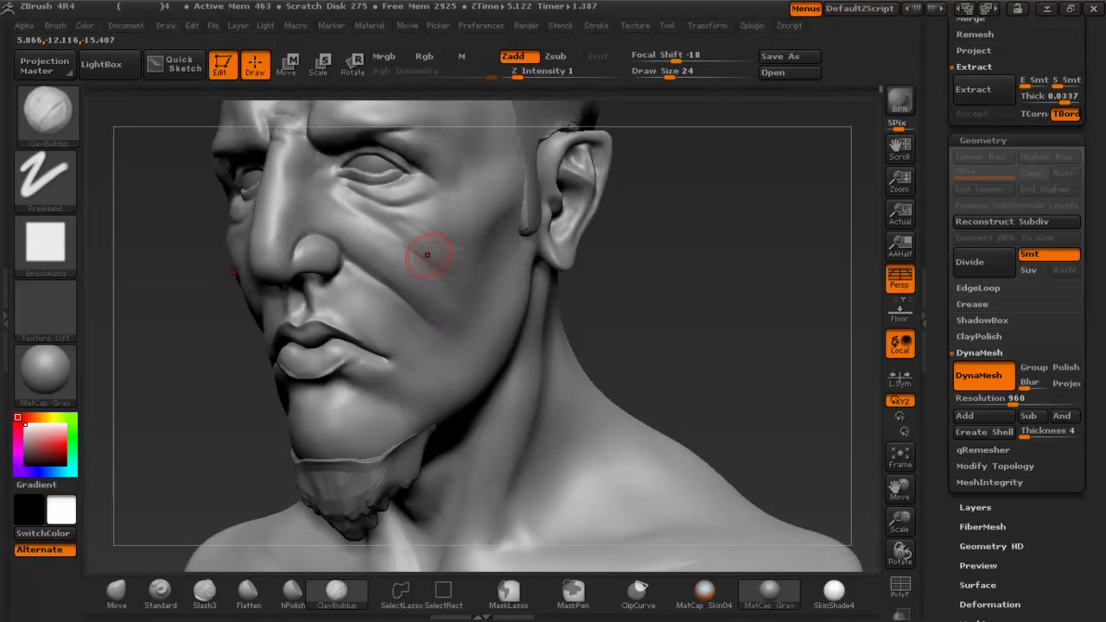
key(shift)
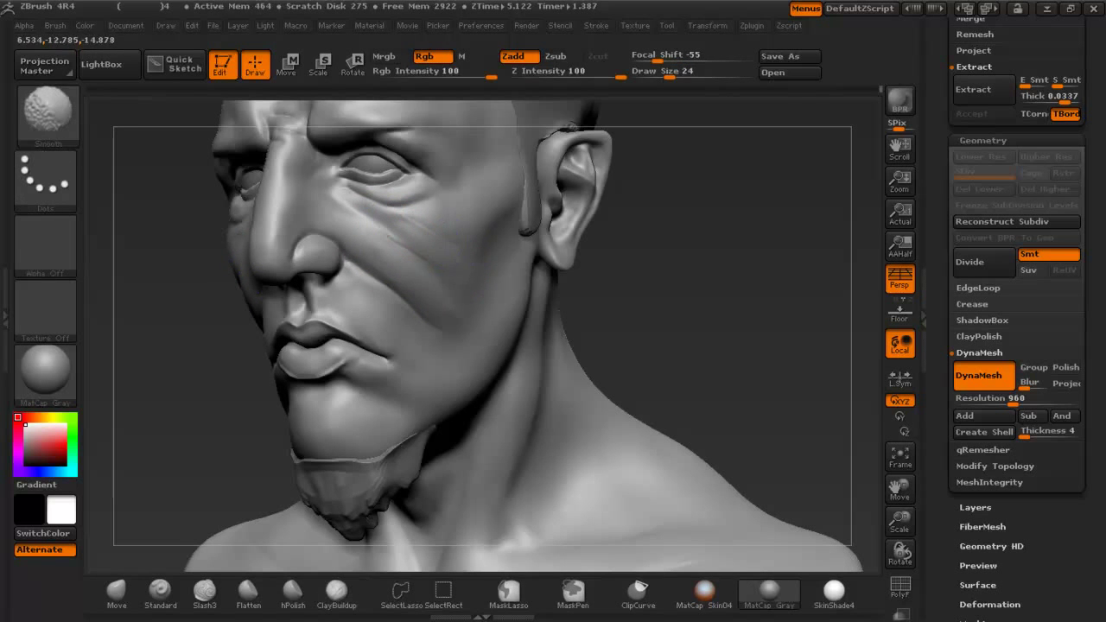
mouse_move(389, 246)
right_down()
mouse_move(302, 247)
mouse_move(302, 311)
right_up()
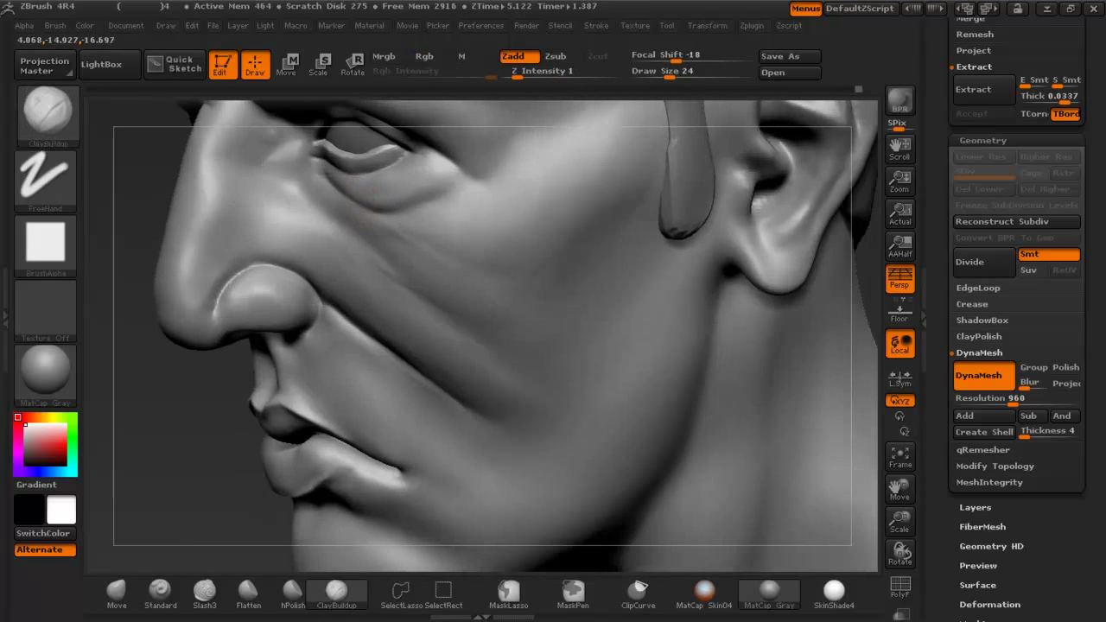
right_drag(268, 169, 313, 184)
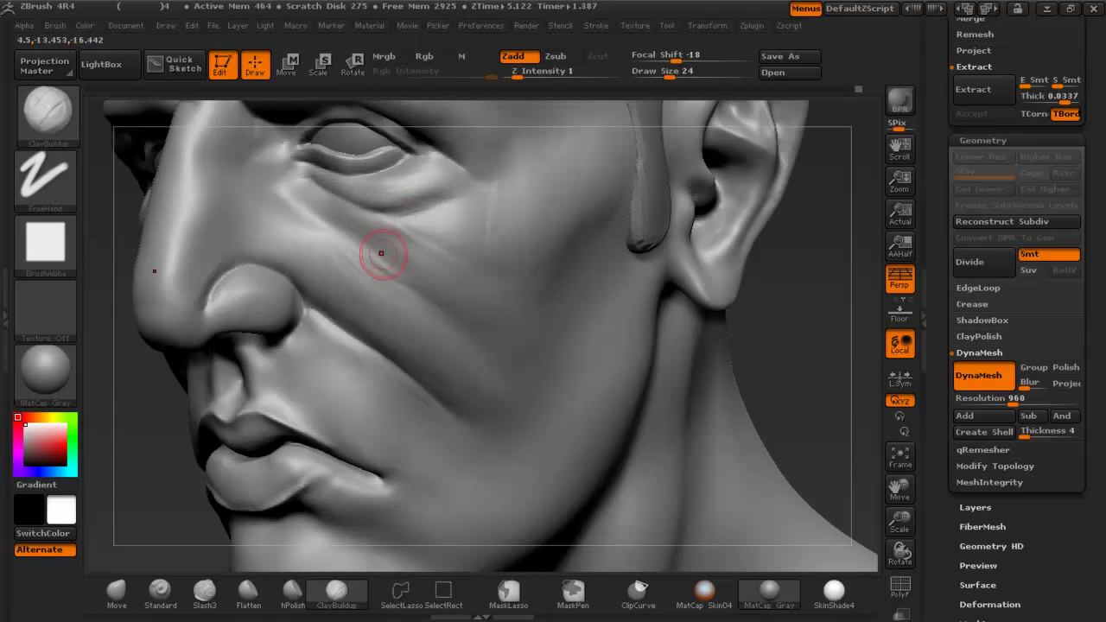
key(shift)
Build up the area above the upper lip between the nostril and the nasolabial fold with ClayBuildup.
mouse_move(518, 415)
ctrl+right_down()
mouse_move(519, 328)
mouse_move(605, 328)
mouse_move(605, 423)
ctrl+right_up()
alt+right_drag(470, 535, 425, 347)
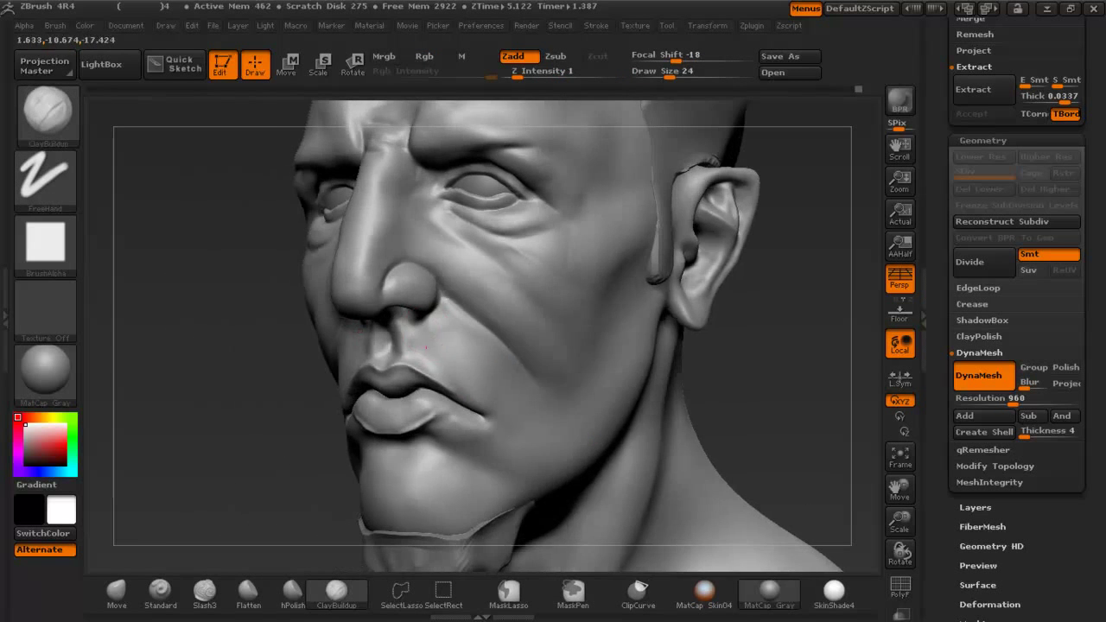
mouse_move(447, 325)
mouse_down()
mouse_move(453, 347)
mouse_move(417, 333)
mouse_up()
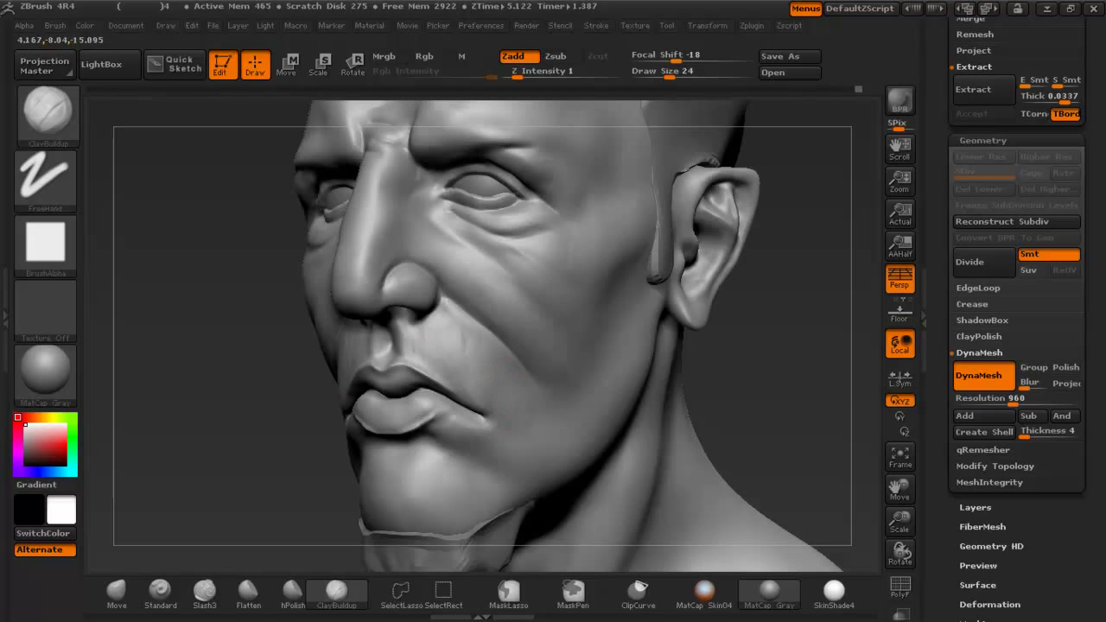
right_drag(488, 459, 439, 453)
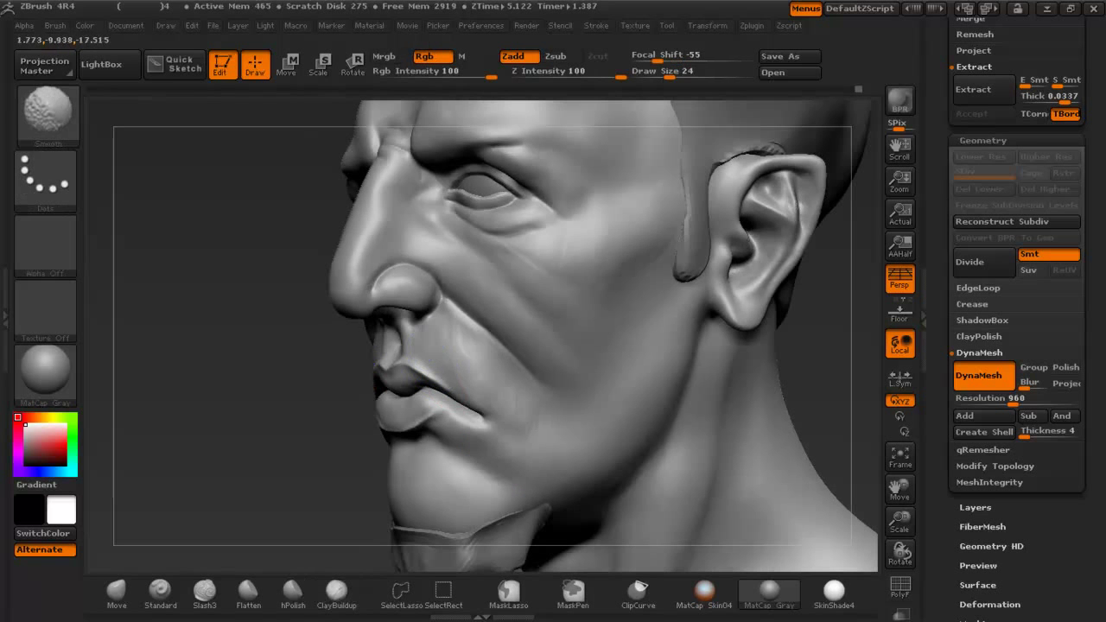
Smooth the cheek below the cheekbone, and check the head against the concept reference image.
mouse_move(511, 477)
ctrl+right_down()
mouse_move(507, 425)
mouse_move(570, 430)
mouse_move(524, 317)
mouse_move(480, 323)
mouse_move(504, 379)
mouse_move(471, 373)
ctrl+right_up()
shift+drag(507, 251, 519, 289)
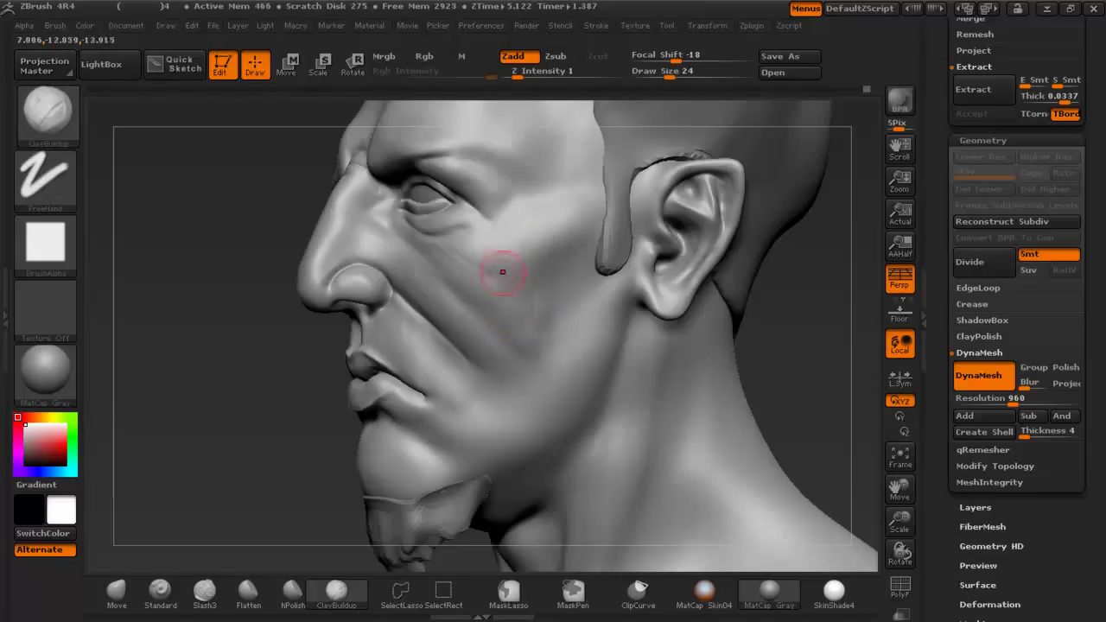
key(shift)
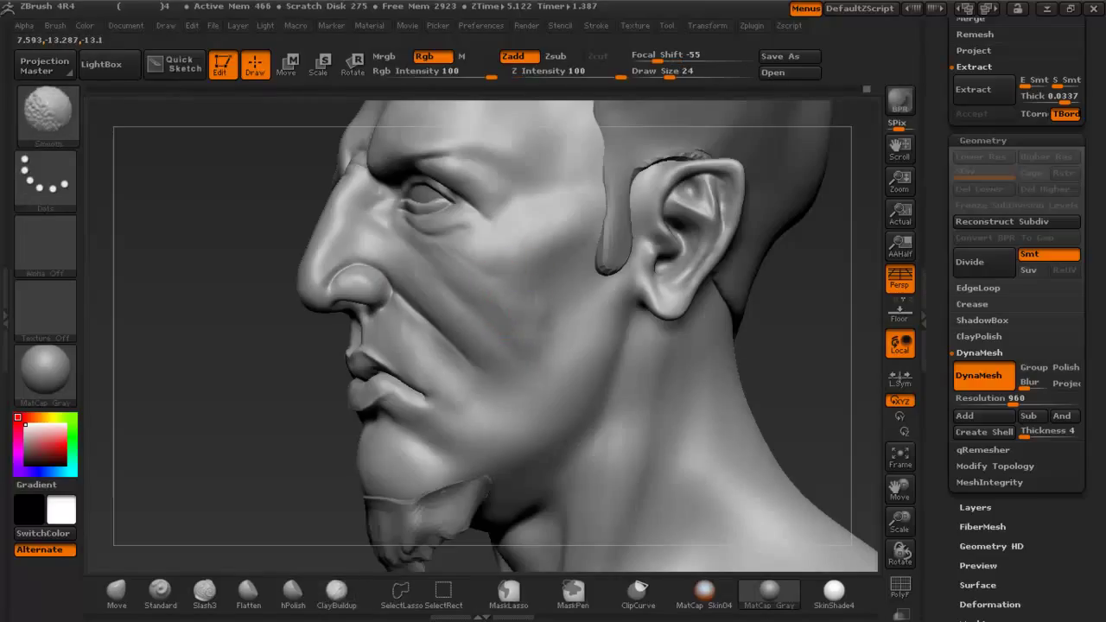
mouse_move(518, 406)
ctrl+right_down()
mouse_move(511, 324)
mouse_move(563, 327)
mouse_move(565, 407)
mouse_move(518, 380)
mouse_move(518, 419)
mouse_move(547, 394)
ctrl+right_up()
key(shift+z)
key(shift+z)
Reshape the cheek along the nasolabial fold with the Move brush at draw size 67.
click(119, 593)
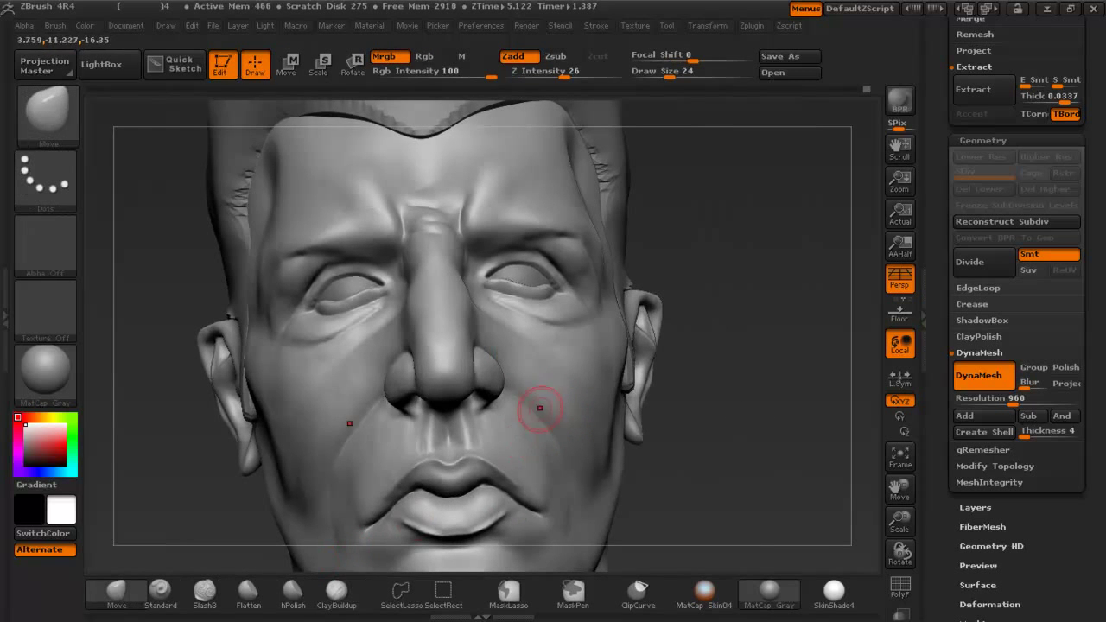
right_click(528, 409)
drag(547, 364, 569, 363)
right_drag(553, 394, 550, 355)
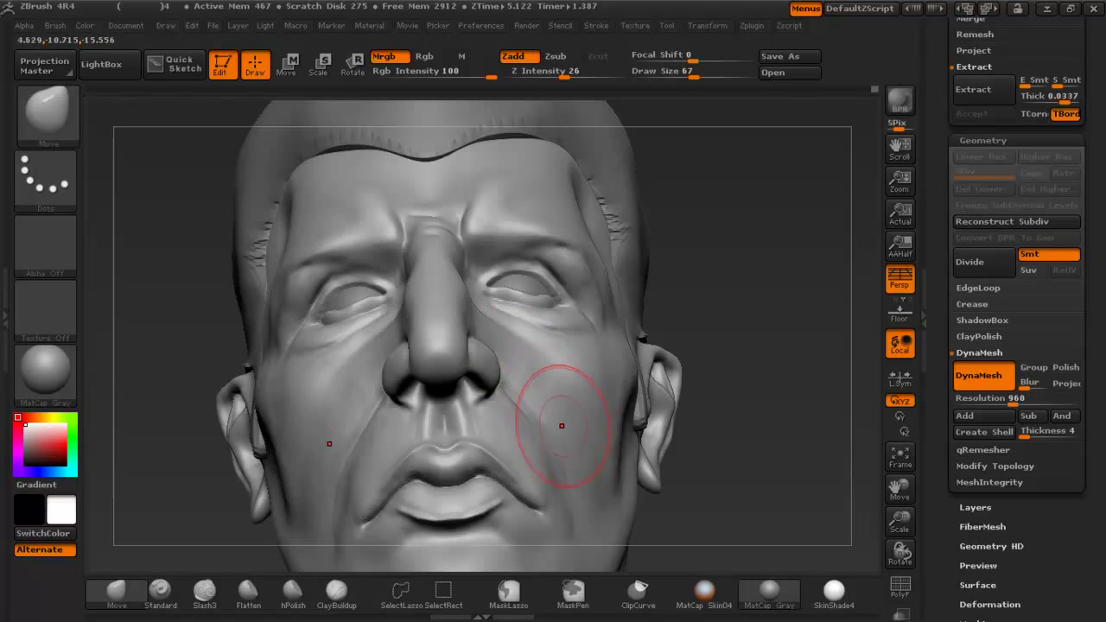
right_drag(558, 391, 550, 391)
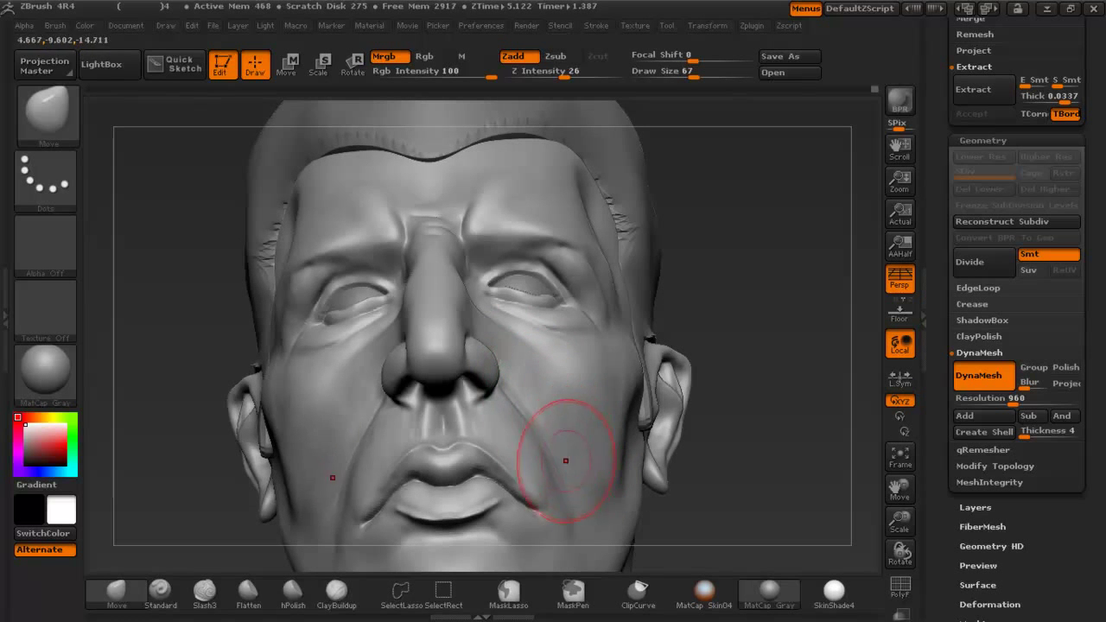
mouse_move(548, 427)
shift+right_down()
mouse_move(549, 459)
mouse_move(611, 372)
shift+right_up()
mouse_move(639, 389)
right_down()
mouse_move(571, 414)
mouse_move(652, 479)
mouse_move(555, 349)
mouse_move(489, 346)
mouse_move(476, 337)
mouse_move(496, 327)
mouse_move(460, 328)
right_up()
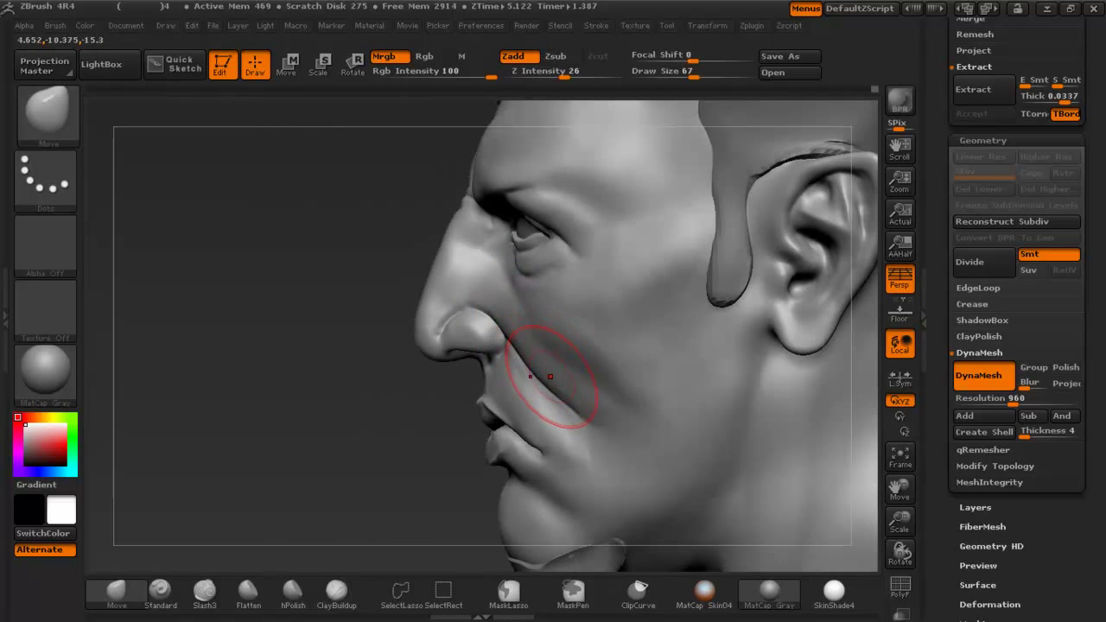
Adjust the lower cheek contour with the Move brush, checking it against the concept reference image.
right_drag(583, 428, 616, 426)
key(shift+z)
ctrl+right_drag(545, 323, 574, 367)
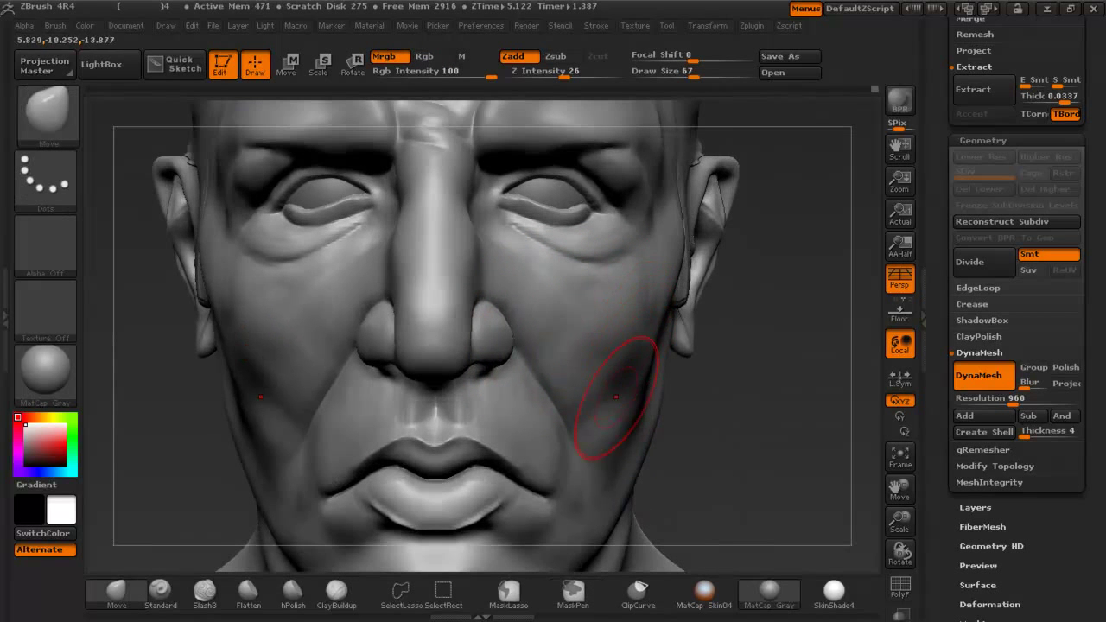
drag(614, 406, 600, 442)
Smooth the cheek beside the nose and set the brush draw size to 33.
mouse_move(622, 425)
ctrl+right_down()
mouse_move(615, 320)
mouse_move(473, 276)
mouse_move(424, 302)
mouse_move(509, 467)
mouse_move(470, 385)
mouse_move(411, 314)
ctrl+right_up()
mouse_move(382, 299)
shift+mouse_down()
mouse_move(425, 325)
mouse_move(406, 302)
shift+mouse_up()
alt+right_drag(452, 262, 456, 396)
mouse_move(499, 217)
ctrl+right_down()
mouse_move(493, 112)
mouse_move(552, 130)
mouse_move(559, 277)
mouse_move(484, 289)
ctrl+right_up()
key(space)
mouse_move(484, 292)
mouse_down()
mouse_move(469, 278)
mouse_move(442, 313)
mouse_up()
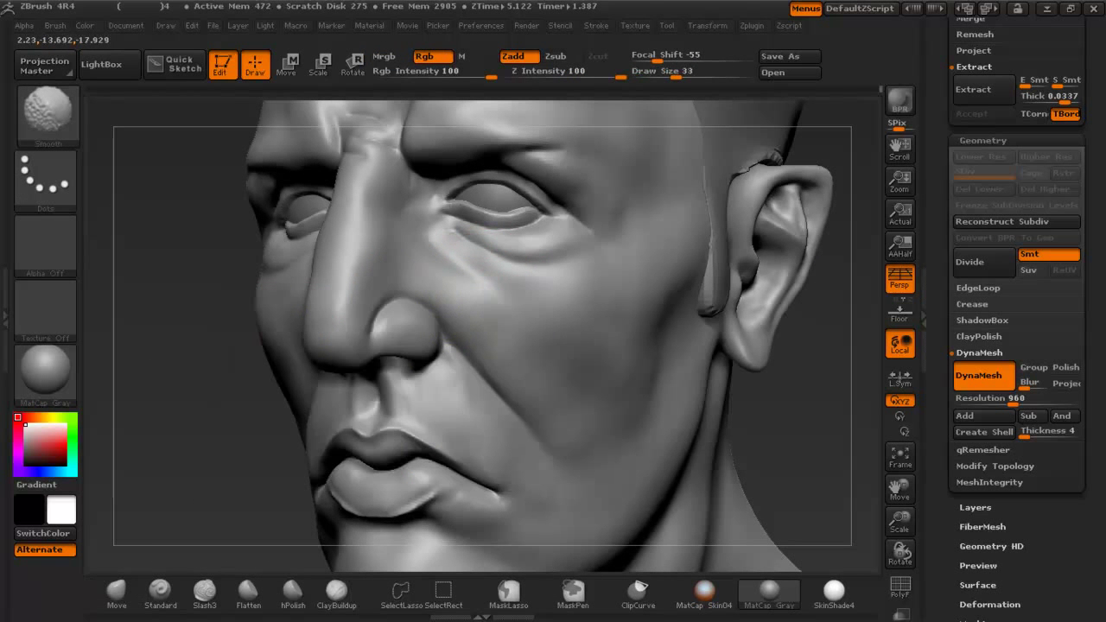
Try masking a diagonal band across the cheek from the nose wing toward the jaw and adjusting the mask.
ctrl+right_drag(609, 409, 565, 363)
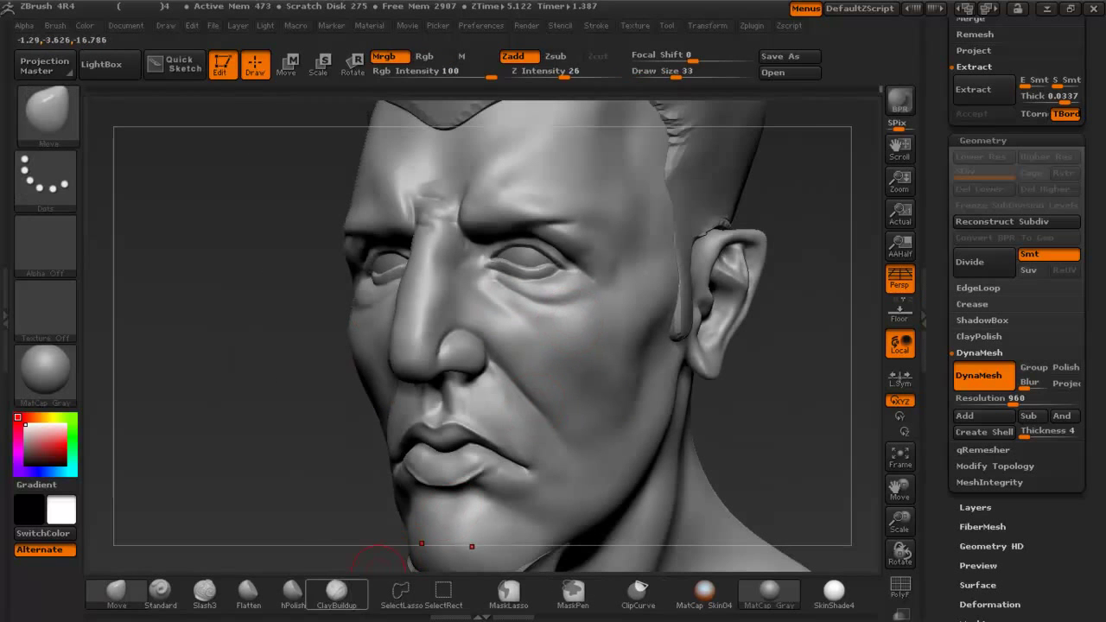
click(337, 593)
ctrl+drag(497, 333, 619, 477)
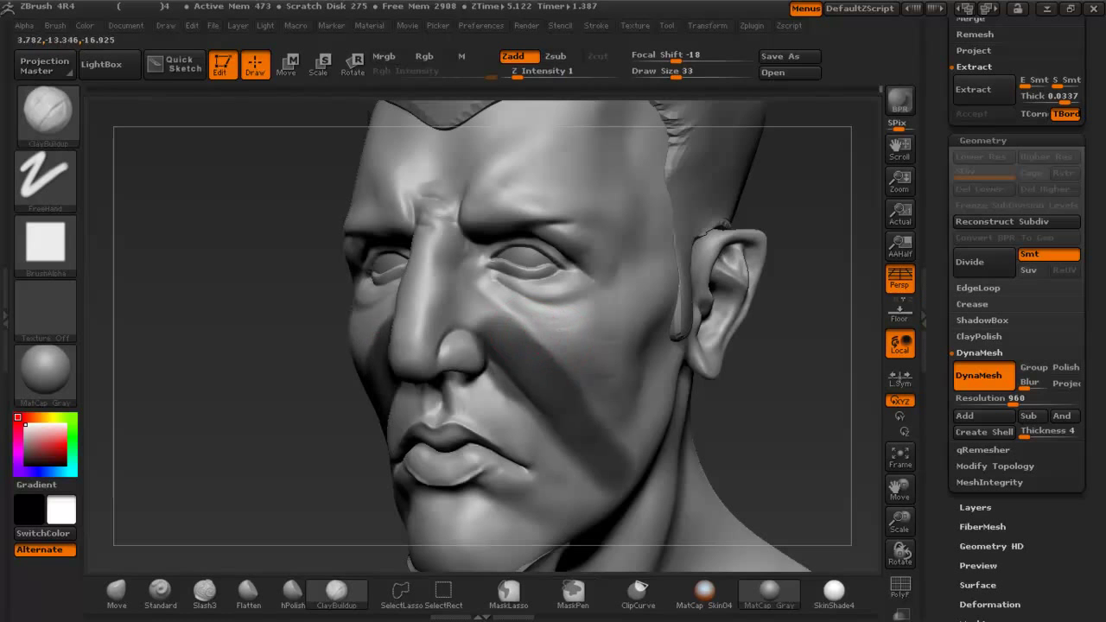
ctrl+alt+click(572, 415)
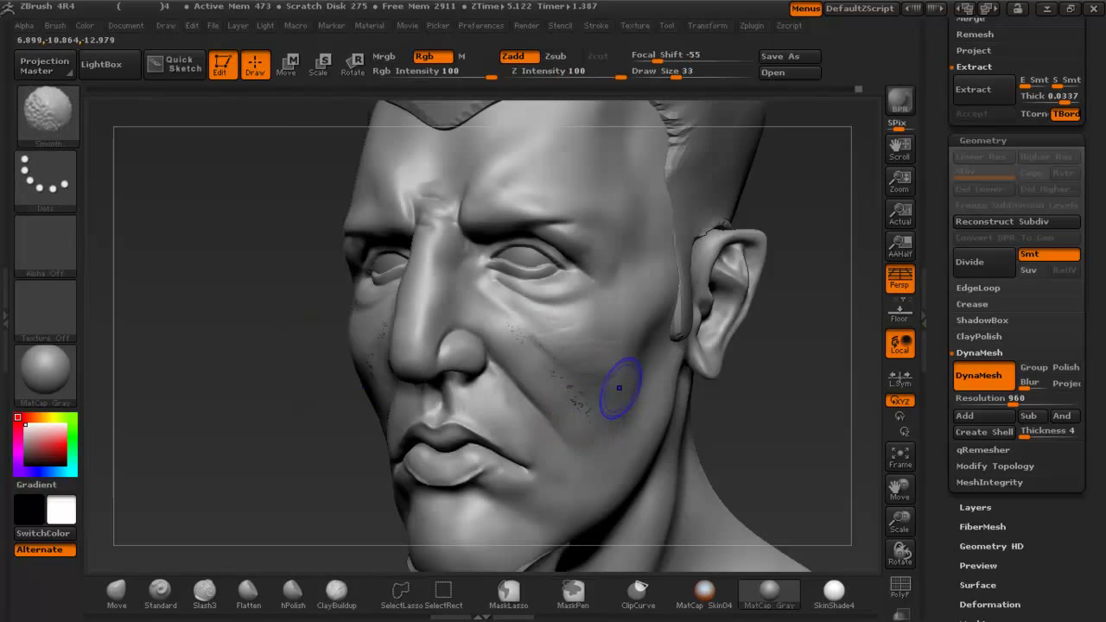
Smooth the cheek surface beside the nose and along the nasolabial fold.
ctrl+right_drag(616, 355, 203, 302)
ctrl+right_drag(425, 205, 425, 319)
mouse_move(630, 553)
alt+right_down()
mouse_move(461, 311)
mouse_move(294, 315)
mouse_move(294, 363)
alt+right_up()
shift+drag(423, 312, 381, 272)
mouse_move(486, 383)
ctrl+right_down()
mouse_move(415, 341)
mouse_move(475, 354)
ctrl+right_up()
mouse_move(475, 355)
shift+mouse_down()
mouse_move(487, 332)
mouse_move(548, 344)
shift+mouse_up()
ctrl+right_drag(549, 343, 440, 237)
right_drag(440, 237, 519, 246)
Compare the sculpted head with the concept reference image.
right_drag(684, 247, 563, 276)
key(shift+z)
key(z)
drag(287, 421, 267, 390)
key(z)
alt+right_drag(585, 364, 351, 380)
ctrl+right_drag(351, 380, 528, 385)
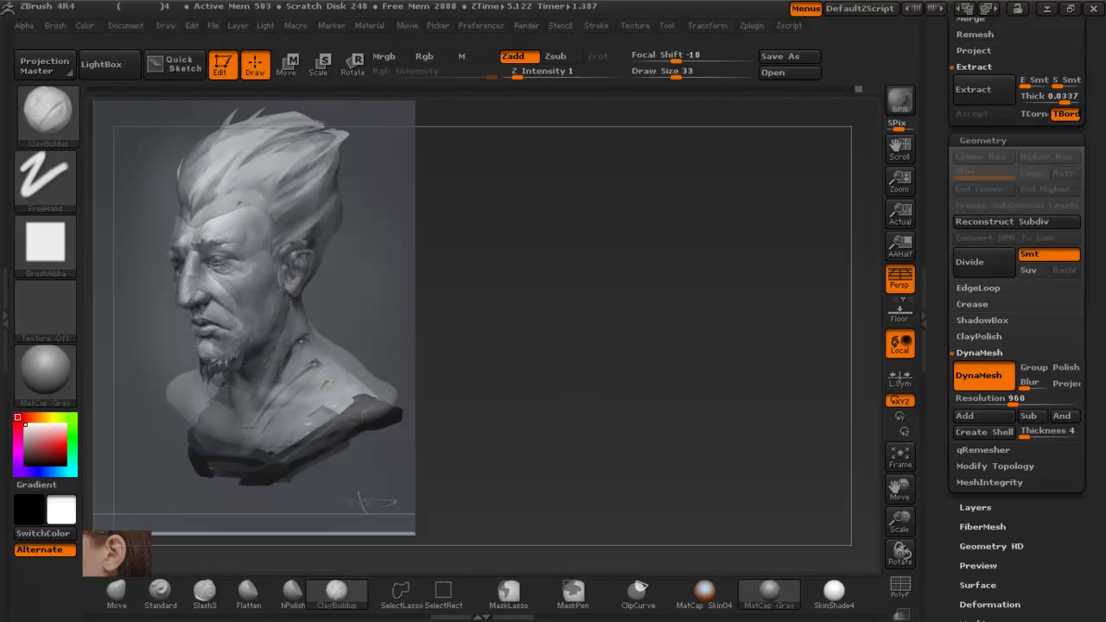
Save the project over the existing file персонаж для анона(продолжение после вылета болванка)4.ZPR.
click(788, 57)
click(576, 520)
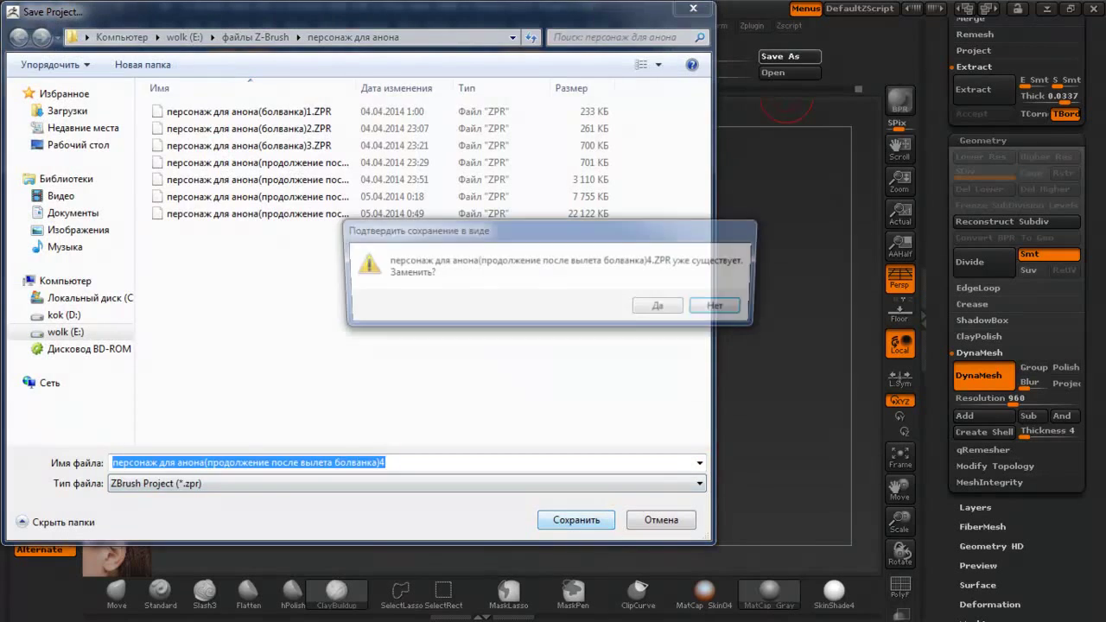
click(661, 308)
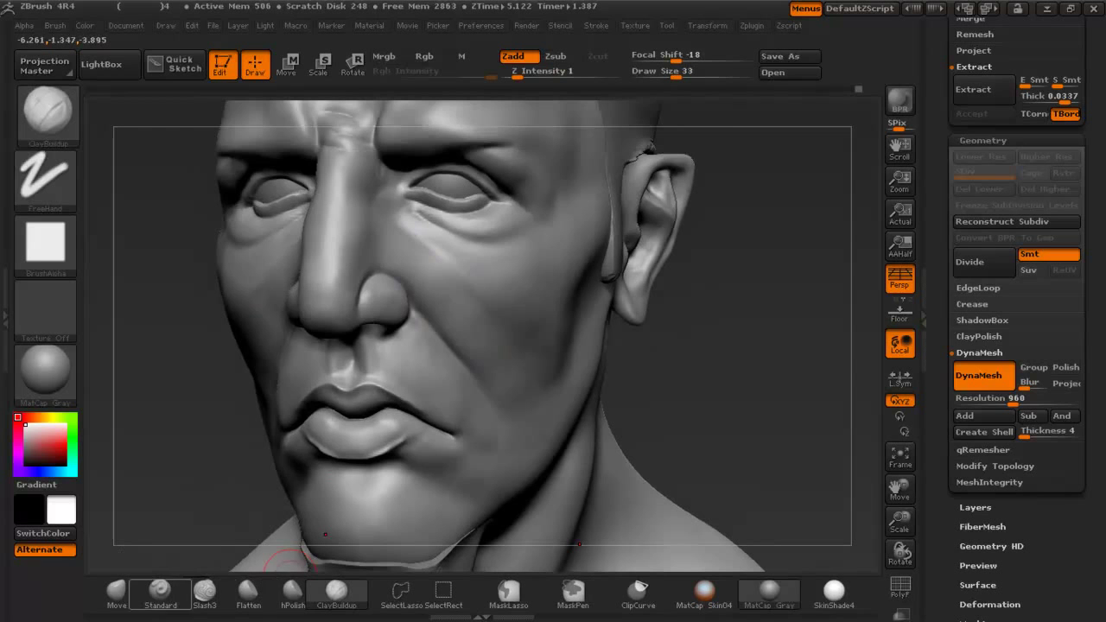
Select the Dam_Standard brush at draw size 9, and subdivide the mesh to level 2 with DynaMesh turned off.
key(b)
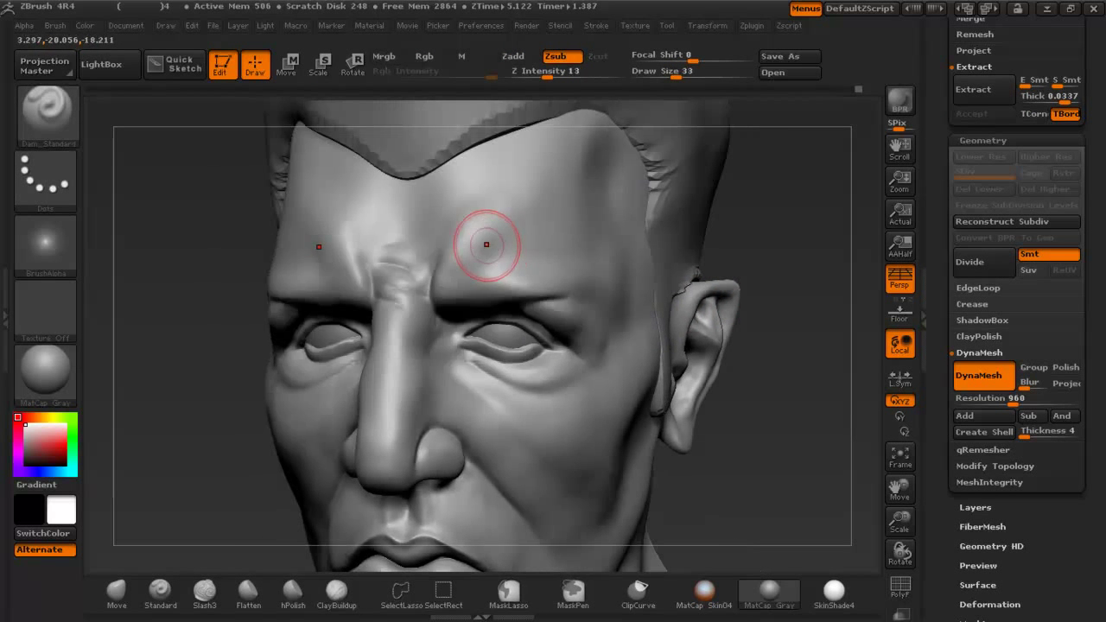
key(space)
drag(474, 241, 464, 242)
mouse_move(777, 346)
shift+mouse_down()
mouse_move(734, 346)
mouse_move(777, 414)
shift+mouse_up()
drag(447, 303, 453, 275)
drag(777, 345, 734, 345)
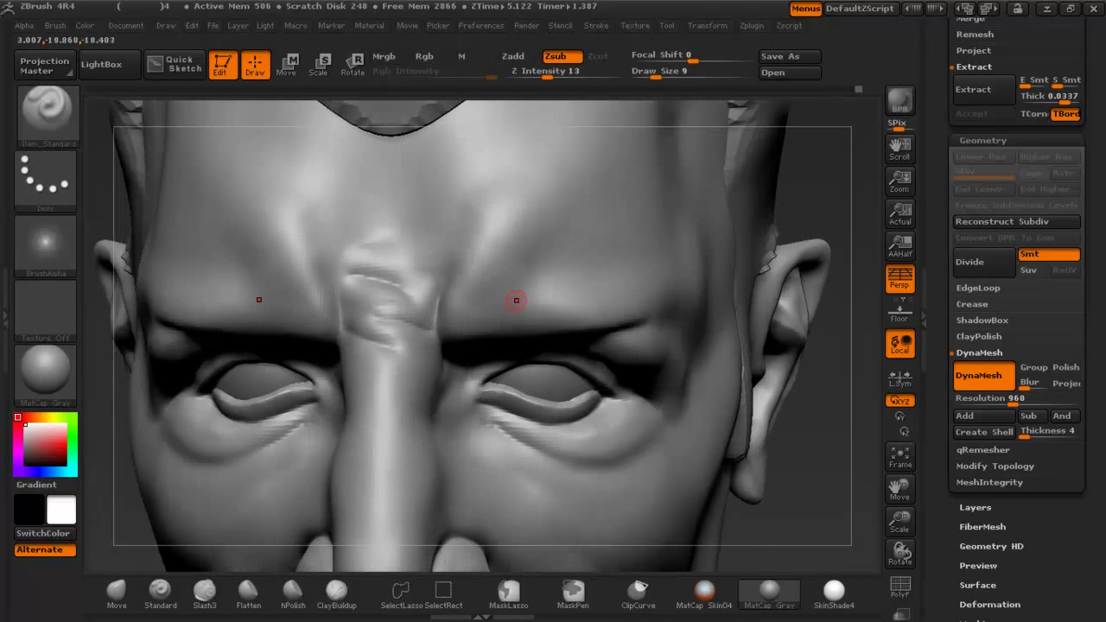
click(984, 376)
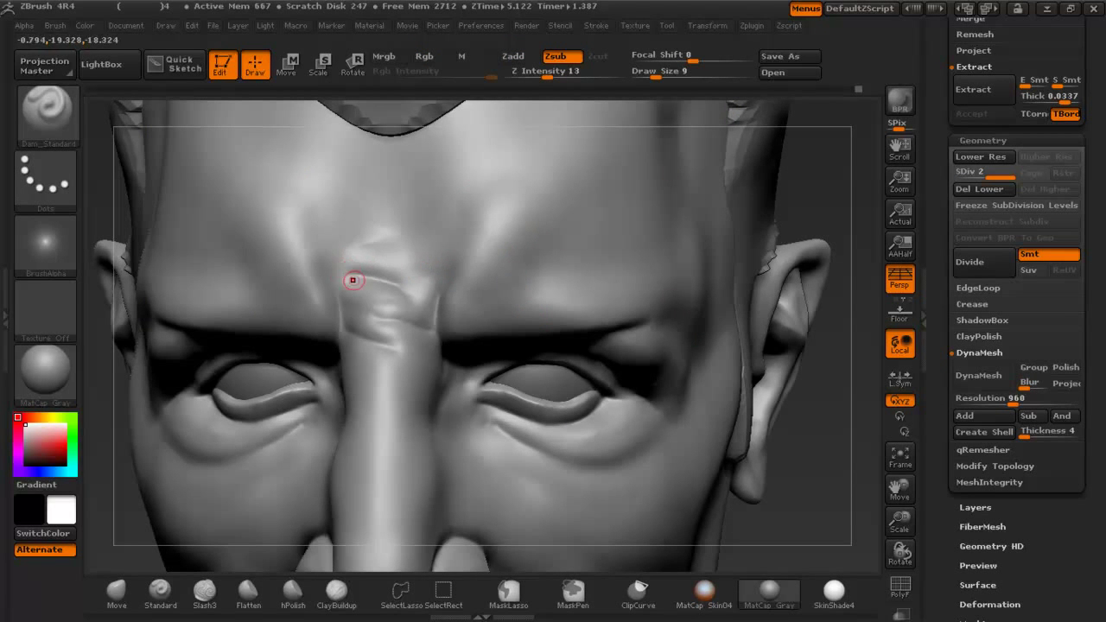
Carve horizontal wrinkles across the nose root and deepen the frown creases beside it, raising the Z intensity to 22.
drag(338, 273, 410, 285)
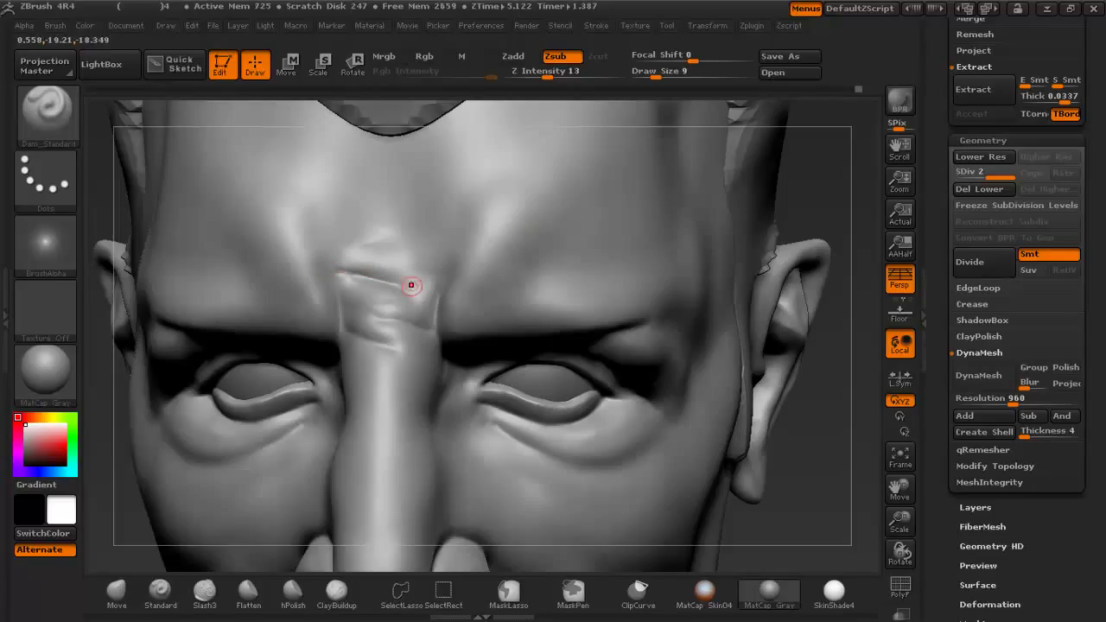
click(559, 74)
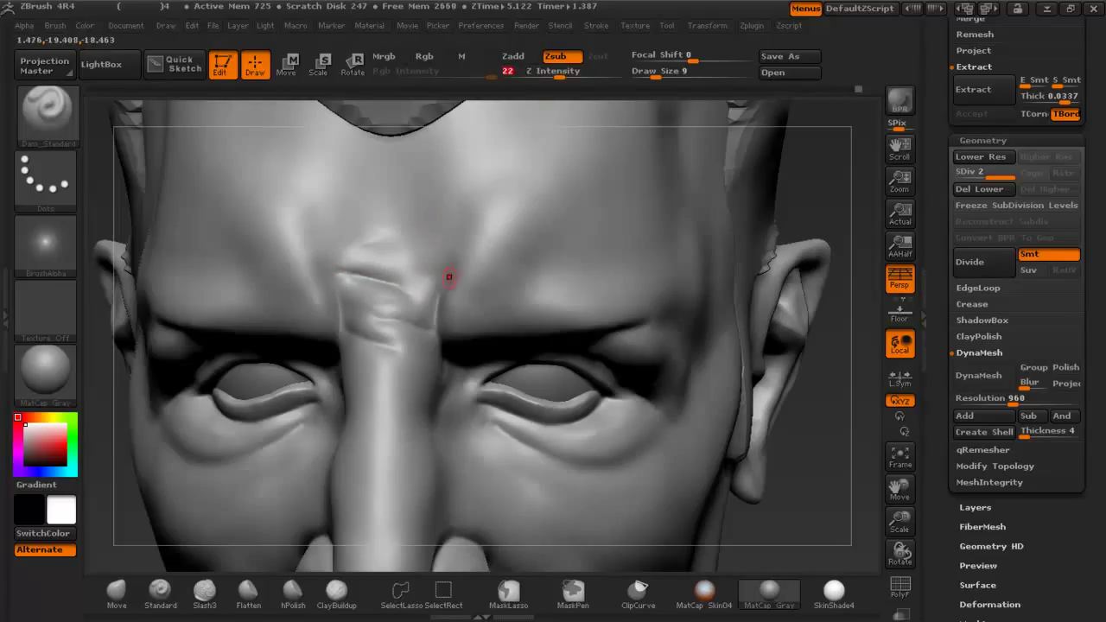
drag(428, 329, 439, 335)
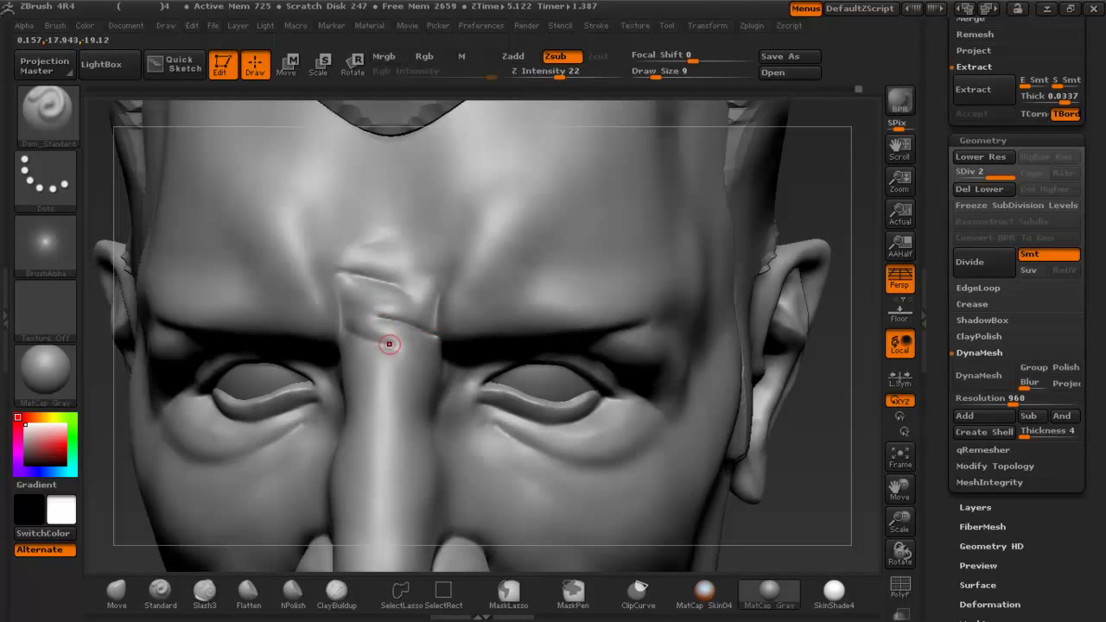
mouse_move(476, 349)
right_down()
mouse_move(448, 294)
mouse_move(458, 291)
right_up()
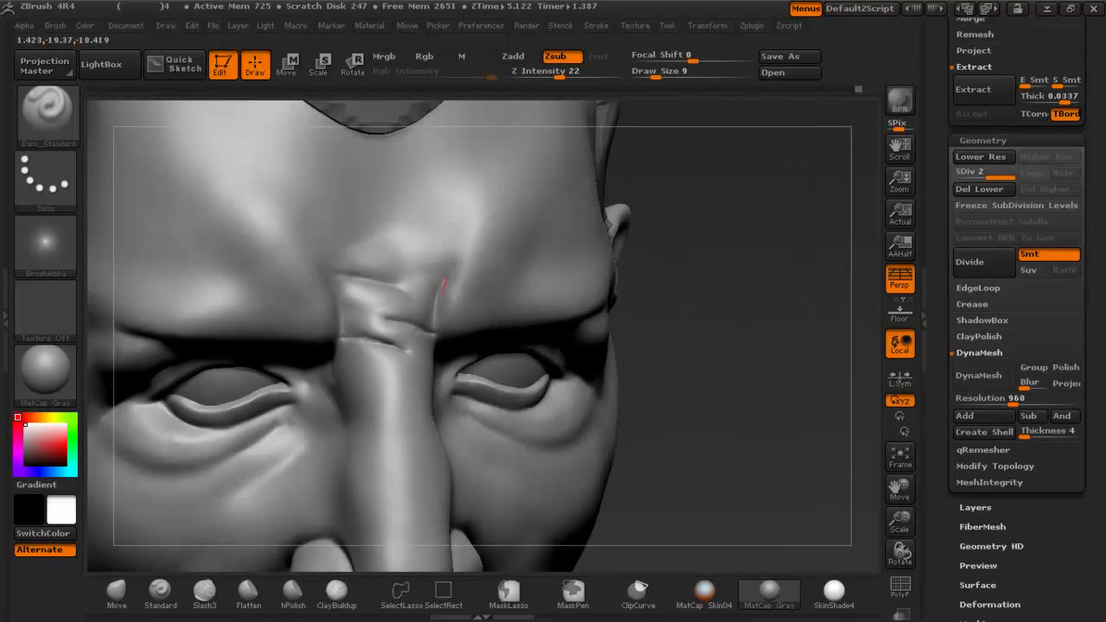
right_drag(440, 377, 381, 350)
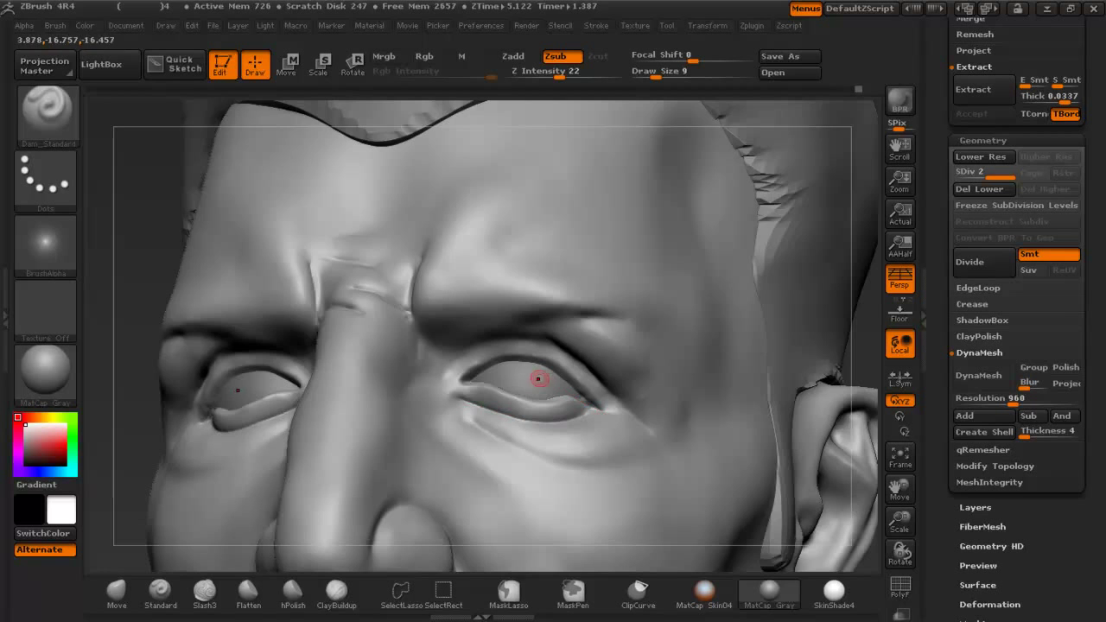
Carve the outer eye corner and the crease beneath the eye bag, and refine the upper lid area below the brow.
right_drag(538, 378, 553, 404)
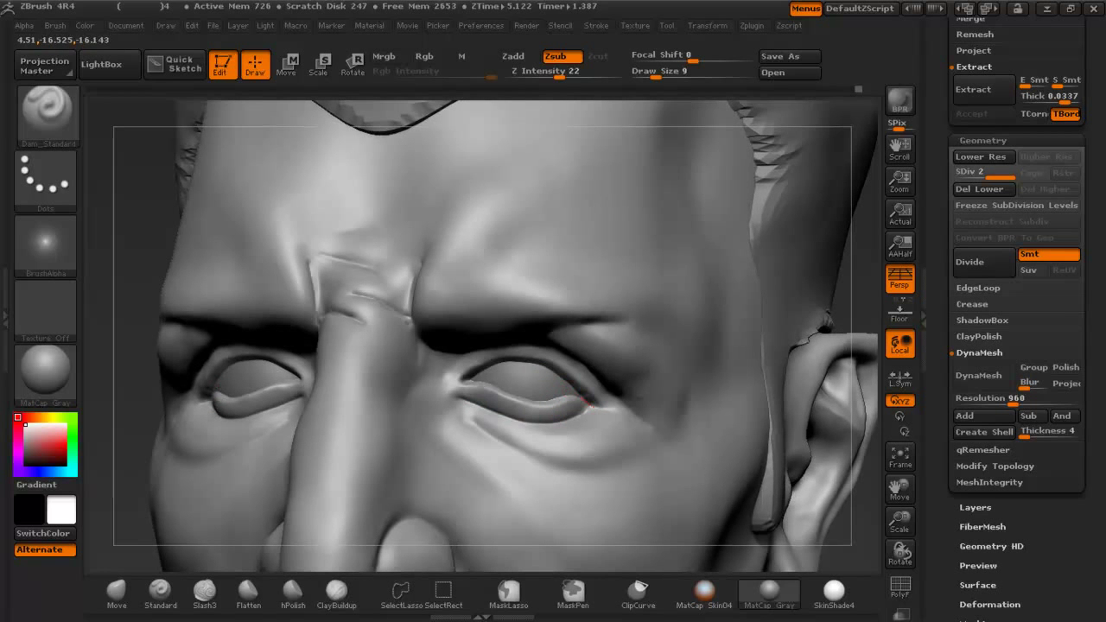
mouse_move(471, 421)
mouse_down()
mouse_move(529, 456)
mouse_move(615, 475)
mouse_up()
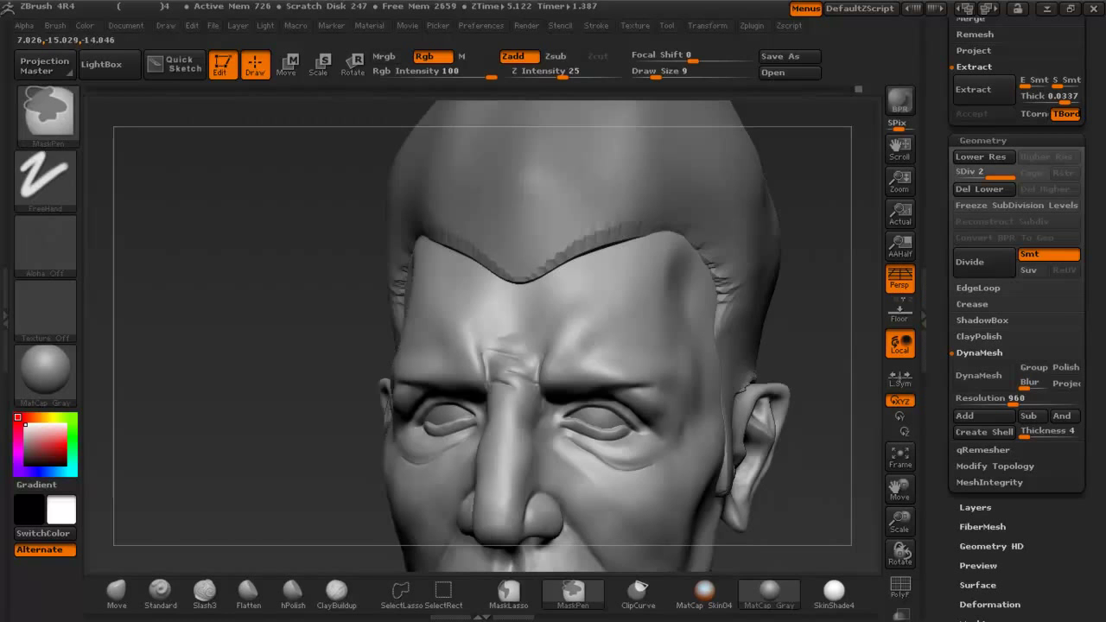
mouse_move(662, 473)
ctrl+right_down()
mouse_move(665, 464)
mouse_move(533, 399)
mouse_move(490, 350)
ctrl+right_up()
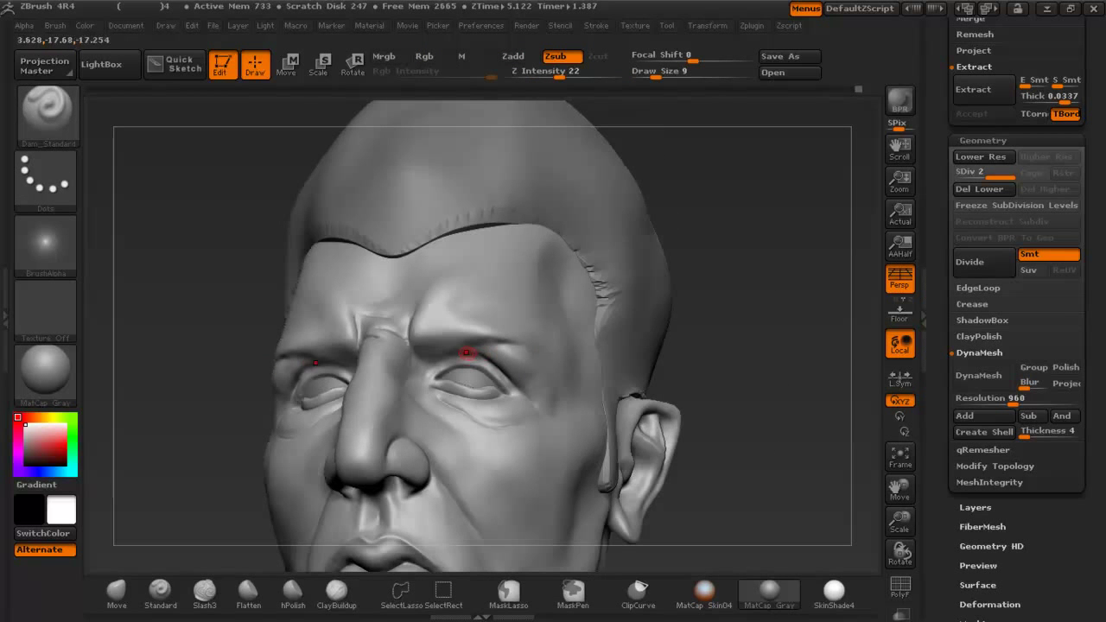
key(shift)
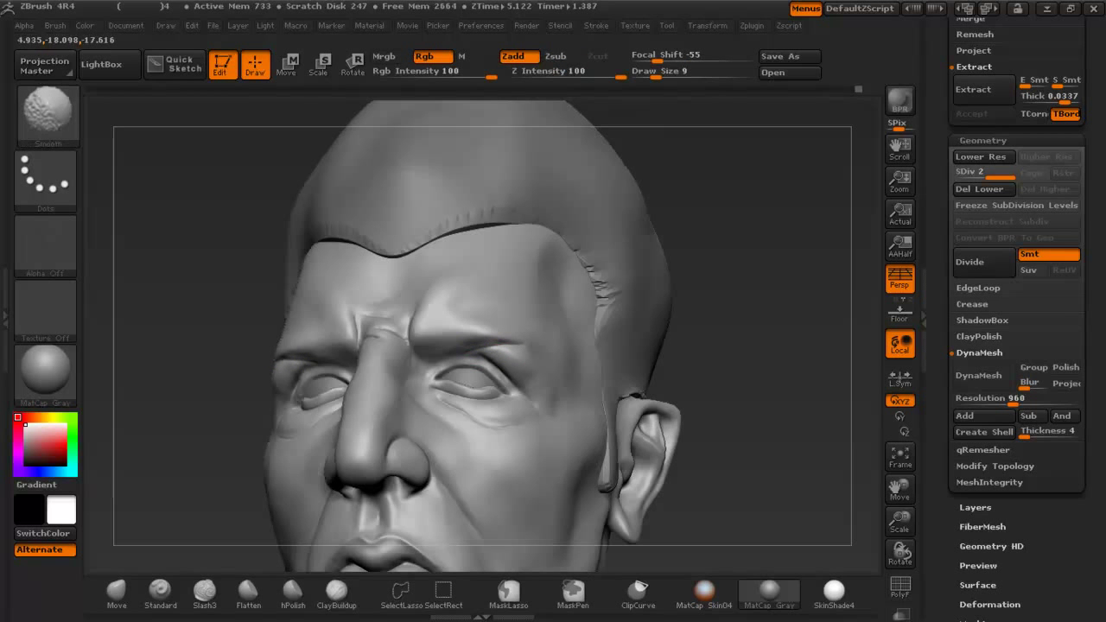
Carve the groove around the nose wing and sharpen the nasolabial fold down toward the mouth corner.
mouse_move(455, 348)
right_down()
mouse_move(497, 423)
mouse_move(454, 228)
mouse_move(481, 239)
mouse_move(481, 354)
mouse_move(408, 366)
right_up()
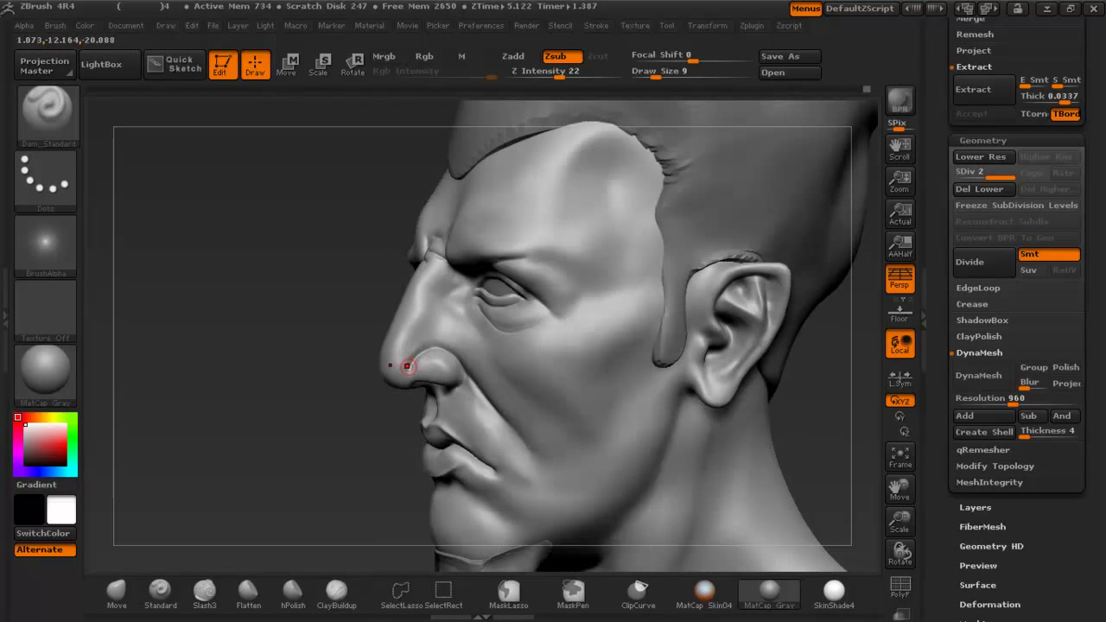
shift+drag(438, 343, 424, 357)
mouse_move(421, 361)
right_down()
mouse_move(400, 370)
mouse_move(430, 370)
mouse_move(402, 374)
right_up()
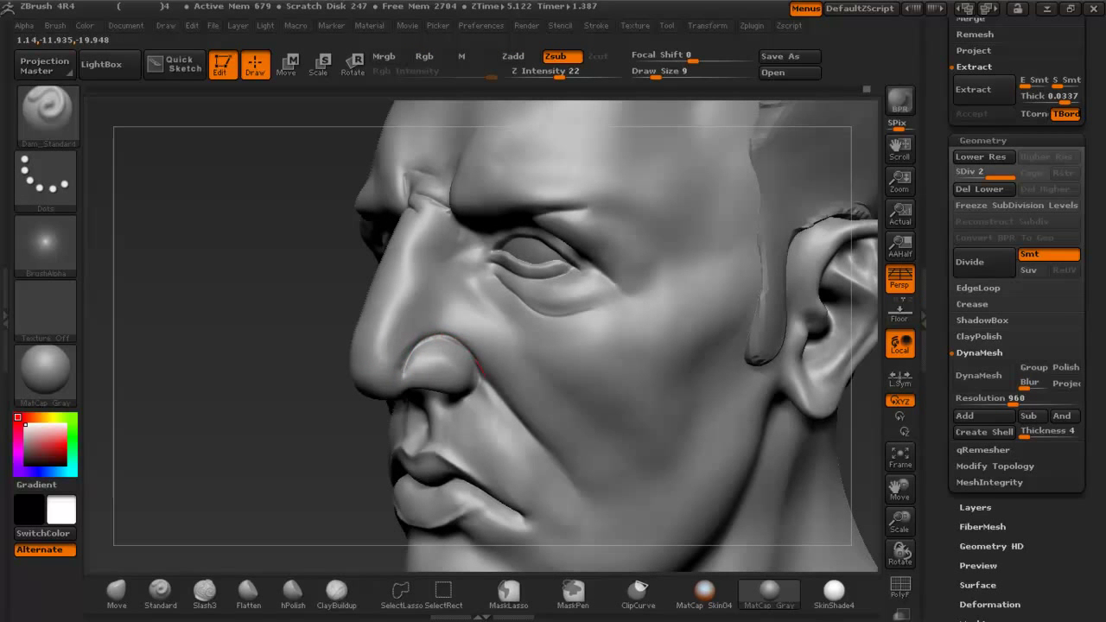
drag(495, 394, 572, 479)
Sharpen the parting line between the lips and soften the lower end of the nasolabial fold.
mouse_move(605, 501)
ctrl+right_down()
mouse_move(557, 435)
mouse_move(597, 437)
mouse_move(573, 434)
ctrl+right_up()
alt+right_drag(573, 433, 497, 246)
ctrl+right_drag(497, 247, 427, 299)
key(shift)
mouse_move(243, 317)
right_down()
mouse_move(320, 312)
mouse_move(338, 298)
right_up()
right_drag(423, 293, 370, 284)
key(ctrl)
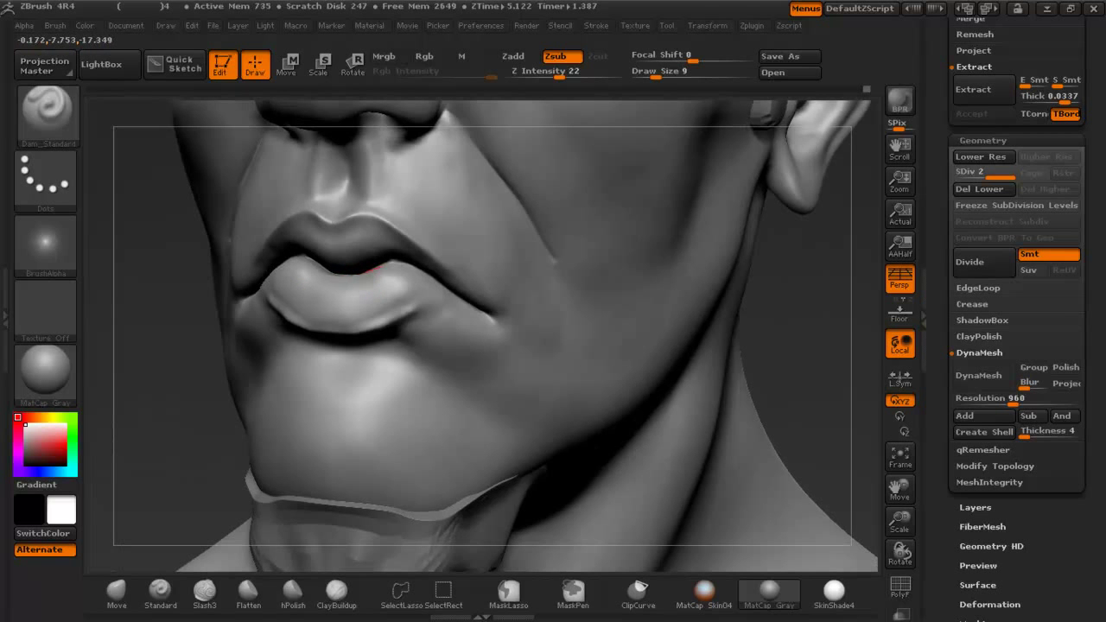
ctrl+right_drag(529, 326, 552, 277)
key(shift)
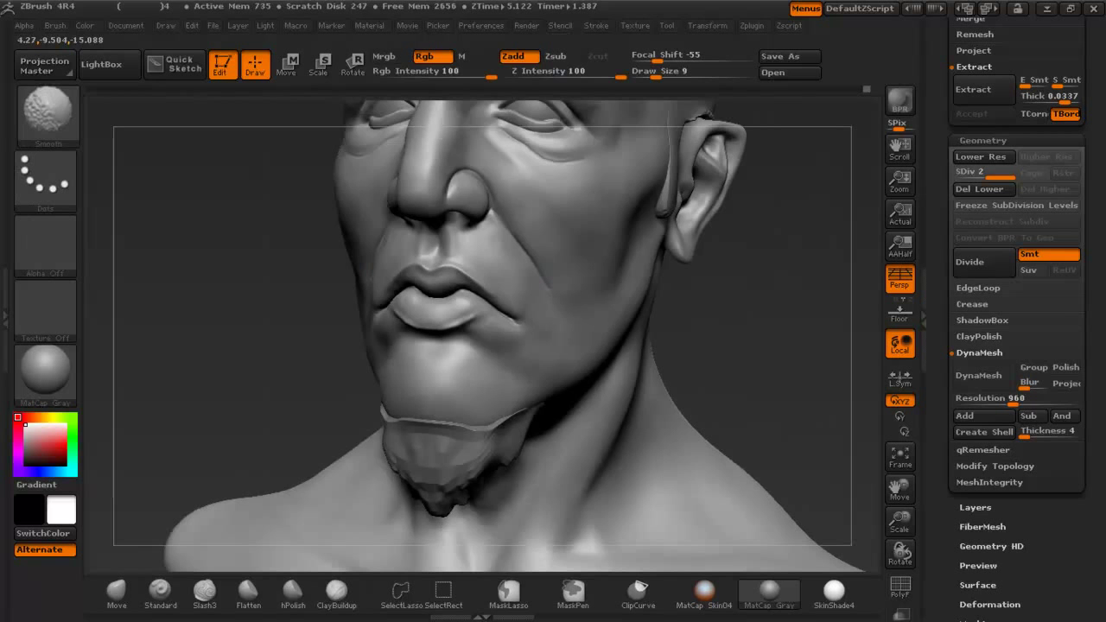
Try carving a straight wrinkle from the eye bag crease down across the cheek, and undo it.
alt+right_drag(558, 208, 339, 347)
right_drag(377, 294, 324, 302)
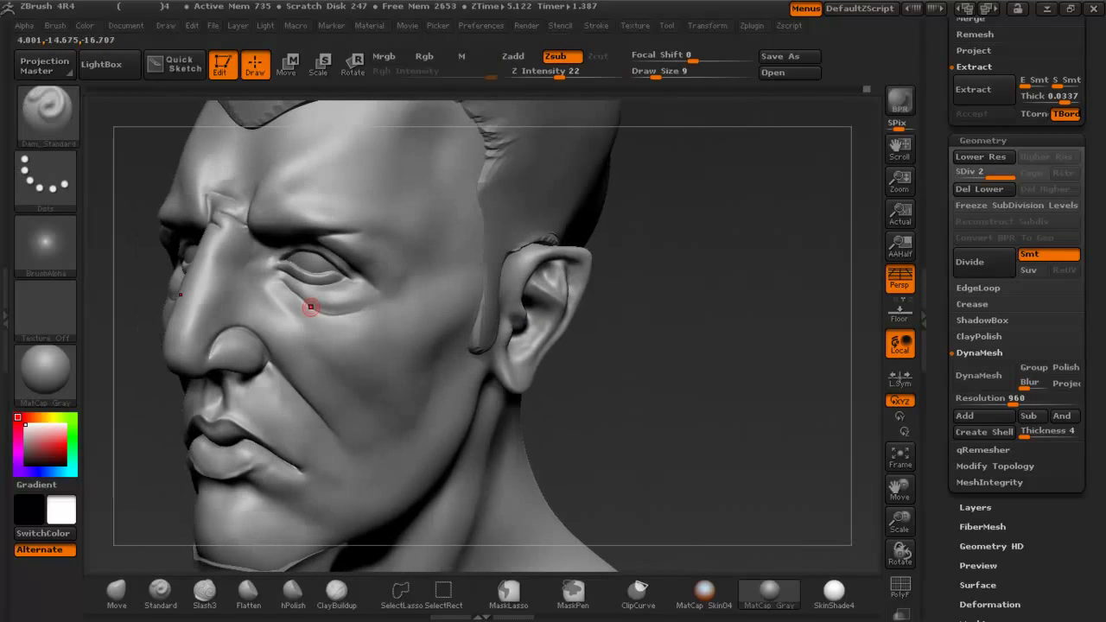
drag(343, 338, 344, 343)
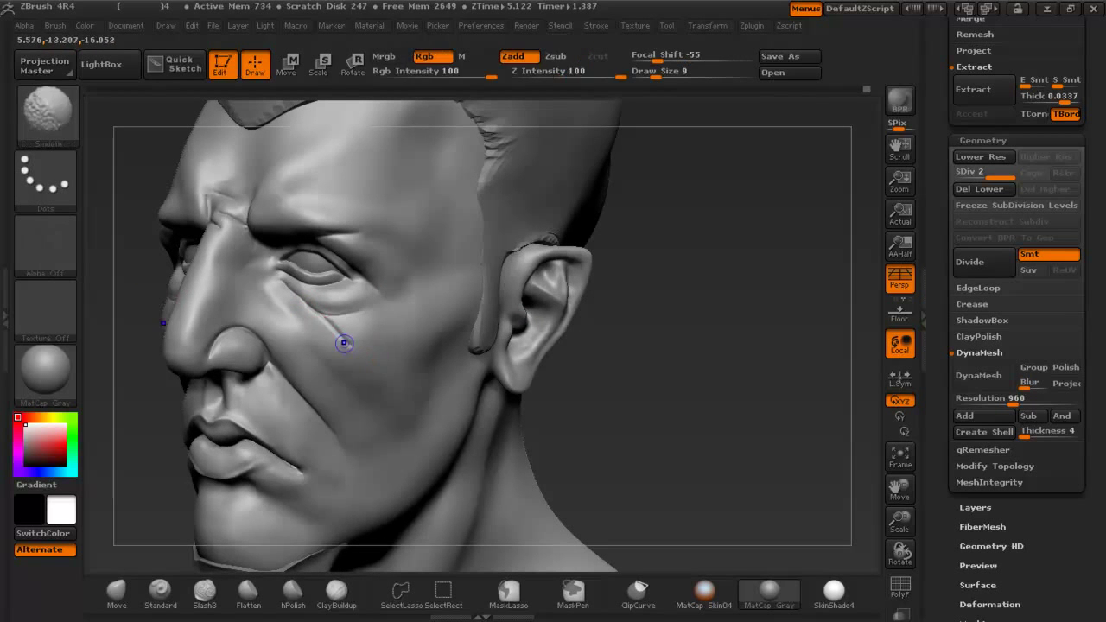
key(ctrl+z)
Carve a wavy wrinkle from the eye bag crease onto the cheek, deepening its line and smoothing it into the skin.
mouse_move(319, 321)
ctrl+right_down()
mouse_move(319, 362)
mouse_move(309, 313)
ctrl+right_up()
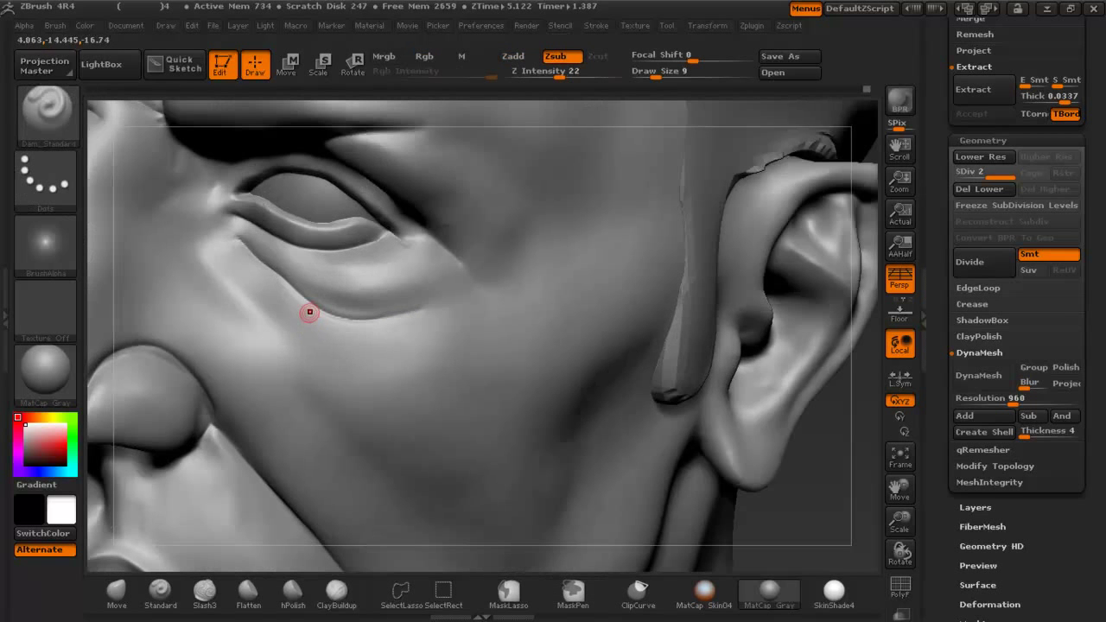
drag(353, 352, 444, 407)
key(shift)
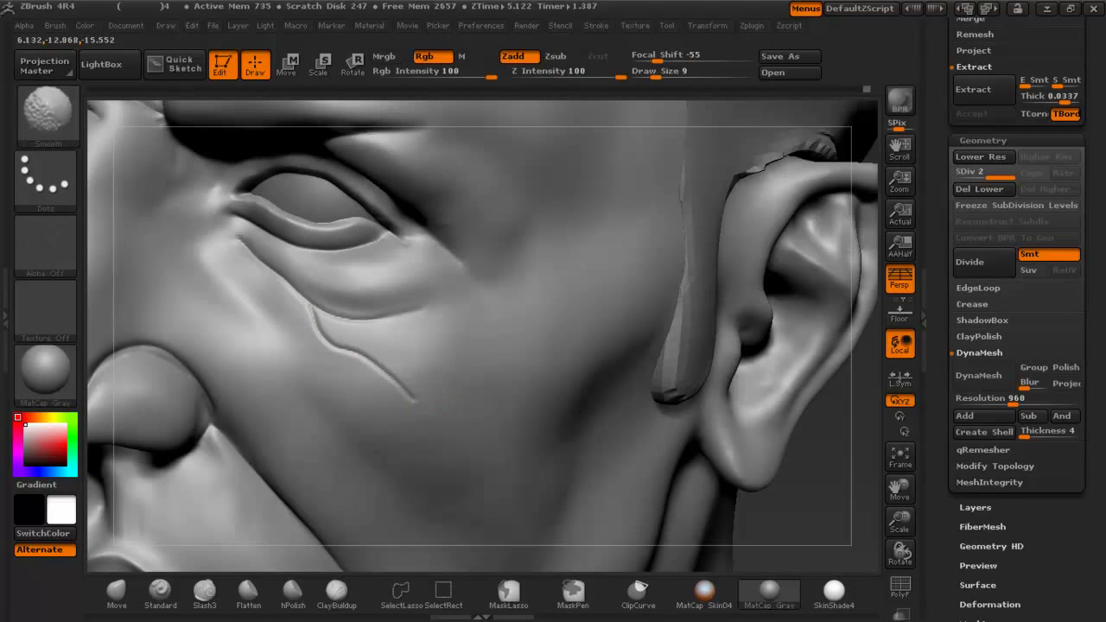
shift+drag(312, 309, 334, 343)
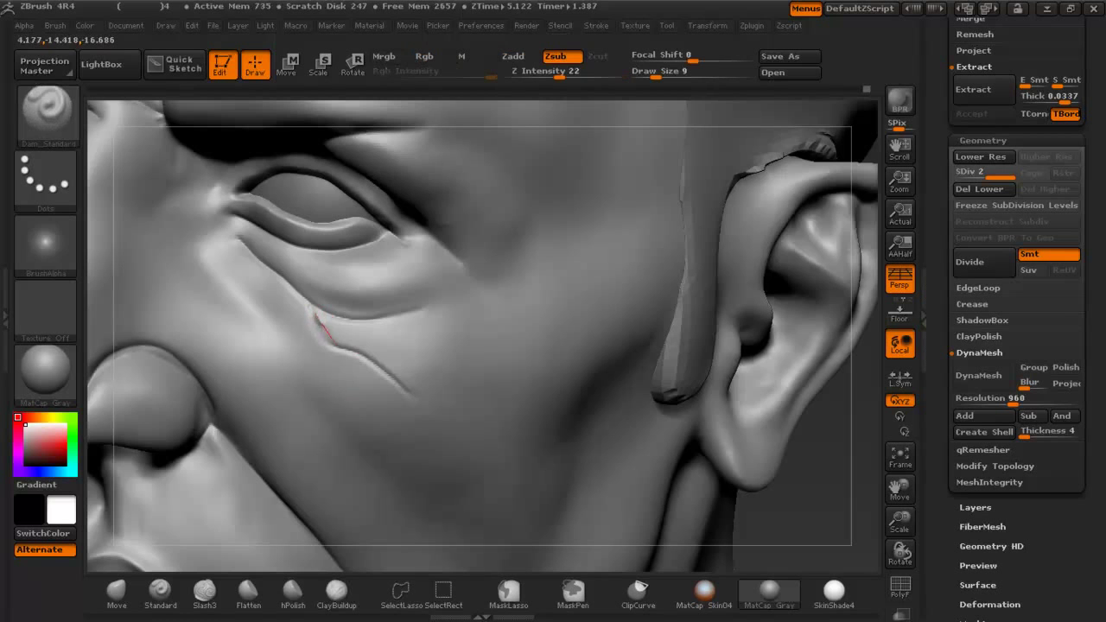
drag(390, 368, 405, 384)
key(shift)
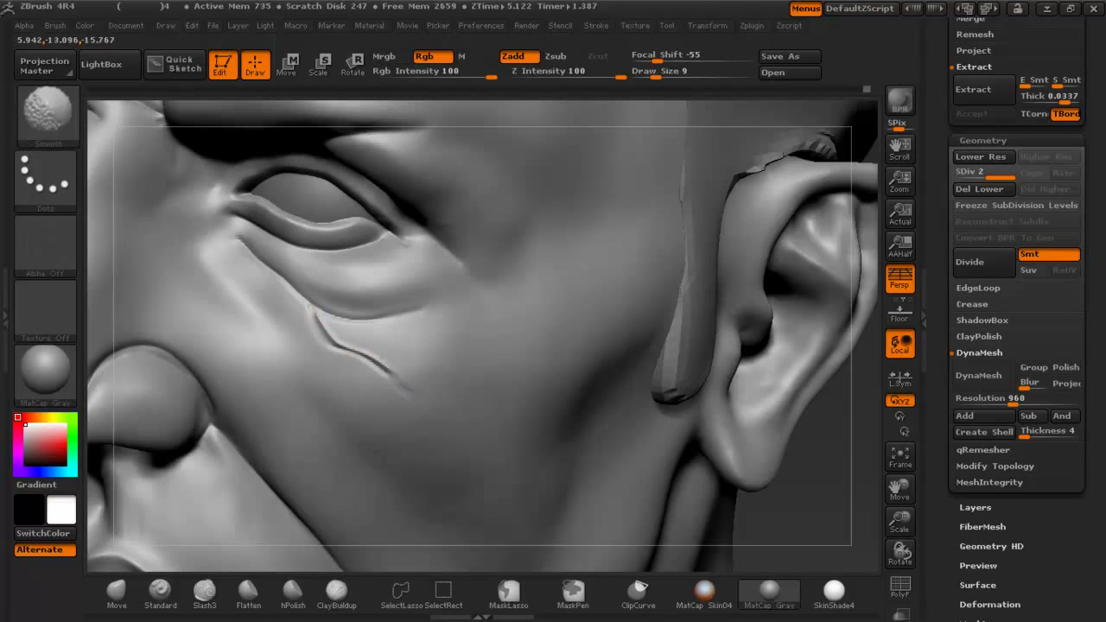
shift+drag(333, 340, 389, 372)
Carve branching crow's-feet wrinkles at the outer corner of the eye and smooth them.
mouse_move(389, 371)
ctrl+right_down()
mouse_move(335, 328)
mouse_move(350, 380)
ctrl+right_up()
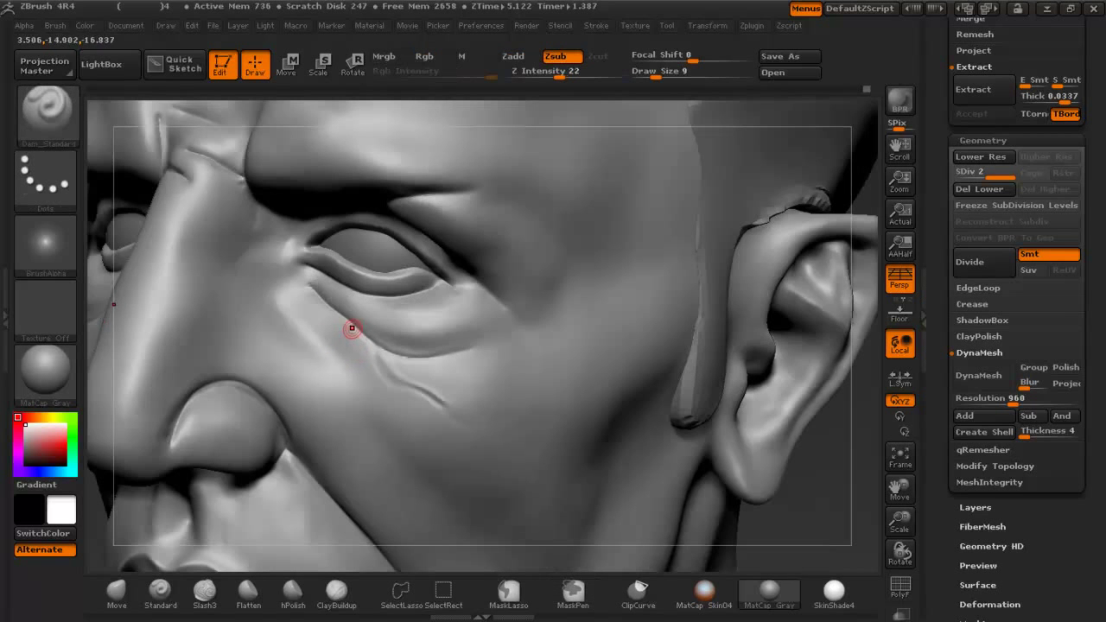
key(shift)
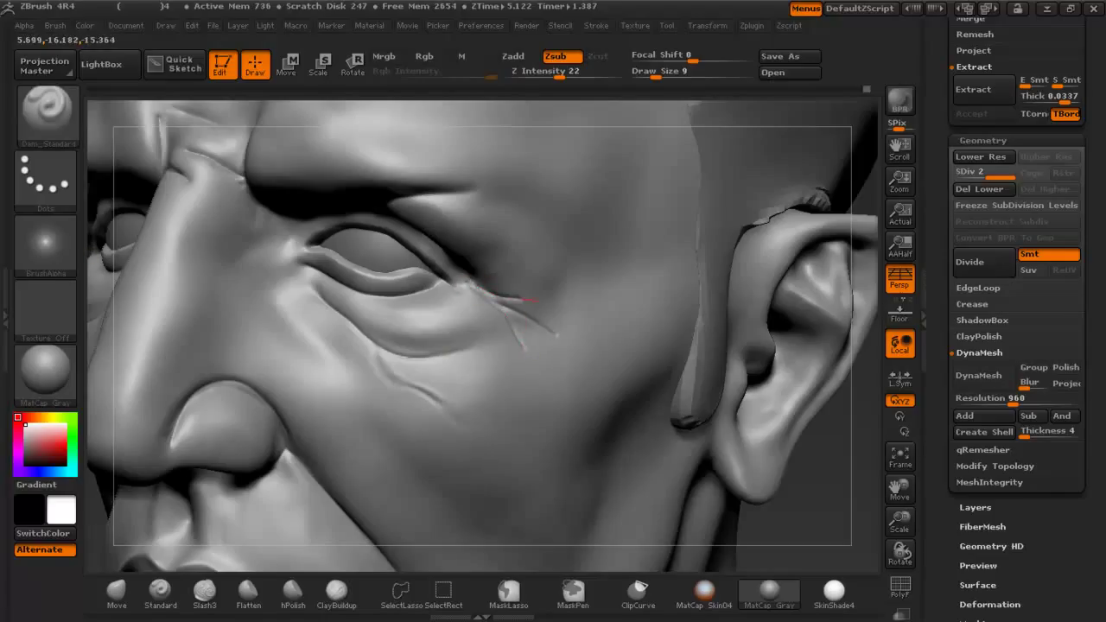
drag(530, 299, 591, 310)
key(shift)
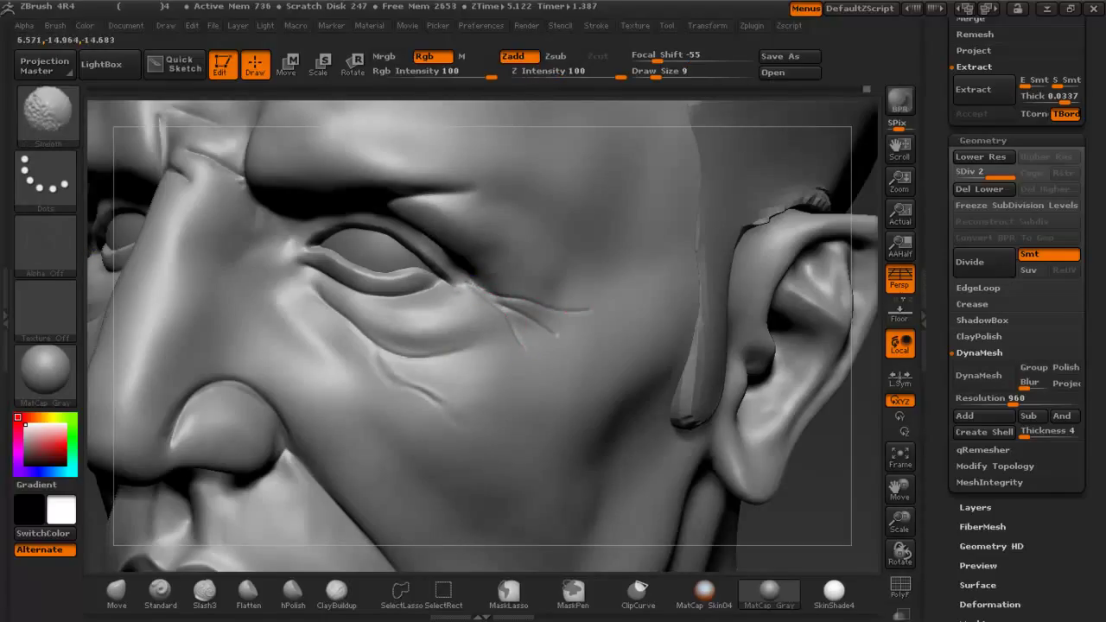
Build up skin ridges along the crow's-feet wrinkles with ClayBuildup at draw size 12 and Z intensity 5.
ctrl+right_drag(466, 406, 562, 363)
right_drag(577, 321, 501, 341)
key(space)
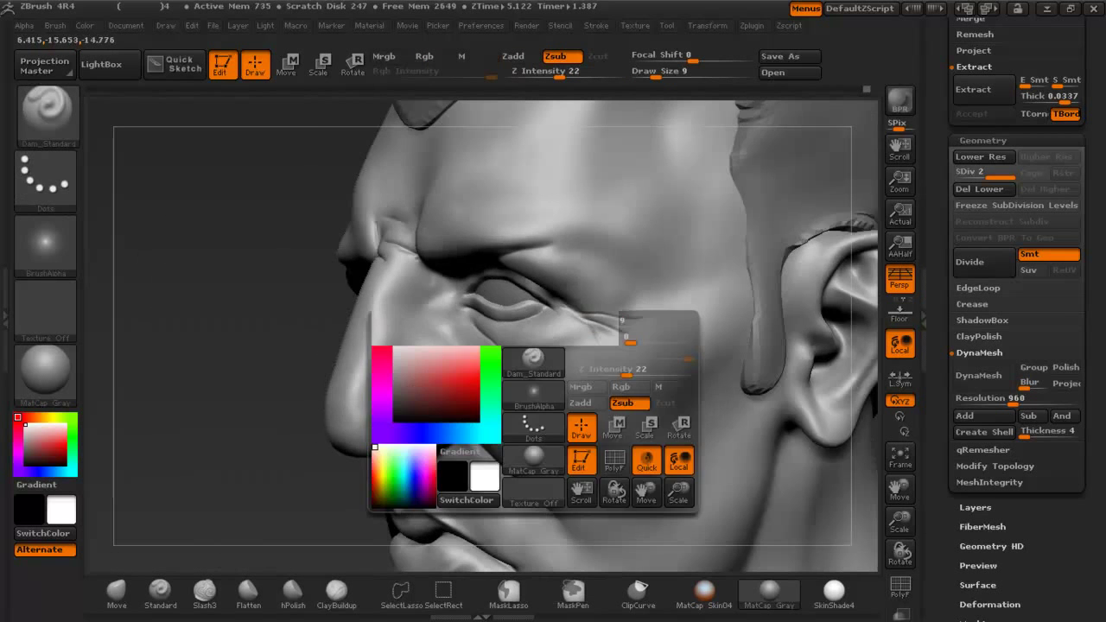
drag(583, 333, 597, 332)
ctrl+right_drag(598, 308, 598, 374)
click(336, 591)
key(space)
drag(614, 320, 604, 319)
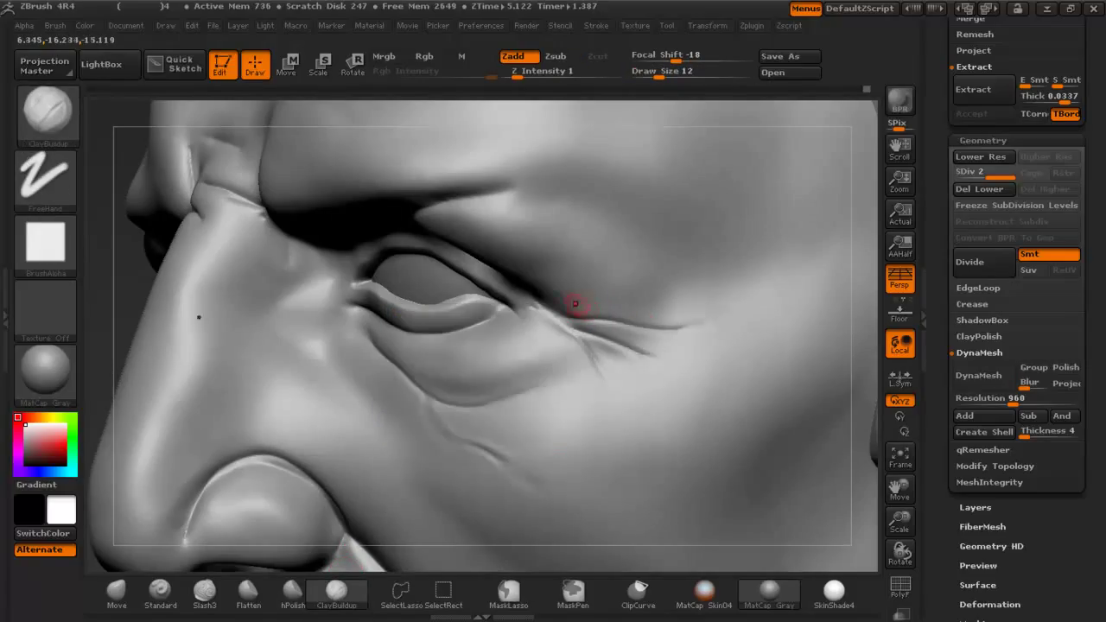
click(530, 75)
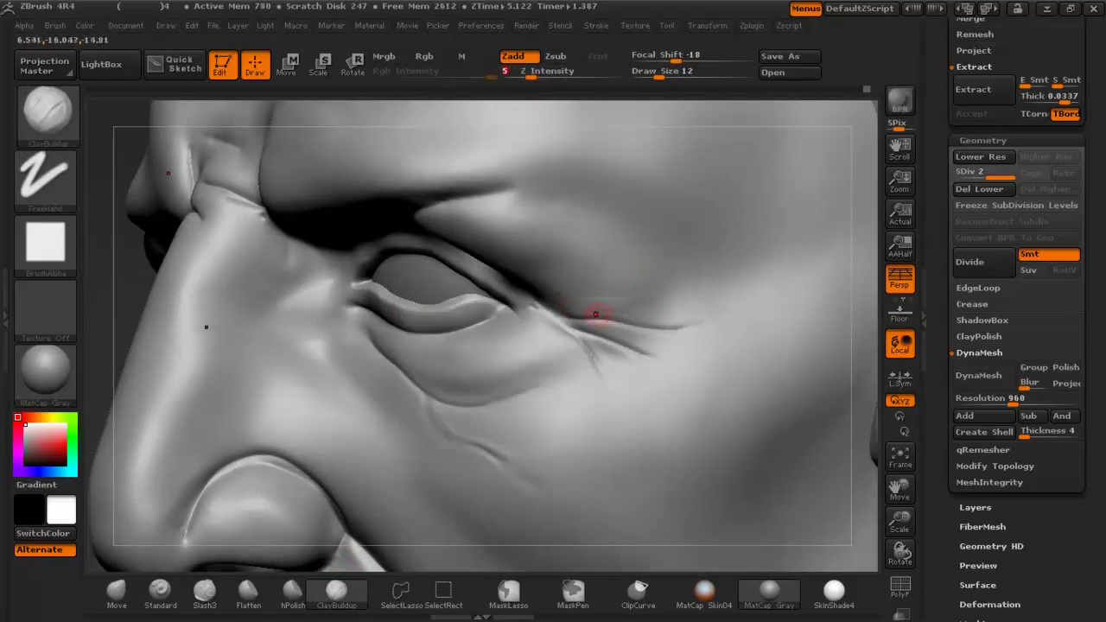
drag(572, 307, 691, 317)
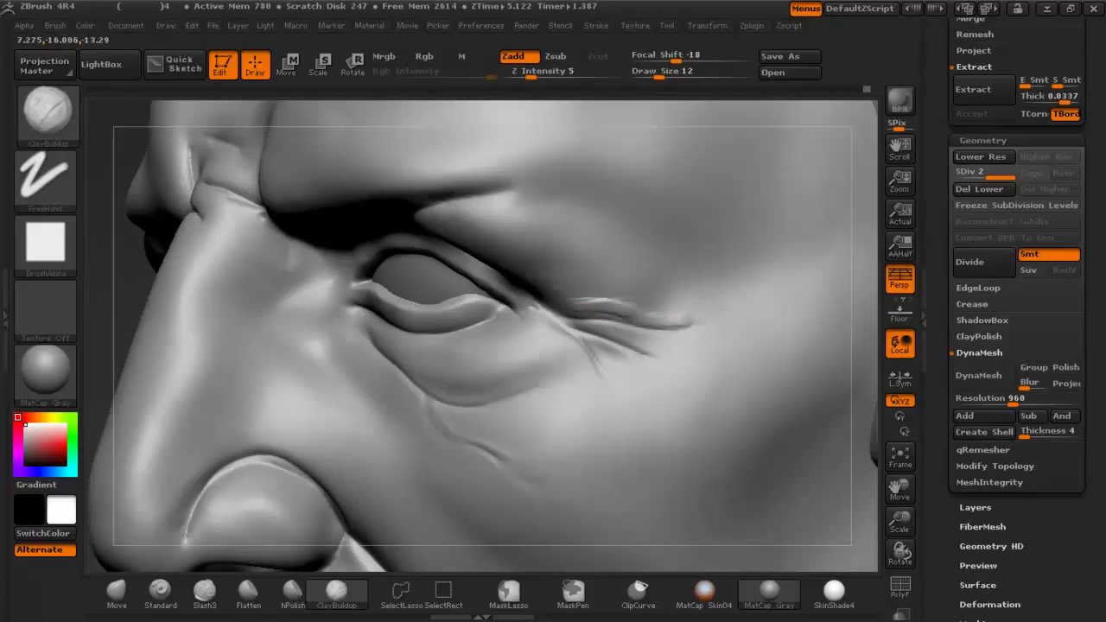
Build up the skin between the crow's-feet wrinkles out towards the temple and lower eye corner, and smooth the ridges into the skin.
drag(600, 318, 696, 315)
shift+drag(566, 306, 698, 321)
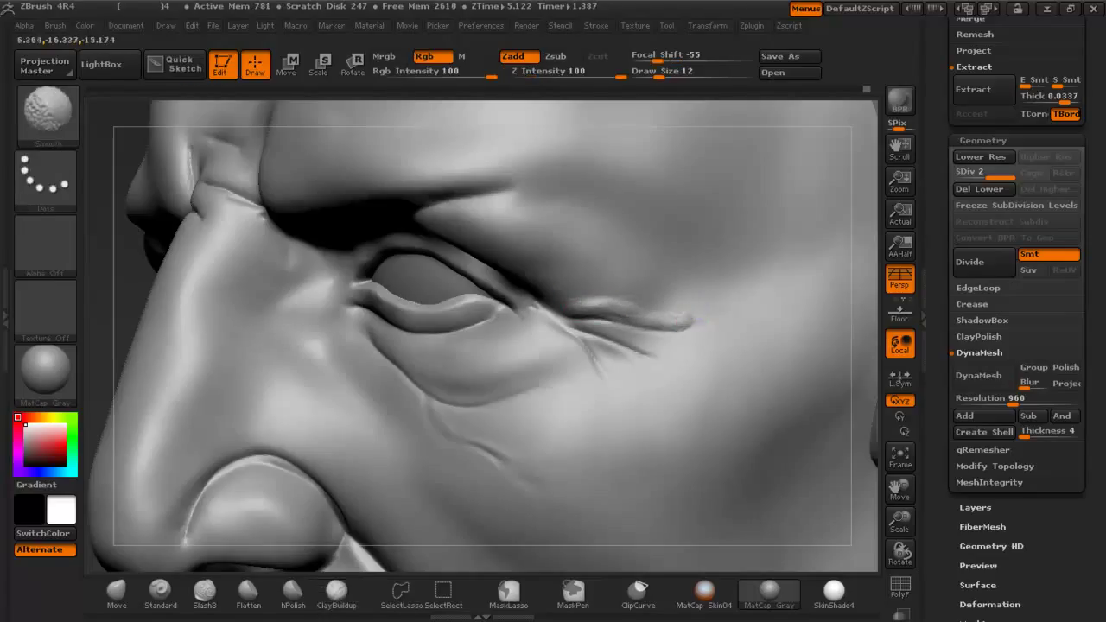
drag(599, 323, 664, 357)
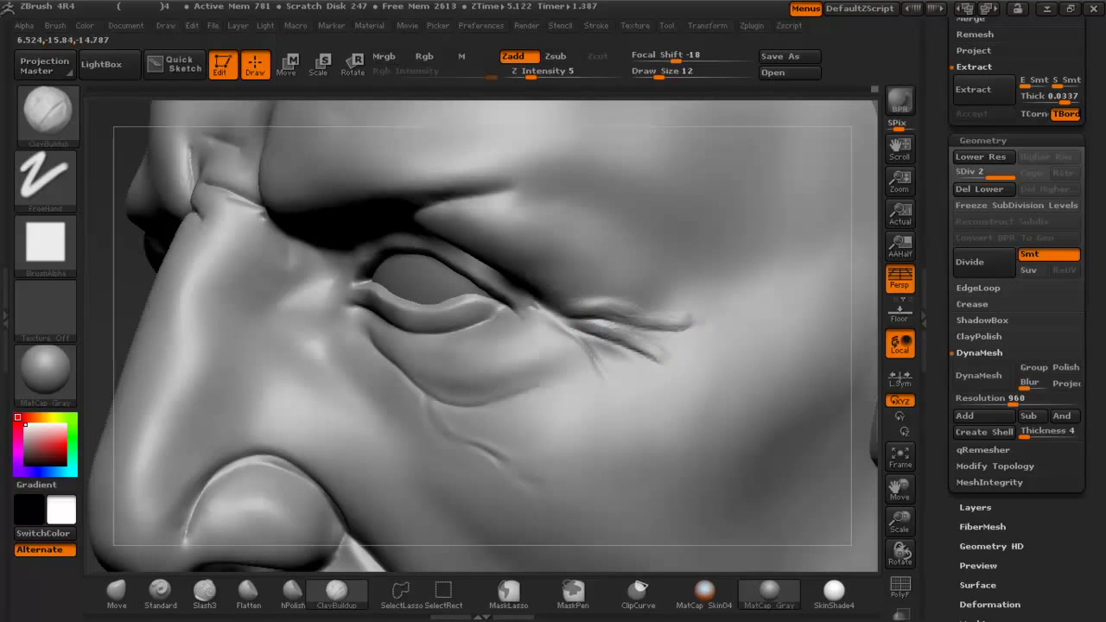
key(shift)
drag(573, 336, 616, 366)
key(shift)
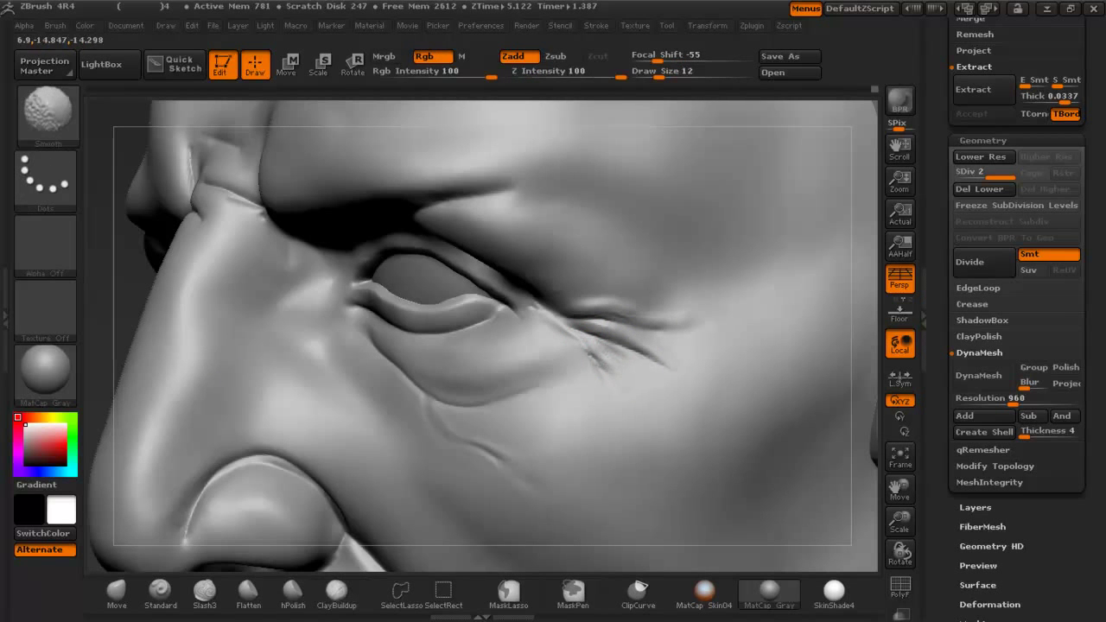
Switch to the Slash3 brush and smooth the skin at the inner corner of the eye.
mouse_move(642, 378)
ctrl+right_down()
mouse_move(642, 285)
mouse_move(773, 281)
ctrl+right_up()
mouse_move(630, 280)
right_down()
mouse_move(570, 273)
mouse_move(541, 303)
mouse_move(527, 346)
right_up()
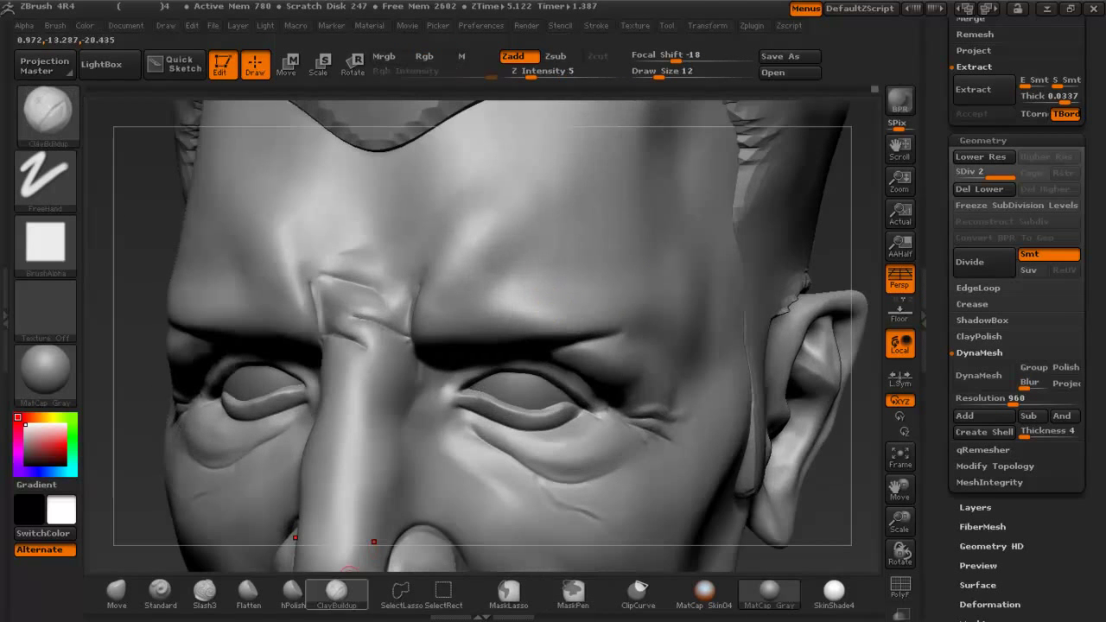
click(205, 592)
drag(812, 259, 467, 255)
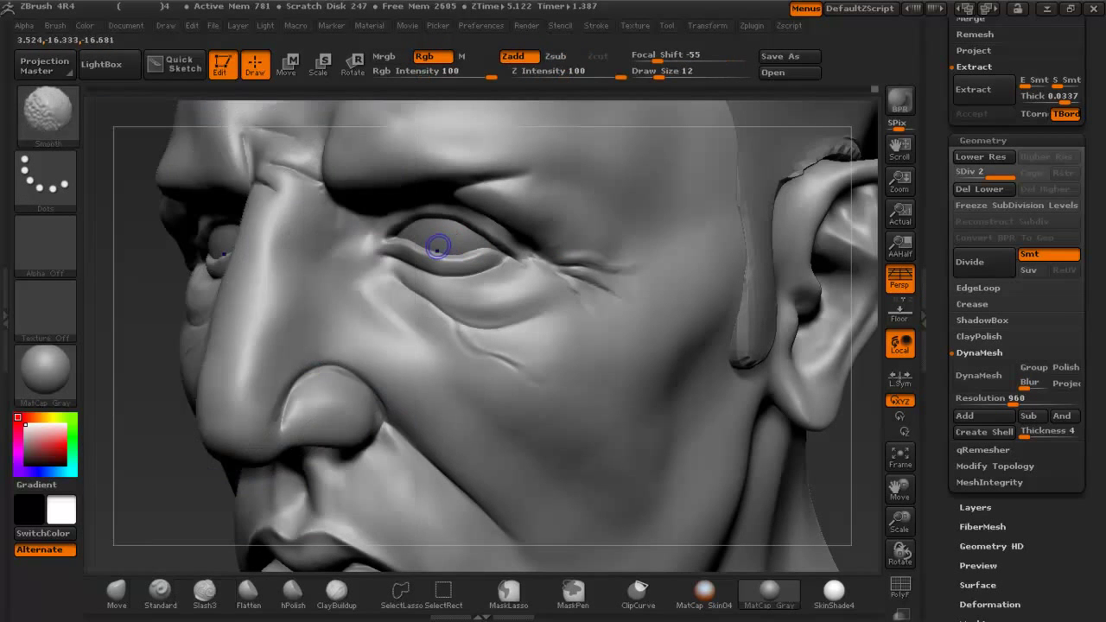
alt+drag(432, 239, 342, 284)
key(shift)
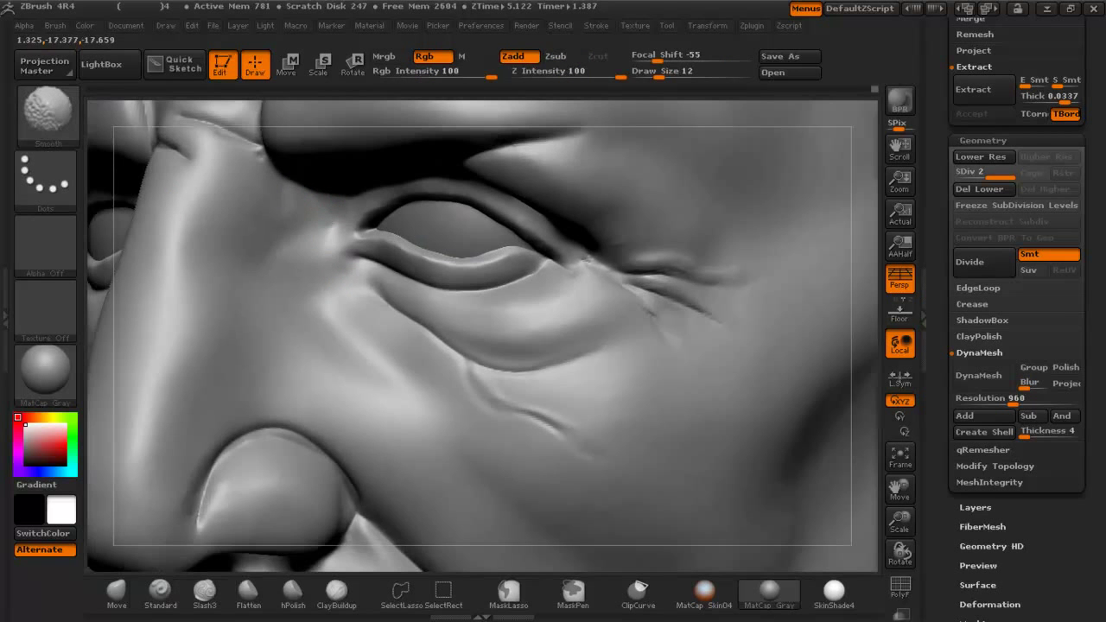
mouse_move(336, 251)
right_down()
mouse_move(410, 260)
mouse_move(406, 172)
right_up()
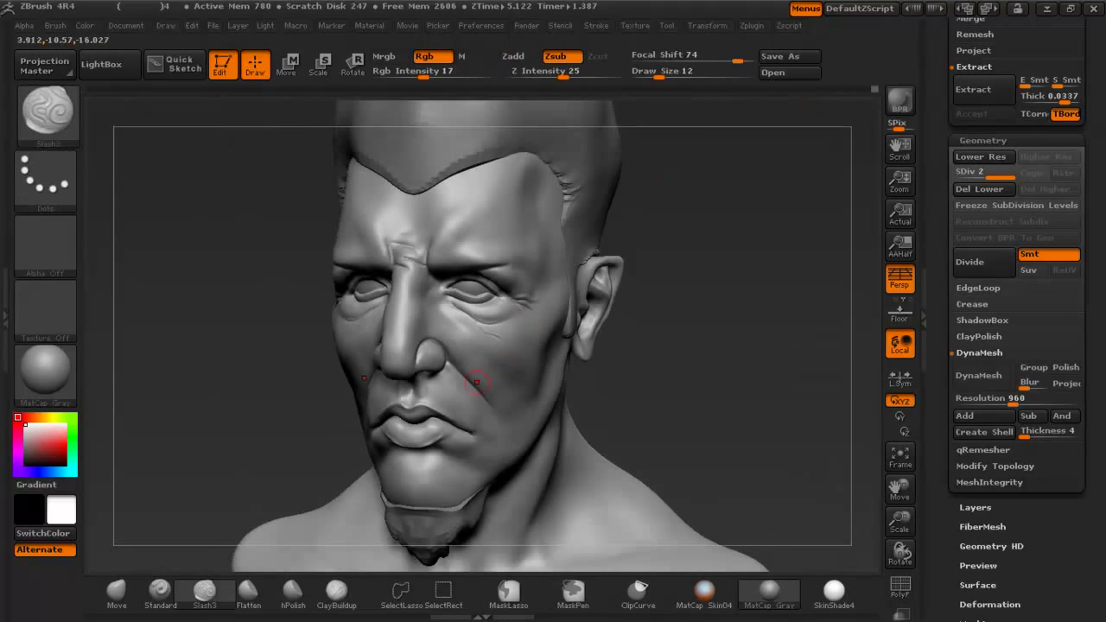
Smooth the crease where the nostril wing meets the start of the nasolabial fold.
key(ctrl)
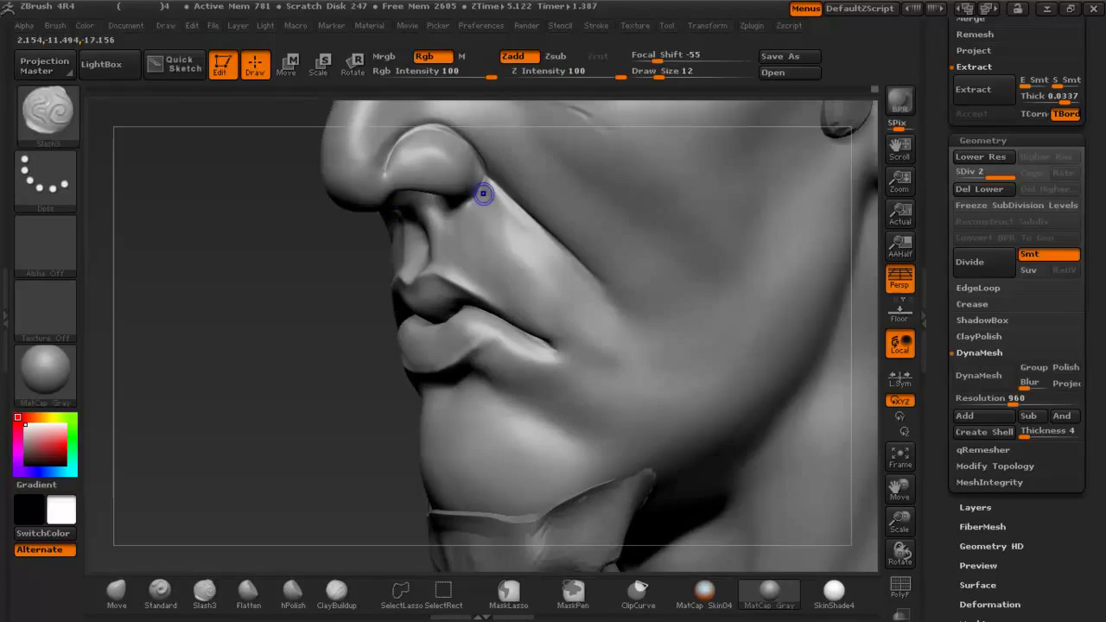
shift+drag(485, 179, 480, 183)
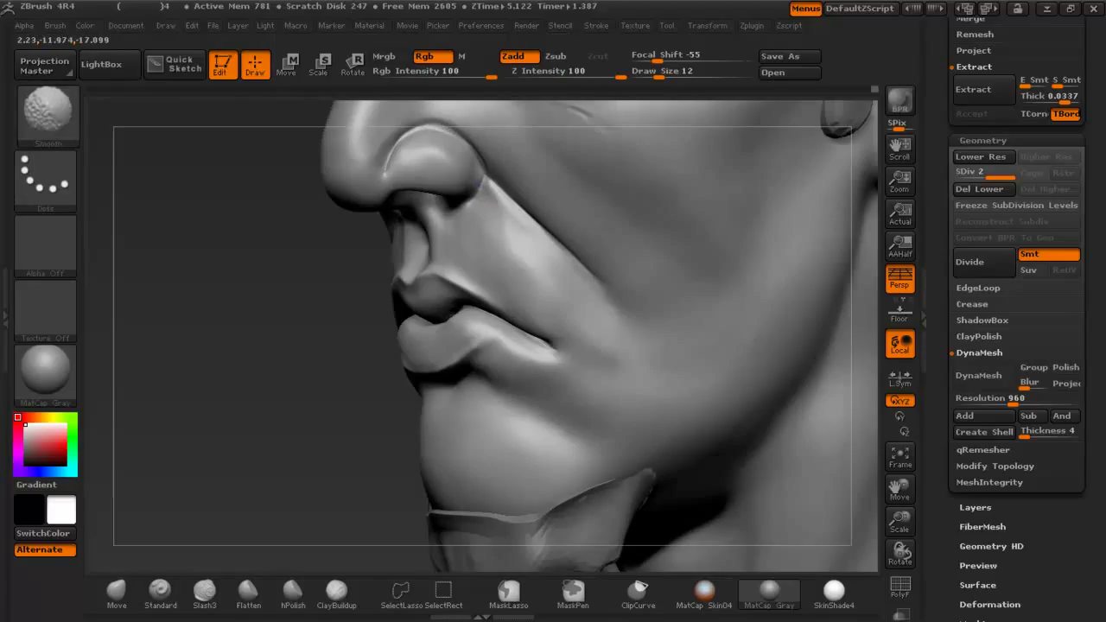
drag(259, 345, 320, 345)
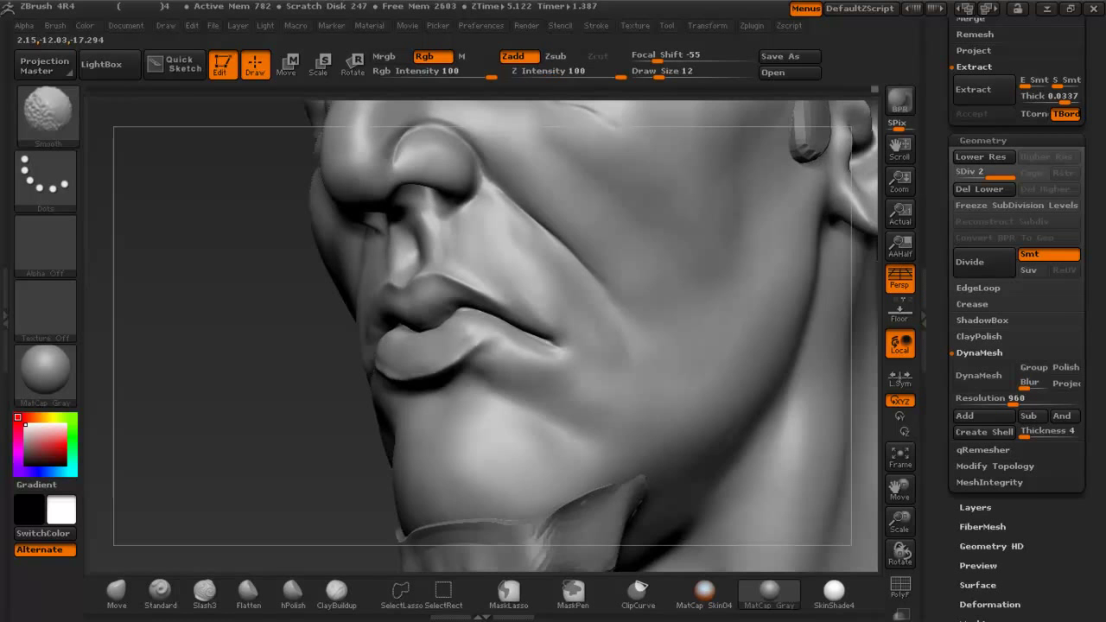
Try a Slash3 stroke across the upper lip's edge, undo it, and smooth the corner of the mouth.
drag(233, 346, 328, 345)
alt+drag(142, 466, 142, 534)
mouse_move(406, 287)
mouse_down()
mouse_move(428, 279)
mouse_move(511, 297)
mouse_up()
key(ctrl+z)
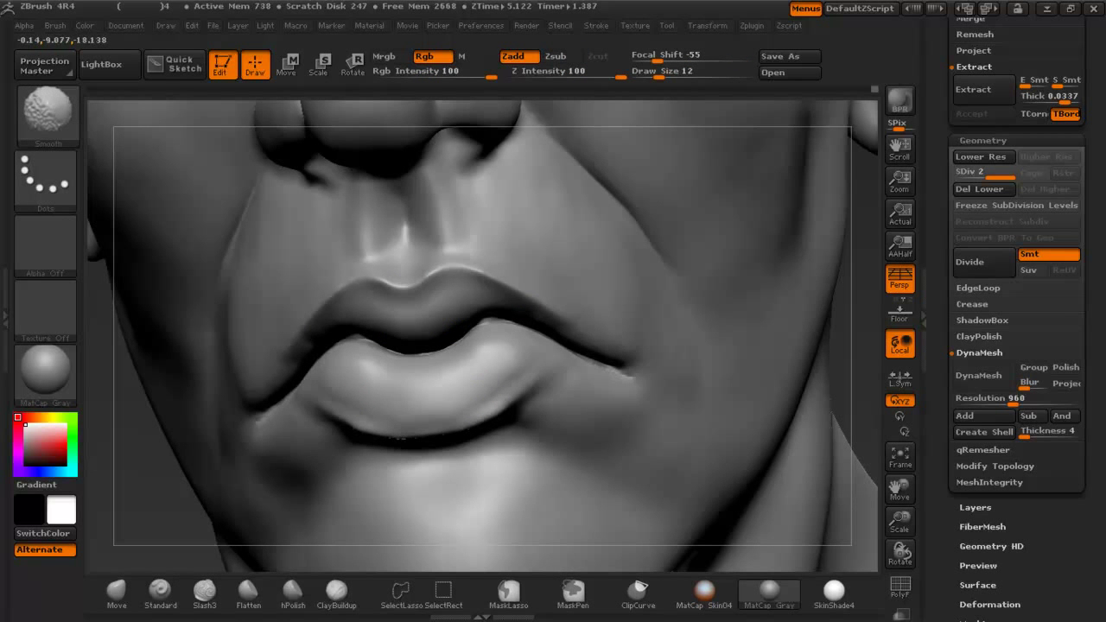
shift+drag(617, 368, 630, 374)
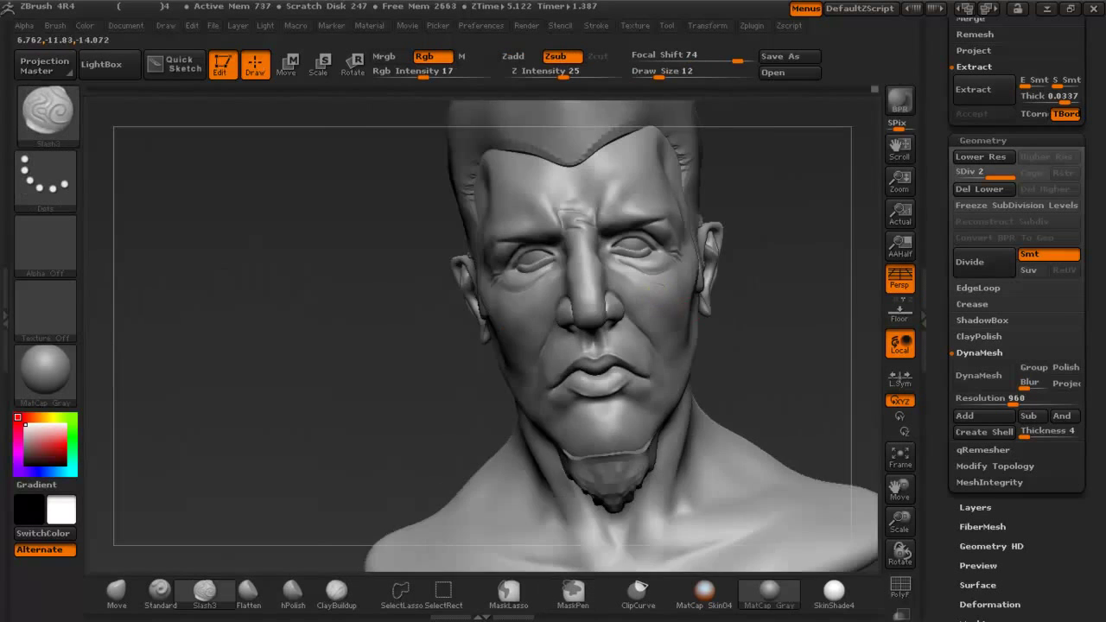
Compare the whole bust with the concept reference from the front and three-quarter views.
mouse_move(410, 325)
right_down()
mouse_move(481, 328)
mouse_move(504, 368)
right_up()
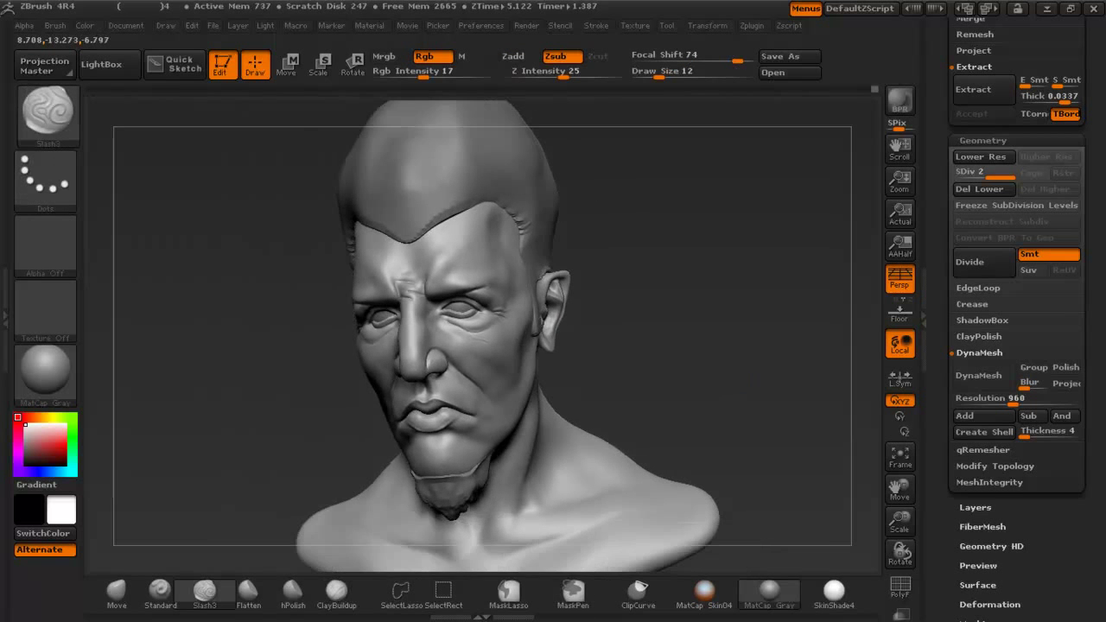
right_drag(695, 349, 613, 295)
drag(605, 385, 708, 384)
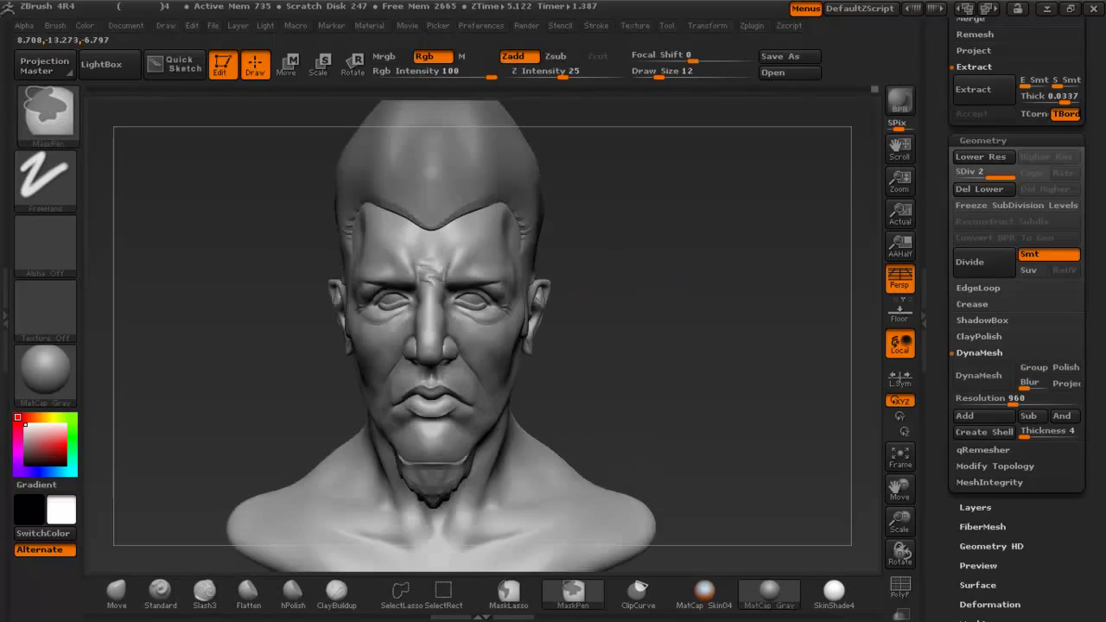
ctrl+right_drag(709, 367, 630, 297)
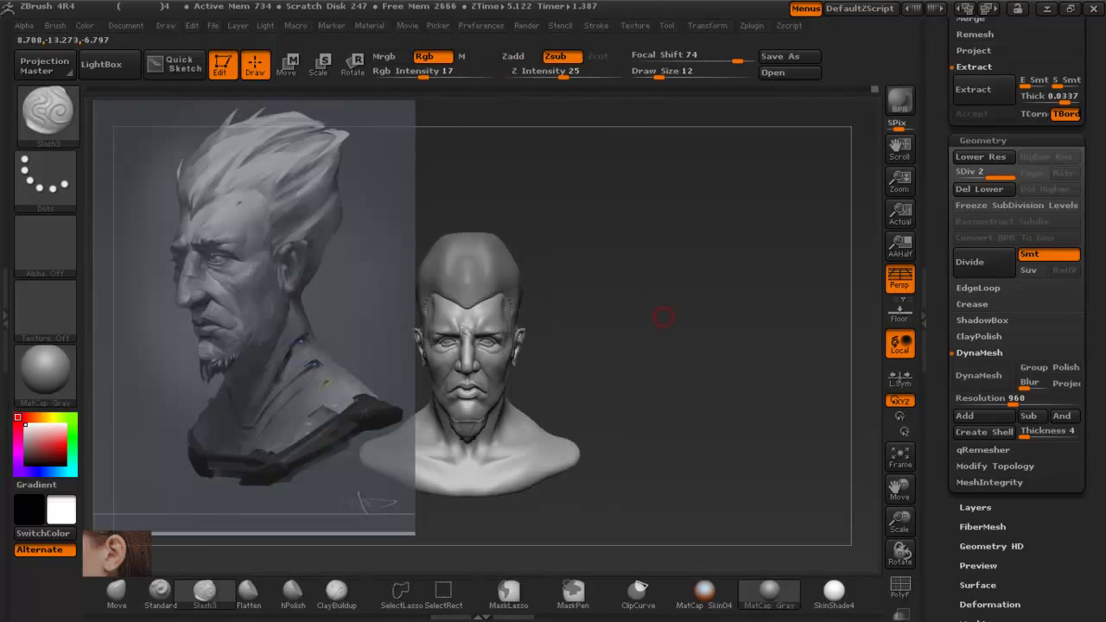
drag(662, 313, 622, 309)
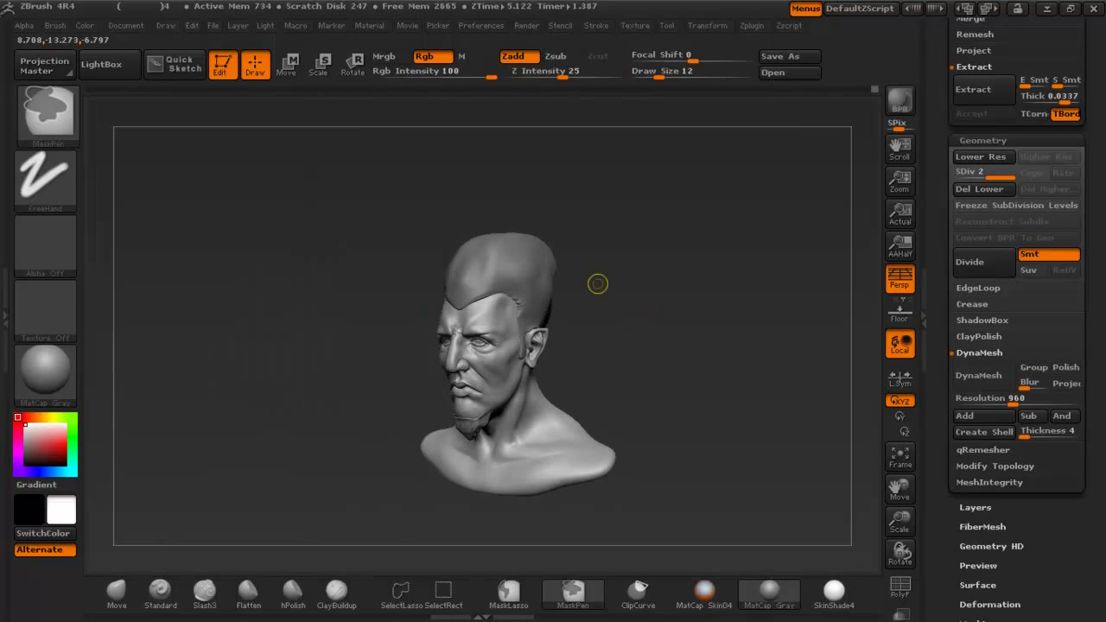
Build up a soft fold on the lower cheek beside the mouth with ClayBuildup at draw size 29, and smooth it.
alt+drag(597, 285, 445, 416)
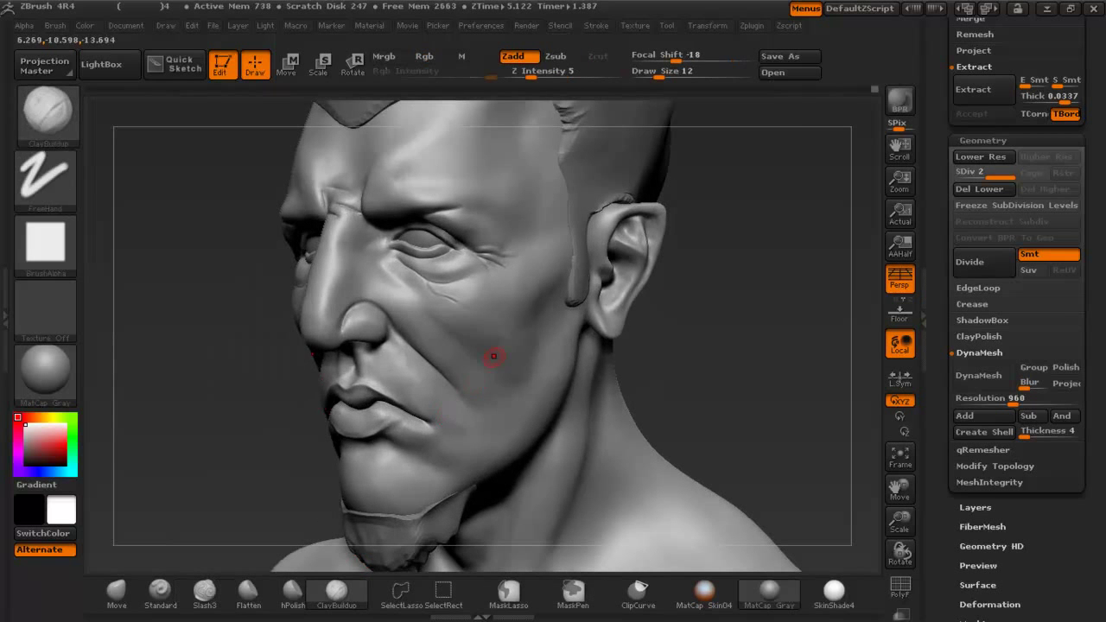
key(space)
drag(493, 357, 515, 361)
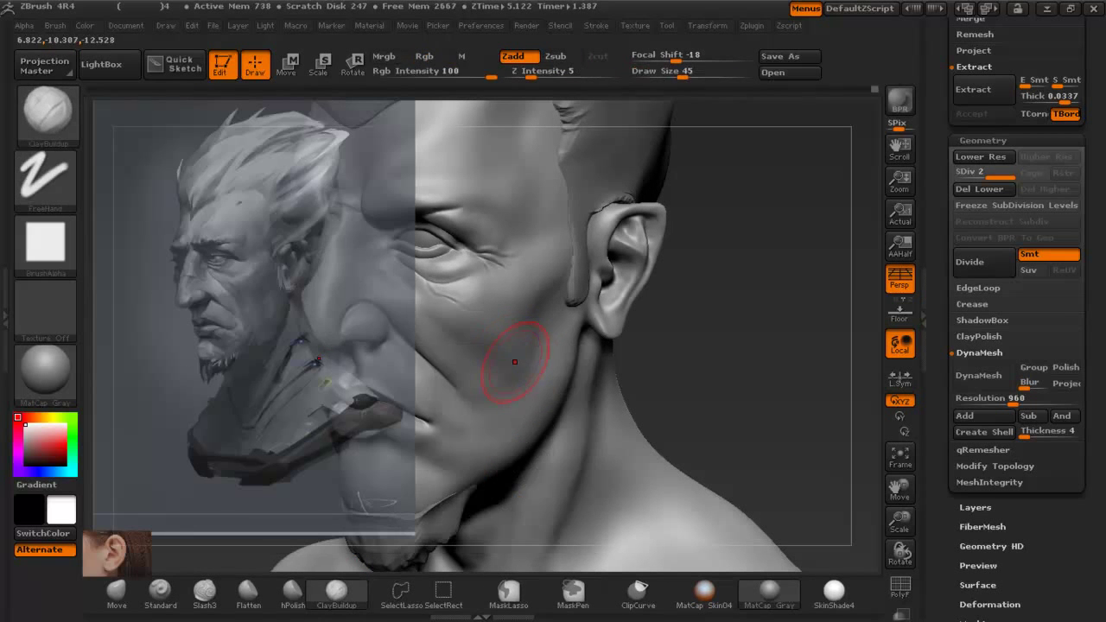
key(space)
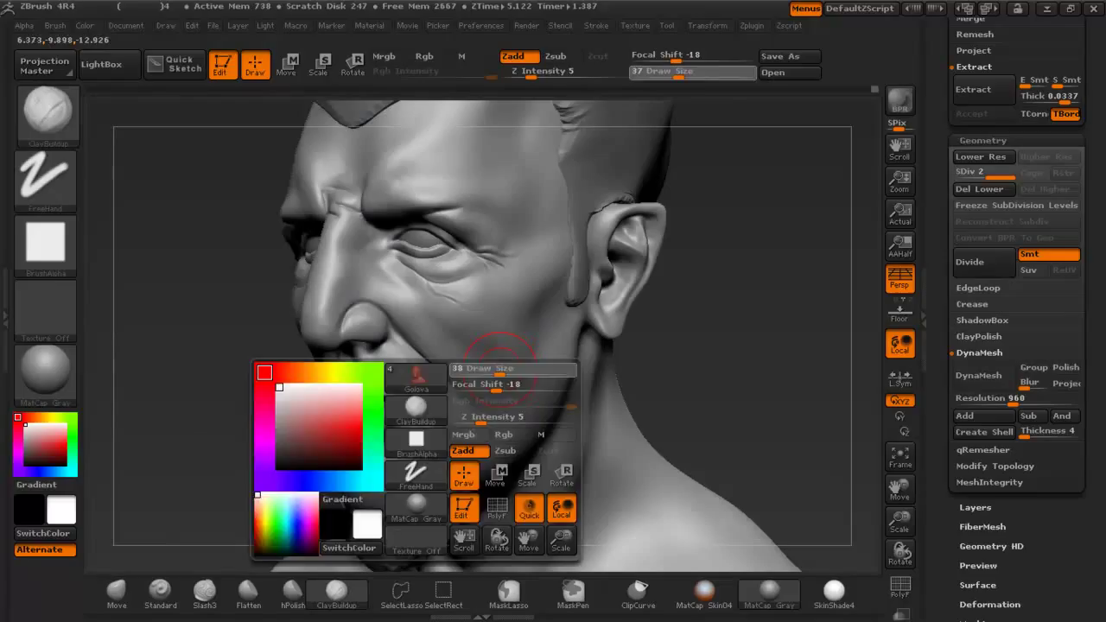
drag(501, 372, 482, 371)
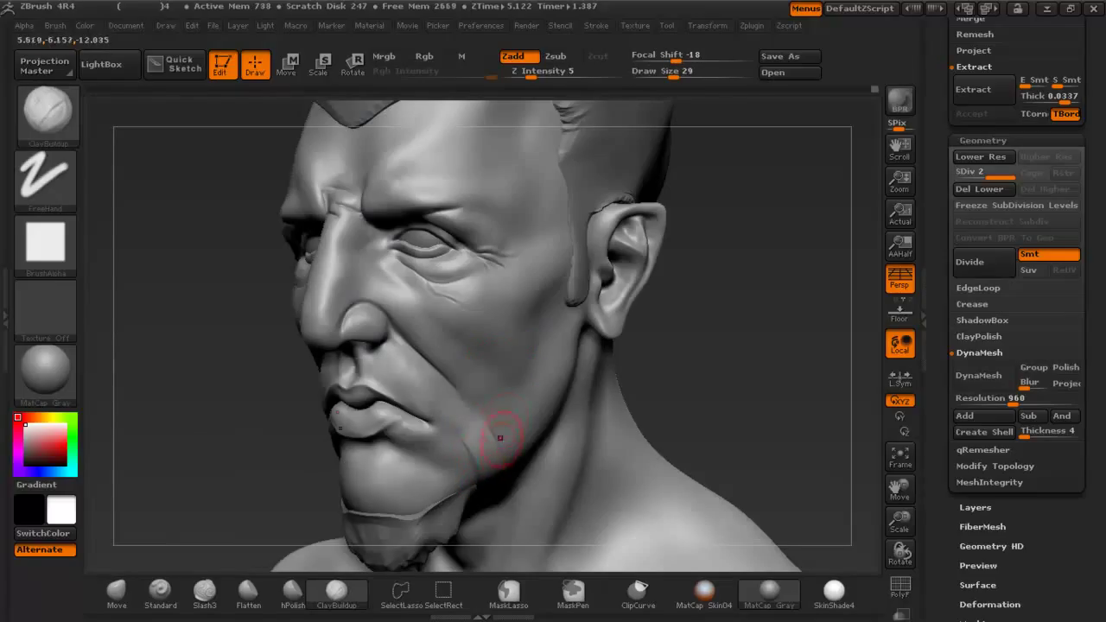
key(shift)
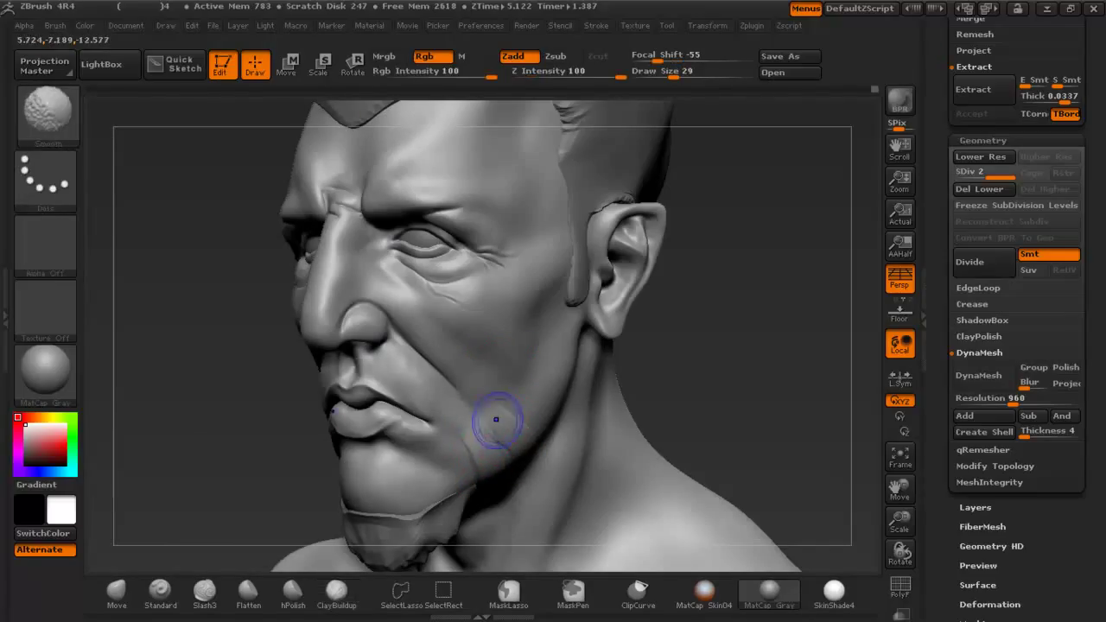
key(shift)
Smooth the lower-cheek fold and the skin along the jawline from the side view.
mouse_move(508, 432)
right_down()
mouse_move(535, 442)
mouse_move(458, 457)
right_up()
key(shift)
shift+drag(509, 460, 494, 469)
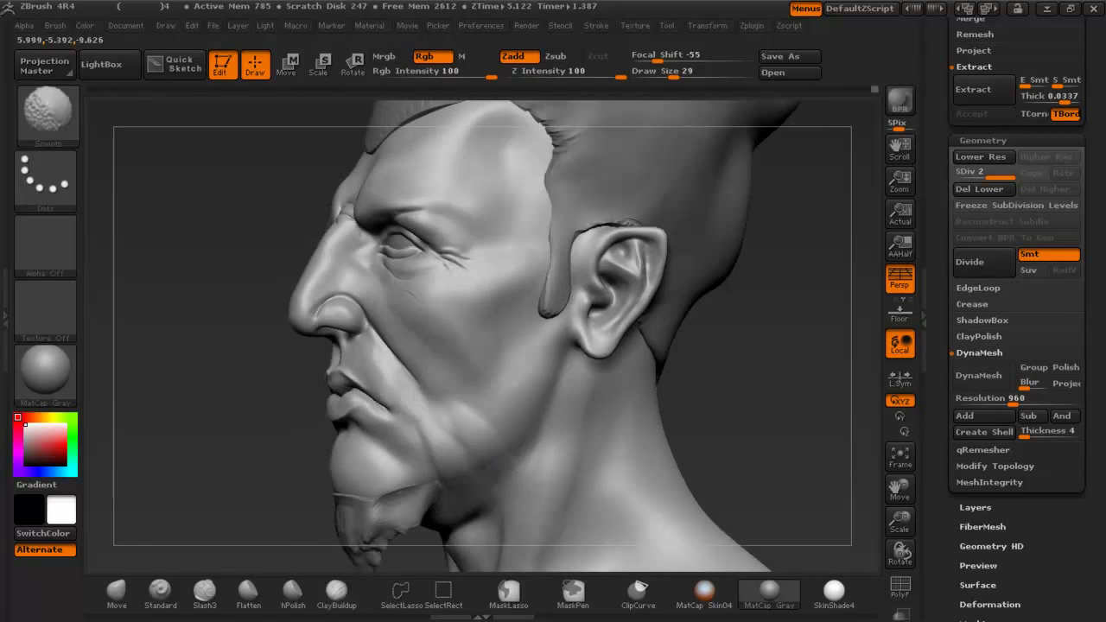
shift+drag(466, 432, 458, 413)
right_drag(458, 414, 553, 424)
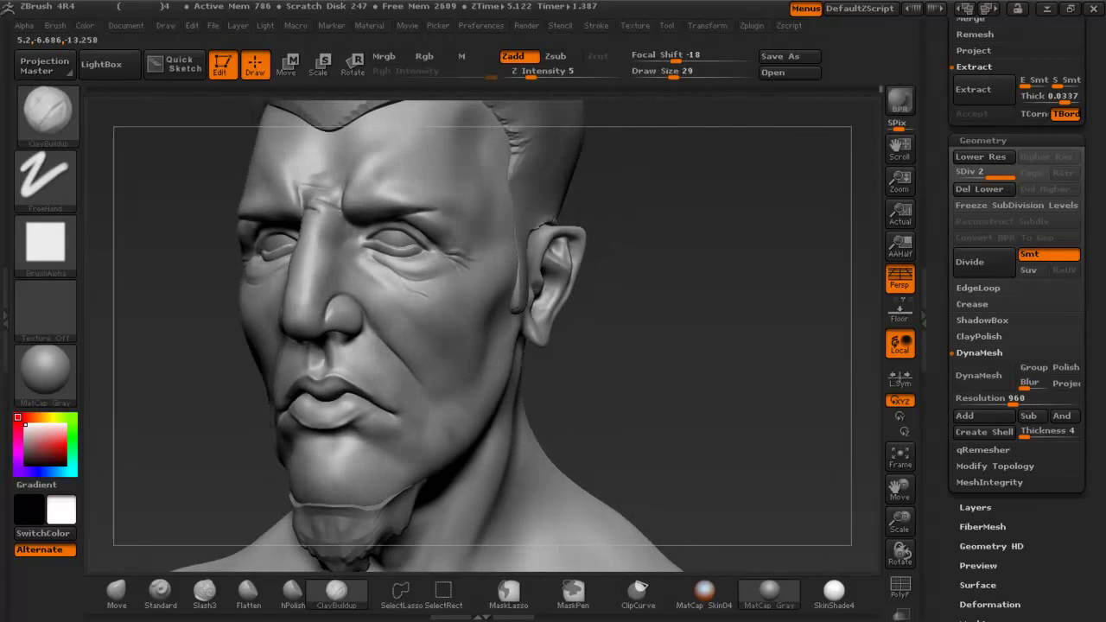
Build up the skin around the corner of the mouth with ClayBuildup and smooth it into the cheek.
key(ctrl)
mouse_move(518, 380)
ctrl+right_down()
mouse_move(467, 423)
mouse_move(432, 432)
ctrl+right_up()
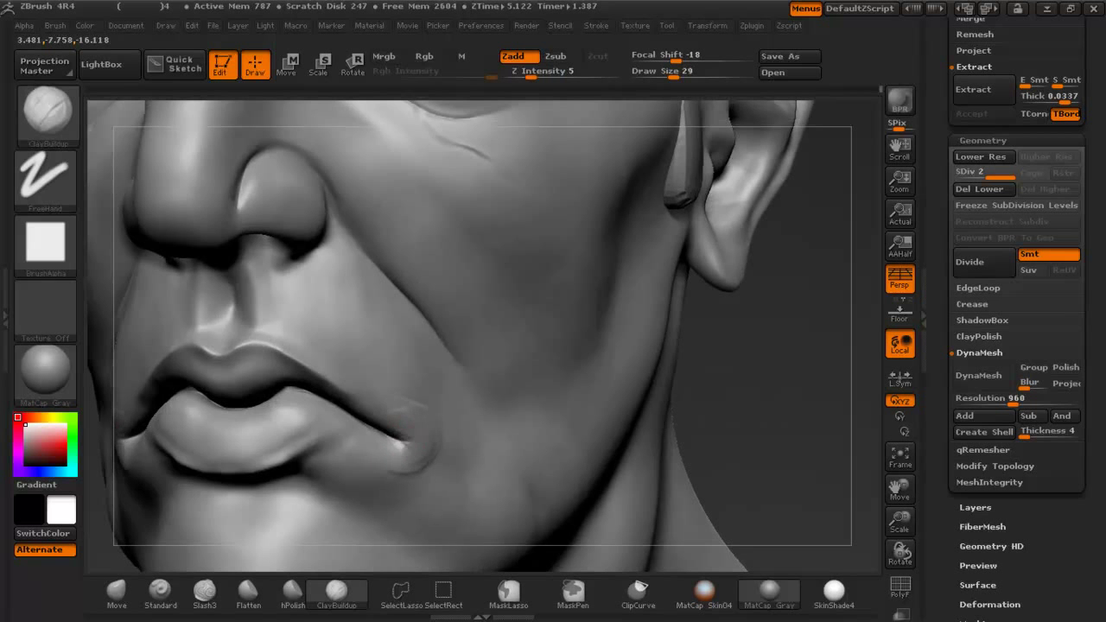
key(shift)
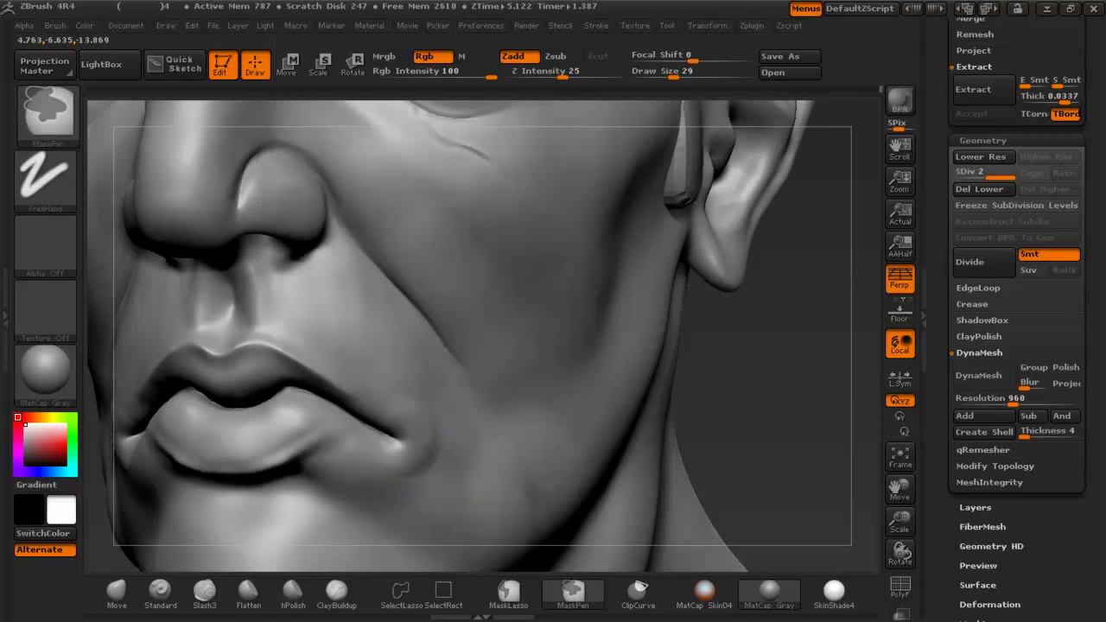
ctrl+right_drag(484, 415, 492, 328)
mouse_move(497, 432)
right_down()
mouse_move(582, 452)
mouse_move(572, 300)
mouse_move(488, 306)
mouse_move(491, 390)
right_up()
key(shift)
Check the lower cheek against the concept reference and smooth the fold above the jaw.
alt+right_drag(560, 452, 511, 369)
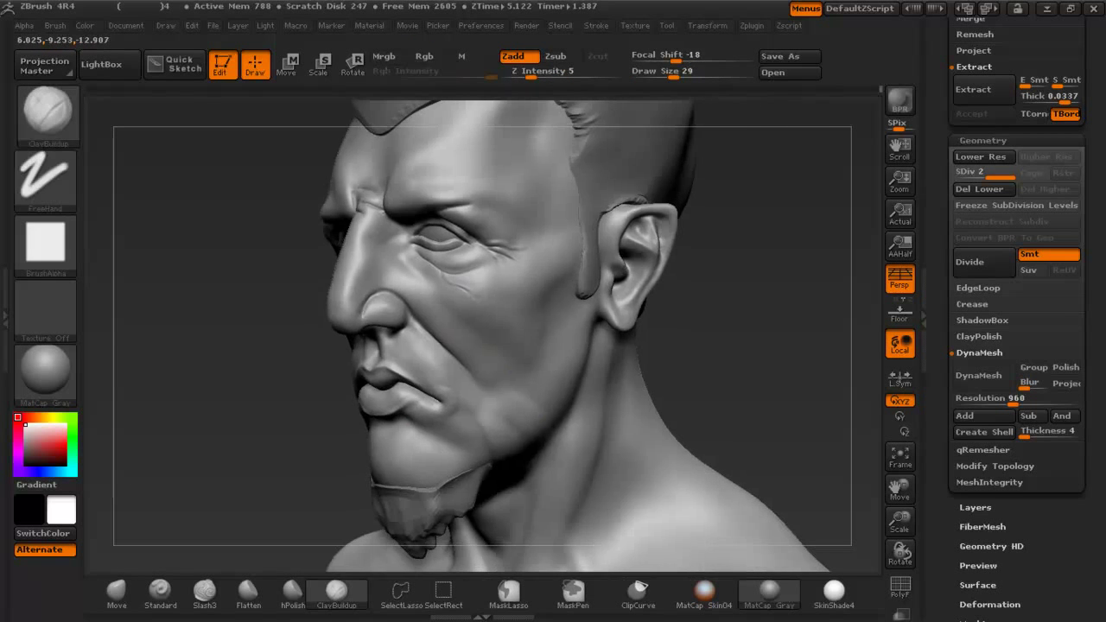
key(shift)
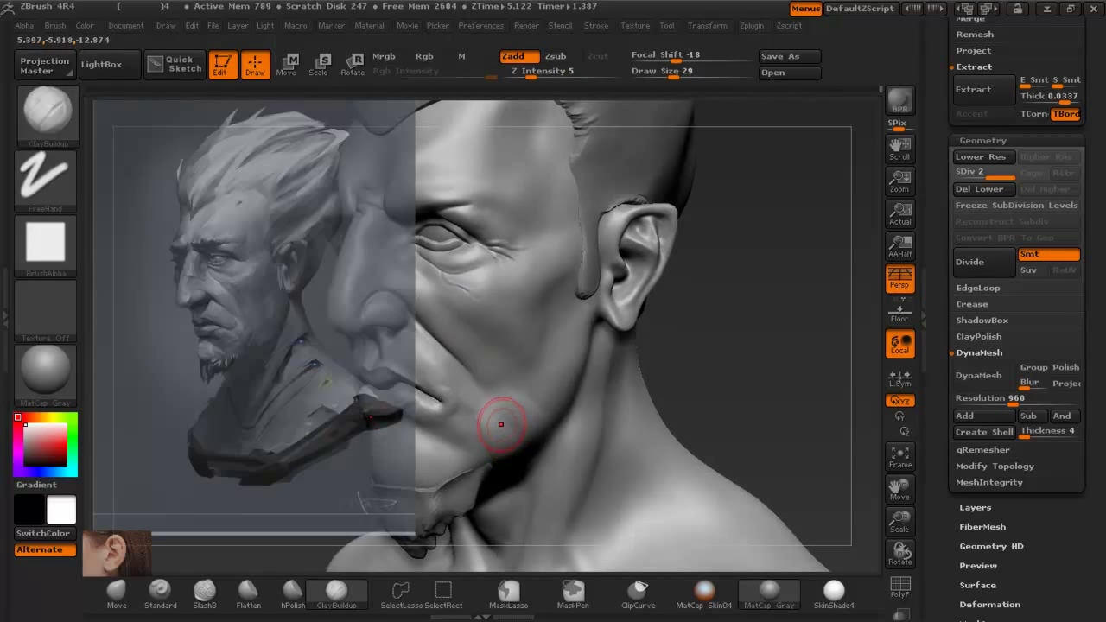
shift+drag(493, 420, 507, 412)
key(shift)
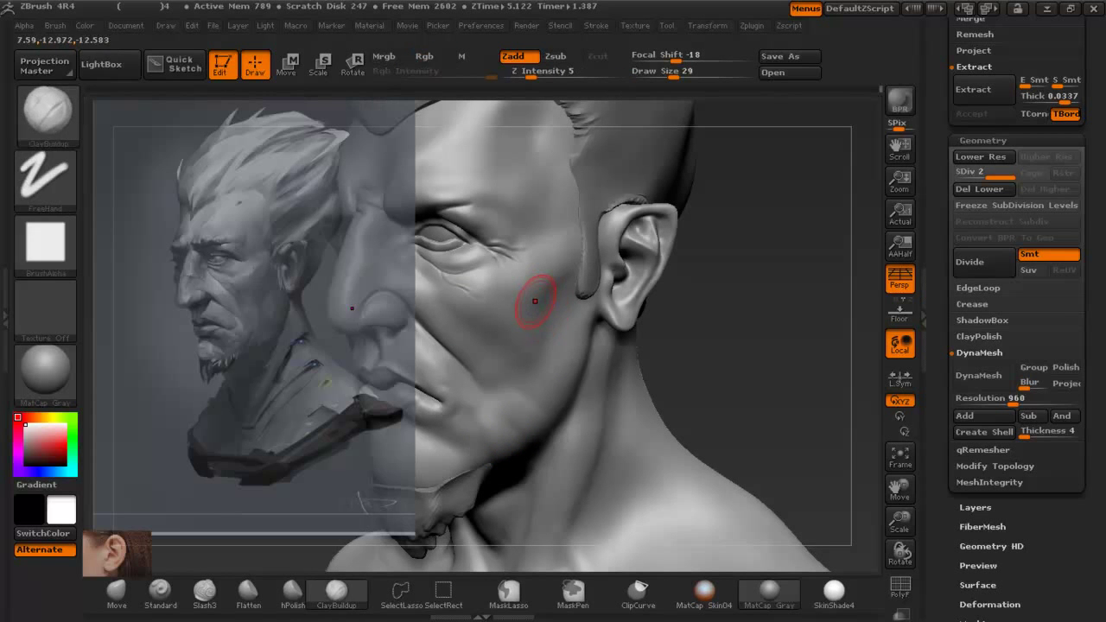
Hide the reference and build up diagonal folds on the cheek below the eye bag with ClayBuildup at draw size 23, smoothing them.
key(shift+z)
ctrl+right_drag(506, 212, 442, 280)
key(space)
drag(442, 280, 402, 312)
drag(372, 278, 434, 333)
key(shift)
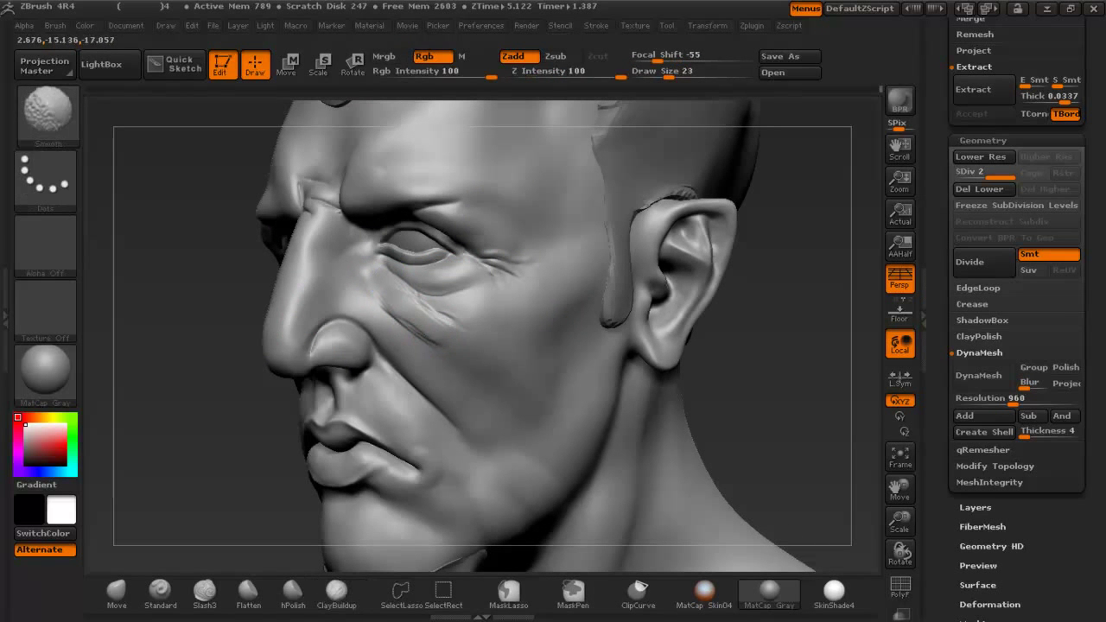
Show the concept reference, make it more opaque with SpotLight's Fade control, and hide it again.
mouse_move(449, 337)
ctrl+right_down()
mouse_move(445, 251)
mouse_move(544, 253)
mouse_move(536, 396)
ctrl+right_up()
key(shift+z)
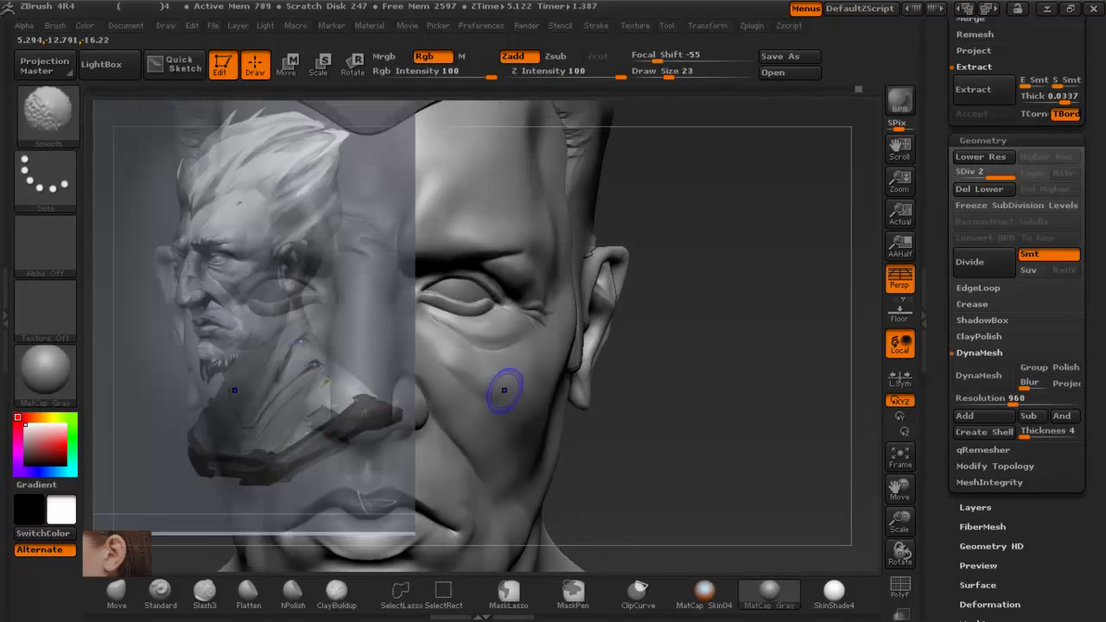
key(z)
drag(286, 416, 294, 443)
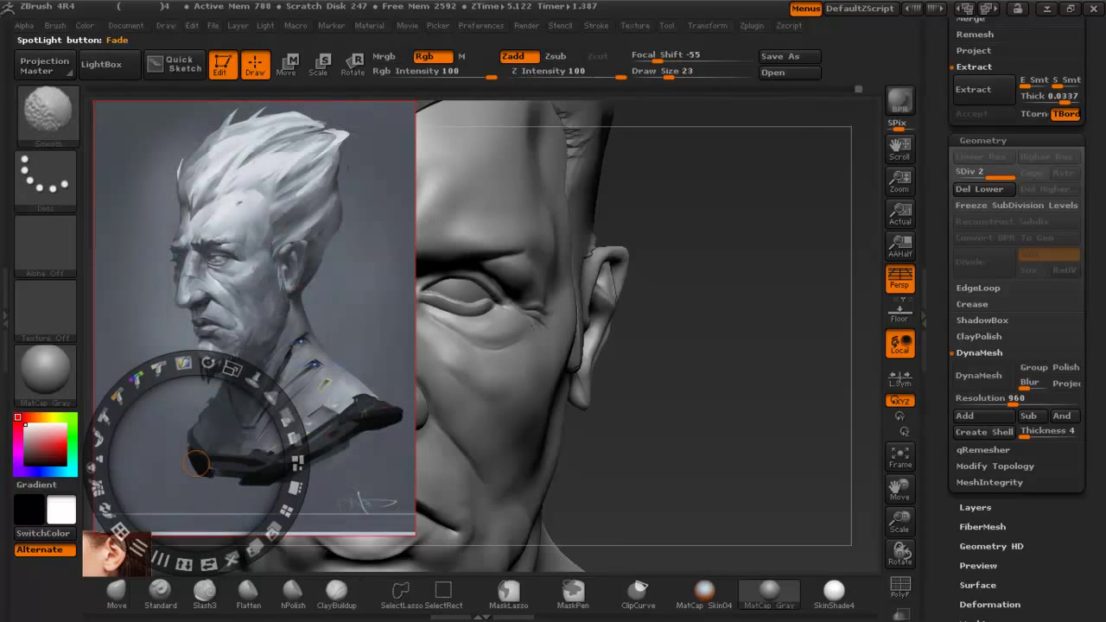
key(shift+z)
Build up the folds at the lower end of the nasolabial fold with ClayBuildup, smooth them, and check against the concept reference.
drag(760, 389, 639, 385)
alt+drag(790, 406, 760, 315)
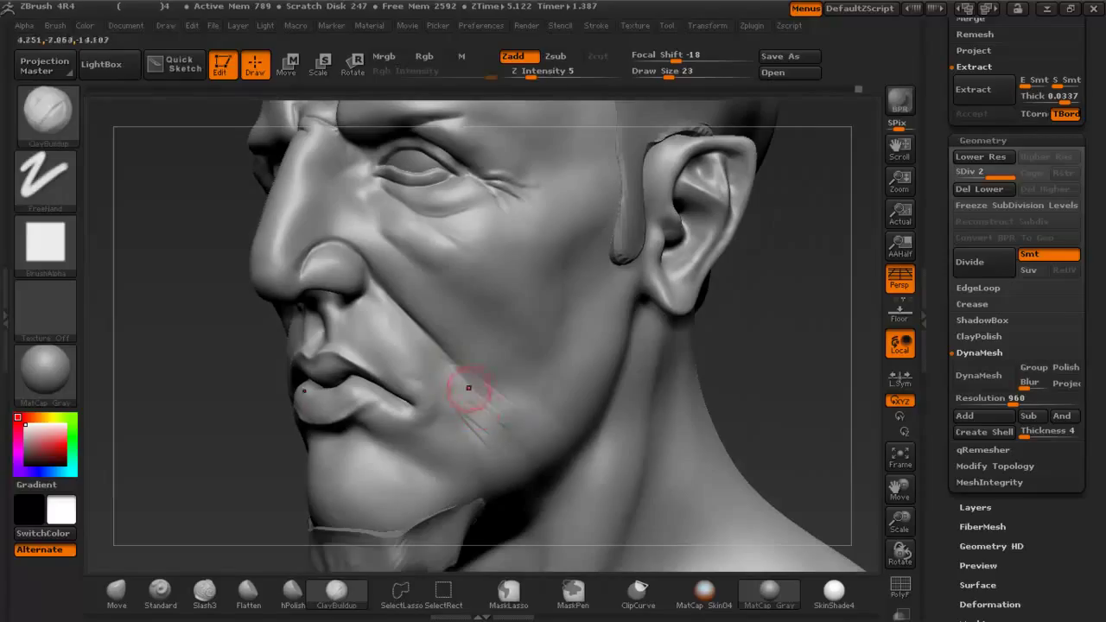
key(shift)
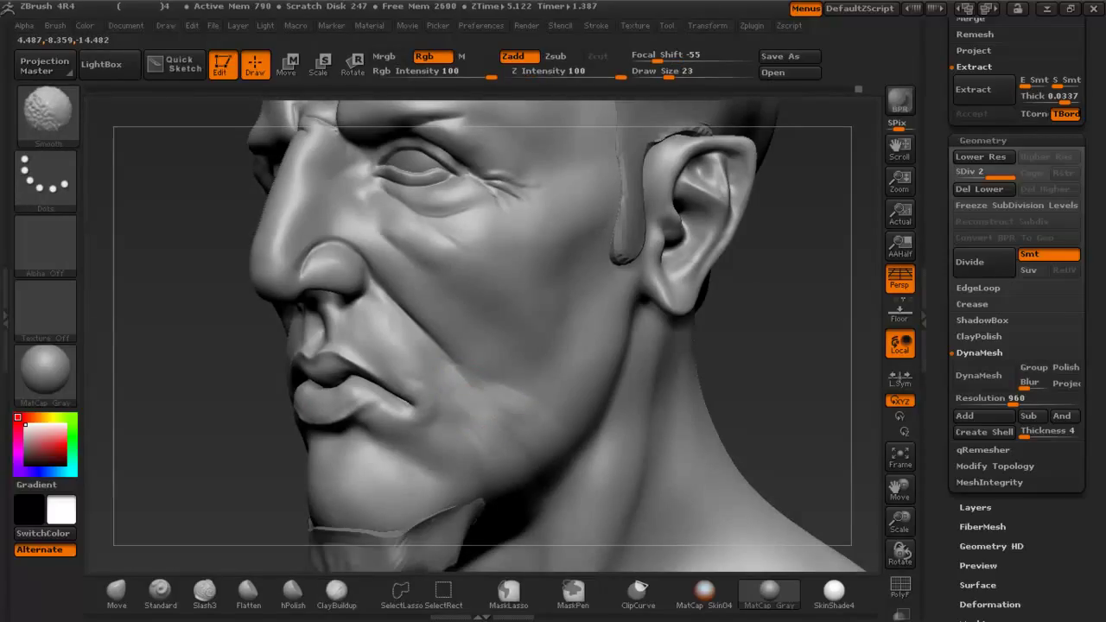
ctrl+right_drag(639, 432, 646, 337)
drag(646, 330, 659, 356)
ctrl+right_drag(658, 356, 662, 475)
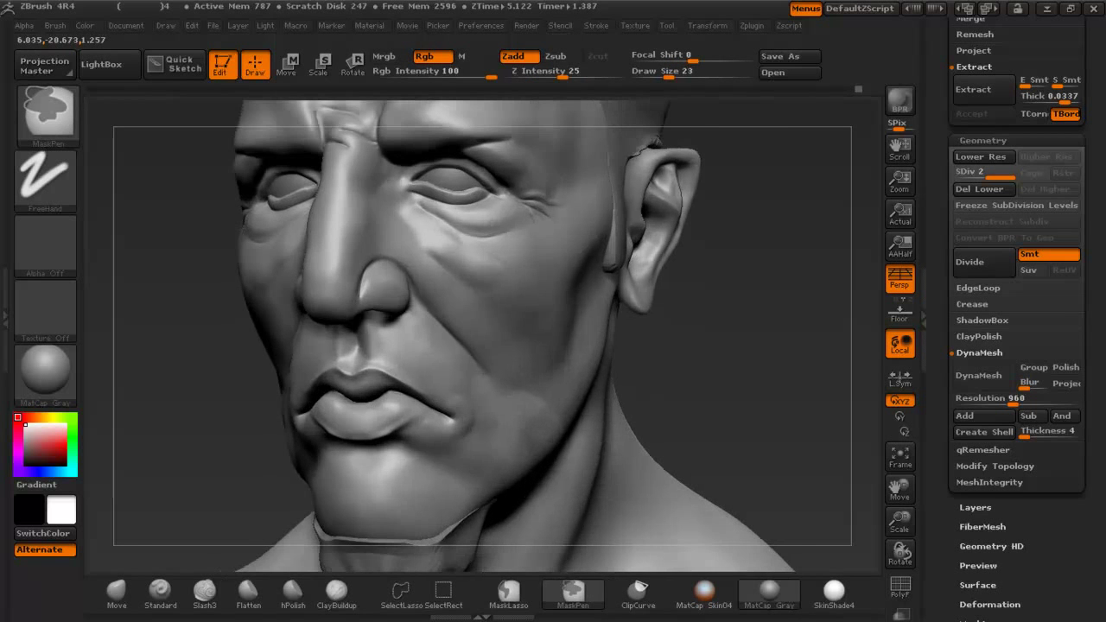
key(shift+z)
key(shift+z)
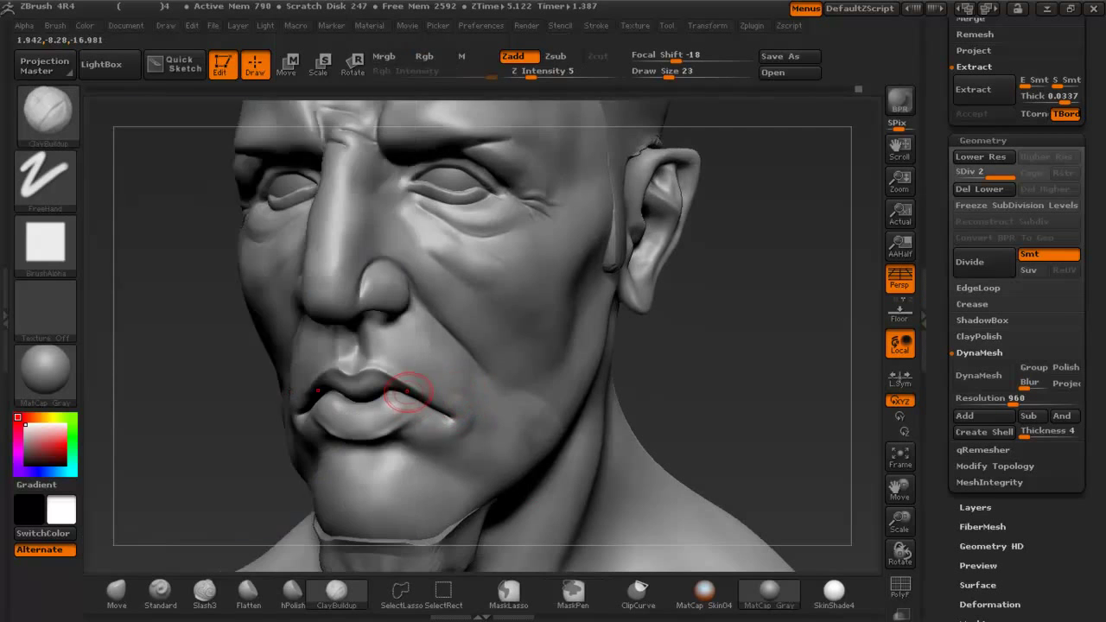
Smooth the chin and the area between the lower lip and the mouth corner.
right_drag(406, 388, 463, 363)
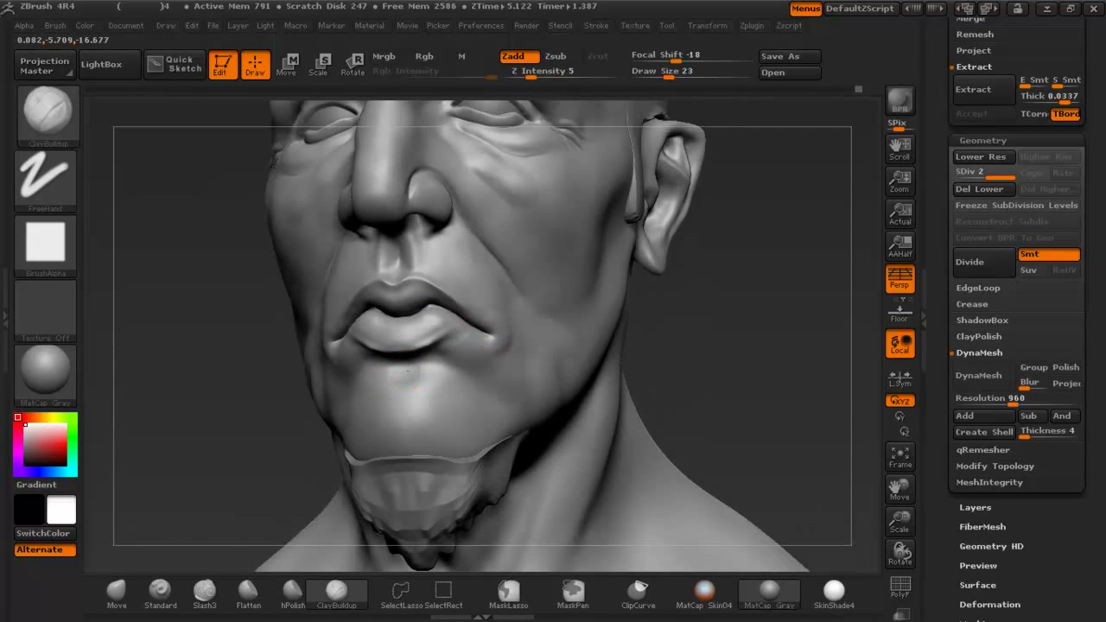
key(shift)
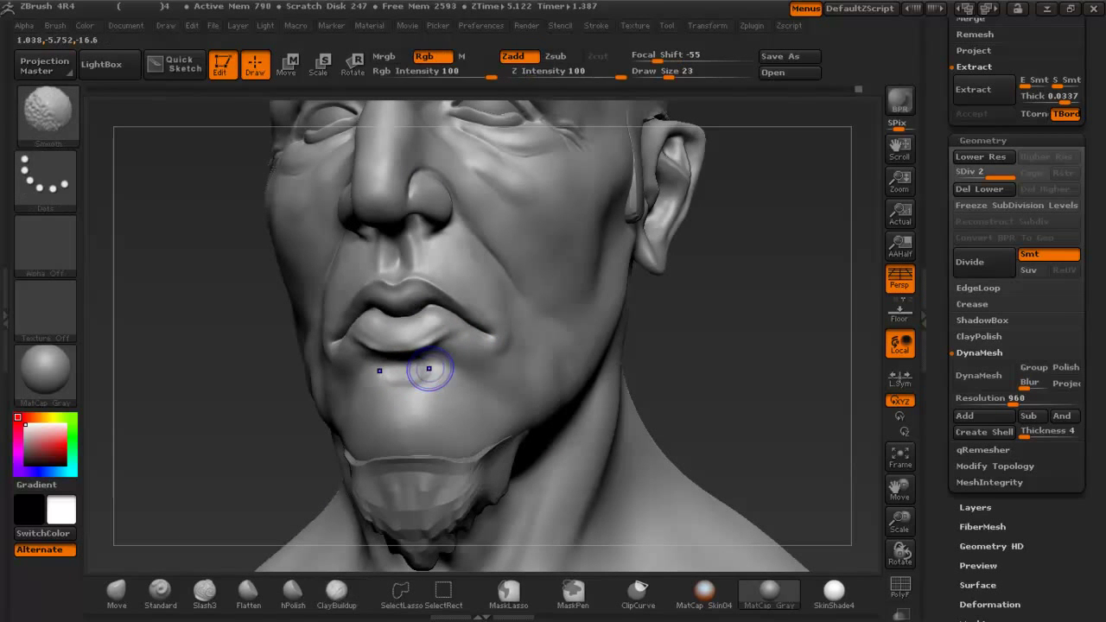
right_drag(494, 358, 439, 386)
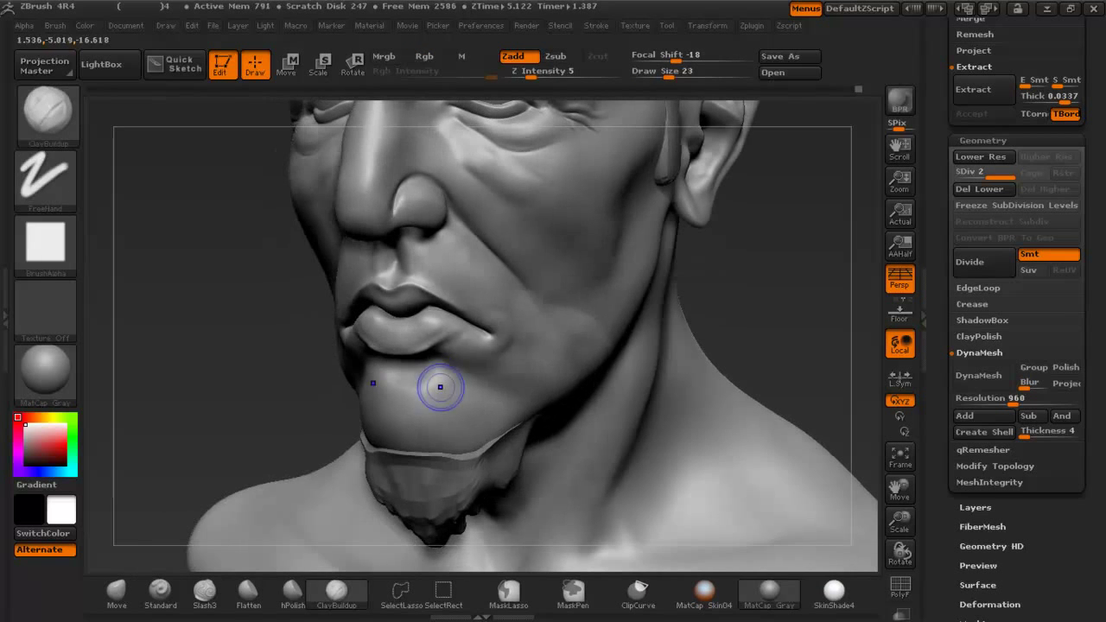
key(shift)
right_drag(553, 397, 574, 417)
key(shift)
Build up the cheek folds below the eye bag beside the nose with ClayBuildup at draw size 23, and smooth them.
ctrl+right_drag(607, 275, 494, 221)
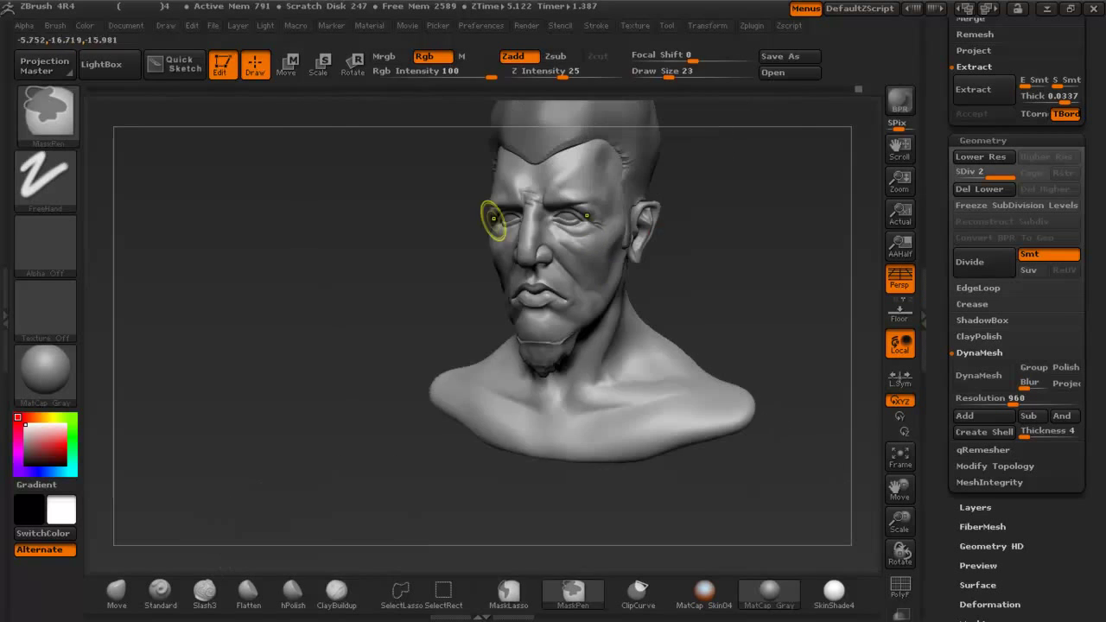
mouse_move(585, 182)
ctrl+right_down()
mouse_move(604, 250)
mouse_move(568, 354)
mouse_move(578, 422)
ctrl+right_up()
key(shift)
drag(550, 326, 607, 378)
mouse_move(529, 332)
mouse_down()
mouse_move(594, 399)
mouse_move(572, 358)
mouse_move(605, 399)
mouse_up()
key(shift)
mouse_move(538, 371)
mouse_down()
mouse_move(596, 406)
mouse_move(674, 420)
mouse_up()
mouse_move(674, 419)
ctrl+right_down()
mouse_move(667, 264)
mouse_move(663, 406)
ctrl+right_up()
shift+drag(560, 335, 583, 370)
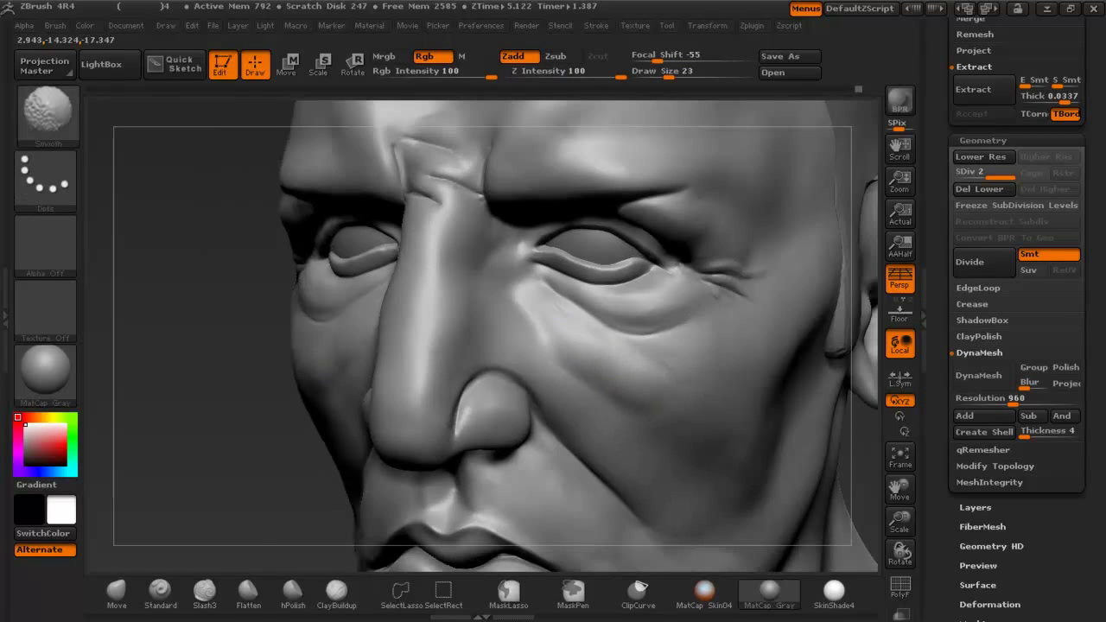
Examine the refined face from the front and in side view, including the whole head and the lower cheek.
mouse_move(584, 370)
ctrl+right_down()
mouse_move(584, 244)
mouse_move(432, 152)
ctrl+right_up()
mouse_move(678, 432)
ctrl+right_down()
mouse_move(678, 316)
mouse_move(630, 215)
mouse_move(643, 354)
ctrl+right_up()
mouse_move(704, 213)
alt+right_down()
mouse_move(705, 303)
mouse_move(673, 384)
alt+right_up()
shift+drag(527, 398, 527, 469)
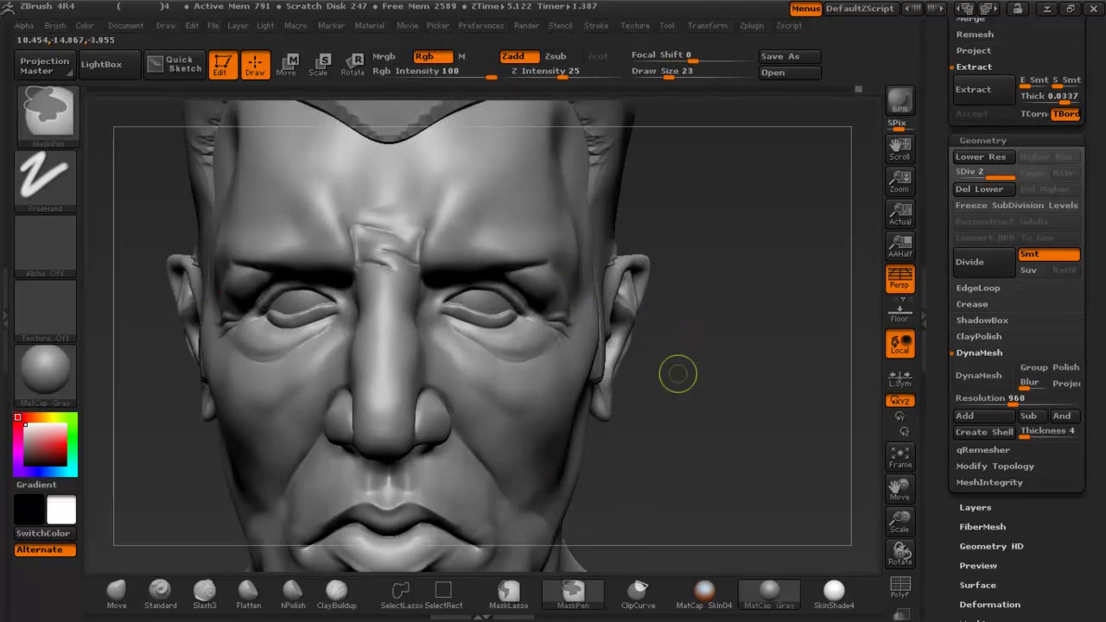
key(f)
right_drag(710, 352, 596, 354)
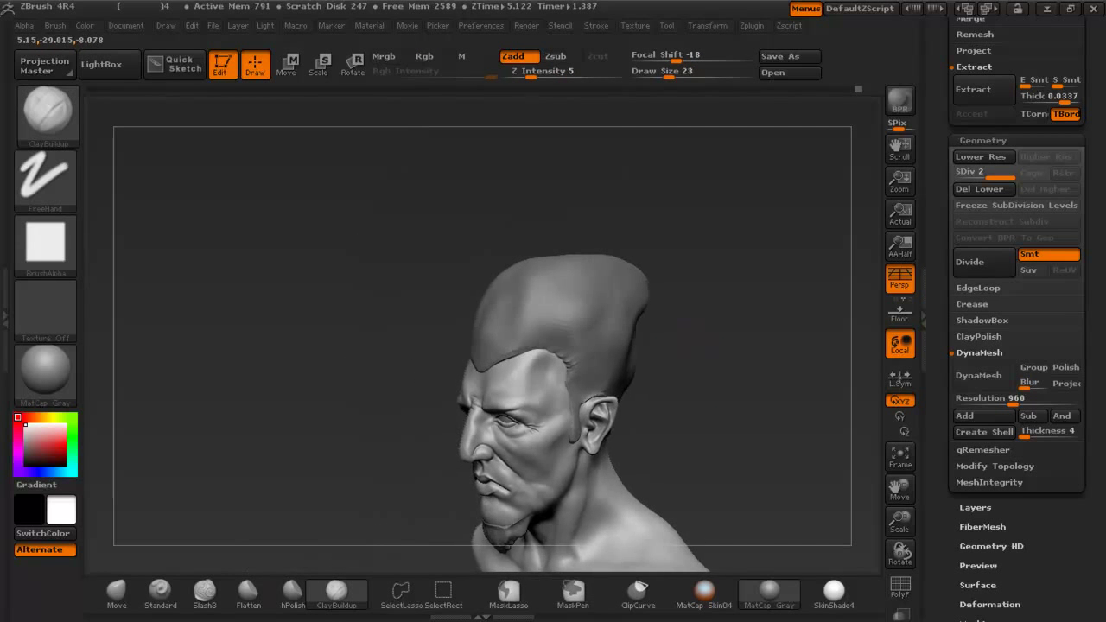
mouse_move(713, 439)
alt+right_down()
mouse_move(680, 283)
mouse_move(673, 410)
alt+right_up()
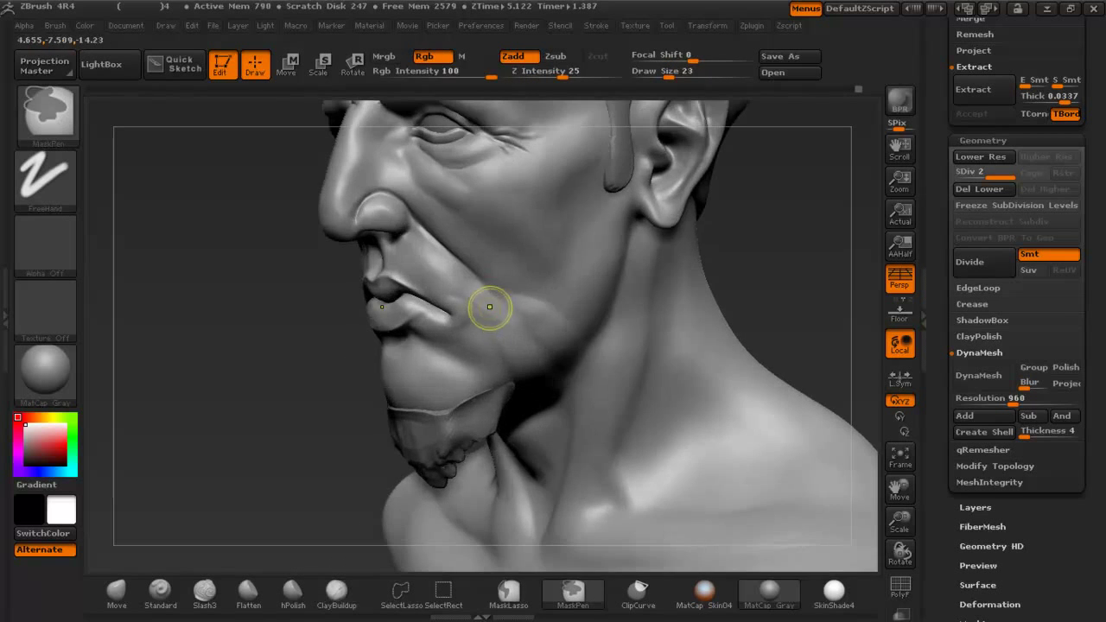
Try to build up the cheek fold beside the mouth corner with ClayBuildup, and undo the stroke.
mouse_move(480, 267)
mouse_down()
mouse_move(556, 321)
mouse_move(519, 318)
mouse_up()
key(ctrl+z)
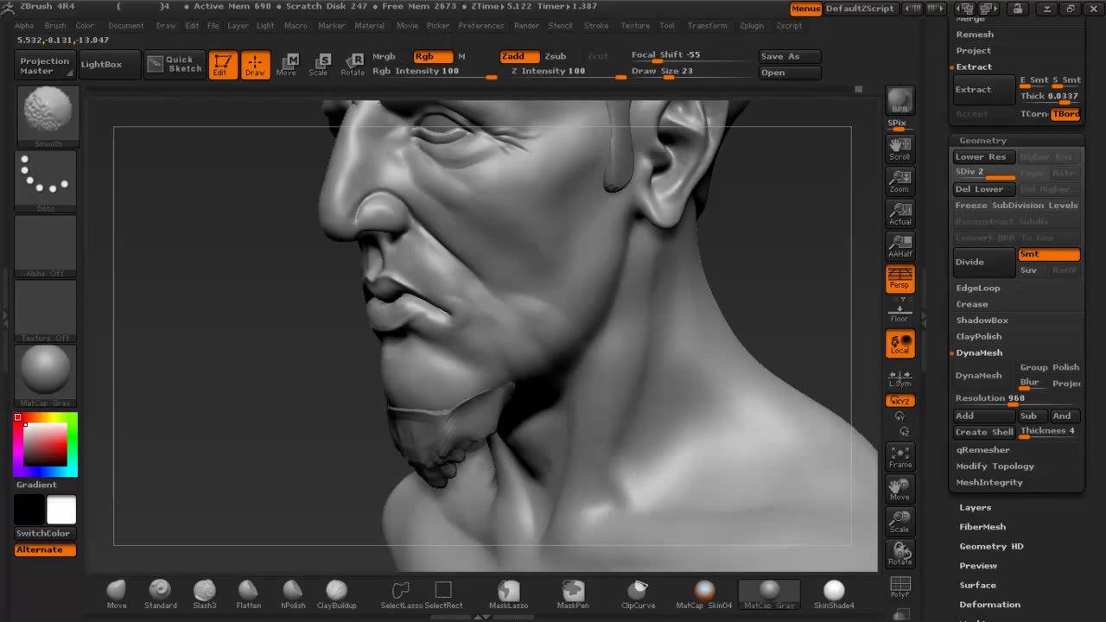
alt+right_drag(517, 318, 560, 516)
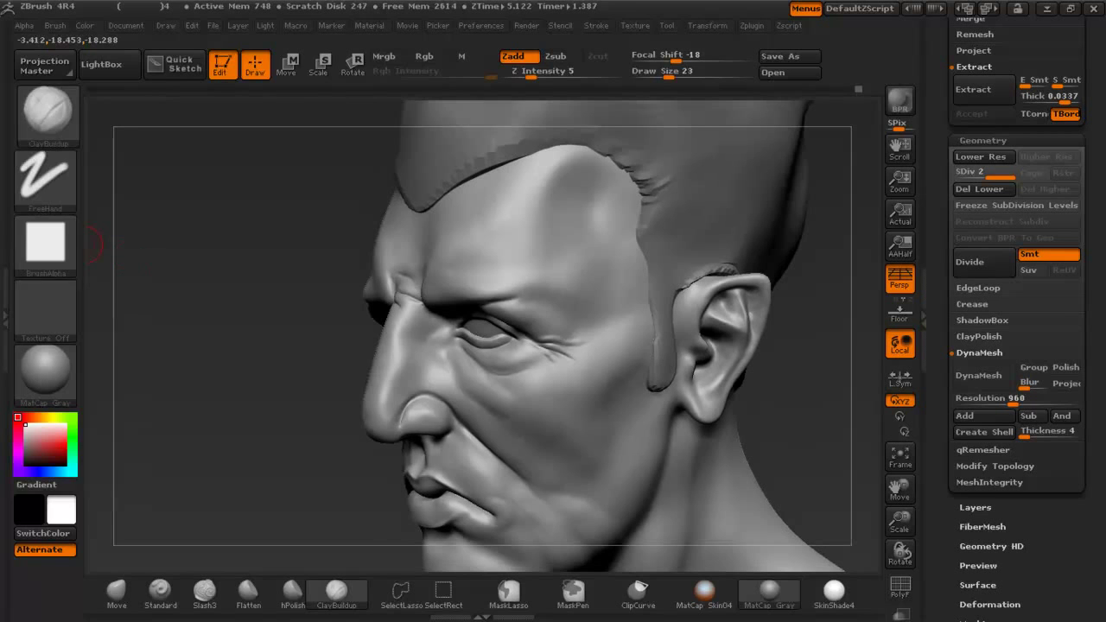
Set up the Standard brush with the Spray stroke and Alpha 07.
click(4, 298)
click(183, 319)
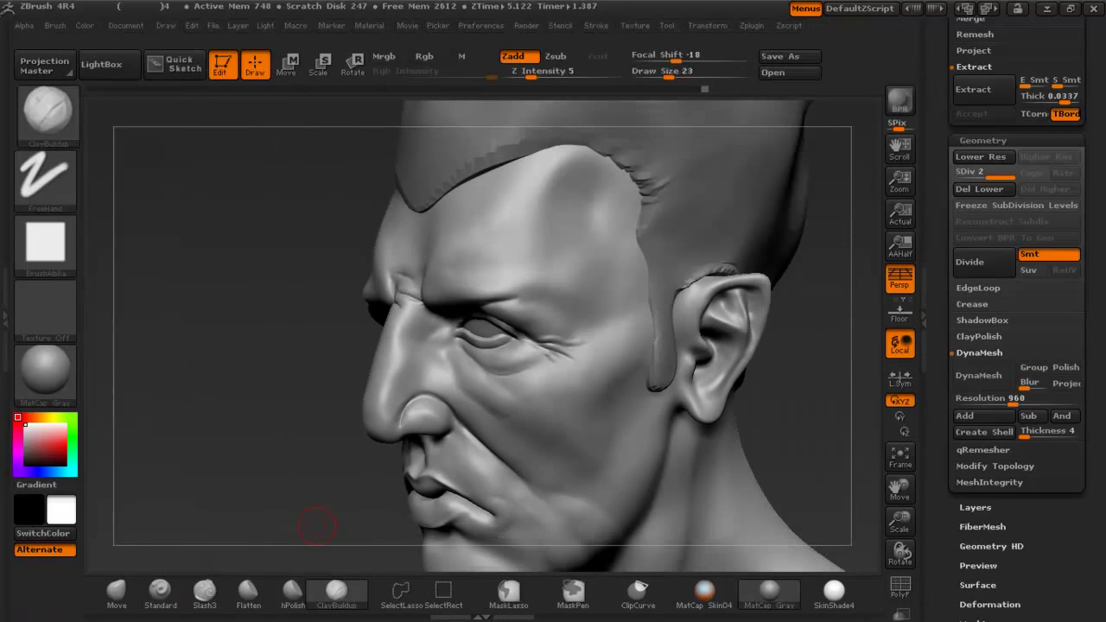
click(161, 593)
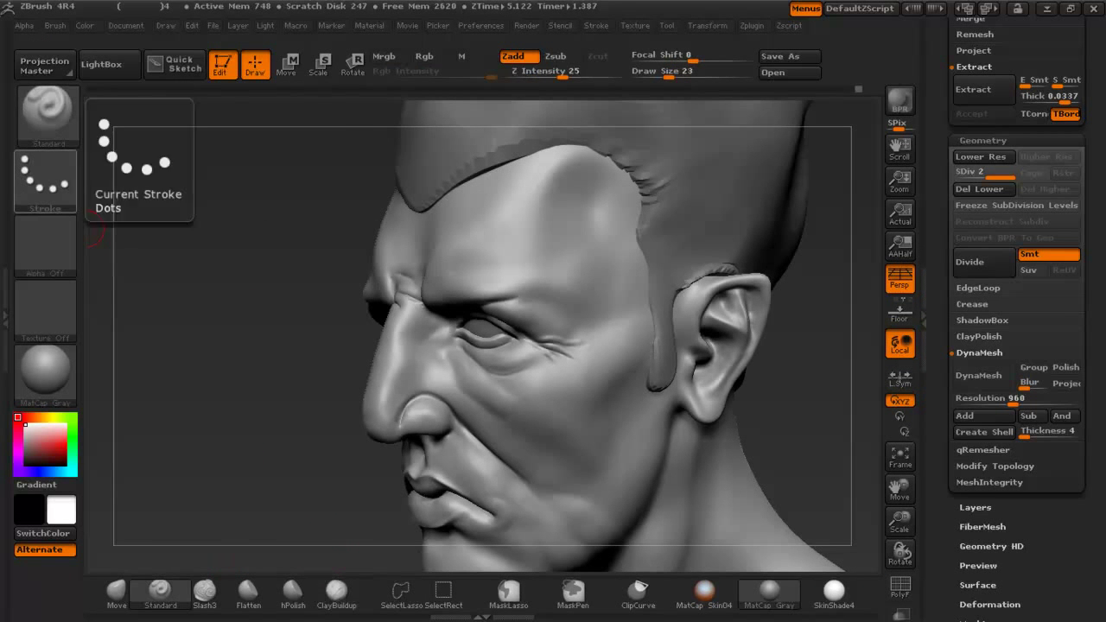
click(45, 180)
click(390, 196)
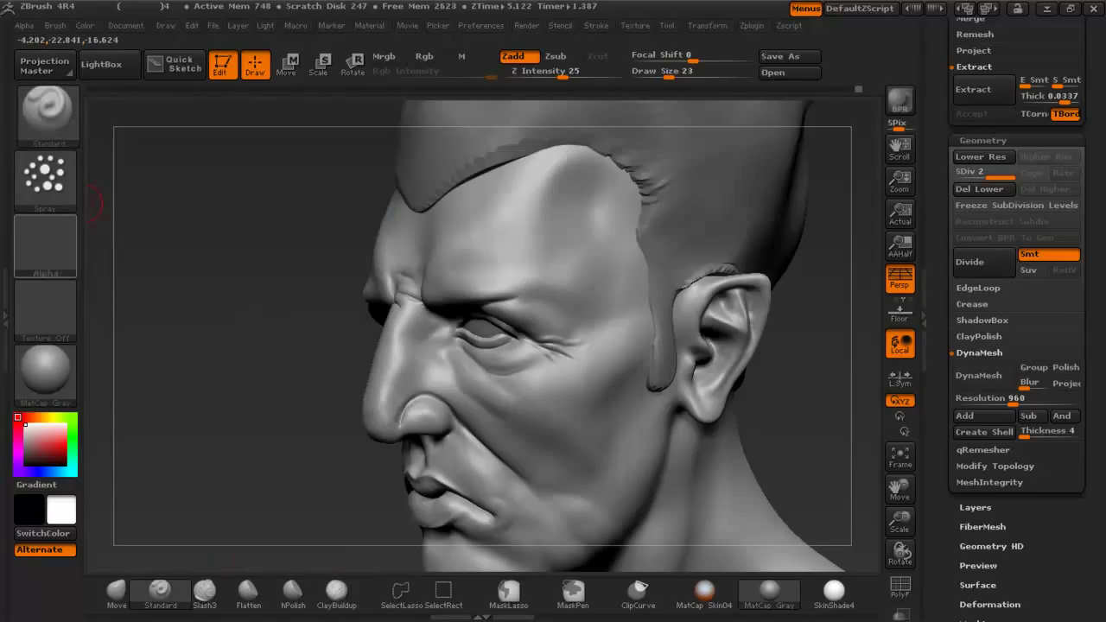
click(45, 246)
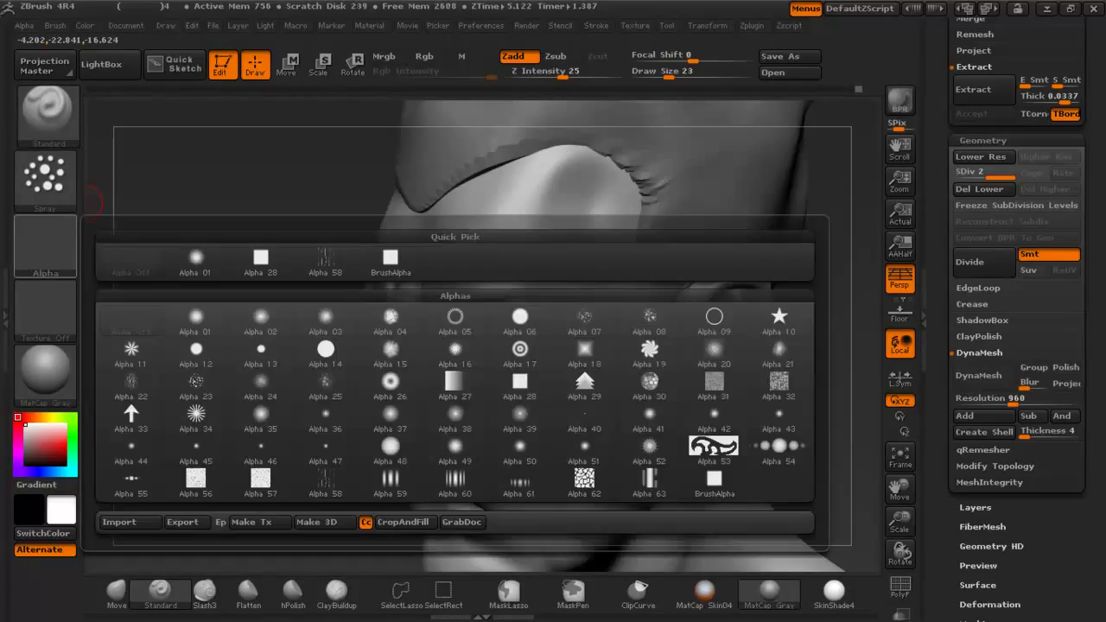
click(584, 323)
Spray fine skin texture across the forehead at Z intensity 6 and draw size 38, undoing unwanted strokes.
drag(554, 175, 570, 250)
key(ctrl+z)
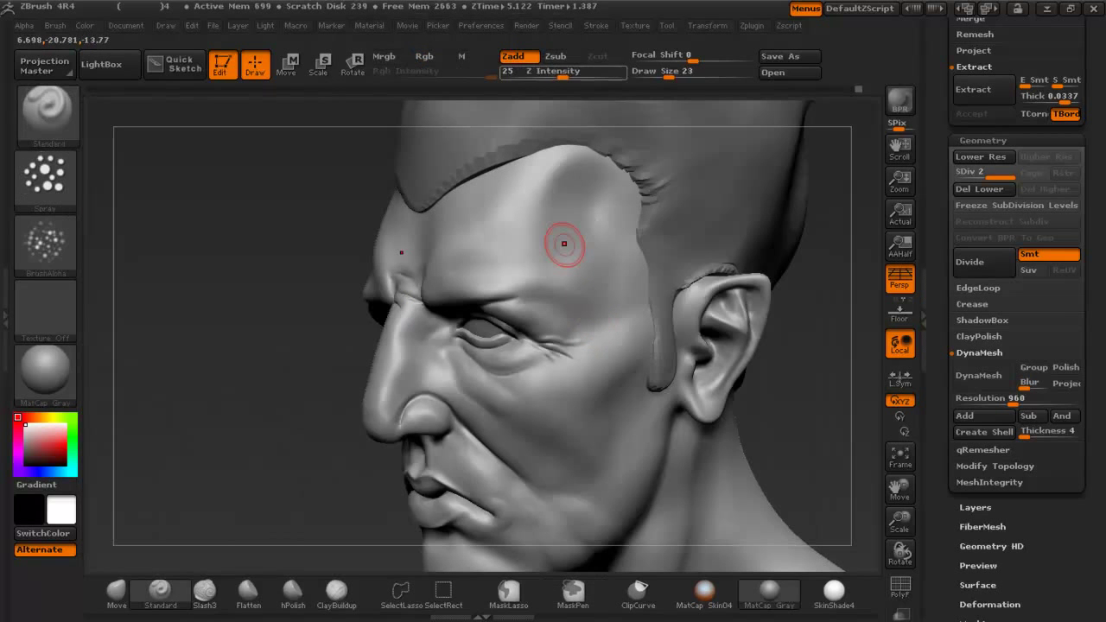
key(space)
drag(577, 228, 588, 228)
mouse_move(553, 176)
mouse_down()
mouse_move(557, 238)
mouse_move(469, 242)
mouse_up()
drag(302, 251, 380, 244)
key(ctrl+z)
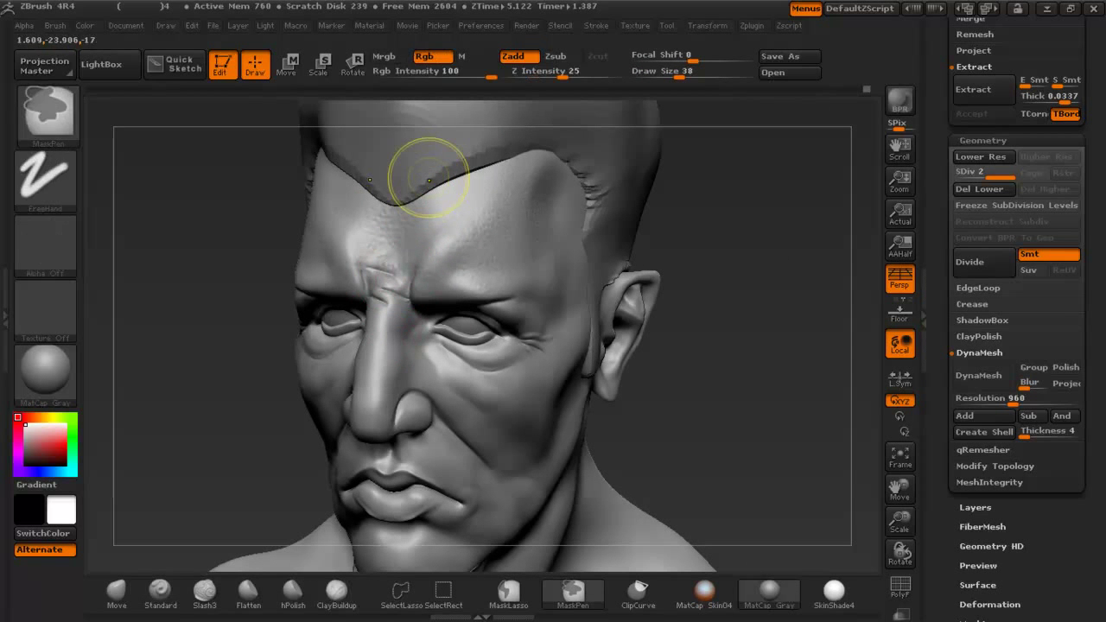
Spray fine skin texture over the nose and inner cheek at draw size 22.
key(space)
drag(455, 220, 444, 220)
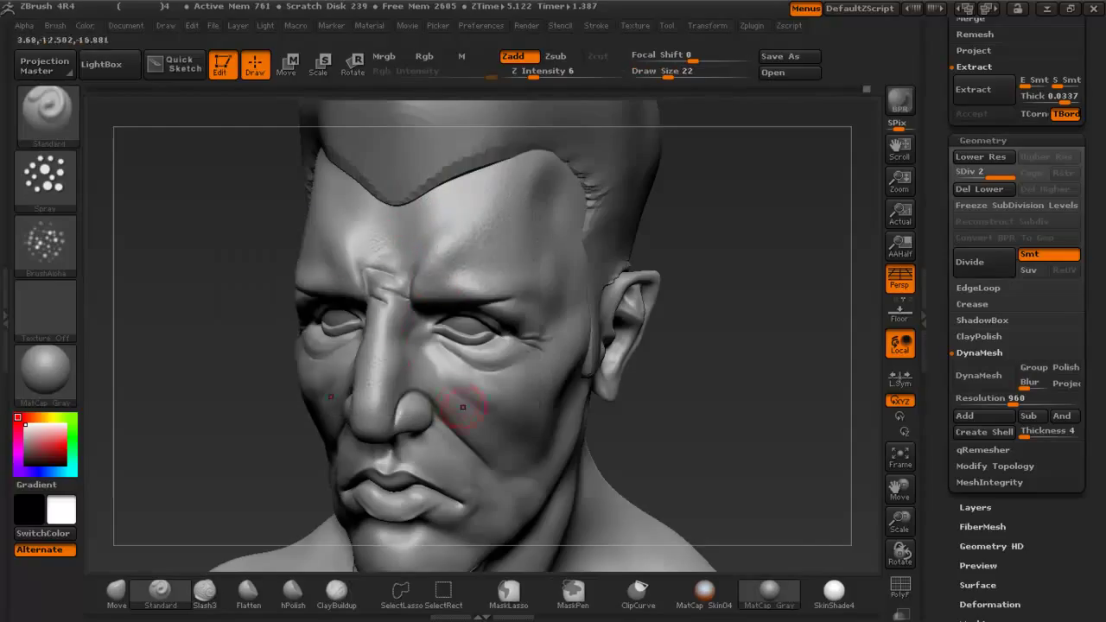
right_drag(463, 406, 388, 408)
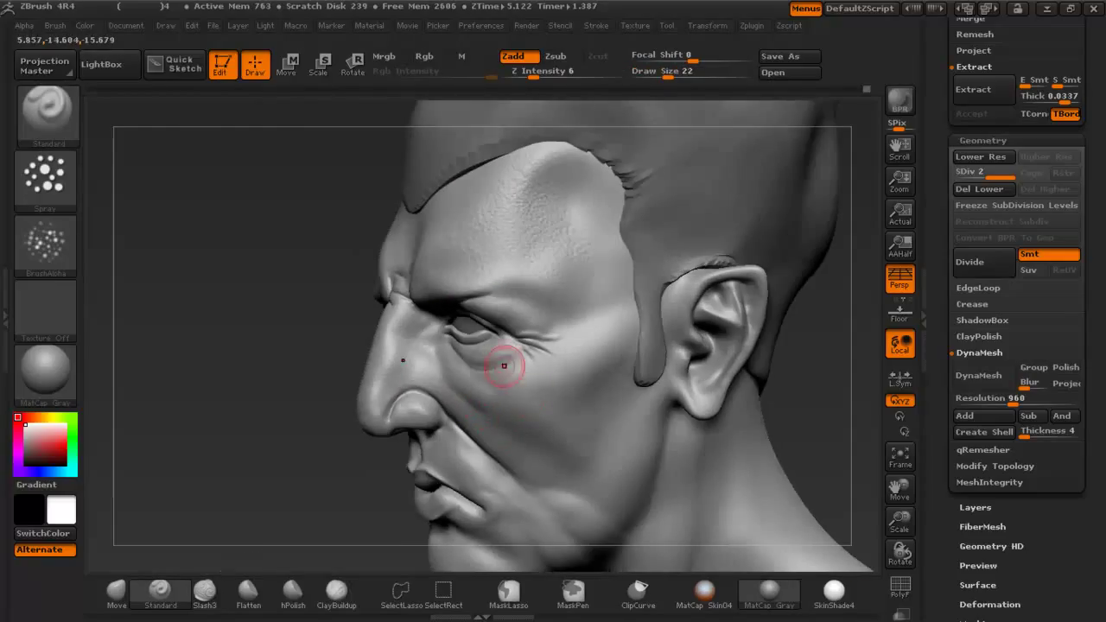
Spray skin texture over the temple, cheek, jaw and chin at draw size 38 and Z intensity 6.
key(space)
drag(593, 223, 605, 222)
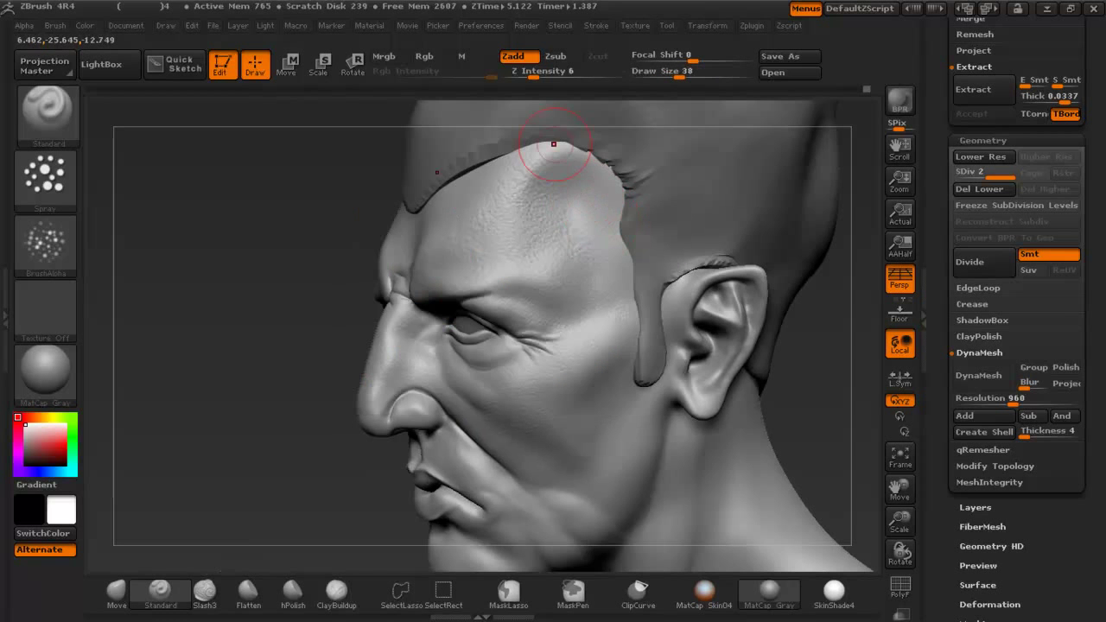
mouse_move(590, 432)
alt+right_down()
mouse_move(601, 429)
mouse_move(600, 277)
alt+right_up()
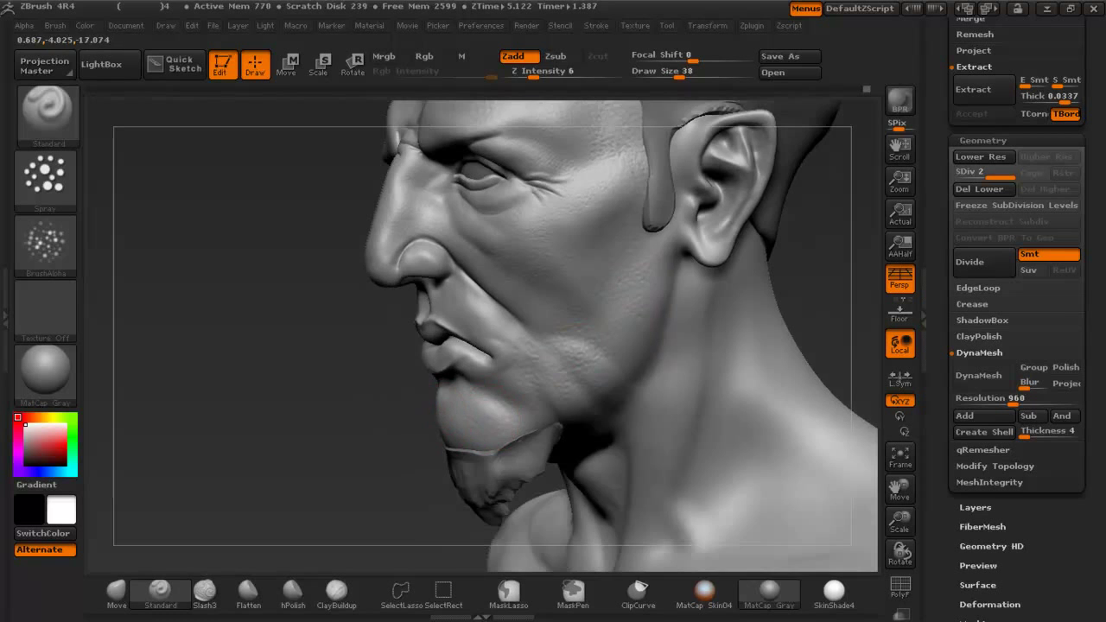
right_drag(377, 304, 451, 303)
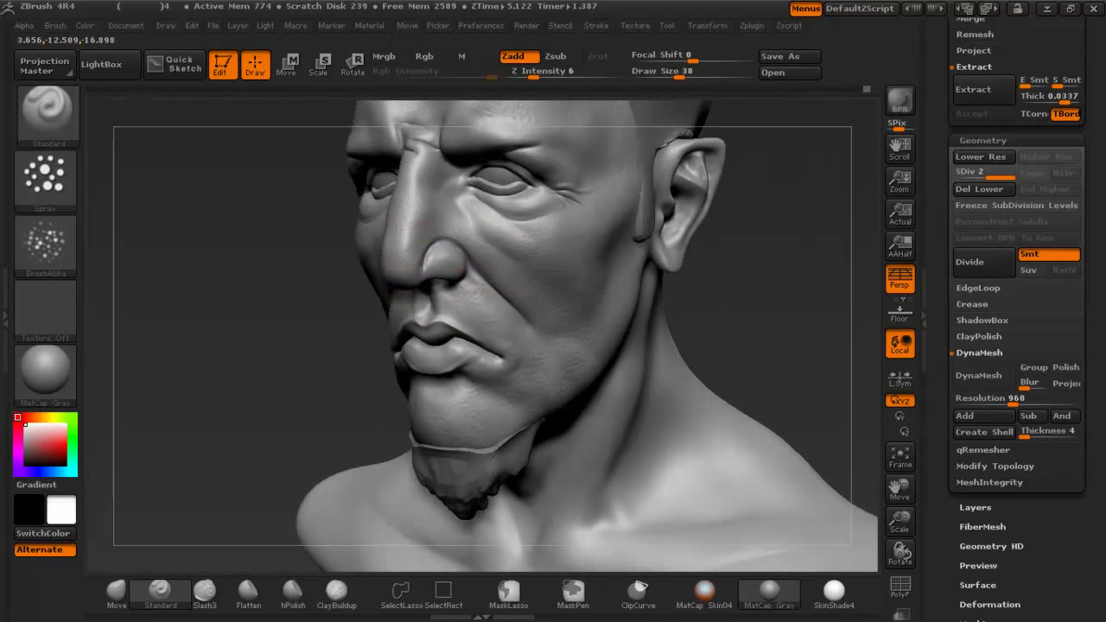
right_drag(659, 340, 580, 338)
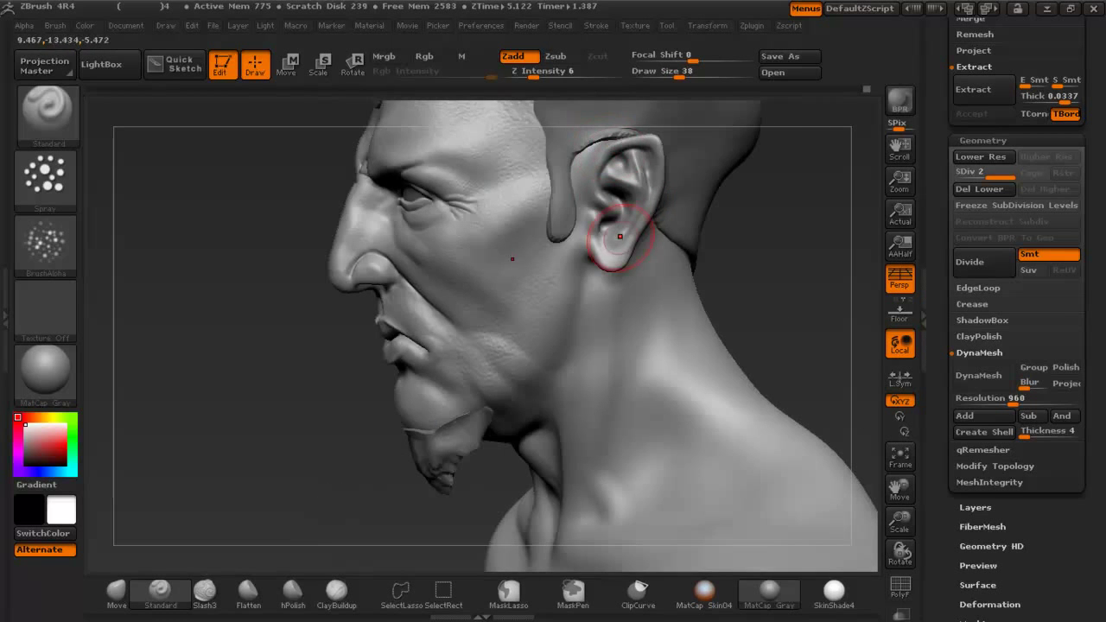
Spray skin texture over the front and sides of the neck at draw size 38.
mouse_move(655, 451)
ctrl+right_down()
mouse_move(618, 416)
mouse_move(631, 366)
mouse_move(731, 361)
ctrl+right_up()
alt+right_drag(622, 259, 605, 169)
right_drag(562, 373, 555, 322)
right_drag(608, 413, 600, 386)
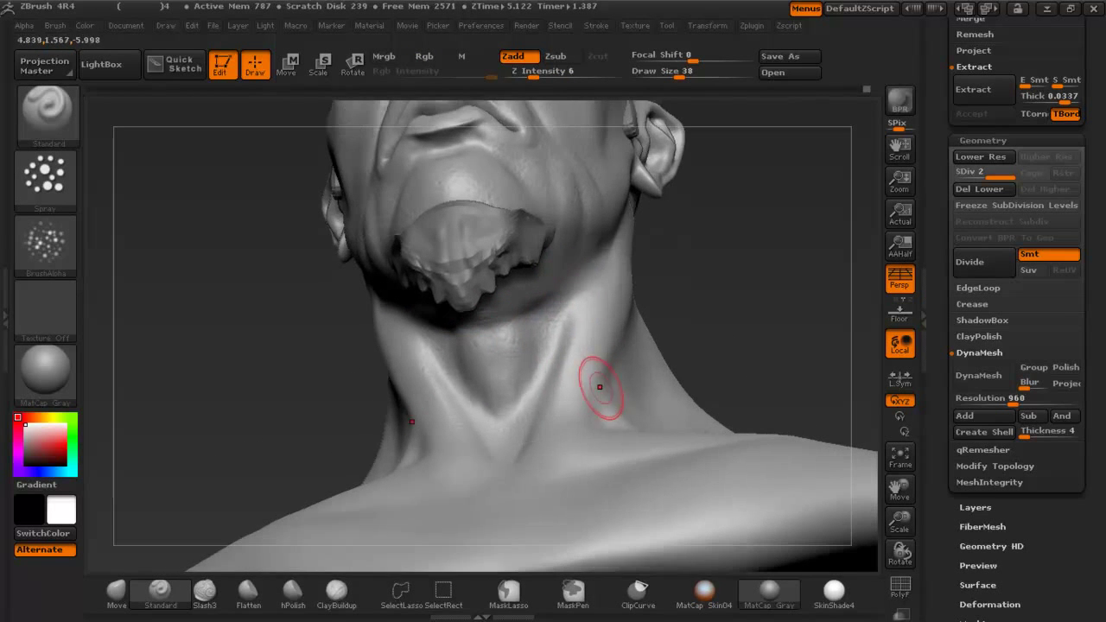
mouse_move(670, 409)
right_down()
mouse_move(534, 432)
mouse_move(496, 414)
right_up()
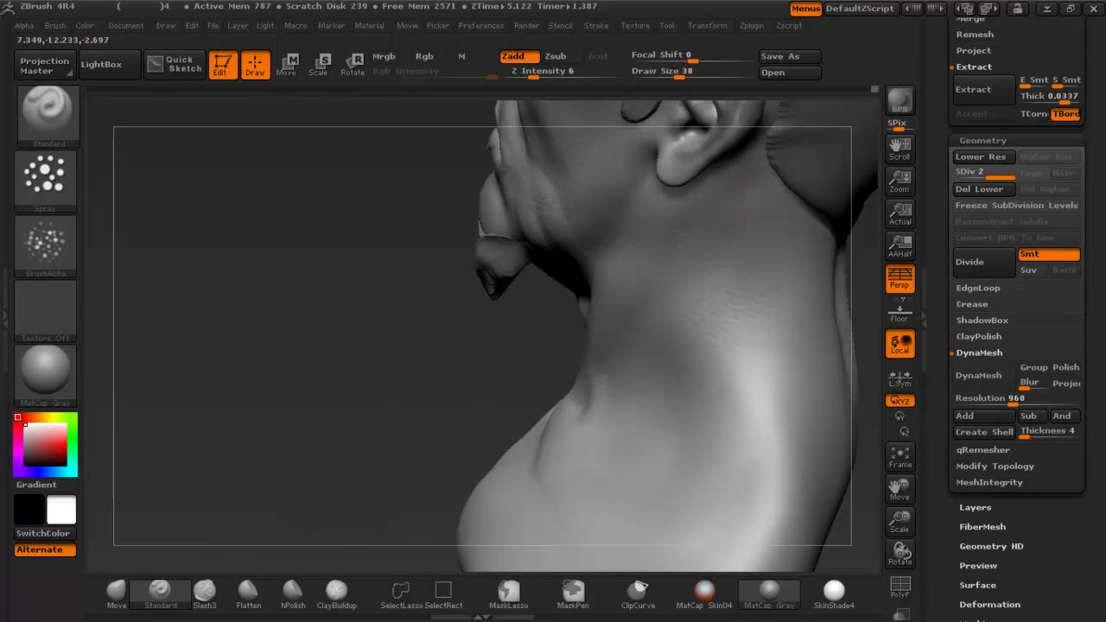
mouse_move(744, 361)
right_down()
mouse_move(666, 382)
mouse_move(663, 356)
mouse_move(543, 342)
right_up()
right_drag(508, 308, 618, 280)
mouse_move(596, 208)
alt+right_down()
mouse_move(584, 307)
mouse_move(574, 302)
mouse_move(587, 333)
alt+right_up()
right_drag(545, 375, 700, 389)
alt+right_drag(668, 319, 758, 408)
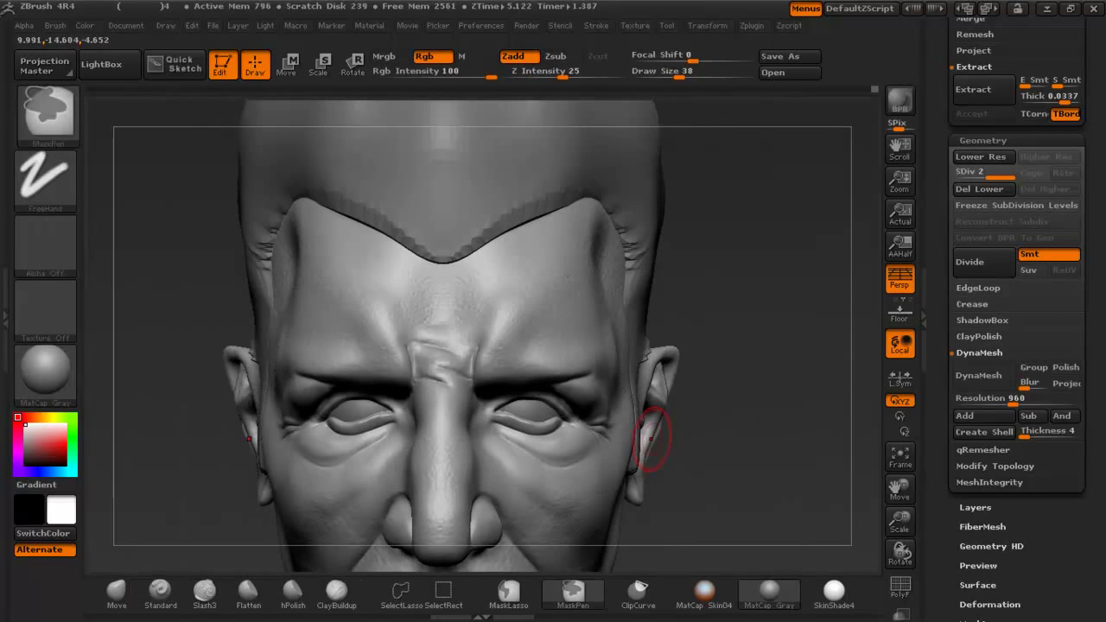
Try to cut horizontal wrinkles across the forehead with the Slash3 brush at draw sizes 17 and 10, and undo them.
click(205, 595)
key(space)
drag(442, 297, 430, 296)
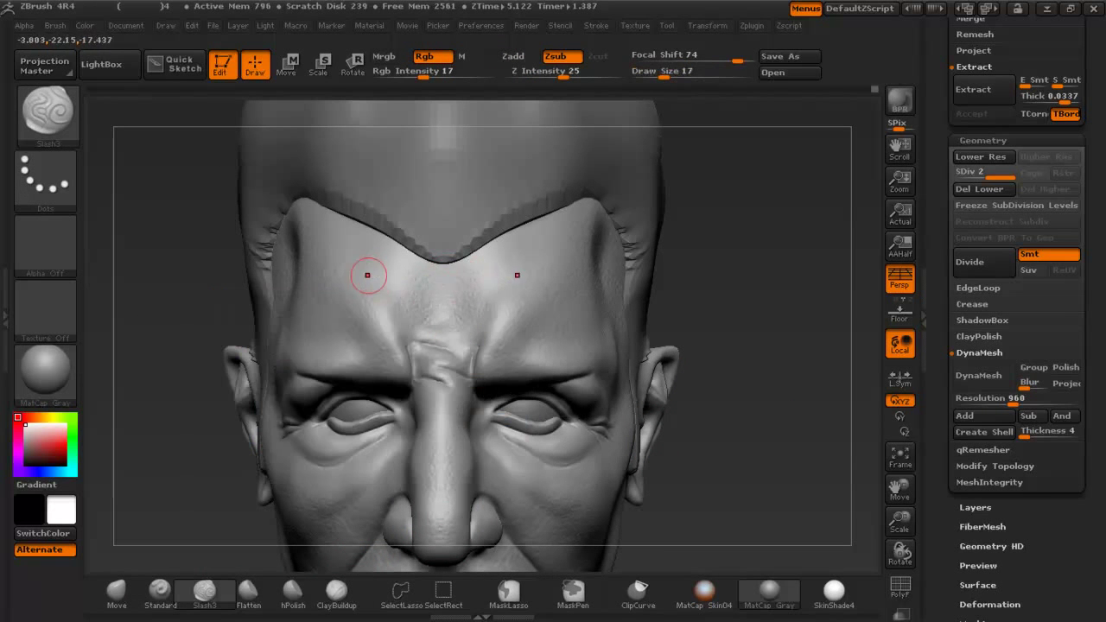
drag(369, 274, 443, 277)
drag(350, 294, 442, 295)
key(ctrl+z)
key(space)
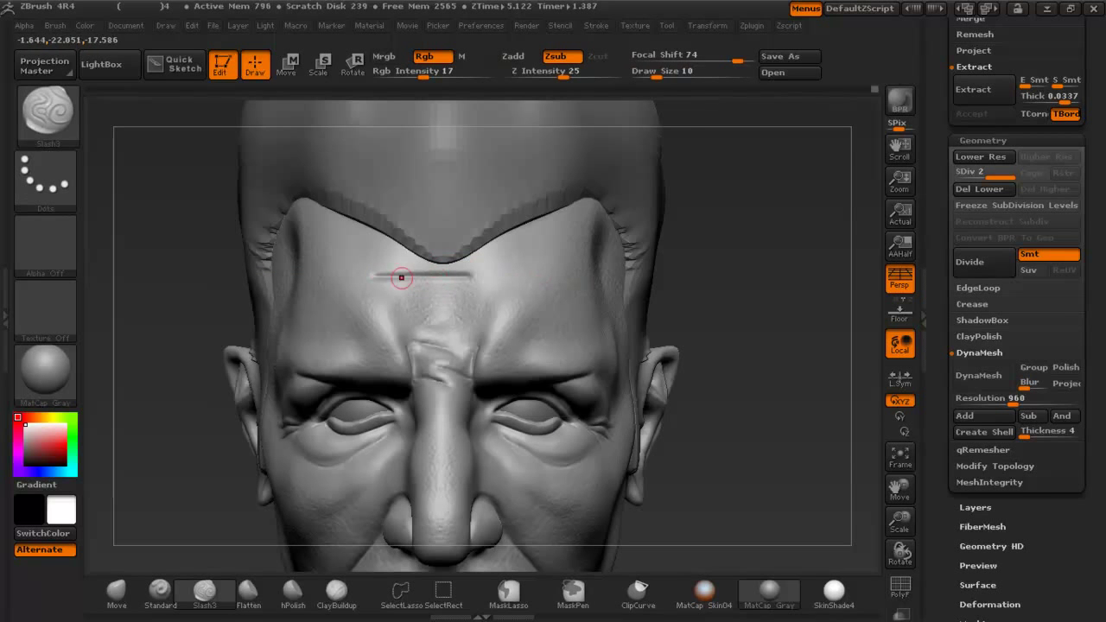
drag(395, 290, 558, 276)
ctrl+right_drag(523, 298, 326, 243)
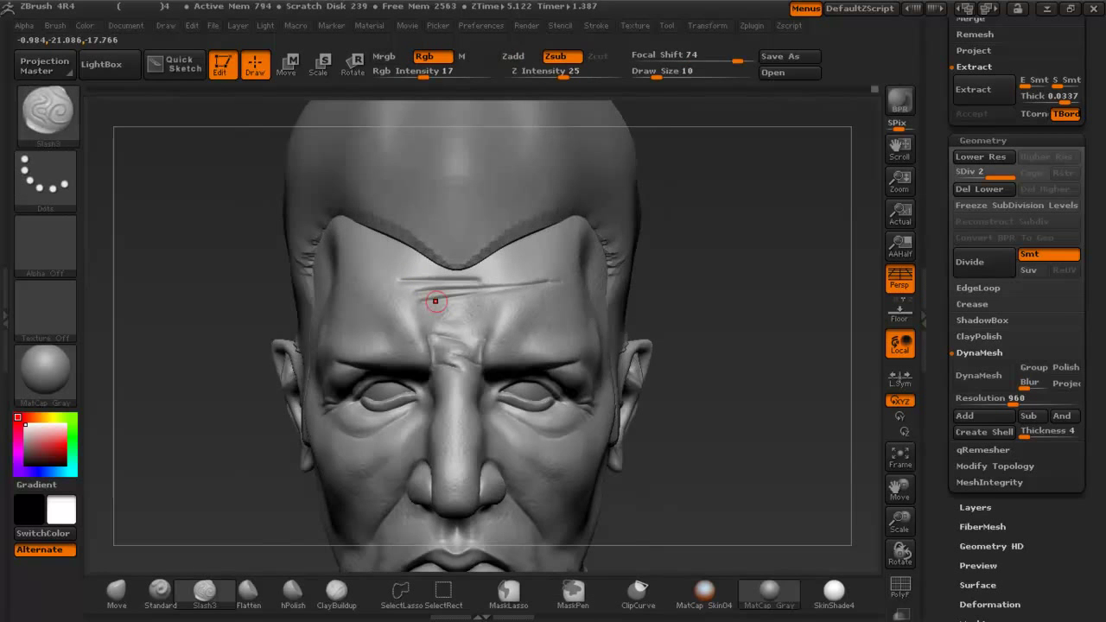
key(ctrl)
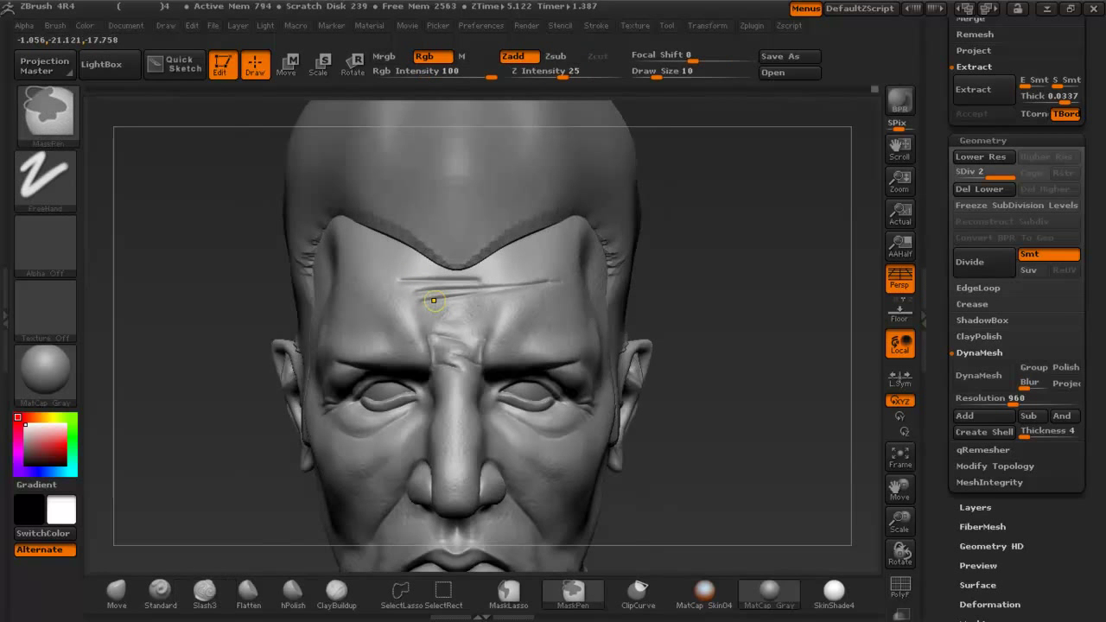
key(ctrl+z)
Load a Leathery Skin alpha from LightBox into the Standard brush and set its stroke to DragRect.
ctrl+right_drag(702, 400, 717, 484)
click(106, 66)
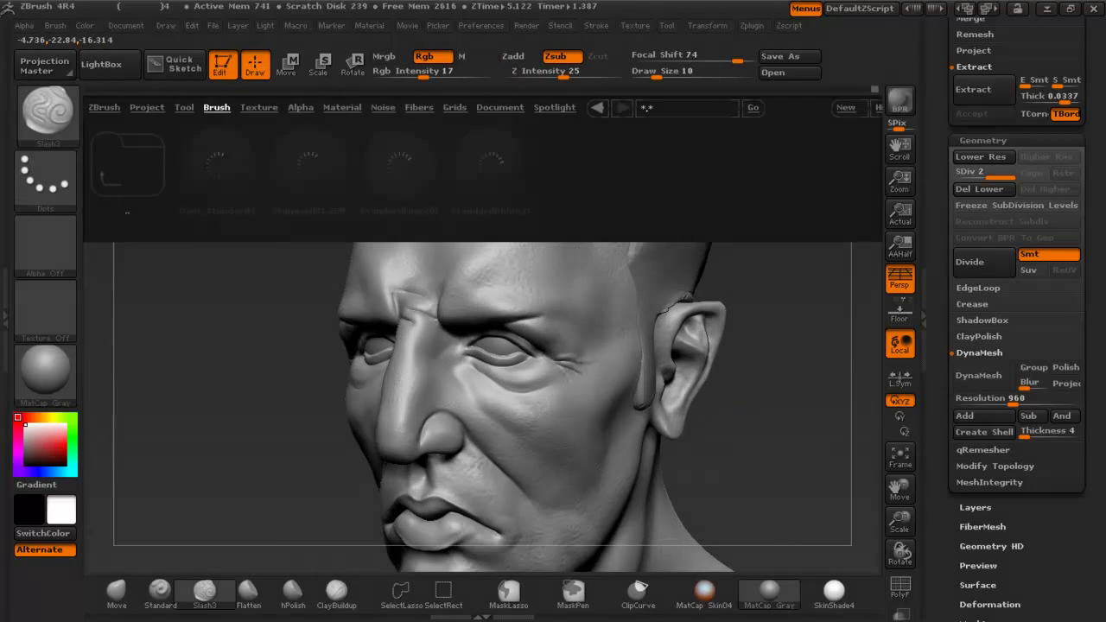
click(160, 593)
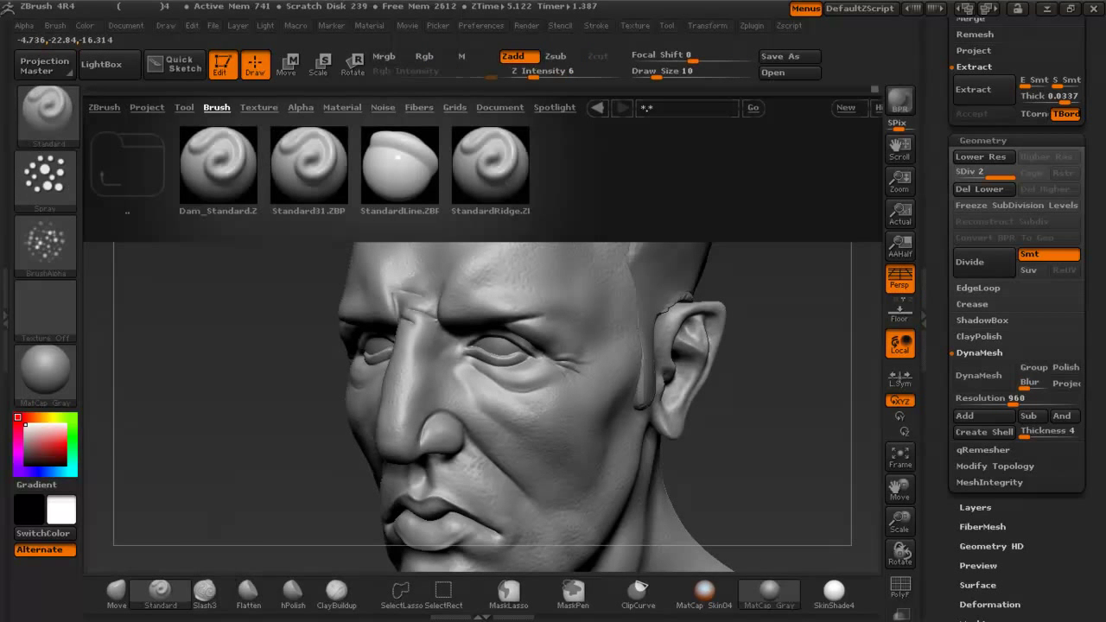
click(301, 108)
drag(489, 166, 163, 166)
double_click(343, 166)
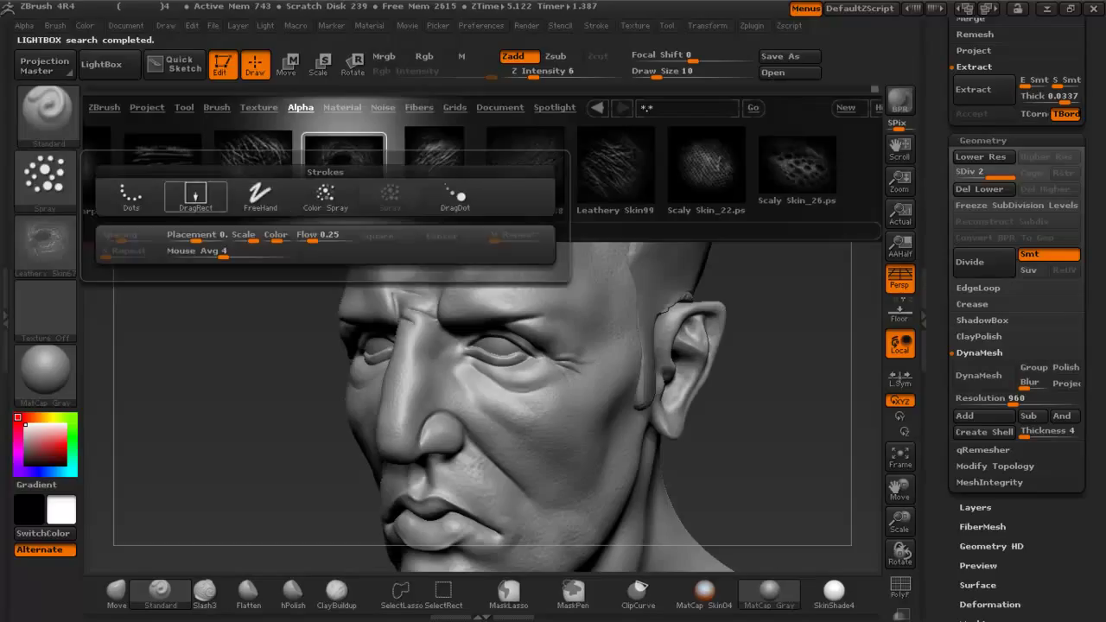
click(195, 195)
click(101, 64)
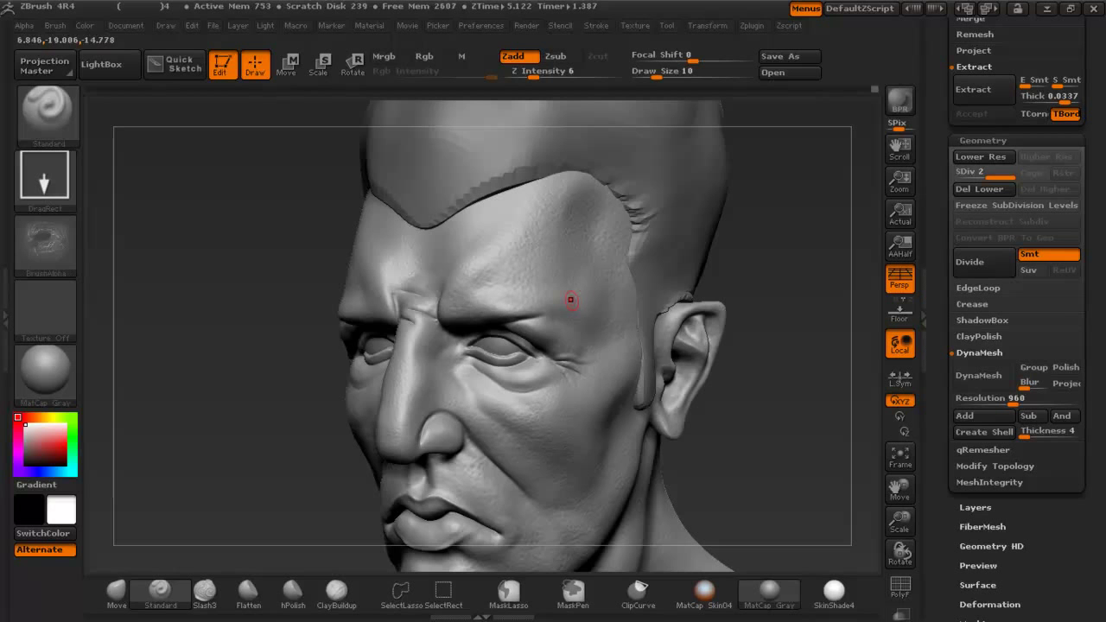
Raise the Z intensity to 17 and stamp leathery skin wrinkles around the eye.
click(556, 74)
click(554, 75)
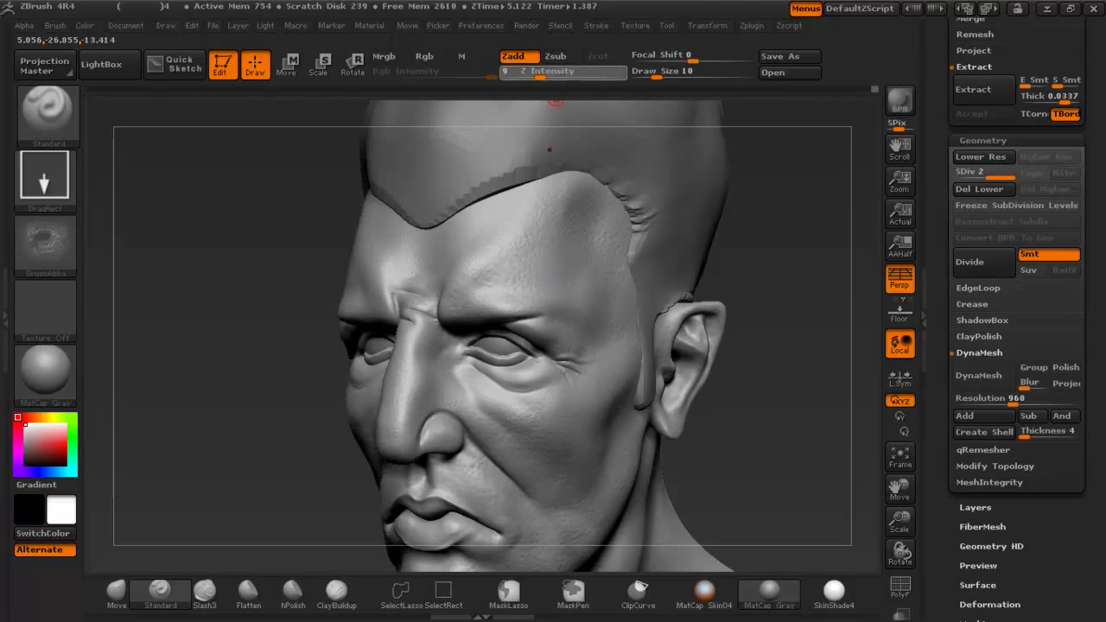
mouse_move(515, 329)
alt+right_down()
mouse_move(504, 260)
mouse_move(491, 270)
alt+right_up()
mouse_move(491, 271)
mouse_down()
mouse_move(494, 357)
mouse_move(476, 358)
mouse_move(464, 322)
mouse_up()
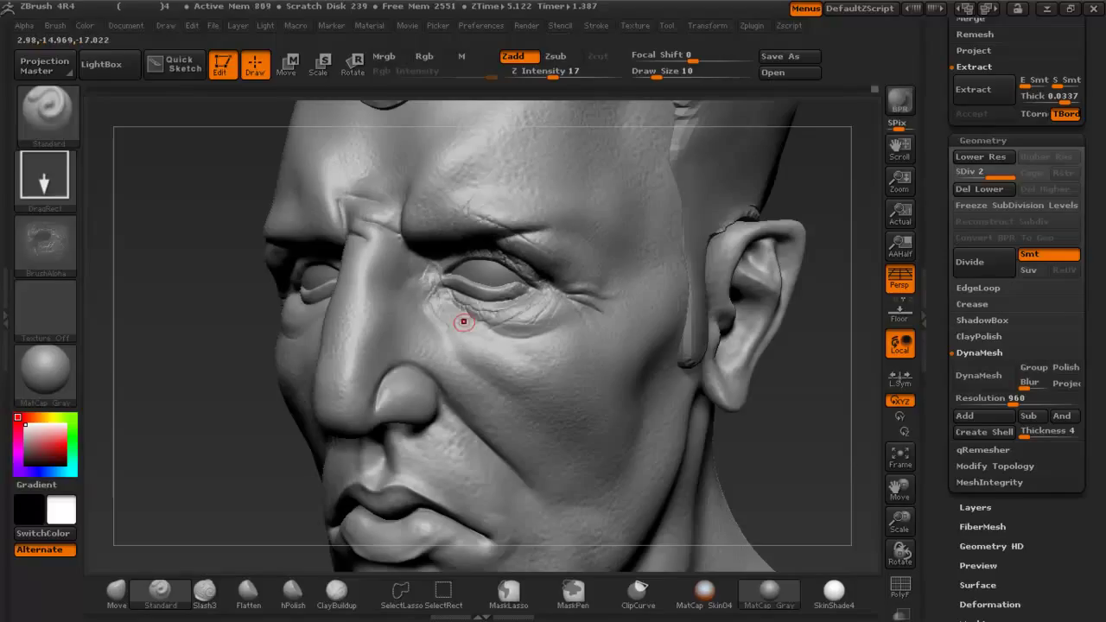
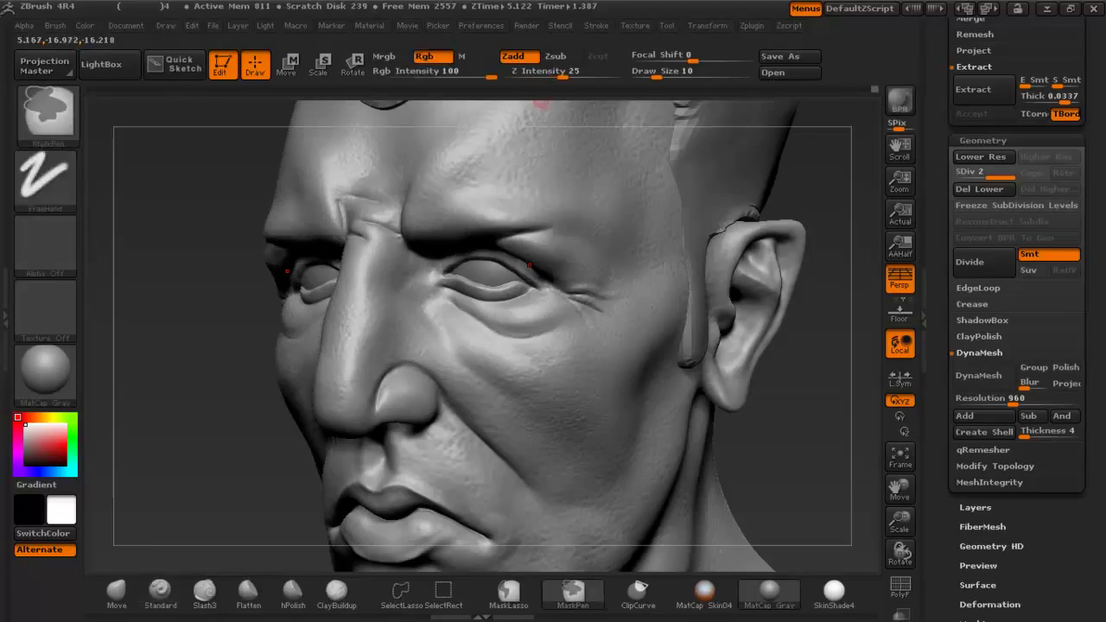
Try stamping the leathery skin alpha over the brow at Z intensity 10.
key(u)
click(541, 101)
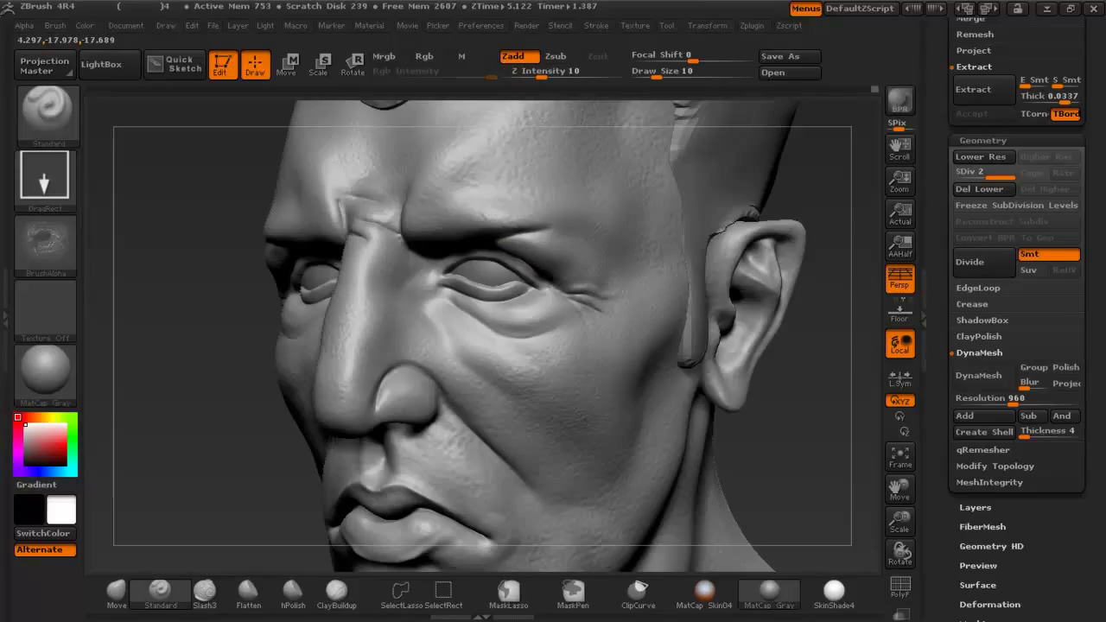
drag(477, 192, 510, 217)
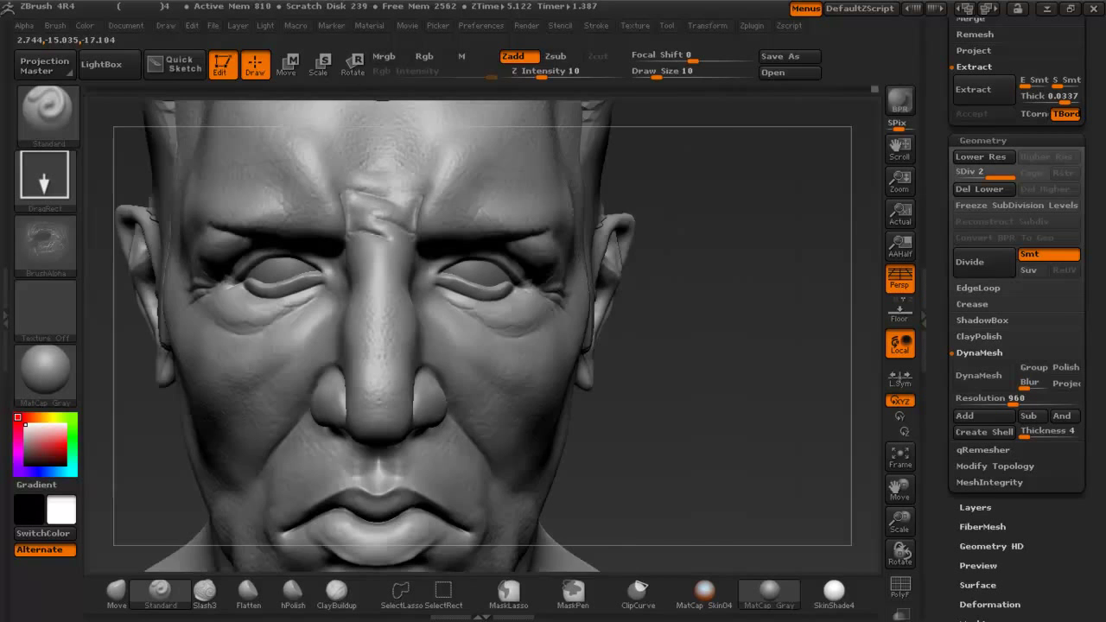
mouse_move(691, 225)
mouse_down()
mouse_move(674, 225)
mouse_move(713, 222)
mouse_up()
Raise the Z intensity to 14 and stamp leathery skin wrinkles over the brow and around the eyes.
drag(539, 73, 545, 72)
right_drag(530, 165, 501, 163)
click(548, 73)
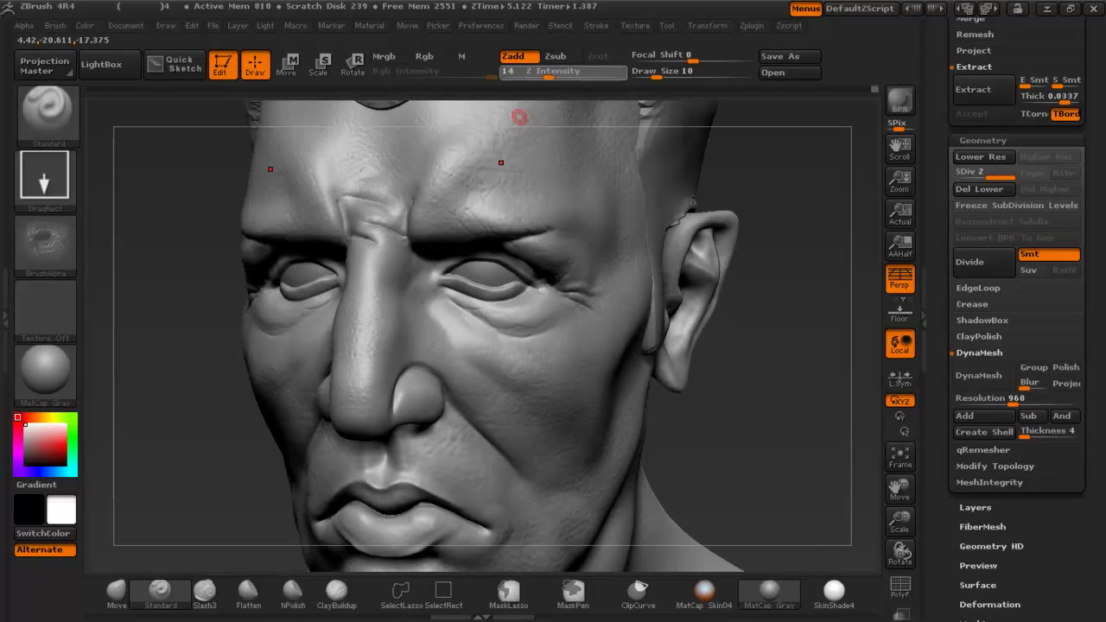
drag(490, 245, 546, 315)
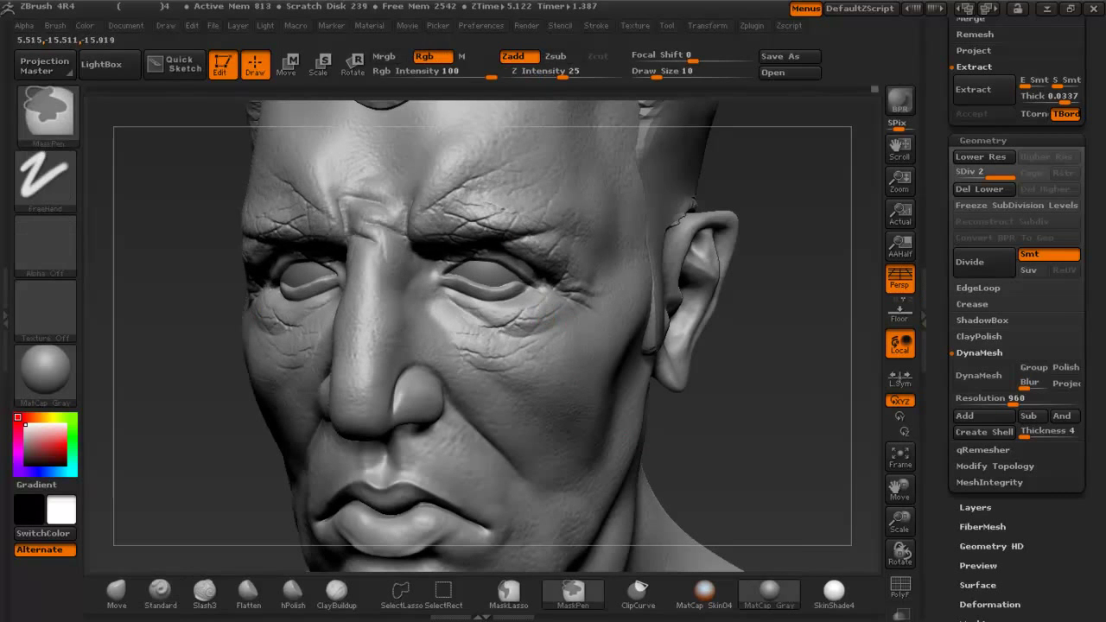
Smooth the stamped wrinkles around the eyes and the inner brow so they blend into the skin.
ctrl+right_drag(546, 316, 311, 296)
mouse_move(311, 296)
mouse_down()
mouse_move(367, 298)
mouse_move(372, 280)
mouse_up()
ctrl+right_drag(500, 265, 529, 302)
mouse_move(571, 346)
right_down()
mouse_move(512, 349)
mouse_move(558, 413)
right_up()
shift+drag(477, 346, 495, 334)
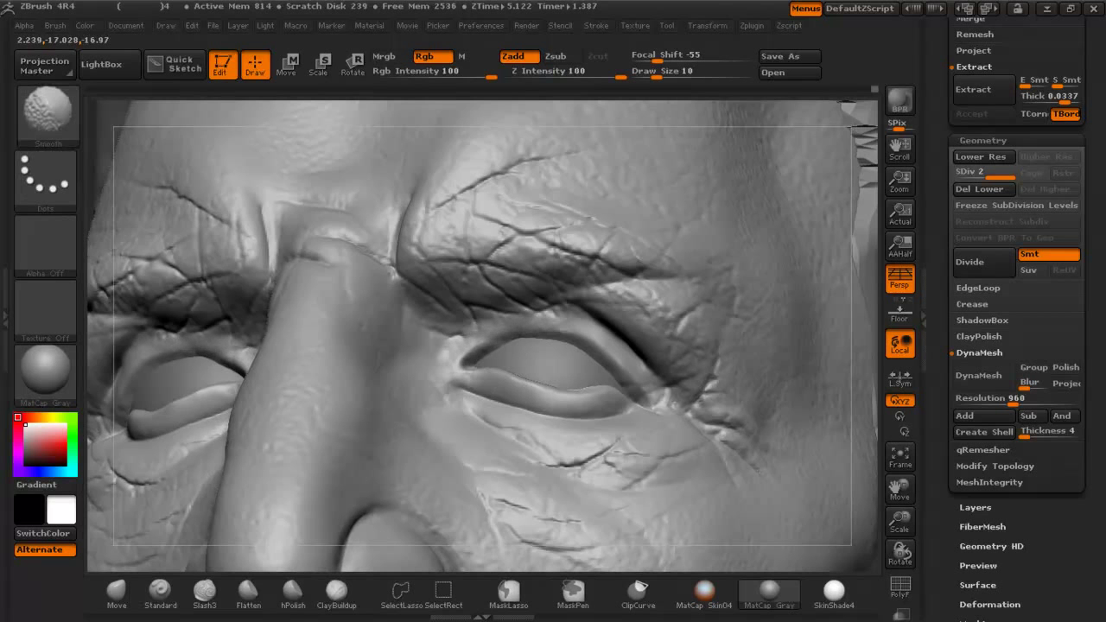
ctrl+right_drag(552, 385, 402, 212)
ctrl+right_drag(778, 406, 566, 298)
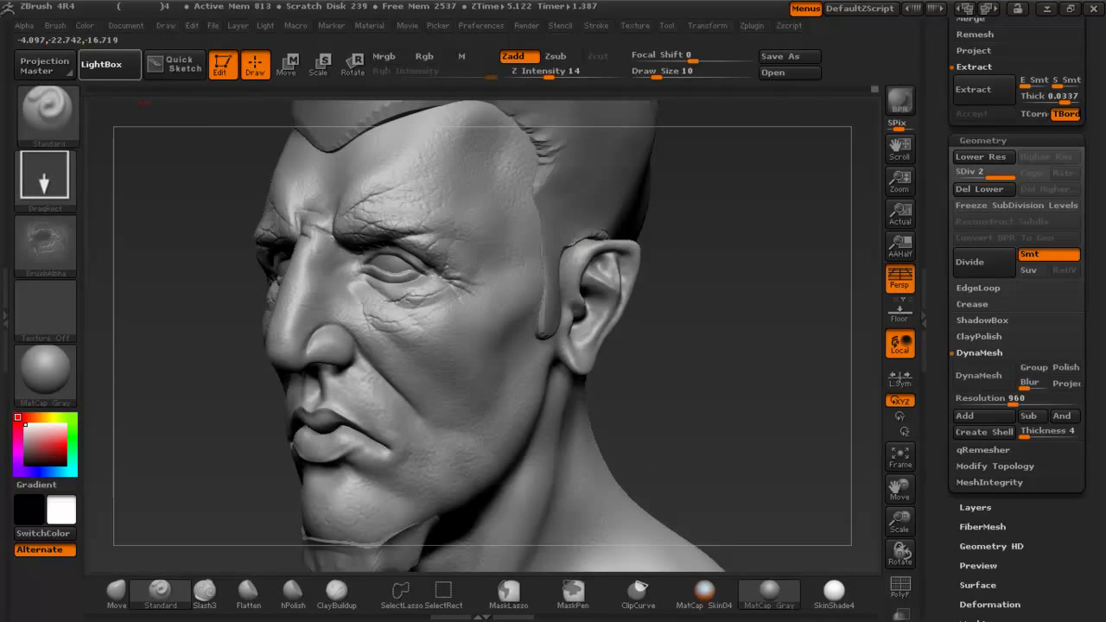
Load the Leathery Skin15 alpha from LightBox into the Standard brush.
click(110, 64)
drag(491, 168, 247, 168)
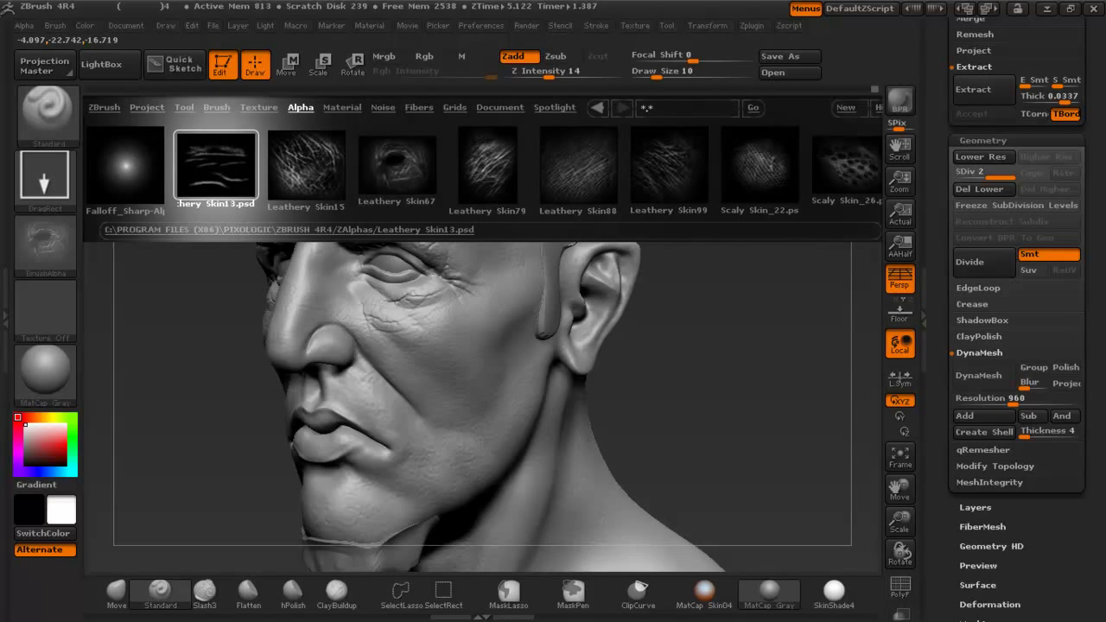
click(306, 165)
double_click(307, 165)
click(110, 64)
Stamp the leathery skin texture over the forehead, temple and cheek, lowering the Z intensity to 6.
drag(637, 438, 566, 320)
drag(490, 155, 524, 213)
alt+drag(706, 257, 728, 364)
key(ctrl+z)
drag(553, 72, 533, 72)
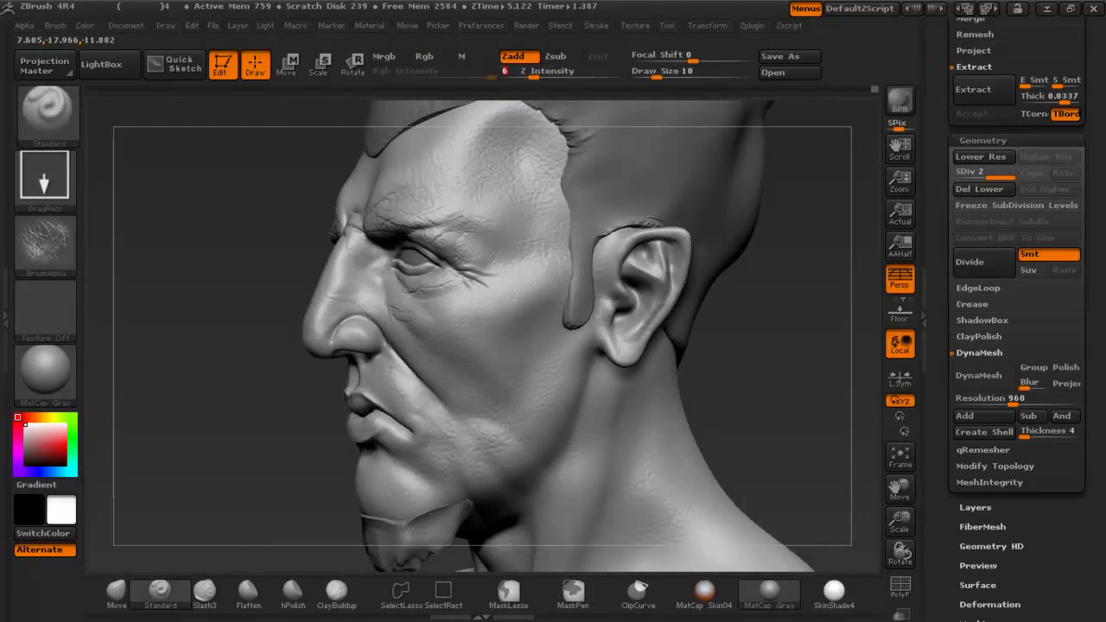
drag(463, 363, 463, 363)
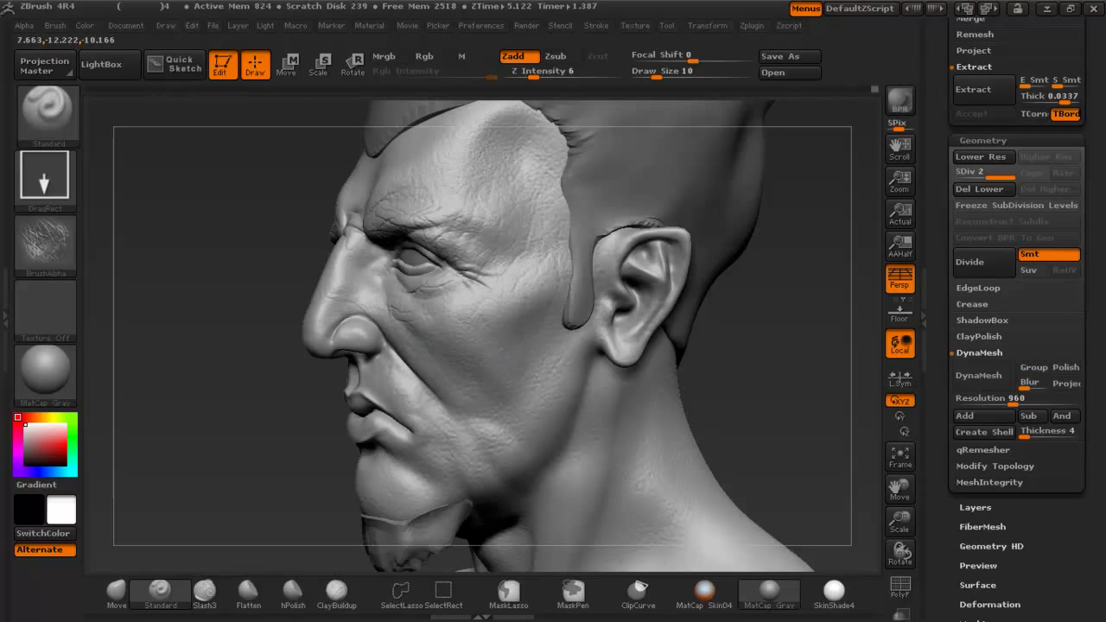
Try a crease on the lower lip with the Slash3 brush at draw size 10, and undo it.
drag(164, 224, 281, 214)
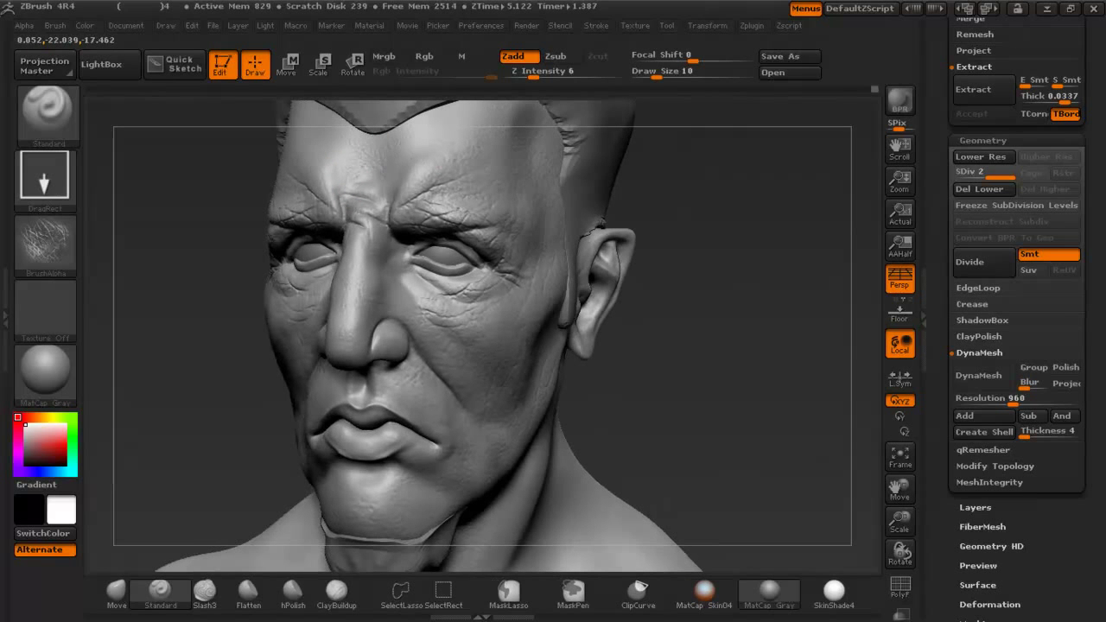
alt+drag(597, 488, 610, 308)
drag(698, 321, 592, 330)
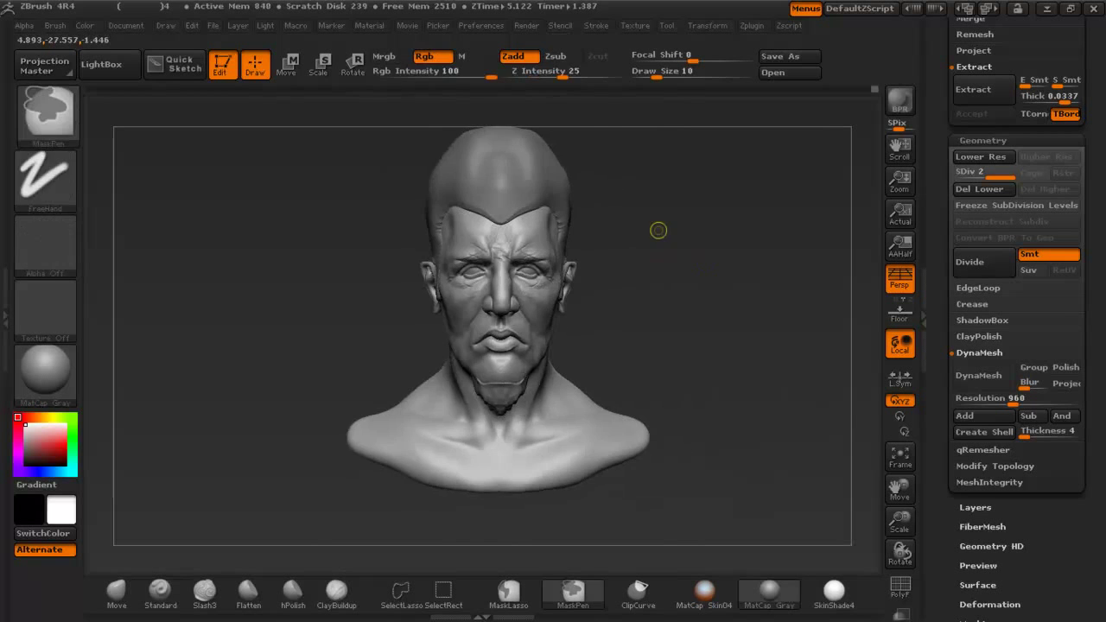
alt+drag(660, 230, 698, 307)
ctrl+right_drag(529, 287, 513, 372)
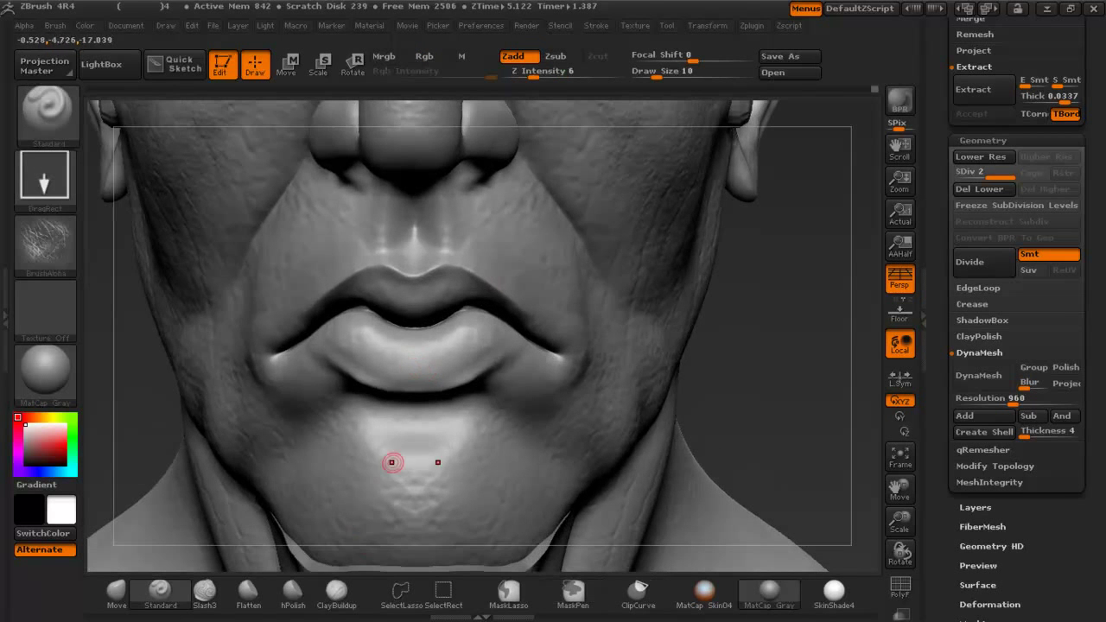
click(204, 591)
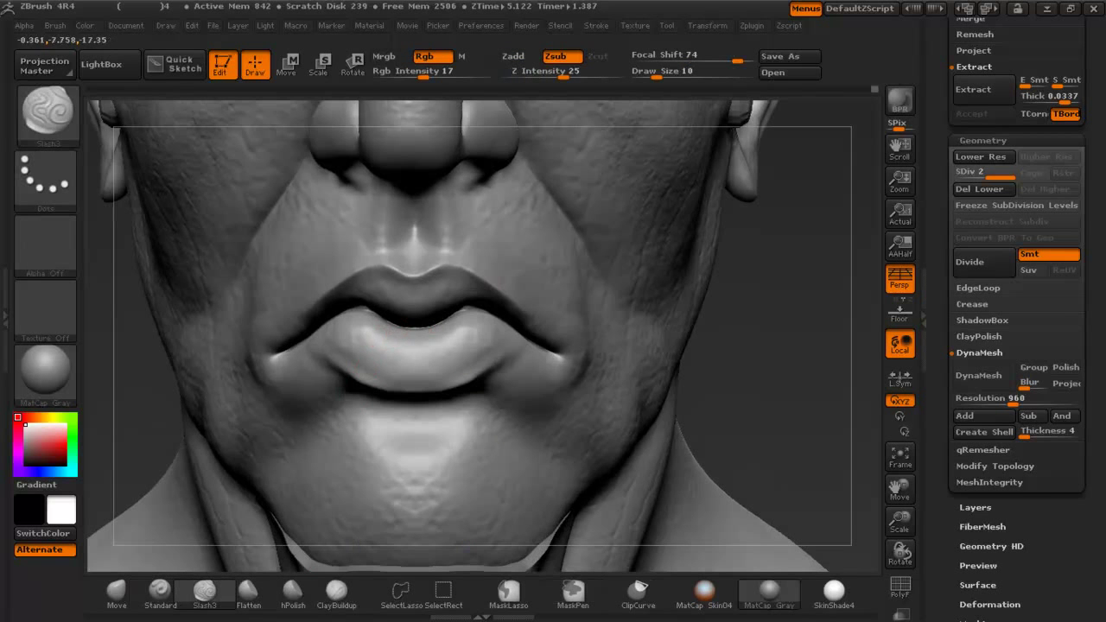
drag(394, 340, 381, 368)
key(ctrl+z)
Try cutting vertical creases across the lower lip with Slash3 at draw size 30, and undo them.
key(space)
drag(428, 286, 446, 288)
ctrl+right_drag(444, 290, 426, 358)
mouse_move(423, 369)
mouse_down()
mouse_move(434, 392)
mouse_move(457, 389)
mouse_up()
mouse_move(461, 349)
mouse_down()
mouse_move(476, 376)
mouse_move(523, 357)
mouse_move(498, 374)
mouse_up()
drag(415, 367, 418, 421)
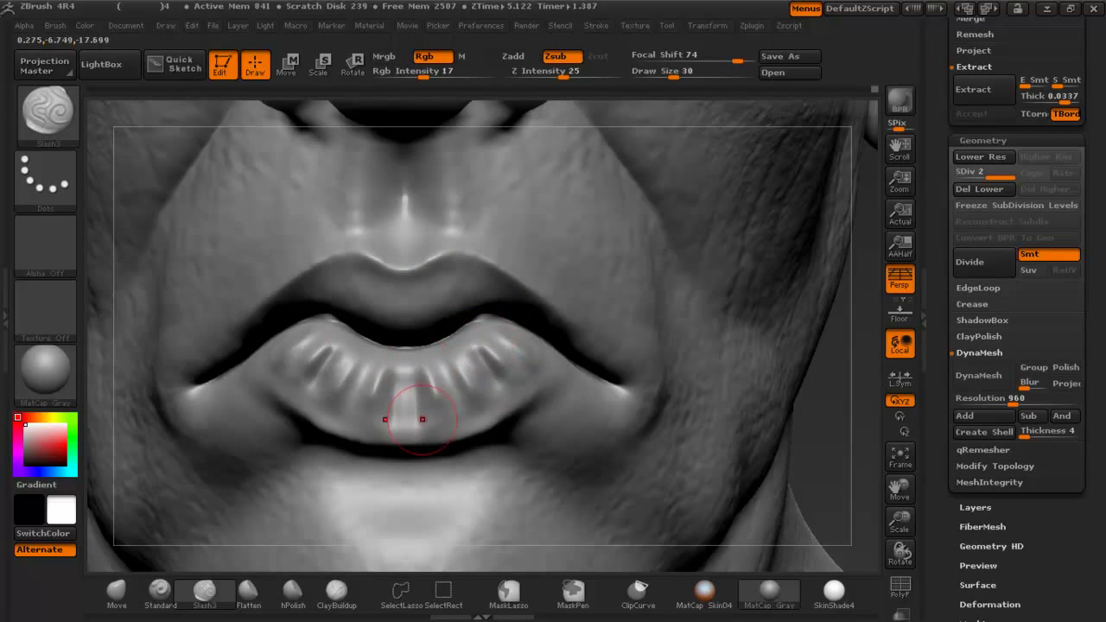
key(ctrl+z)
Cut radiating vertical creases across the lower lip with Slash3 at draw size 17.
key(space)
mouse_move(460, 346)
mouse_down()
mouse_move(450, 347)
mouse_move(428, 422)
mouse_up()
drag(431, 365, 456, 405)
mouse_move(457, 349)
mouse_down()
mouse_move(476, 380)
mouse_move(510, 368)
mouse_up()
Cut vertical creases into the upper lip from the centre outward.
mouse_move(469, 342)
right_down()
mouse_move(397, 340)
mouse_move(523, 345)
right_up()
mouse_move(402, 282)
mouse_down()
mouse_move(415, 345)
mouse_move(439, 309)
mouse_up()
mouse_move(439, 268)
mouse_down()
mouse_move(448, 299)
mouse_move(462, 299)
mouse_up()
mouse_move(479, 262)
mouse_down()
mouse_move(478, 297)
mouse_move(524, 315)
mouse_up()
mouse_move(440, 273)
mouse_down()
mouse_move(444, 304)
mouse_move(439, 281)
mouse_up()
Smooth the creases on the upper and lower lips to soften them.
mouse_move(516, 298)
shift+mouse_down()
mouse_move(459, 285)
mouse_move(445, 309)
mouse_move(504, 315)
mouse_move(456, 296)
shift+mouse_up()
right_drag(456, 296, 466, 339)
mouse_move(471, 302)
shift+mouse_down()
mouse_move(445, 296)
mouse_move(468, 300)
shift+mouse_up()
mouse_move(402, 370)
shift+mouse_down()
mouse_move(392, 365)
mouse_move(415, 420)
mouse_move(418, 387)
mouse_move(495, 343)
shift+mouse_up()
ctrl+right_drag(590, 353, 578, 366)
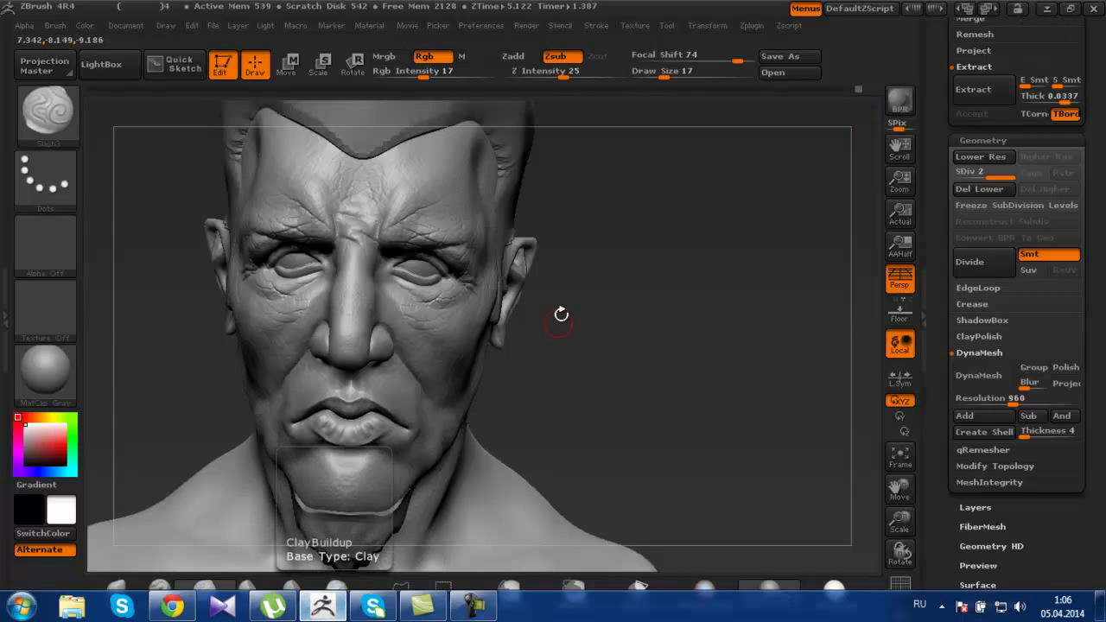
mouse_move(583, 301)
ctrl+right_down()
mouse_move(649, 429)
mouse_move(622, 403)
mouse_move(737, 137)
ctrl+right_up()
alt+right_drag(457, 272, 533, 436)
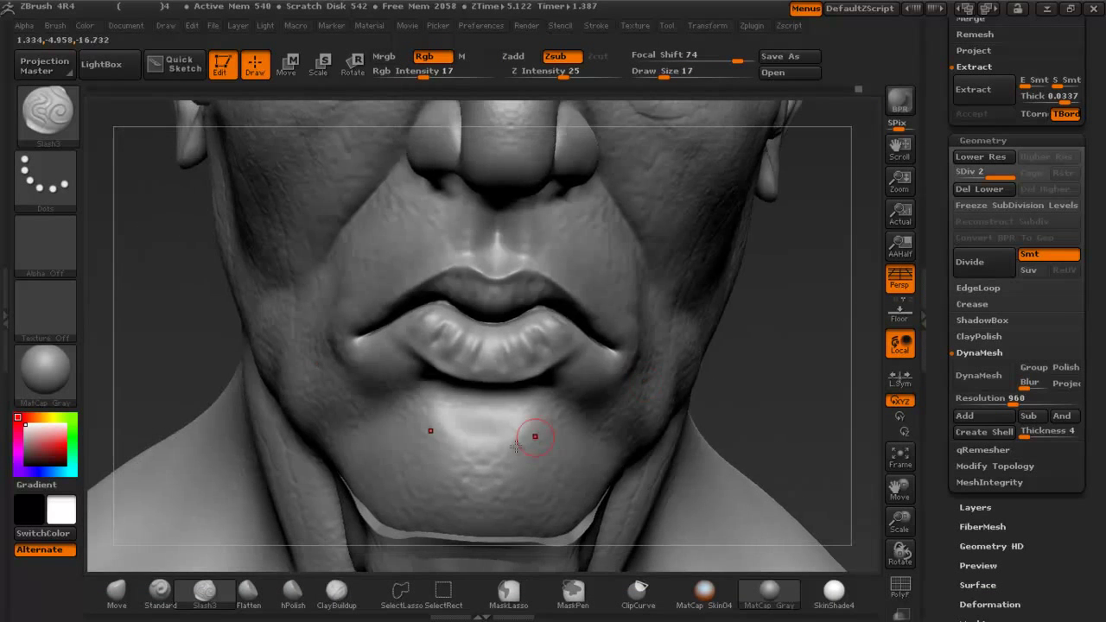
ctrl+right_drag(461, 325, 470, 351)
mouse_move(529, 355)
shift+mouse_down()
mouse_move(512, 381)
mouse_move(507, 337)
shift+mouse_up()
Refine the lip creases with Slash3 at draw size 10 and Z intensity 7, smoothing the upper lip.
key(space)
click(486, 348)
key(ctrl+z)
drag(565, 75, 536, 76)
key(space)
click(541, 282)
right_drag(518, 313, 529, 277)
key(shift)
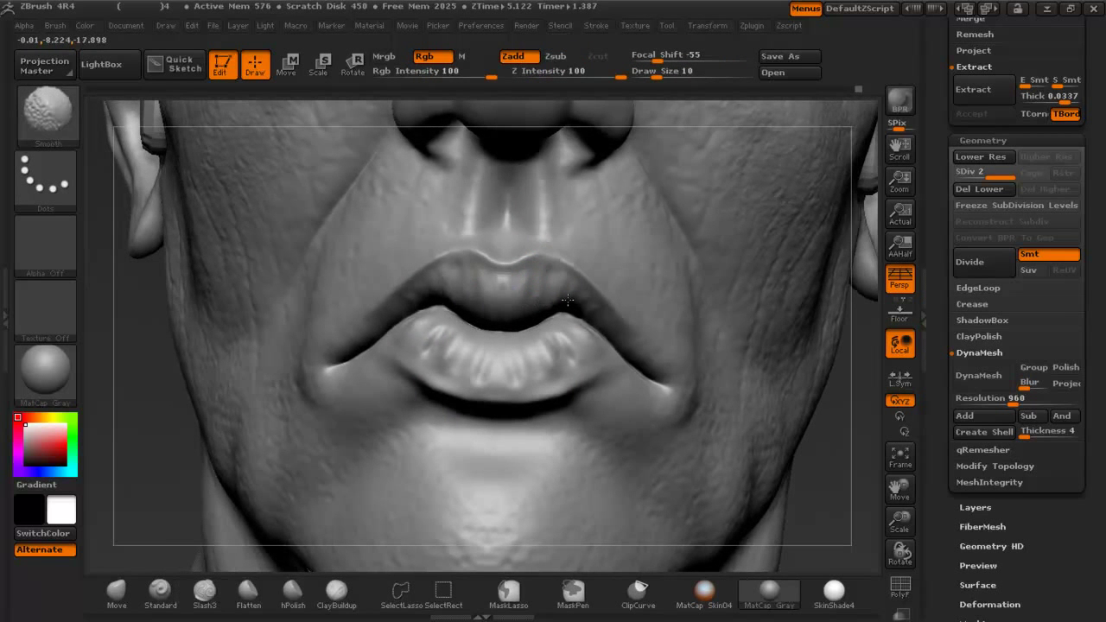
shift+drag(567, 300, 577, 299)
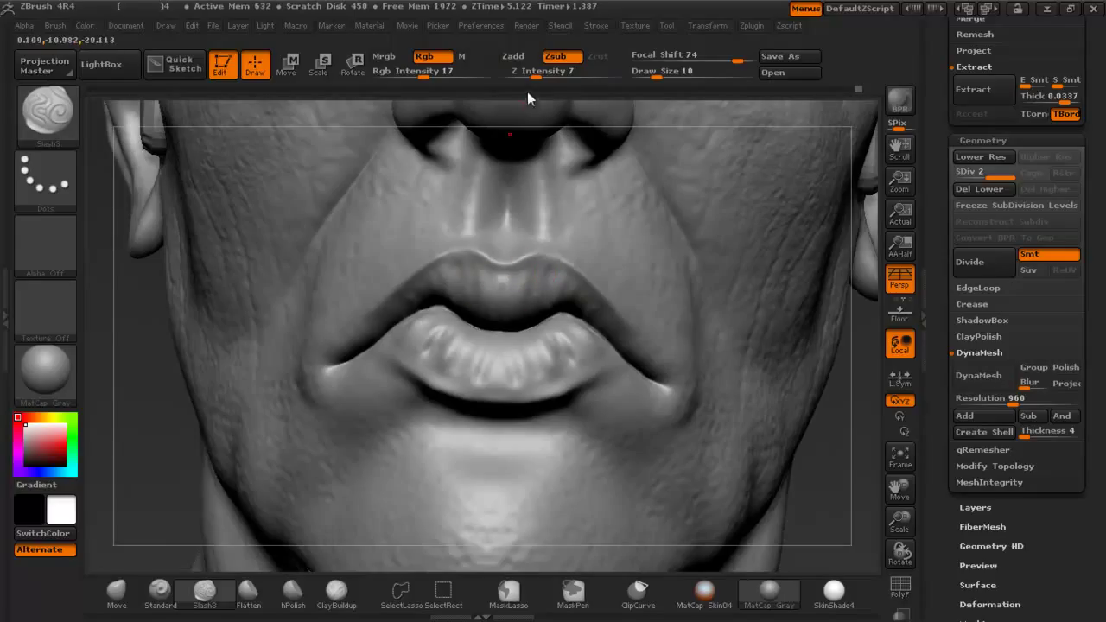
Raise the Z intensity to 14 and cut fine creases into both lips.
click(548, 75)
key(Return)
right_drag(560, 323, 553, 406)
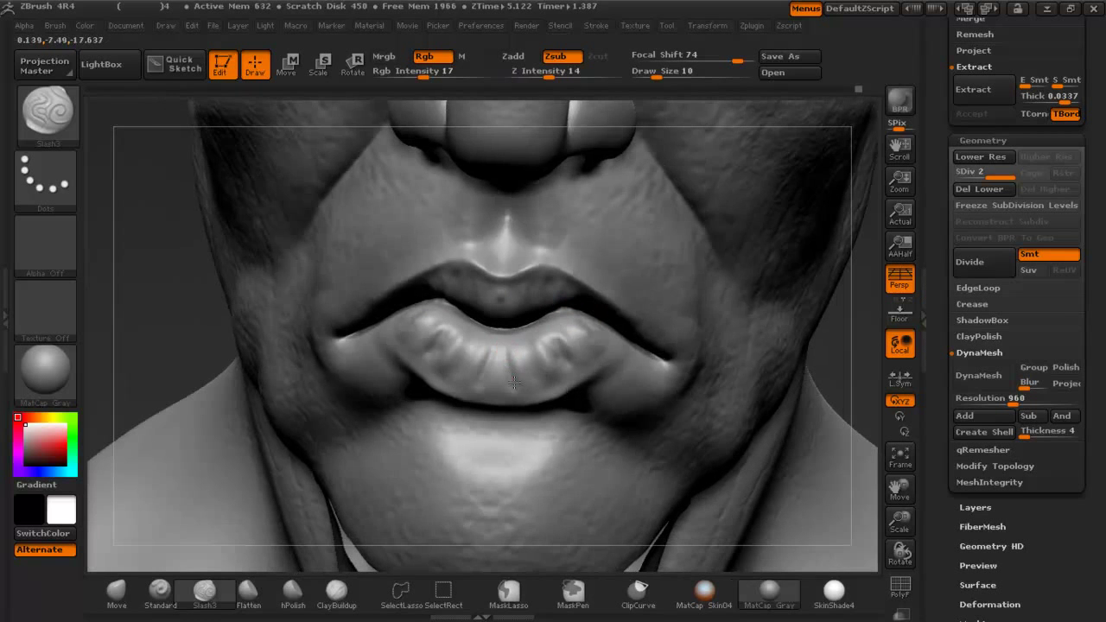
drag(571, 336, 517, 392)
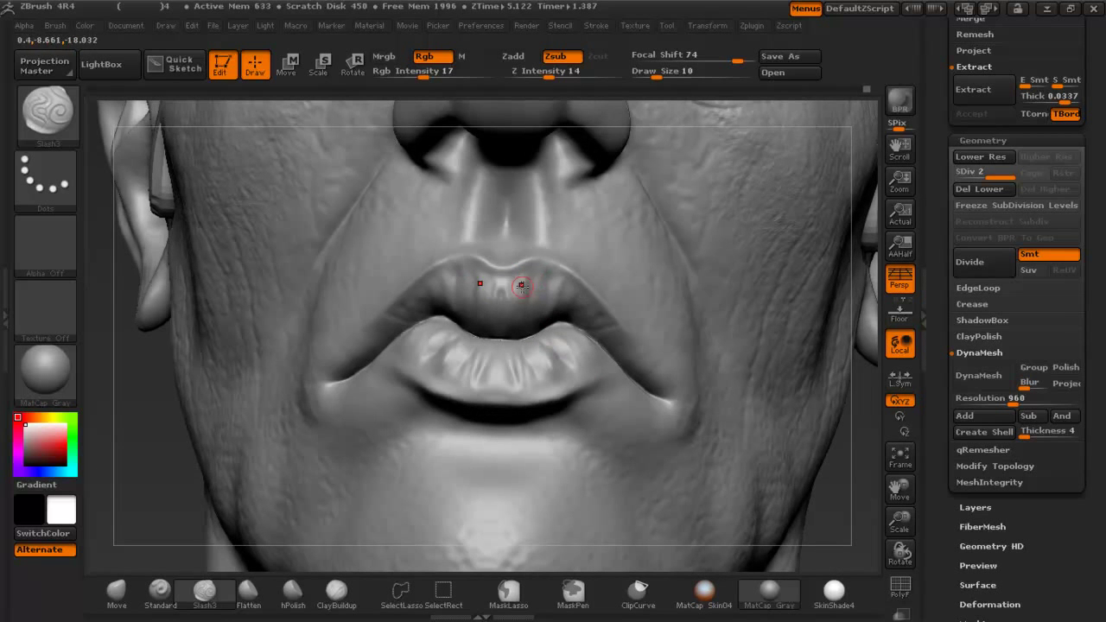
Smooth the fine creases on the upper lip and across the lower lip.
key(shift)
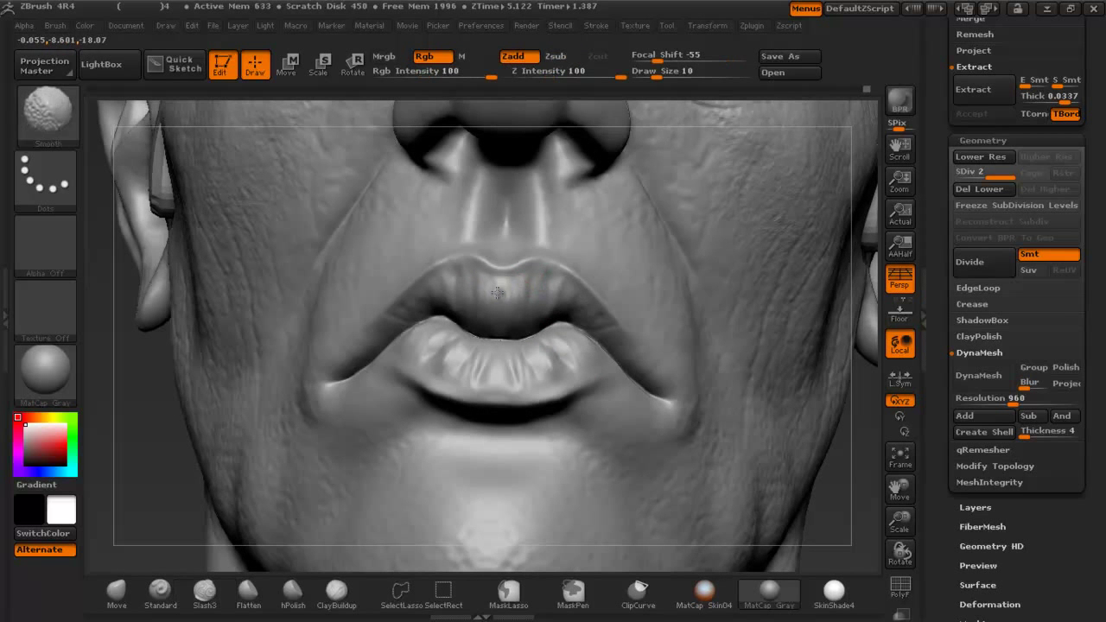
shift+drag(583, 303, 561, 284)
right_drag(484, 376, 477, 420)
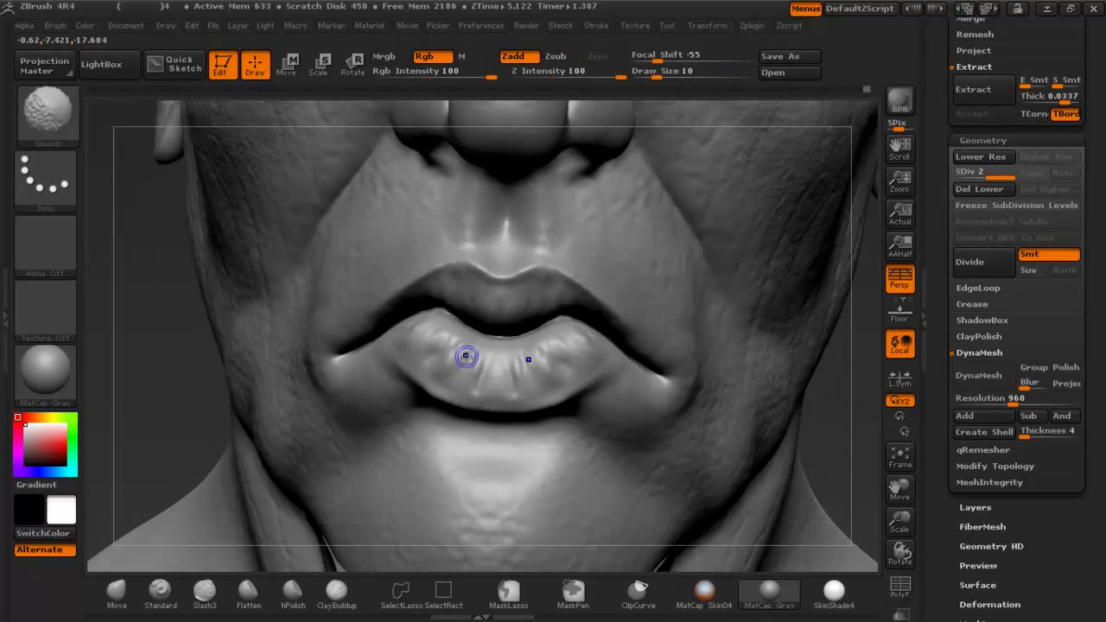
shift+drag(589, 352, 575, 348)
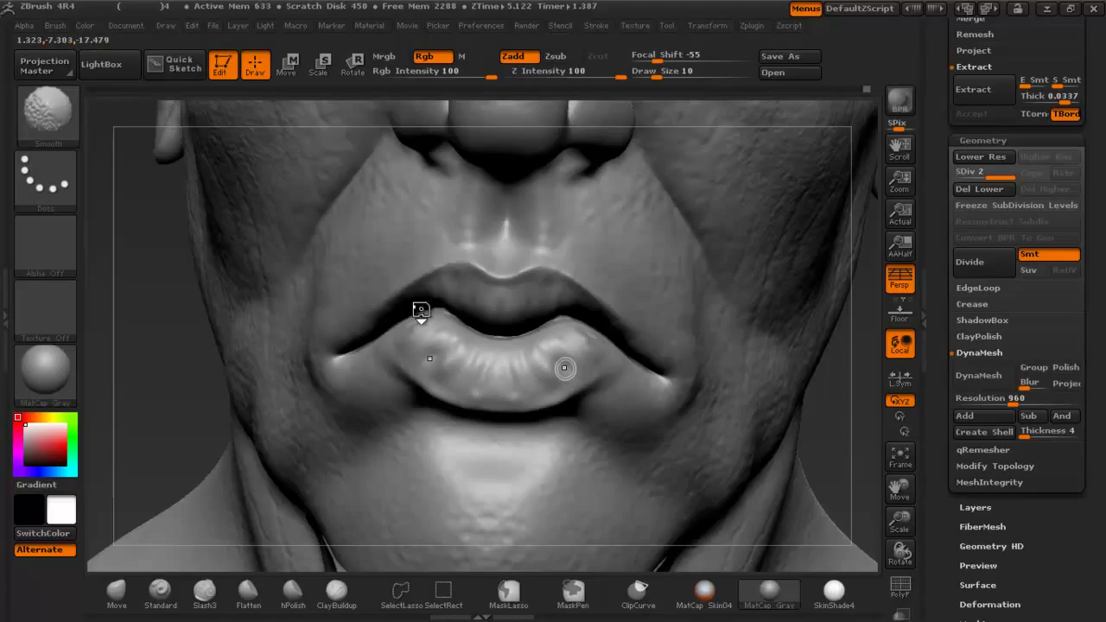
key(ctrl+shift)
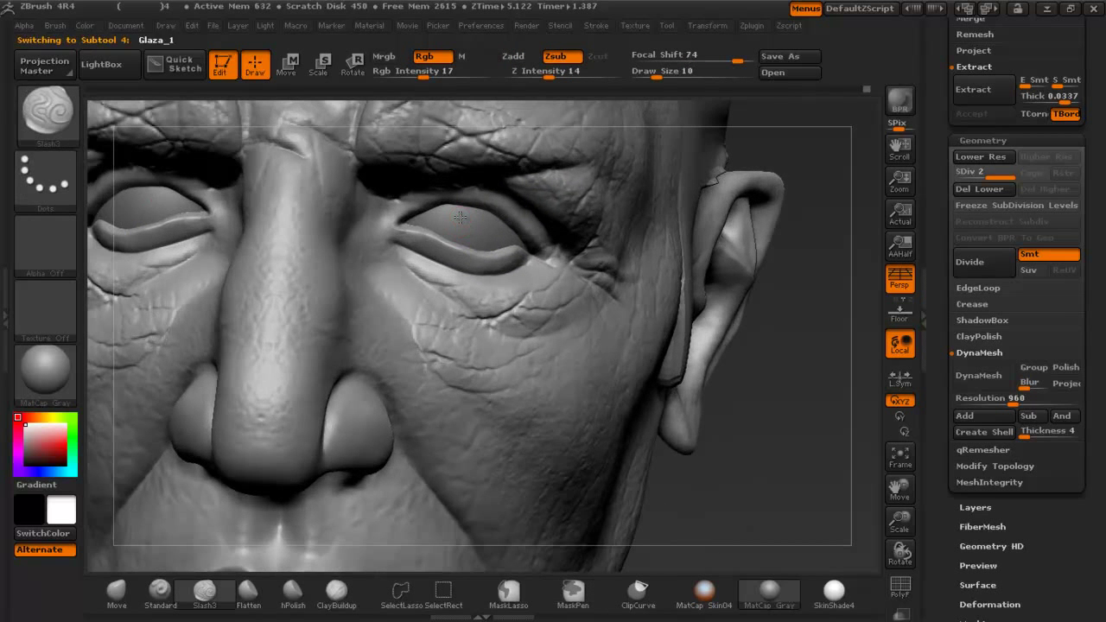
Switch to the Glaza_1 eyeball subtool, try the Flatten brush at draw size 38, and subdivide the mesh once.
alt+click(459, 216)
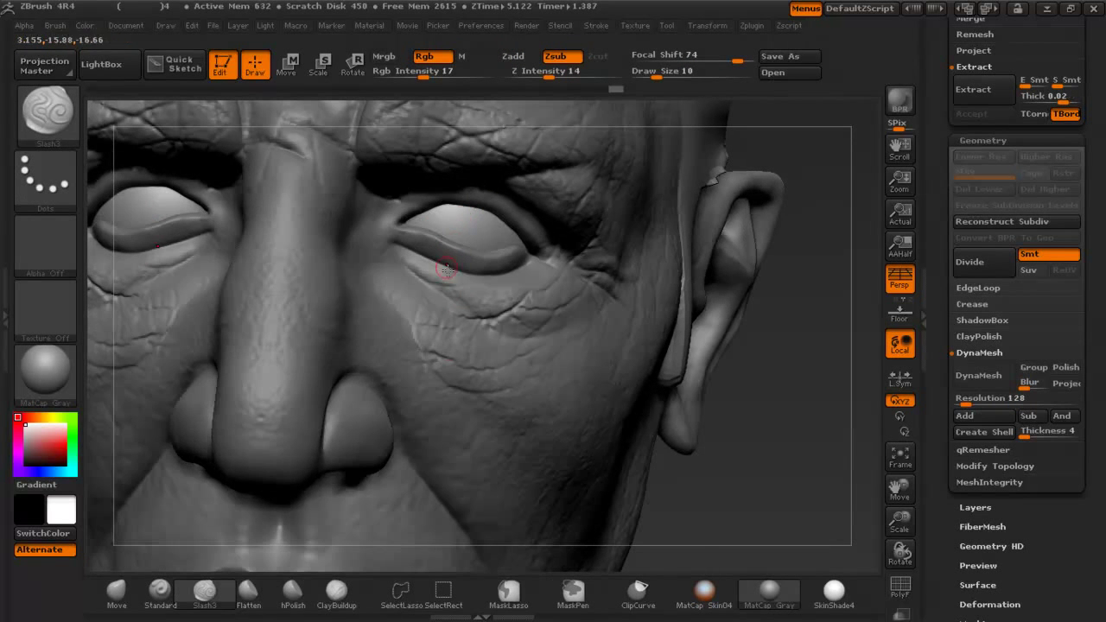
click(248, 592)
key(space)
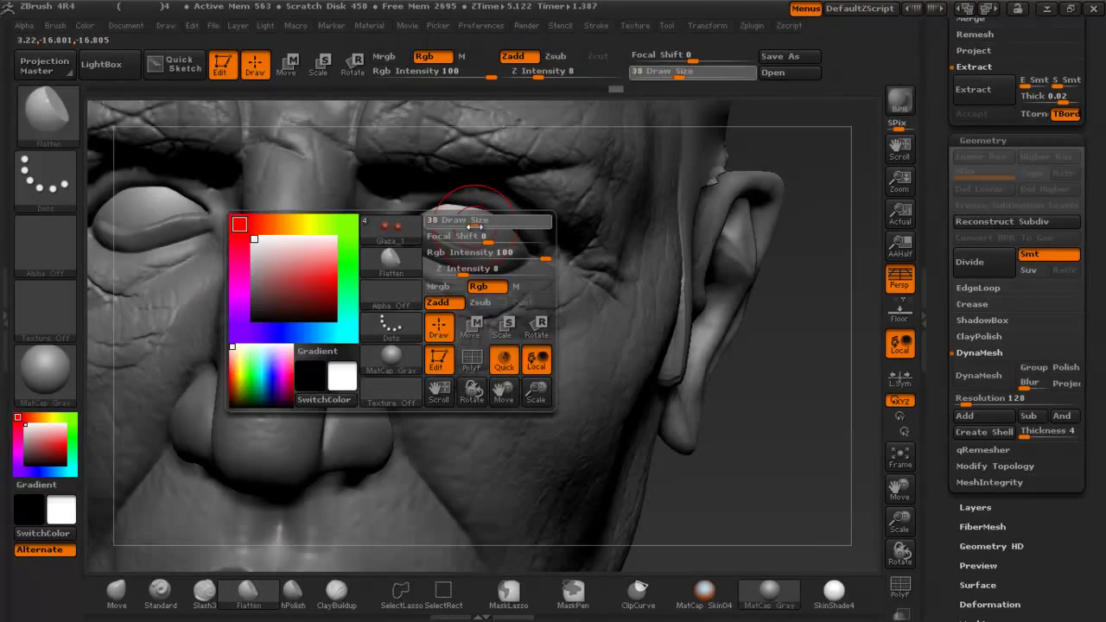
mouse_move(466, 217)
ctrl+right_down()
mouse_move(473, 250)
mouse_move(493, 237)
mouse_move(471, 143)
mouse_move(444, 317)
ctrl+right_up()
key(ctrl+d)
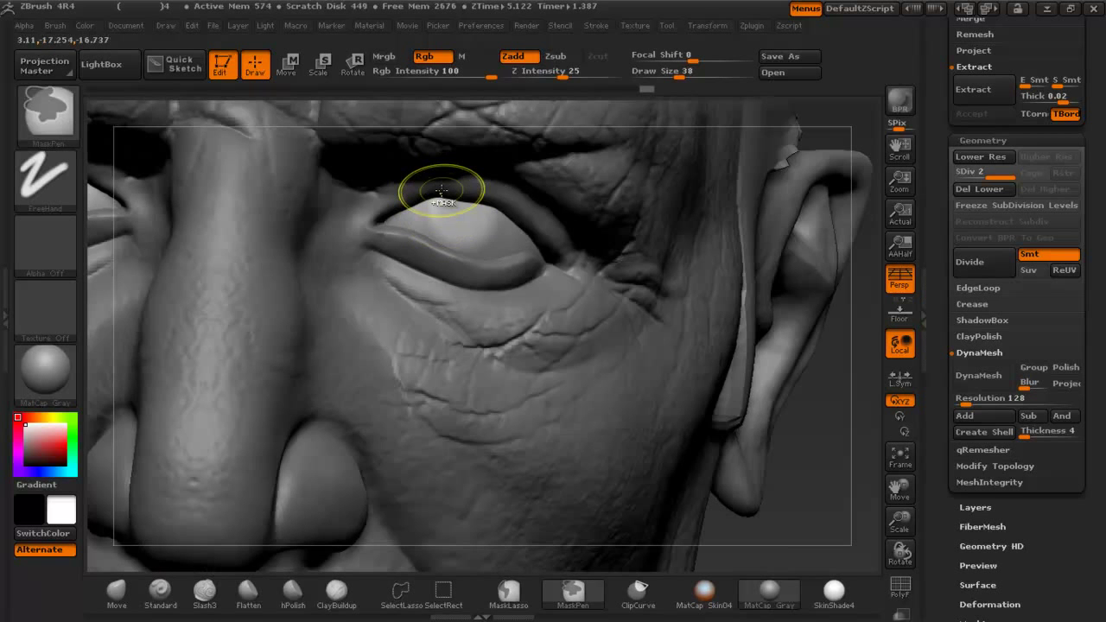
Undo the last change and polish a flat iris area onto the front of the eyeballs with hPolish.
key(ctrl+z)
click(293, 591)
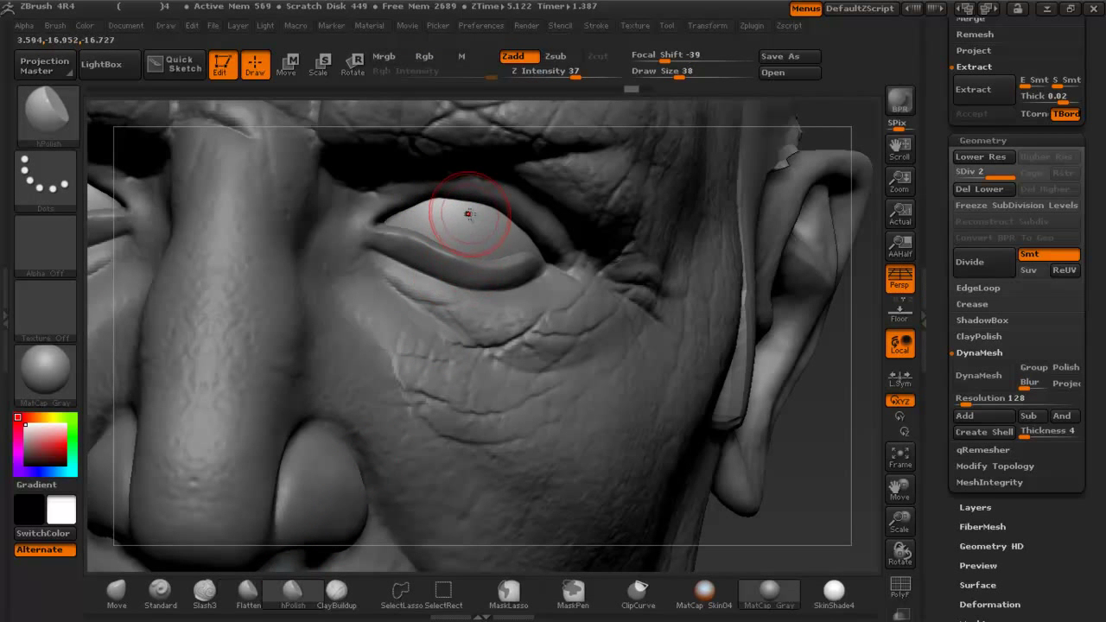
mouse_move(489, 244)
ctrl+right_down()
mouse_move(480, 108)
mouse_move(494, 366)
ctrl+right_up()
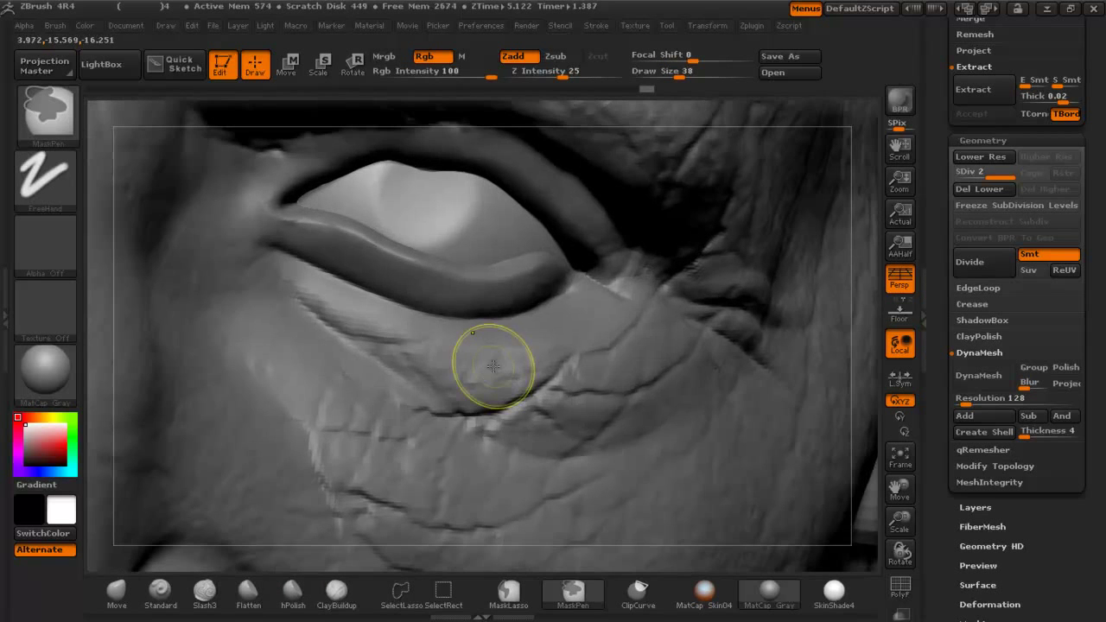
Sculpt a pupil in each iris using the Standard brush at draw size 19 with no alpha and the Dots stroke.
click(162, 592)
key(space)
drag(432, 202, 417, 201)
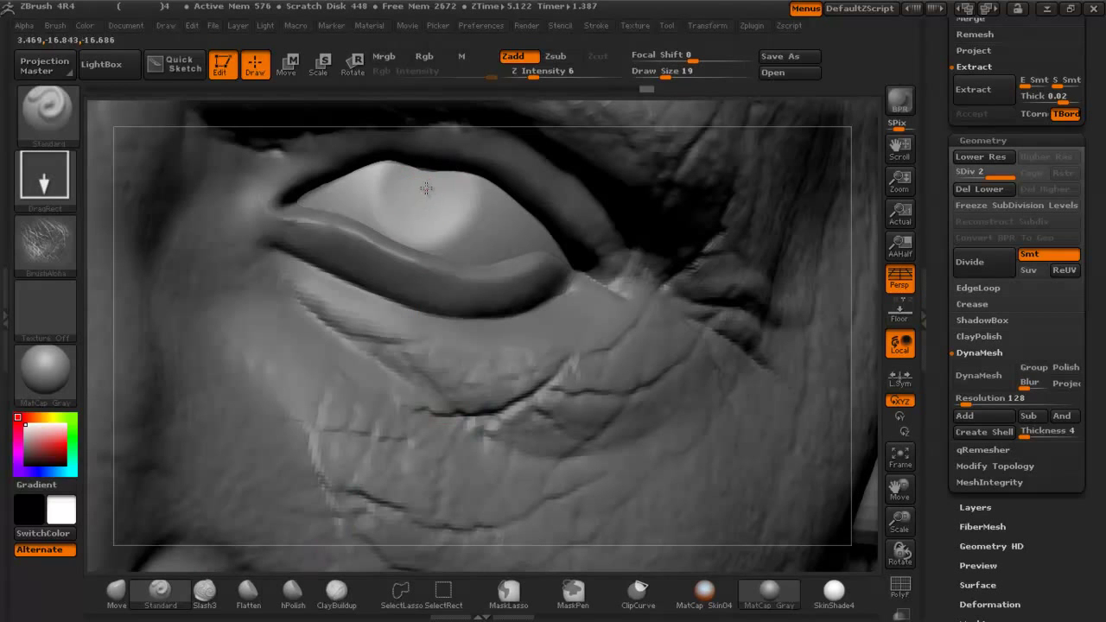
click(70, 247)
click(117, 259)
click(69, 188)
click(133, 209)
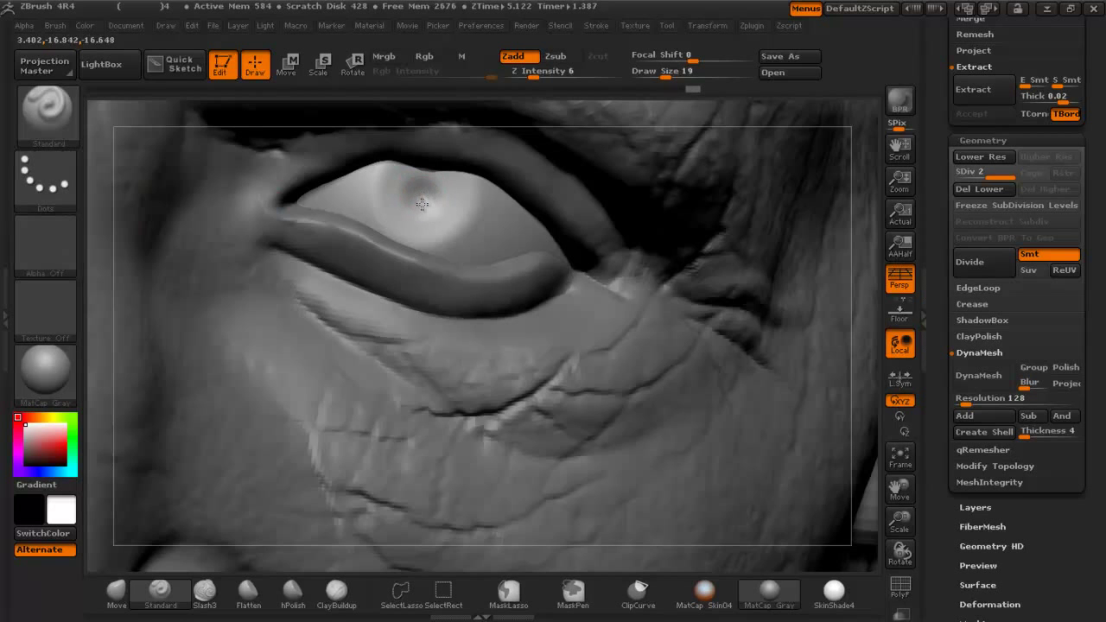
Review the whole bust in three-quarter view against the concept reference.
ctrl+right_drag(427, 201, 473, 283)
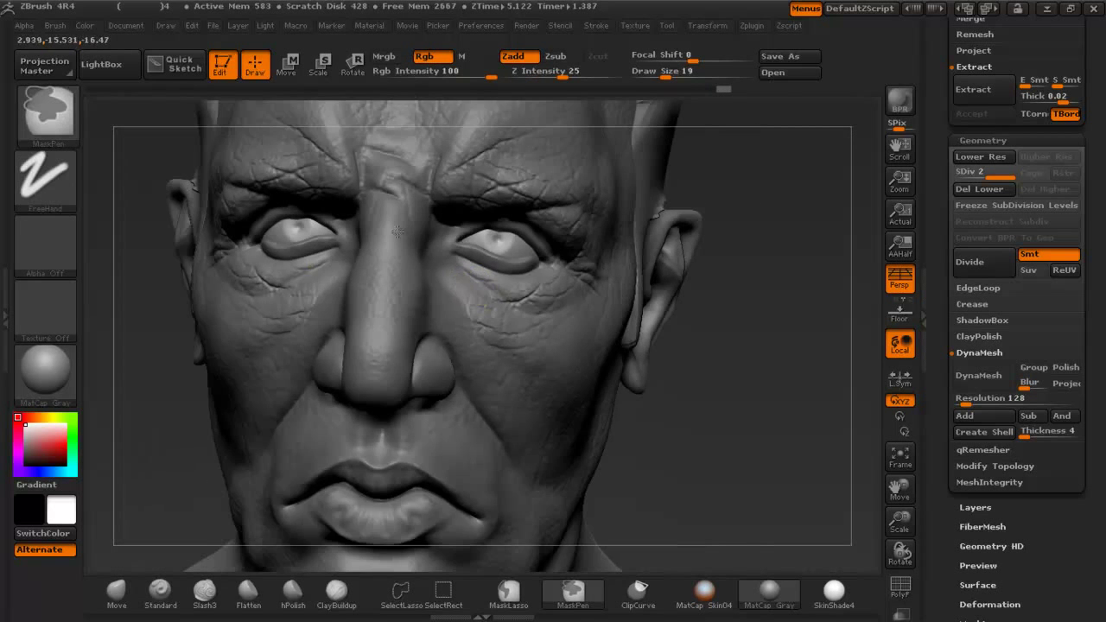
ctrl+right_drag(397, 231, 216, 178)
mouse_move(580, 242)
mouse_down()
mouse_move(608, 280)
mouse_move(592, 296)
mouse_up()
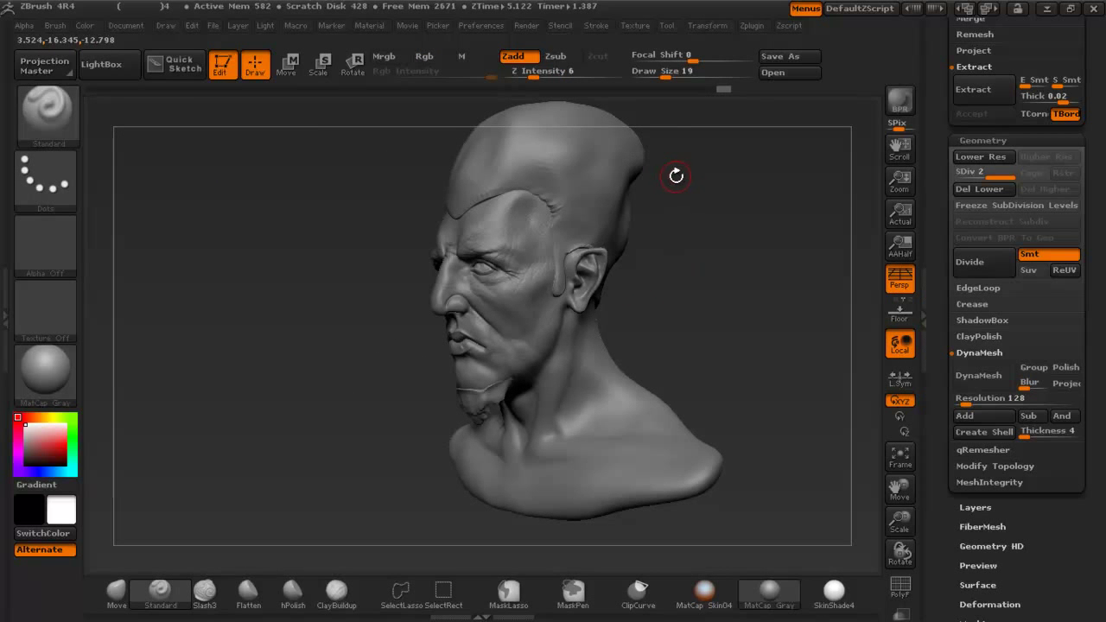
mouse_move(640, 293)
ctrl+right_down()
mouse_move(705, 302)
mouse_move(689, 311)
ctrl+right_up()
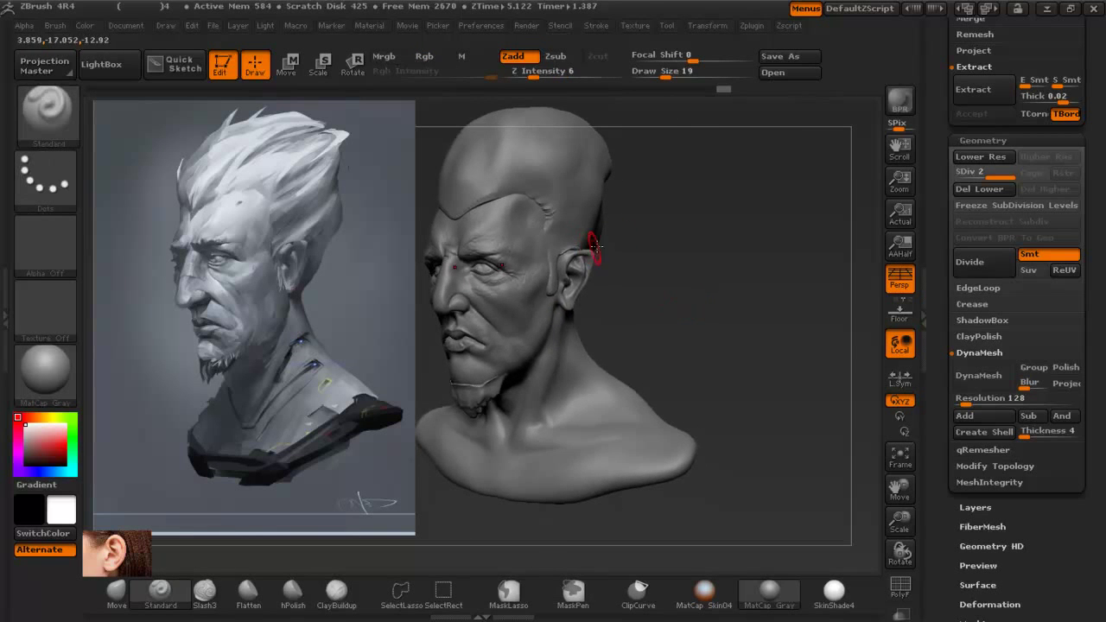
Save the project as a new version named персонаж для анона(продолжение после вылета болванка)5.
key(ctrl+s)
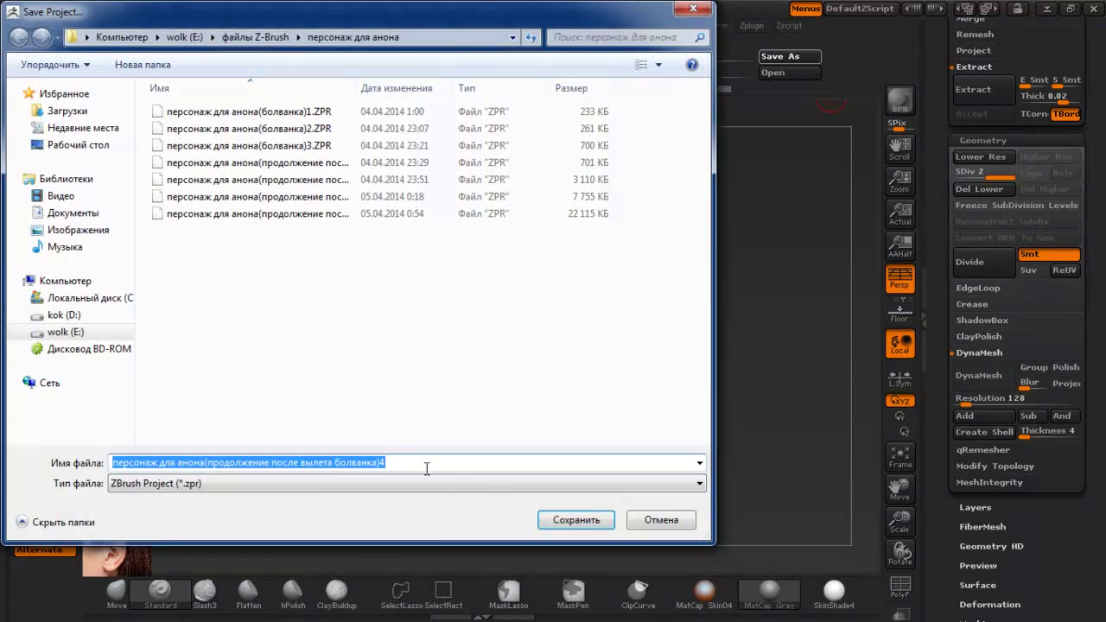
click(392, 462)
text(5)
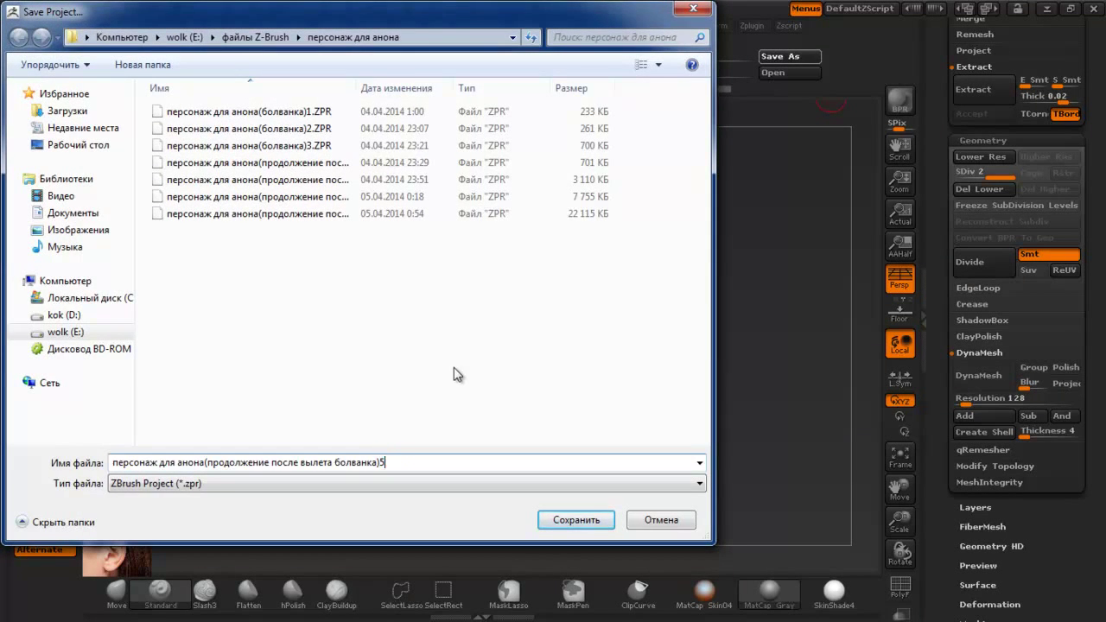
key(Return)
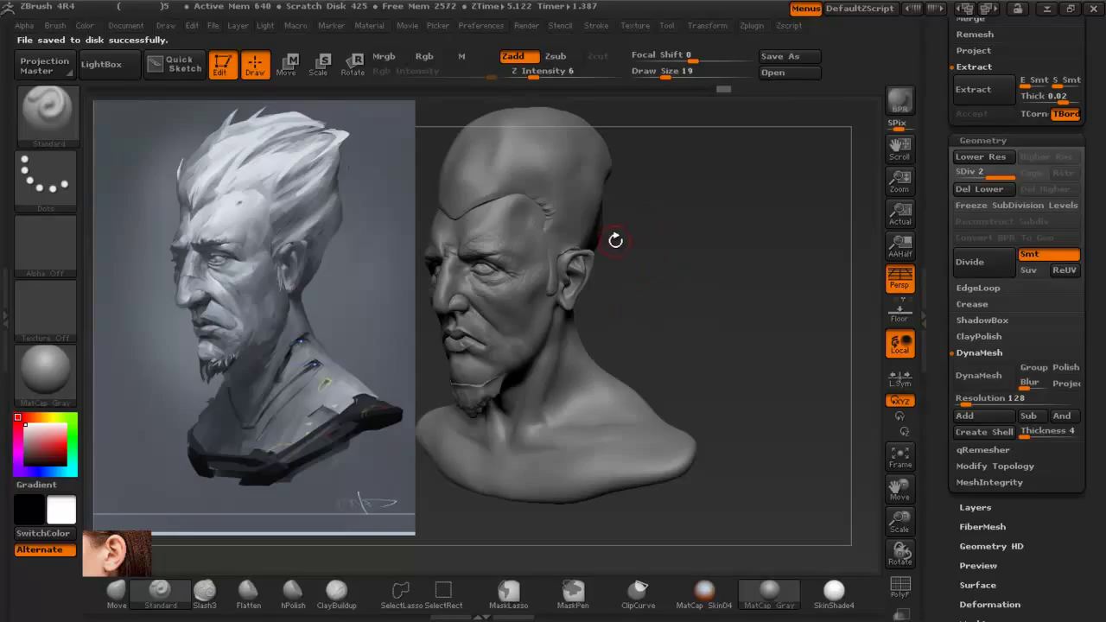
Switch to the hair subtool and convert it to DynaMesh at resolution 128.
alt+right_drag(655, 243, 716, 339)
ctrl+right_drag(551, 199, 566, 258)
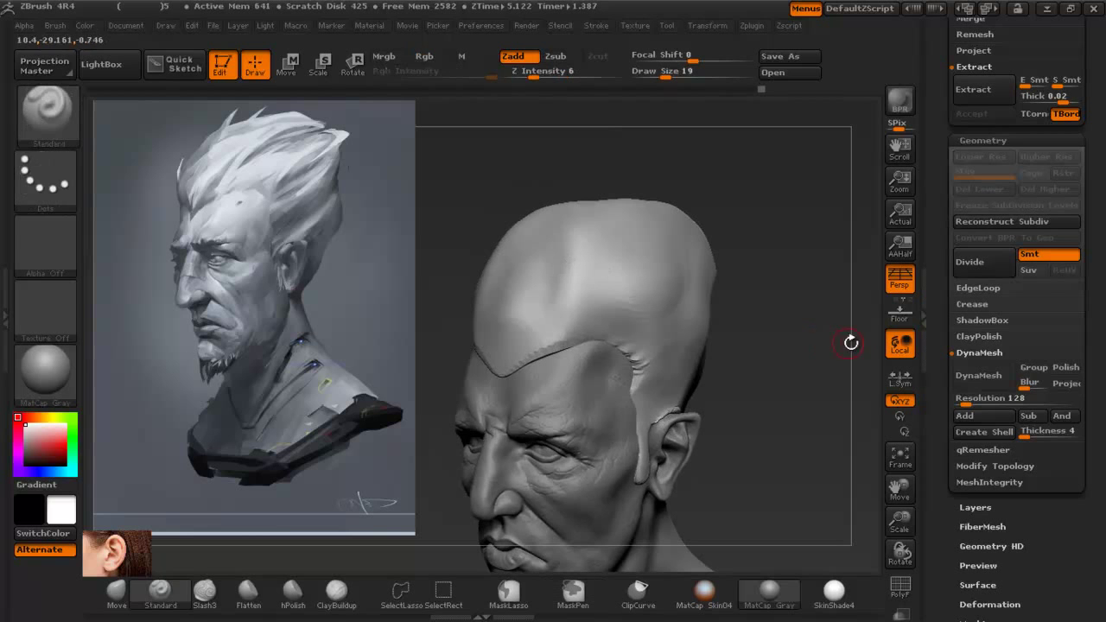
click(976, 378)
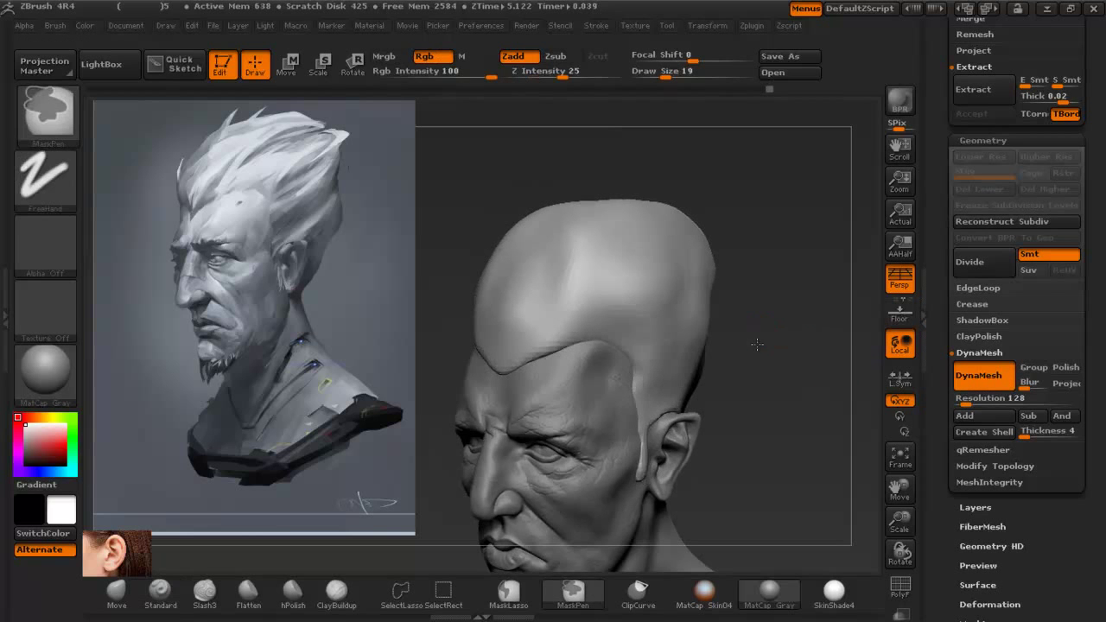
ctrl+right_drag(768, 337, 785, 351)
Pull the crown of the hair upward and backward with the Move brush at draw size 95.
click(97, 597)
key(space)
mouse_move(687, 205)
mouse_down()
mouse_move(722, 206)
mouse_move(679, 195)
mouse_up()
mouse_move(798, 266)
mouse_down()
mouse_move(760, 308)
mouse_move(741, 308)
mouse_up()
drag(516, 201, 530, 134)
mouse_move(566, 183)
mouse_down()
mouse_move(575, 149)
mouse_move(596, 145)
mouse_up()
mouse_move(738, 236)
mouse_down()
mouse_move(679, 234)
mouse_move(692, 152)
mouse_up()
drag(650, 194, 672, 159)
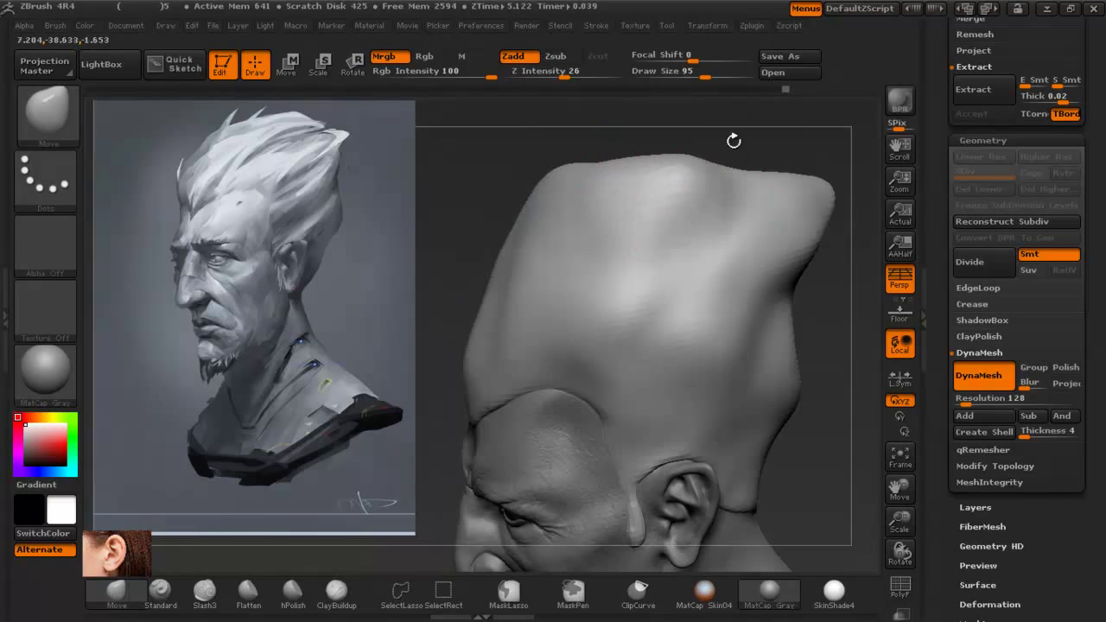
Raise the top contour of the hair slightly and smooth its top and front surfaces.
drag(710, 192, 694, 171)
drag(760, 187, 753, 169)
shift+drag(717, 183, 668, 175)
mouse_move(596, 172)
shift+mouse_down()
mouse_move(573, 174)
mouse_move(662, 181)
mouse_move(596, 177)
mouse_move(546, 240)
shift+mouse_up()
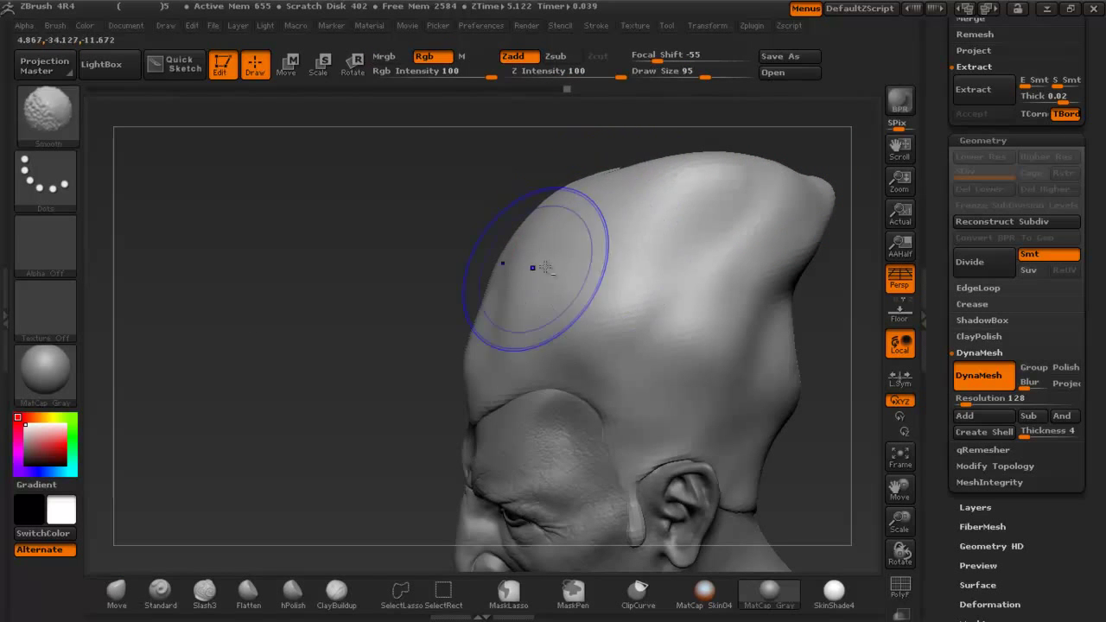
Reshape the sideburn in front of the ear with the Move brush so it fits the side of the face.
alt+drag(472, 280, 407, 203)
mouse_move(507, 377)
alt+right_down()
mouse_move(429, 245)
mouse_move(455, 313)
alt+right_up()
drag(507, 232, 521, 226)
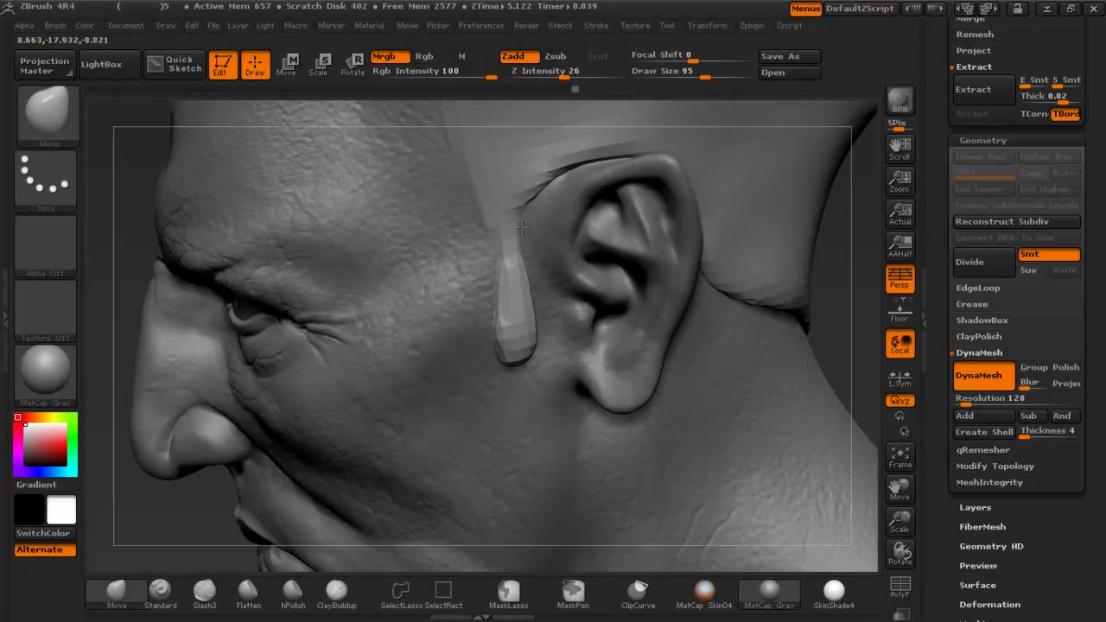
right_drag(528, 242, 618, 247)
drag(516, 251, 533, 249)
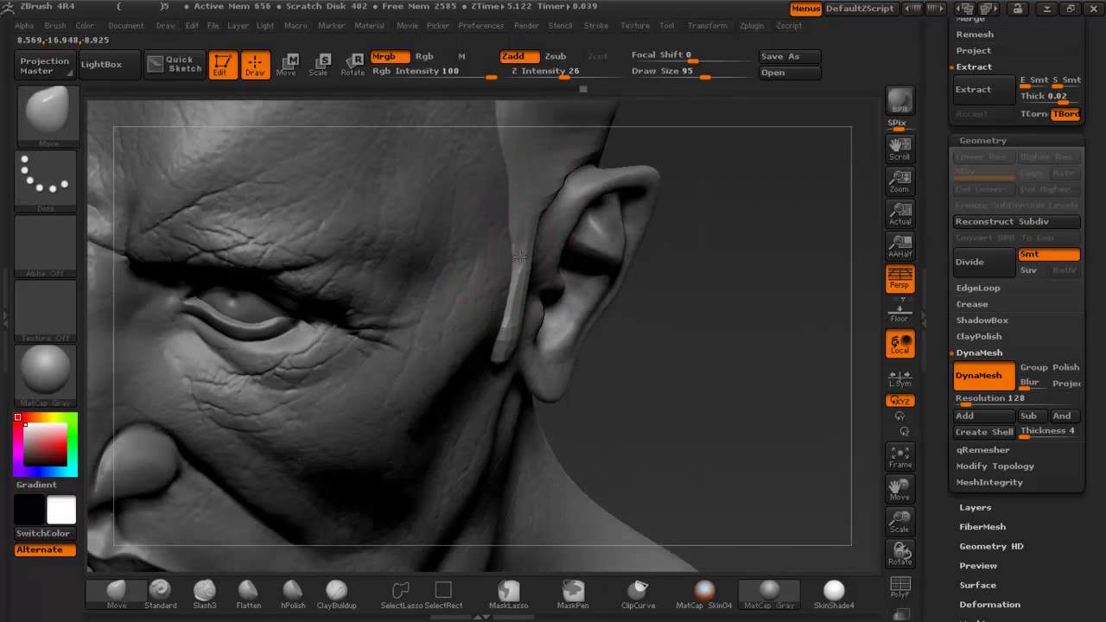
drag(501, 365, 493, 370)
Adjust the hairline behind the ear and at the nape with the Move brush, and smooth the back of the hair.
ctrl+right_drag(504, 363, 619, 328)
mouse_move(619, 326)
mouse_down()
mouse_move(588, 319)
mouse_move(607, 344)
mouse_up()
drag(575, 328, 572, 332)
drag(765, 317, 795, 319)
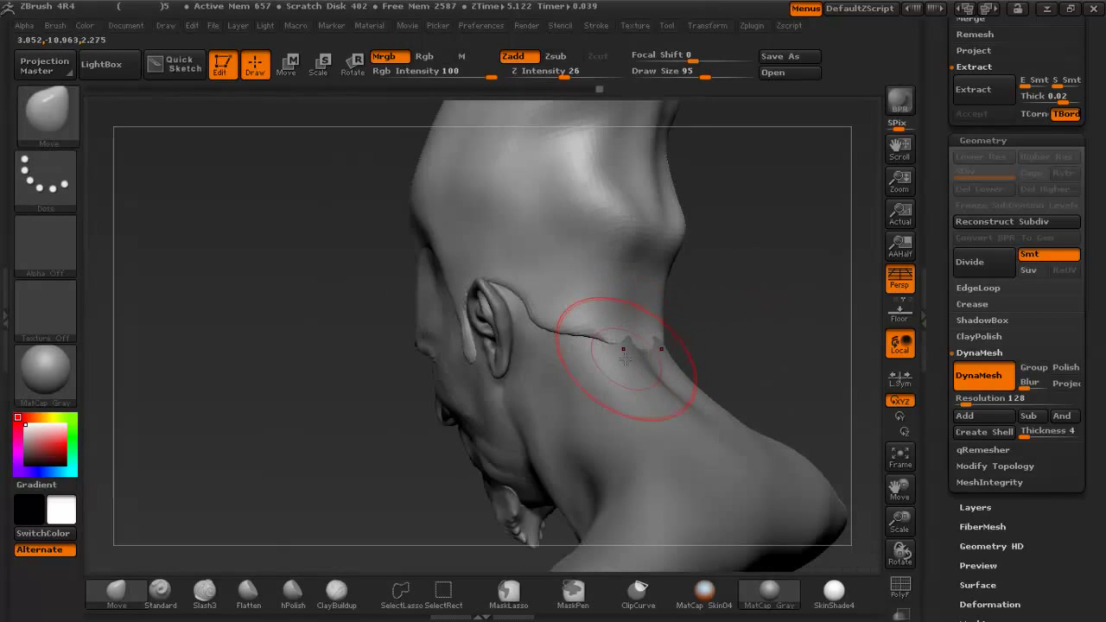
mouse_move(741, 280)
shift+mouse_down()
mouse_move(759, 283)
mouse_move(753, 397)
shift+mouse_up()
Flatten the side and upper back of the hair with the Flatten brush at draw size 95, smoothing the result.
mouse_move(751, 249)
mouse_down()
mouse_move(790, 255)
mouse_move(712, 281)
mouse_move(717, 321)
mouse_up()
key(shift+z)
key(shift+z)
click(265, 603)
mouse_move(524, 357)
mouse_down()
mouse_move(579, 268)
mouse_move(558, 283)
mouse_move(537, 321)
mouse_move(615, 237)
mouse_up()
drag(698, 198, 592, 222)
mouse_move(626, 186)
shift+mouse_down()
mouse_move(665, 169)
mouse_move(637, 253)
shift+mouse_up()
drag(790, 196, 794, 199)
key(shift+z)
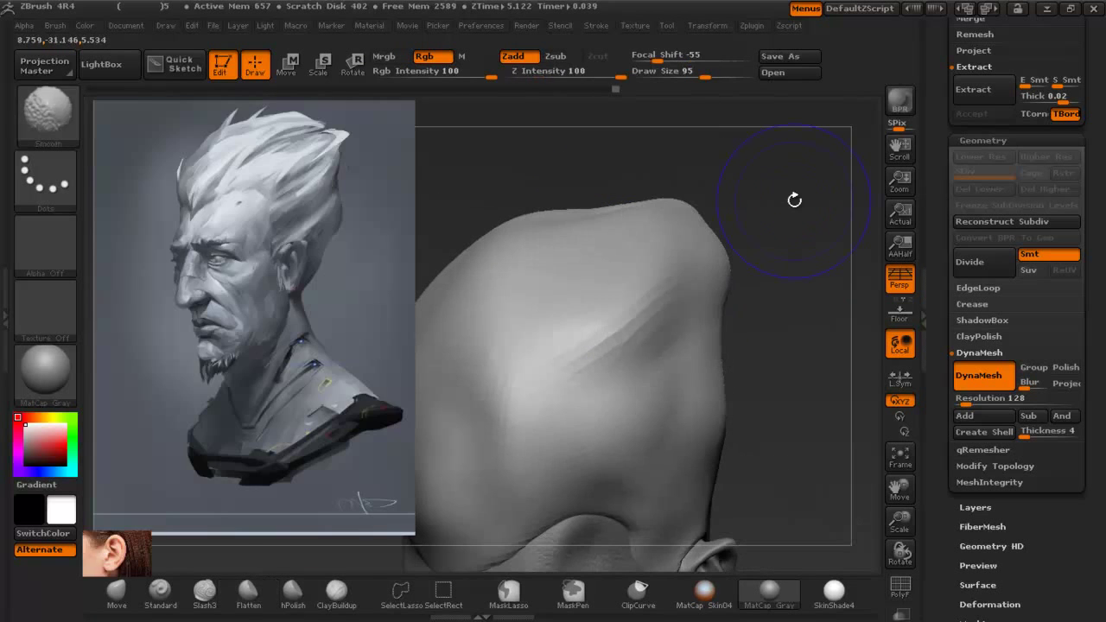
Flatten the top of the hair into broader planes and compare the silhouette with the concept reference.
key(shift+z)
drag(572, 311, 613, 294)
drag(604, 186, 653, 303)
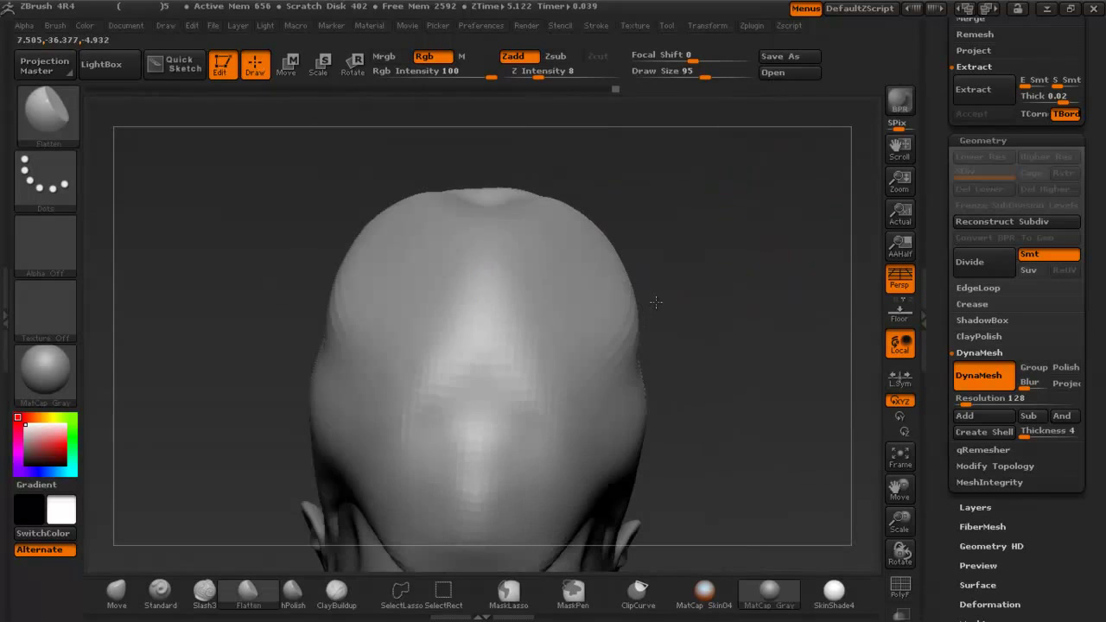
drag(587, 336, 598, 318)
mouse_move(669, 285)
mouse_down()
mouse_move(599, 336)
mouse_move(664, 346)
mouse_move(713, 285)
mouse_up()
key(shift+z)
key(shift+z)
alt+right_drag(710, 333, 436, 203)
ctrl+right_drag(678, 343, 691, 218)
key(shift+z)
ctrl+right_drag(555, 258, 553, 289)
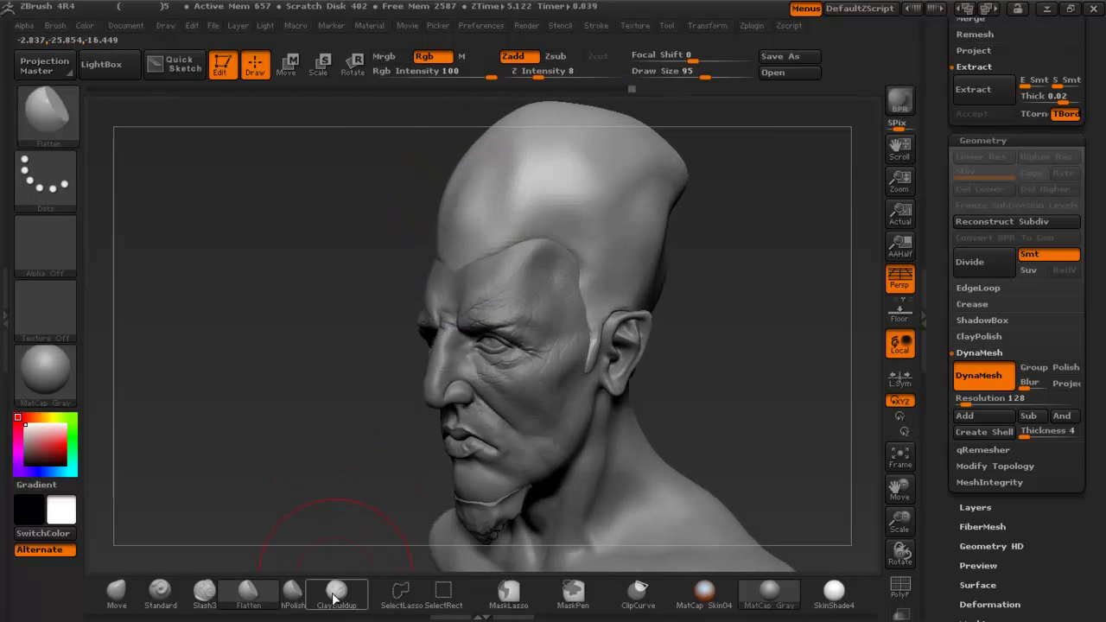
Build up the first hair strands above the forehead and temple with ClayBuildup at draw size 51.
click(335, 592)
key(space)
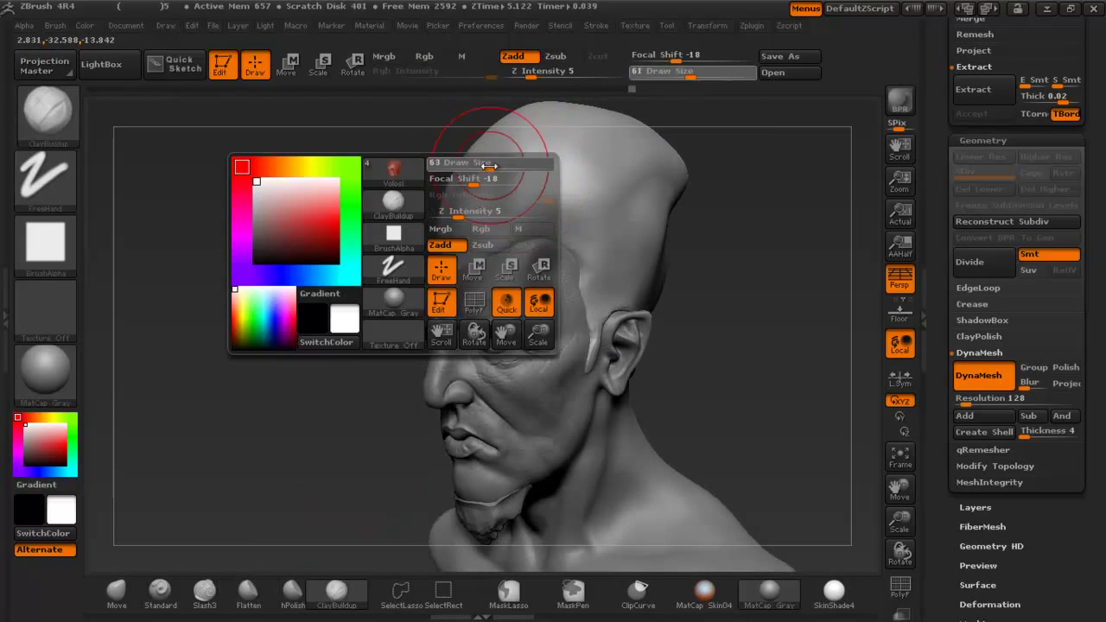
drag(476, 199, 502, 152)
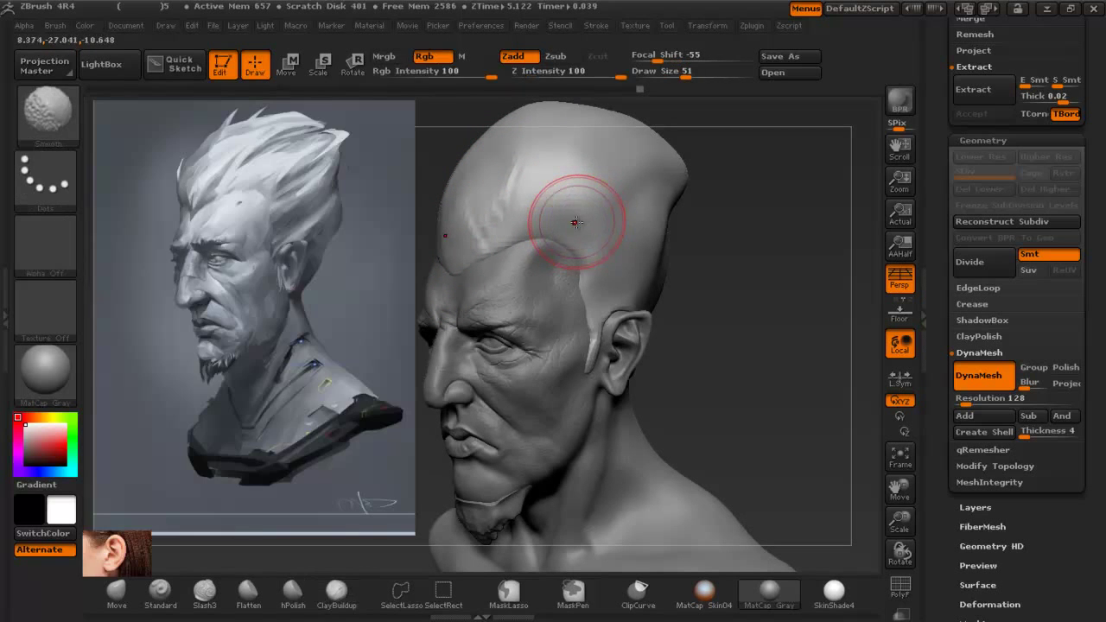
drag(702, 256, 657, 298)
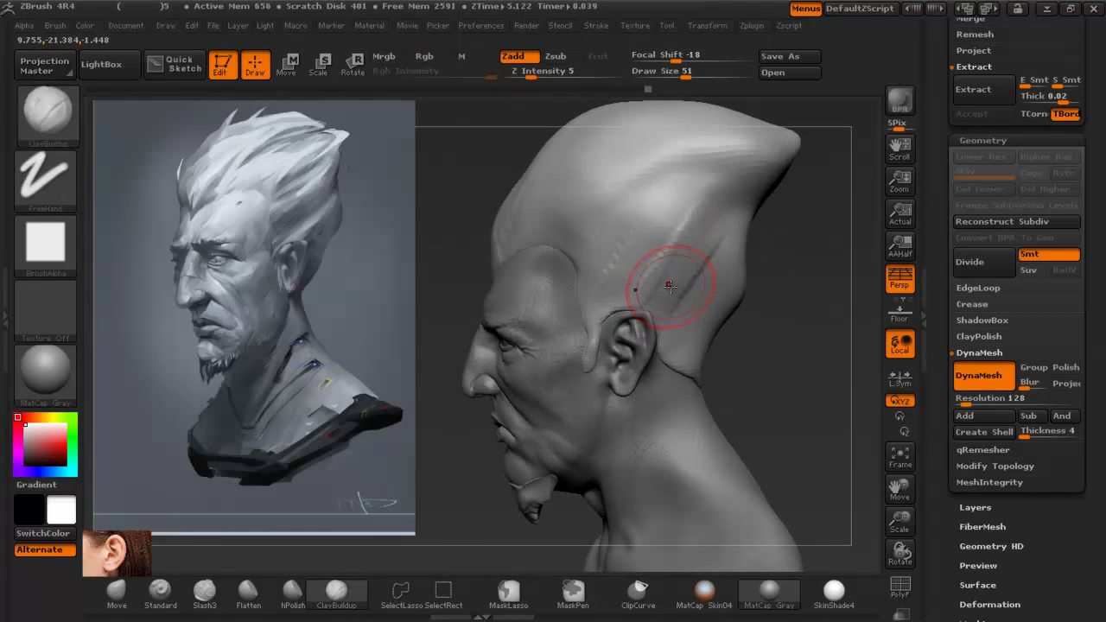
Build up long strands sweeping from behind the ear up the back of the hair with ClayBuildup.
drag(799, 332, 728, 366)
drag(767, 289, 751, 354)
mouse_move(782, 232)
mouse_down()
mouse_move(779, 328)
mouse_move(748, 304)
mouse_up()
drag(722, 242, 784, 158)
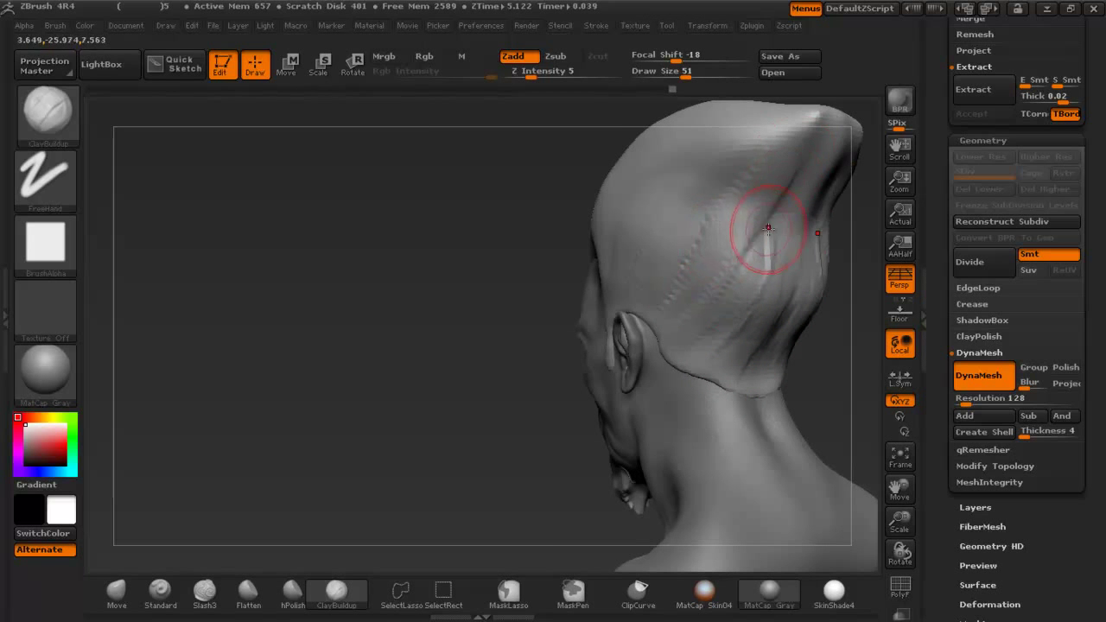
drag(770, 230, 809, 147)
alt+drag(497, 233, 572, 246)
drag(733, 246, 789, 245)
key(shift+z)
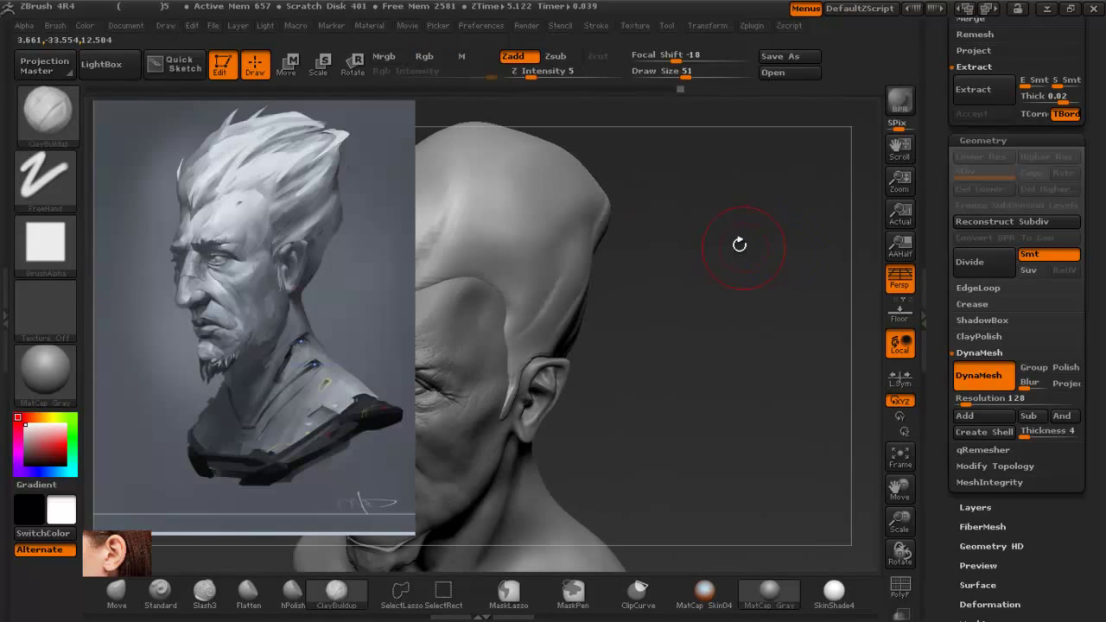
key(shift+z)
drag(701, 246, 646, 246)
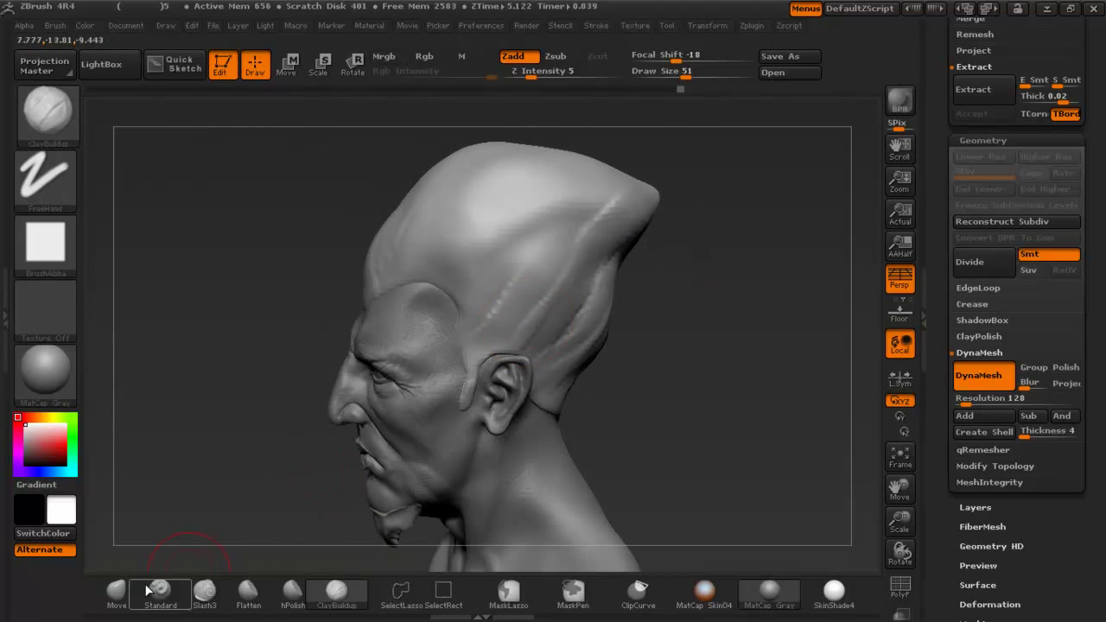
Reshape the overall hair volume and its sides with the Move brush at draw size 199.
click(116, 592)
key(space)
drag(710, 147, 765, 149)
mouse_move(615, 202)
mouse_down()
mouse_move(598, 214)
mouse_move(595, 202)
mouse_move(488, 171)
mouse_up()
mouse_move(692, 235)
mouse_down()
mouse_move(746, 241)
mouse_move(730, 226)
mouse_up()
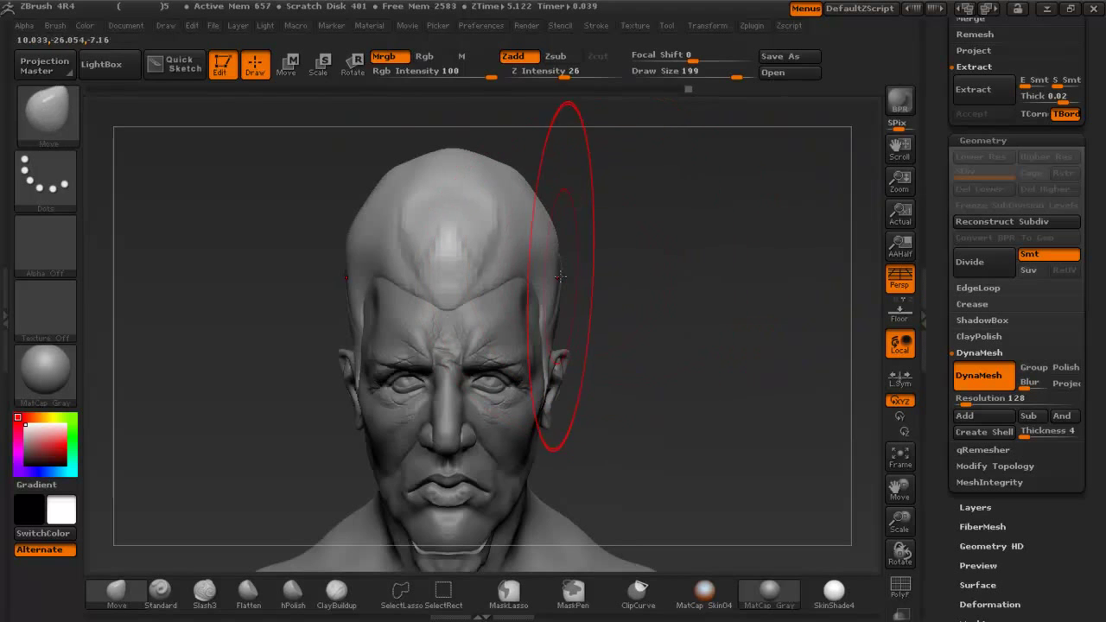
key(shift+z)
key(shift+z)
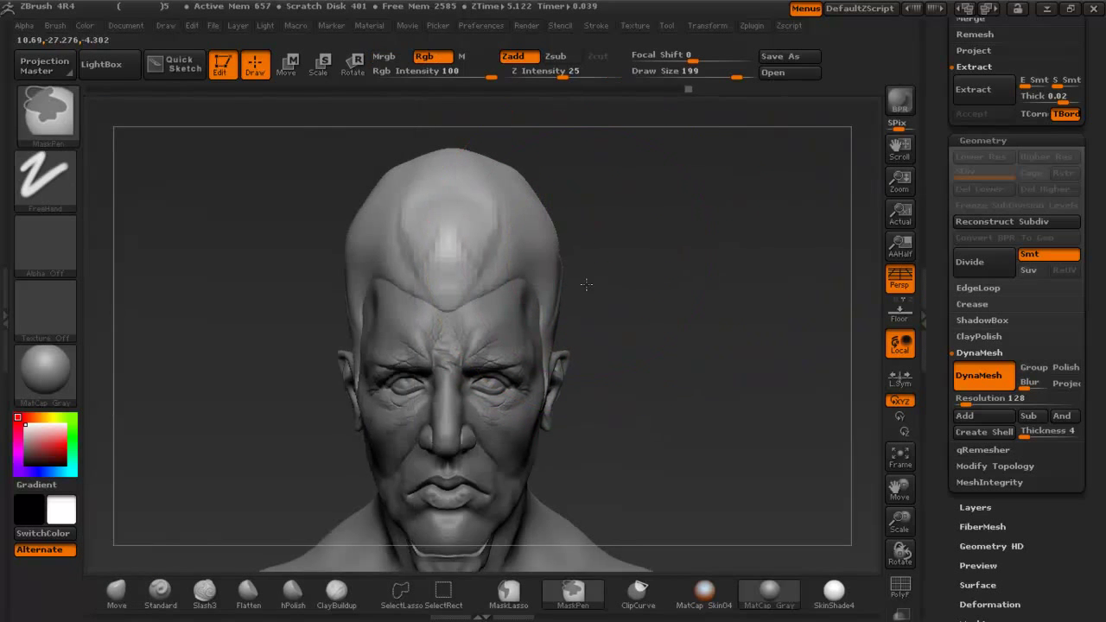
ctrl+right_drag(585, 284, 642, 316)
drag(642, 317, 641, 483)
Adjust the side contours of the hair in front view with the Move brush at draw size 157.
mouse_move(592, 156)
alt+right_down()
mouse_move(585, 286)
mouse_move(602, 304)
alt+right_up()
key(space)
mouse_move(529, 264)
mouse_down()
mouse_move(517, 265)
mouse_move(563, 269)
mouse_up()
mouse_move(634, 291)
mouse_down()
mouse_move(658, 250)
mouse_move(673, 265)
mouse_up()
alt+drag(652, 447, 666, 321)
drag(682, 371, 713, 333)
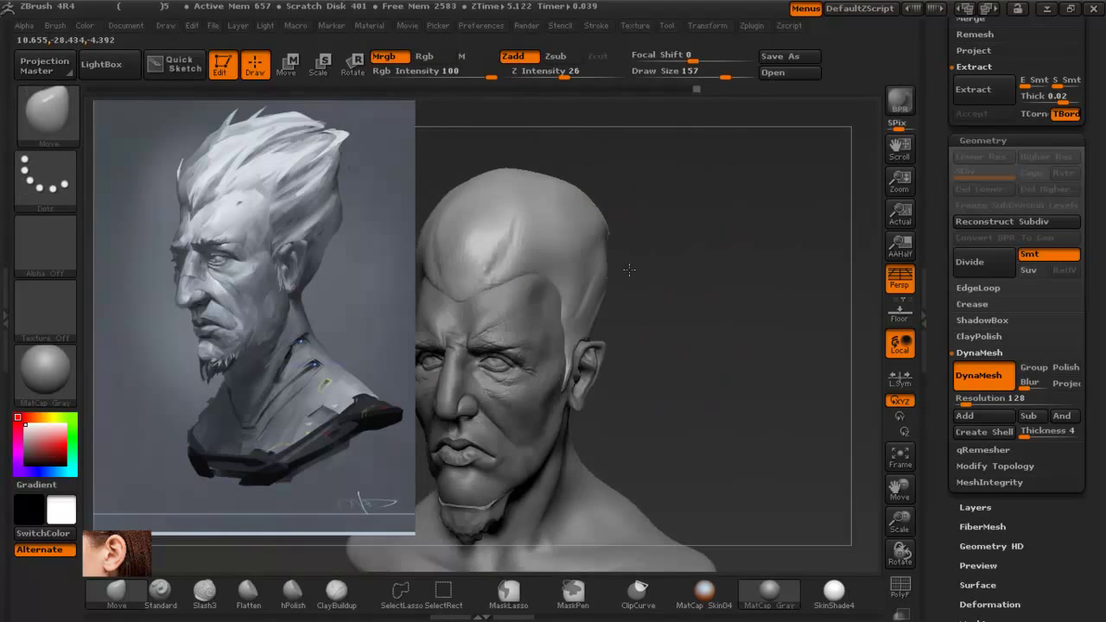
Reshape the swept-back tip at the rear of the crown with the Move brush to follow the reference.
drag(629, 269, 538, 271)
ctrl+right_drag(544, 259, 563, 198)
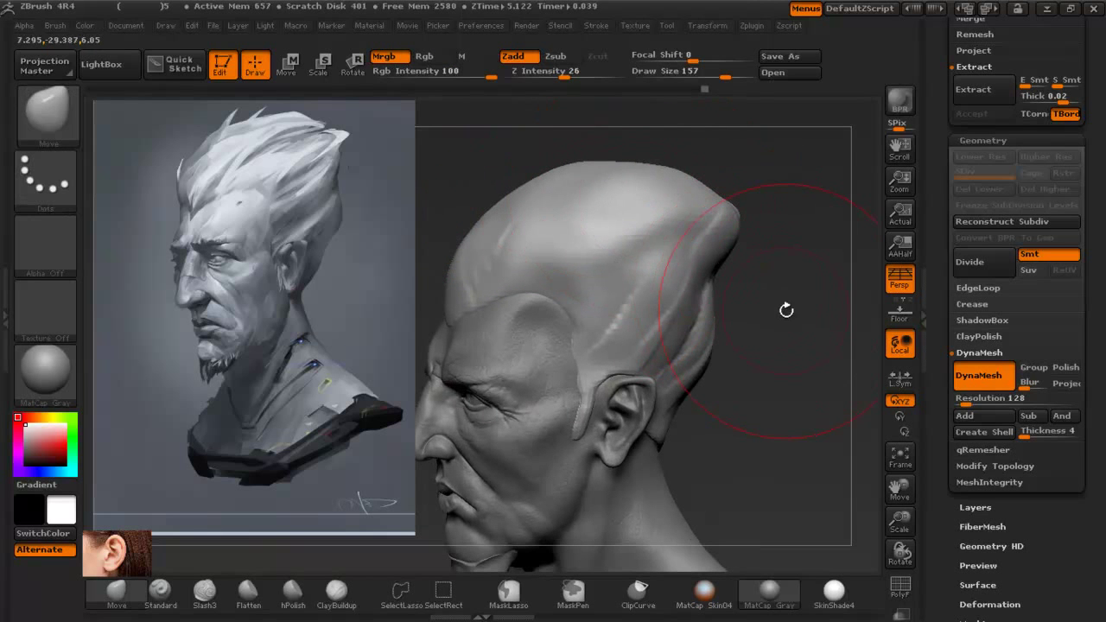
drag(685, 172, 727, 186)
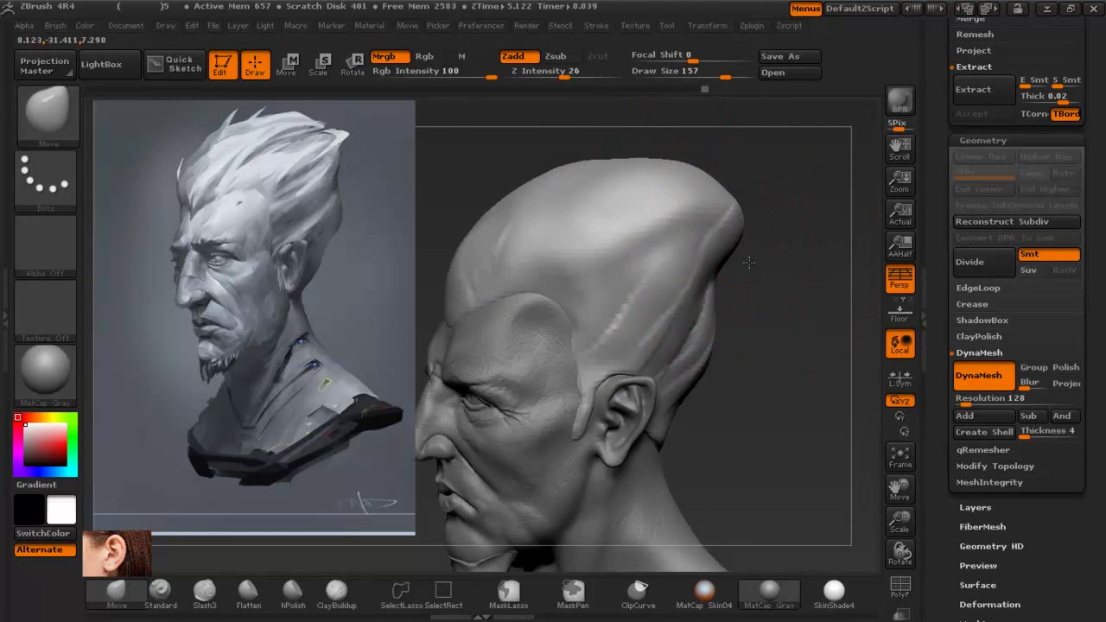
drag(747, 261, 696, 257)
drag(484, 212, 511, 212)
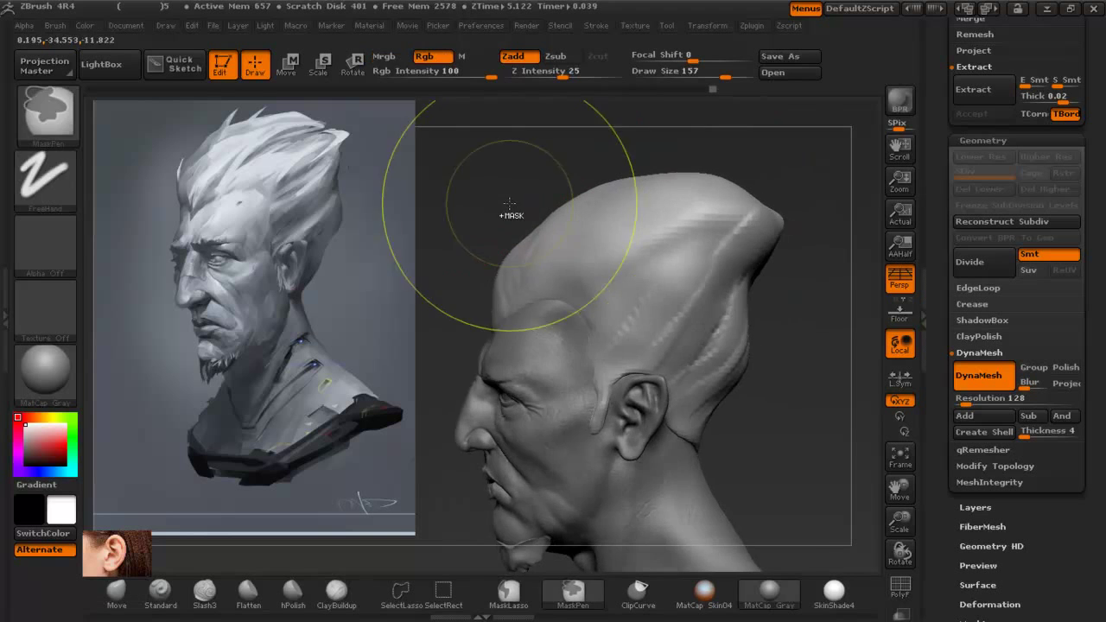
Refine the hair contour above the forehead with the Move brush, checking it from the front and side.
ctrl+right_drag(510, 212, 494, 276)
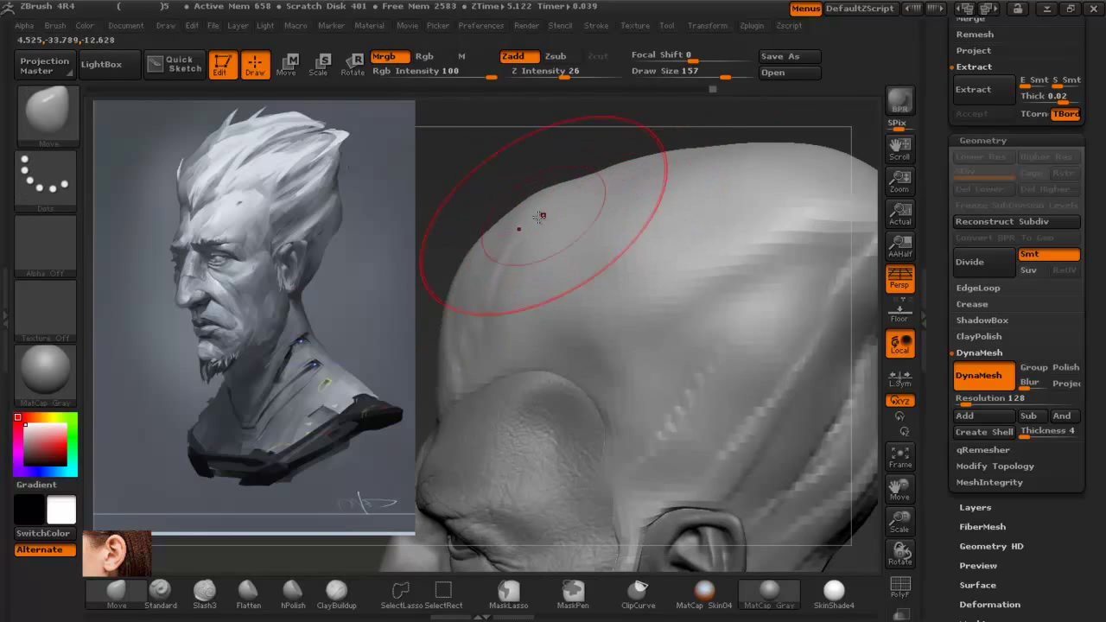
ctrl+right_drag(642, 259, 534, 278)
drag(534, 278, 710, 313)
ctrl+right_drag(710, 314, 735, 363)
right_drag(662, 256, 646, 294)
drag(751, 299, 509, 297)
alt+right_drag(730, 322, 561, 272)
mouse_move(596, 155)
right_down()
mouse_move(605, 242)
mouse_move(656, 217)
right_up()
key(shift+z)
Shape the top and back of the hair with the Move brush at draw size 95.
key(space)
mouse_move(662, 208)
mouse_down()
mouse_move(640, 207)
mouse_move(671, 182)
mouse_move(595, 182)
mouse_up()
mouse_move(591, 192)
right_down()
mouse_move(574, 224)
mouse_move(514, 238)
right_up()
drag(511, 240, 552, 239)
drag(583, 234, 613, 251)
mouse_move(644, 292)
right_down()
mouse_move(635, 312)
mouse_move(579, 316)
right_up()
drag(634, 304, 654, 312)
right_drag(653, 312, 689, 317)
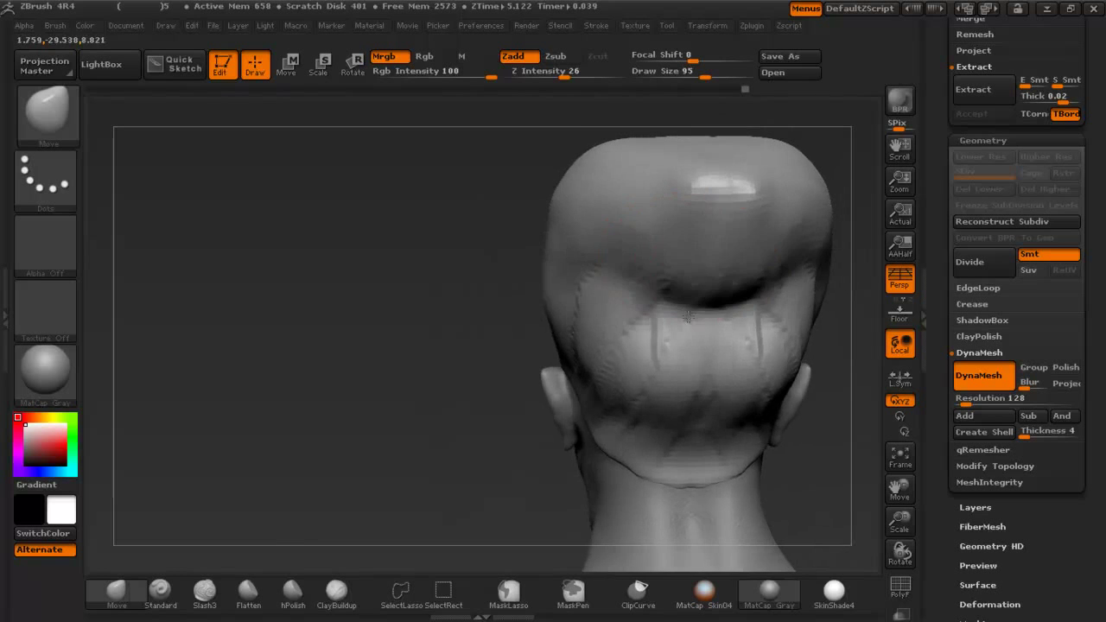
right_drag(627, 289, 697, 301)
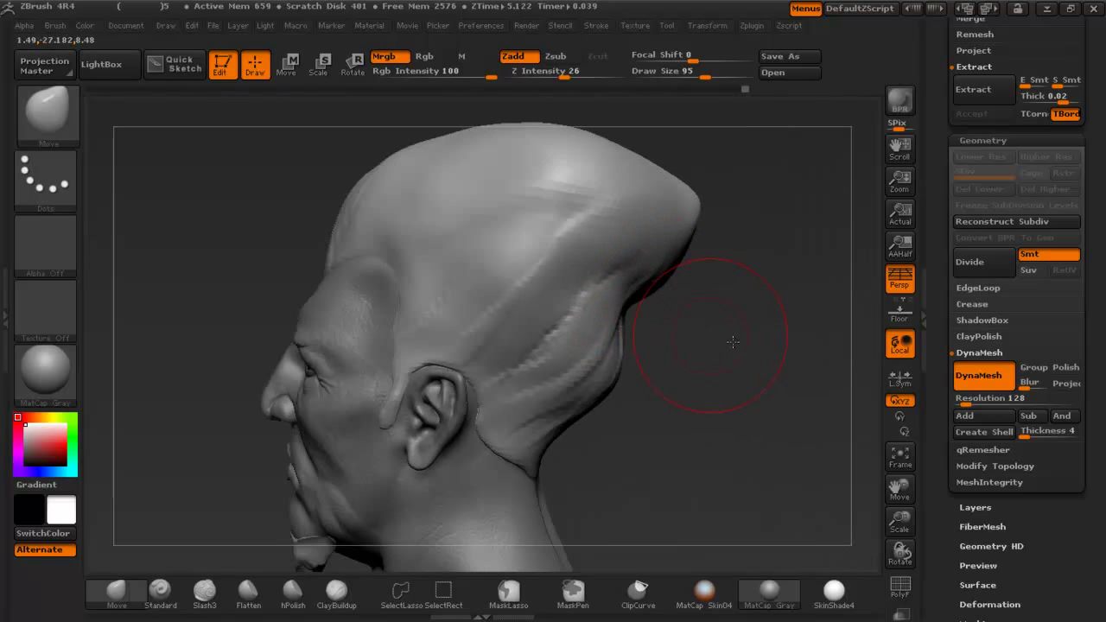
Adjust the sides and upper contour of the hair from several angles with the Move brush.
drag(733, 341, 709, 336)
ctrl+right_drag(674, 367, 731, 302)
ctrl+right_drag(634, 331, 662, 389)
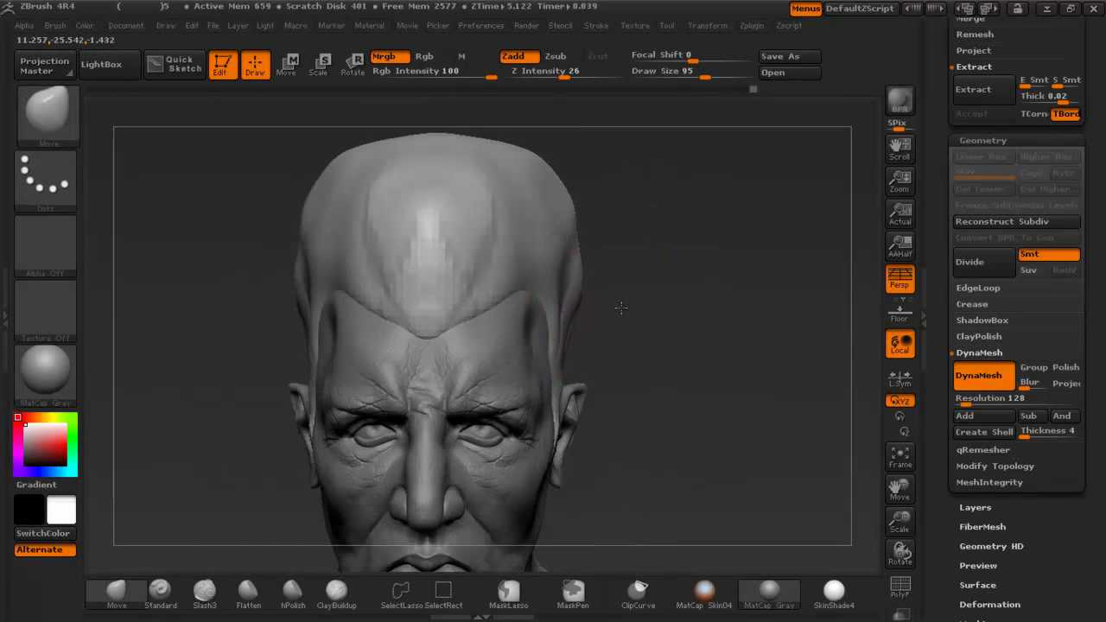
drag(620, 308, 558, 221)
mouse_move(676, 267)
mouse_down()
mouse_move(605, 290)
mouse_move(588, 275)
mouse_up()
drag(483, 238, 504, 181)
drag(678, 298, 553, 276)
mouse_move(661, 269)
mouse_down()
mouse_move(573, 208)
mouse_move(578, 222)
mouse_up()
drag(628, 296, 592, 281)
drag(695, 296, 562, 247)
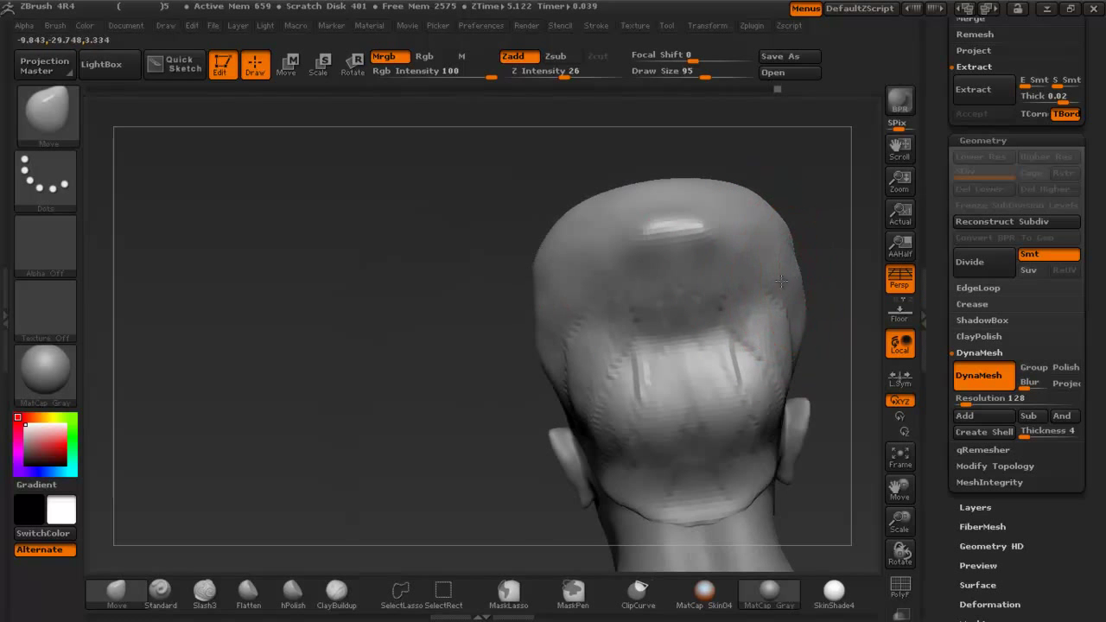
Check the hair volume from the back and in three-quarter view against the concept reference.
drag(394, 284, 262, 297)
ctrl+right_drag(641, 289, 732, 365)
drag(732, 365, 707, 372)
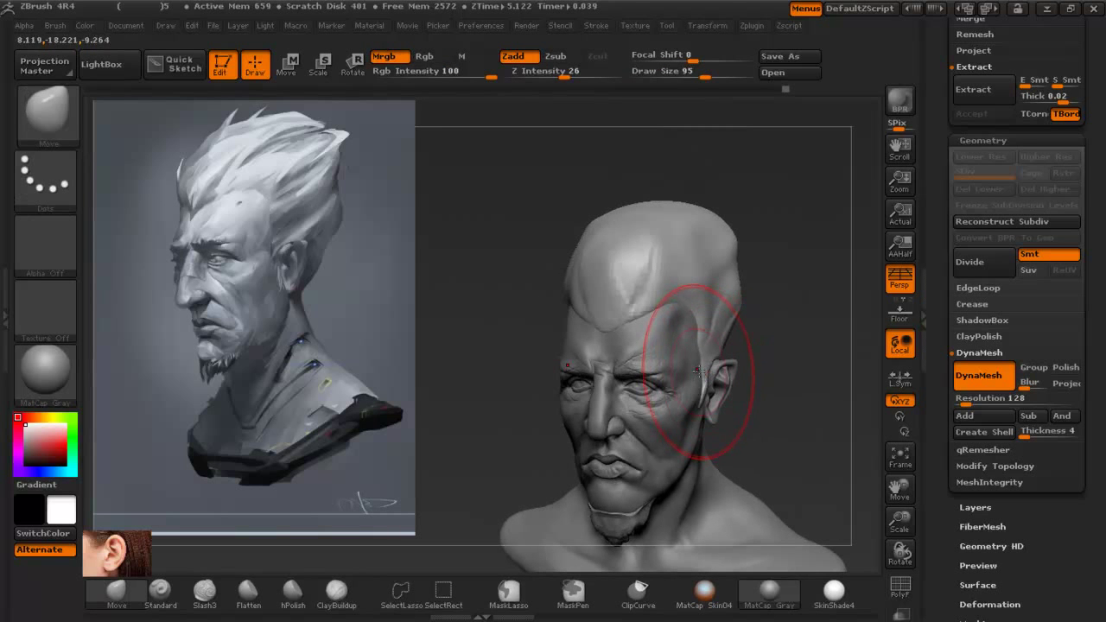
drag(773, 367, 762, 352)
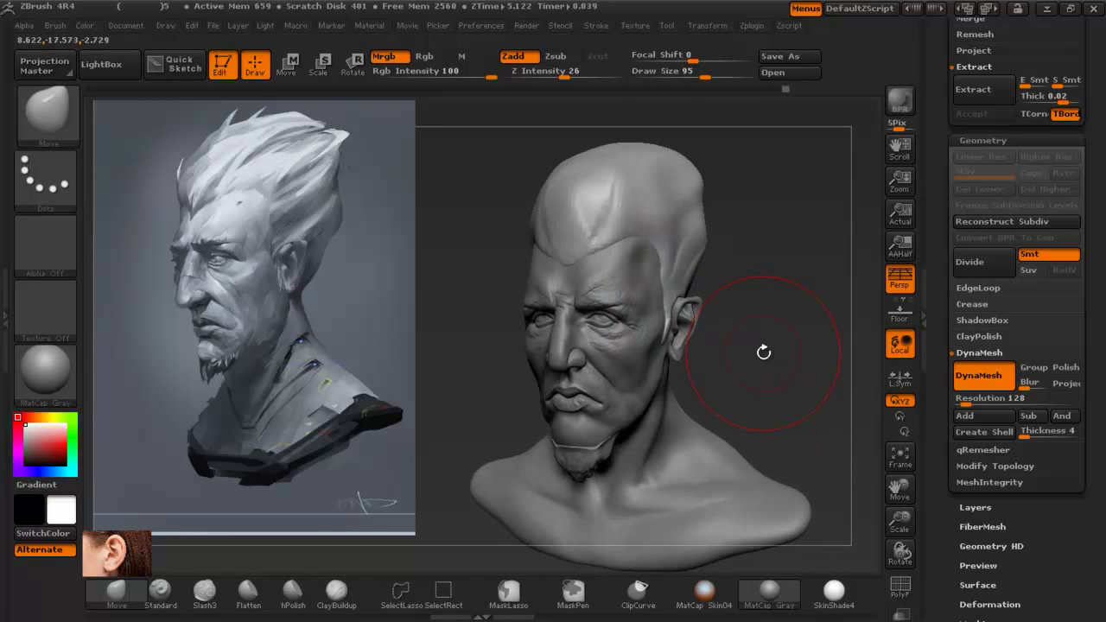
Refine the hairline around the forehead and temple with the Move brush at draw size 95.
mouse_move(683, 216)
ctrl+right_down()
mouse_move(566, 266)
mouse_move(594, 296)
mouse_move(598, 327)
ctrl+right_up()
drag(604, 313, 588, 349)
right_drag(552, 356, 484, 326)
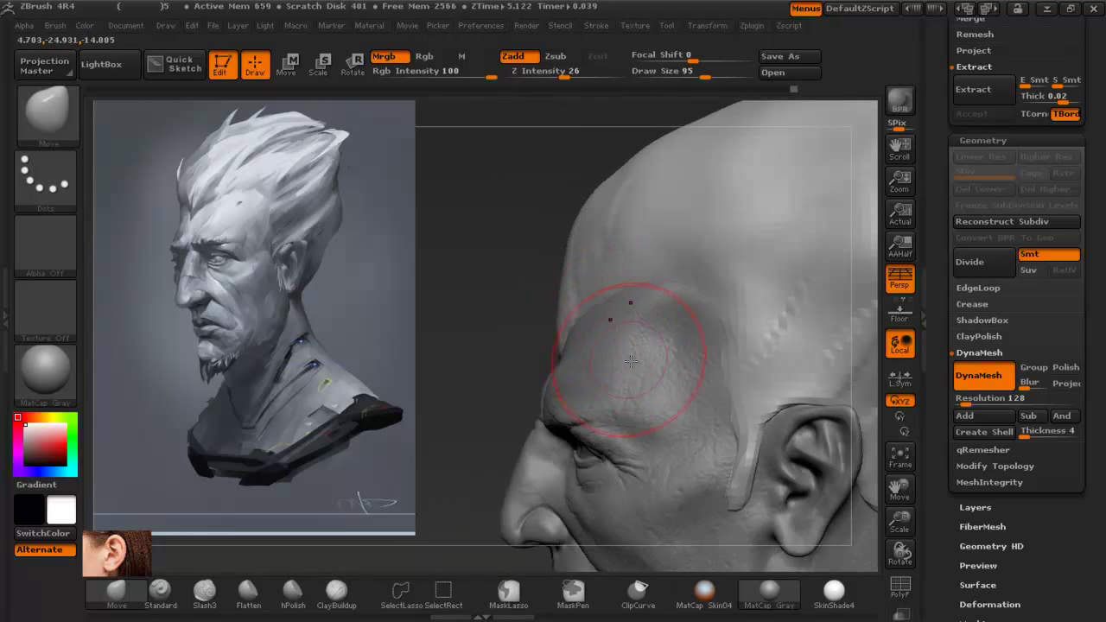
ctrl+right_drag(630, 361, 641, 328)
drag(682, 300, 662, 322)
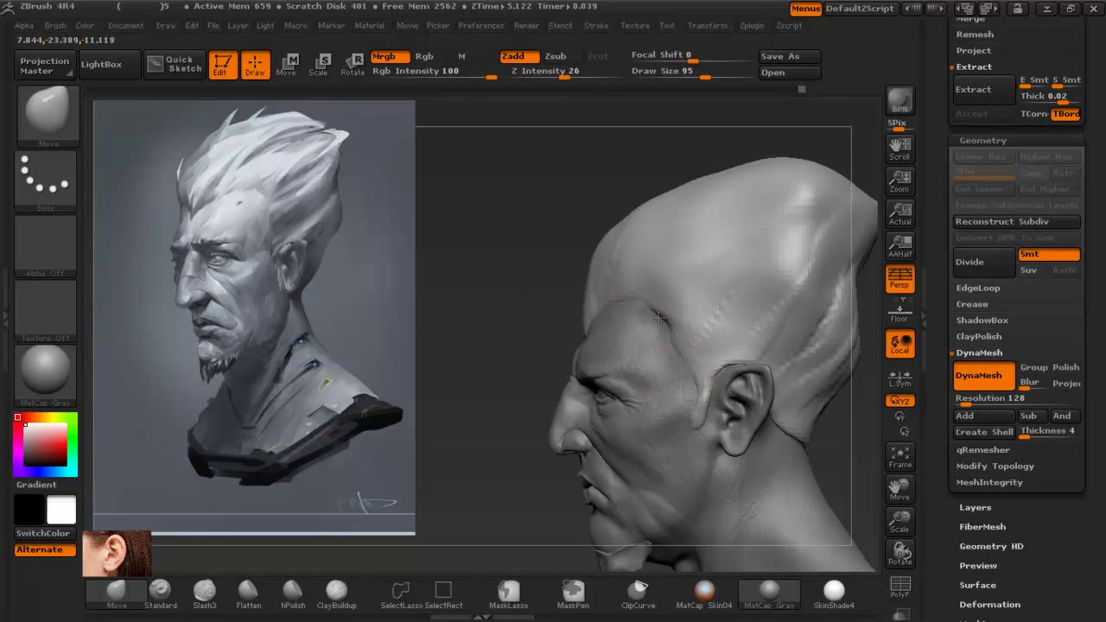
right_drag(639, 331, 697, 327)
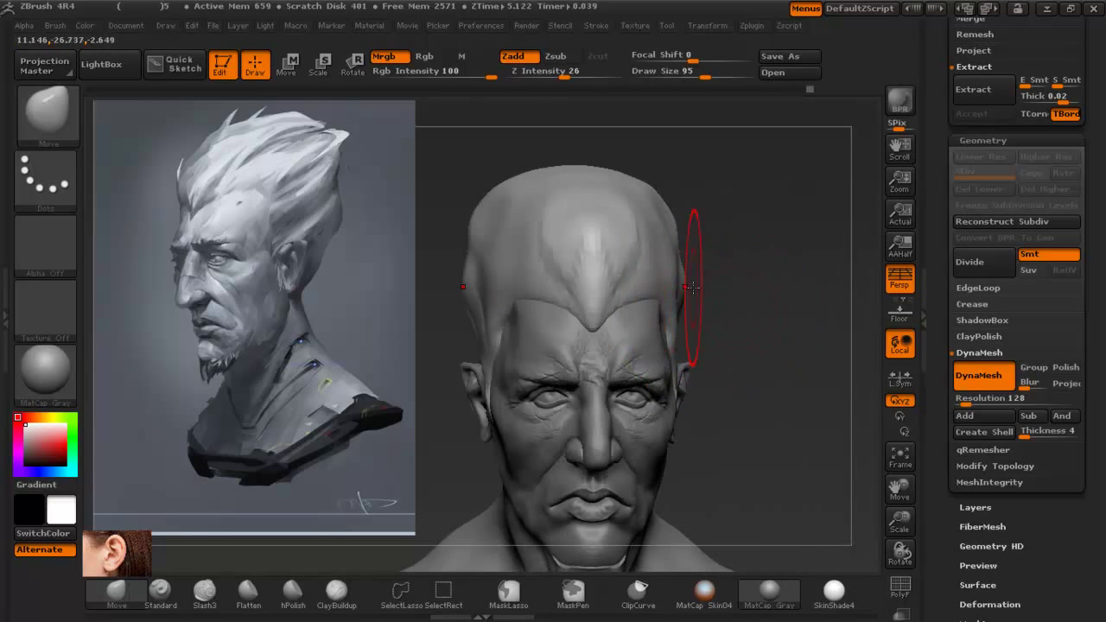
mouse_move(745, 311)
mouse_down()
mouse_move(745, 325)
mouse_move(728, 324)
mouse_up()
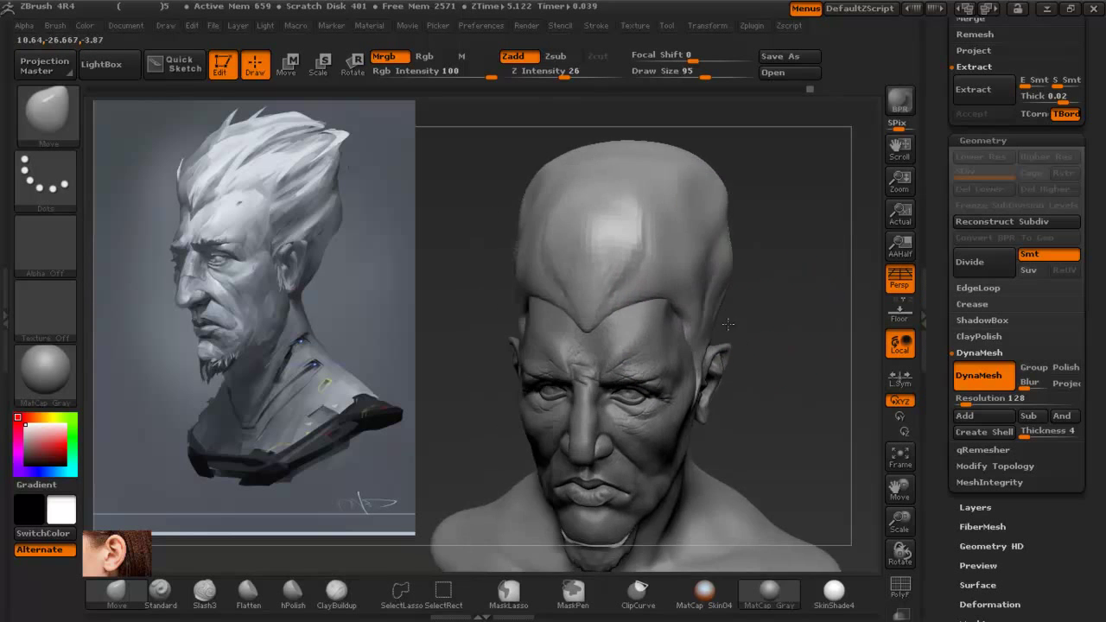
mouse_move(670, 278)
right_down()
mouse_move(654, 275)
mouse_move(689, 306)
mouse_move(602, 236)
right_up()
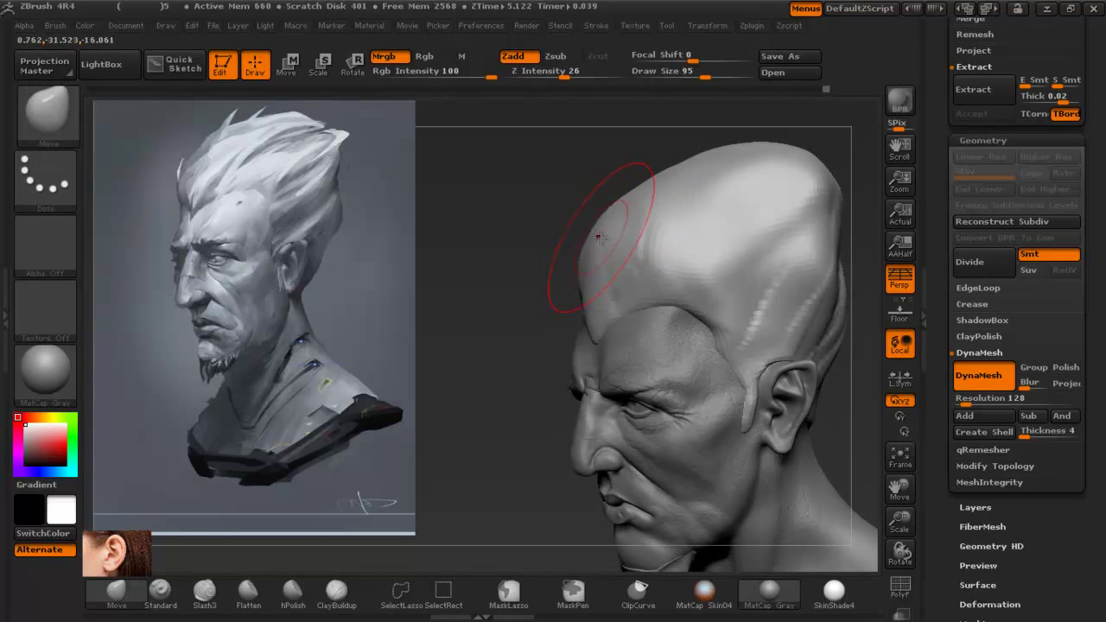
Build up strand volumes on the top and side of the hair using the ClayBuildup brush at draw size 56.
right_drag(673, 240, 710, 255)
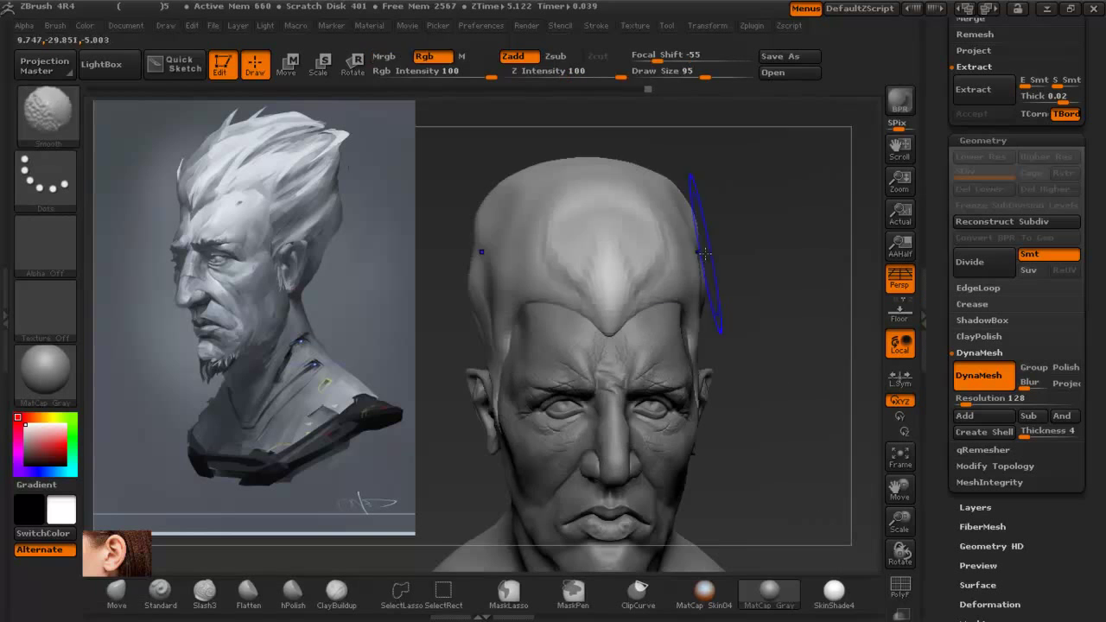
ctrl+right_drag(788, 345, 730, 298)
mouse_move(730, 298)
right_down()
mouse_move(780, 316)
mouse_move(705, 304)
mouse_move(729, 364)
mouse_move(725, 415)
right_up()
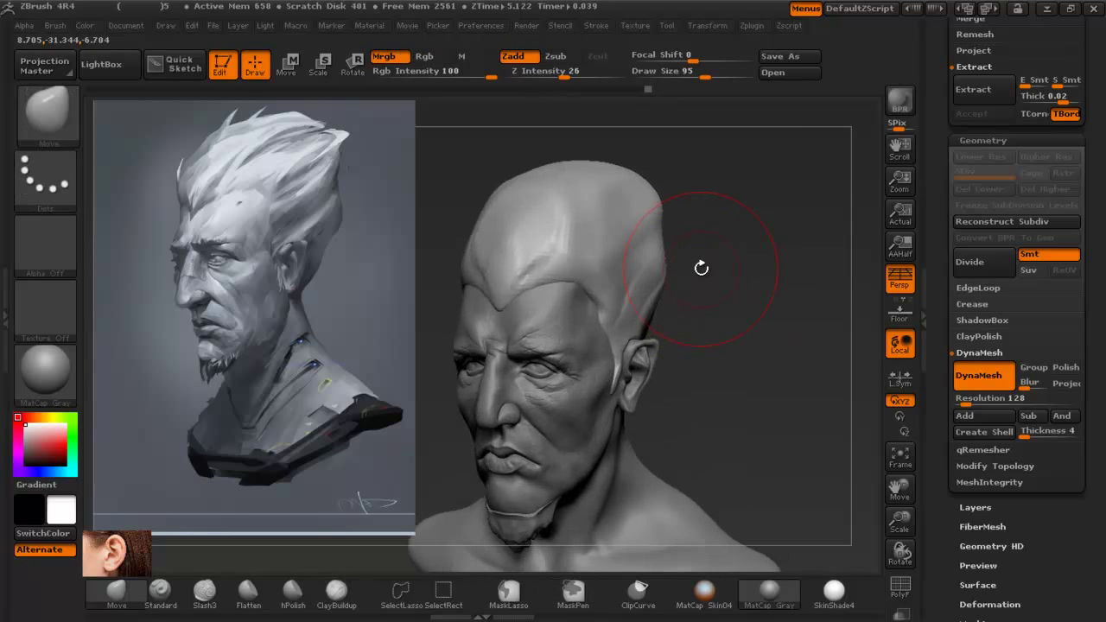
key(shift+z)
ctrl+right_drag(701, 267, 681, 341)
click(337, 592)
key(space)
mouse_move(526, 213)
mouse_down()
mouse_move(506, 206)
mouse_move(615, 133)
mouse_move(584, 230)
mouse_move(604, 279)
mouse_move(631, 231)
mouse_up()
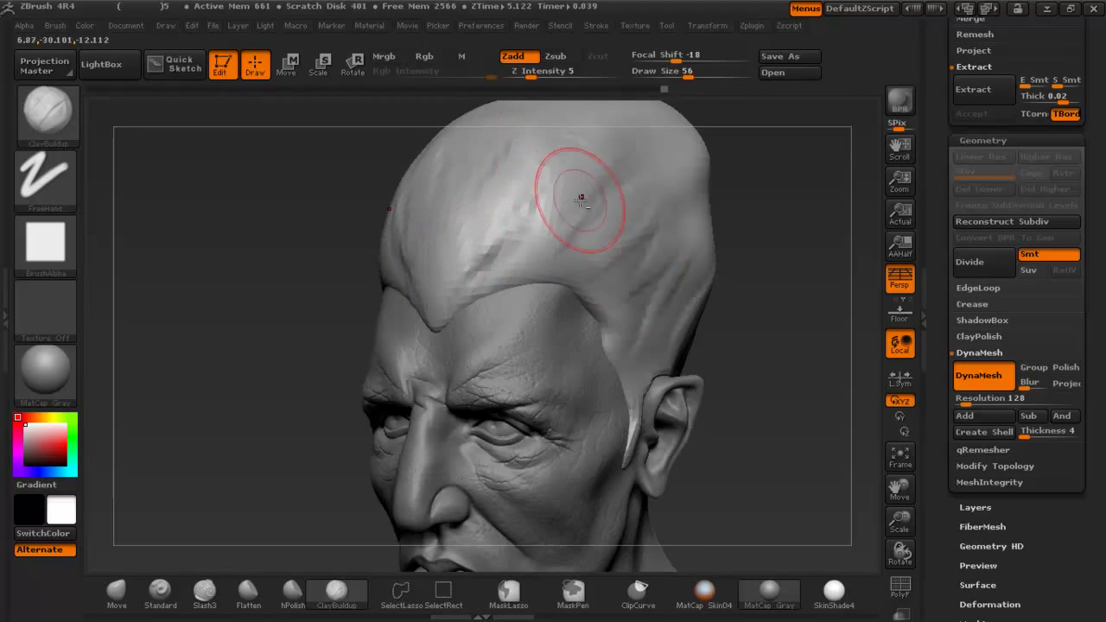
alt+right_drag(587, 108, 509, 182)
right_drag(438, 236, 458, 281)
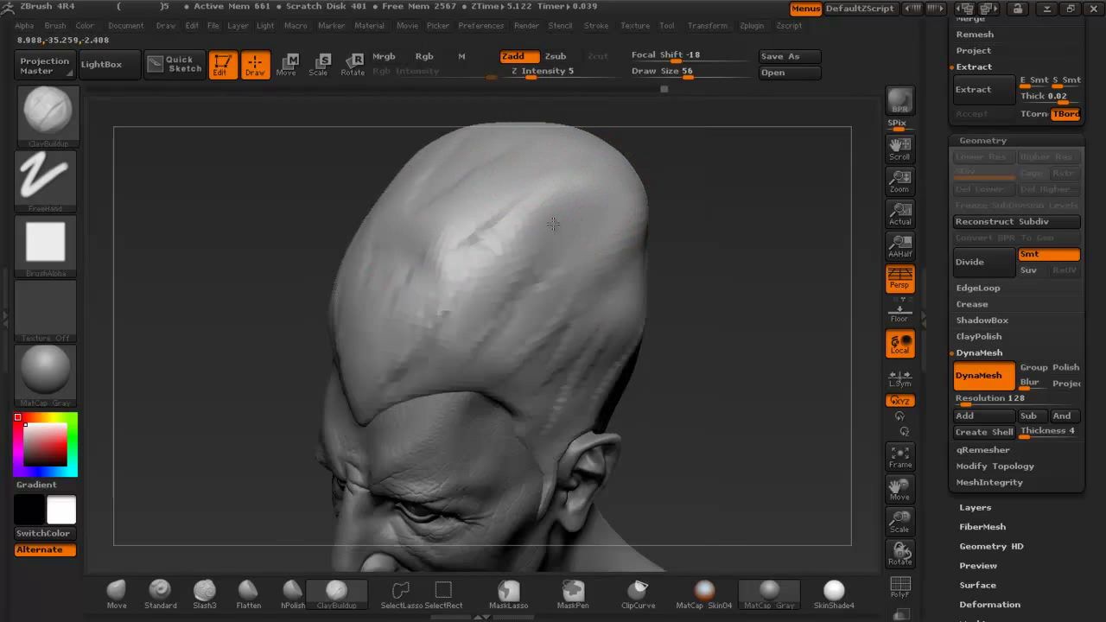
right_drag(596, 129, 527, 160)
drag(597, 212, 570, 210)
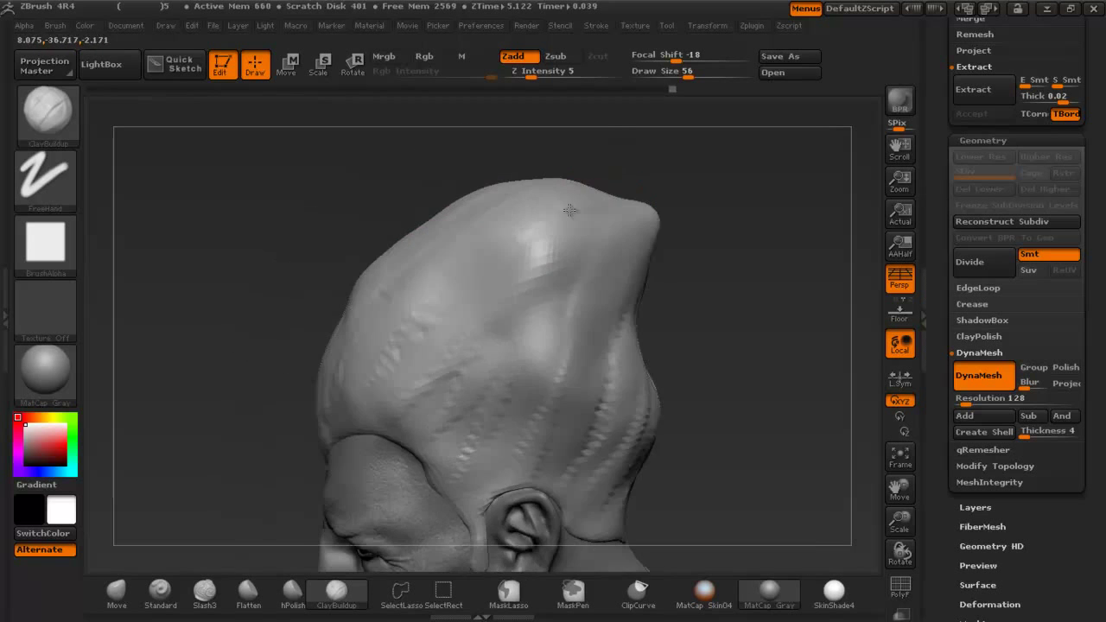
Carve a deep groove from above the ear up to the hair's back tip with the Slash3 brush at draw size 28.
mouse_move(703, 272)
mouse_down()
mouse_move(745, 288)
mouse_move(727, 286)
mouse_move(741, 169)
mouse_up()
mouse_move(740, 239)
mouse_down()
mouse_move(809, 242)
mouse_move(756, 223)
mouse_move(627, 235)
mouse_up()
key(shift+z)
key(shift+z)
click(211, 599)
key(space)
drag(467, 258, 449, 258)
drag(510, 205, 475, 250)
drag(524, 202, 469, 252)
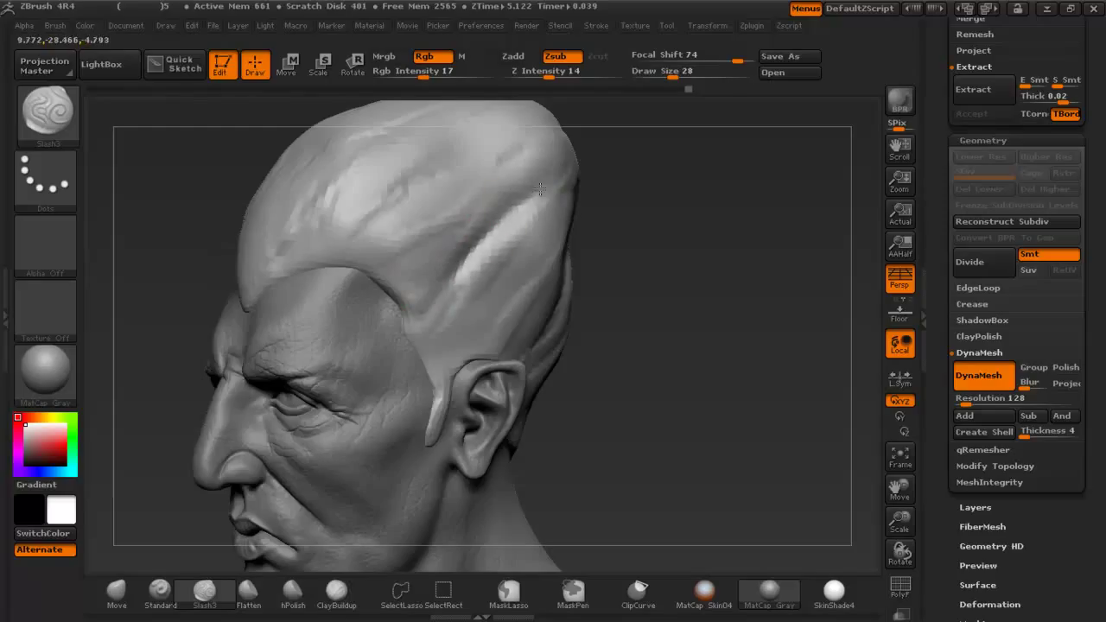
mouse_move(597, 171)
mouse_down()
mouse_move(614, 225)
mouse_move(562, 227)
mouse_up()
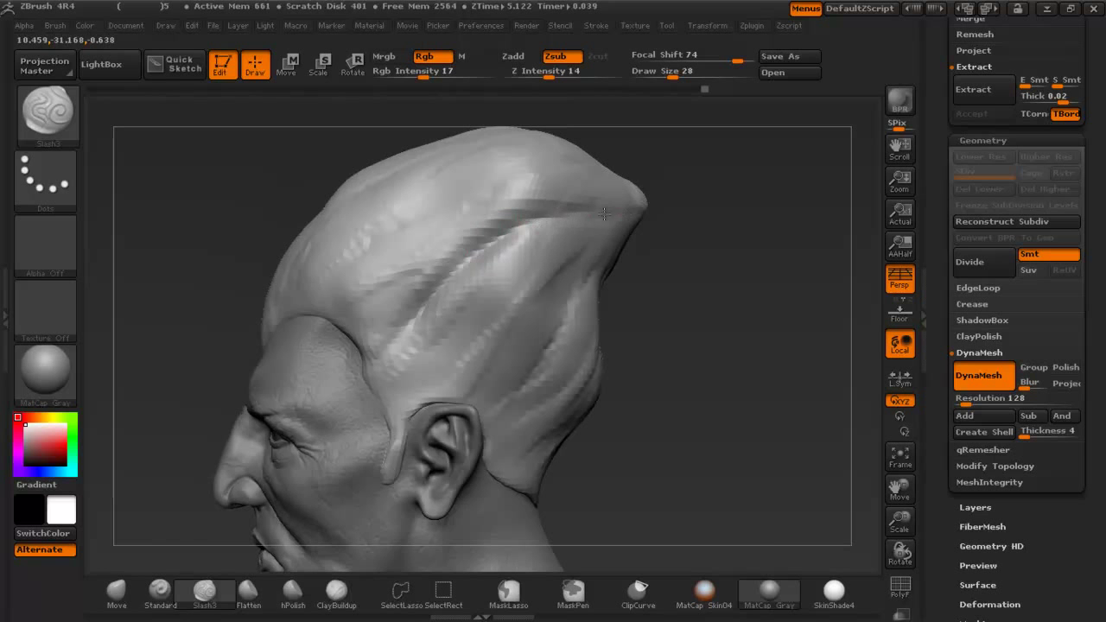
drag(530, 256, 554, 262)
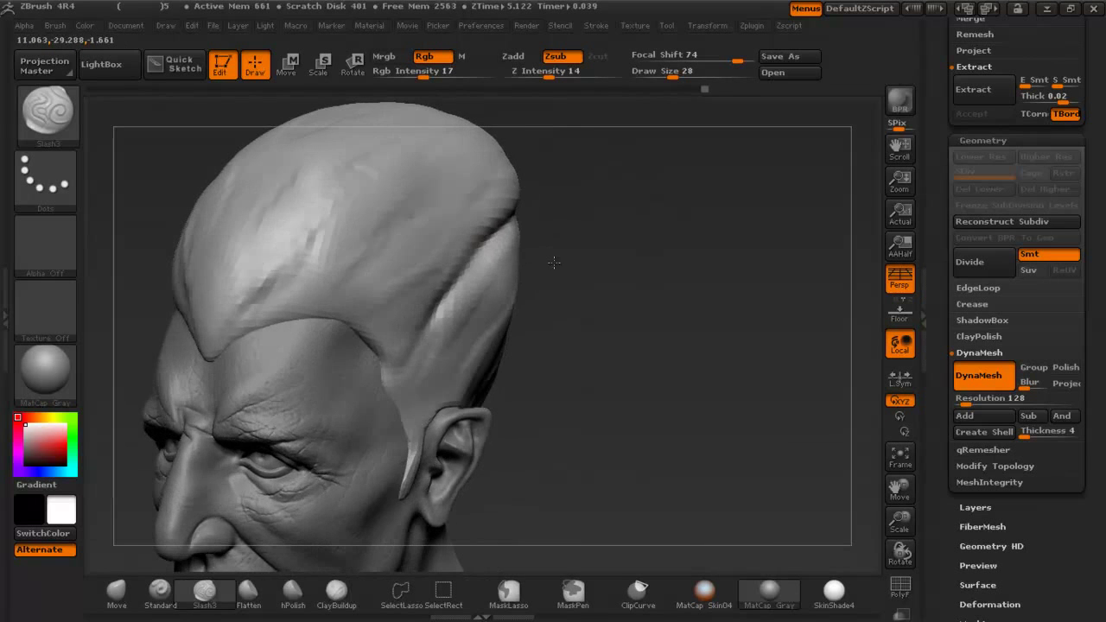
Compare the hair with the reference and carve a second groove along its upper side, above the temple.
right_drag(464, 338, 474, 341)
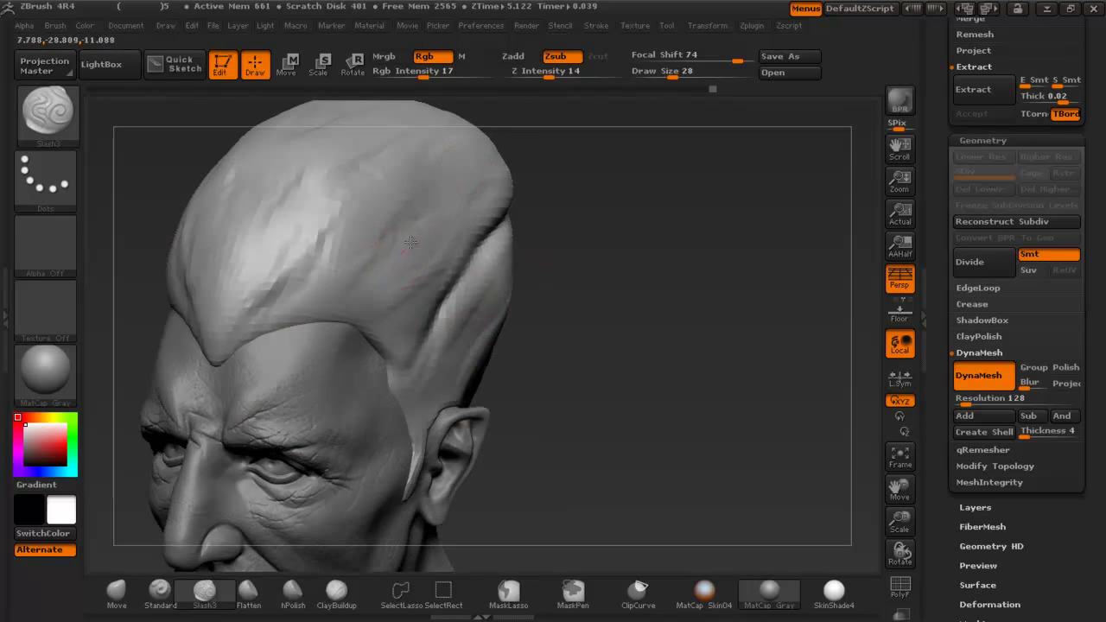
key(shift+z)
key(shift+z)
drag(383, 241, 440, 172)
right_drag(398, 234, 342, 248)
mouse_move(364, 249)
mouse_down()
mouse_move(442, 171)
mouse_move(364, 233)
mouse_move(344, 279)
mouse_up()
drag(478, 163, 497, 153)
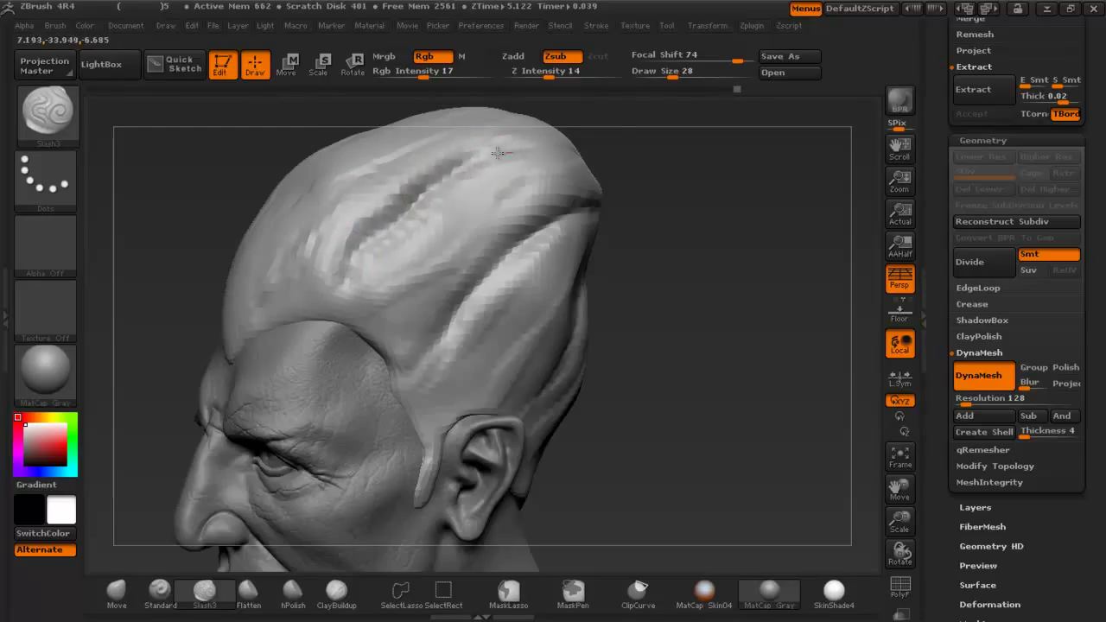
Extend the upper strand grooves along the side of the hair toward its swept-back tip.
right_drag(552, 158, 519, 163)
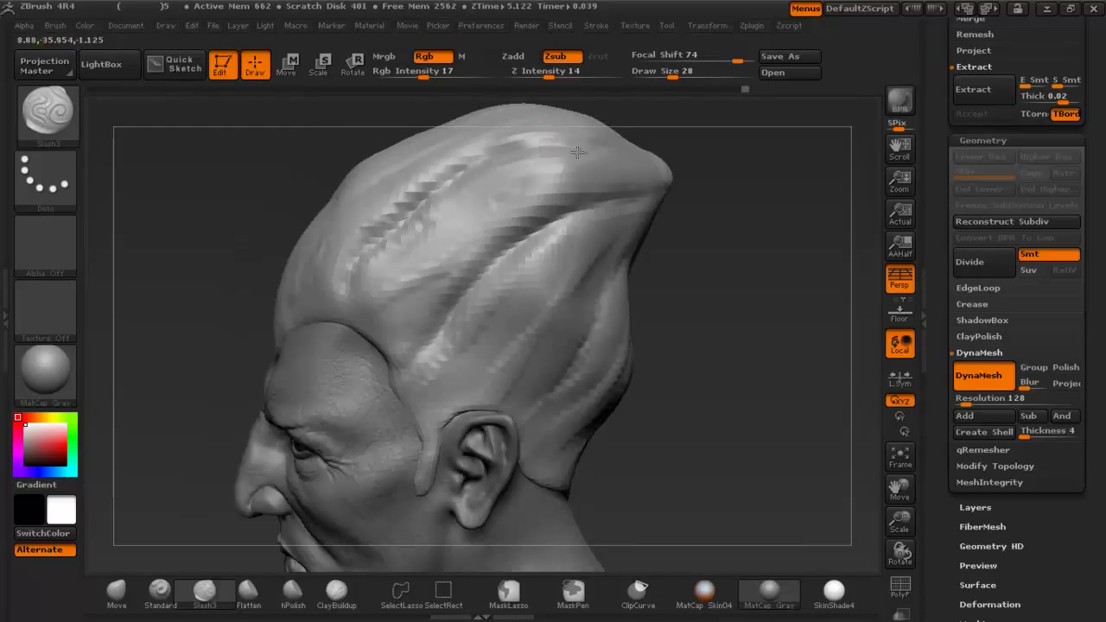
mouse_move(511, 152)
mouse_down()
mouse_move(475, 178)
mouse_move(429, 188)
mouse_up()
right_drag(480, 204, 431, 204)
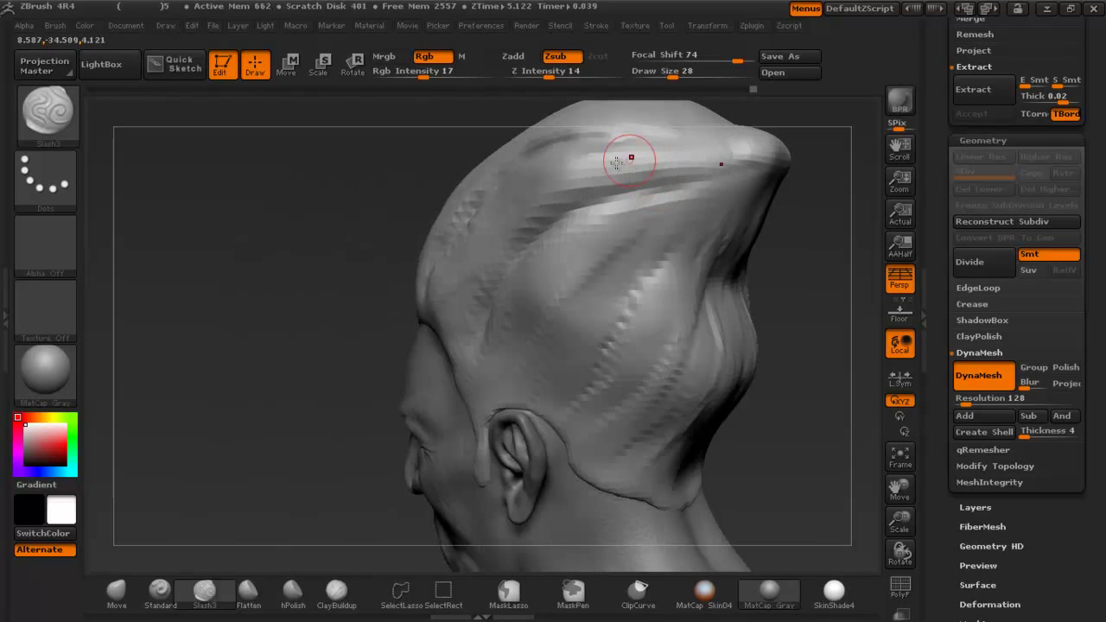
right_drag(703, 161, 635, 184)
mouse_move(634, 184)
mouse_down()
mouse_move(673, 222)
mouse_move(665, 216)
mouse_up()
right_drag(709, 231, 646, 274)
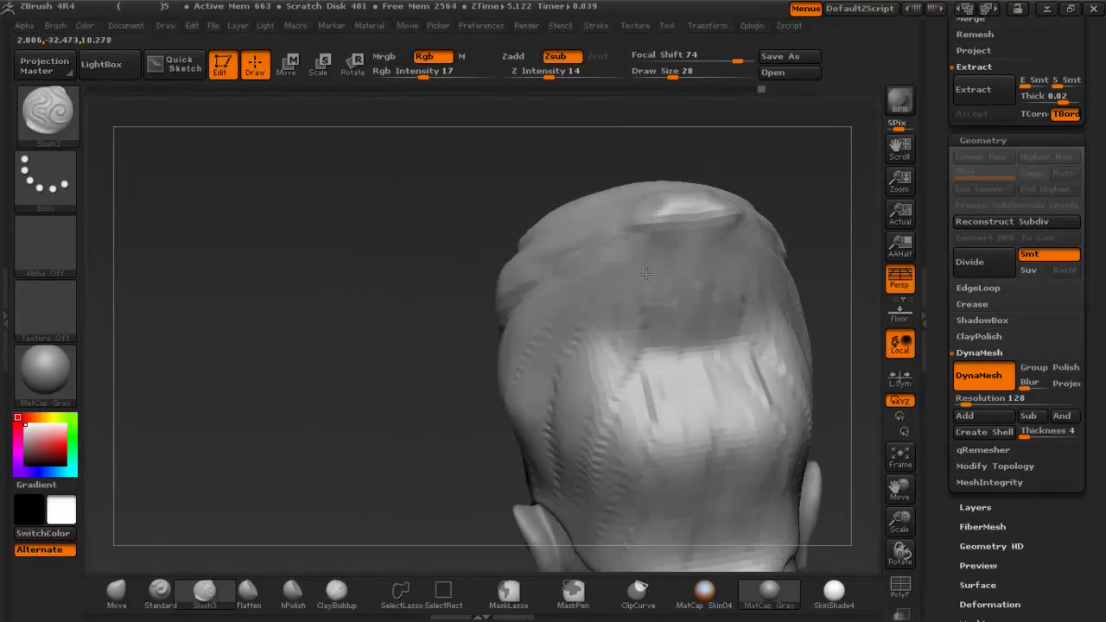
Carve strand grooves down the rear side and back of the hair.
mouse_move(680, 349)
ctrl+right_down()
mouse_move(621, 363)
mouse_move(682, 367)
ctrl+right_up()
drag(616, 366, 623, 352)
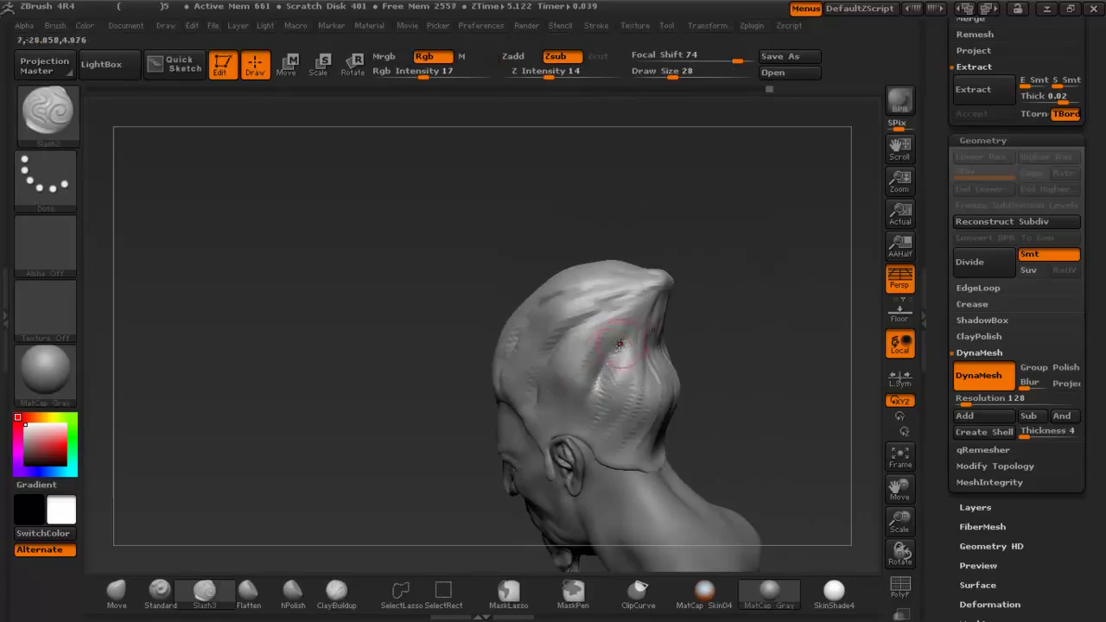
drag(644, 334, 649, 386)
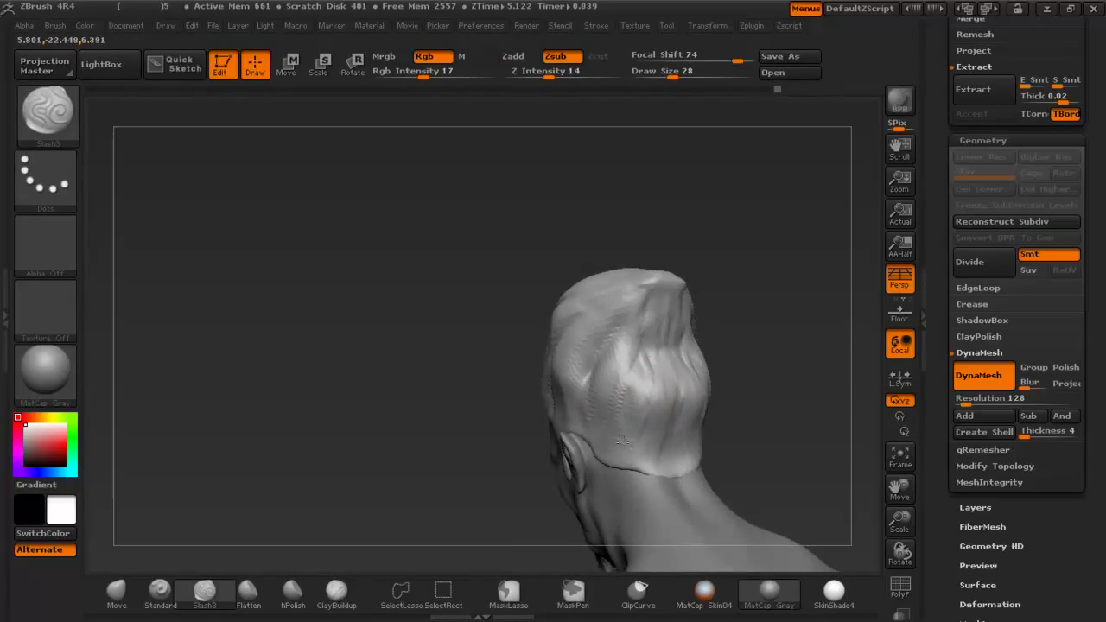
mouse_move(672, 410)
shift+right_down()
mouse_move(711, 390)
mouse_move(726, 353)
shift+right_up()
mouse_move(676, 326)
alt+right_down()
mouse_move(666, 320)
mouse_move(722, 331)
mouse_move(724, 372)
alt+right_up()
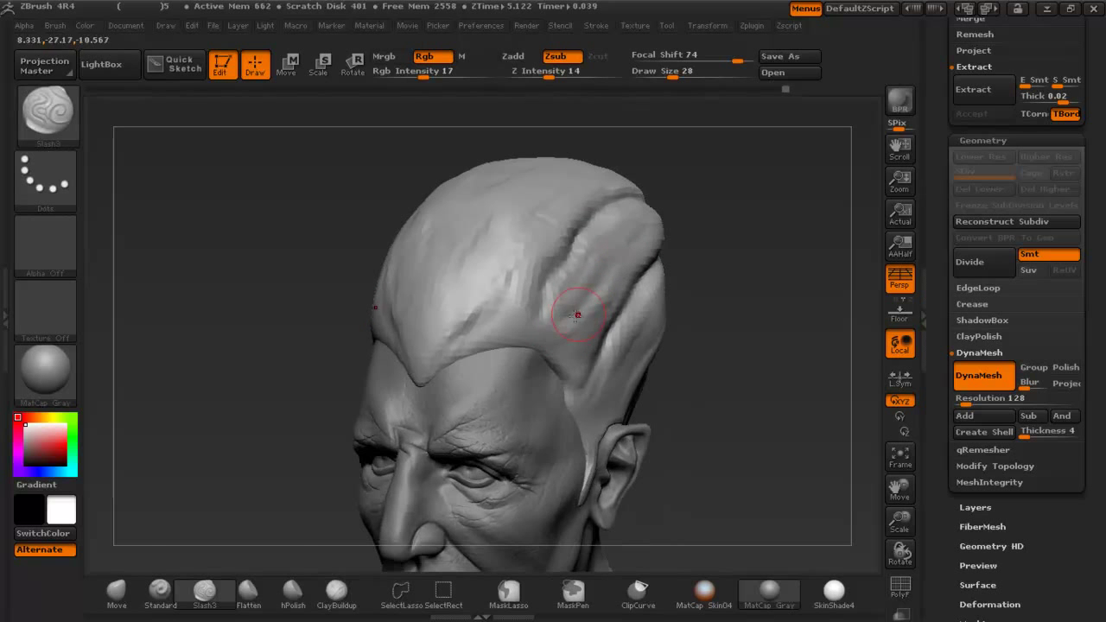
Carve diagonal strand grooves in the front of the hair, rising from the hairline above the forehead and temple.
right_drag(478, 292, 479, 292)
key(alt+Tab)
key(alt+Tab)
drag(477, 304, 452, 348)
mouse_move(520, 256)
mouse_down()
mouse_move(475, 307)
mouse_move(490, 292)
mouse_up()
mouse_move(523, 259)
right_down()
mouse_move(462, 275)
mouse_move(475, 290)
right_up()
drag(482, 301, 428, 358)
drag(530, 252, 484, 296)
Compare the carved hair shape with the reference painting from side and three-quarter views.
mouse_move(409, 350)
ctrl+right_down()
mouse_move(392, 293)
mouse_move(372, 302)
ctrl+right_up()
ctrl+right_drag(371, 302, 369, 347)
key(alt+Tab)
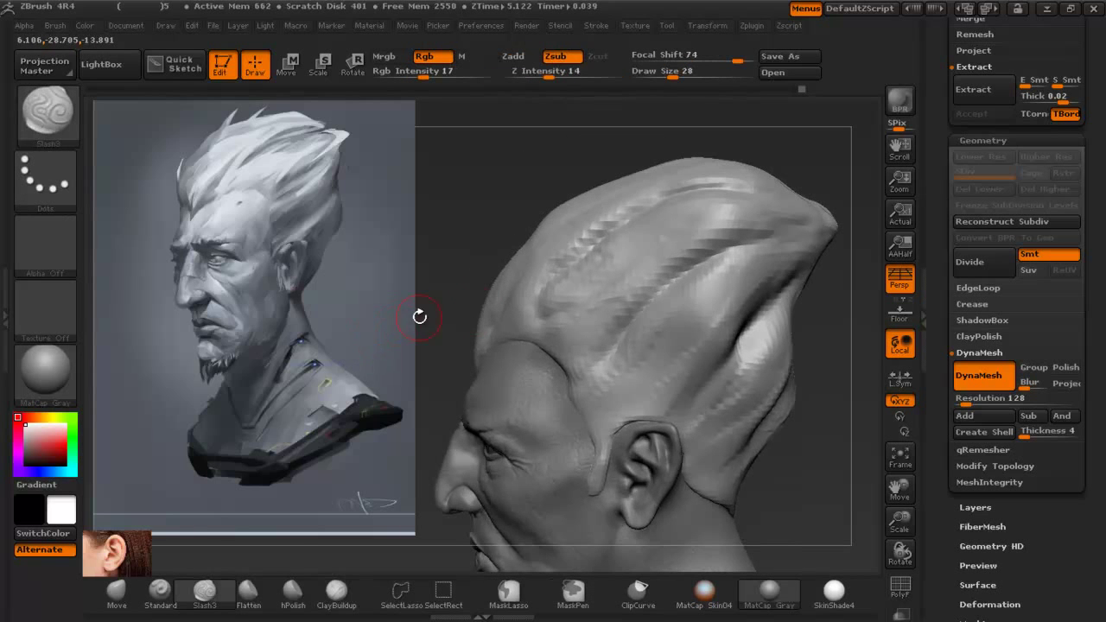
right_drag(445, 268, 615, 311)
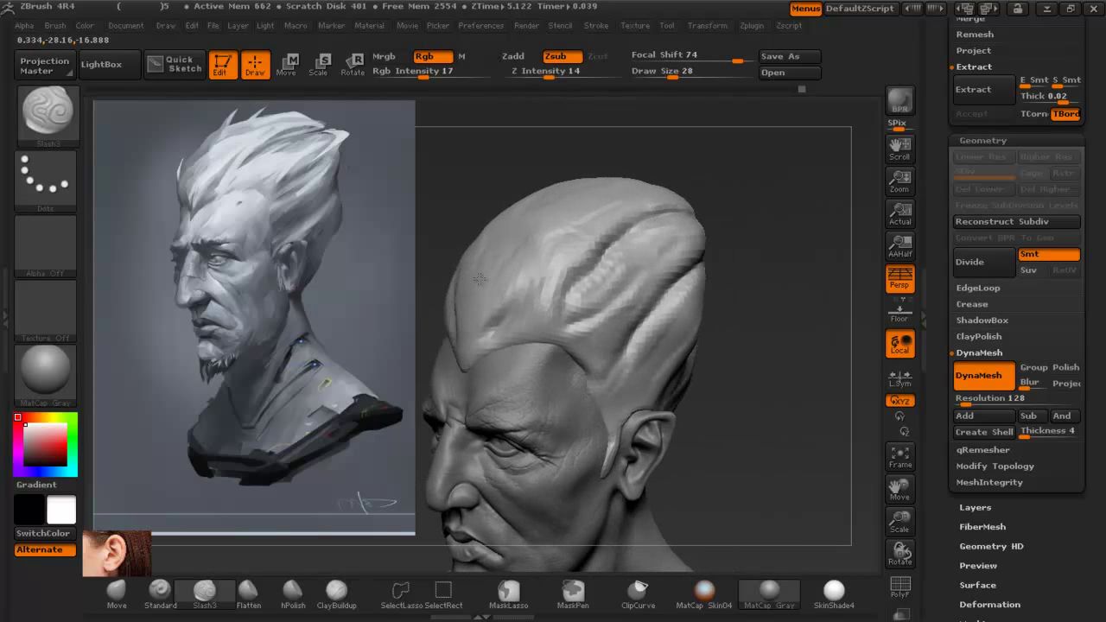
key(alt+Tab)
right_drag(761, 386, 820, 363)
mouse_move(717, 363)
ctrl+right_down()
mouse_move(700, 309)
mouse_move(718, 308)
mouse_move(578, 308)
ctrl+right_up()
key(alt+Tab)
right_drag(758, 282, 812, 285)
mouse_move(700, 235)
ctrl+right_down()
mouse_move(701, 291)
mouse_move(720, 290)
ctrl+right_up()
drag(721, 288, 692, 293)
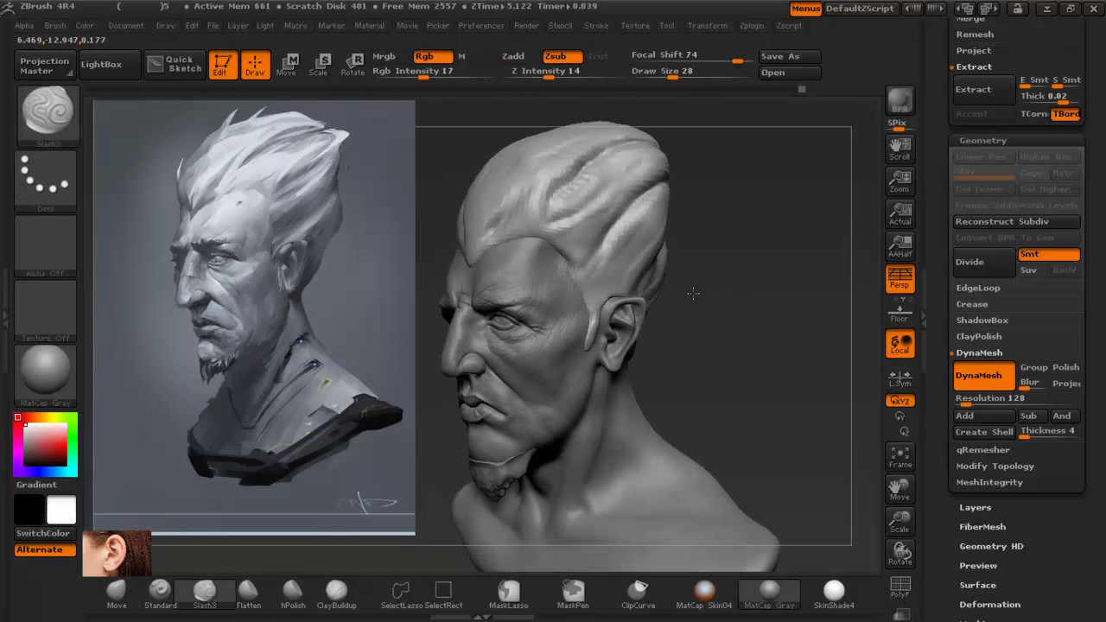
Reshape the outline of the hair at its sides and back with the Move brush at draw size 108.
click(129, 598)
key(shift+z)
key(space)
drag(638, 269, 667, 271)
right_drag(763, 282, 734, 285)
mouse_move(701, 283)
mouse_down()
mouse_move(709, 336)
mouse_move(667, 275)
mouse_move(698, 230)
mouse_move(682, 223)
mouse_up()
mouse_move(612, 242)
mouse_down()
mouse_move(822, 301)
mouse_move(871, 302)
mouse_up()
drag(710, 171, 730, 163)
drag(702, 226, 718, 231)
ctrl+right_drag(793, 276, 718, 223)
drag(785, 251, 667, 288)
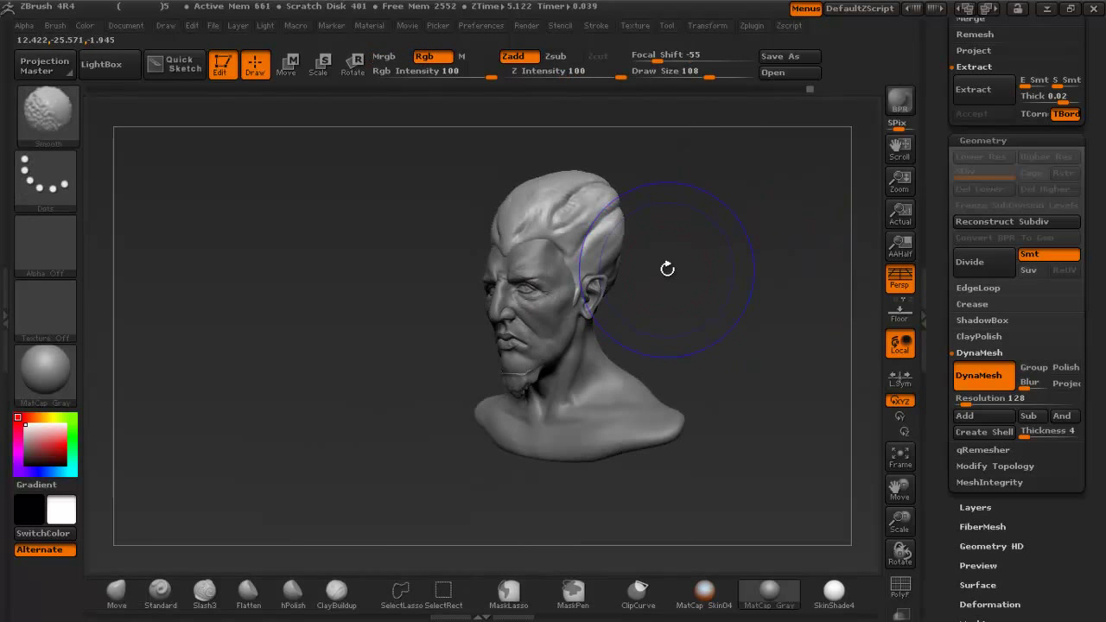
Deepen the long grooves on the side of the hair above the ear with the Slash3 brush at draw size 51.
ctrl+right_drag(682, 239, 718, 328)
key(shift+z)
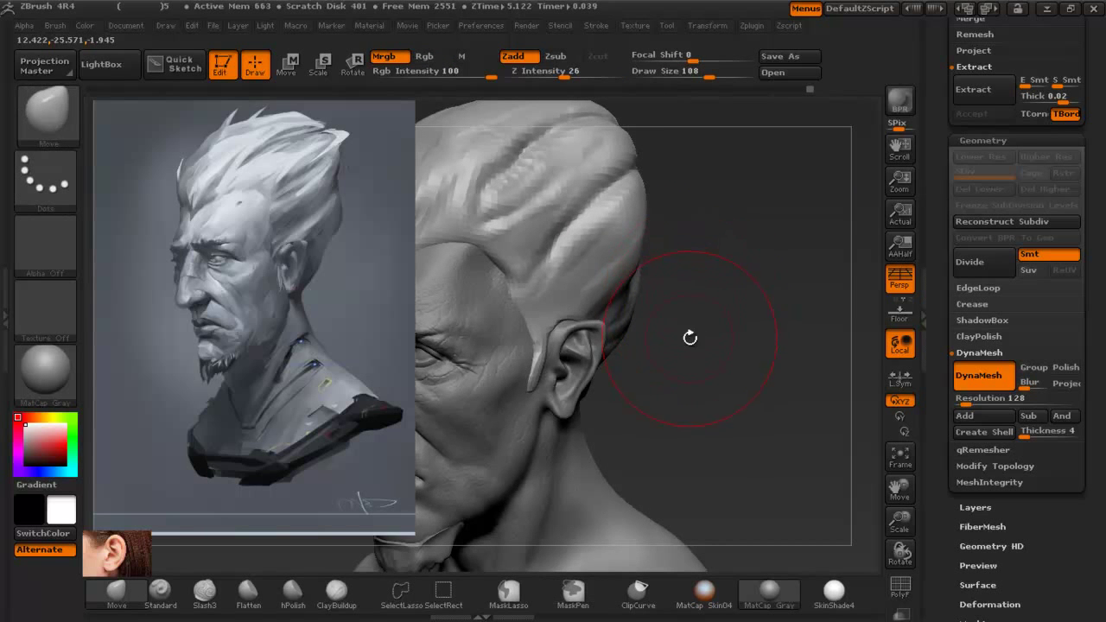
alt+drag(690, 337, 735, 348)
key(shift+z)
key(space)
drag(709, 203, 683, 206)
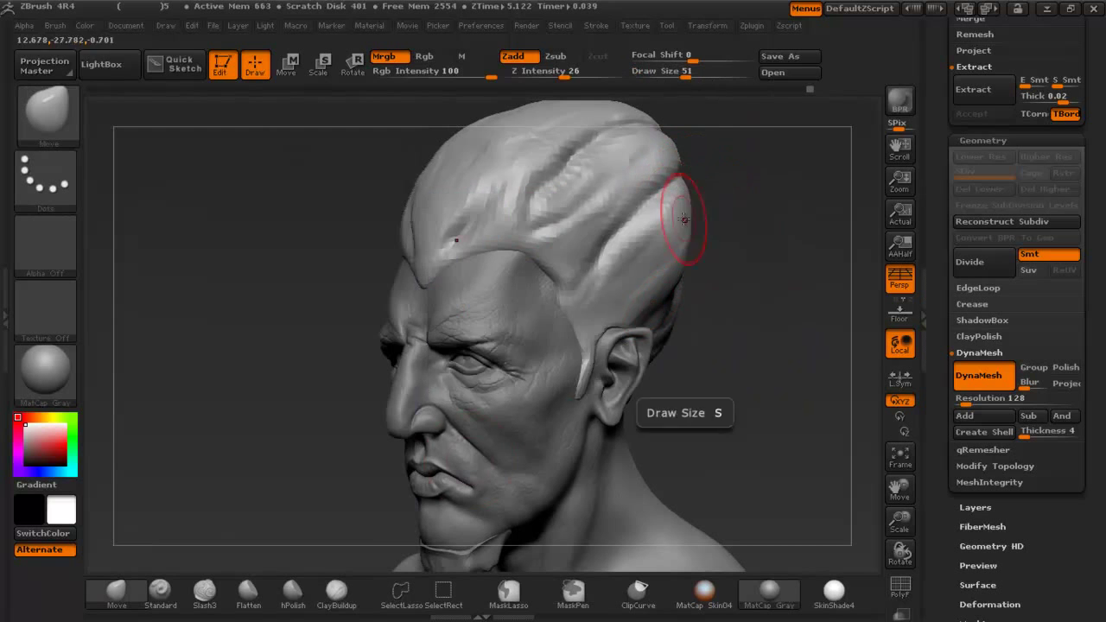
click(164, 594)
click(204, 591)
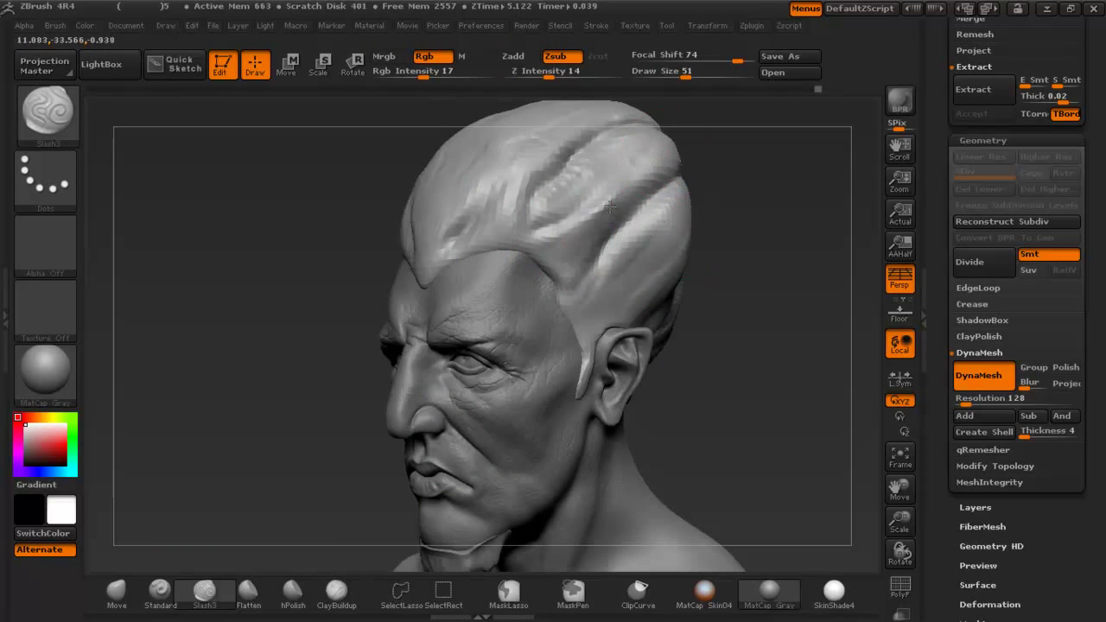
drag(698, 169, 611, 278)
drag(532, 302, 648, 231)
drag(549, 383, 680, 263)
drag(546, 387, 684, 260)
drag(734, 298, 833, 332)
Carve finer strand grooves upward from the front hairline with the Slash3 brush at draw size 35.
drag(445, 287, 481, 264)
key(space)
drag(527, 234, 518, 234)
drag(474, 297, 528, 227)
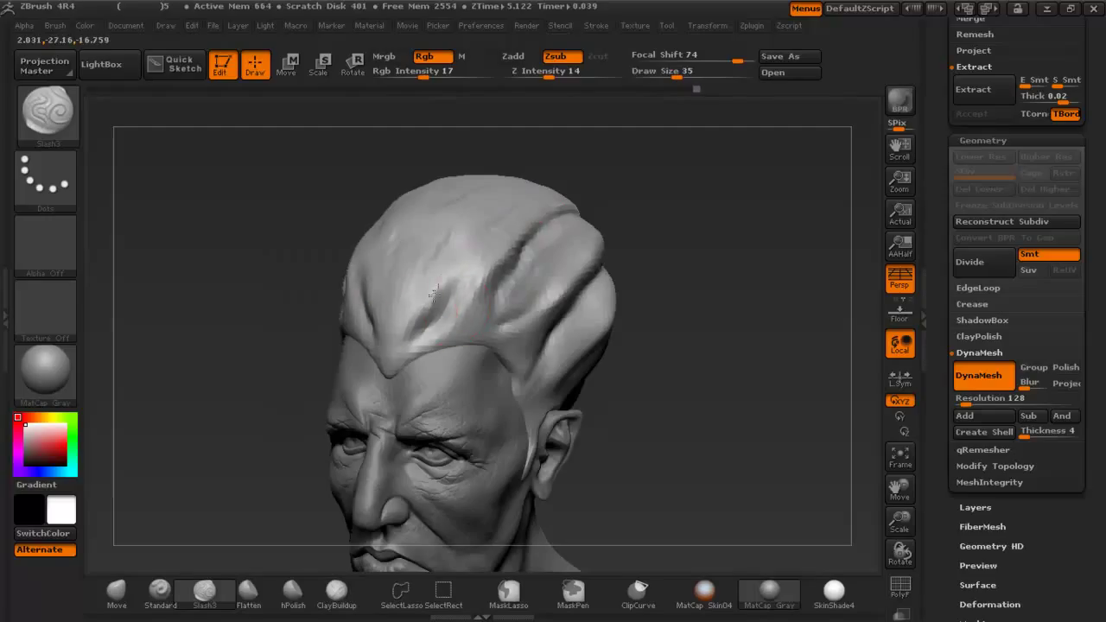
drag(419, 322, 462, 265)
drag(436, 300, 490, 241)
drag(418, 263, 451, 219)
drag(409, 318, 455, 235)
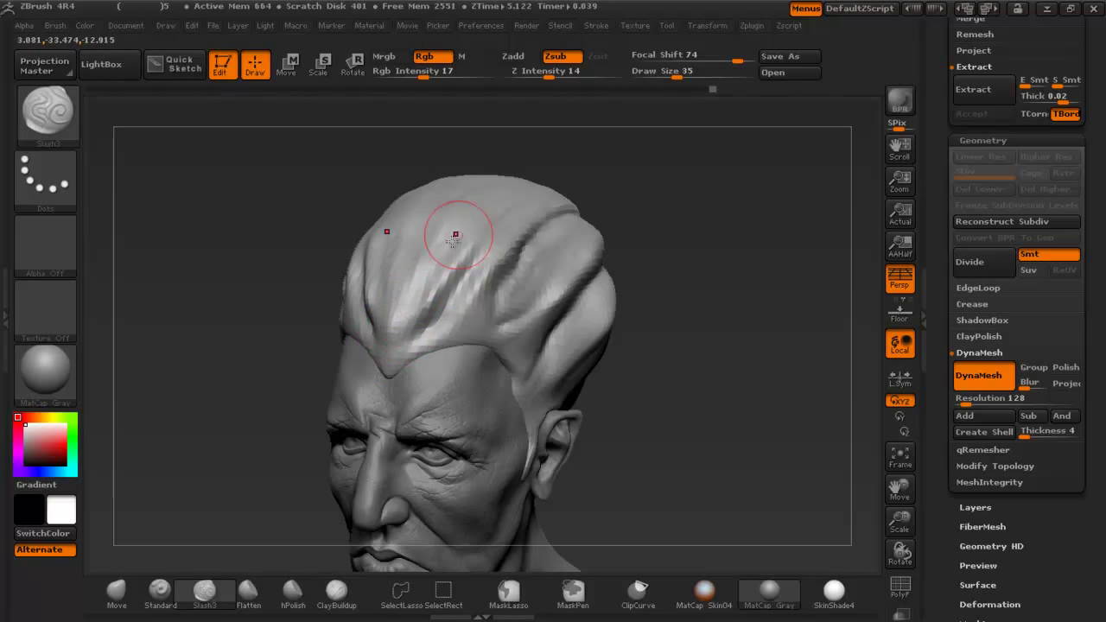
Carve finer strand grooves across the side of the hair, above and behind the ear.
mouse_move(713, 254)
ctrl+right_down()
mouse_move(612, 209)
mouse_move(568, 286)
mouse_move(497, 302)
ctrl+right_up()
mouse_move(530, 393)
ctrl+right_down()
mouse_move(555, 471)
mouse_move(505, 366)
ctrl+right_up()
drag(564, 283, 638, 225)
mouse_move(454, 318)
mouse_down()
mouse_move(622, 255)
mouse_move(497, 295)
mouse_move(591, 239)
mouse_move(499, 283)
mouse_up()
right_drag(573, 271, 663, 276)
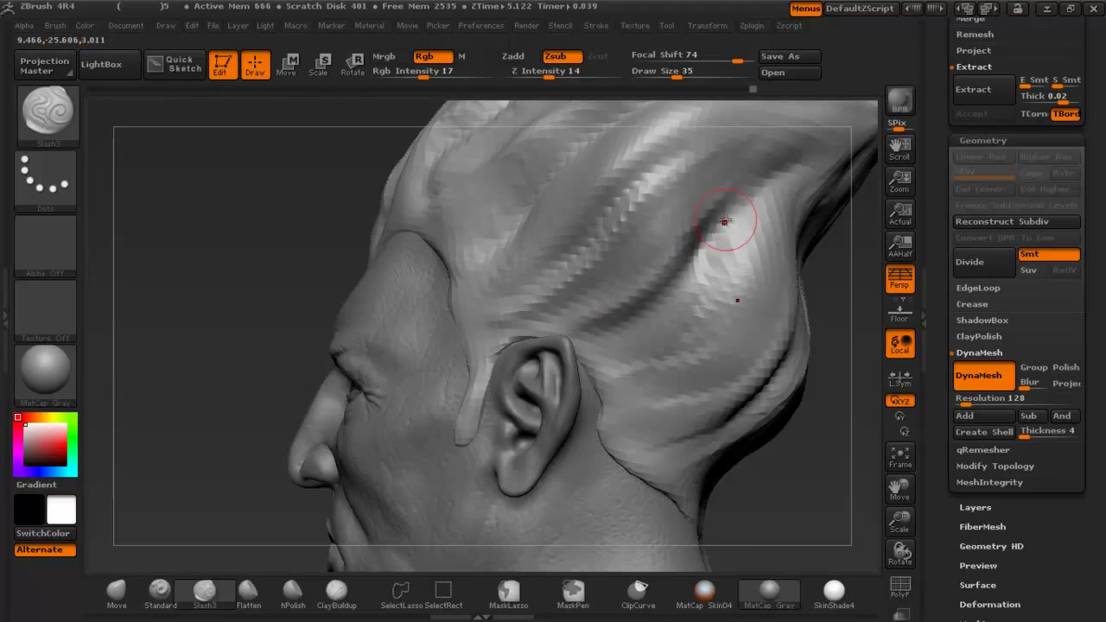
ctrl+right_drag(653, 350, 709, 281)
right_drag(795, 269, 762, 252)
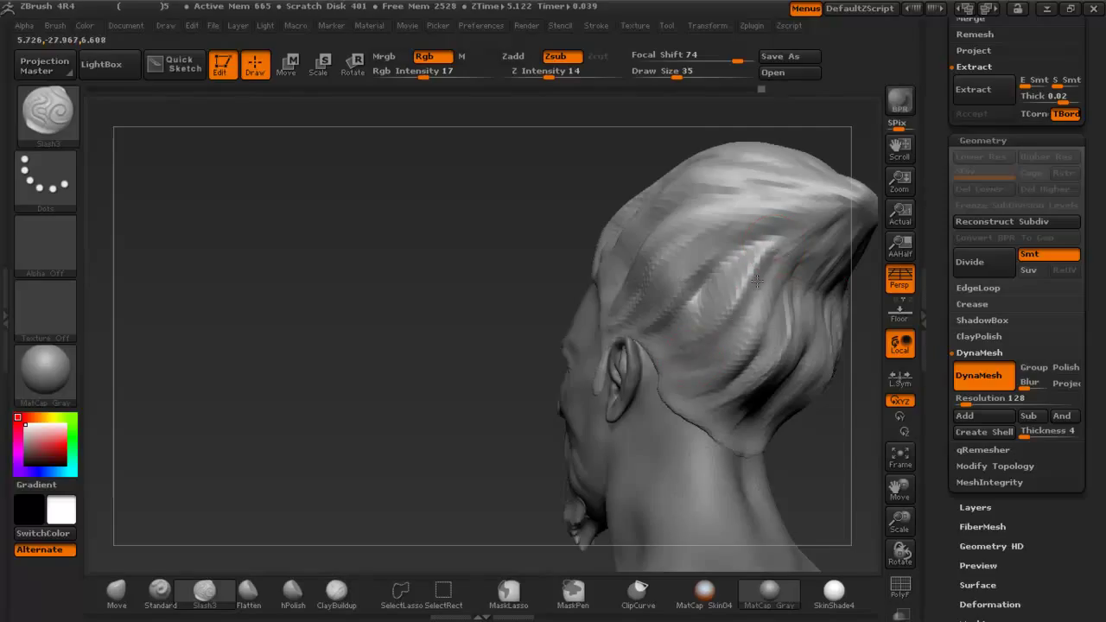
Refine the strand grooves on the lower back of the hair near the nape.
right_drag(700, 374, 674, 378)
shift+drag(750, 406, 819, 424)
right_drag(819, 423, 752, 408)
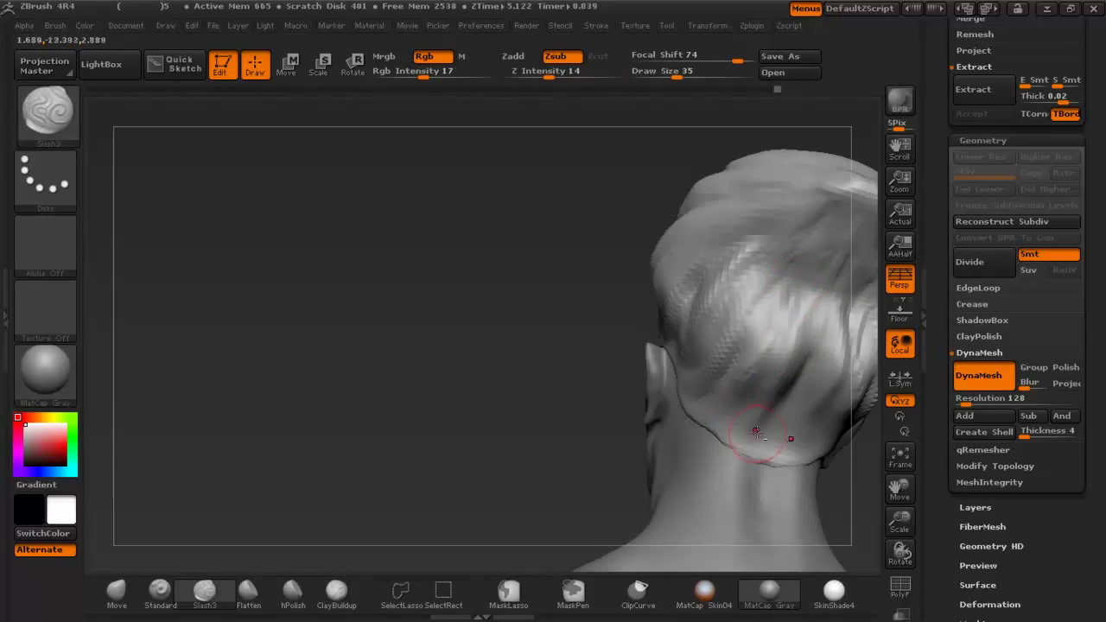
right_drag(779, 339, 796, 369)
alt+right_drag(805, 280, 703, 302)
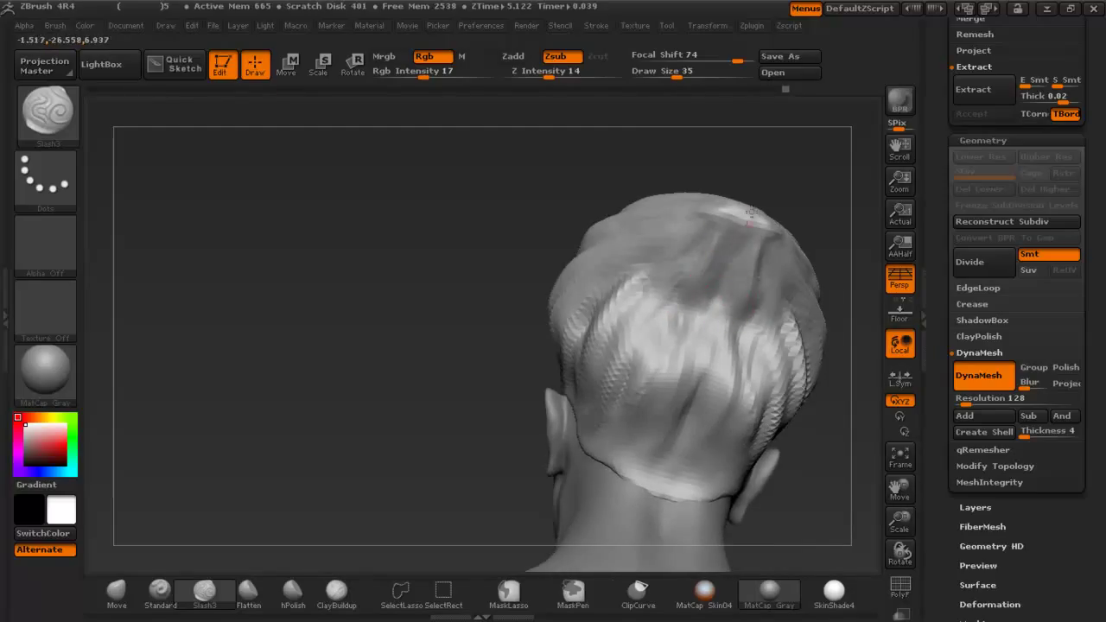
Add strand grooves at the upper back of the hair and across its front top above the forehead.
drag(749, 231, 773, 238)
mouse_move(799, 192)
mouse_down()
mouse_move(781, 228)
mouse_move(827, 250)
mouse_move(827, 273)
mouse_move(859, 302)
mouse_up()
mouse_move(644, 268)
mouse_down()
mouse_move(703, 189)
mouse_move(682, 214)
mouse_up()
drag(834, 164, 840, 207)
drag(581, 276, 681, 180)
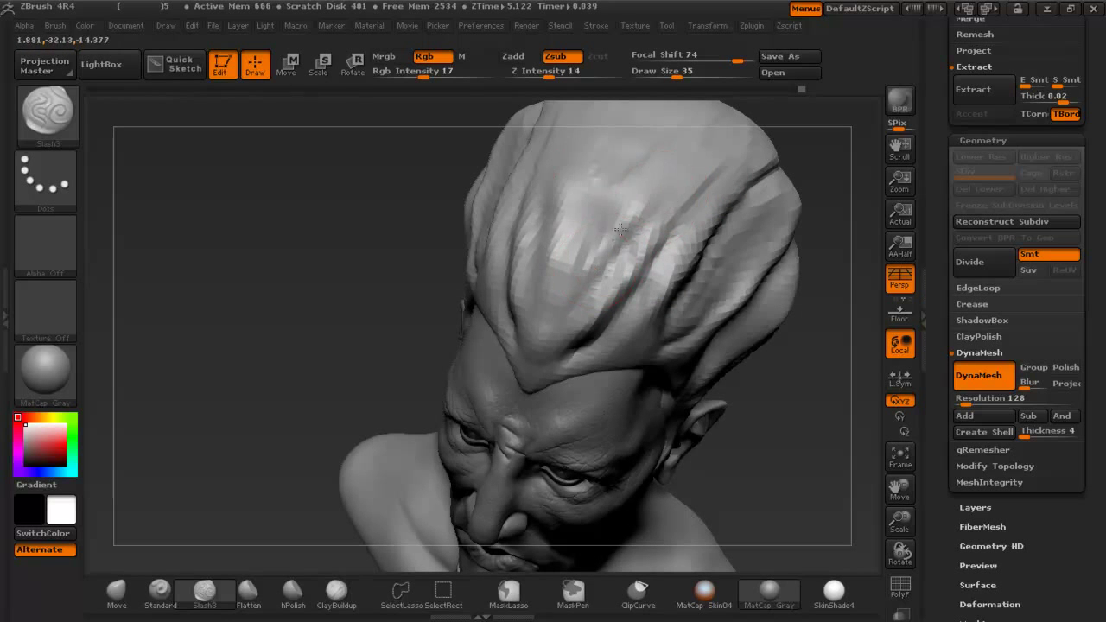
drag(605, 240, 670, 178)
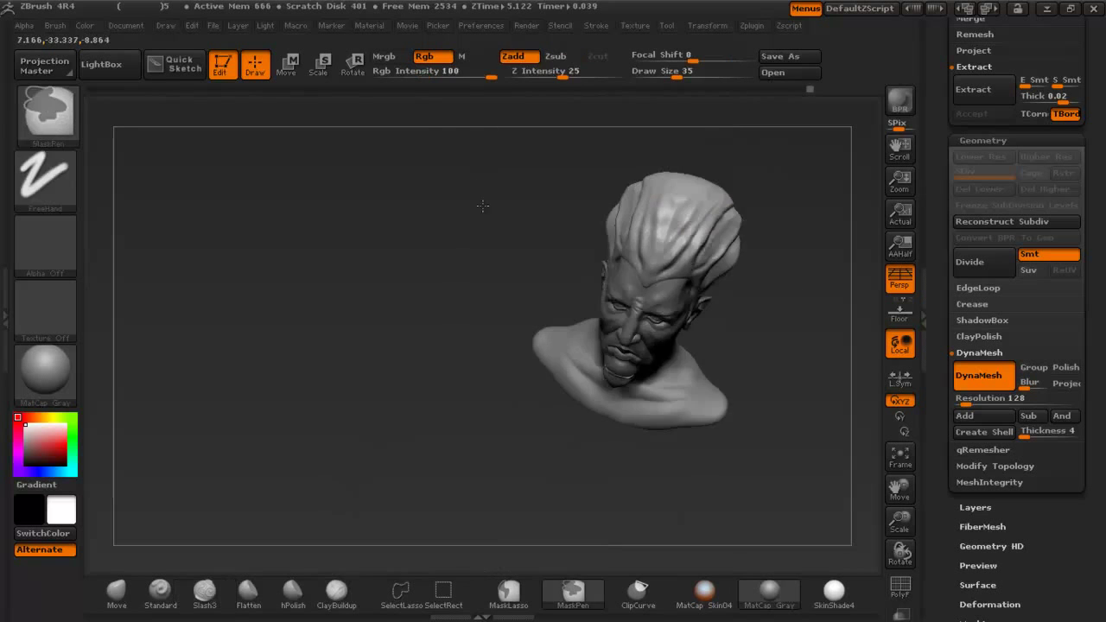
Adjust the pointed hairline at the centre of the forehead with the Move brush and check it against the reference.
drag(372, 226, 306, 231)
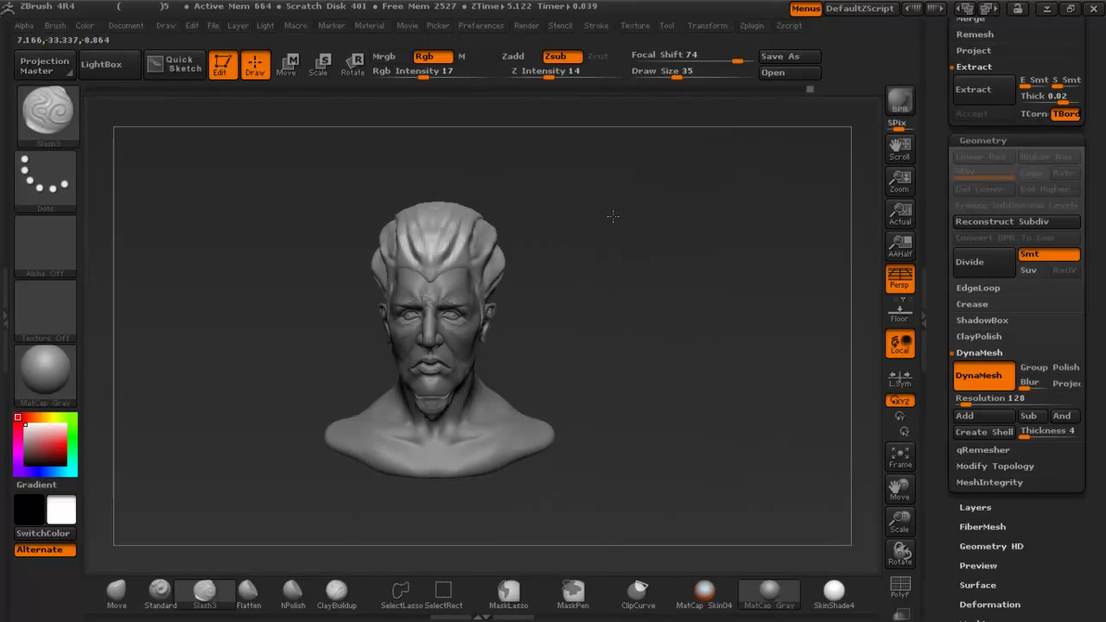
drag(611, 217, 553, 216)
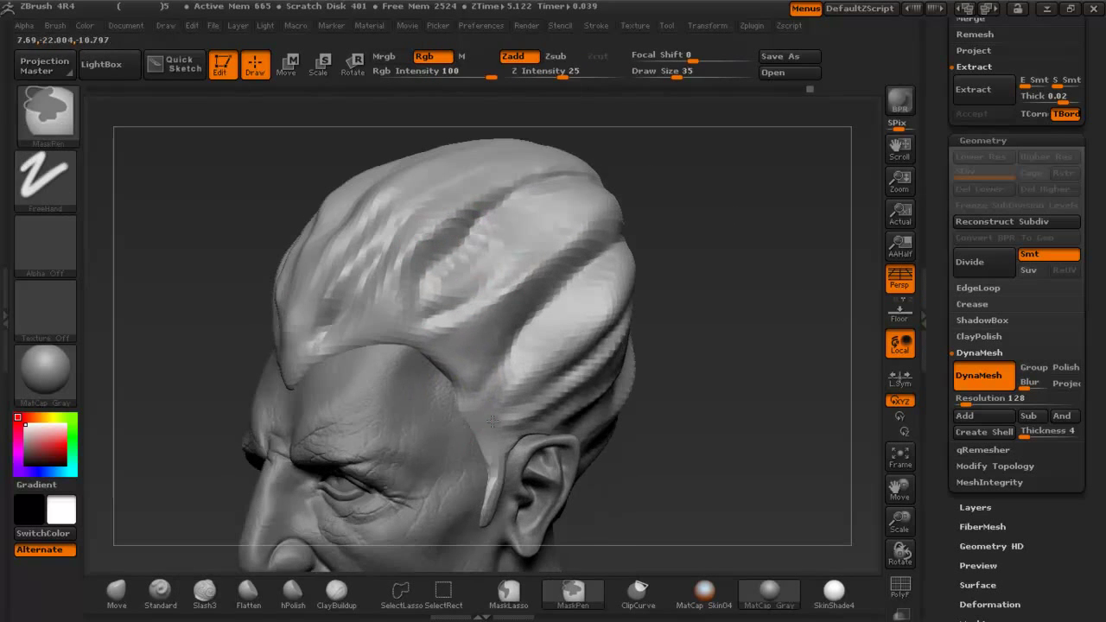
click(117, 594)
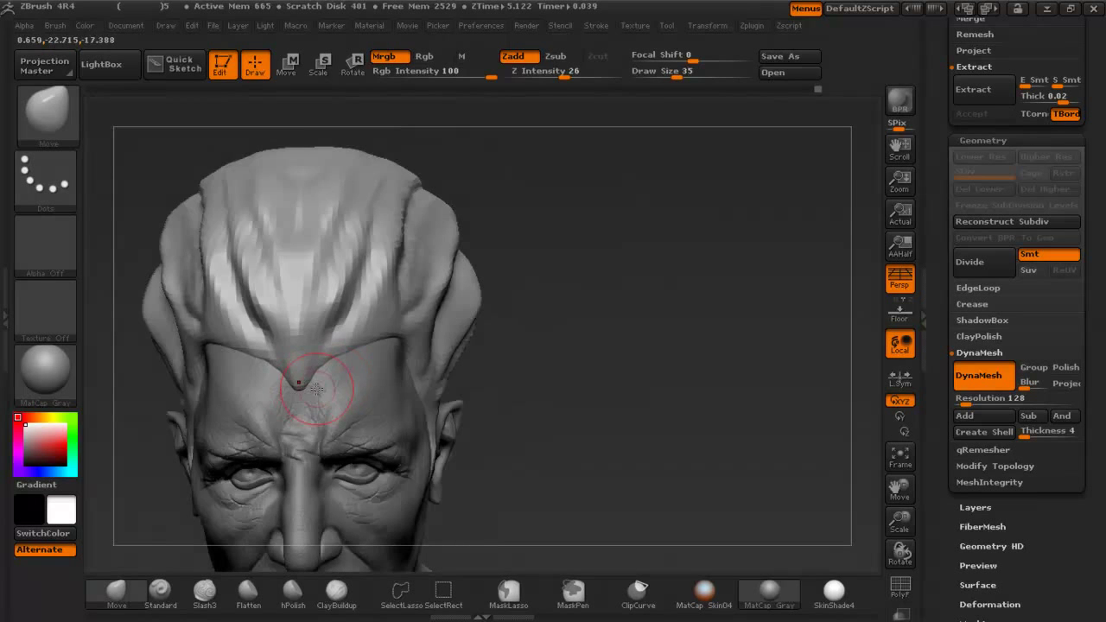
drag(316, 388, 320, 384)
key(shift+z)
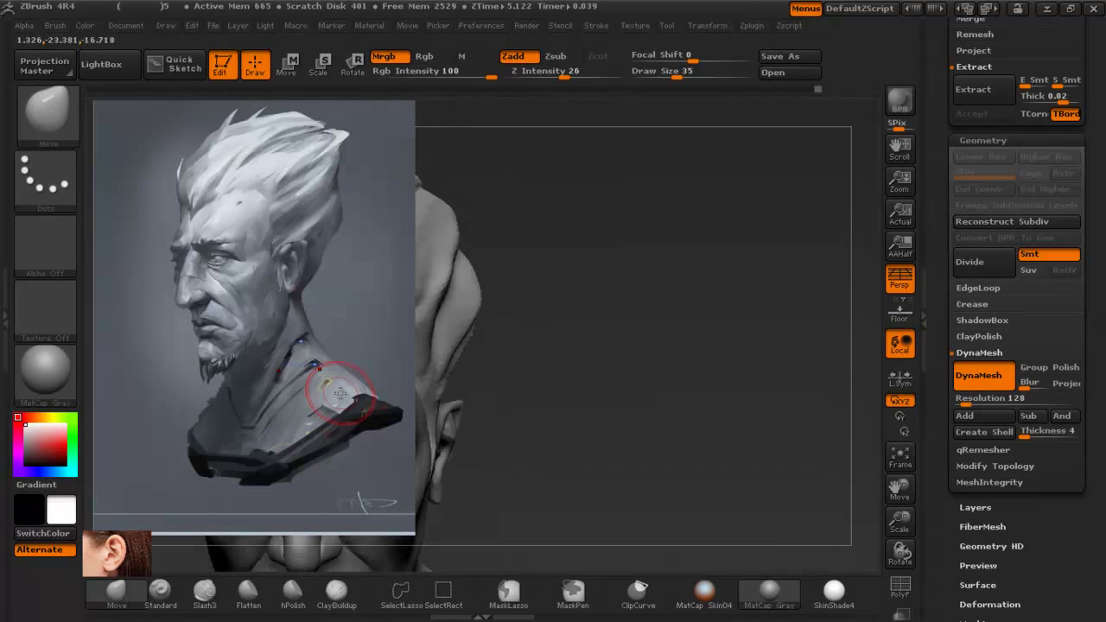
Set the Move brush's draw size to 68 and hide the reference painting.
key(shift+z)
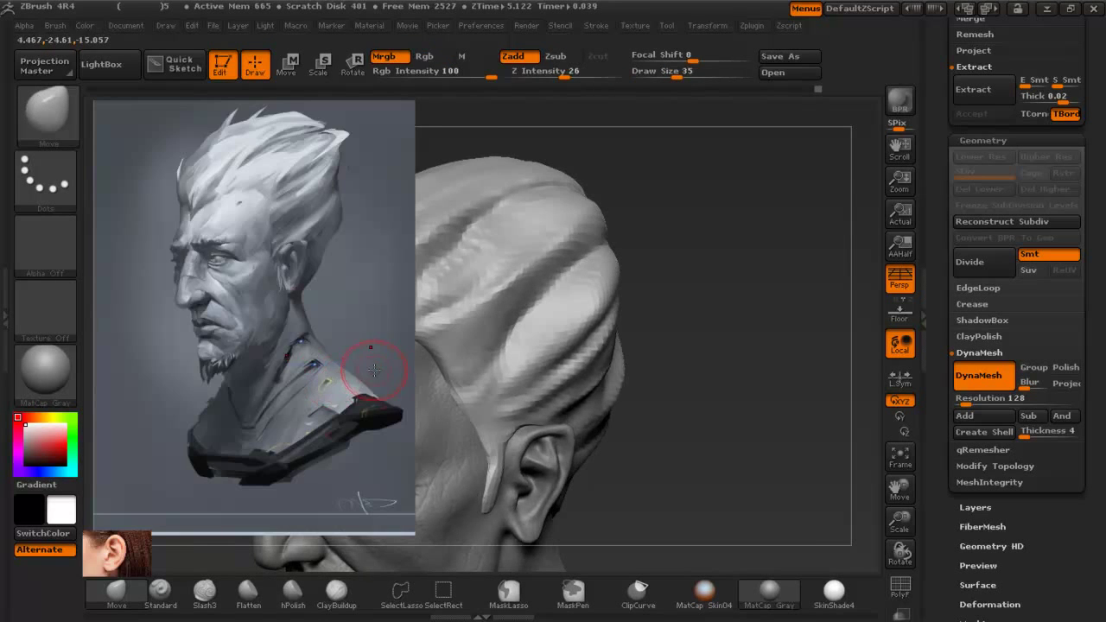
key(space)
mouse_move(463, 351)
mouse_down()
mouse_move(480, 351)
mouse_move(458, 367)
mouse_up()
key(shift+z)
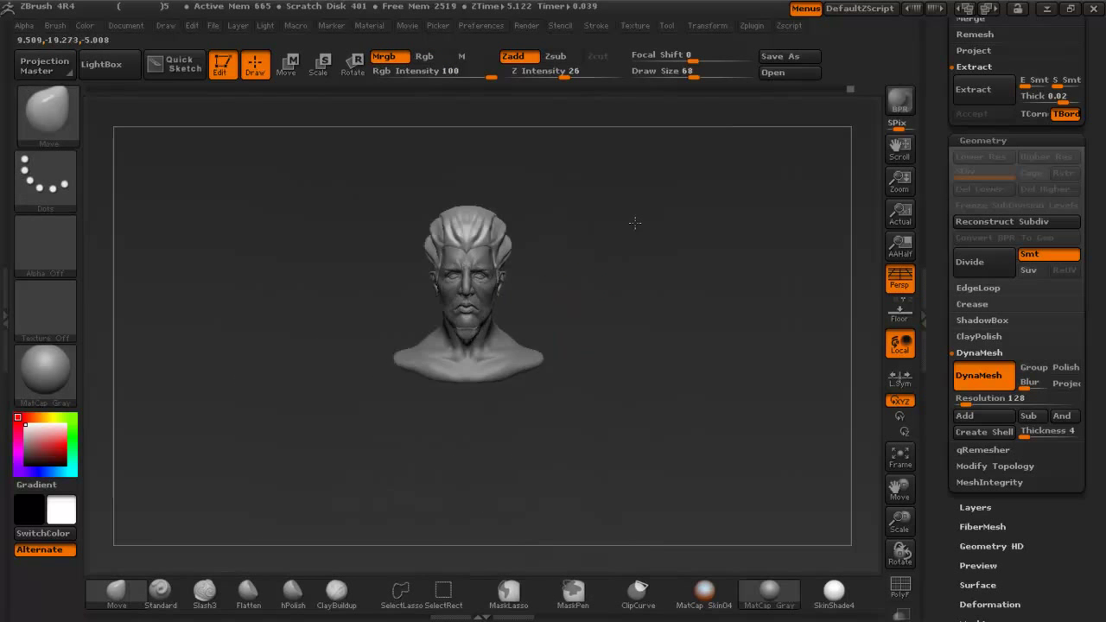
Adjust the lower edge of the hair around the ear and nape with the Move brush.
mouse_move(637, 225)
mouse_down()
mouse_move(683, 222)
mouse_move(597, 273)
mouse_up()
ctrl+right_drag(598, 272, 733, 395)
drag(645, 279, 518, 281)
ctrl+right_drag(518, 281, 518, 389)
drag(501, 336, 505, 335)
right_drag(493, 261, 553, 240)
mouse_move(572, 214)
mouse_down()
mouse_move(608, 200)
mouse_move(615, 221)
mouse_up()
right_drag(615, 223, 505, 246)
mouse_move(666, 285)
mouse_down()
mouse_move(649, 307)
mouse_move(637, 301)
mouse_up()
right_drag(635, 301, 741, 302)
drag(663, 304, 654, 310)
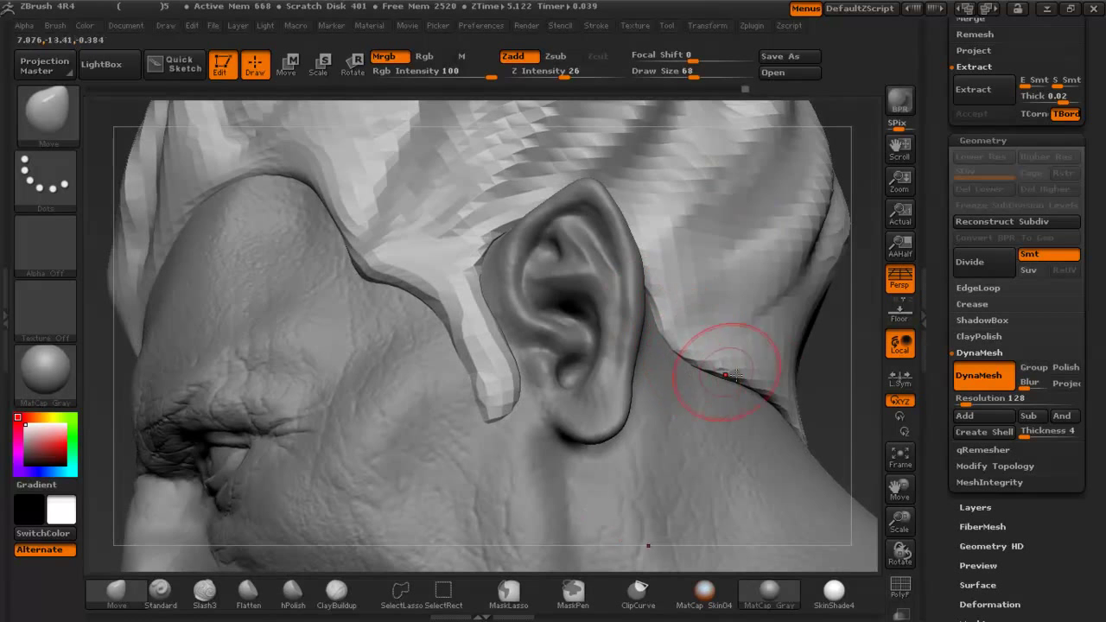
Try reshaping the hair just in front of the ear with the Move brush.
right_drag(649, 273, 735, 280)
mouse_move(617, 244)
mouse_down()
mouse_move(576, 243)
mouse_move(563, 216)
mouse_up()
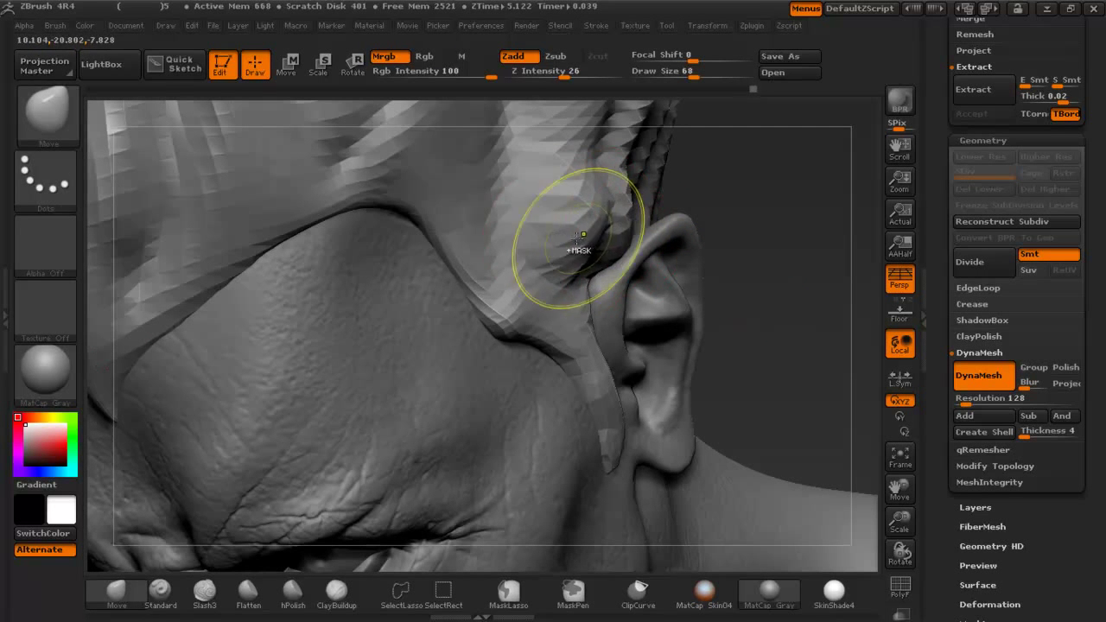
key(ctrl+z)
key(ctrl+z)
Refine the hair's edge at the temple and sideburn with the Move brush.
drag(597, 295, 587, 291)
ctrl+right_drag(616, 243, 561, 233)
ctrl+right_drag(458, 250, 475, 289)
mouse_move(478, 299)
mouse_down()
mouse_move(486, 285)
mouse_move(566, 266)
mouse_up()
ctrl+right_drag(592, 327, 596, 205)
right_drag(656, 251, 618, 253)
mouse_move(618, 252)
mouse_down()
mouse_move(704, 264)
mouse_move(625, 248)
mouse_up()
right_drag(624, 248, 580, 205)
ctrl+right_drag(635, 277, 696, 326)
right_drag(658, 238, 713, 253)
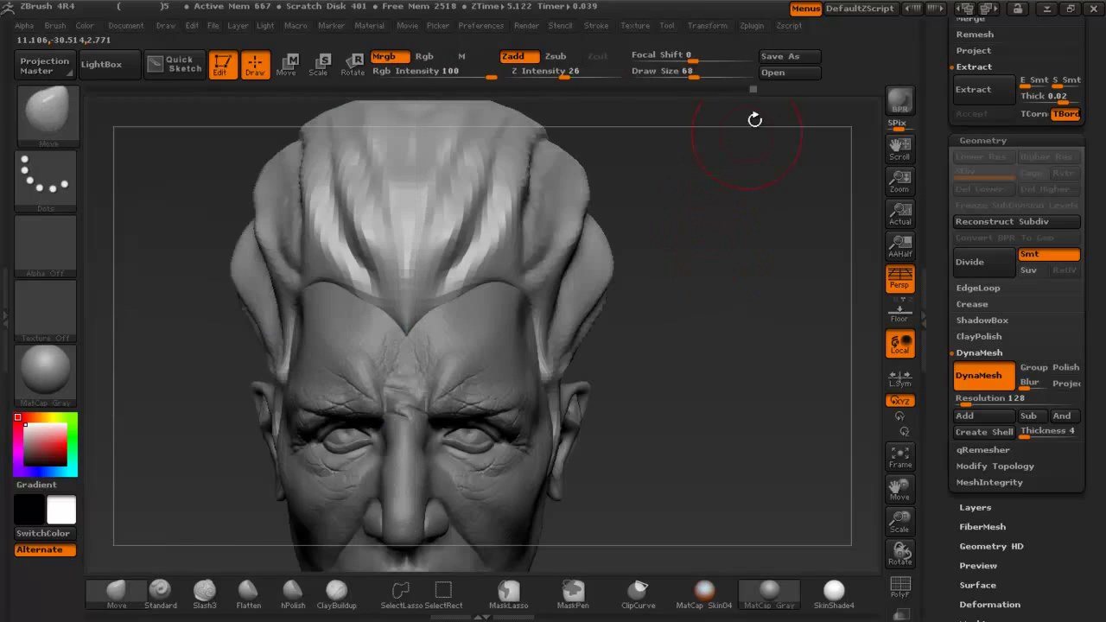
Save the project over the existing file персонаж для анона(продолжение после вылета болванка)5.ZPR.
click(774, 58)
click(596, 518)
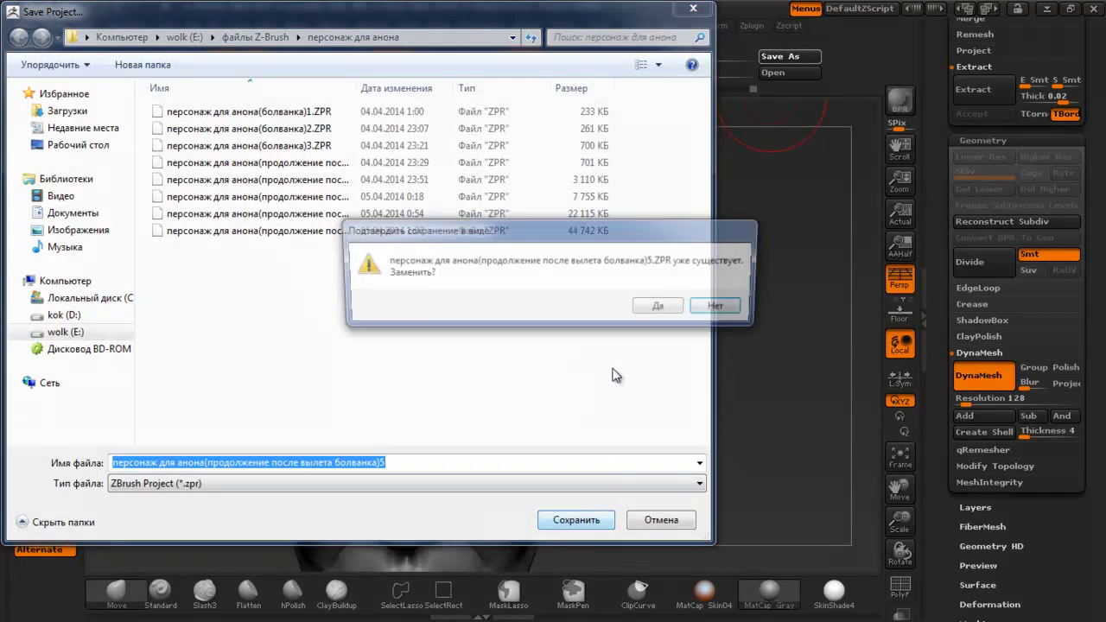
click(661, 308)
Try remeshing the hair with DynaMesh at different resolutions.
mouse_move(686, 298)
mouse_down()
mouse_move(698, 296)
mouse_move(663, 281)
mouse_up()
ctrl+drag(692, 205, 712, 358)
key(ctrl+z)
drag(966, 404, 995, 403)
ctrl+drag(649, 274, 668, 453)
drag(669, 290, 717, 331)
key(space)
mouse_move(486, 200)
mouse_down()
mouse_move(436, 202)
mouse_move(387, 249)
mouse_up()
key(ctrl)
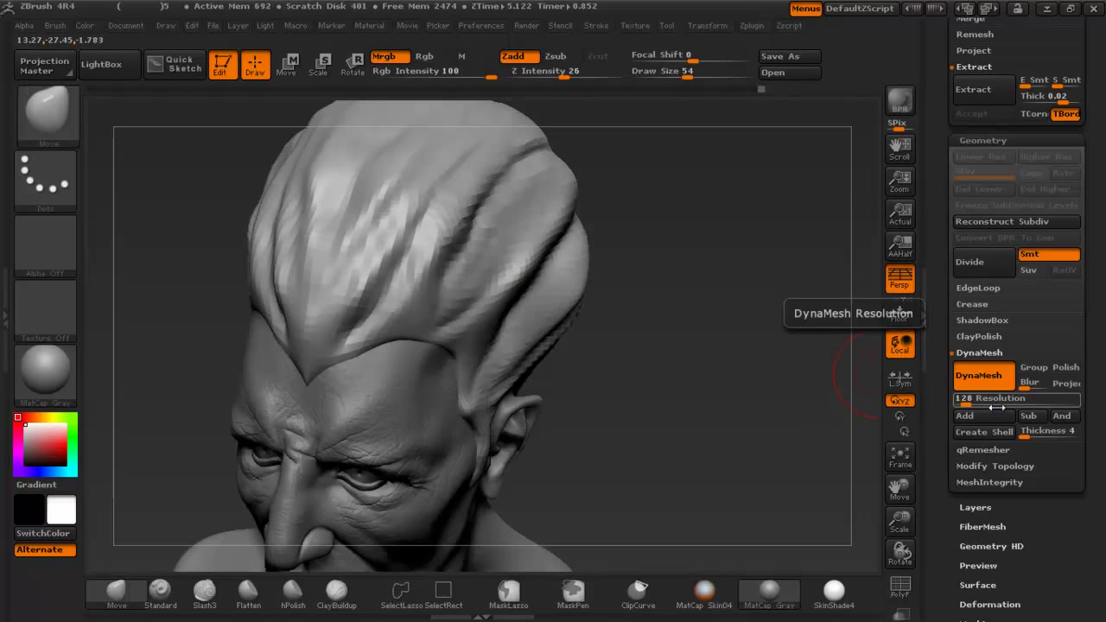
Remesh the hair with DynaMesh at a resolution of 368.
click(966, 404)
drag(966, 404, 976, 404)
ctrl+drag(728, 300, 729, 414)
Smooth the blocky strands across the front and top of the hair at draw size 54.
mouse_move(316, 273)
shift+mouse_down()
mouse_move(393, 196)
mouse_move(412, 226)
shift+mouse_up()
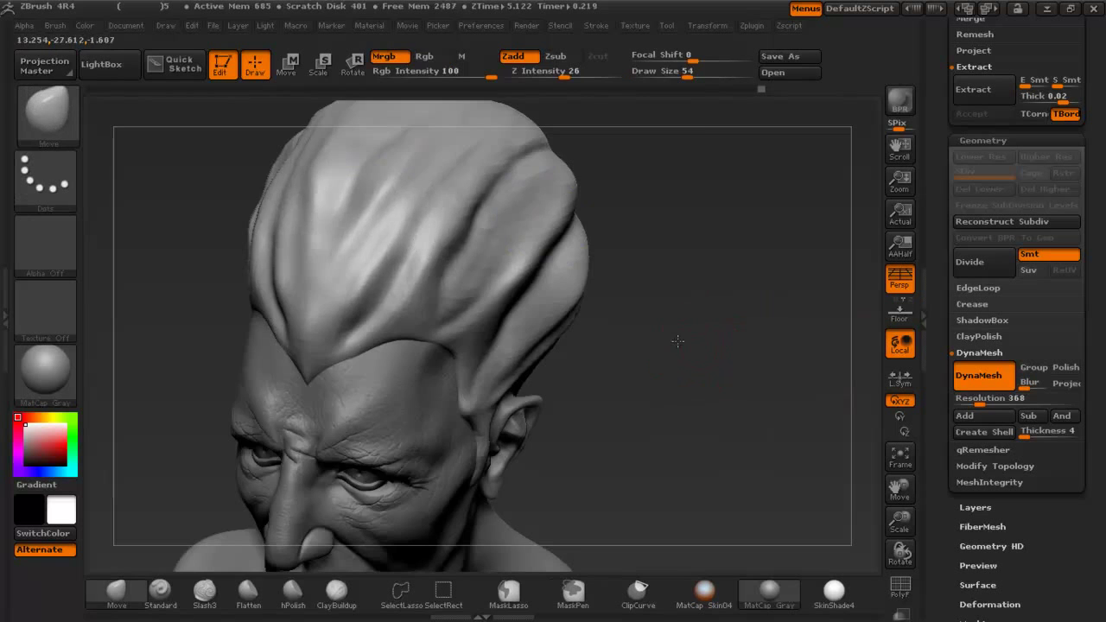
drag(676, 341, 578, 330)
mouse_move(457, 237)
shift+mouse_down()
mouse_move(452, 266)
mouse_move(518, 202)
shift+mouse_up()
shift+drag(519, 200, 500, 236)
drag(748, 313, 650, 311)
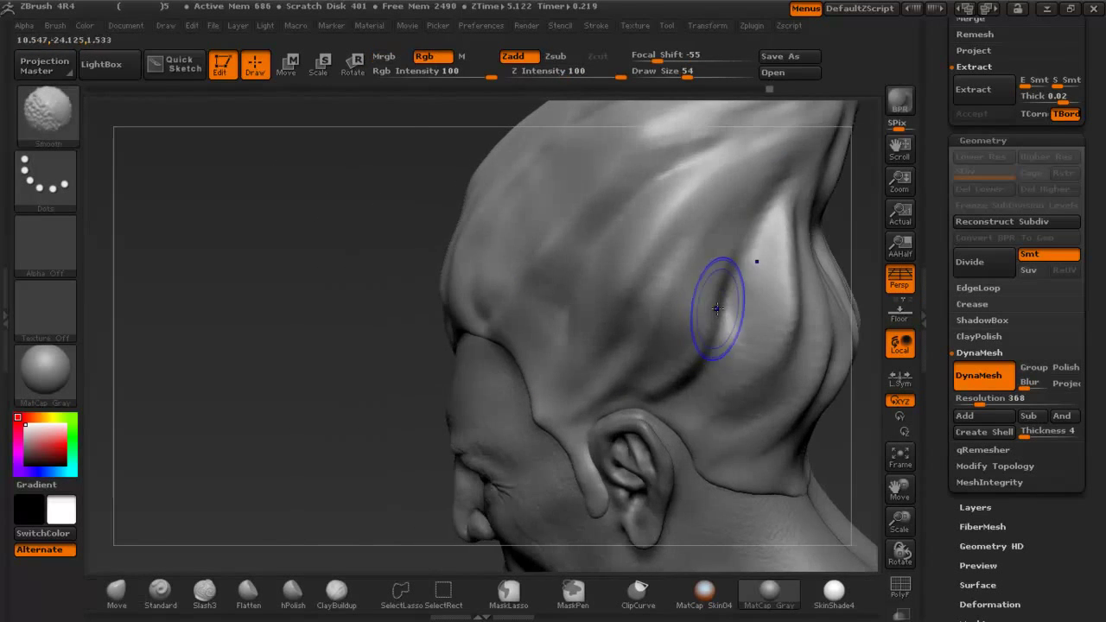
Smooth the strands on the side and back of the hair behind the ear.
shift+drag(719, 412, 791, 278)
shift+drag(775, 178, 768, 210)
alt+right_drag(714, 230, 592, 334)
shift+drag(612, 216, 666, 222)
drag(803, 238, 739, 208)
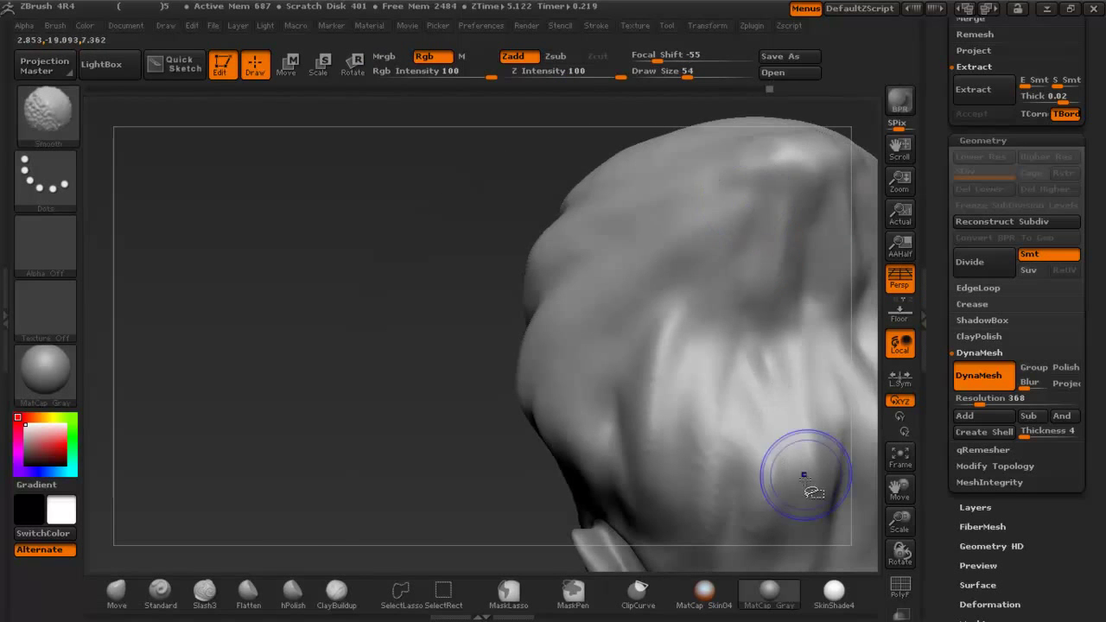
ctrl+right_drag(803, 473, 761, 290)
drag(530, 328, 581, 351)
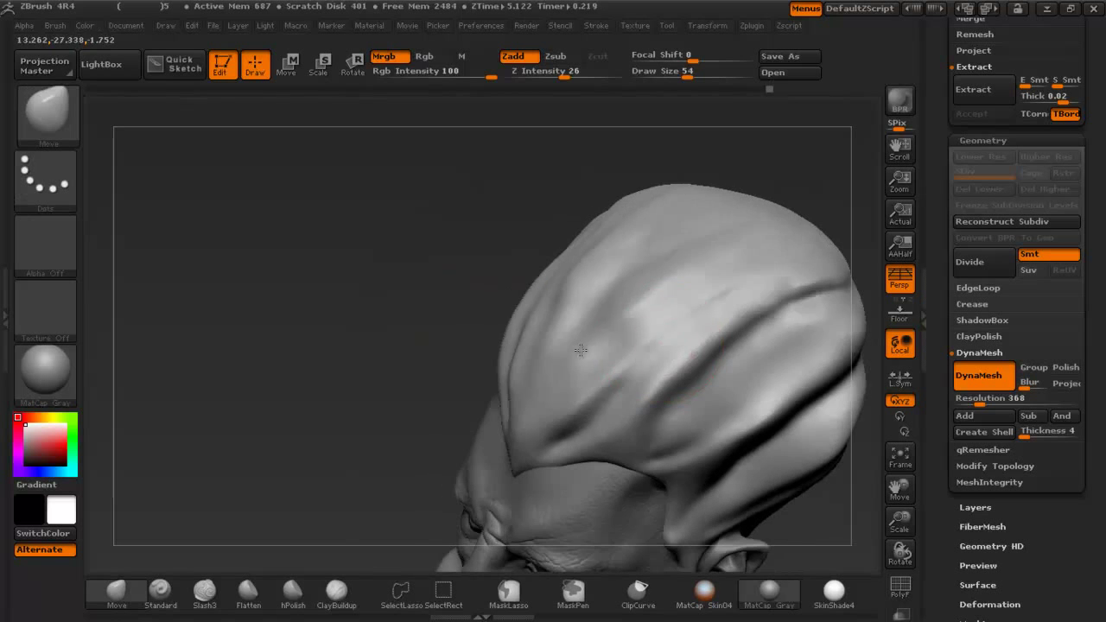
alt+right_drag(690, 370, 449, 278)
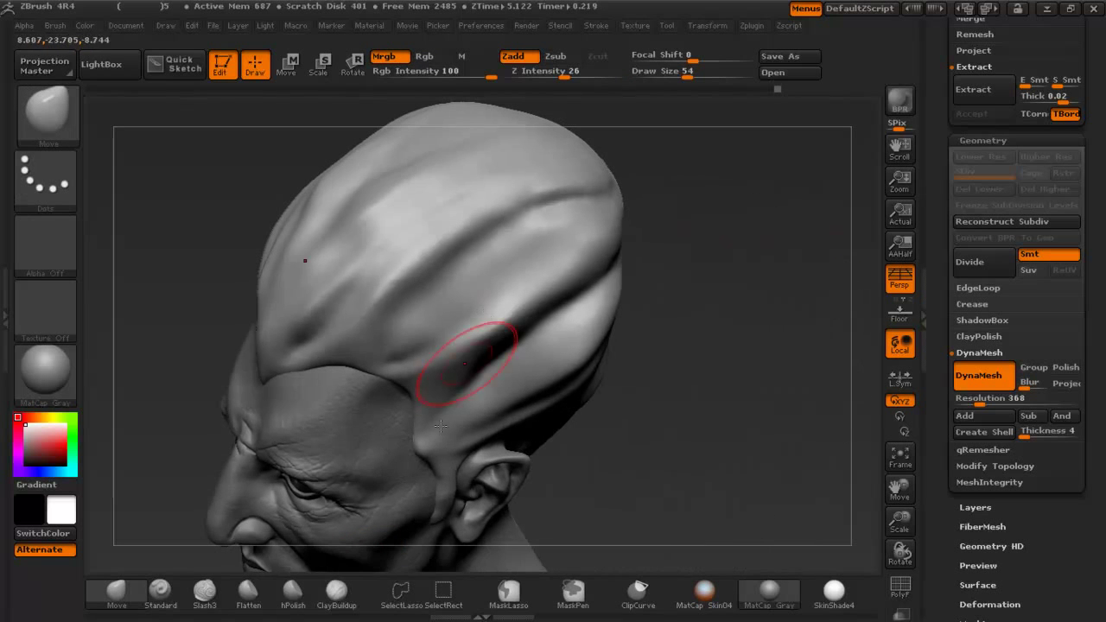
Set up the Slash3 brush with a Z intensity of 19 and compare it with the Dam_Standard brush.
click(204, 590)
key(space)
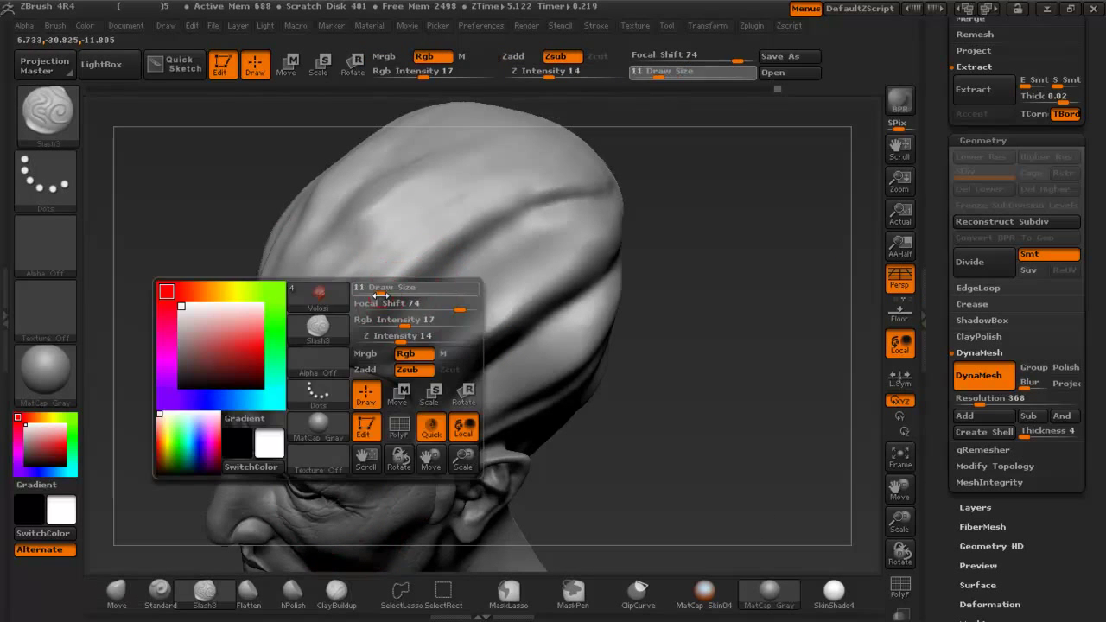
key(ctrl+z)
click(555, 74)
key(b)
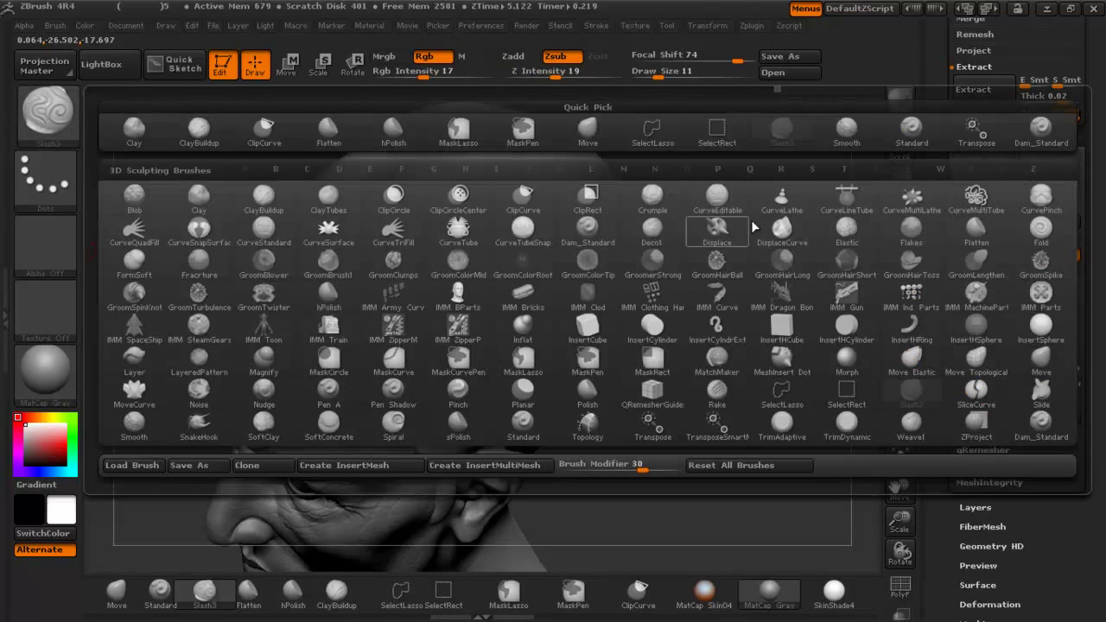
click(1038, 131)
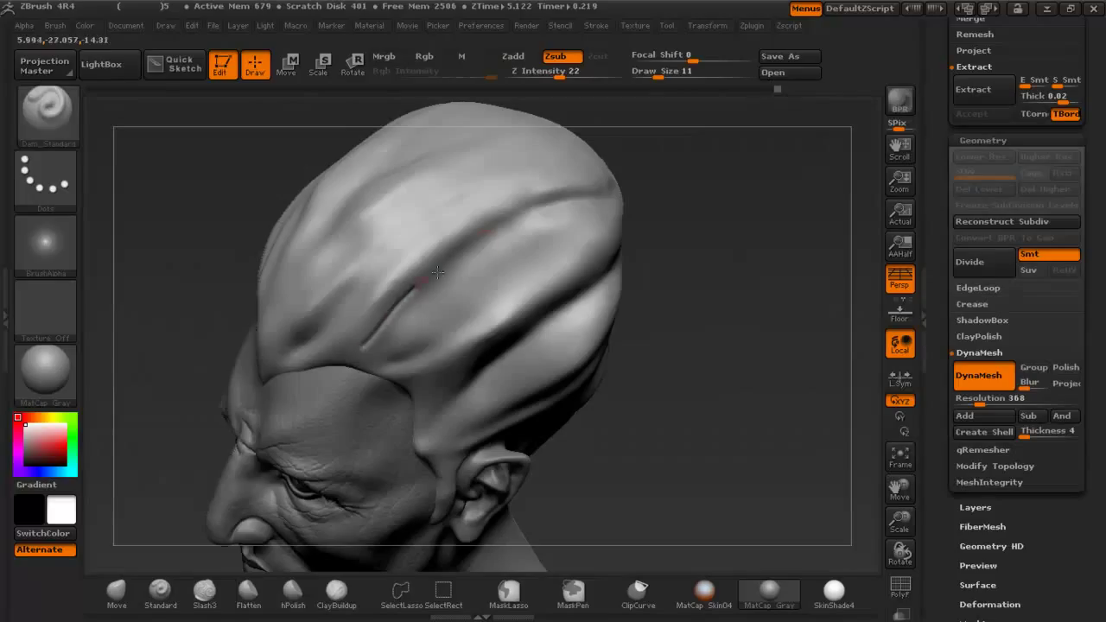
click(205, 592)
Sharpen the long groove sweeping back from the temple with Slash3 and soften its upper part.
key(space)
drag(411, 311, 425, 311)
drag(368, 344, 447, 273)
mouse_move(409, 307)
mouse_down()
mouse_move(530, 221)
mouse_move(590, 205)
mouse_up()
shift+drag(540, 240, 510, 245)
Carve strand grooves above the forehead with Slash3 at draw size 17 and smooth their roots near the hairline point.
drag(172, 276, 289, 324)
key(space)
drag(363, 300, 352, 301)
drag(299, 349, 384, 267)
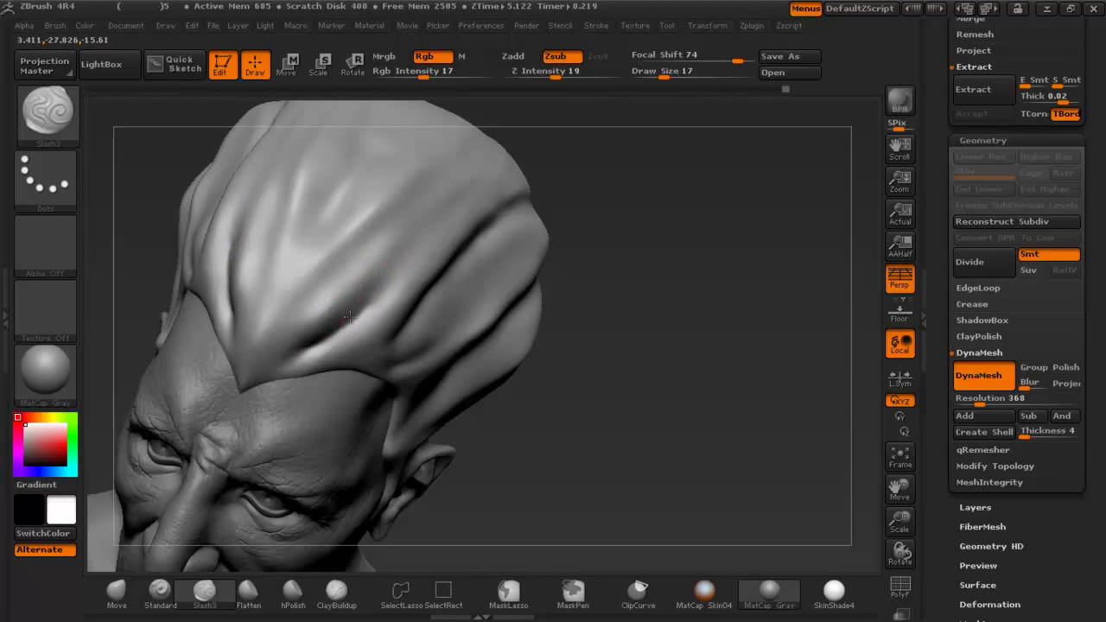
drag(350, 317, 426, 236)
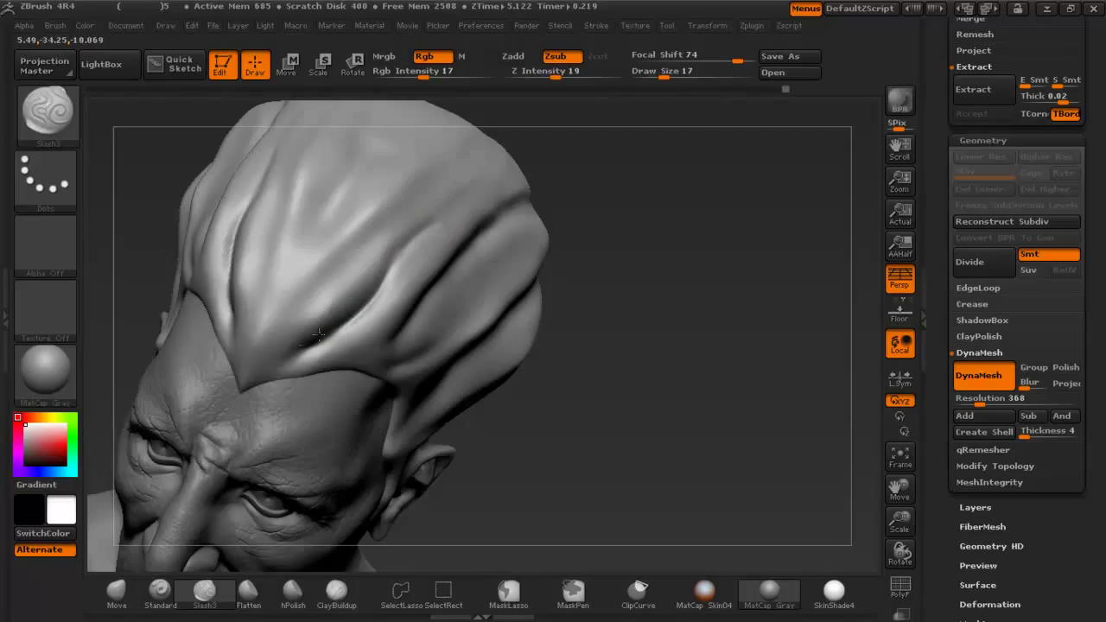
drag(329, 298, 412, 222)
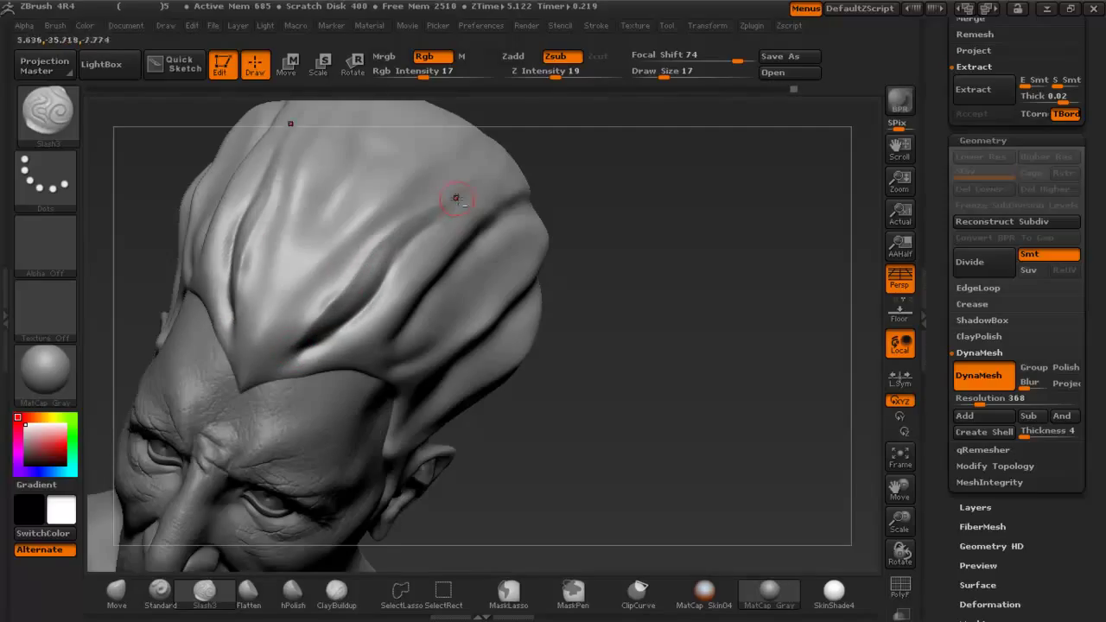
drag(288, 306, 395, 216)
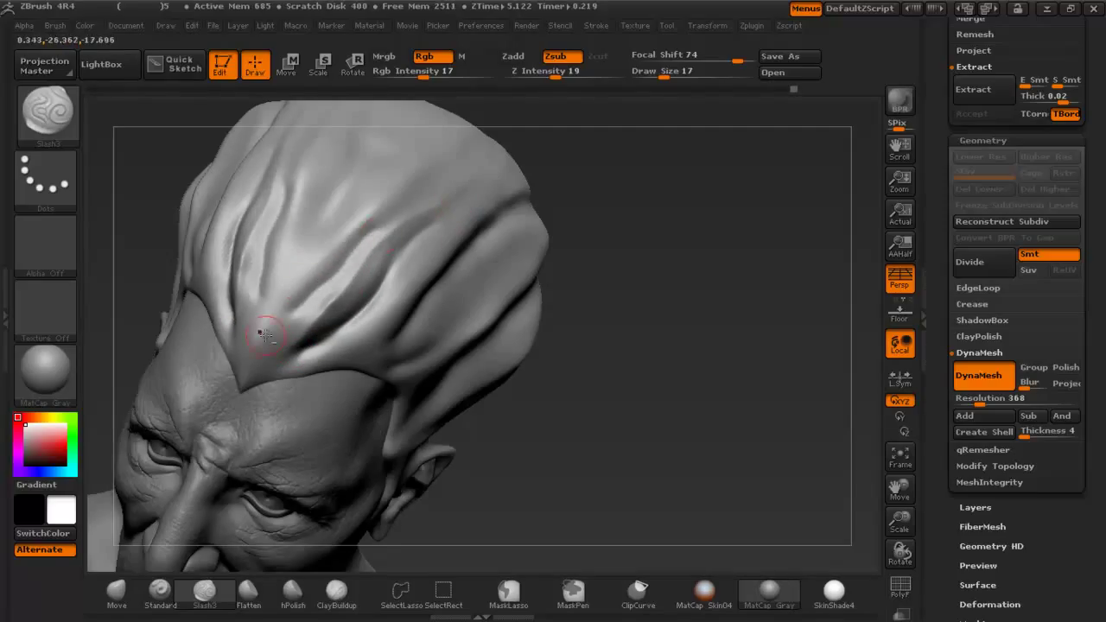
mouse_move(273, 317)
mouse_down()
mouse_move(301, 267)
mouse_move(383, 206)
mouse_up()
mouse_move(314, 264)
shift+mouse_down()
mouse_move(263, 325)
mouse_move(292, 312)
shift+mouse_up()
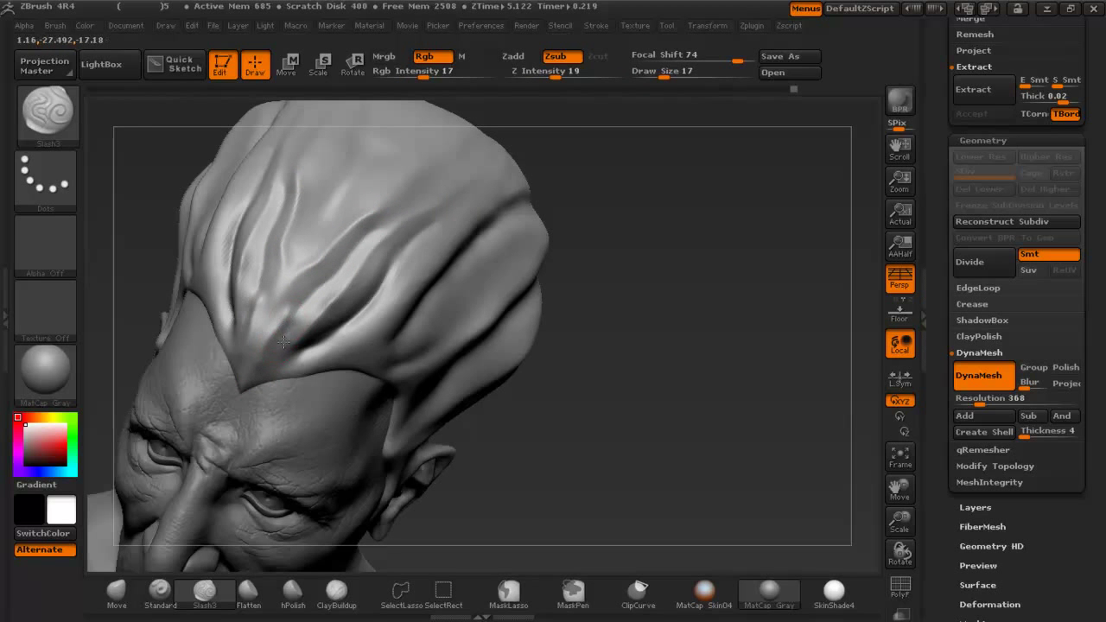
shift+drag(265, 363, 295, 318)
Carve wavy strand grooves over the top of the head and soften where they begin.
drag(482, 432, 470, 175)
mouse_move(553, 173)
mouse_down()
mouse_move(539, 195)
mouse_move(377, 278)
mouse_up()
drag(314, 304, 419, 188)
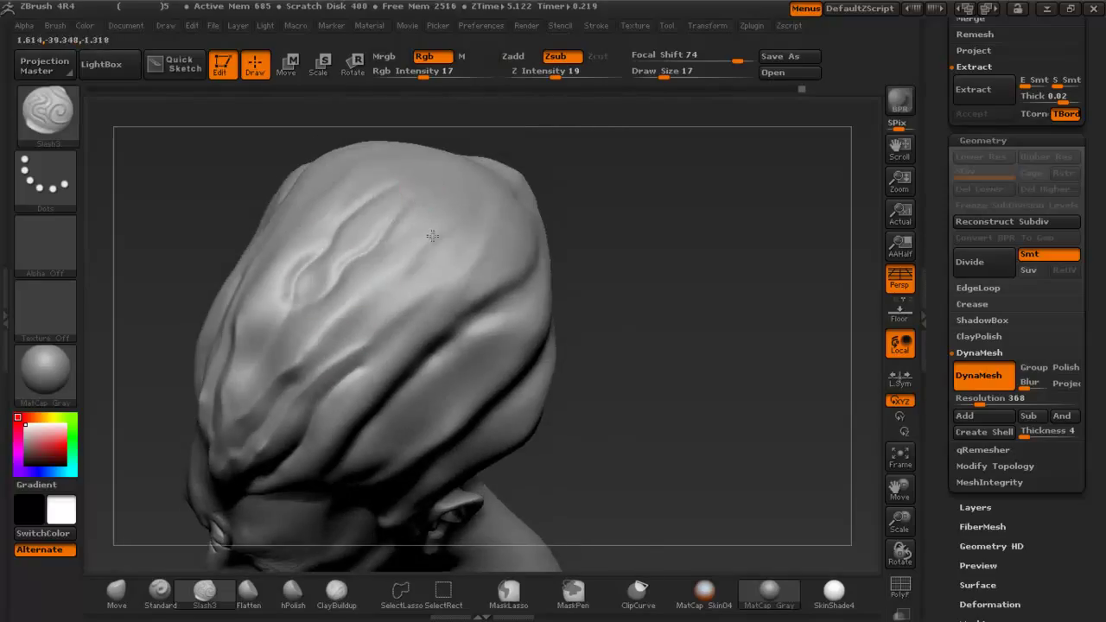
drag(544, 484, 509, 431)
drag(322, 328, 429, 200)
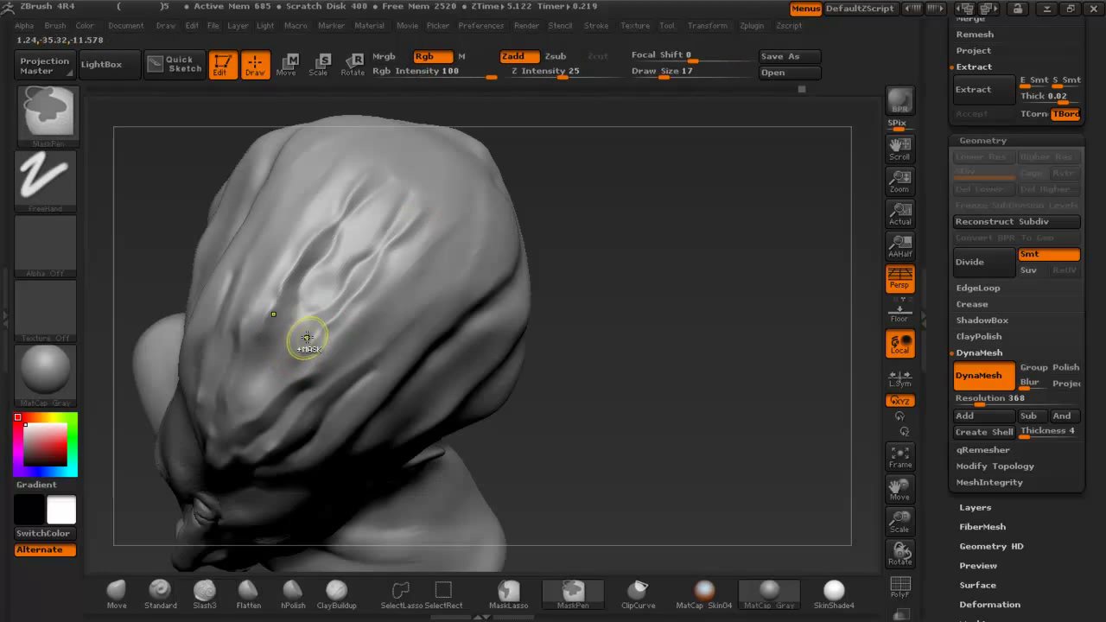
shift+drag(306, 342, 335, 318)
Extend the fine grooves along the upper side of the hair towards the crown.
right_drag(394, 316, 386, 261)
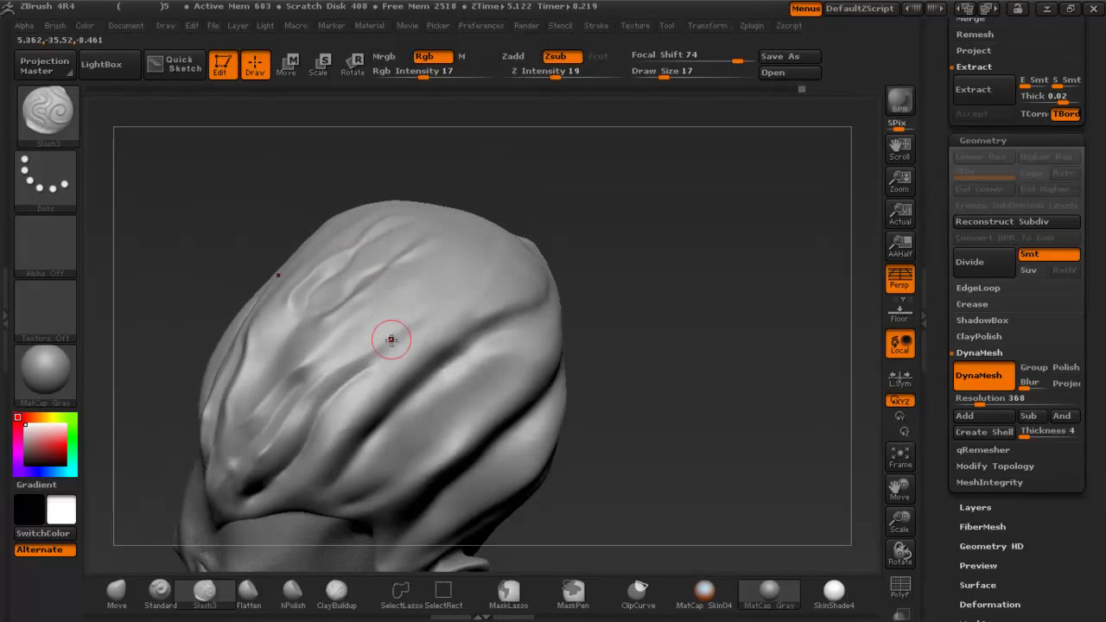
shift+drag(365, 279, 360, 281)
right_drag(360, 281, 360, 237)
drag(326, 333, 438, 232)
drag(341, 332, 449, 239)
mouse_move(438, 319)
right_down()
mouse_move(418, 304)
mouse_move(409, 363)
right_up()
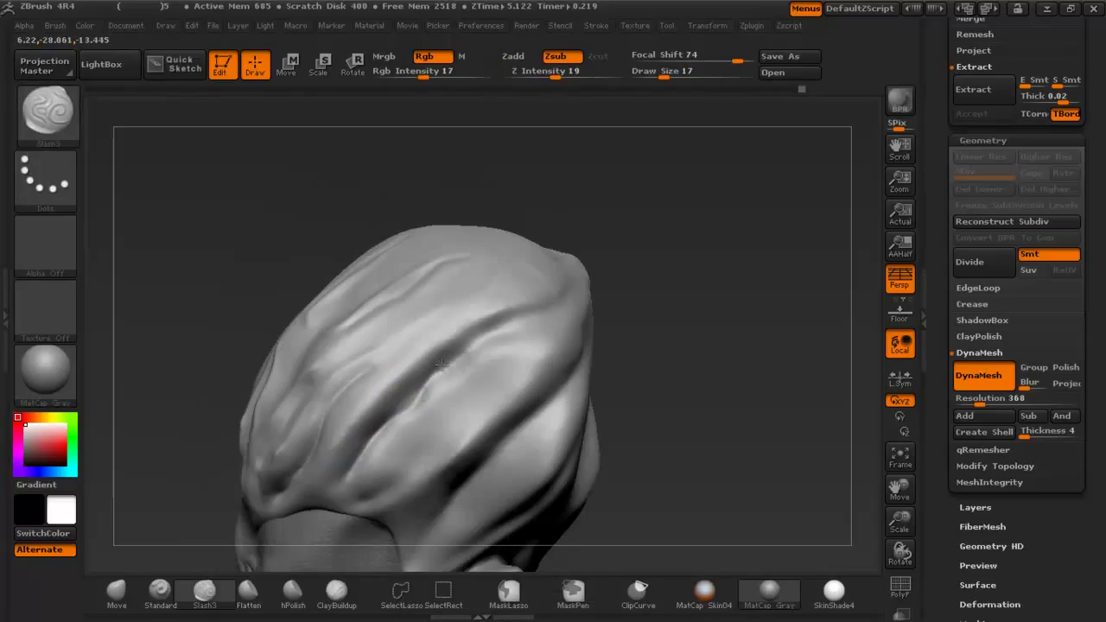
Sharpen the strand grooves on the side of the hair above the temple and ear, smoothing rough spots between them.
alt+right_drag(478, 372, 443, 309)
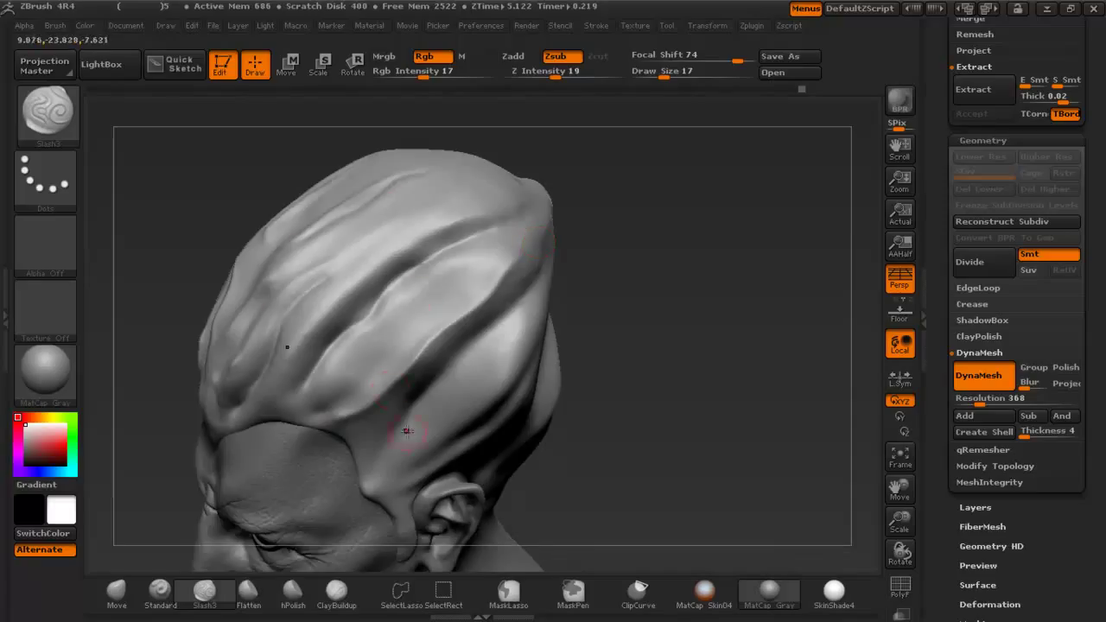
right_drag(406, 431, 391, 403)
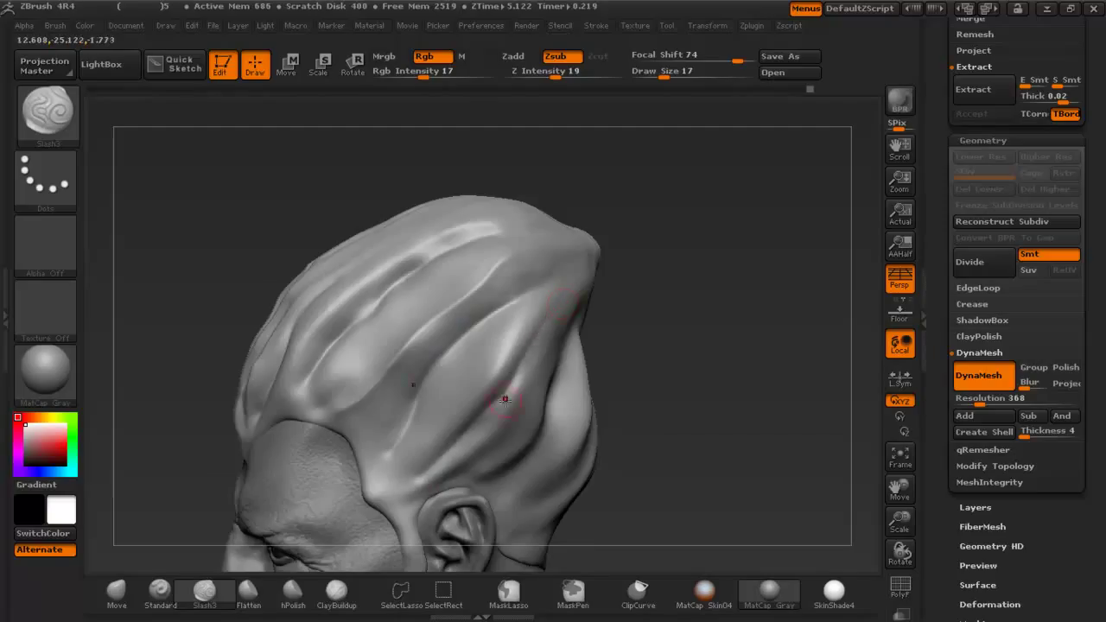
right_drag(504, 399, 492, 452)
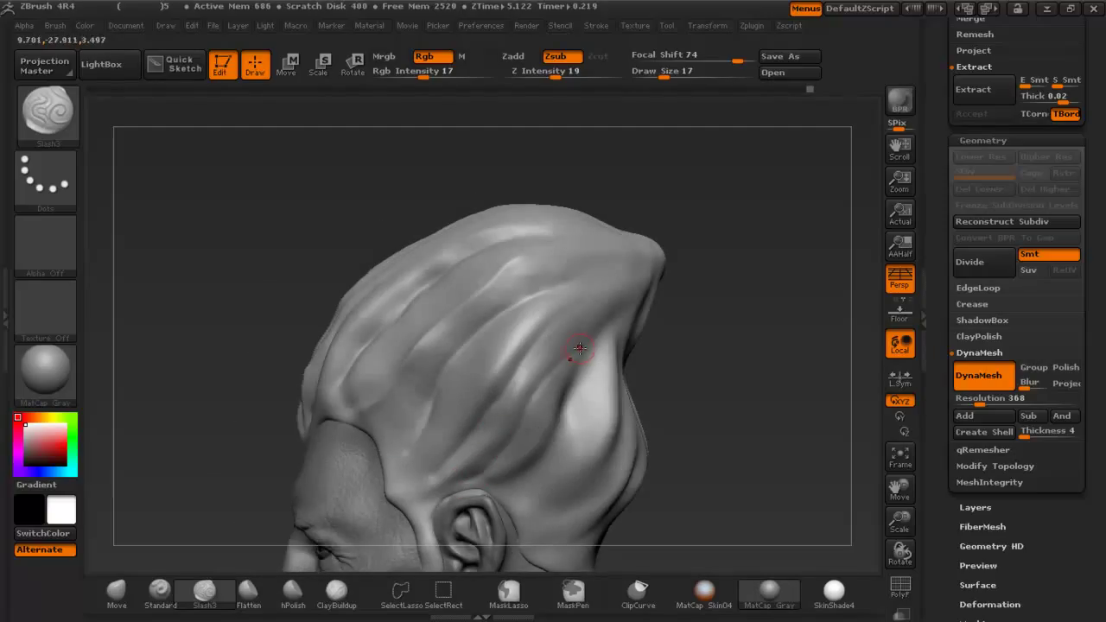
key(shift)
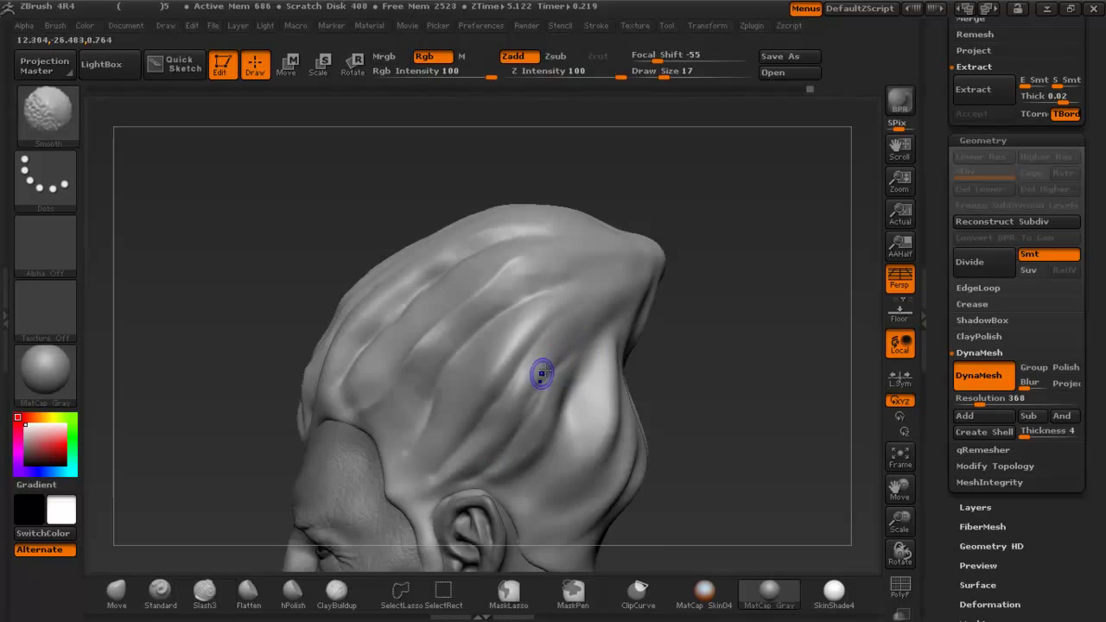
drag(558, 364, 536, 398)
mouse_move(504, 449)
right_down()
mouse_move(470, 455)
mouse_move(455, 381)
right_up()
shift+drag(563, 304, 601, 276)
right_drag(580, 347, 549, 372)
Deepen the vertical strand grooves on the back of the head with Slash3 at draw size 38.
key(space)
mouse_move(640, 295)
mouse_down()
mouse_move(654, 296)
mouse_move(681, 380)
mouse_move(659, 473)
mouse_up()
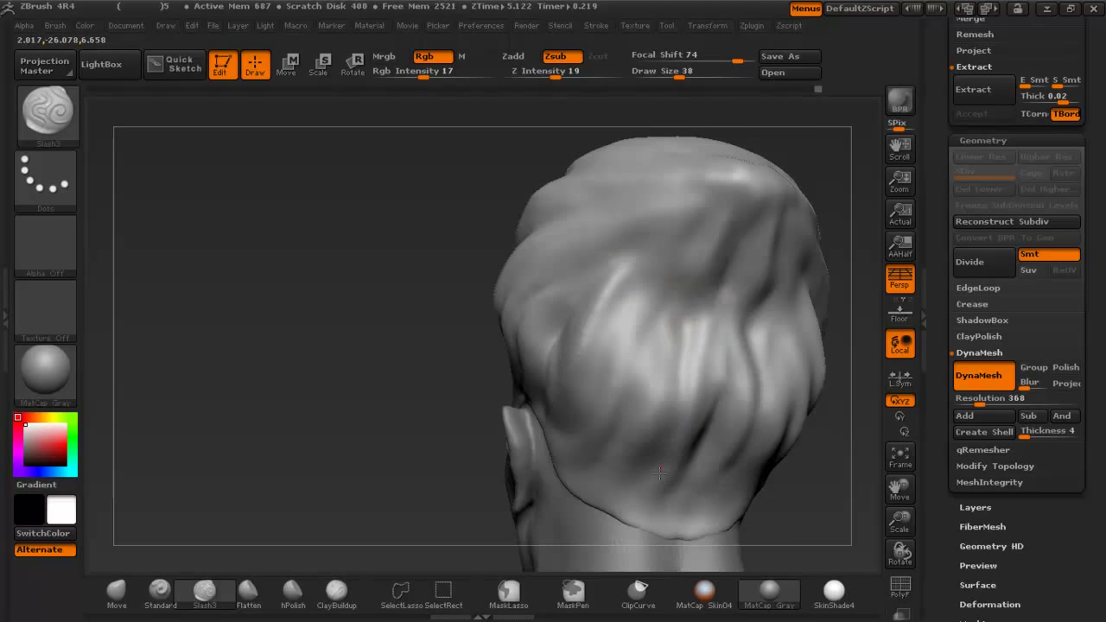
drag(676, 424, 690, 316)
right_drag(723, 335, 698, 343)
shift+drag(721, 331, 724, 413)
right_drag(621, 390, 658, 377)
drag(658, 306, 607, 417)
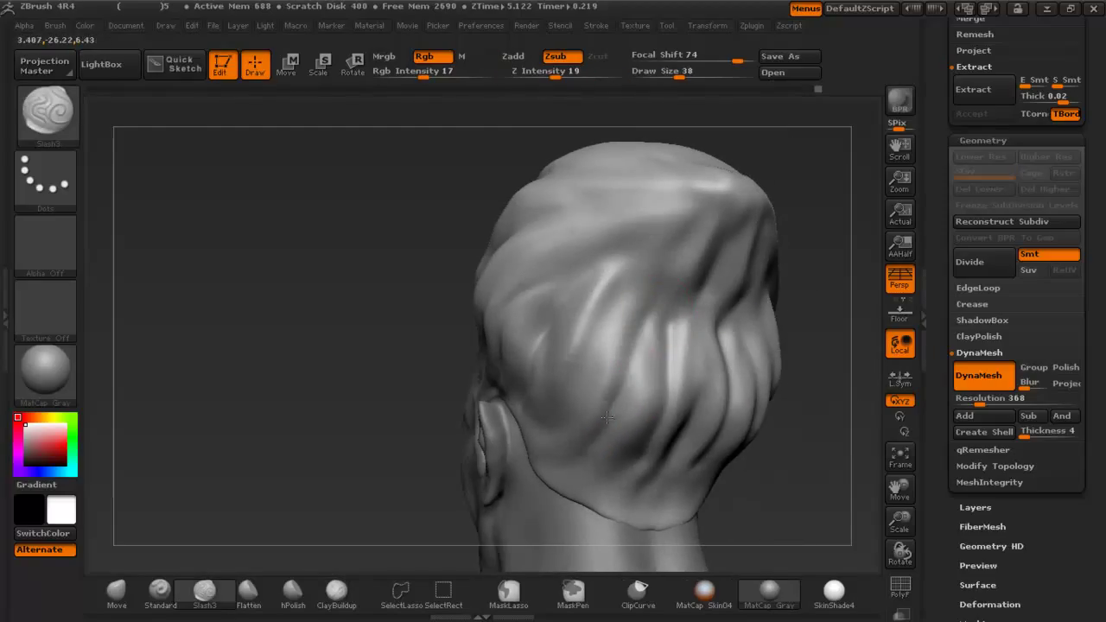
mouse_move(632, 370)
mouse_down()
mouse_move(653, 308)
mouse_move(583, 369)
mouse_up()
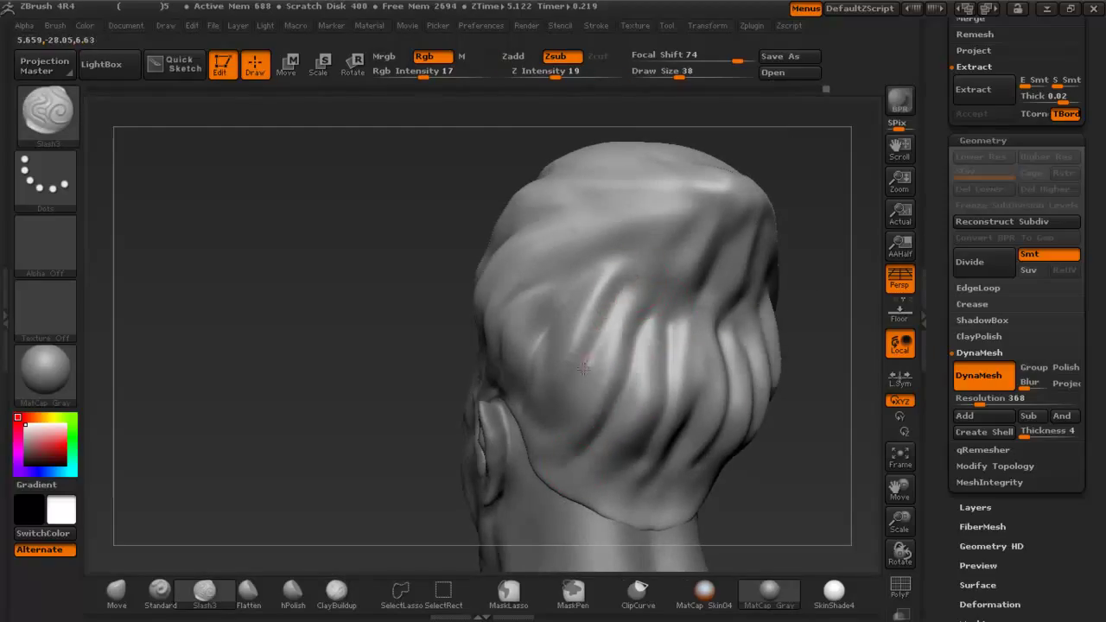
mouse_move(617, 300)
mouse_down()
mouse_move(643, 261)
mouse_move(696, 230)
mouse_up()
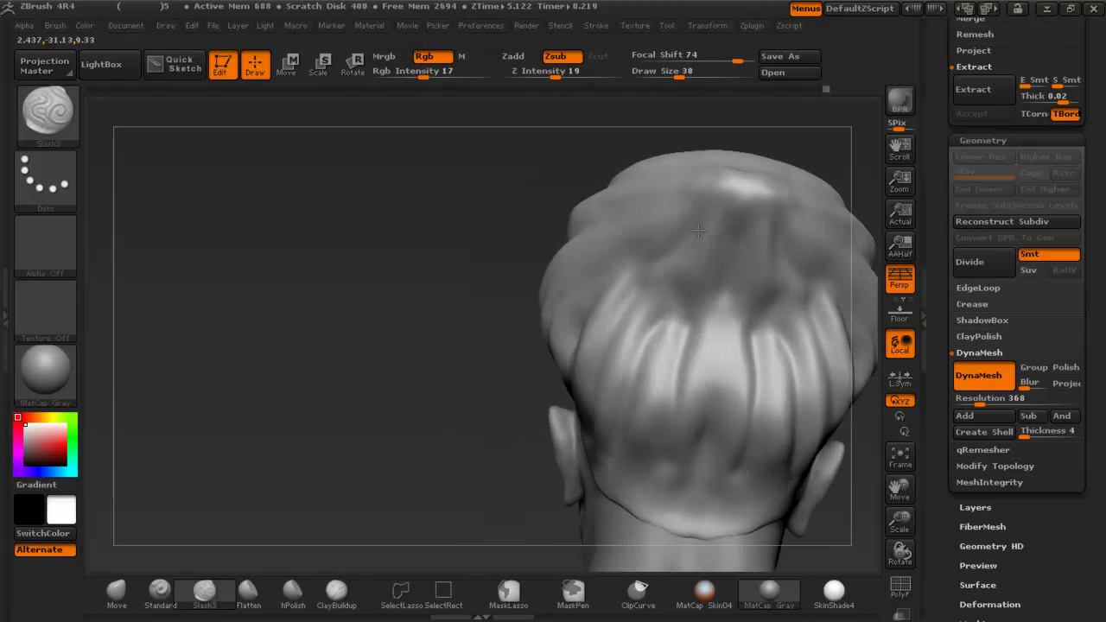
Try carving a groove along the upper side of the hair towards the back tip.
right_drag(727, 292, 788, 282)
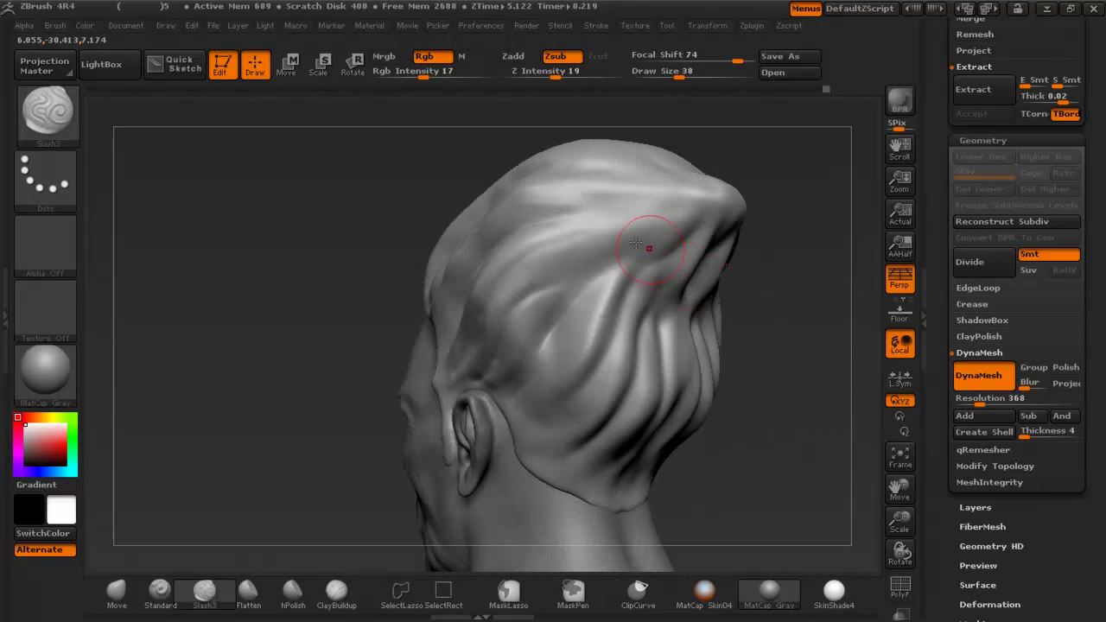
drag(581, 214, 684, 195)
right_drag(695, 211, 745, 220)
key(ctrl+z)
Carve sharper strand grooves along the side of the hair above the temple with Slash3 at draw size 23.
key(space)
drag(661, 199, 650, 203)
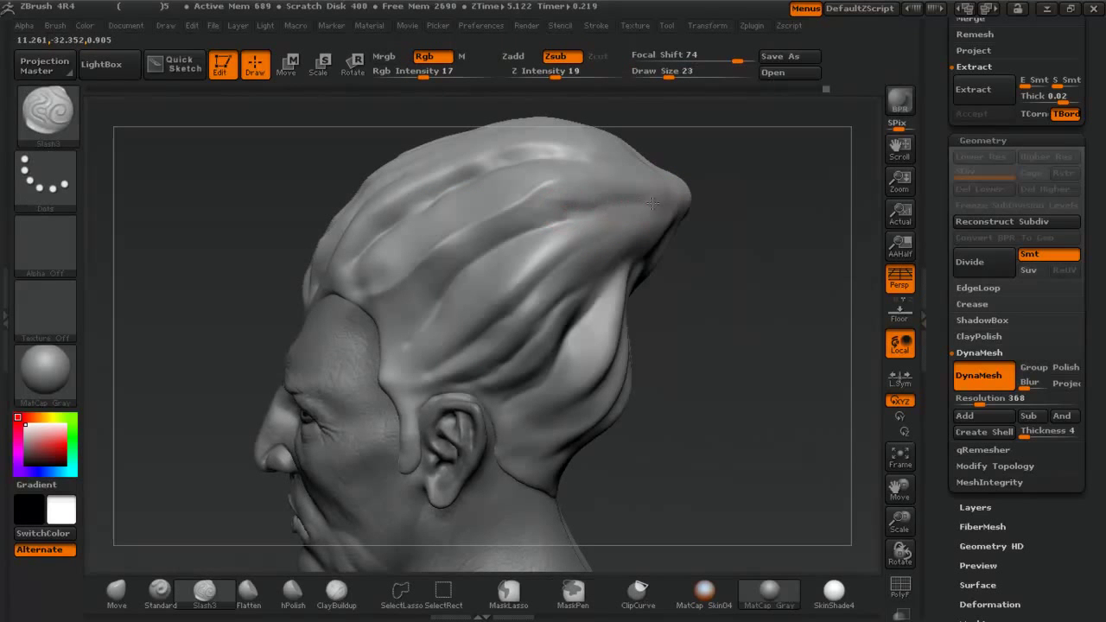
right_drag(515, 252, 566, 296)
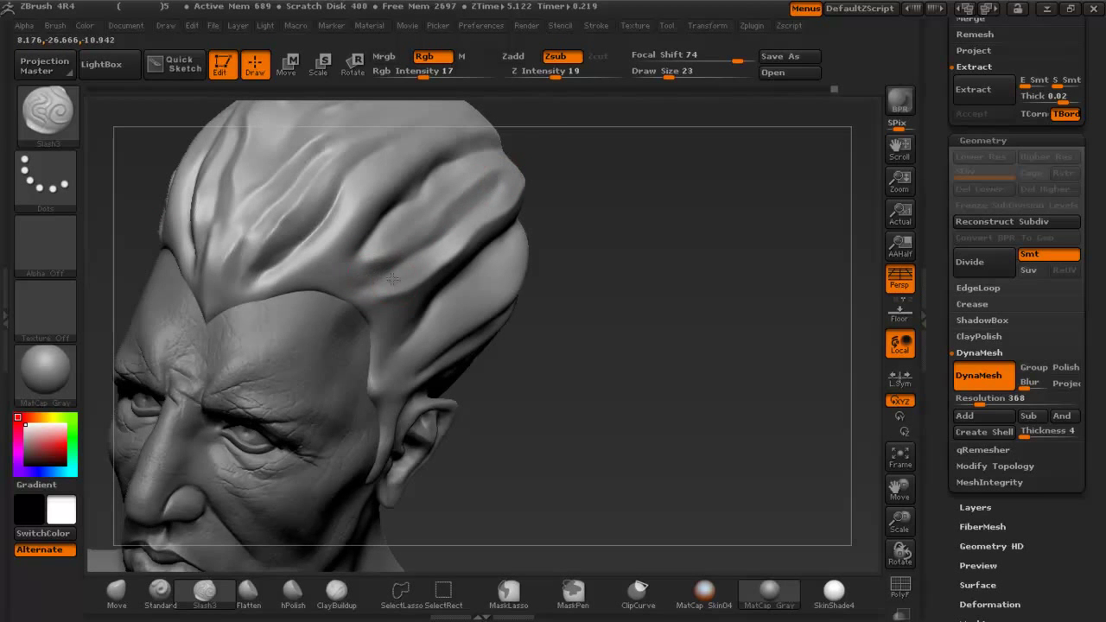
Soften the strand ridges above the forehead and temple with the Flatten brush at a small draw size.
right_drag(392, 279, 349, 528)
key(space)
mouse_move(452, 317)
mouse_down()
mouse_move(467, 317)
mouse_move(456, 349)
mouse_move(539, 283)
mouse_move(451, 315)
mouse_up()
key(space)
click(429, 217)
right_drag(427, 219, 429, 257)
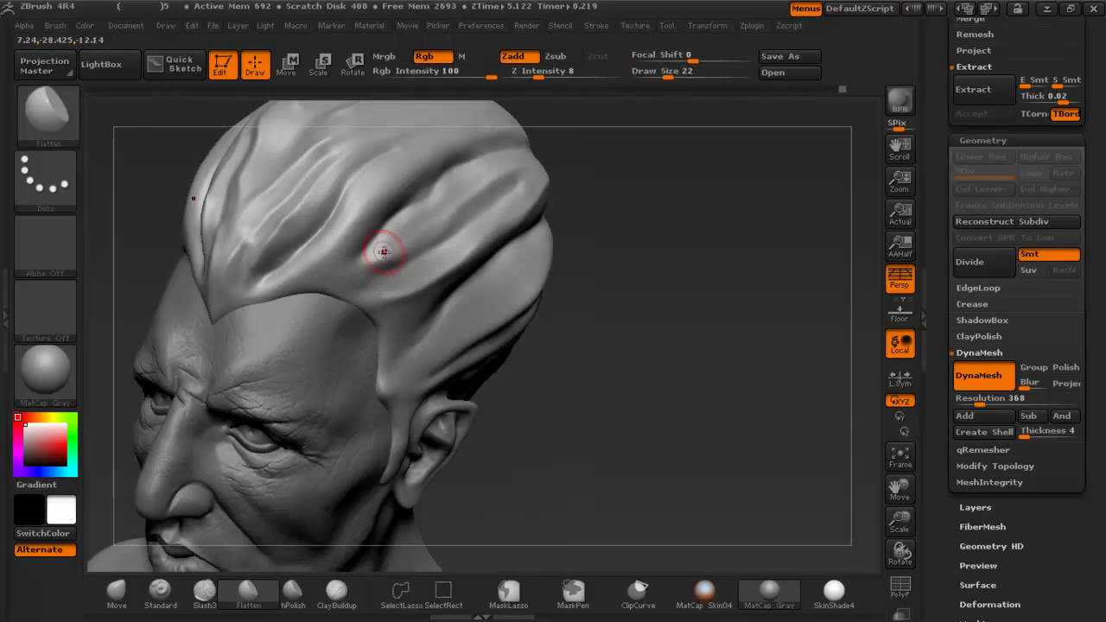
key(space)
click(434, 199)
right_drag(428, 202, 408, 204)
mouse_move(284, 255)
mouse_down()
mouse_move(344, 232)
mouse_move(372, 185)
mouse_up()
Flatten the front strands rising from the hairline with the Flatten brush at draw size 37.
key(space)
click(369, 189)
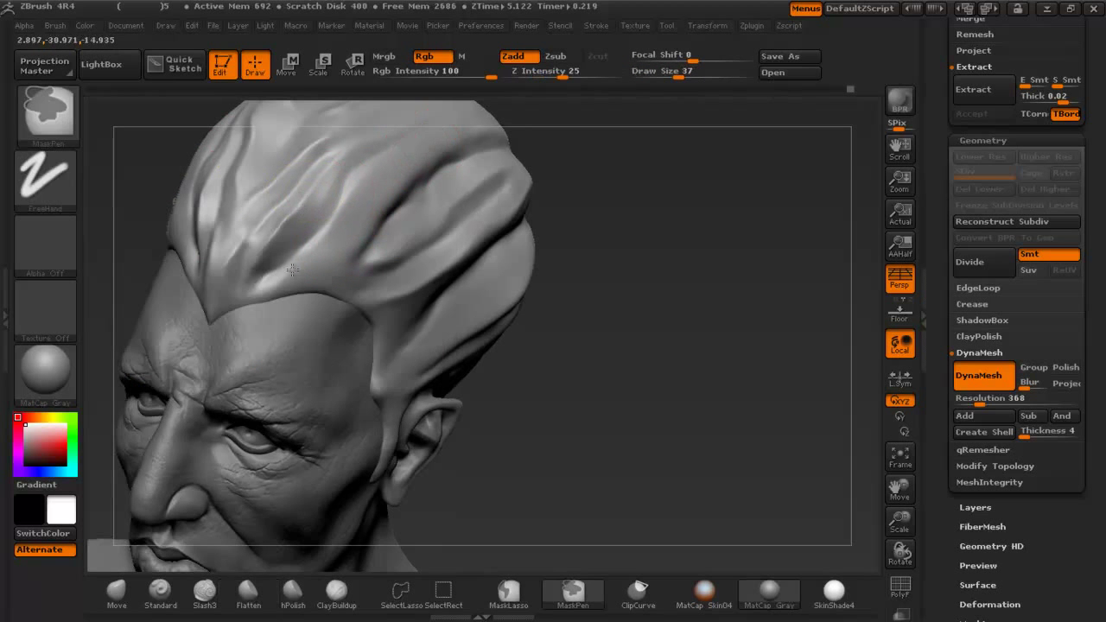
ctrl+right_drag(292, 271, 291, 318)
mouse_move(197, 323)
mouse_down()
mouse_move(216, 259)
mouse_move(273, 287)
mouse_move(348, 242)
mouse_up()
ctrl+right_drag(371, 294, 380, 238)
mouse_move(570, 320)
right_down()
mouse_move(491, 318)
mouse_move(478, 364)
right_up()
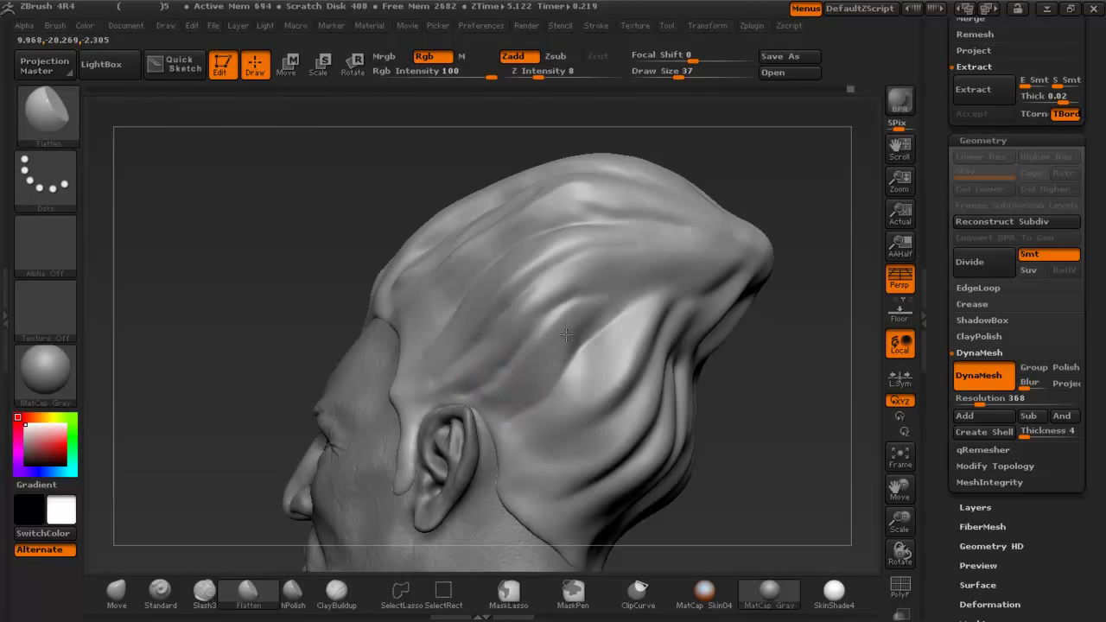
Flatten the broad strands along the upper side and back of the hair with the Flatten brush at draw size 37.
right_drag(618, 361, 550, 346)
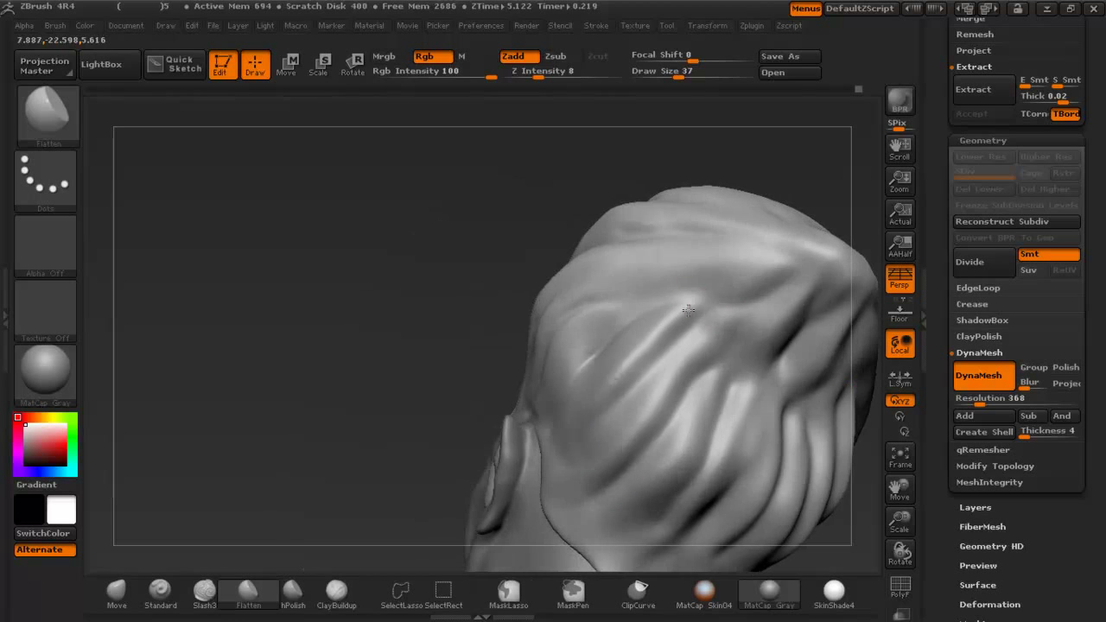
drag(594, 285, 765, 261)
drag(766, 261, 689, 276)
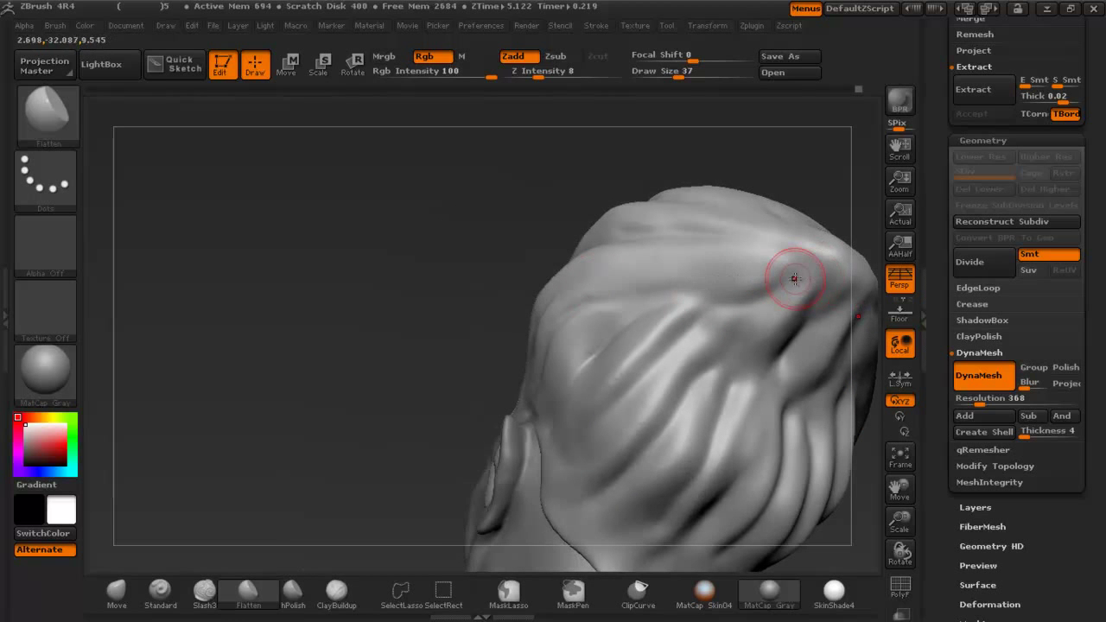
drag(753, 332, 731, 386)
right_drag(668, 355, 708, 364)
drag(540, 402, 574, 385)
Flatten the root of the strands above the temple, down towards the sideburn.
right_drag(557, 364, 608, 397)
mouse_move(467, 372)
mouse_down()
mouse_move(437, 390)
mouse_move(405, 445)
mouse_up()
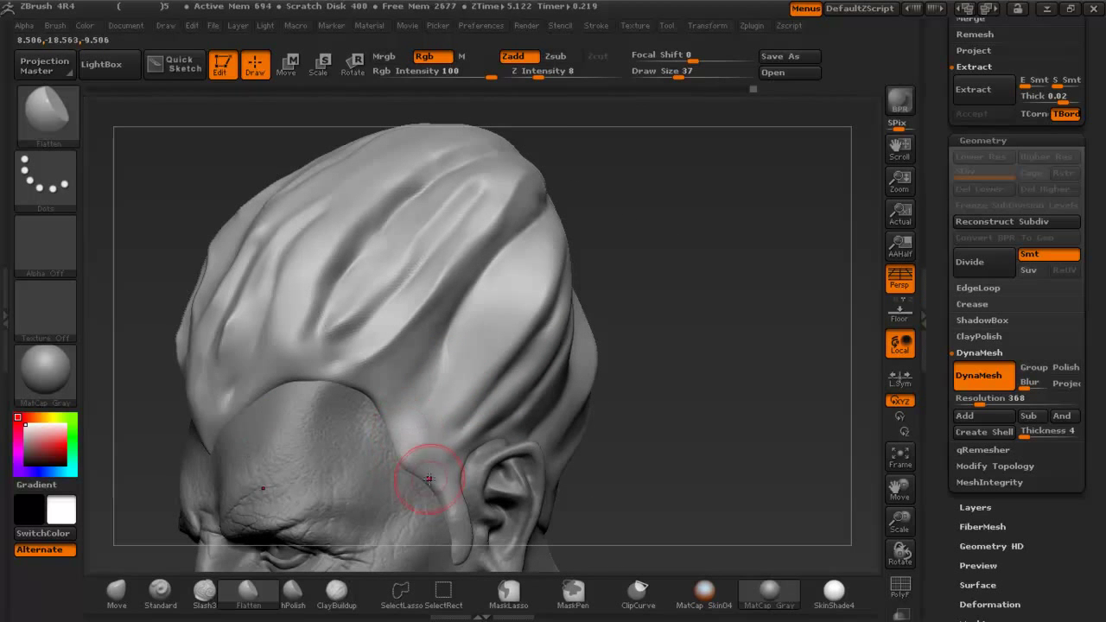
ctrl+right_drag(434, 472, 436, 421)
right_drag(343, 388, 380, 408)
ctrl+right_drag(312, 422, 311, 437)
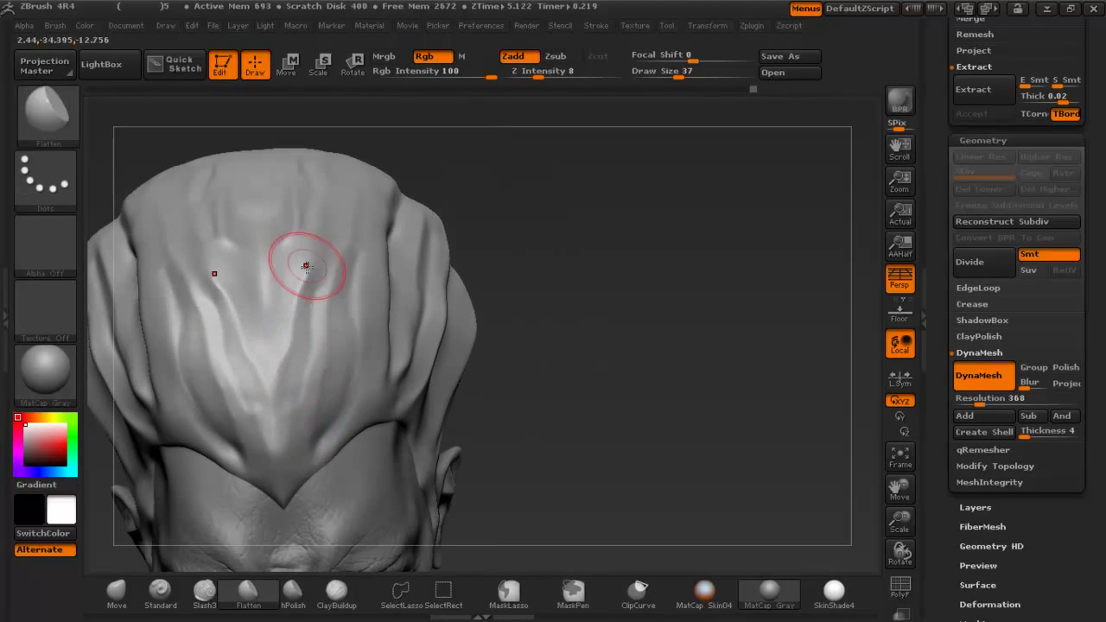
ctrl+right_drag(355, 257, 346, 294)
right_drag(288, 262, 272, 247)
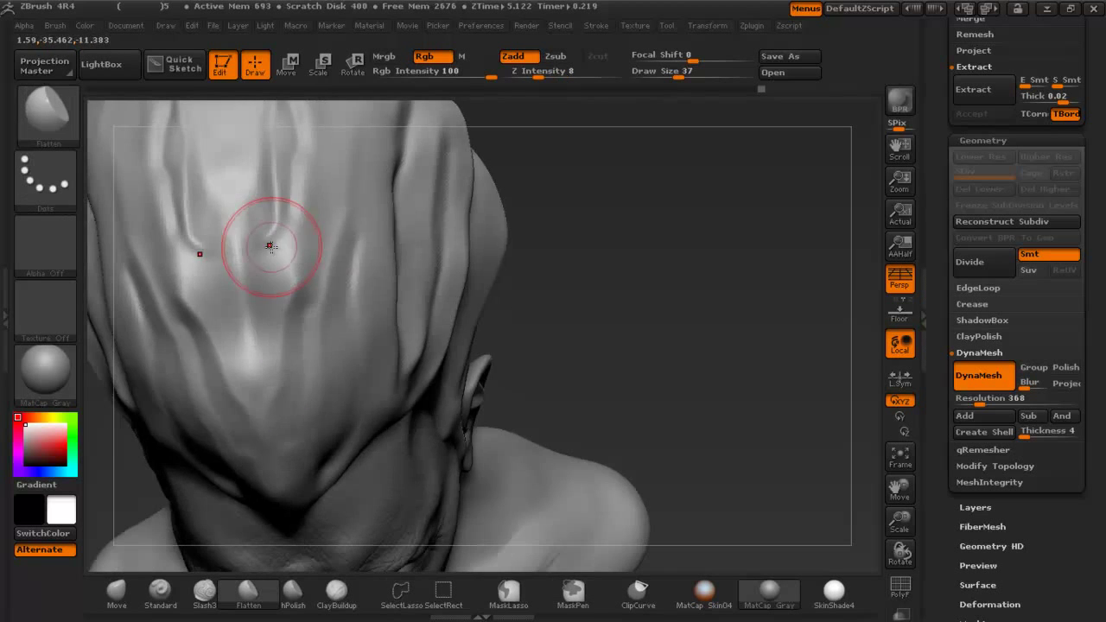
drag(272, 247, 286, 145)
key(ctrl+z)
Carve strand grooves up the crown towards the back tip with Slash3 at draw size 23.
alt+right_drag(247, 148, 384, 296)
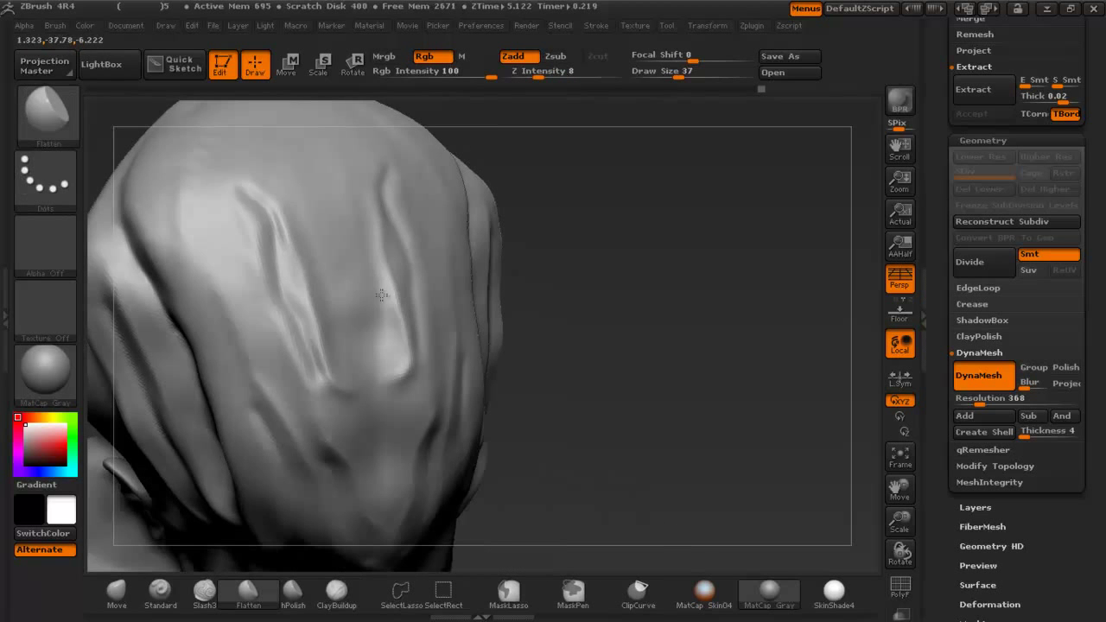
click(205, 594)
key(space)
drag(367, 181, 355, 182)
mouse_move(339, 305)
mouse_down()
mouse_move(369, 291)
mouse_move(330, 147)
mouse_up()
mouse_move(337, 180)
right_down()
mouse_move(298, 190)
mouse_move(312, 263)
right_up()
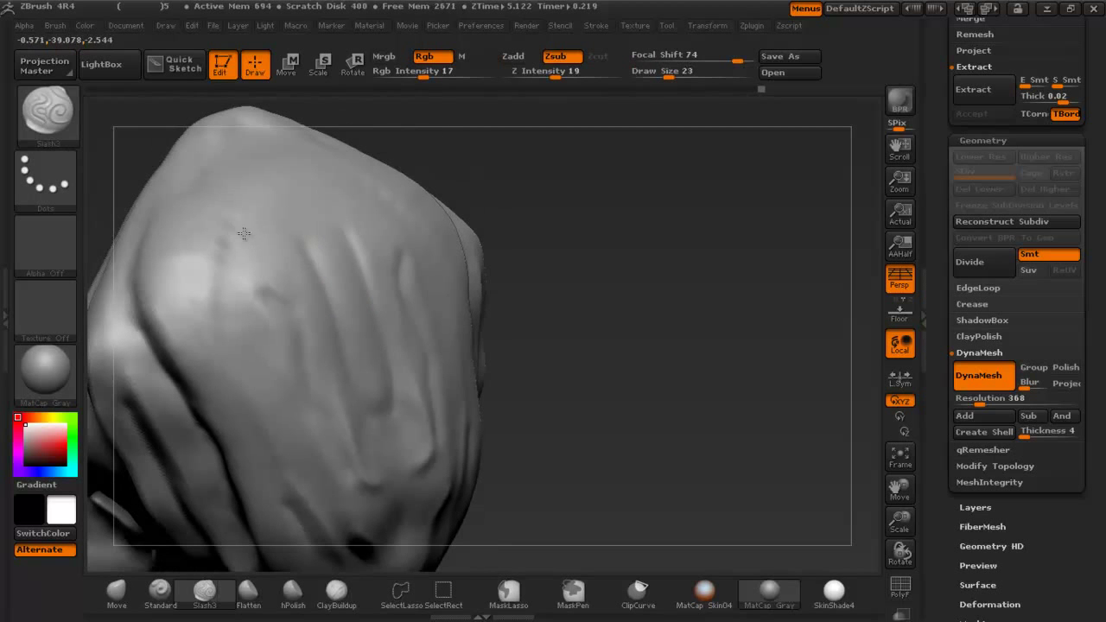
right_drag(244, 233, 249, 238)
shift+drag(226, 209, 222, 281)
key(ctrl+z)
key(ctrl+z)
Carve long grooves from the back tip down over the crown with Slash3 and smooth their ends.
mouse_move(234, 225)
shift+mouse_down()
mouse_move(221, 331)
mouse_move(221, 228)
shift+mouse_up()
mouse_move(259, 176)
mouse_down()
mouse_move(282, 251)
mouse_move(321, 316)
mouse_move(296, 235)
mouse_move(337, 354)
mouse_up()
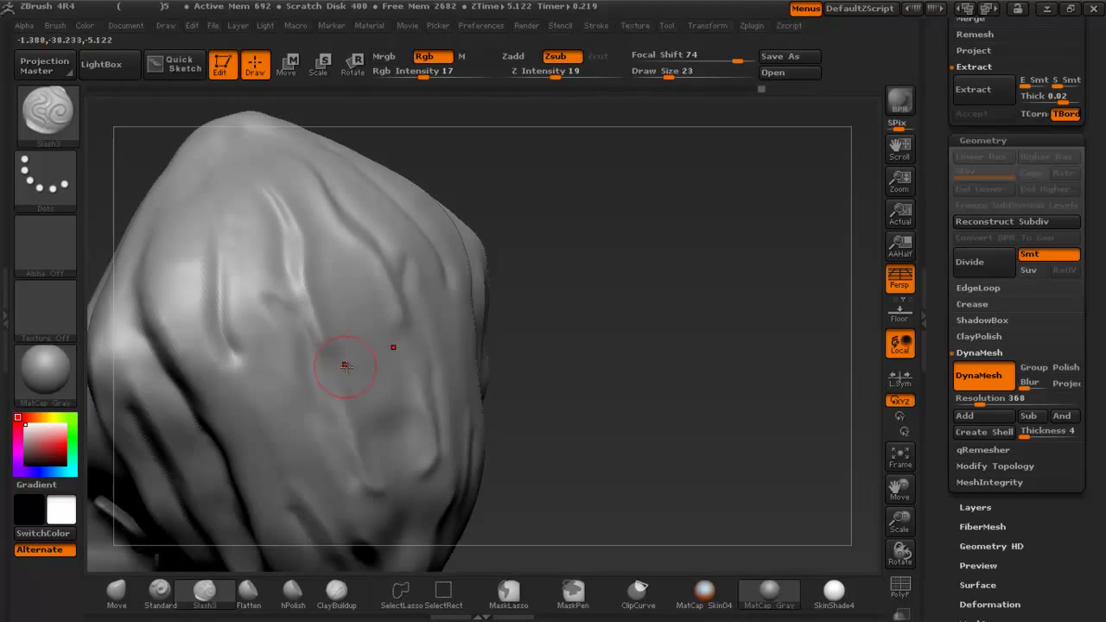
shift+drag(296, 308, 296, 387)
shift+drag(373, 481, 368, 457)
drag(587, 462, 518, 471)
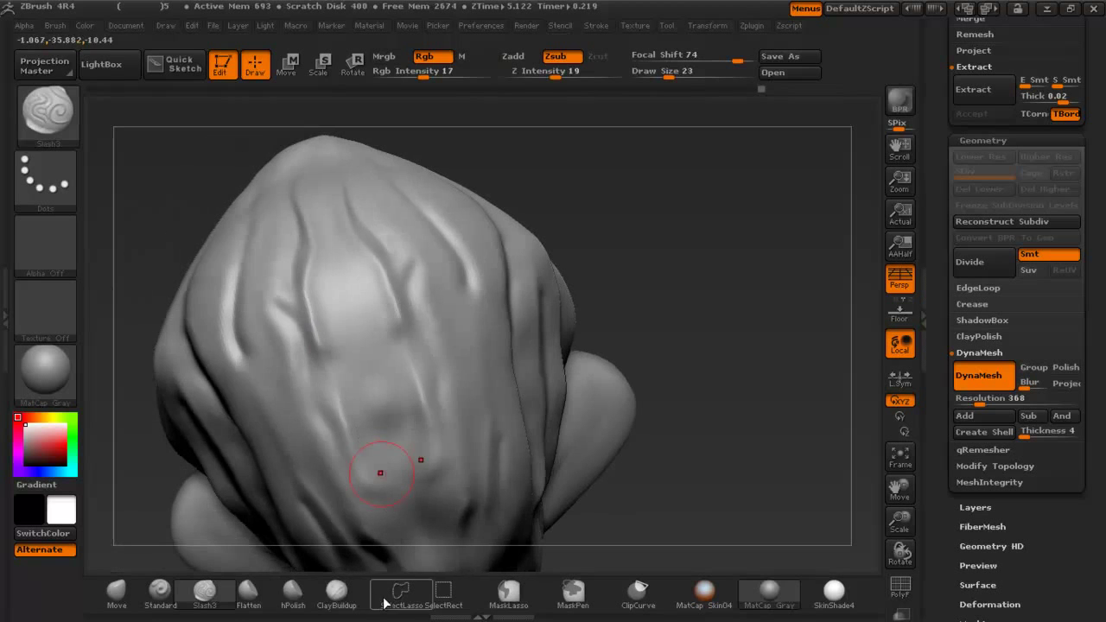
Build up the strands between the crown grooves with ClayBuildup at draw size 27 and Z Intensity 5, smoothing them in.
click(335, 589)
key(space)
mouse_move(364, 237)
mouse_down()
mouse_move(366, 227)
mouse_move(343, 278)
mouse_move(375, 299)
mouse_move(402, 416)
mouse_up()
drag(387, 291, 423, 409)
shift+drag(365, 262, 407, 426)
shift+drag(348, 189, 432, 298)
ctrl+right_drag(385, 284, 519, 367)
drag(597, 412, 600, 264)
mouse_move(624, 310)
alt+mouse_down()
mouse_move(582, 231)
mouse_move(509, 250)
alt+mouse_up()
ctrl+right_drag(492, 285, 432, 380)
mouse_move(397, 384)
shift+mouse_down()
mouse_move(408, 412)
mouse_move(432, 401)
shift+mouse_up()
Turn off DynaMesh for the hair.
ctrl+right_drag(571, 353, 691, 367)
alt+drag(716, 370, 702, 256)
drag(720, 294, 678, 277)
ctrl+right_drag(678, 276, 675, 268)
ctrl+drag(675, 268, 726, 280)
ctrl+right_drag(680, 246, 721, 333)
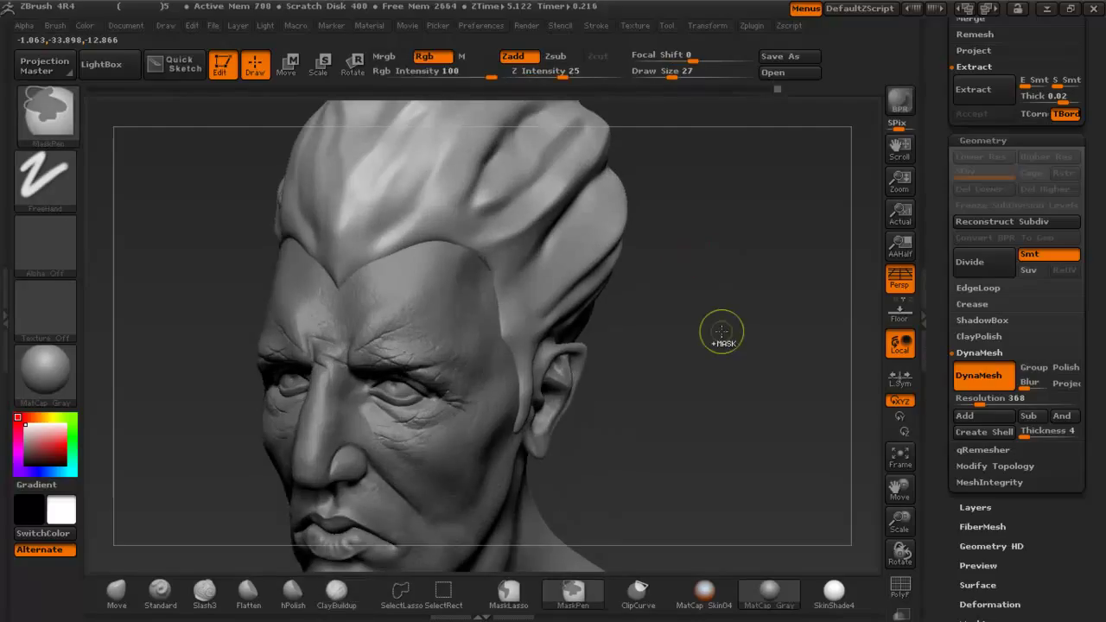
click(971, 381)
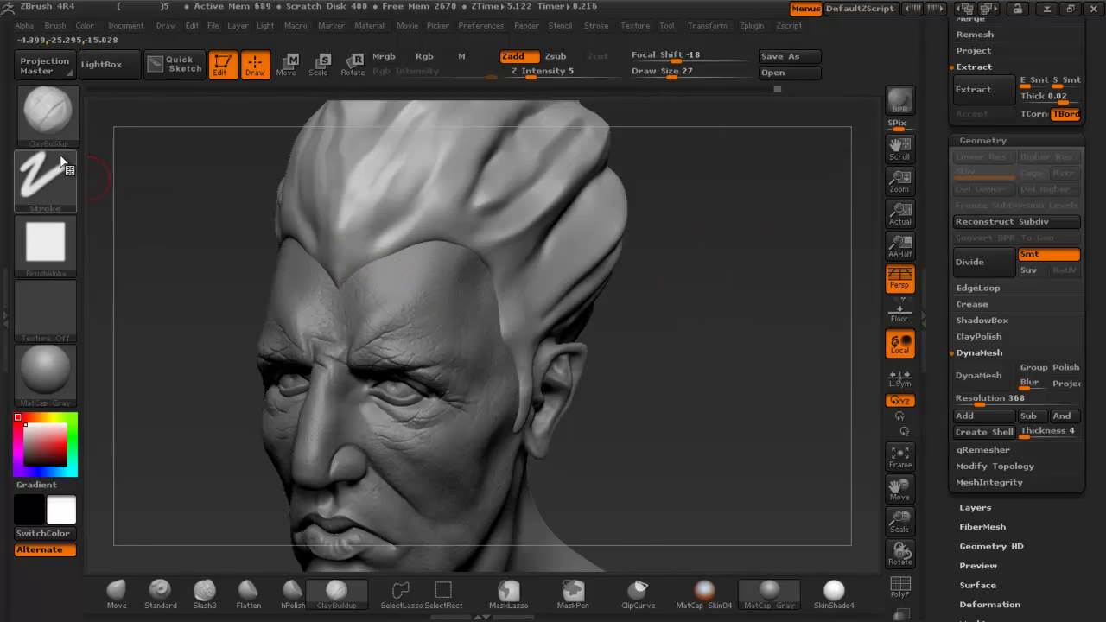
Pull small hair tips out of the widow's peak edge with the SnakeHook brush at draw size 10.
click(60, 110)
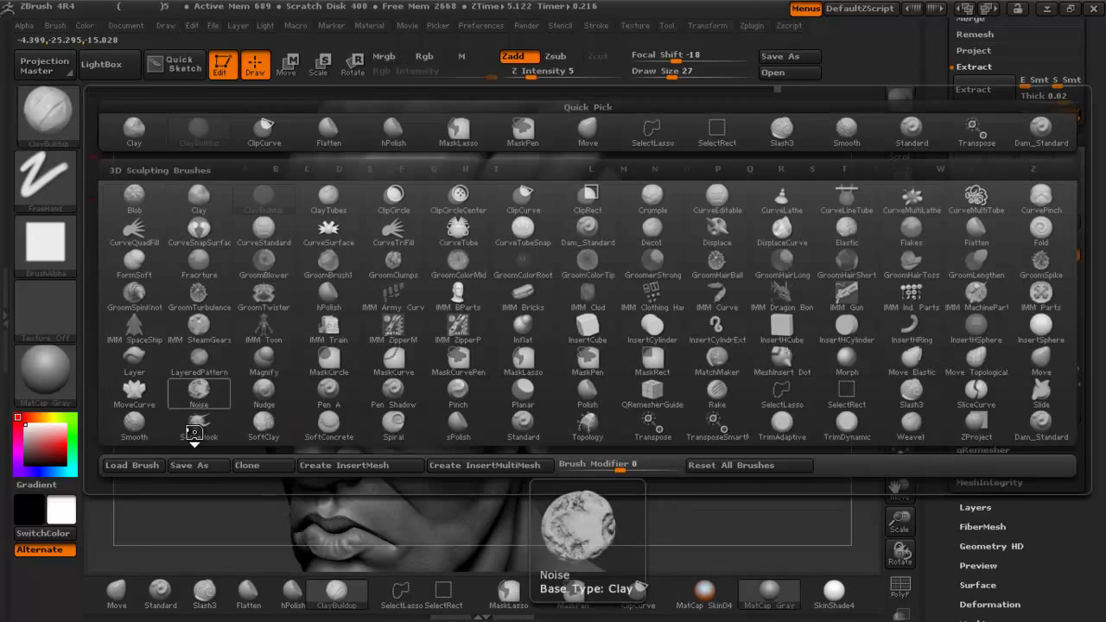
click(196, 425)
ctrl+right_drag(340, 257, 366, 312)
ctrl+right_drag(387, 397, 399, 453)
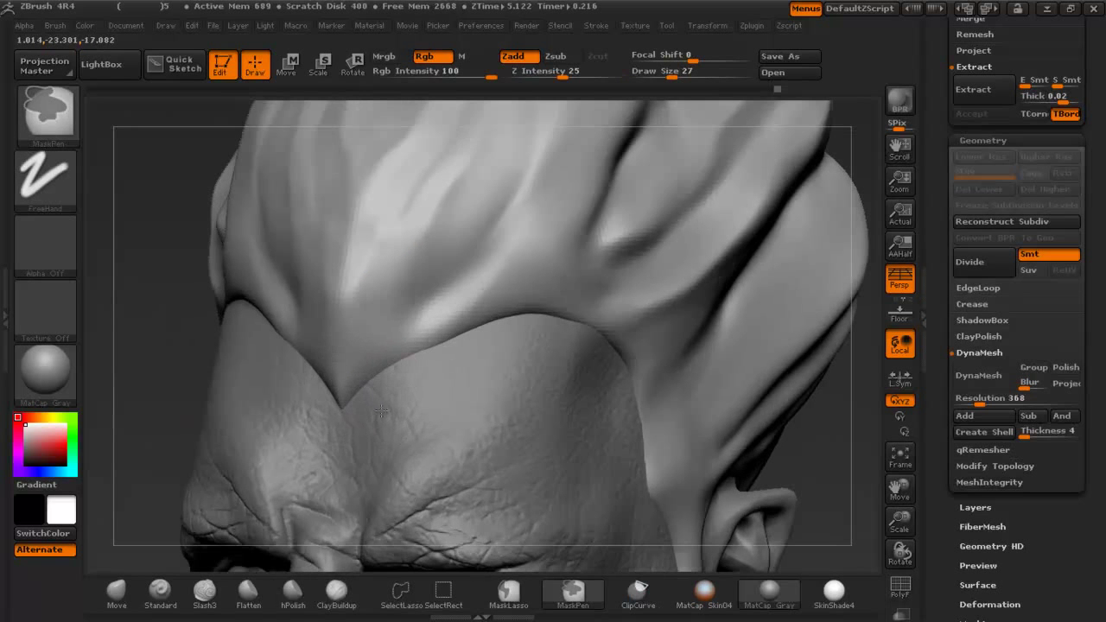
key(space)
mouse_move(382, 367)
mouse_down()
mouse_move(369, 367)
mouse_move(391, 380)
mouse_up()
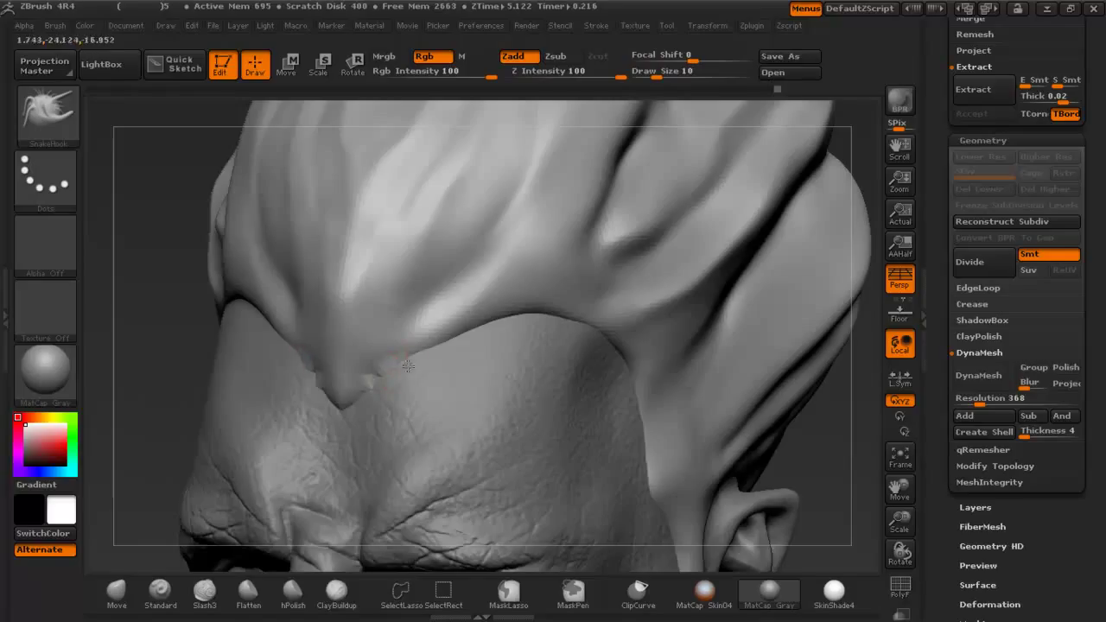
Pull small tips along the upper forehead hairline with SnakeHook at draw size 16 and smooth the widow's peak.
key(space)
drag(484, 320, 535, 318)
drag(554, 309, 608, 337)
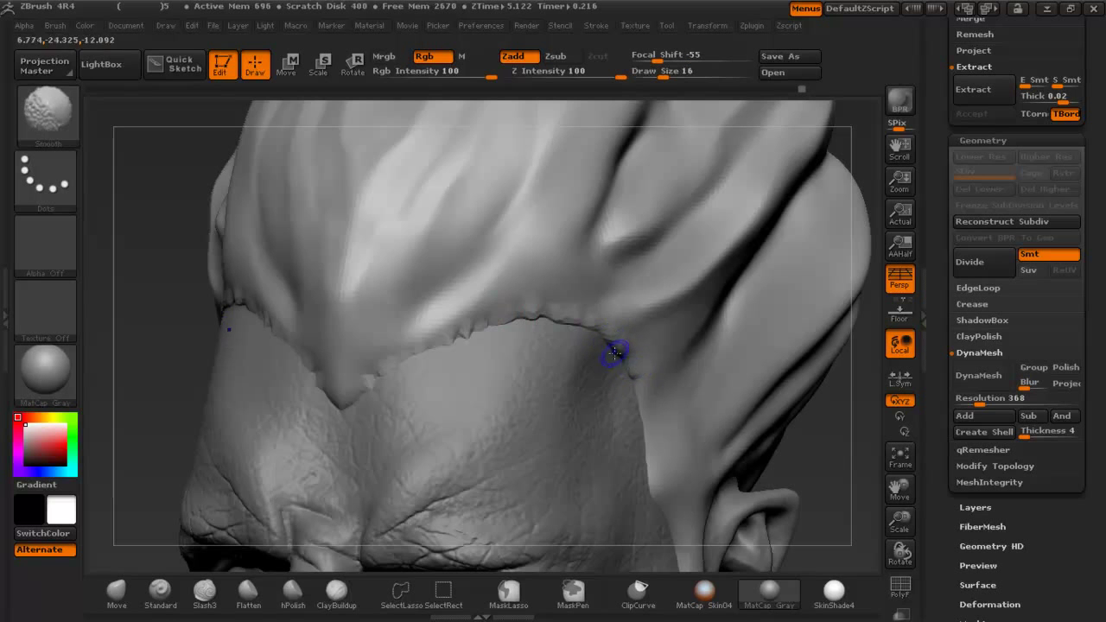
key(shift)
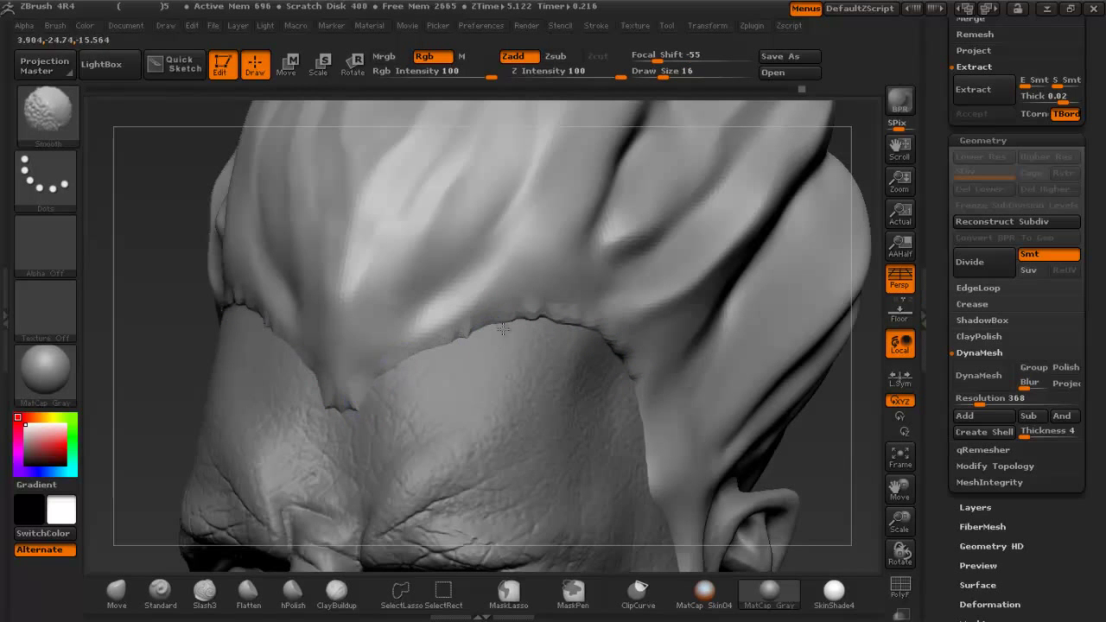
Pull jagged hair tips along the temple and sideburn edge with SnakeHook at draw size 16.
key(ctrl)
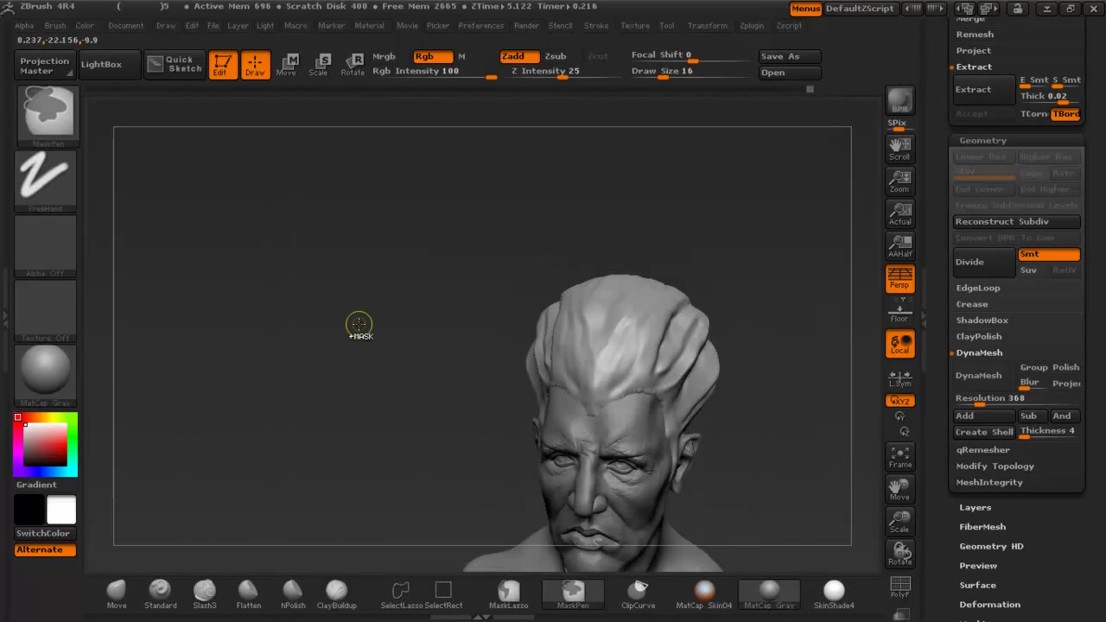
right_drag(358, 324, 212, 267)
mouse_move(553, 327)
right_down()
mouse_move(489, 313)
mouse_move(482, 275)
mouse_move(480, 294)
right_up()
ctrl+right_drag(483, 332, 477, 305)
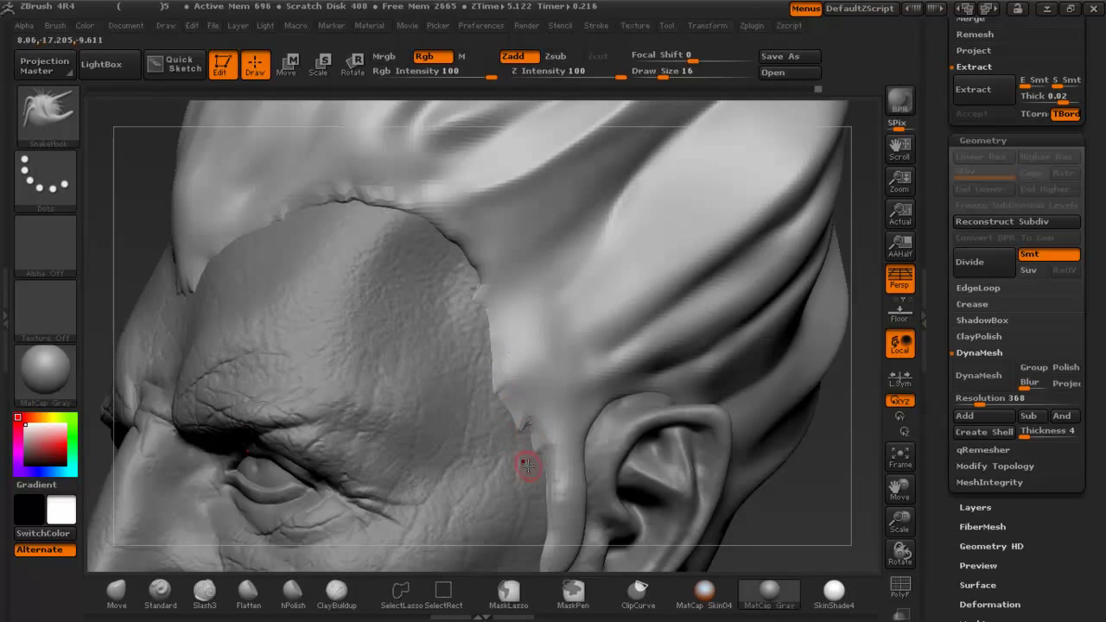
alt+right_drag(522, 463, 481, 383)
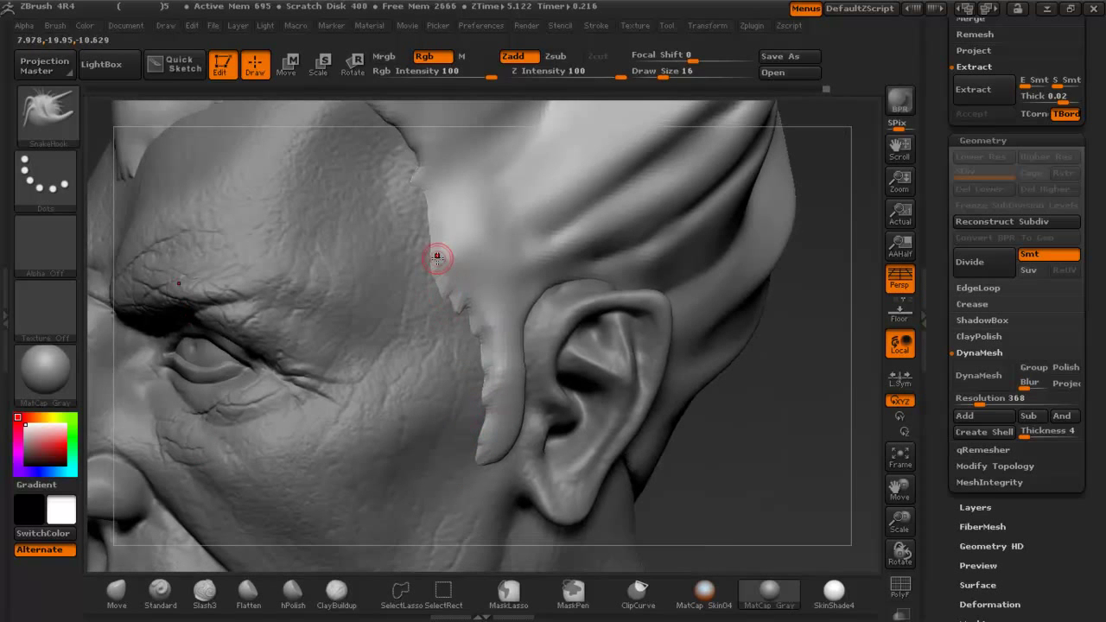
Pull longer pointed tips along the hairline from the widow's peak across the forehead to the temple.
alt+right_drag(315, 193, 337, 287)
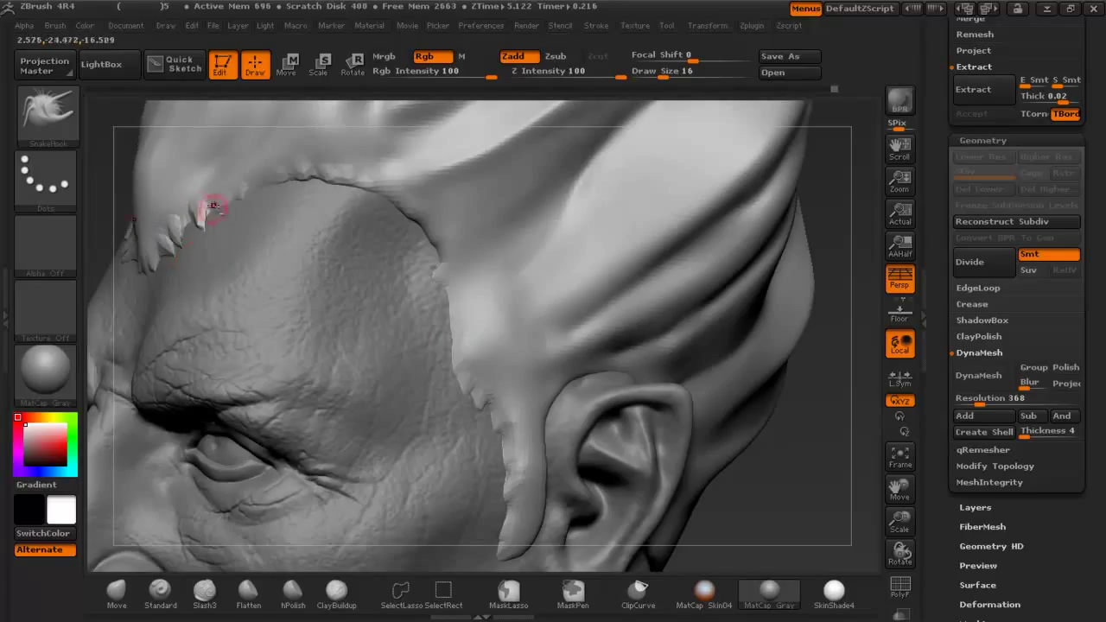
drag(256, 186, 323, 186)
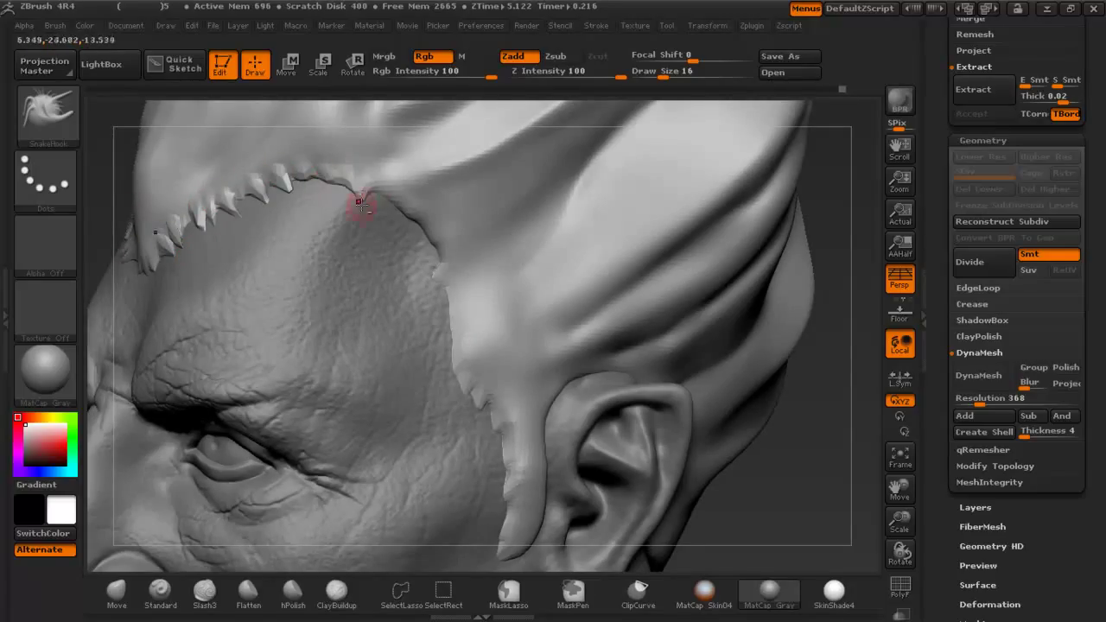
drag(439, 279, 451, 335)
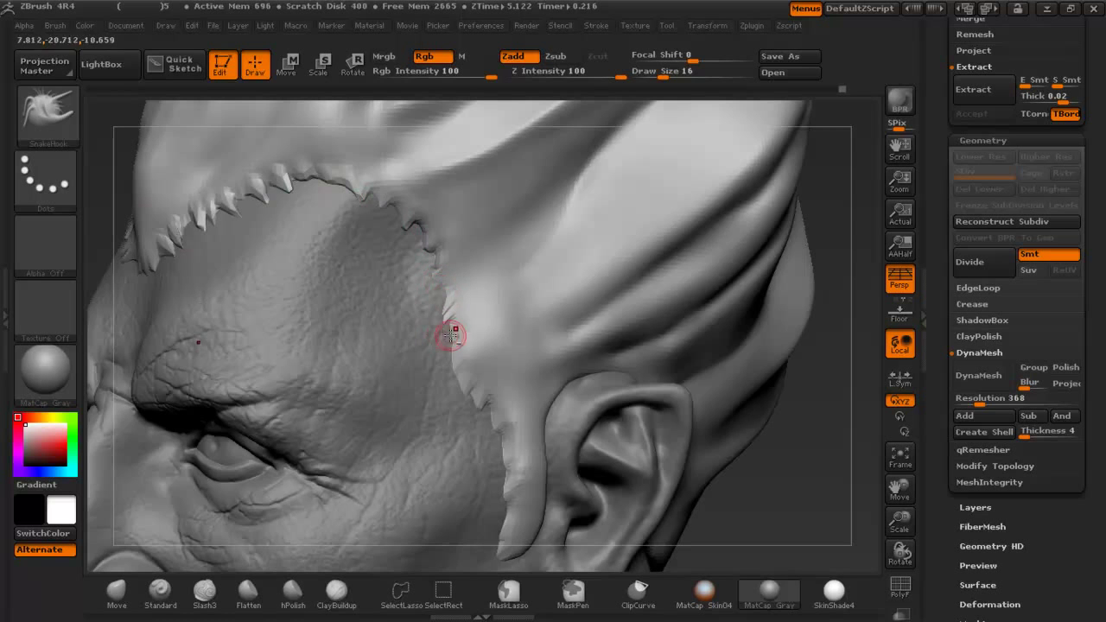
Smooth the pulled hair tips along the forehead hairline so they blend into the skin.
mouse_move(170, 235)
shift+mouse_down()
mouse_move(303, 177)
mouse_move(307, 190)
shift+mouse_up()
mouse_move(261, 198)
shift+mouse_down()
mouse_move(307, 173)
mouse_move(374, 186)
shift+mouse_up()
shift+drag(403, 204, 286, 199)
ctrl+right_drag(345, 380, 518, 299)
ctrl+right_drag(356, 299, 354, 363)
mouse_move(351, 307)
shift+mouse_down()
mouse_move(346, 330)
mouse_move(366, 294)
shift+mouse_up()
Pull pointed tips along the hairline behind the ear down to the nape, then smooth them at a larger draw size.
mouse_move(660, 553)
alt+right_down()
mouse_move(546, 391)
mouse_move(389, 389)
alt+right_up()
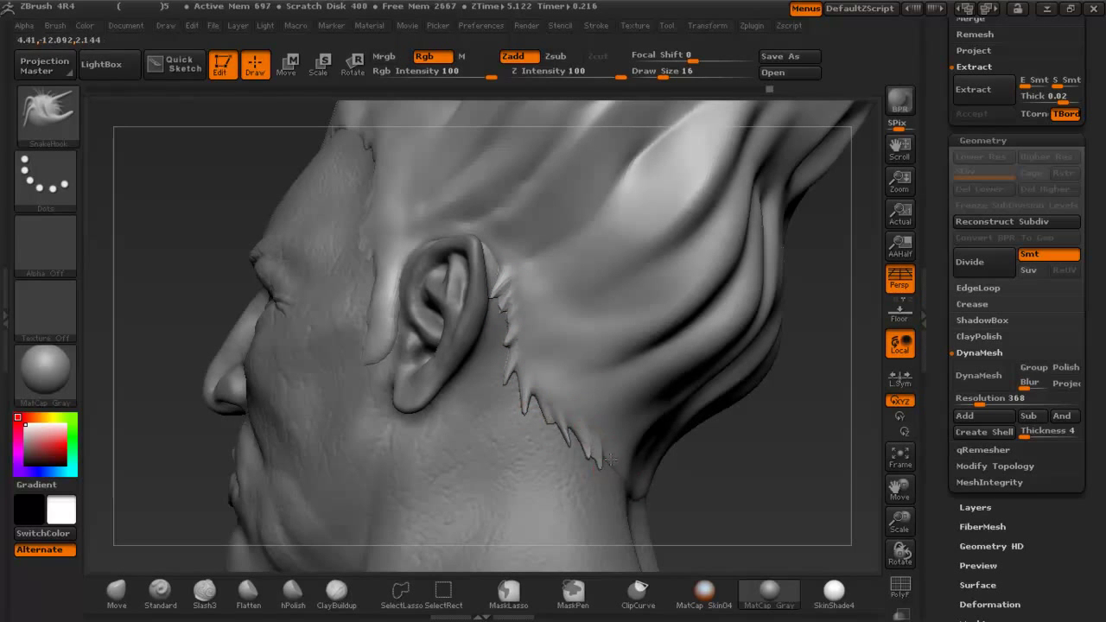
right_drag(619, 472, 626, 473)
drag(605, 470, 609, 500)
key(space)
drag(511, 339, 525, 339)
mouse_move(488, 280)
shift+mouse_down()
mouse_move(503, 371)
mouse_move(645, 482)
shift+mouse_up()
Pull longer, finer tips along the widow's peak, forehead and temple hairline with SnakeHook at draw size 13.
mouse_move(644, 482)
ctrl+right_down()
mouse_move(402, 365)
mouse_move(424, 402)
mouse_move(441, 406)
mouse_move(416, 281)
mouse_move(621, 264)
mouse_move(627, 374)
ctrl+right_up()
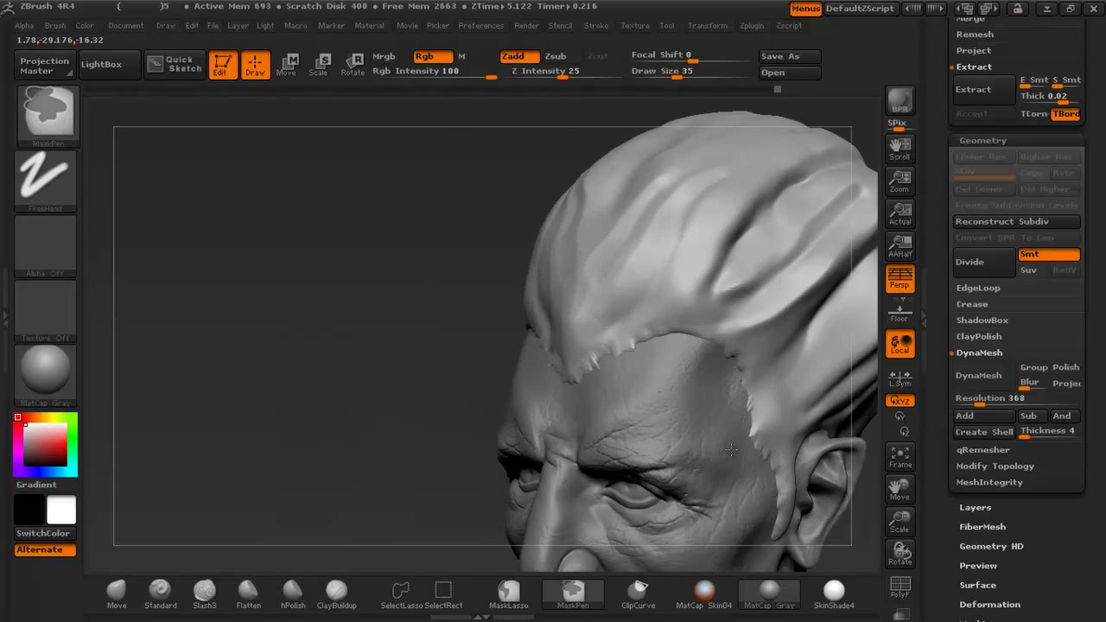
right_drag(732, 450, 644, 415)
key(space)
drag(639, 306, 622, 306)
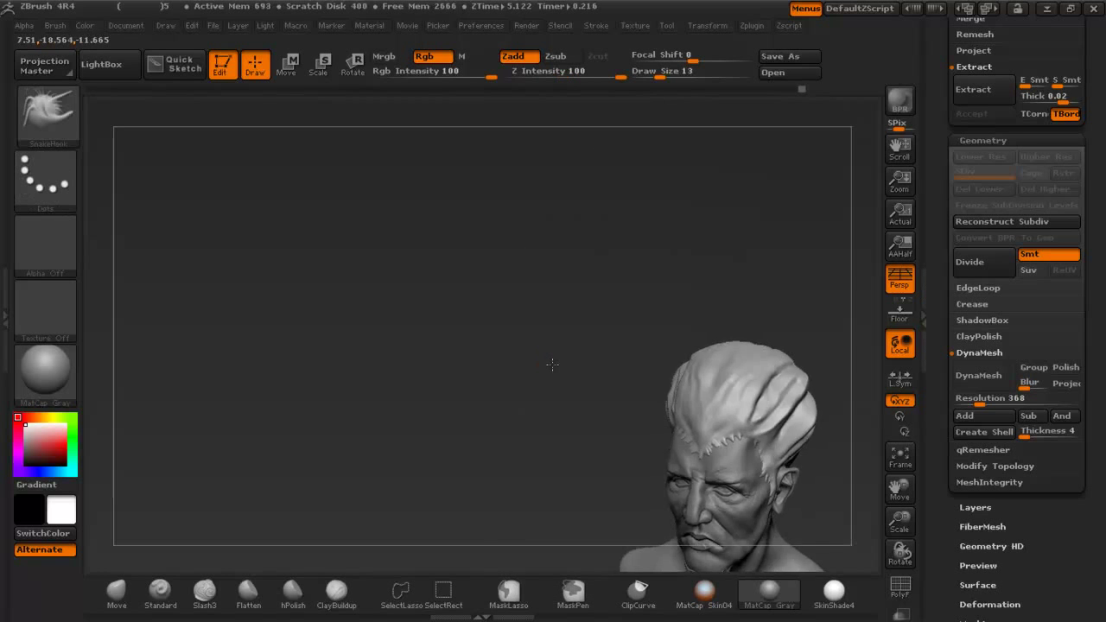
alt+drag(553, 366, 351, 240)
ctrl+right_drag(419, 271, 338, 537)
Carve fine strand grooves into the roots of the hairline tips on the forehead and temple with Slash3 at draw size 13.
click(210, 591)
ctrl+right_drag(332, 168, 345, 224)
drag(369, 258, 351, 222)
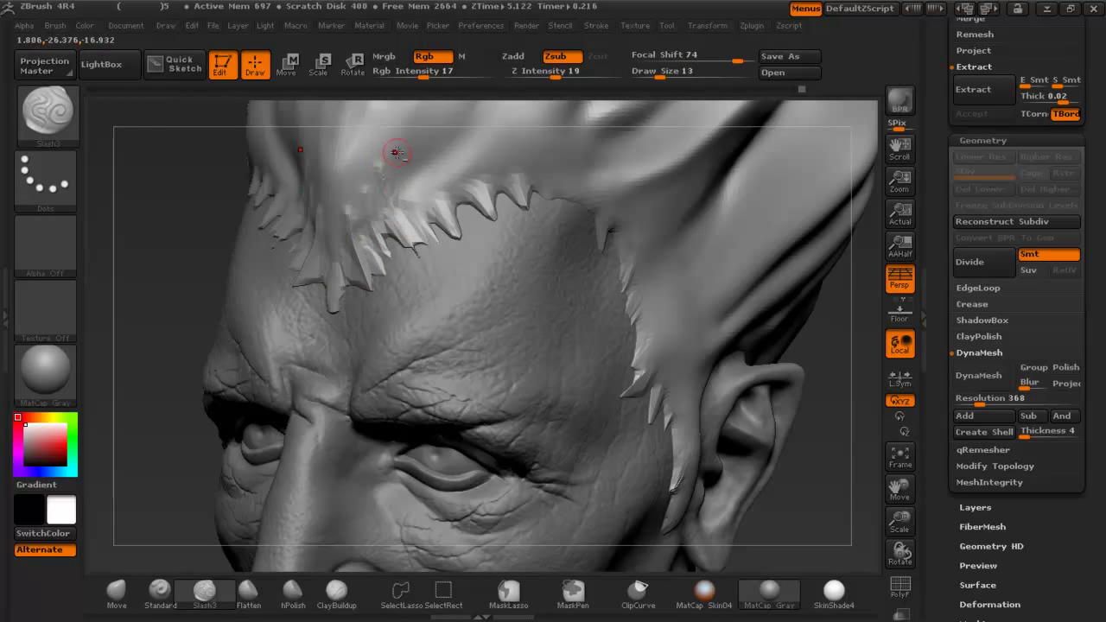
drag(414, 149, 448, 212)
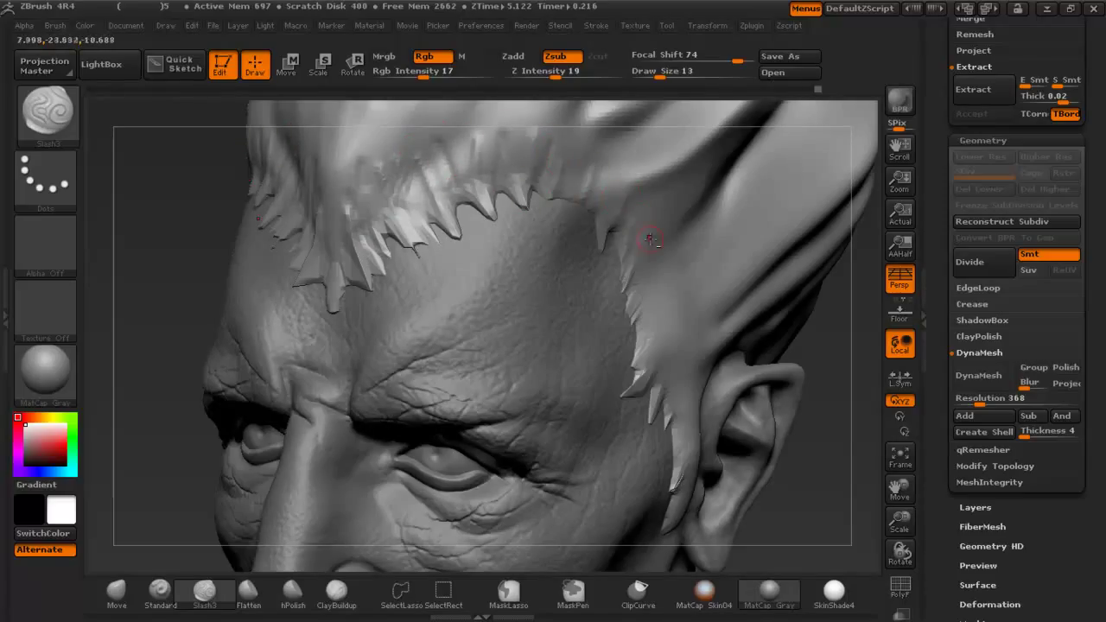
drag(658, 297, 639, 366)
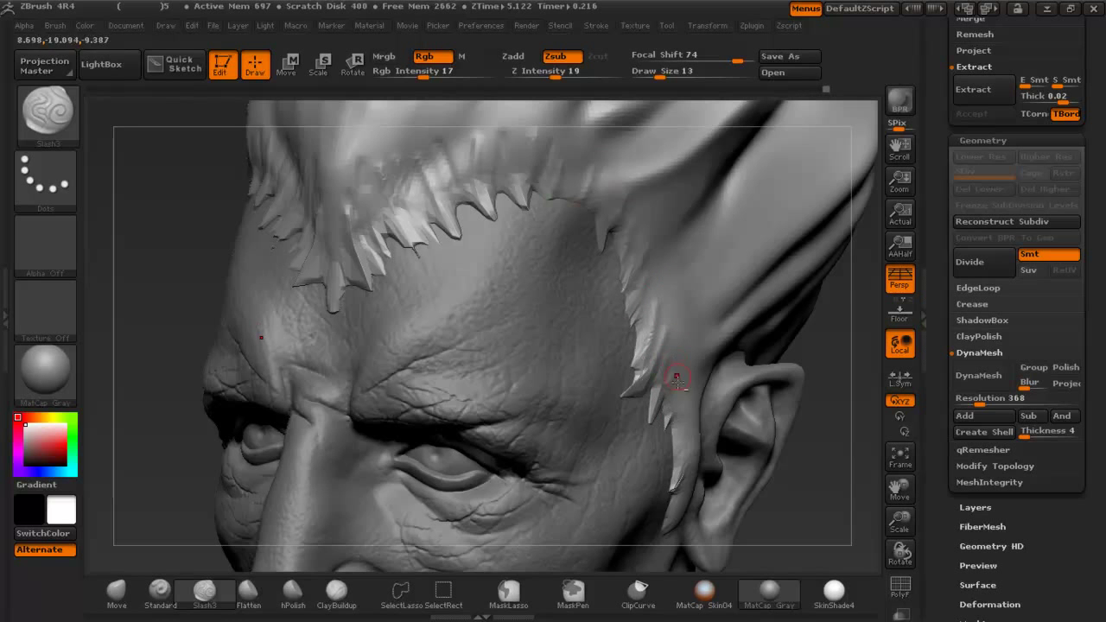
Smooth down the hair tips at the widow's peak at draw size 27.
key(space)
click(428, 157)
shift+drag(425, 161, 373, 162)
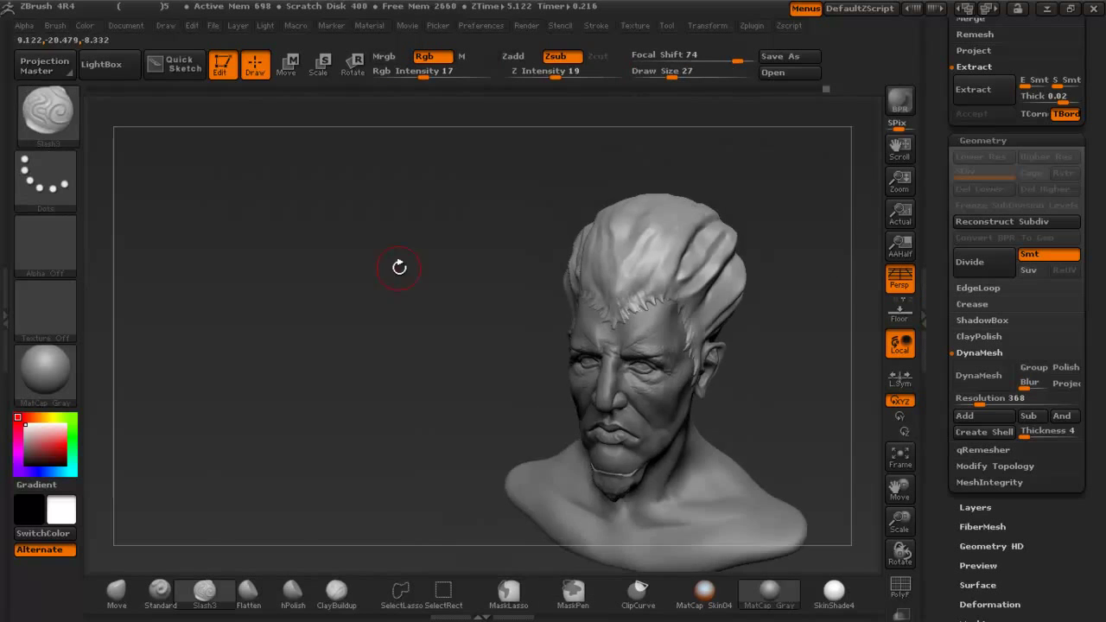
drag(400, 264, 414, 283)
shift+drag(434, 236, 415, 238)
alt+drag(415, 238, 405, 328)
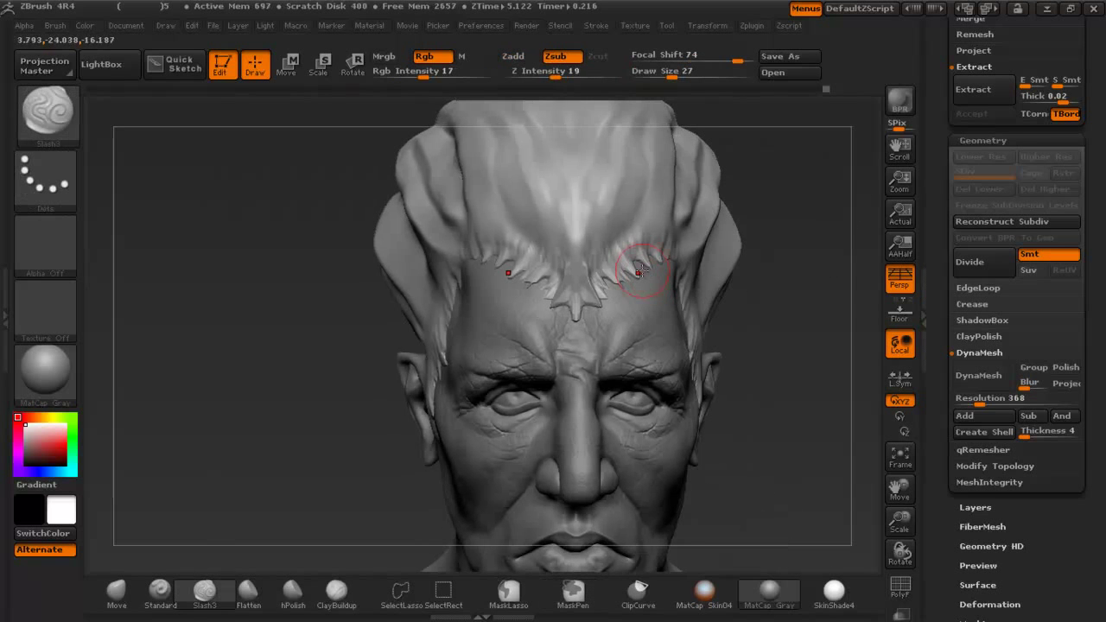
shift+drag(582, 303, 597, 308)
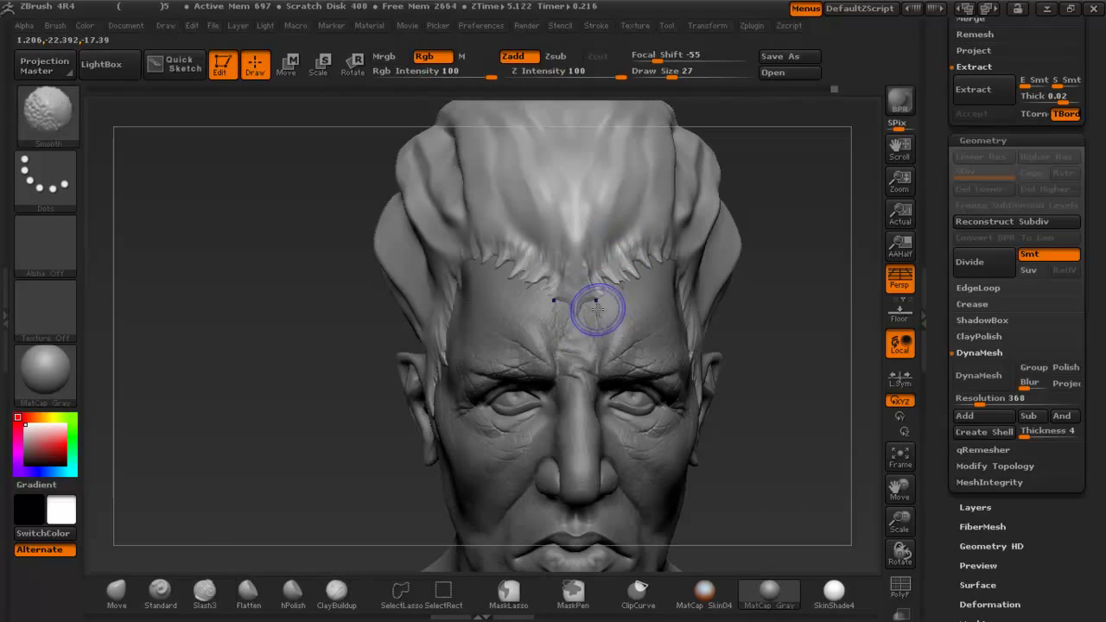
mouse_move(607, 286)
right_down()
mouse_move(717, 291)
mouse_move(562, 303)
right_up()
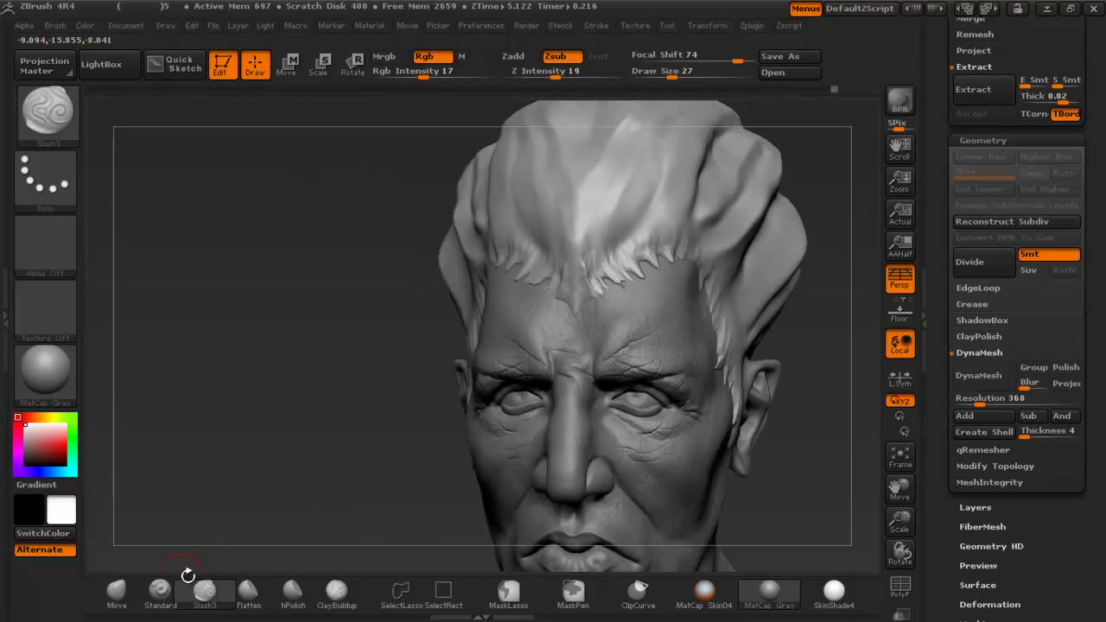
Nudge the hair tips beside the widow's peak upward on the forehead with the Move brush at draw size 27.
click(118, 591)
drag(624, 264, 612, 242)
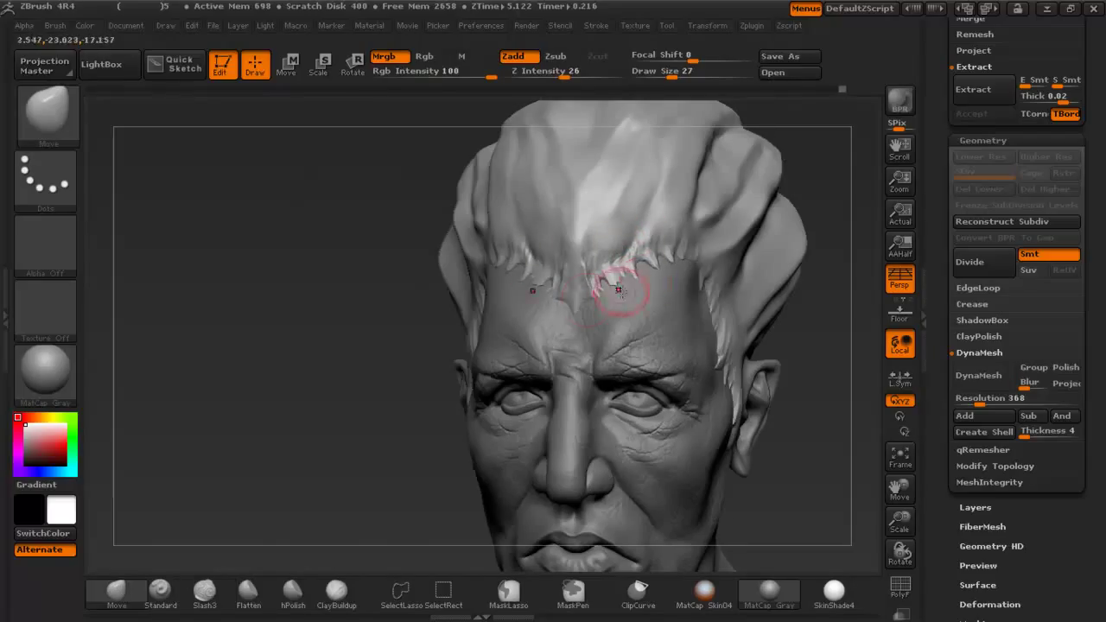
ctrl+right_drag(665, 279, 363, 207)
mouse_move(683, 269)
right_down()
mouse_move(651, 239)
mouse_move(685, 240)
mouse_move(710, 298)
right_up()
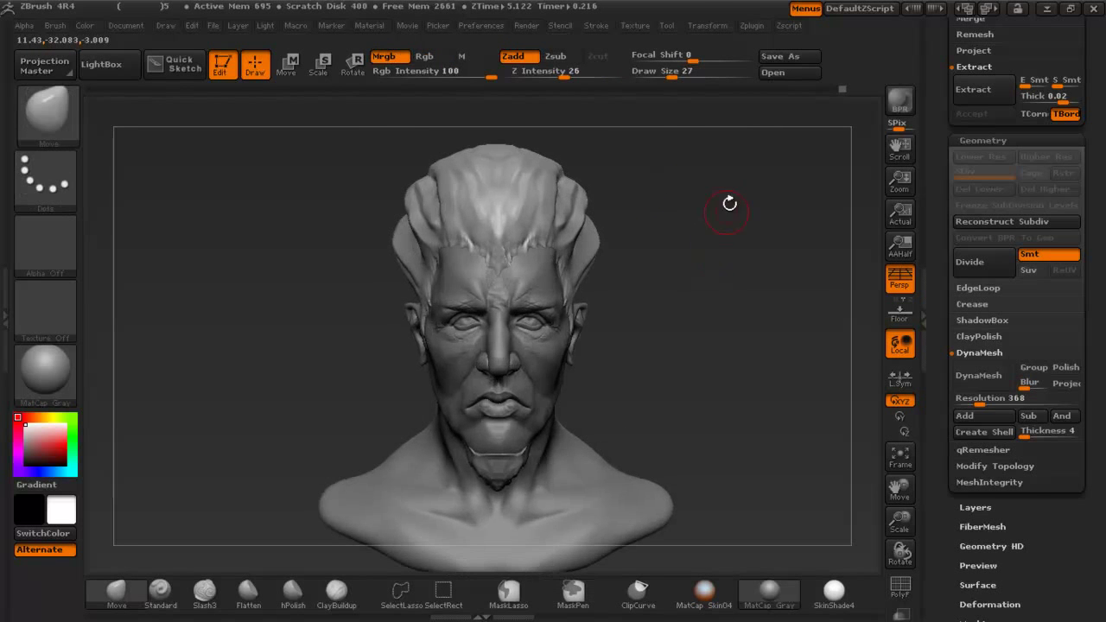
Save the project over the existing file "персонаж для анона(продолжение после вылета болванка)5".
click(789, 58)
click(576, 519)
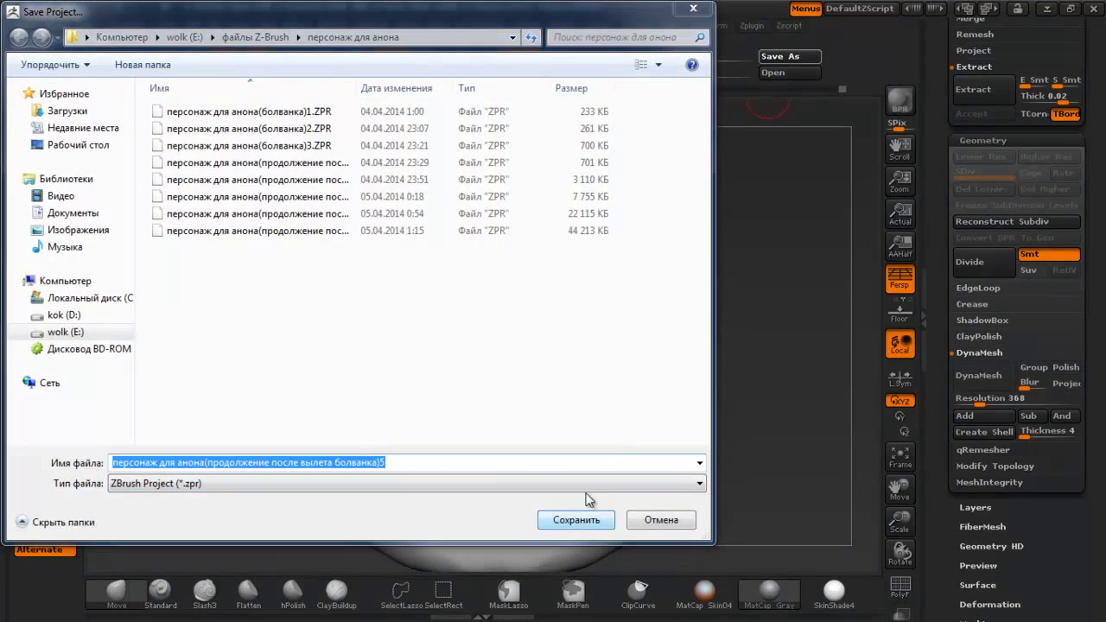
click(650, 311)
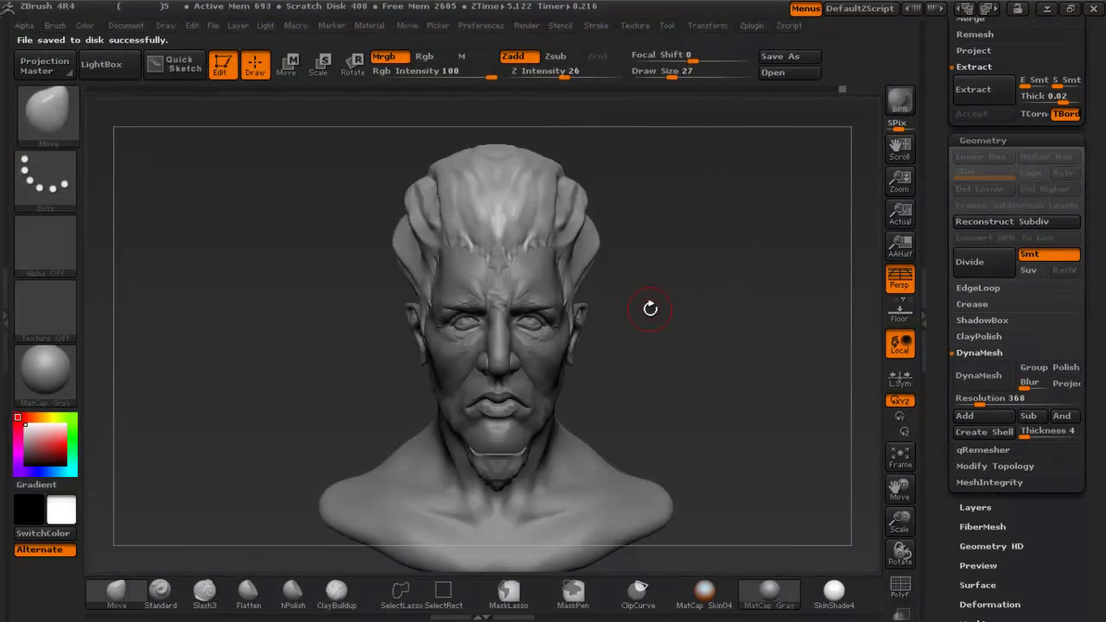
Set up the Standard brush with the Spray stroke and the wavy vertical-line alpha, and subdivide the hair to level 2.
drag(674, 192, 489, 222)
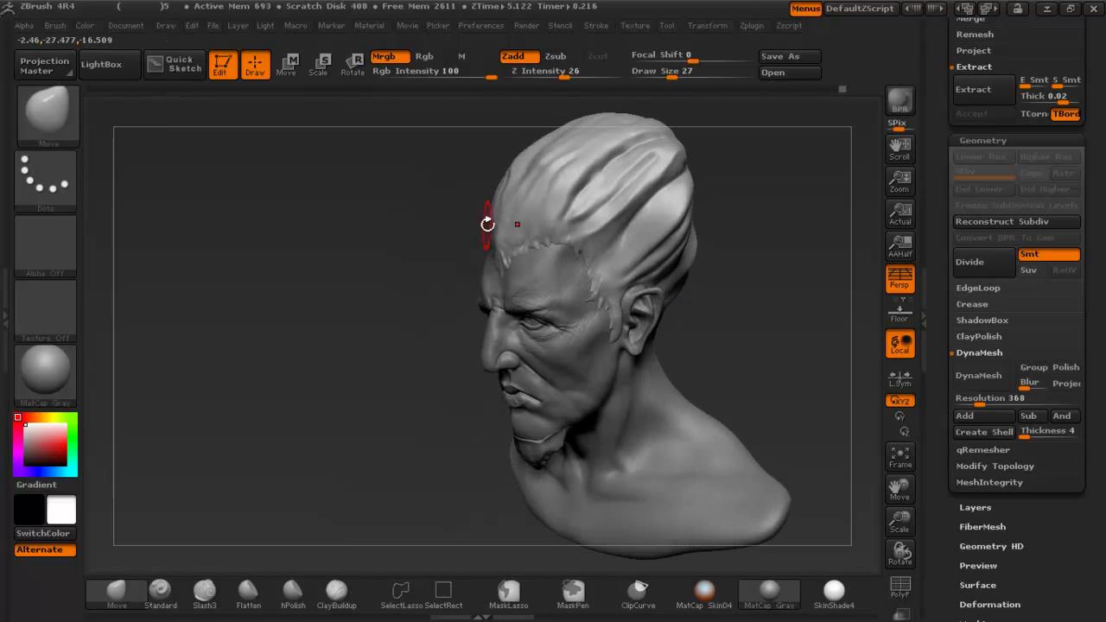
click(160, 592)
click(49, 121)
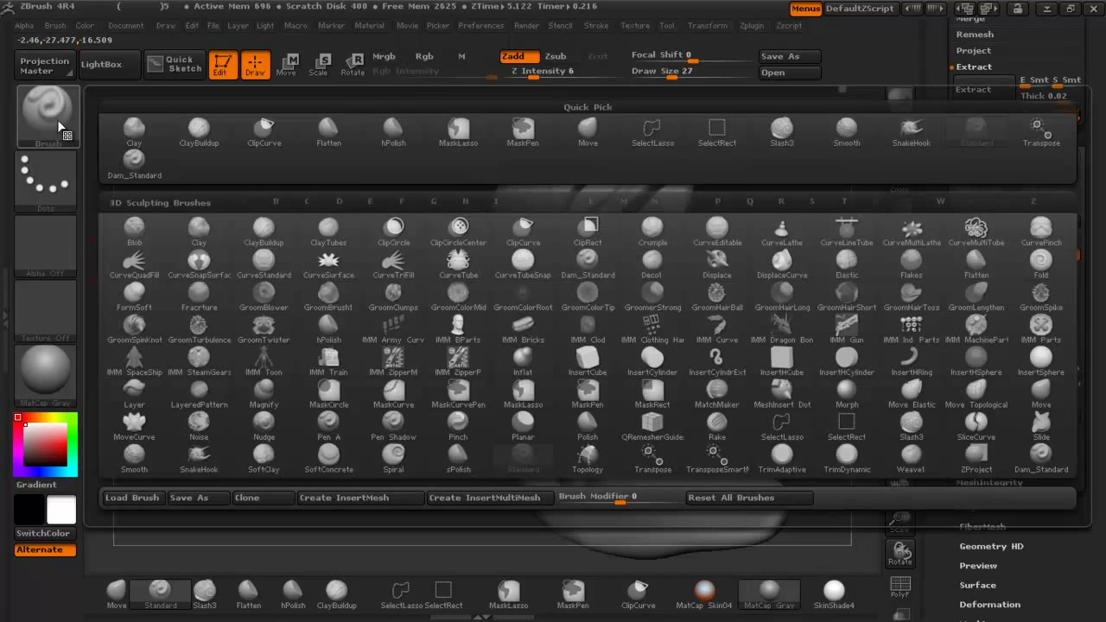
click(45, 182)
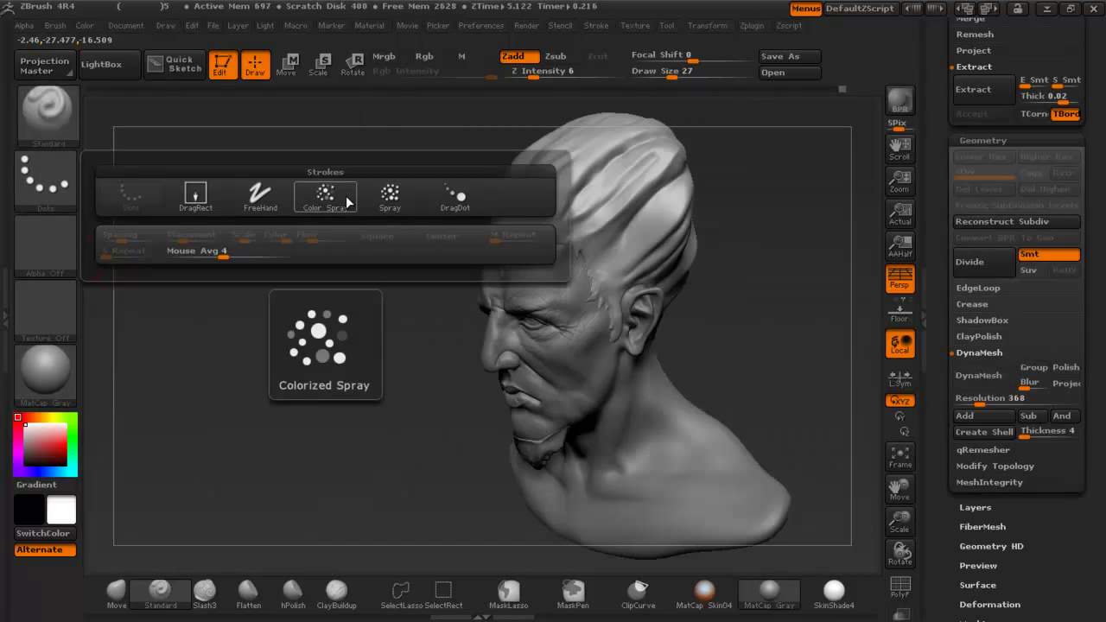
click(389, 198)
click(46, 240)
click(391, 257)
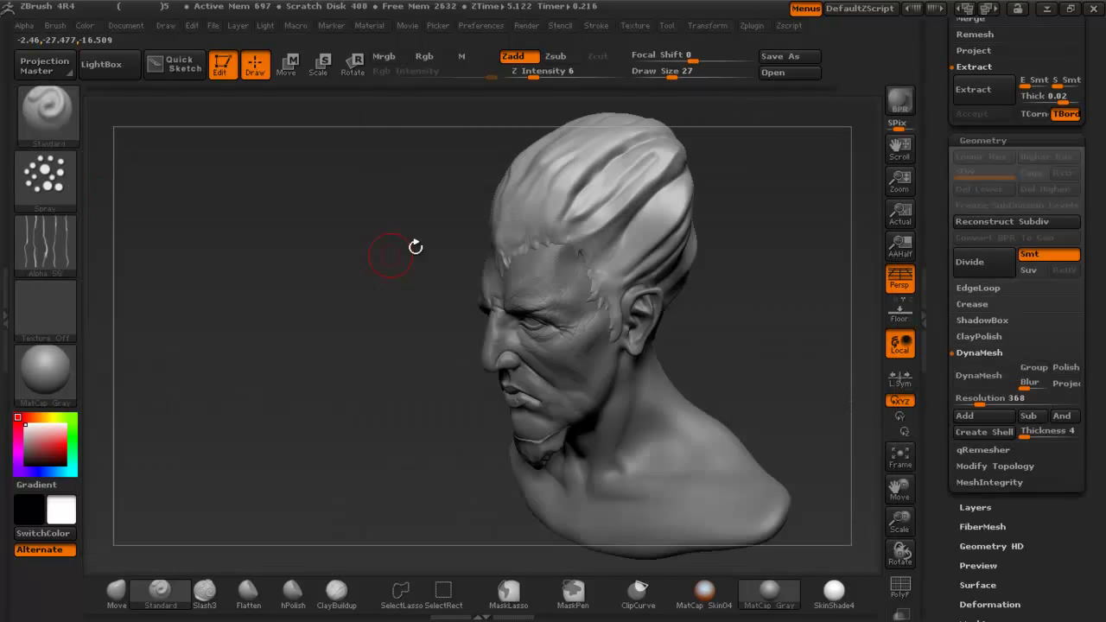
ctrl+right_drag(598, 163, 572, 273)
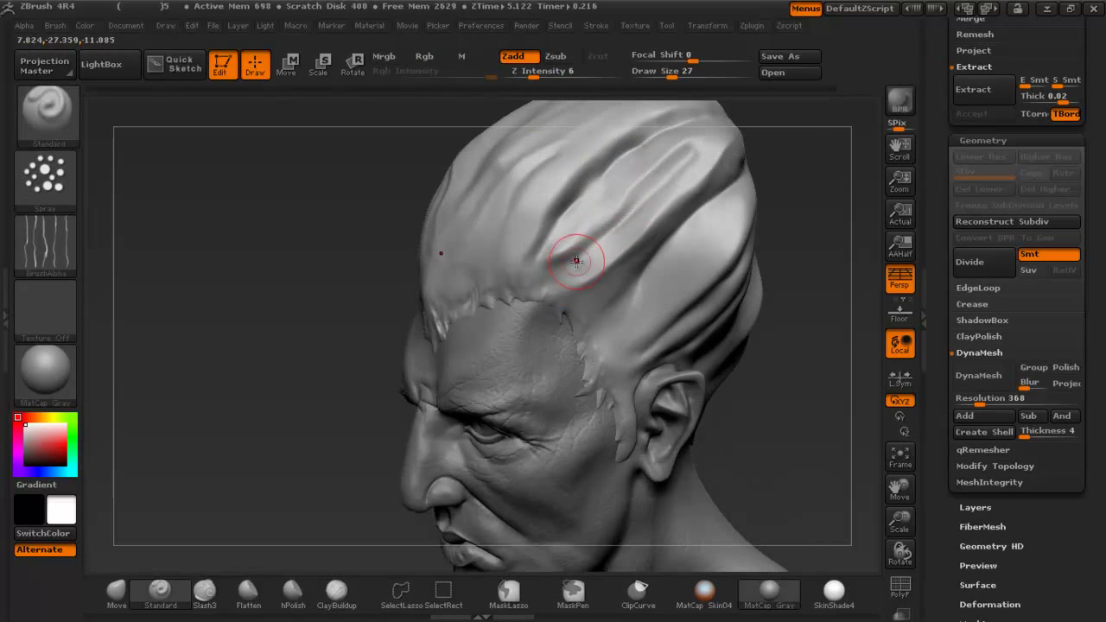
key(ctrl+d)
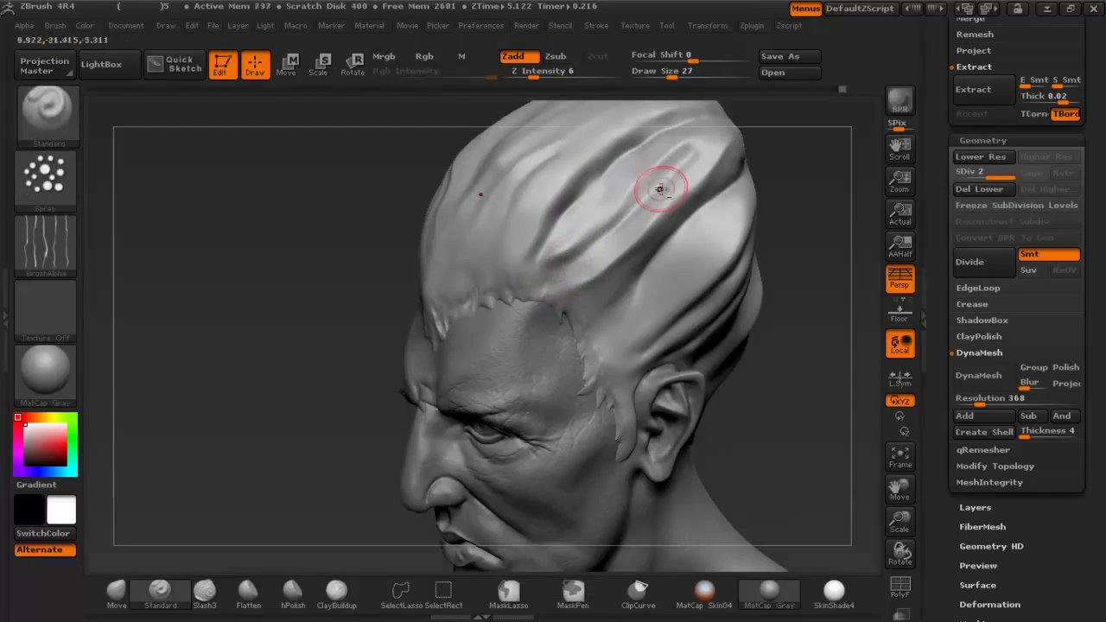
Try spraying strand texture over the side locks, temple and widow's peak, raising Z Intensity to 11 and 20.
click(561, 75)
mouse_move(550, 278)
mouse_down()
mouse_move(628, 205)
mouse_move(572, 247)
mouse_up()
key(ctrl+z)
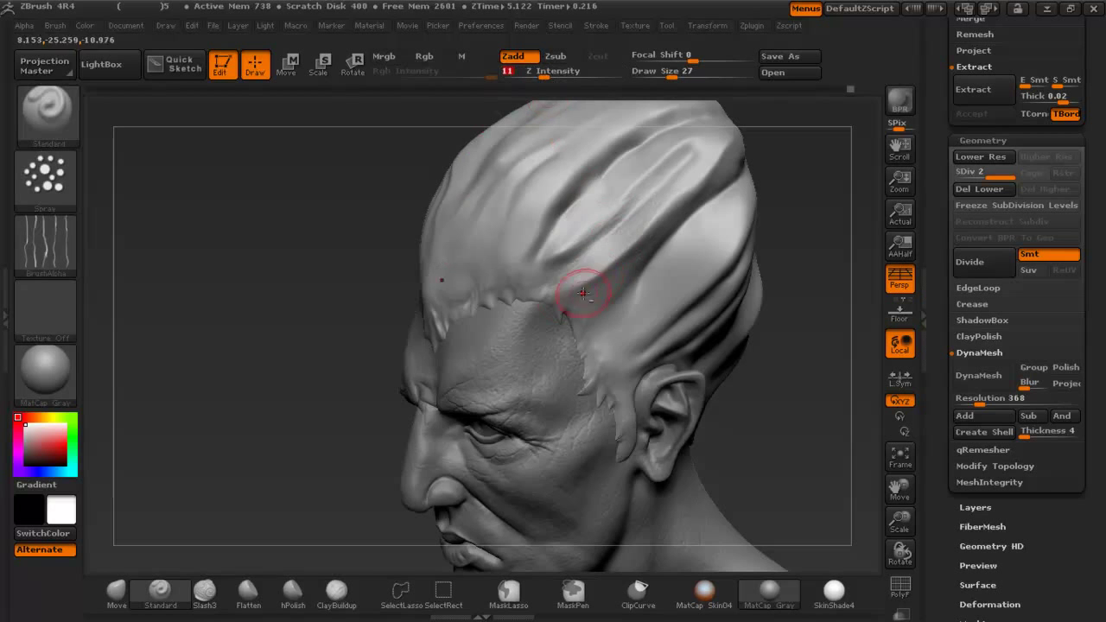
drag(657, 169, 549, 272)
drag(543, 74, 559, 78)
drag(588, 255, 678, 149)
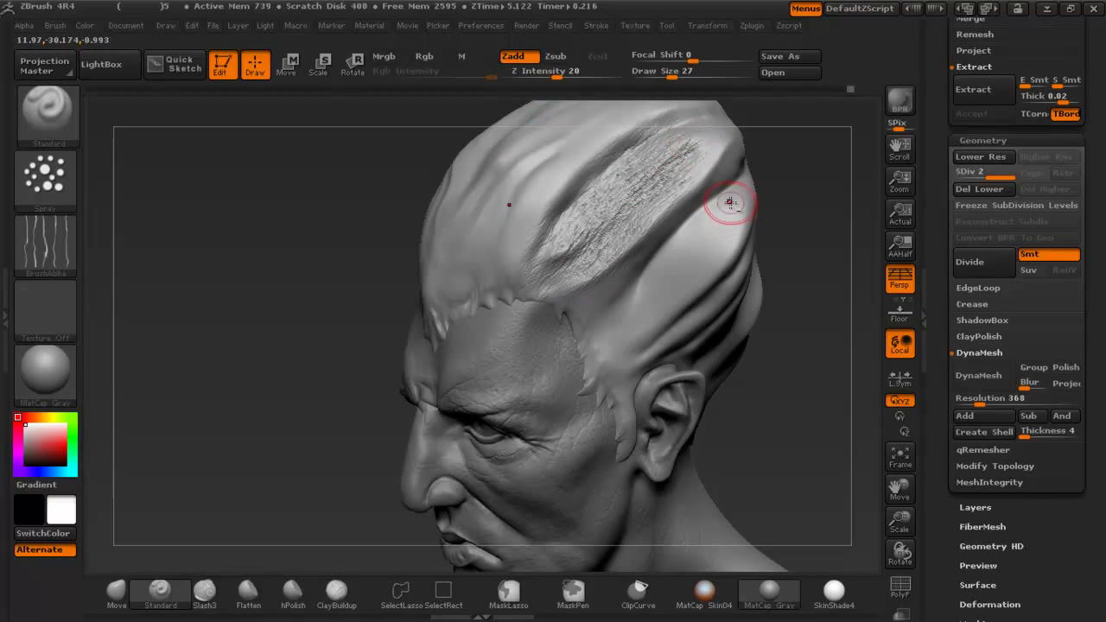
drag(730, 202, 624, 309)
mouse_move(699, 213)
mouse_down()
mouse_move(626, 307)
mouse_move(599, 393)
mouse_up()
mouse_move(527, 265)
right_down()
mouse_move(608, 282)
mouse_move(559, 209)
mouse_move(590, 335)
mouse_move(514, 447)
right_up()
mouse_move(380, 354)
mouse_down()
mouse_move(374, 299)
mouse_move(424, 229)
mouse_up()
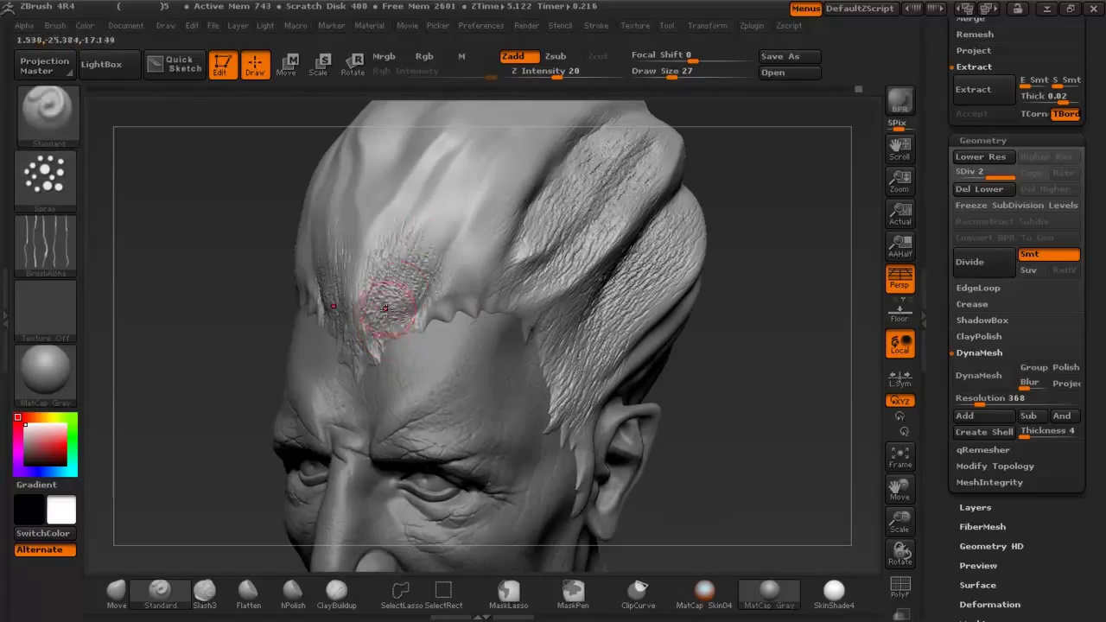
Undo the sprayed strand texture and smooth out what remains of it on the side lock.
key(ctrl+z)
key(ctrl+z)
key(ctrl+z)
key(ctrl+z)
key(ctrl+z)
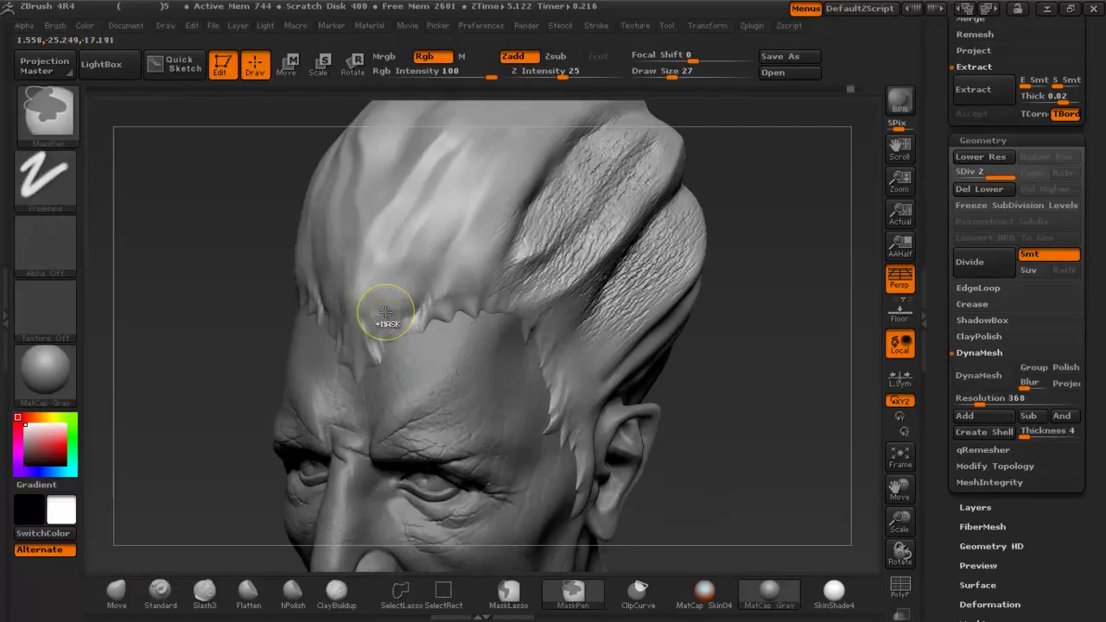
key(ctrl+z)
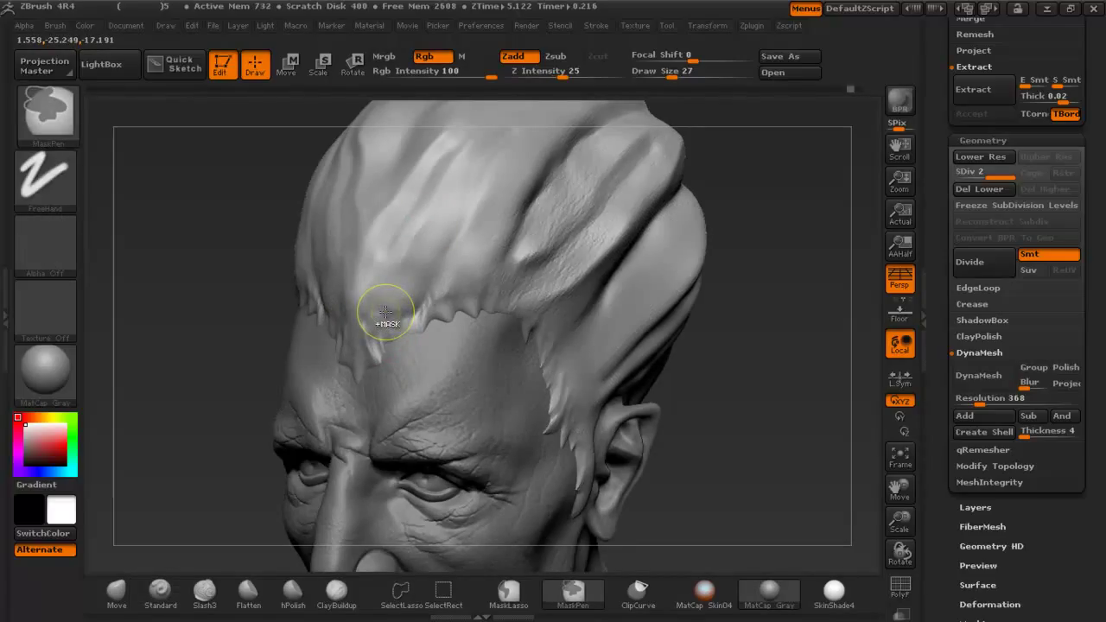
shift+drag(615, 172, 566, 257)
Subdivide the hair to level 3 and spray fine strands from the widow's peak across the front hairline and temple at Z Intensity 20.
drag(366, 348, 373, 270)
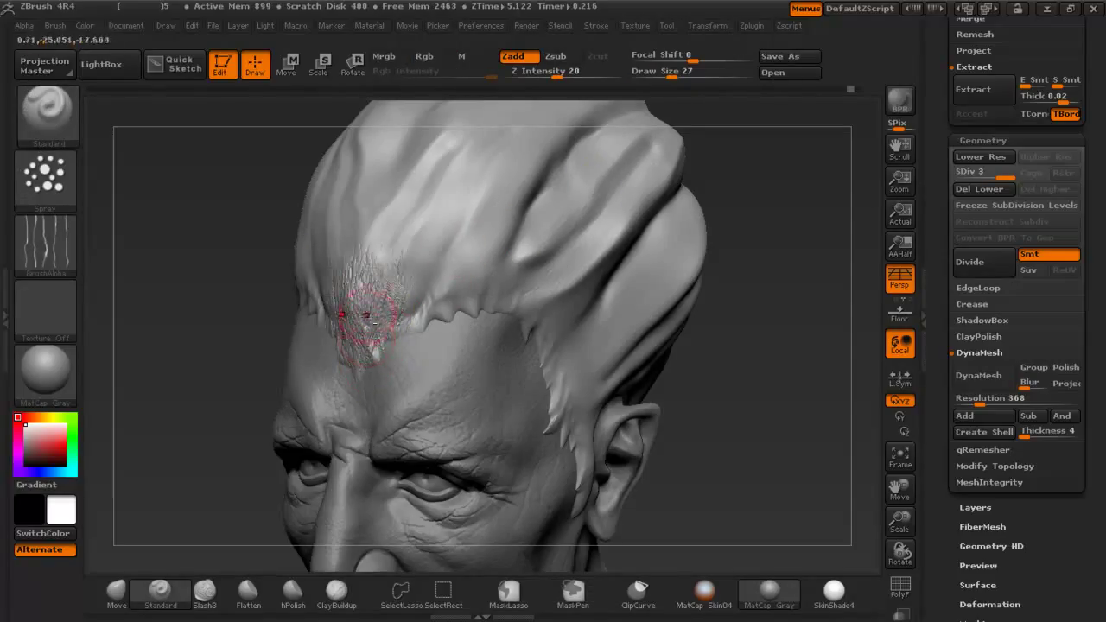
drag(366, 315, 424, 228)
drag(404, 295, 463, 229)
mouse_move(449, 292)
mouse_down()
mouse_move(505, 252)
mouse_move(538, 311)
mouse_move(562, 420)
mouse_move(605, 393)
mouse_up()
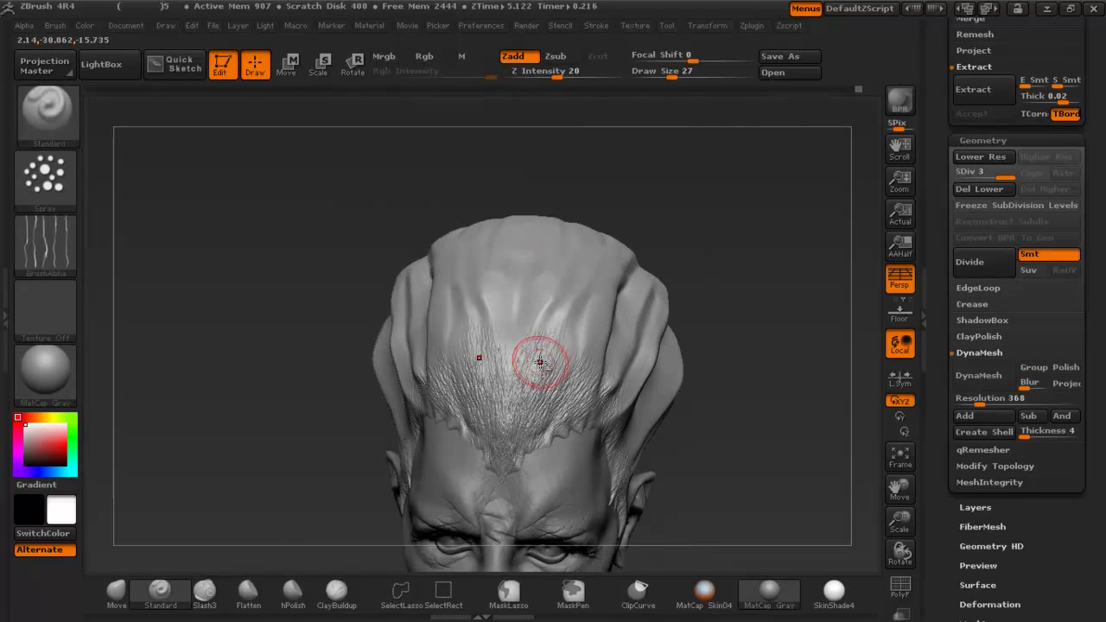
Extend the strand texture back over the top of the hair, using Z Intensity 13 and draw size 51.
mouse_move(540, 362)
mouse_down()
mouse_move(582, 299)
mouse_move(513, 340)
mouse_move(528, 294)
mouse_up()
drag(572, 199, 503, 200)
click(547, 76)
mouse_move(591, 364)
mouse_down()
mouse_move(686, 265)
mouse_move(724, 258)
mouse_up()
key(space)
mouse_move(590, 299)
mouse_down()
mouse_move(688, 200)
mouse_move(615, 262)
mouse_up()
drag(742, 182, 718, 205)
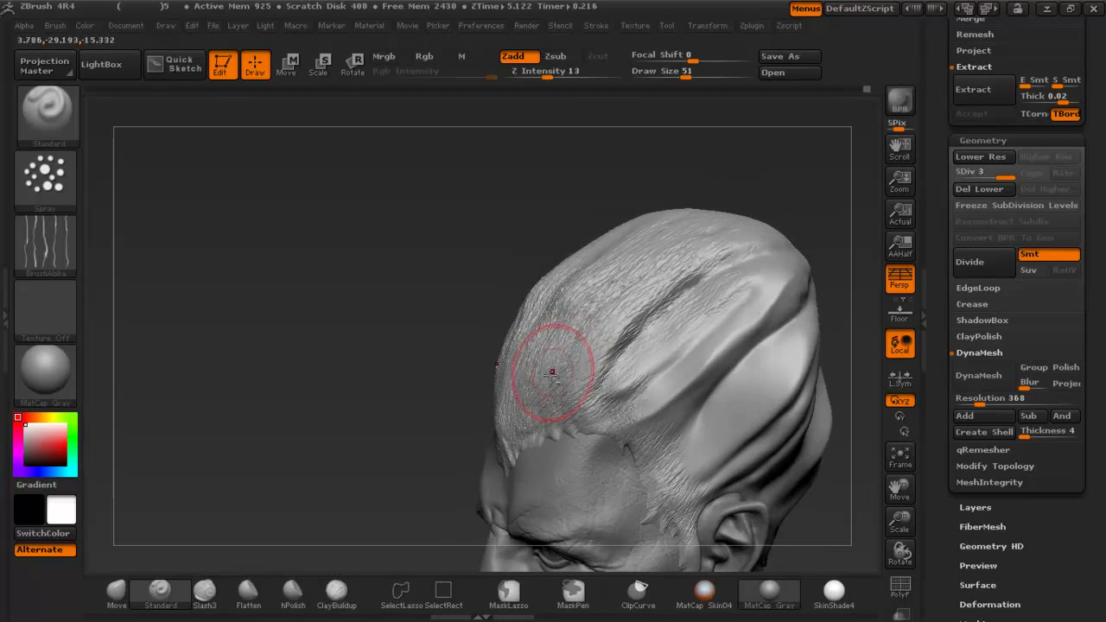
Smooth the front of the hair lightly, then respray strands over the forehead section and the adjoining side locks.
shift+drag(533, 363, 545, 343)
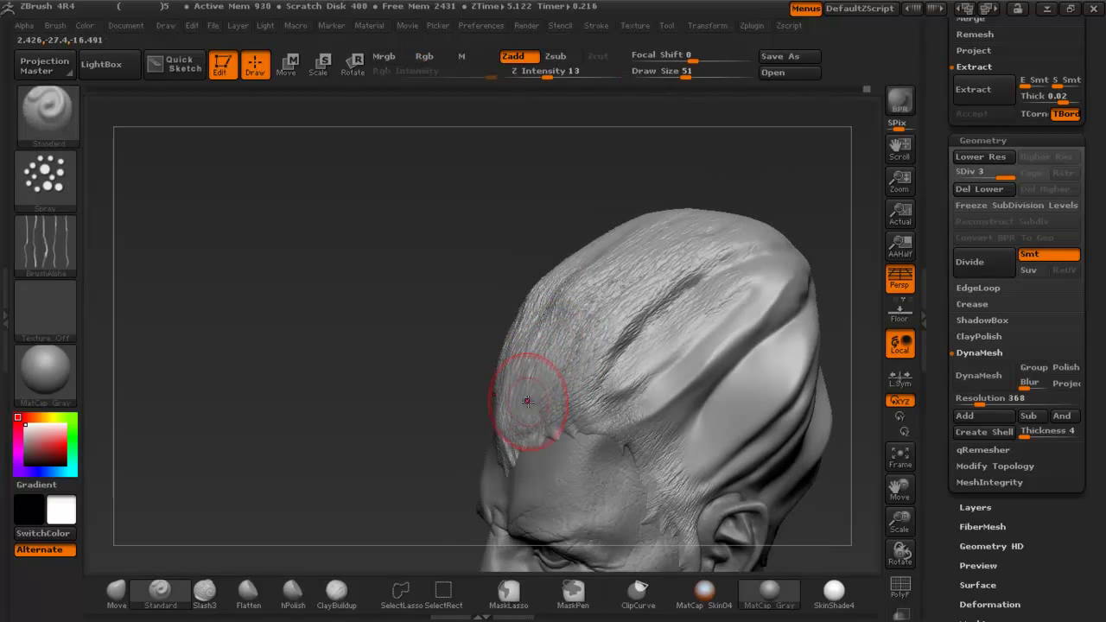
drag(521, 417, 565, 328)
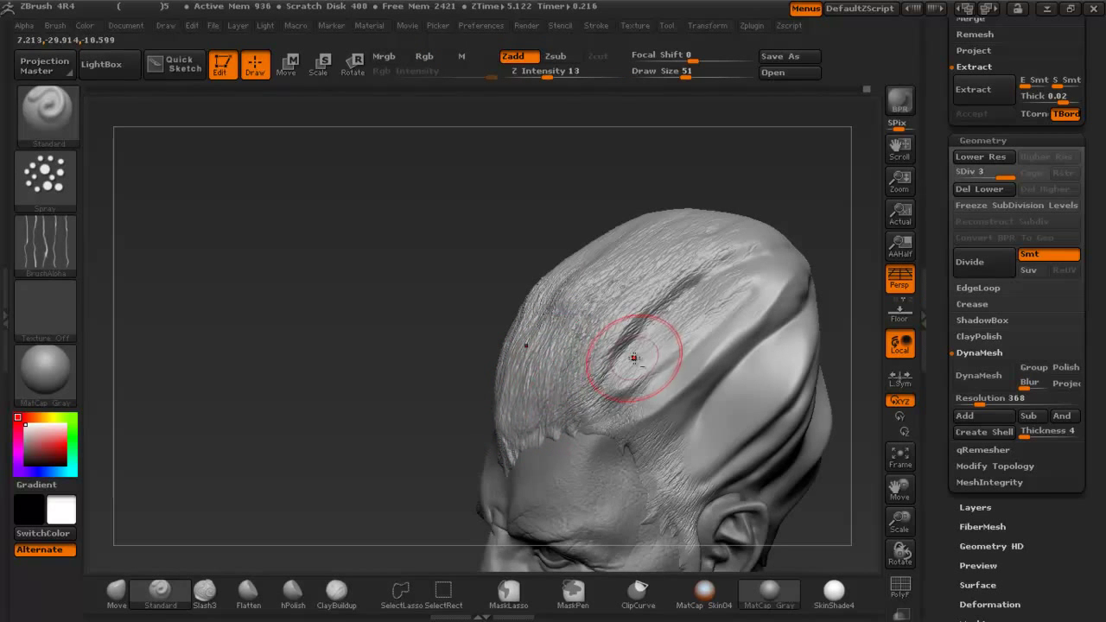
alt+right_drag(633, 359, 498, 323)
mouse_move(517, 366)
mouse_down()
mouse_move(557, 360)
mouse_move(570, 341)
mouse_up()
drag(531, 393, 621, 324)
Spray strand texture over the locks behind the ear and the back of the head from nape to crown.
right_drag(654, 348, 604, 348)
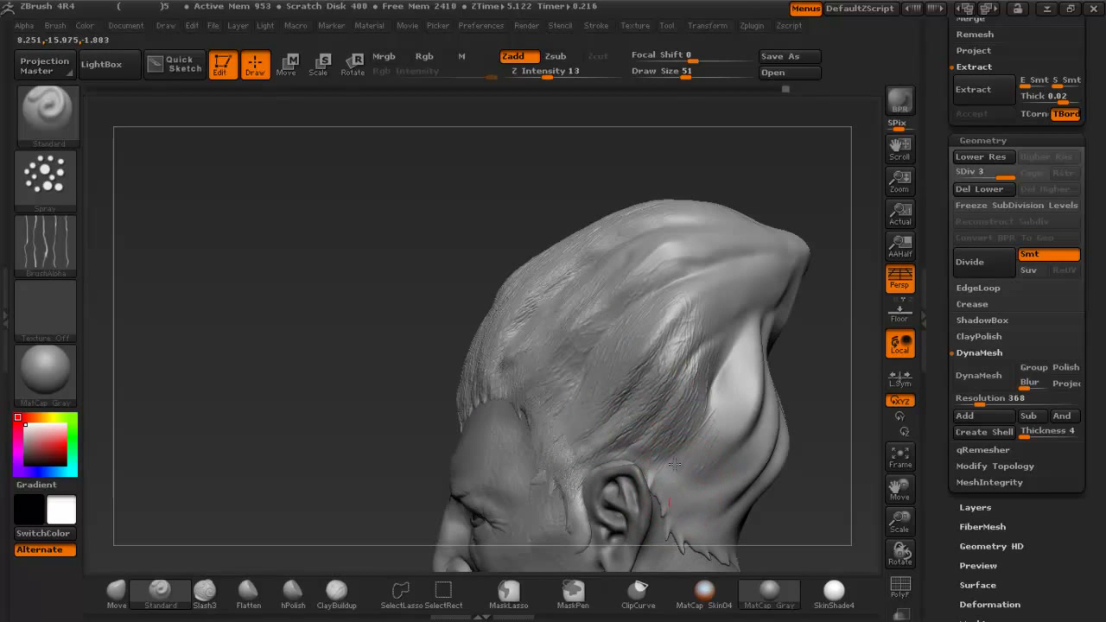
drag(713, 353, 722, 340)
alt+right_drag(718, 410, 622, 365)
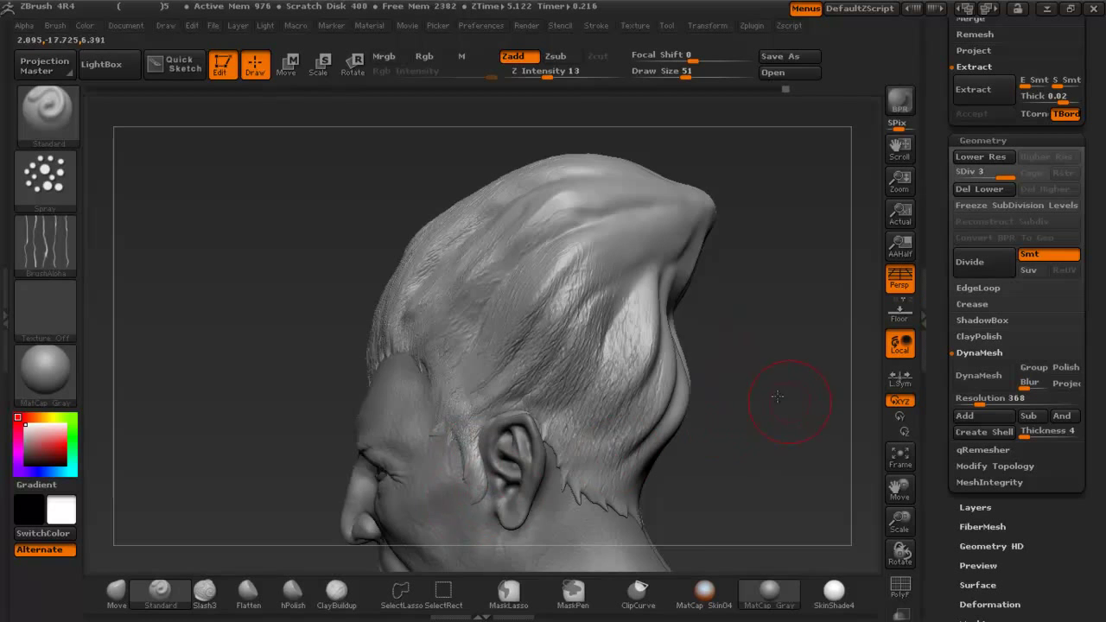
drag(778, 396, 741, 393)
drag(703, 239, 709, 235)
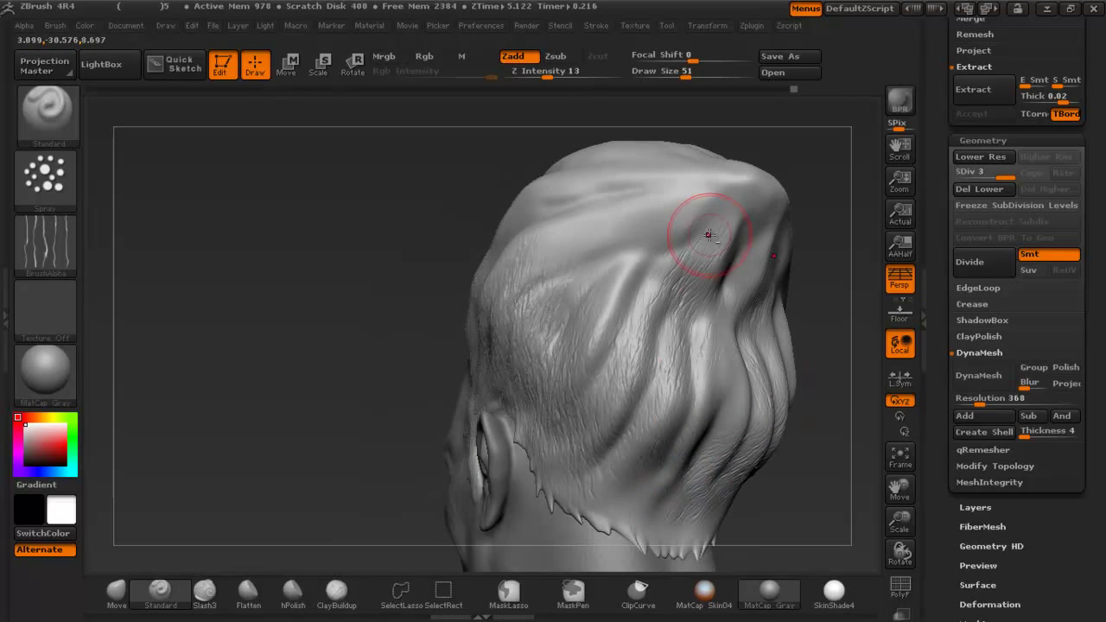
drag(659, 420, 689, 268)
drag(738, 185, 737, 188)
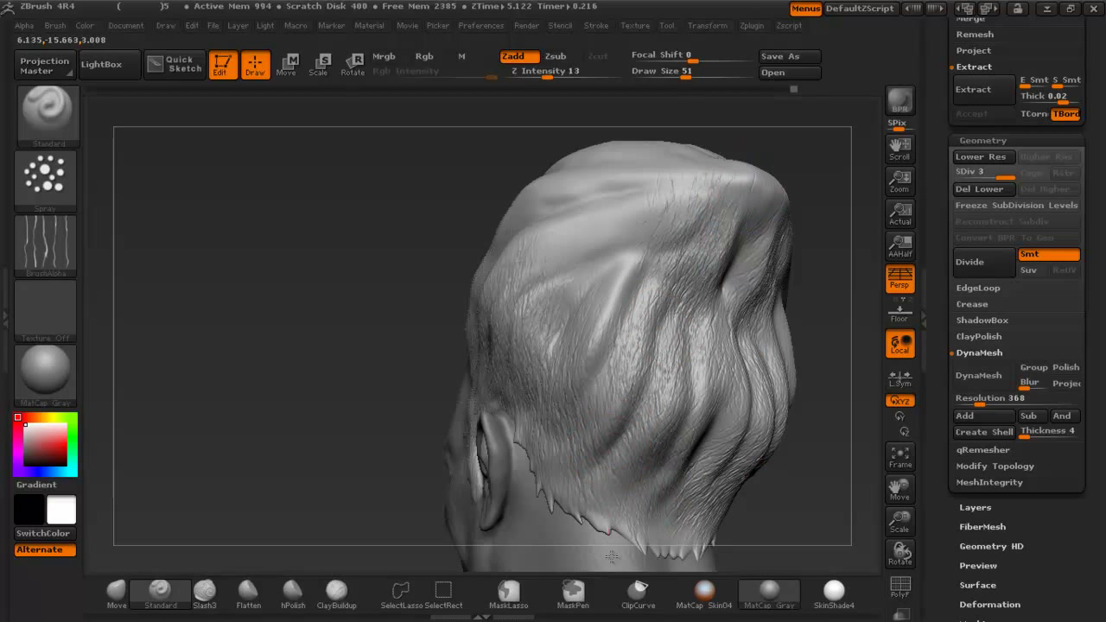
Fill the upper side locks, crown and remaining bare areas of the hair with sprayed strand texture.
right_drag(598, 236, 725, 246)
mouse_move(529, 252)
mouse_down()
mouse_move(572, 215)
mouse_move(658, 182)
mouse_move(545, 223)
mouse_up()
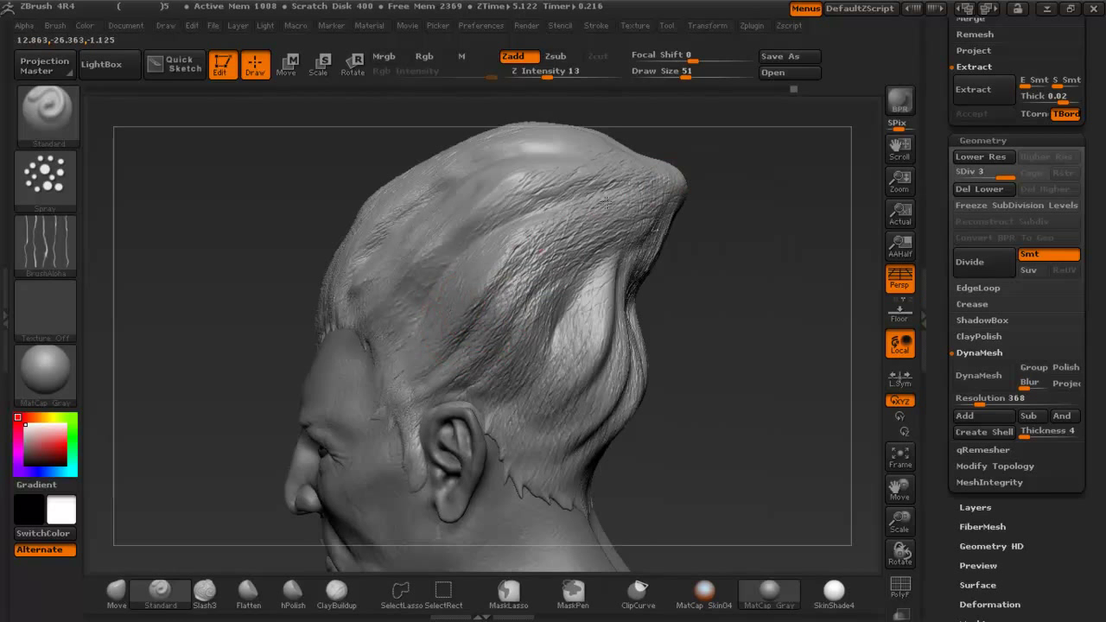
drag(750, 193, 734, 251)
drag(701, 209, 712, 345)
mouse_move(506, 179)
mouse_down()
mouse_move(645, 178)
mouse_move(519, 164)
mouse_move(553, 190)
mouse_move(496, 254)
mouse_move(514, 249)
mouse_up()
drag(389, 300, 477, 266)
right_drag(491, 261, 557, 266)
drag(293, 208, 333, 190)
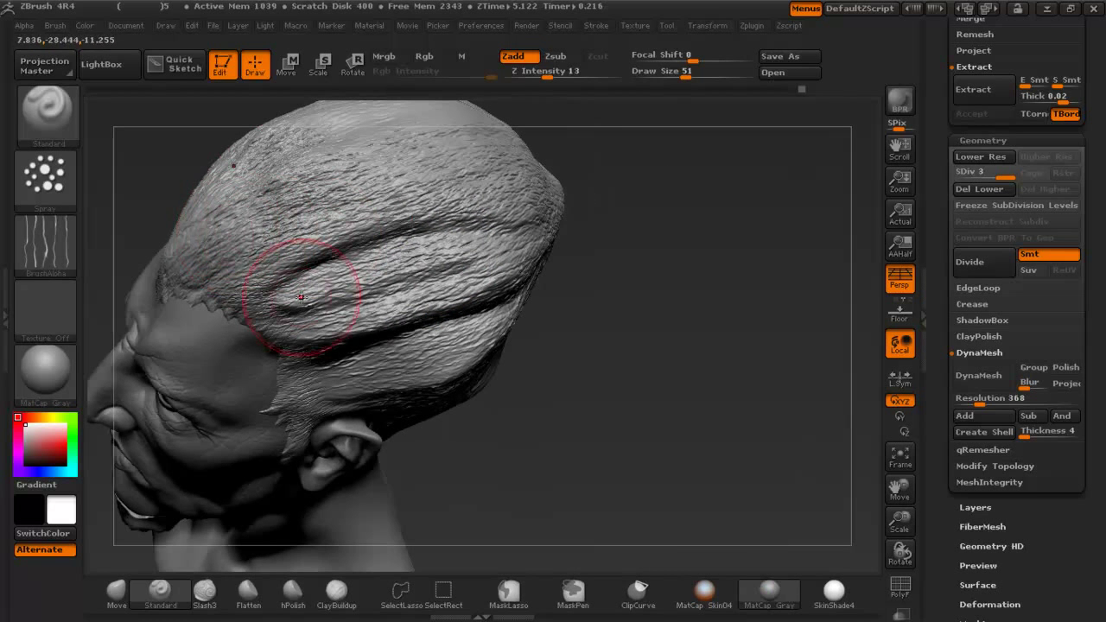
Return to a front view of the whole bust and overwrite the project file "персонаж для анона(продолжение после вылета болванка)5".
mouse_move(566, 298)
ctrl+right_down()
mouse_move(573, 279)
mouse_move(533, 277)
mouse_move(575, 283)
ctrl+right_up()
shift+right_drag(514, 355, 688, 262)
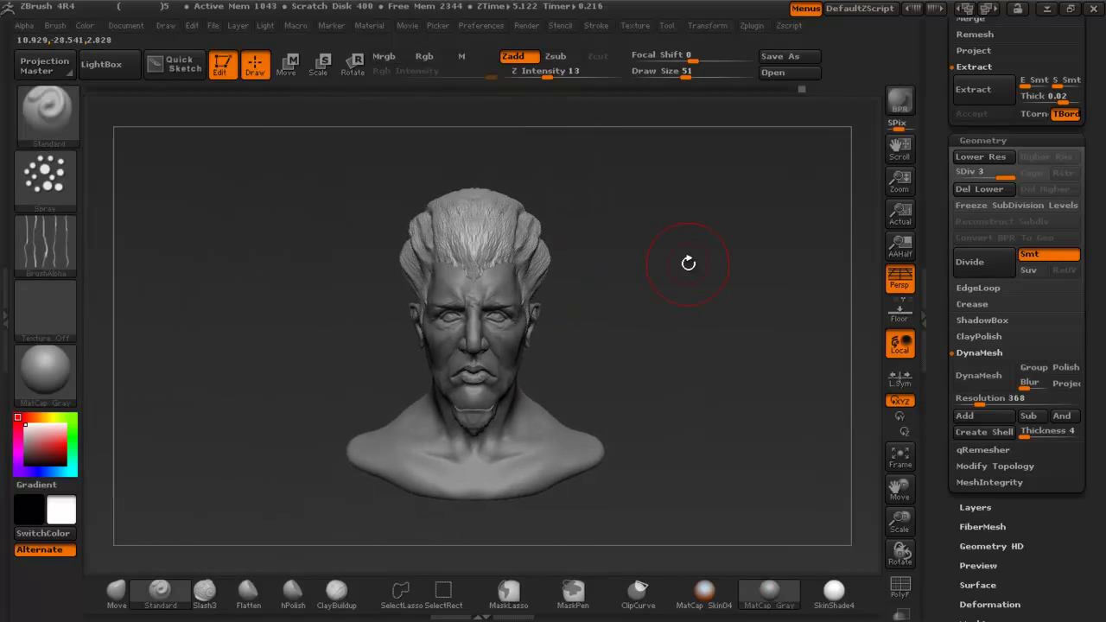
click(777, 57)
click(582, 520)
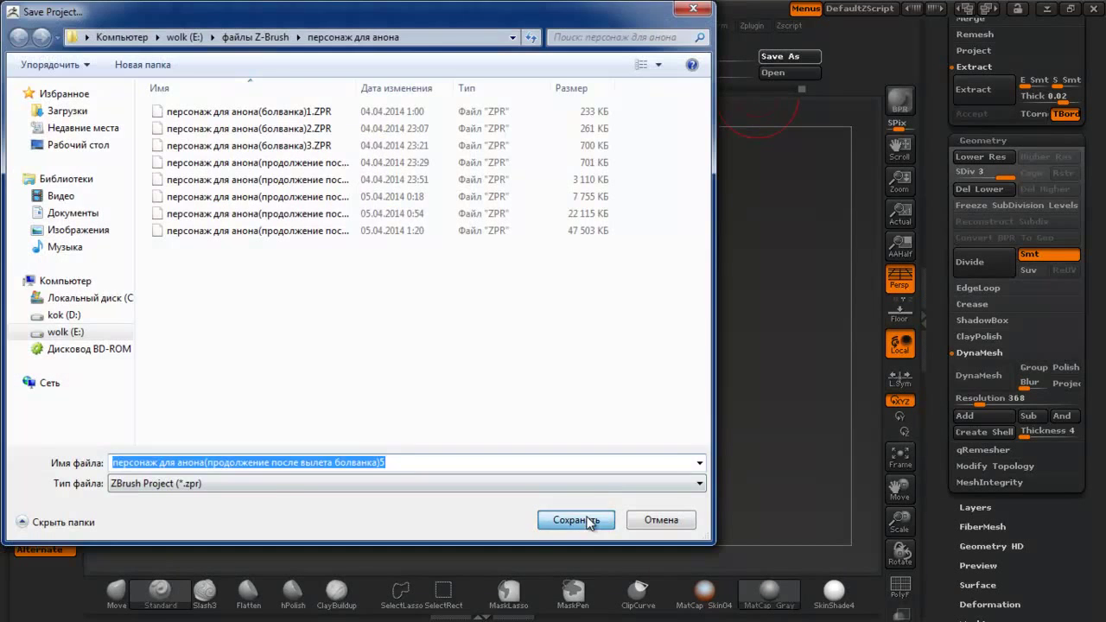
click(647, 306)
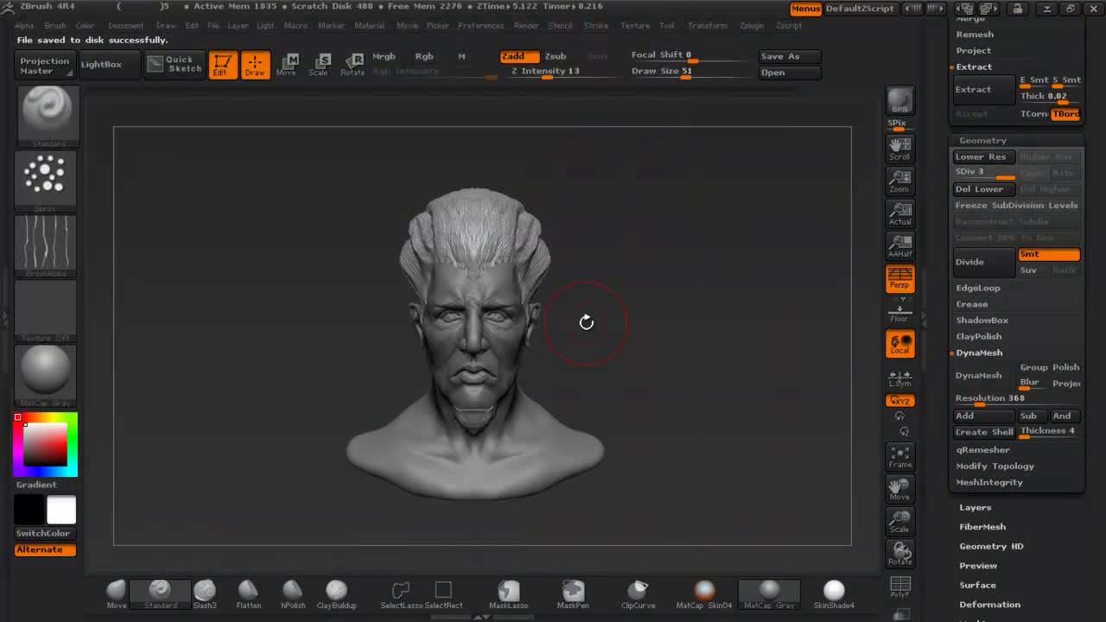
Select the goatee mesh, then reshape its upper edge against the chin with the Move brush and smooth its side.
alt+right_drag(591, 386, 620, 216)
ctrl+right_drag(557, 310, 516, 546)
right_drag(494, 371, 330, 453)
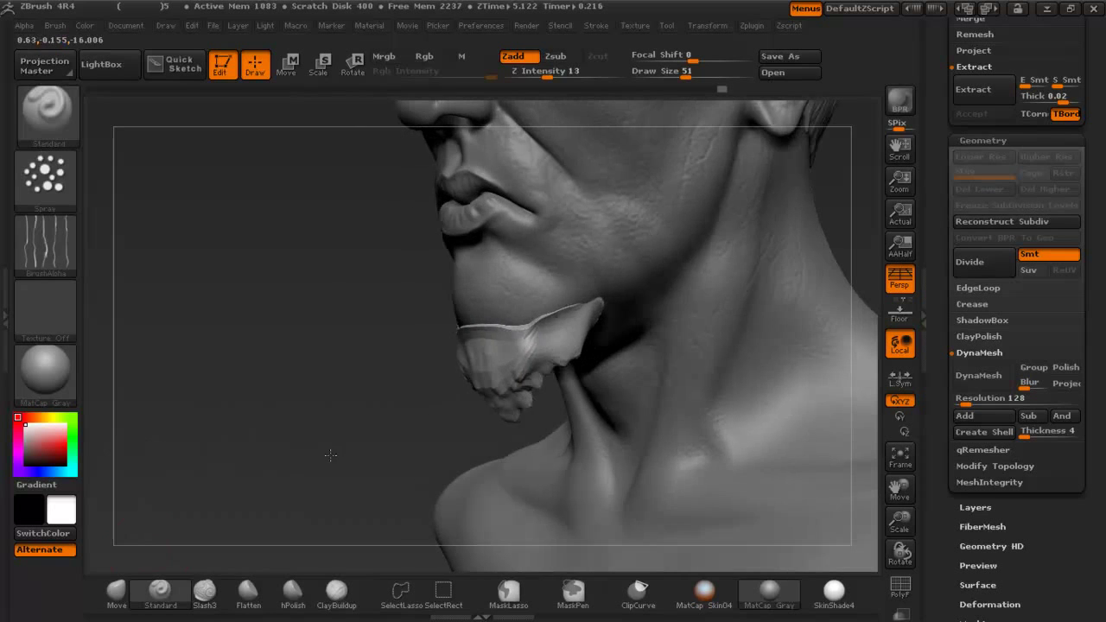
click(109, 593)
mouse_move(515, 339)
mouse_down()
mouse_move(513, 308)
mouse_move(525, 308)
mouse_move(501, 317)
mouse_up()
shift+drag(570, 330, 596, 314)
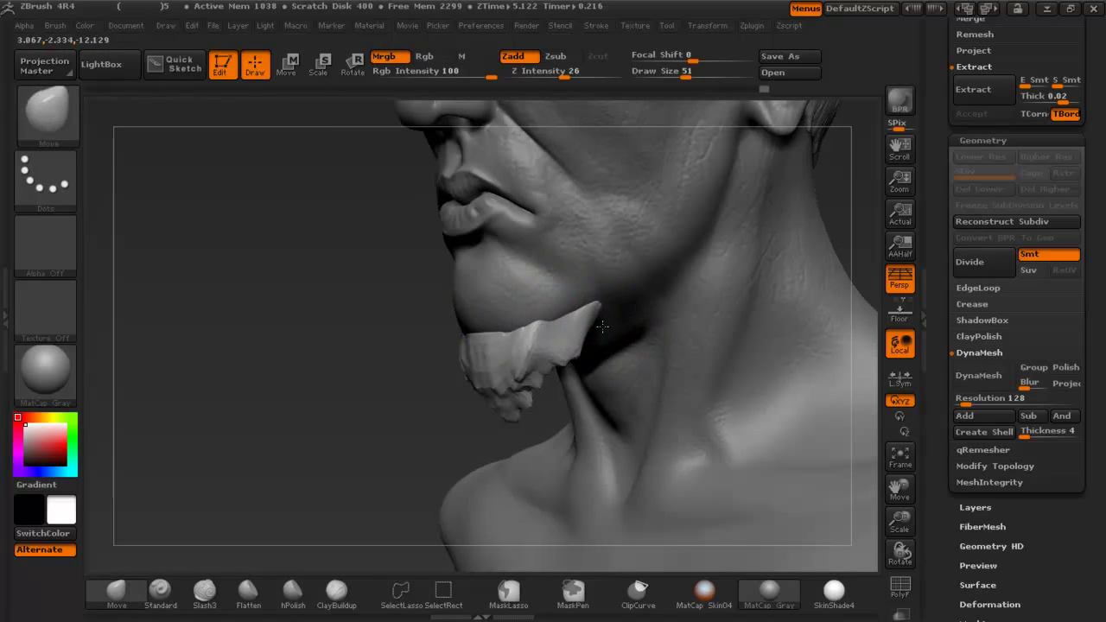
Smooth the lumpy lower part of the goatee and adjust its upper edge near the side corner.
right_drag(602, 326, 543, 339)
shift+drag(530, 365, 521, 391)
mouse_move(530, 436)
right_down()
mouse_move(547, 351)
mouse_move(544, 370)
right_up()
drag(525, 326, 516, 328)
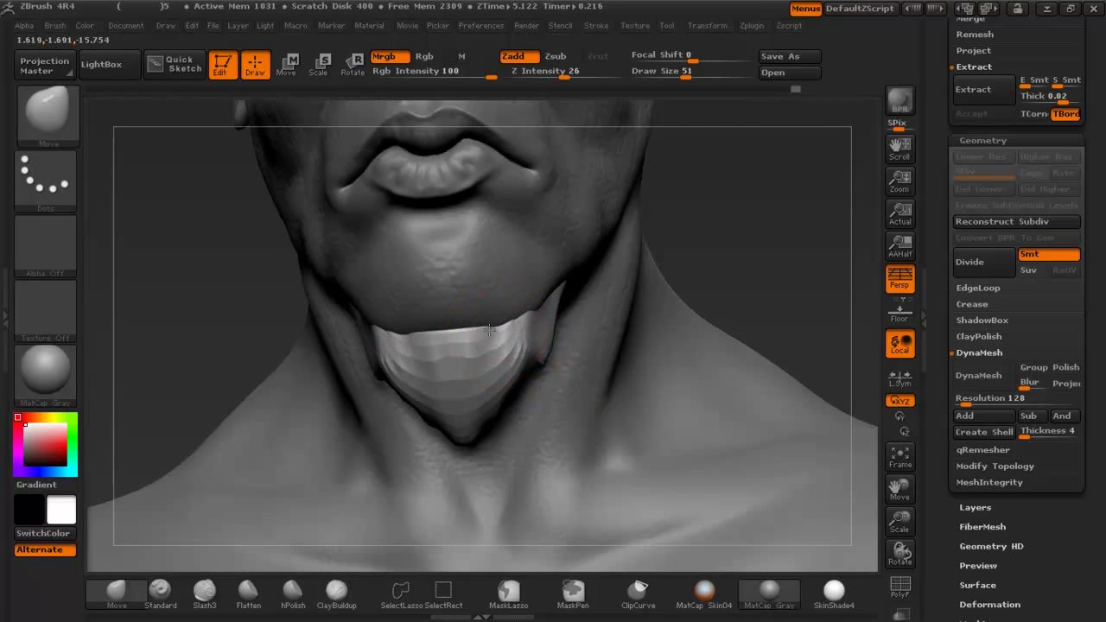
Check the goatee against the reference painting and pull the middle of its upper edge up into a peak on the chin.
right_drag(489, 330, 345, 363)
key(shift+z)
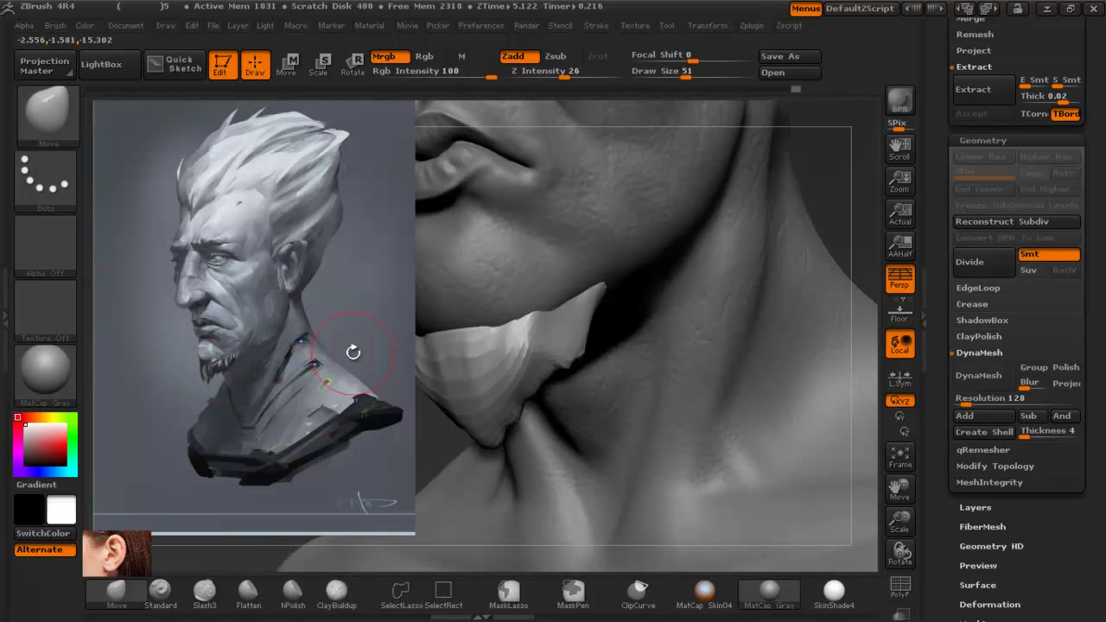
key(shift+z)
right_drag(550, 445, 453, 424)
drag(449, 339, 425, 303)
mouse_move(372, 398)
right_down()
mouse_move(509, 418)
mouse_move(588, 406)
right_up()
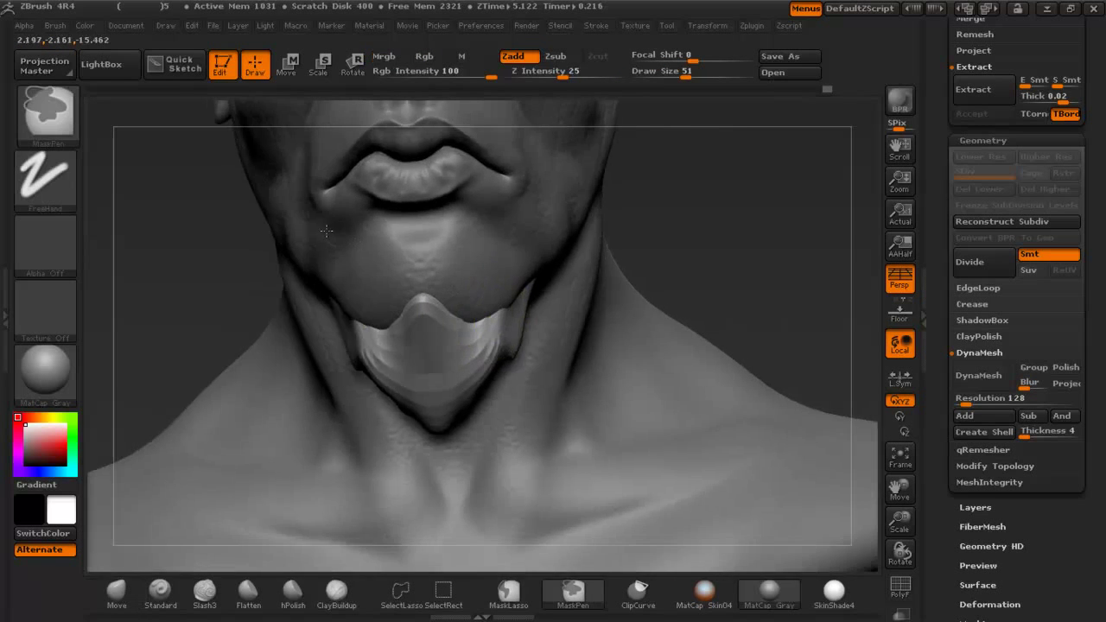
ctrl+right_drag(327, 231, 326, 228)
right_drag(299, 271, 391, 286)
ctrl+right_drag(537, 408, 549, 481)
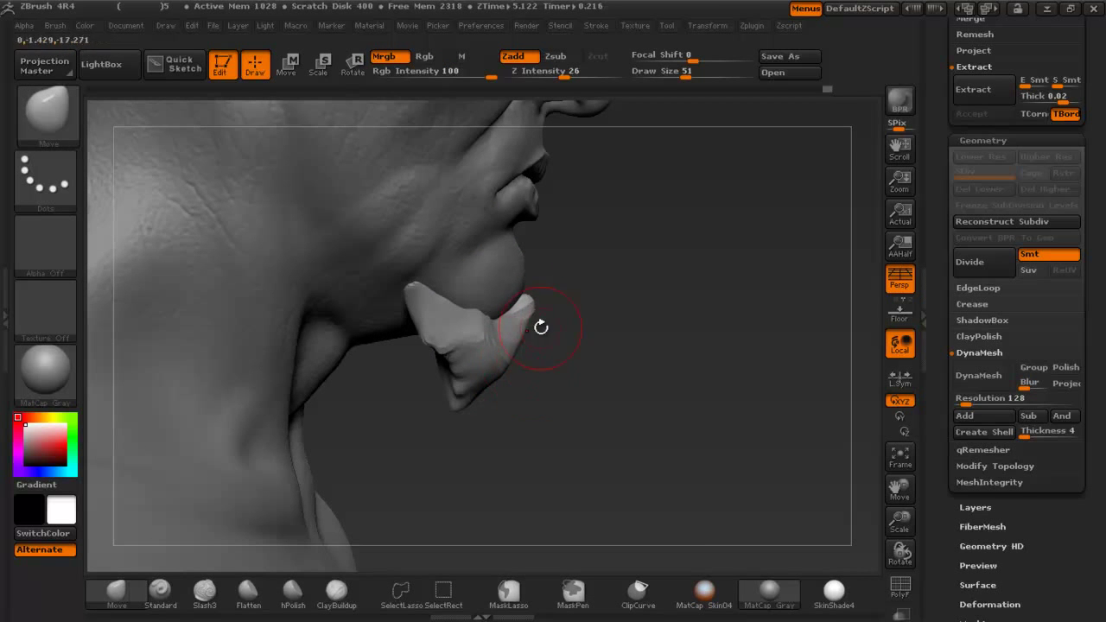
Turn the goatee into a DynaMesh at resolution 128 and inspect its wireframe.
right_drag(577, 298, 484, 312)
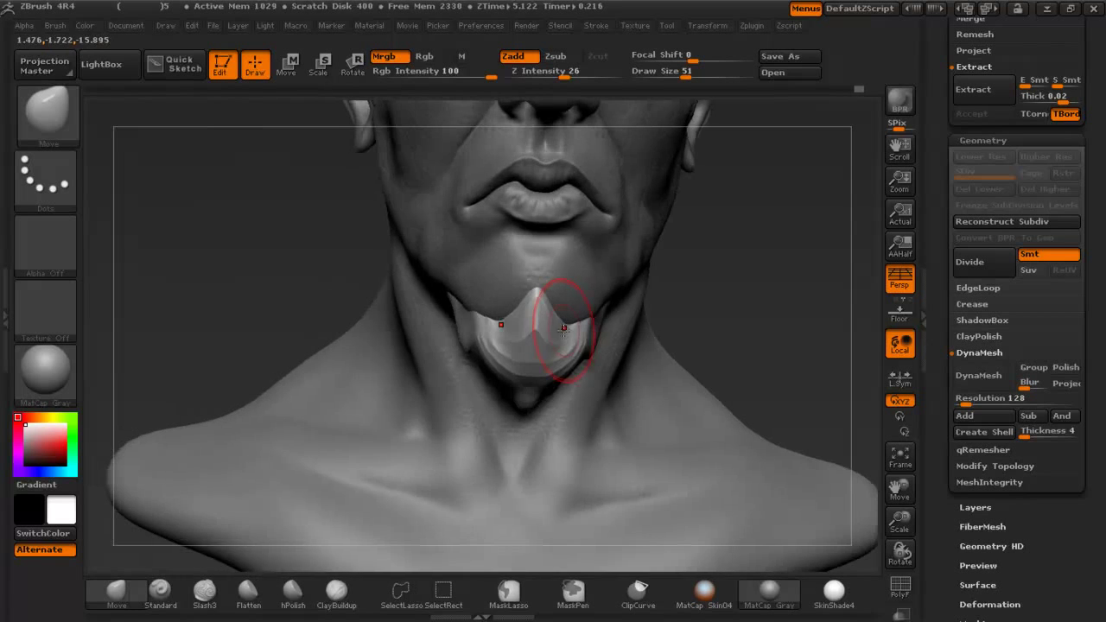
mouse_move(604, 315)
right_down()
mouse_move(511, 326)
mouse_move(509, 393)
right_up()
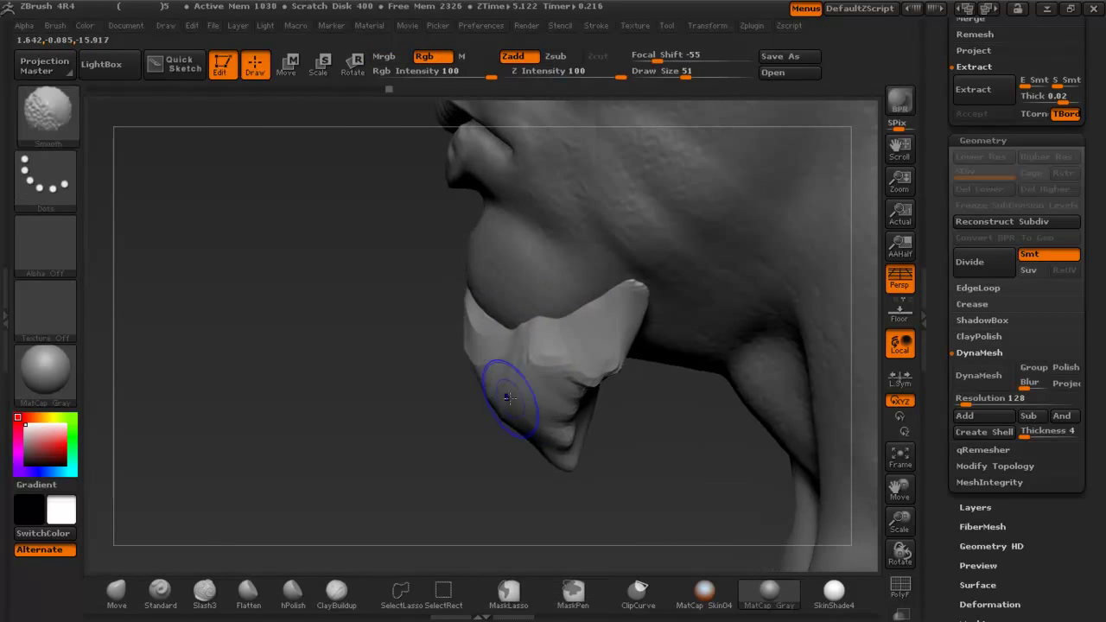
click(969, 381)
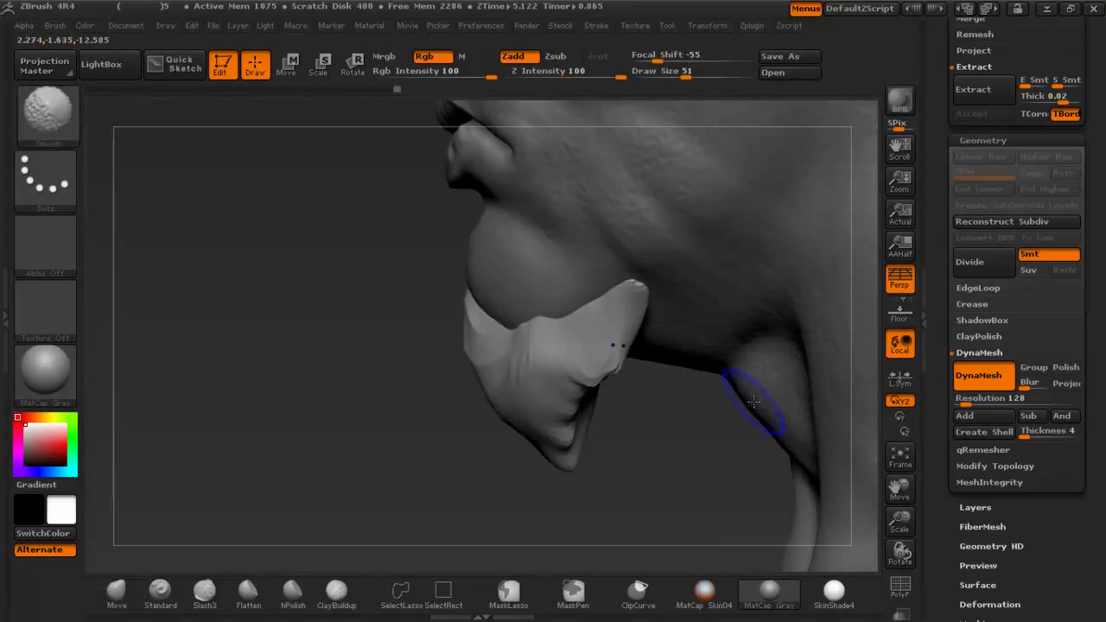
key(shift+f)
key(shift+f)
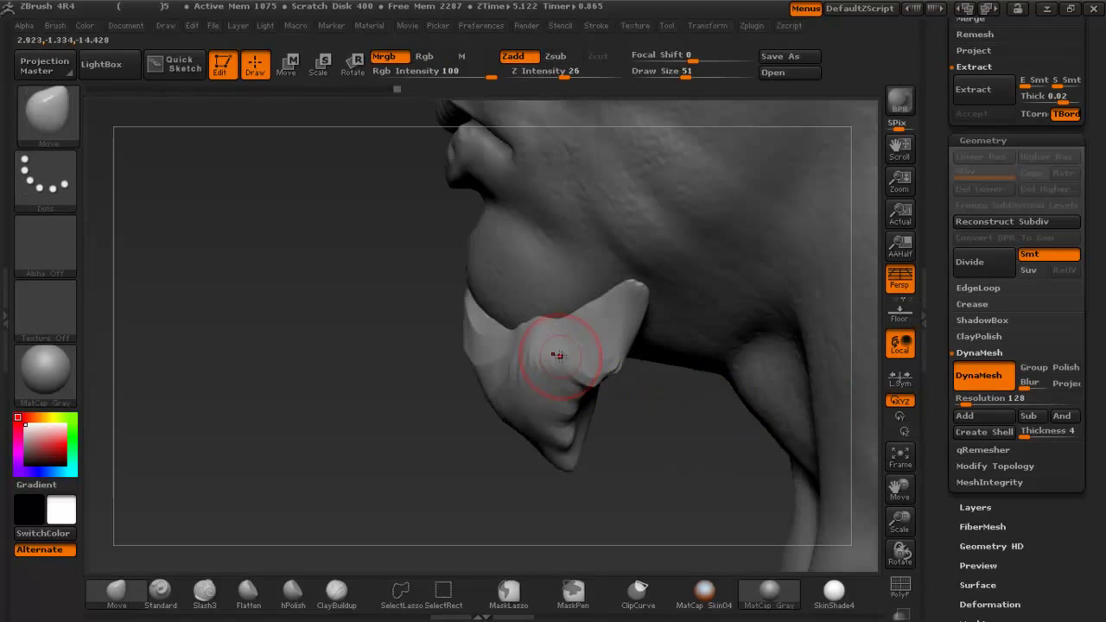
Lower the goatee's DynaMesh resolution to 96, remesh it and check the wireframe density.
drag(444, 414, 486, 424)
click(966, 404)
text(96)
key(Return)
ctrl+drag(290, 296, 310, 358)
key(shift)
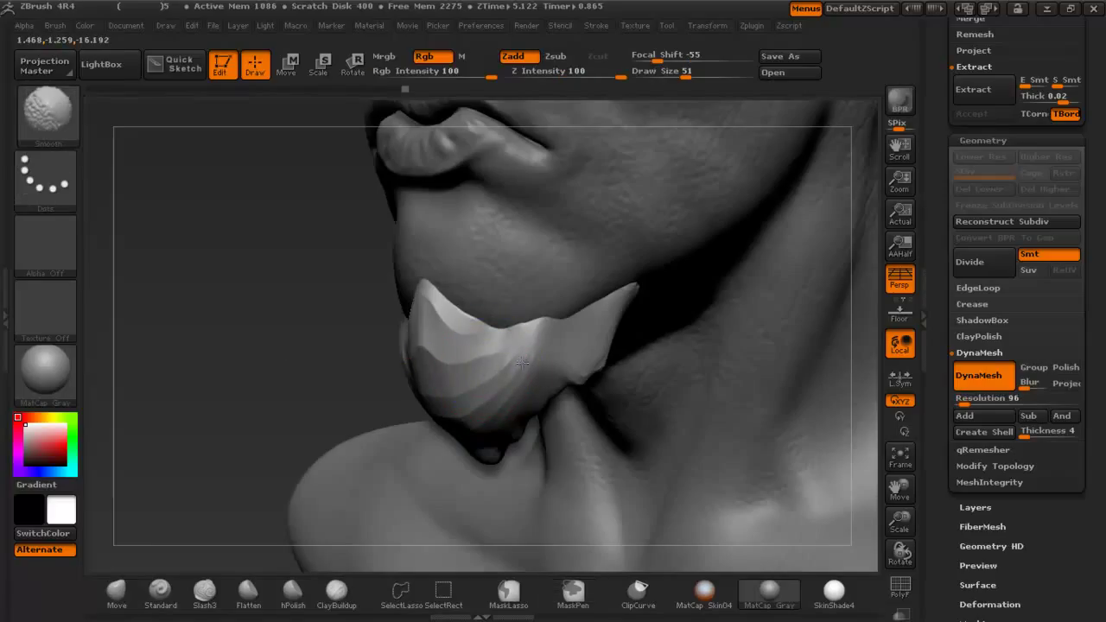
key(shift+f)
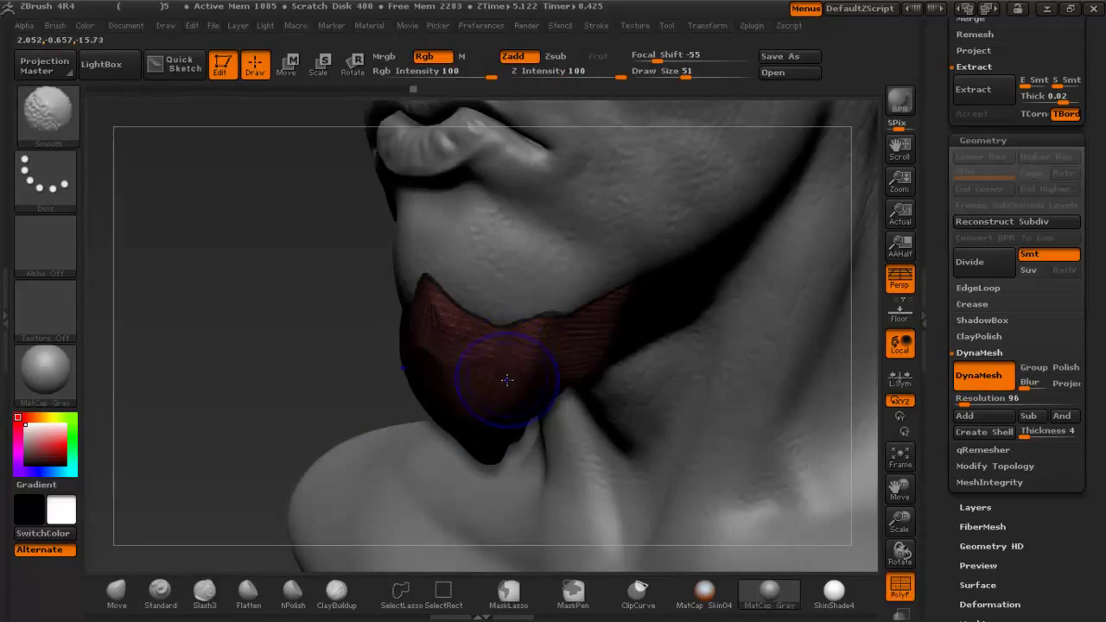
key(shift+f)
Reduce the goatee's DynaMesh resolution to 40, remesh it, inspect the wireframe and smooth its front.
drag(963, 405, 964, 406)
ctrl+drag(308, 298, 336, 386)
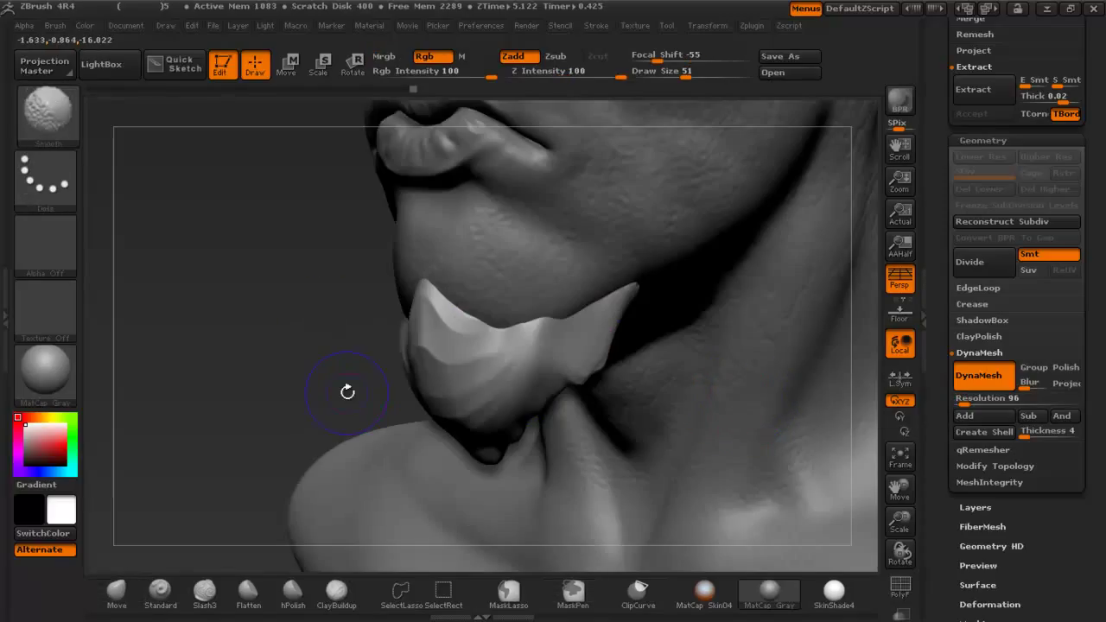
key(shift+f)
key(shift+f)
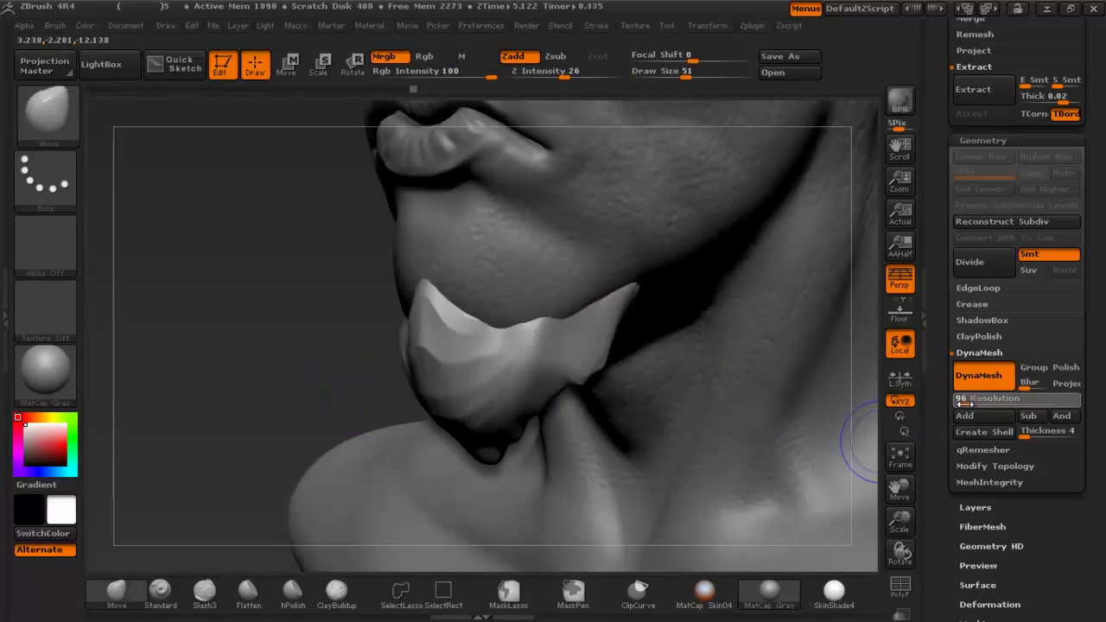
ctrl+drag(264, 293, 296, 399)
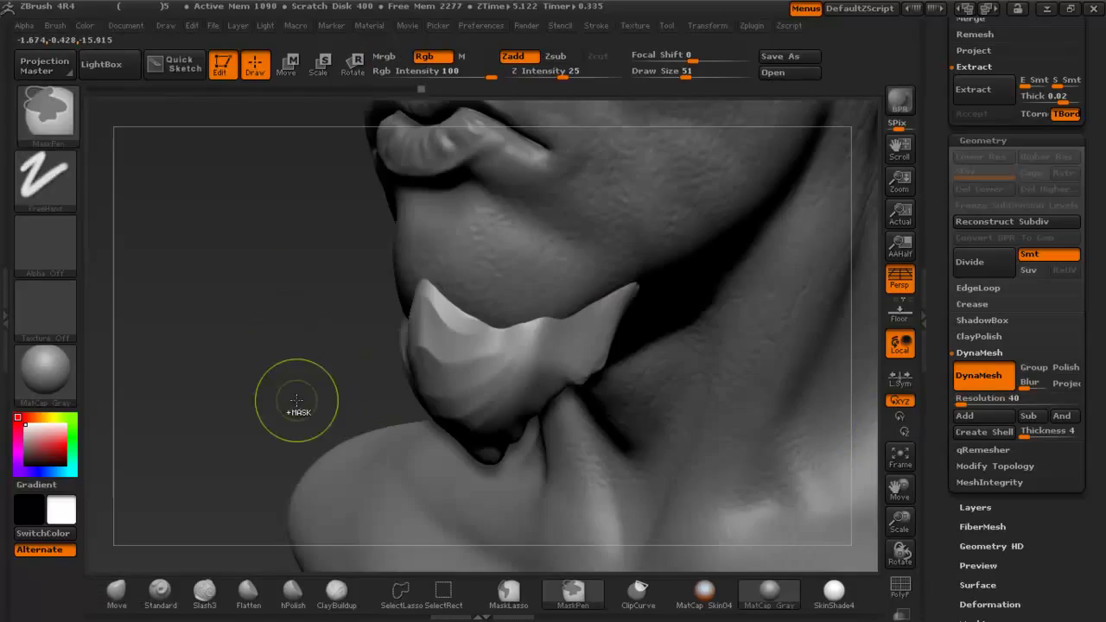
key(shift+f)
key(shift+f)
shift+drag(477, 355, 481, 383)
Remesh the goatee at DynaMesh resolution 24 and smooth out the ridges on its side and upper corner.
drag(960, 405, 963, 404)
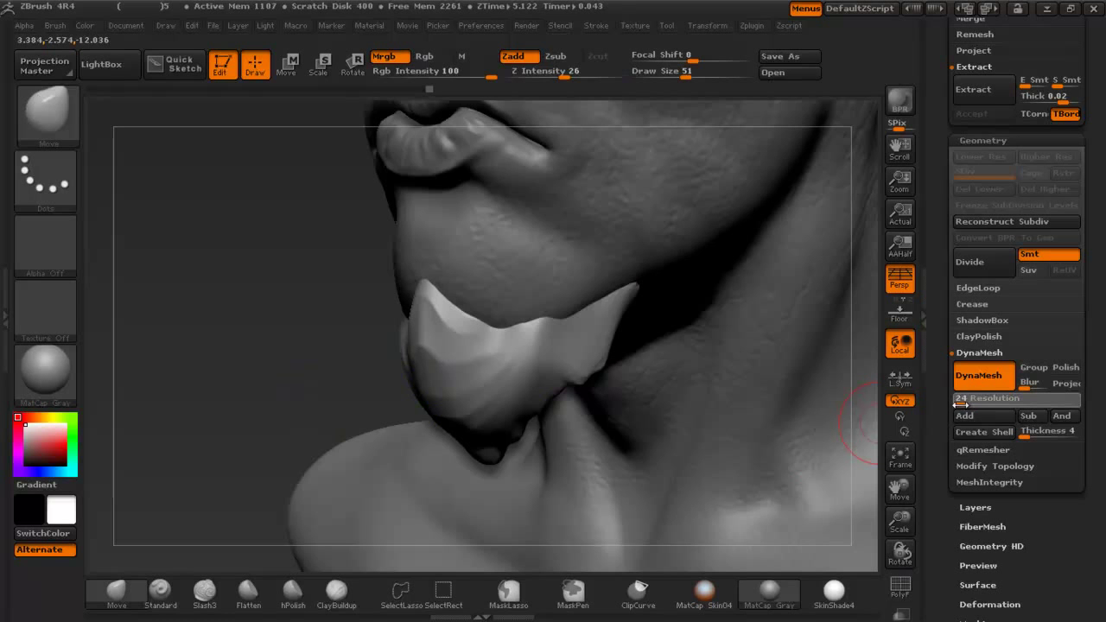
ctrl+drag(257, 274, 287, 408)
mouse_move(463, 353)
shift+mouse_down()
mouse_move(461, 406)
mouse_move(591, 371)
shift+mouse_up()
drag(259, 380, 289, 275)
mouse_move(579, 298)
shift+mouse_down()
mouse_move(597, 283)
mouse_move(593, 258)
shift+mouse_up()
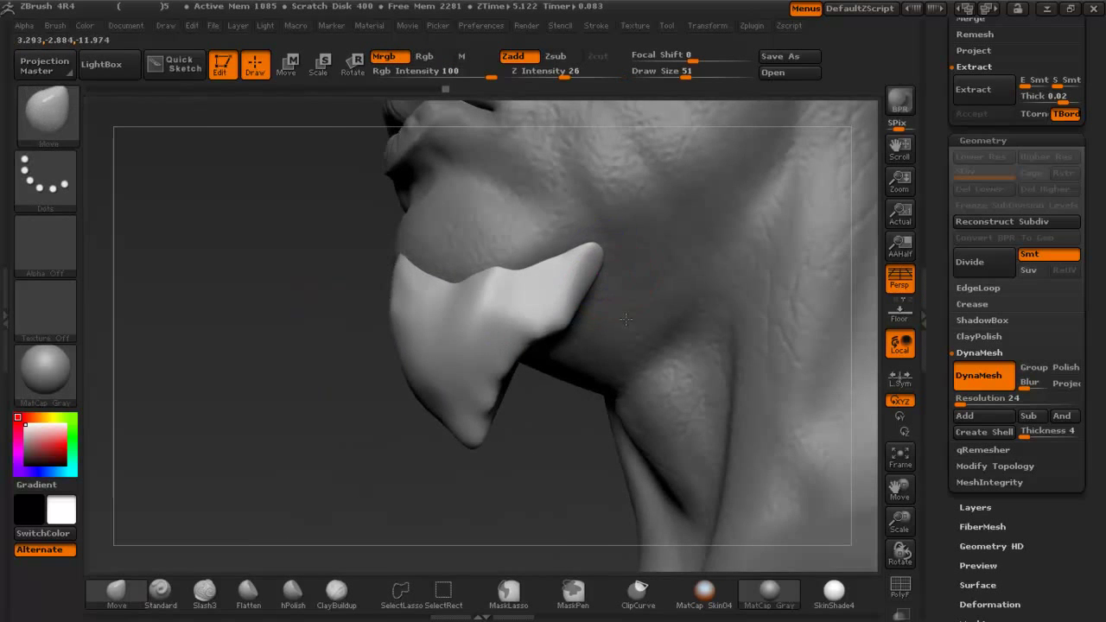
Adjust the goatee's lower side with the Move brush and return to a front view.
drag(290, 290, 298, 359)
mouse_move(298, 298)
mouse_down()
mouse_move(425, 271)
mouse_move(456, 291)
mouse_up()
right_drag(525, 361, 555, 309)
mouse_move(592, 385)
right_down()
mouse_move(550, 308)
mouse_move(523, 397)
right_up()
drag(502, 386, 508, 393)
mouse_move(504, 388)
mouse_down()
mouse_move(511, 401)
mouse_move(540, 406)
mouse_up()
mouse_move(596, 453)
right_down()
mouse_move(627, 522)
mouse_move(602, 502)
right_up()
right_drag(659, 279, 662, 384)
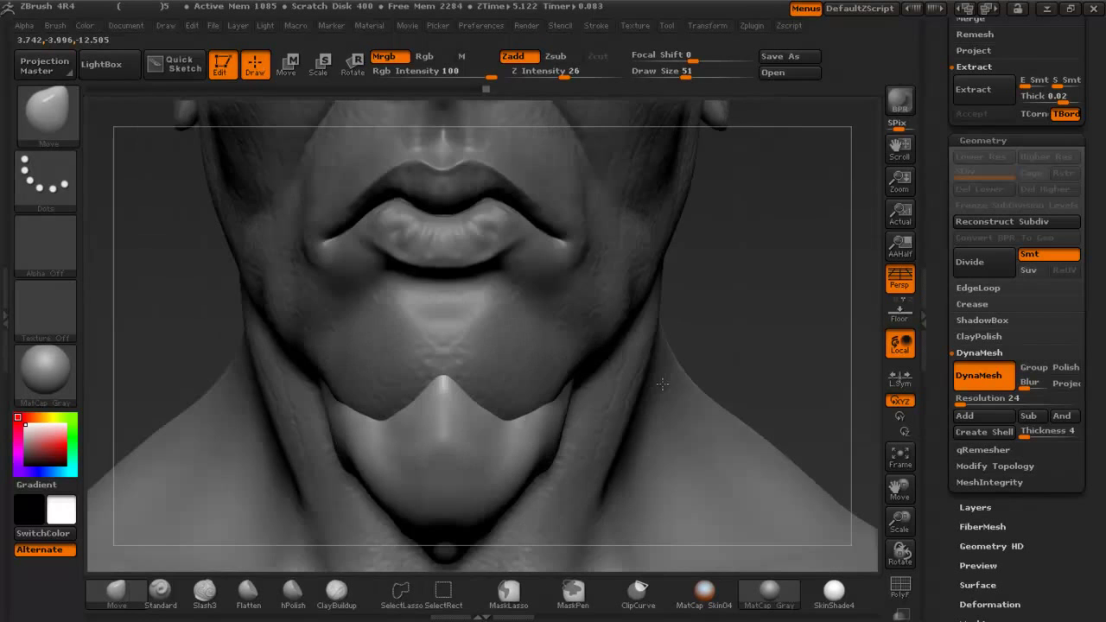
Carve vertical strand grooves into the middle of the goatee with the Slash3 brush at draw size 16.
click(206, 592)
key(space)
drag(410, 310, 394, 310)
right_drag(439, 376, 456, 442)
drag(466, 402, 472, 464)
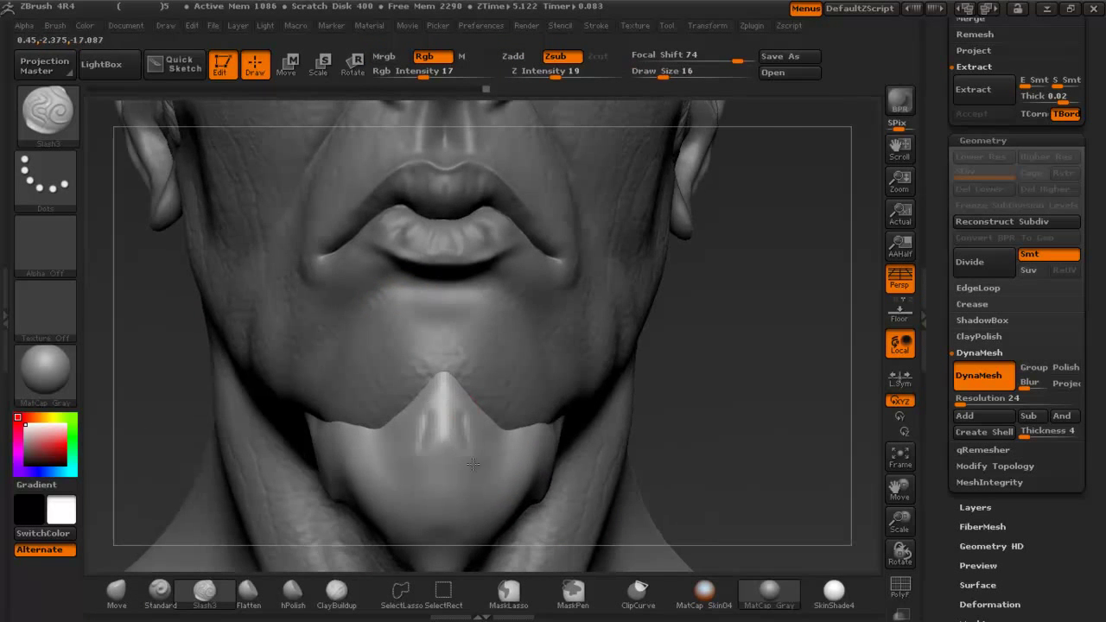
alt+right_drag(480, 474, 442, 331)
drag(435, 342, 440, 355)
Carve curved strand grooves down the side of the goatee from its upper edge toward the tip.
right_drag(457, 355, 385, 350)
drag(463, 297, 454, 343)
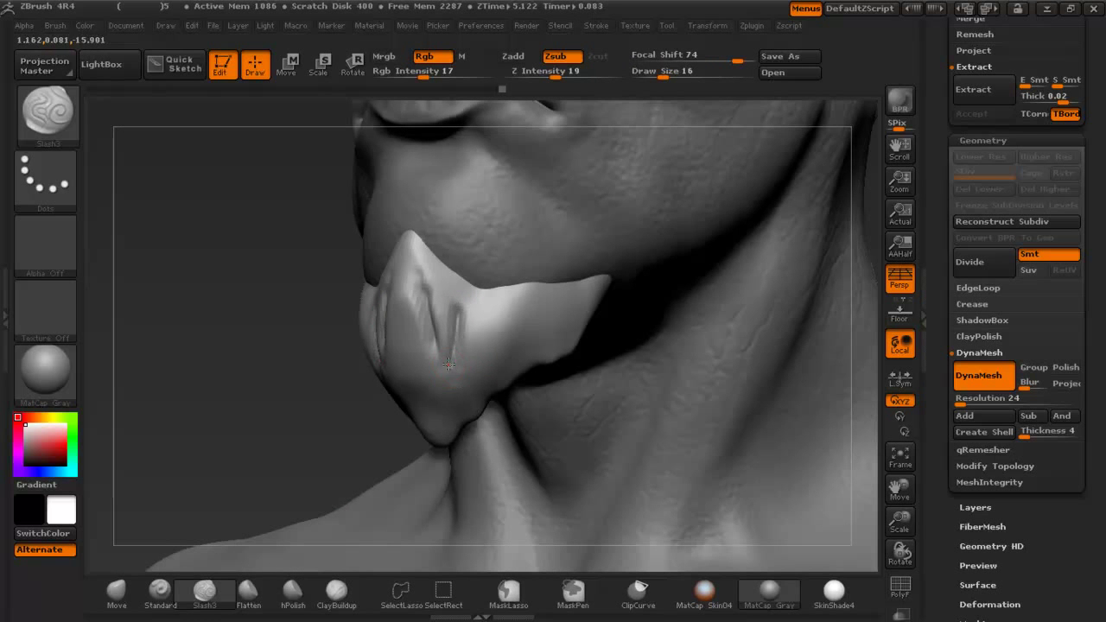
mouse_move(410, 294)
mouse_down()
mouse_move(427, 388)
mouse_move(448, 367)
mouse_up()
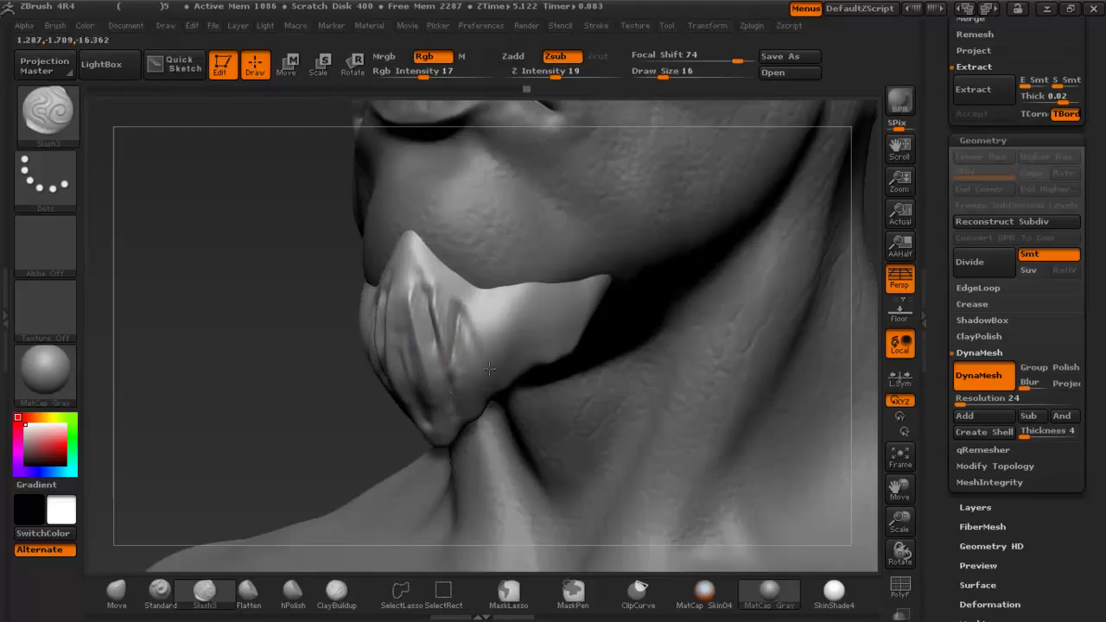
mouse_move(464, 300)
mouse_down()
mouse_move(488, 359)
mouse_move(504, 324)
mouse_up()
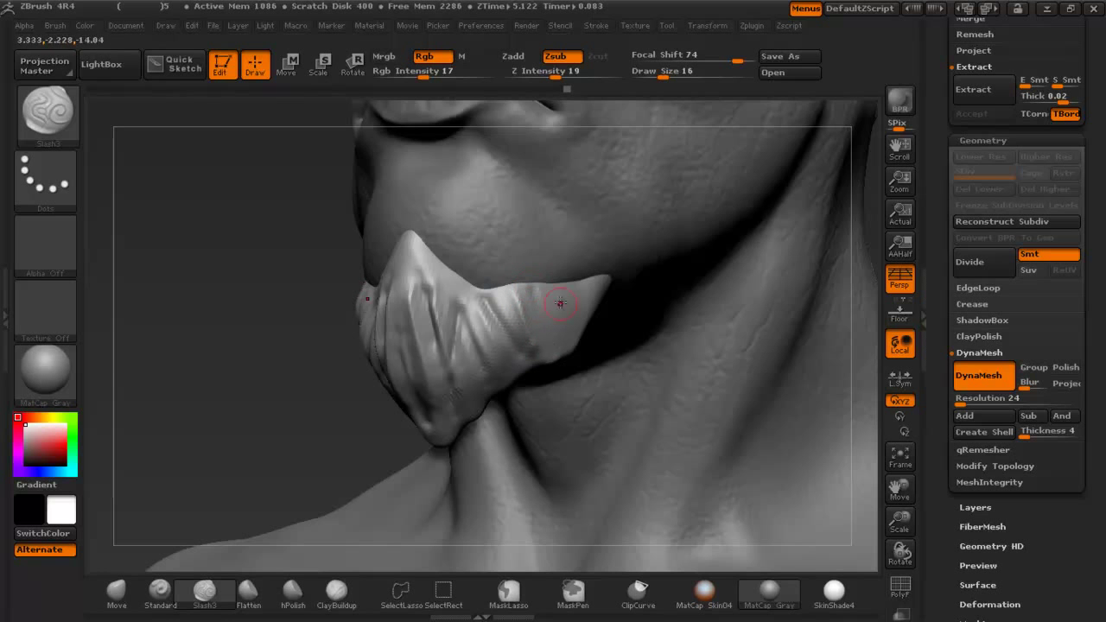
drag(581, 371, 682, 373)
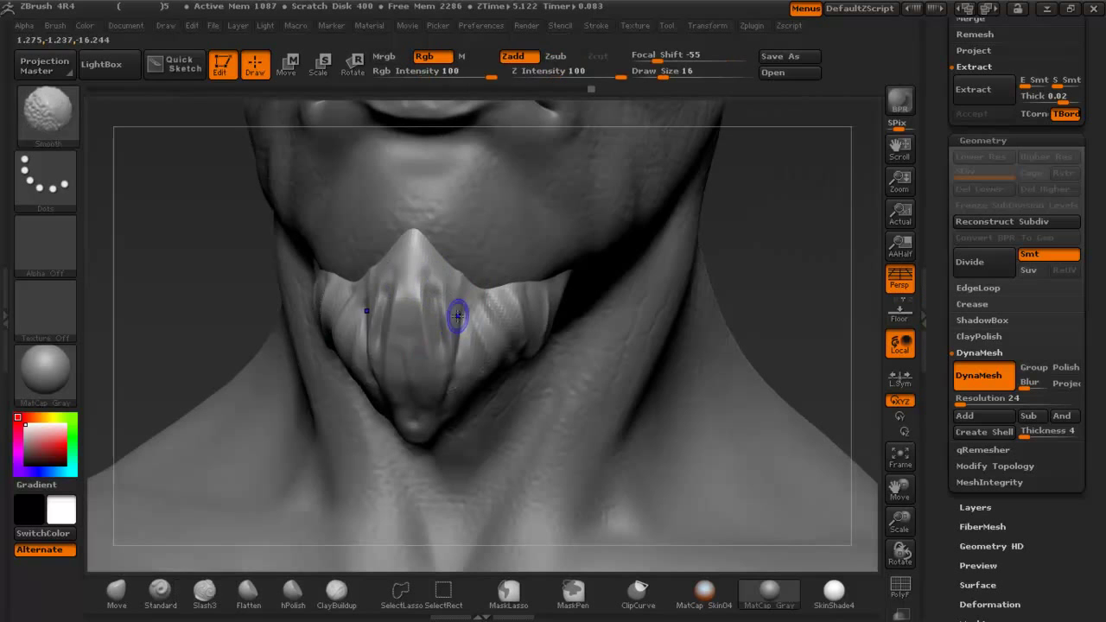
Subdivide the goatee once and pull pointed tufts out of its upper edge and side corner with the SnakeHook brush.
click(48, 127)
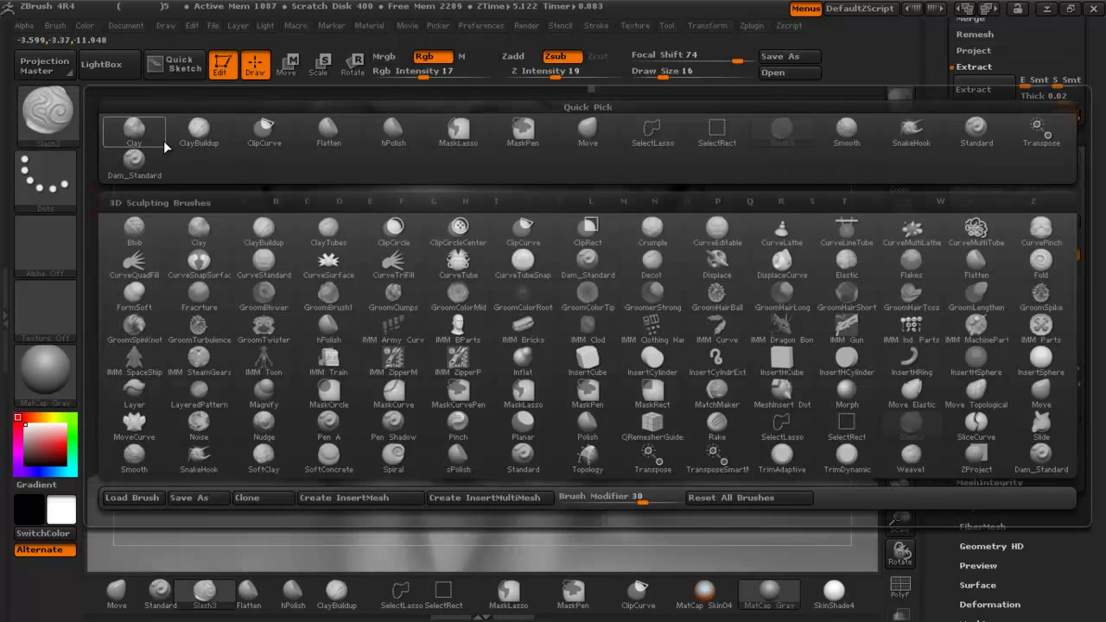
click(905, 140)
key(ctrl+d)
mouse_move(441, 275)
mouse_down()
mouse_move(459, 231)
mouse_move(470, 257)
mouse_up()
mouse_move(471, 299)
mouse_down()
mouse_move(480, 264)
mouse_move(434, 225)
mouse_move(501, 262)
mouse_up()
drag(516, 284, 522, 257)
mouse_move(777, 276)
mouse_down()
mouse_move(561, 291)
mouse_move(552, 259)
mouse_up()
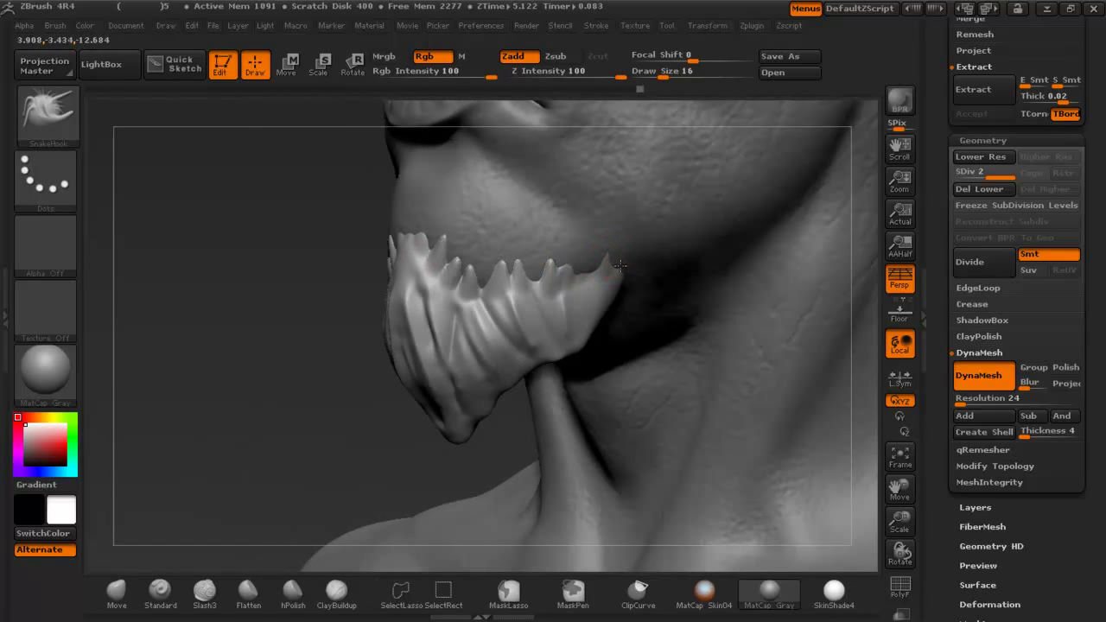
drag(596, 276, 607, 291)
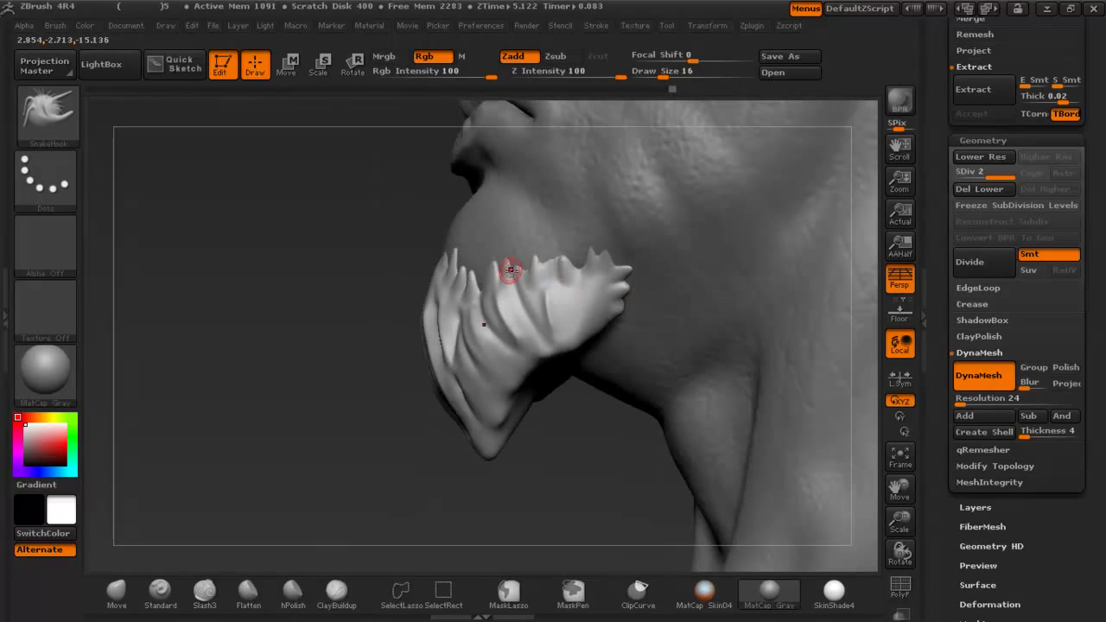
Pull additional tufts along the side of the goatee's upper edge, adjusting the SnakeHook draw size.
right_drag(510, 270, 475, 289)
drag(481, 299, 474, 266)
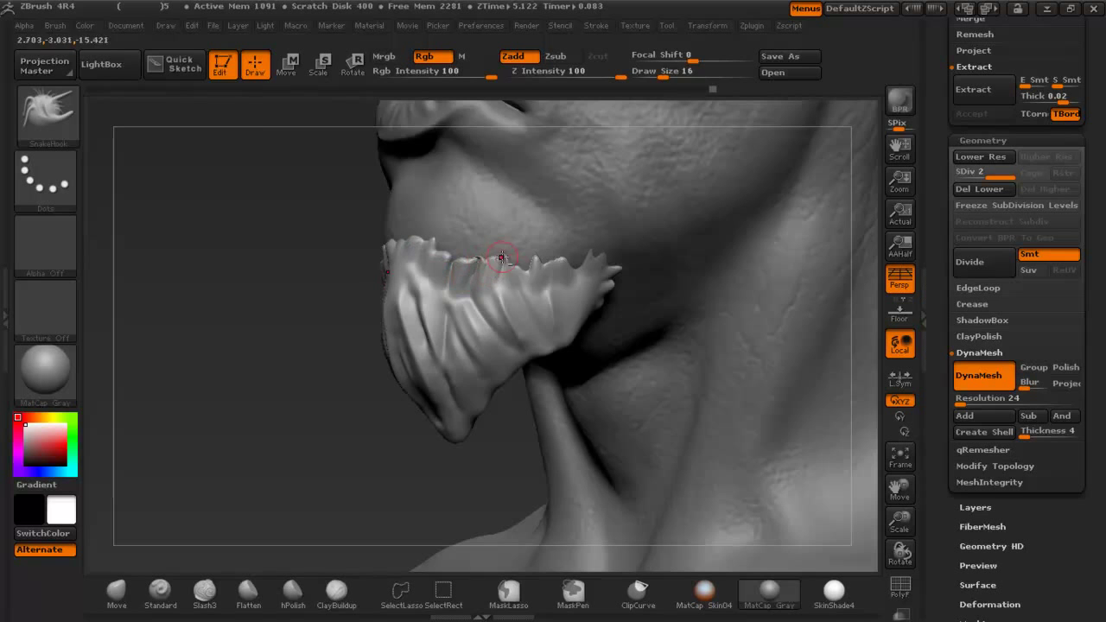
key(space)
drag(533, 255, 526, 255)
right_drag(526, 254, 574, 253)
key(space)
drag(472, 233, 488, 234)
mouse_move(420, 240)
shift+mouse_down()
mouse_move(495, 266)
mouse_move(570, 269)
shift+mouse_up()
Pull fine hair tips from the goatee's middle peak and along its upper edge with SnakeHook at draw size 6.
mouse_move(575, 271)
ctrl+right_down()
mouse_move(217, 198)
mouse_move(350, 256)
ctrl+right_up()
mouse_move(502, 254)
ctrl+right_down()
mouse_move(657, 469)
mouse_move(803, 580)
ctrl+right_up()
key(space)
drag(644, 193, 621, 192)
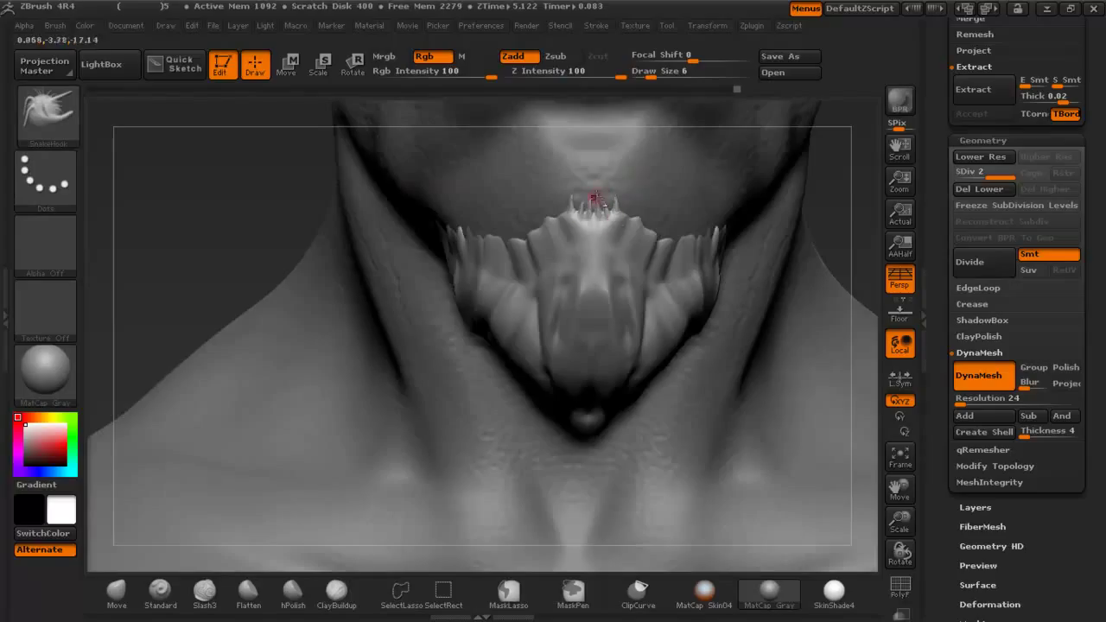
right_drag(658, 216, 649, 226)
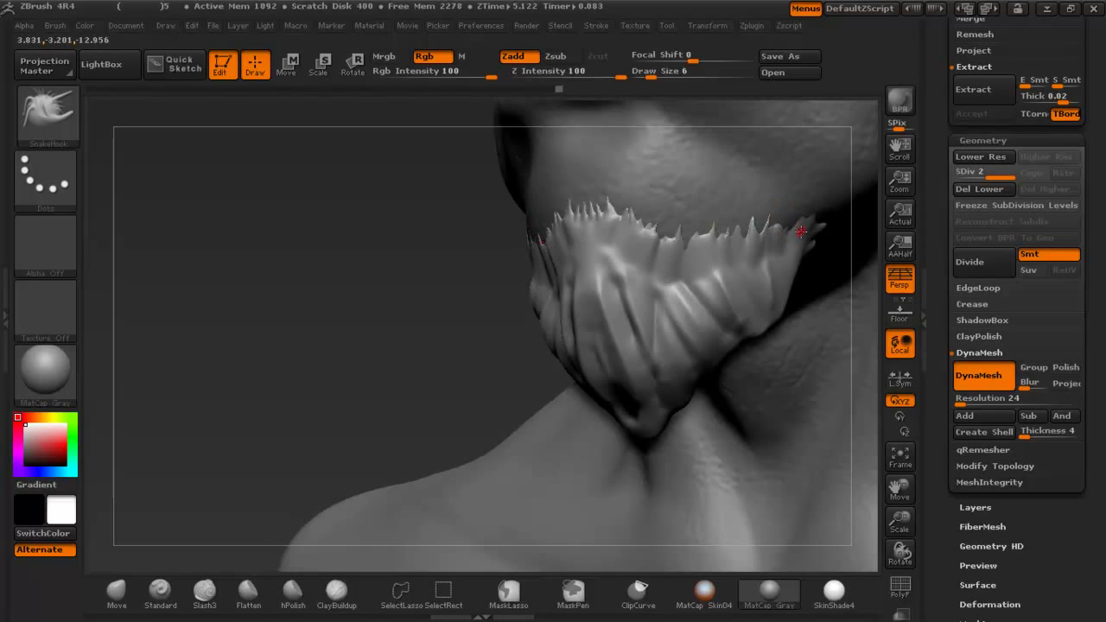
mouse_move(630, 253)
right_down()
mouse_move(655, 269)
mouse_move(627, 248)
right_up()
Set the SnakeHook draw size to 14 and check the goatee's strands from the front and sides.
key(space)
drag(623, 247, 633, 249)
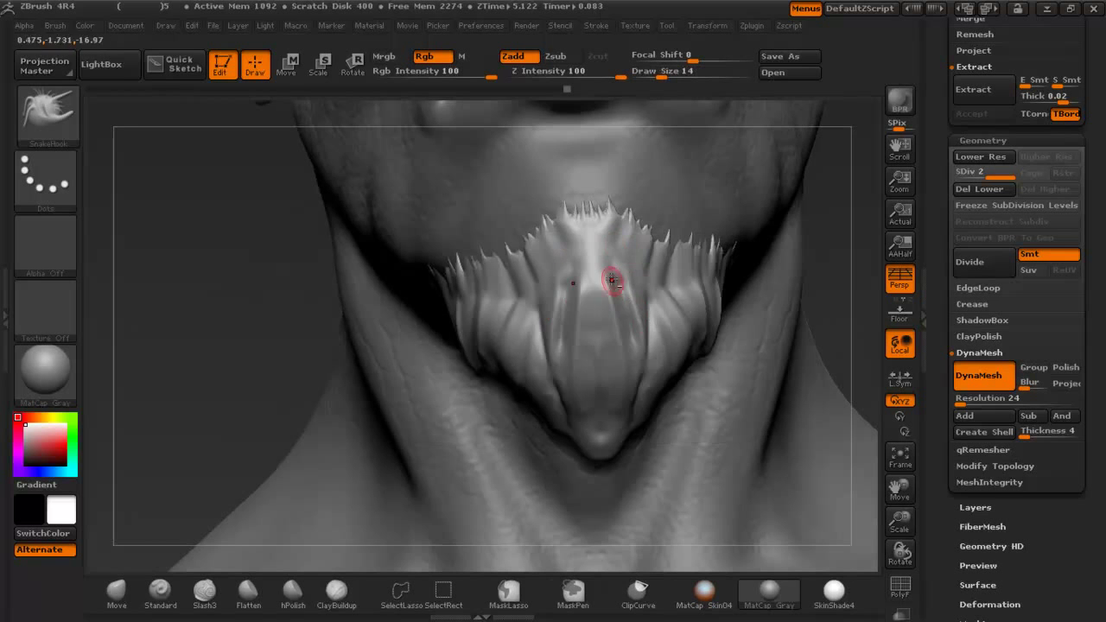
right_drag(641, 333, 728, 321)
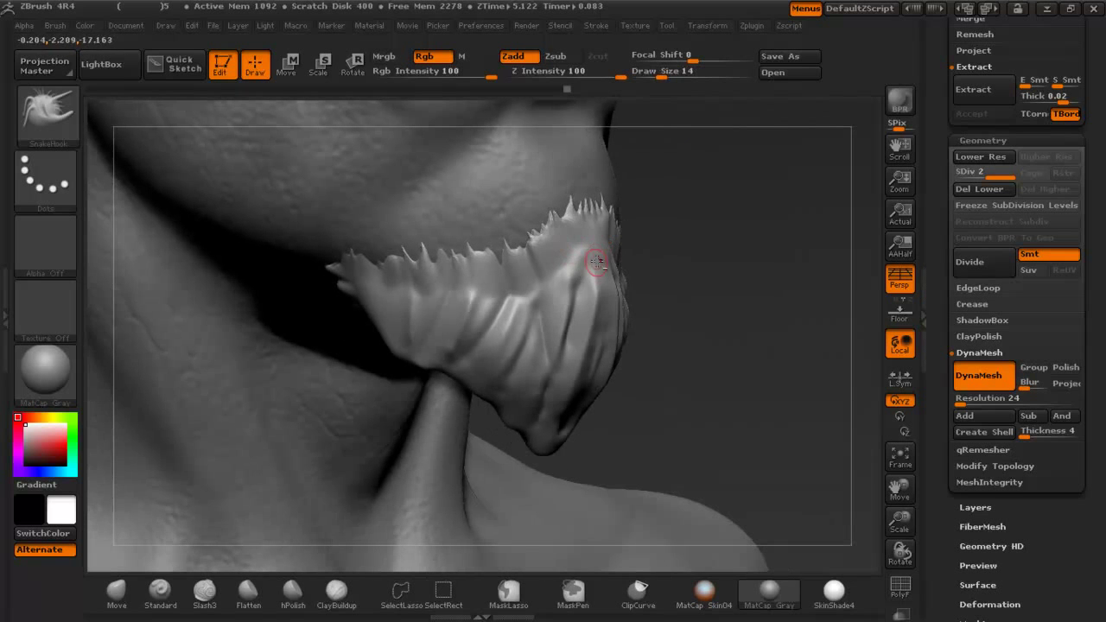
mouse_move(691, 360)
right_down()
mouse_move(625, 357)
mouse_move(407, 278)
mouse_move(398, 296)
right_up()
mouse_move(787, 229)
alt+right_down()
mouse_move(715, 261)
mouse_move(654, 262)
mouse_move(578, 202)
alt+right_up()
ctrl+right_drag(581, 257, 621, 471)
Pull the goatee's lower sides inward with the Move brush at draw size 41.
click(117, 593)
key(space)
click(463, 319)
right_drag(463, 320, 444, 298)
key(shift)
key(ctrl+z)
drag(528, 419, 490, 401)
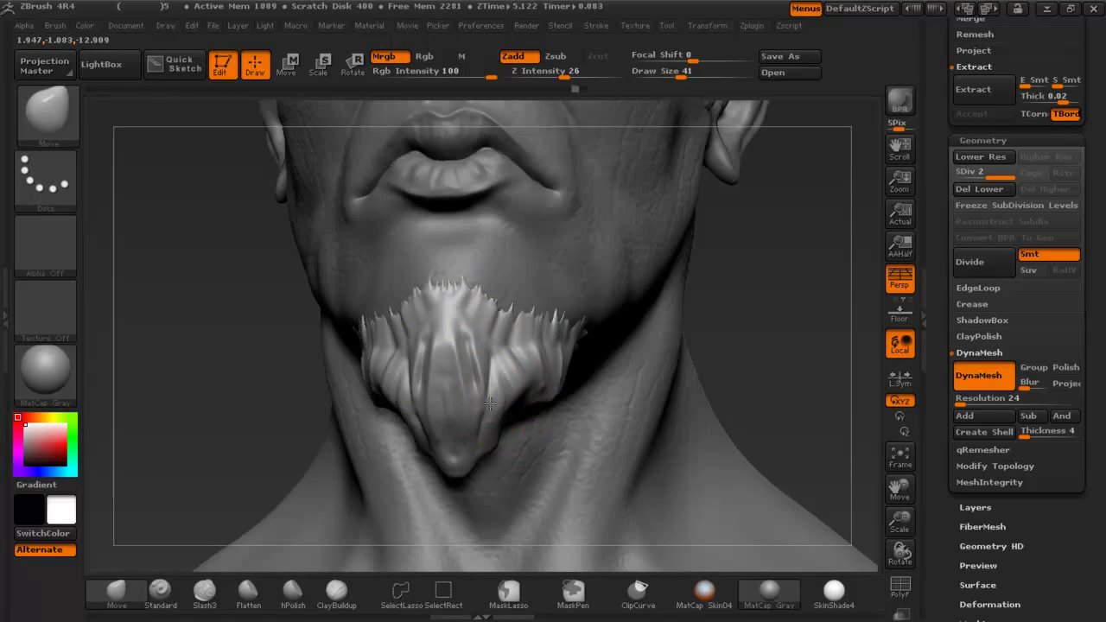
Reshape the goatee's lower front above the tip with the Move brush and undo the last stroke.
right_drag(490, 403, 490, 407)
drag(446, 405, 429, 418)
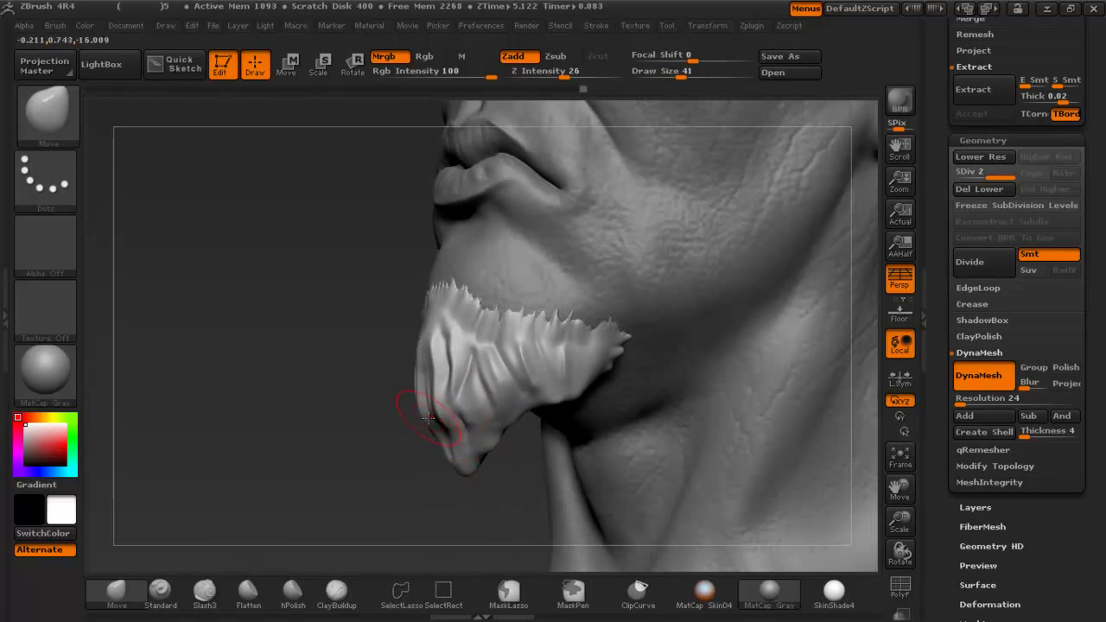
right_drag(460, 407, 475, 423)
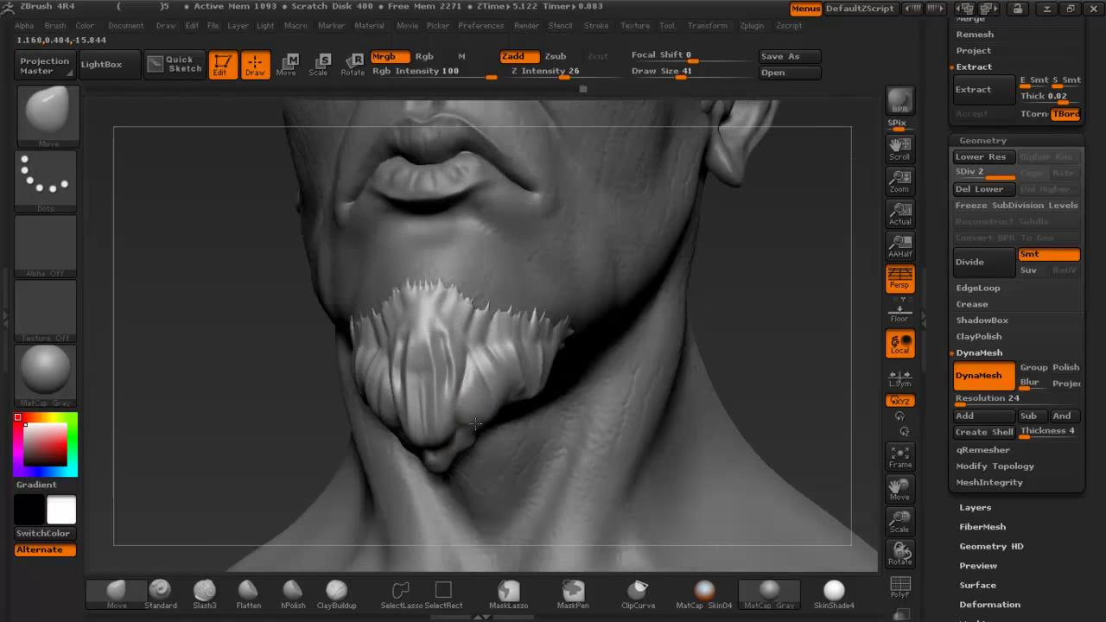
drag(439, 426, 440, 405)
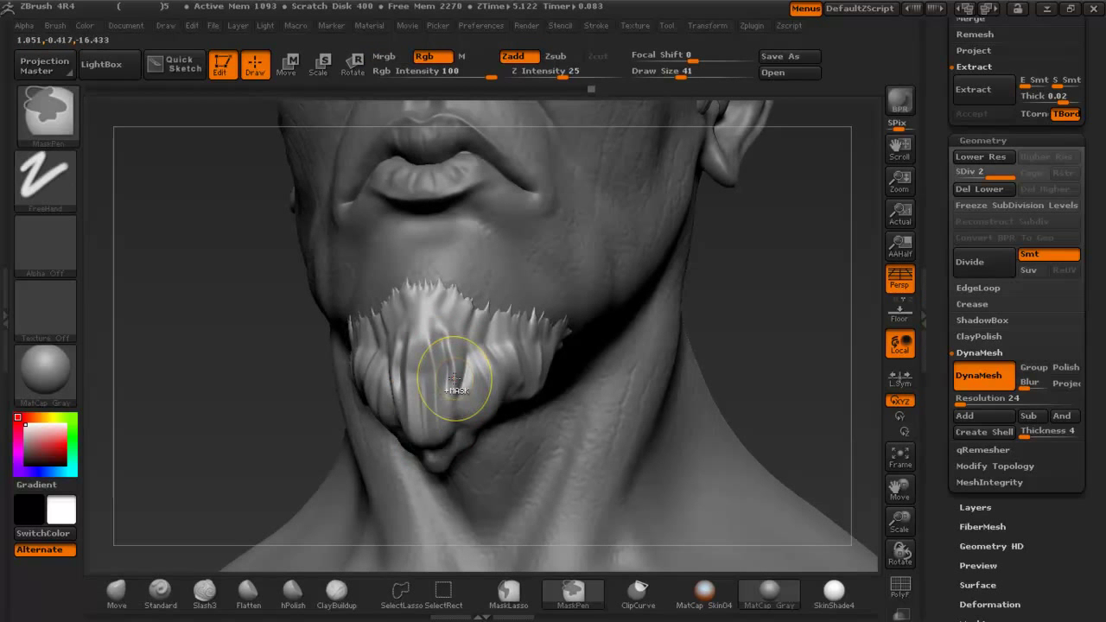
key(ctrl+z)
Enlarge the Move brush and reshape the goatee's lower front and tip.
key(space)
drag(455, 375, 467, 375)
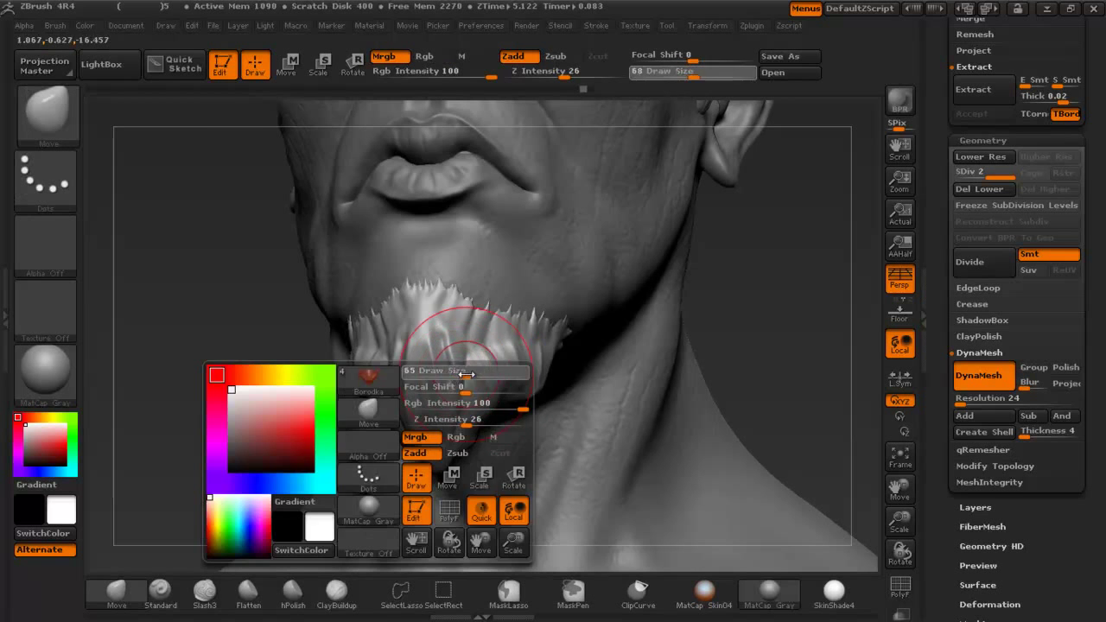
drag(438, 430, 438, 417)
drag(440, 372, 440, 364)
right_drag(440, 363, 518, 411)
drag(401, 457, 424, 465)
Adjust the goatee's tip and rear lower edge in profile with the Move brush at draw size 82.
mouse_move(513, 439)
mouse_down()
mouse_move(407, 444)
mouse_move(362, 420)
mouse_up()
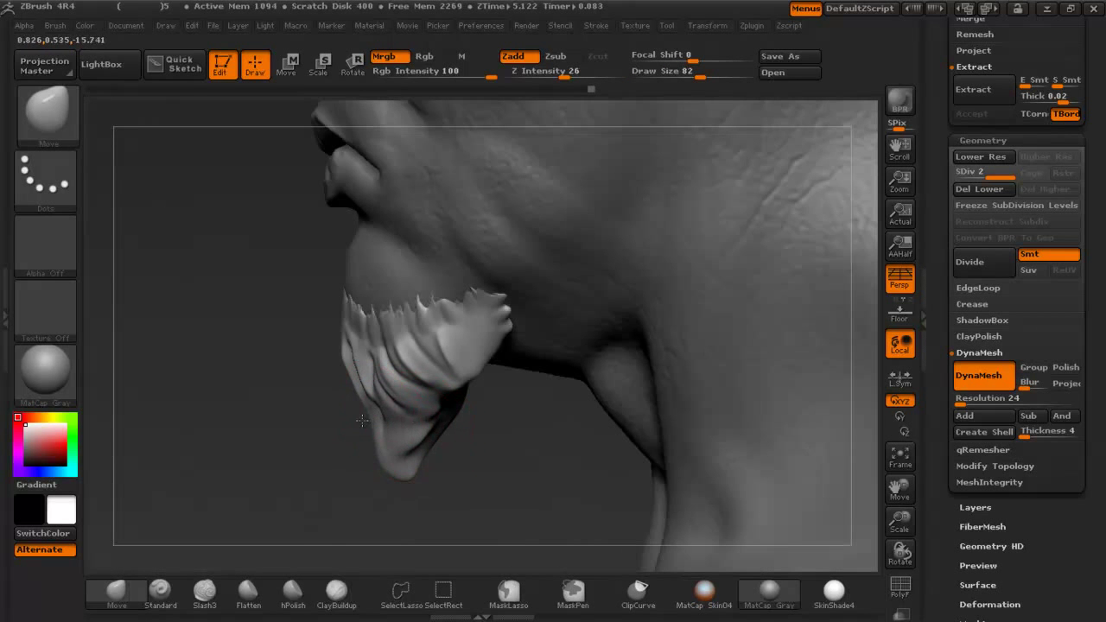
drag(412, 476, 421, 433)
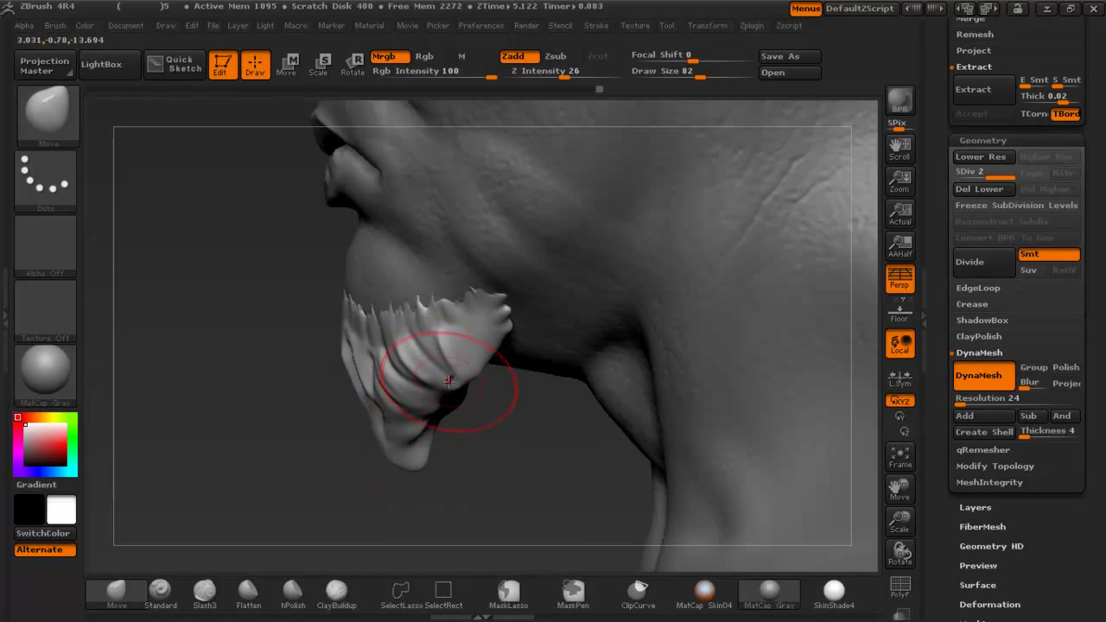
drag(450, 380, 500, 325)
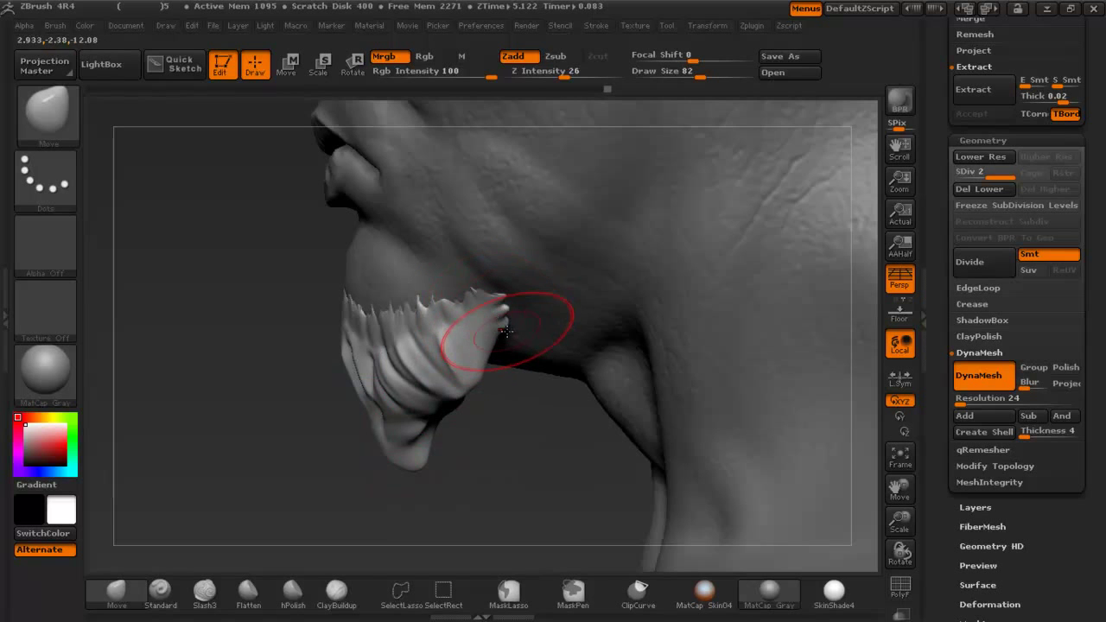
Examine the goatee's proportions on the whole bust, then up close from the side.
ctrl+right_drag(511, 308, 361, 362)
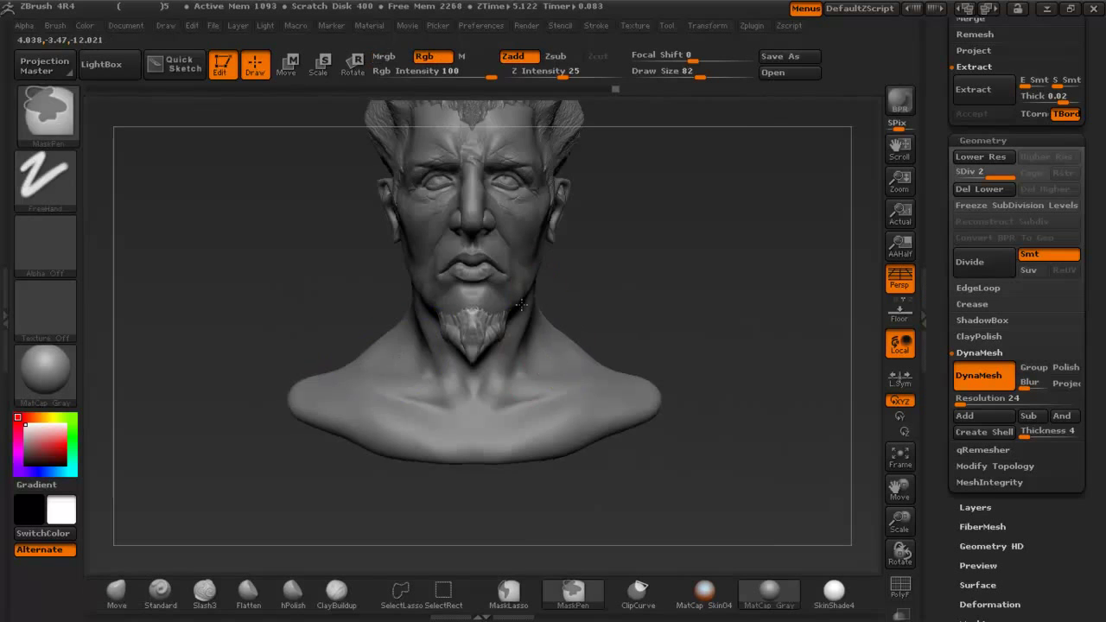
ctrl+right_drag(570, 265, 489, 257)
right_drag(618, 258, 558, 261)
ctrl+right_drag(572, 406, 605, 527)
mouse_move(604, 449)
right_down()
mouse_move(584, 373)
mouse_move(596, 422)
right_up()
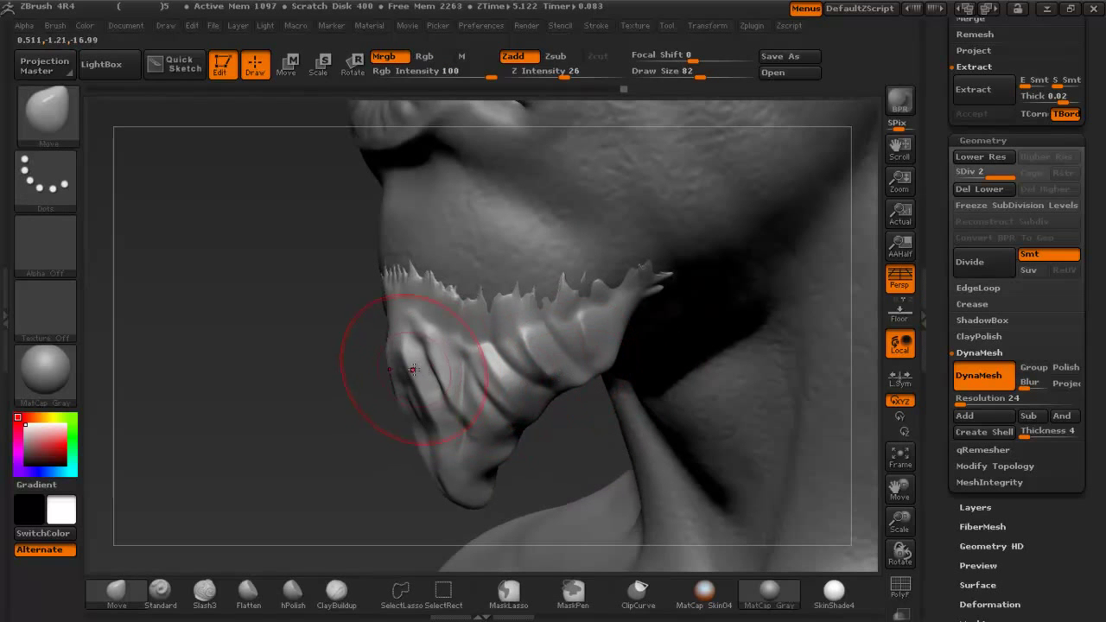
Reshape the goatee's front contour and pull its tip in profile with the Move brush.
drag(413, 370, 423, 403)
drag(463, 461, 506, 482)
mouse_move(550, 453)
right_down()
mouse_move(579, 449)
mouse_move(589, 413)
right_up()
ctrl+right_drag(491, 395, 489, 320)
key(space)
mouse_move(488, 322)
mouse_down()
mouse_move(470, 322)
mouse_move(454, 380)
mouse_up()
Undo the last stroke and build up strand volumes along the goatee's front with ClayBuildup, smoothing them.
click(342, 591)
key(ctrl+z)
key(space)
drag(458, 316, 450, 367)
drag(433, 278, 474, 387)
shift+drag(446, 342, 459, 411)
Build up and smooth strand ridges from the goatee's upper edge down its side with ClayBuildup.
drag(476, 287, 497, 377)
drag(471, 278, 515, 380)
mouse_move(493, 369)
shift+mouse_down()
mouse_move(500, 328)
mouse_move(534, 372)
shift+mouse_up()
mouse_move(528, 320)
mouse_down()
mouse_move(546, 366)
mouse_move(525, 435)
mouse_move(548, 385)
mouse_up()
drag(562, 288, 595, 340)
shift+drag(574, 289, 600, 345)
Refine the strands beneath the goatee's side spikes with ClayBuildup at draw size 16 and smooth them.
mouse_move(596, 342)
ctrl+right_down()
mouse_move(518, 467)
mouse_move(470, 347)
ctrl+right_up()
key(space)
drag(539, 259, 530, 260)
drag(534, 333, 528, 340)
shift+drag(519, 255, 540, 327)
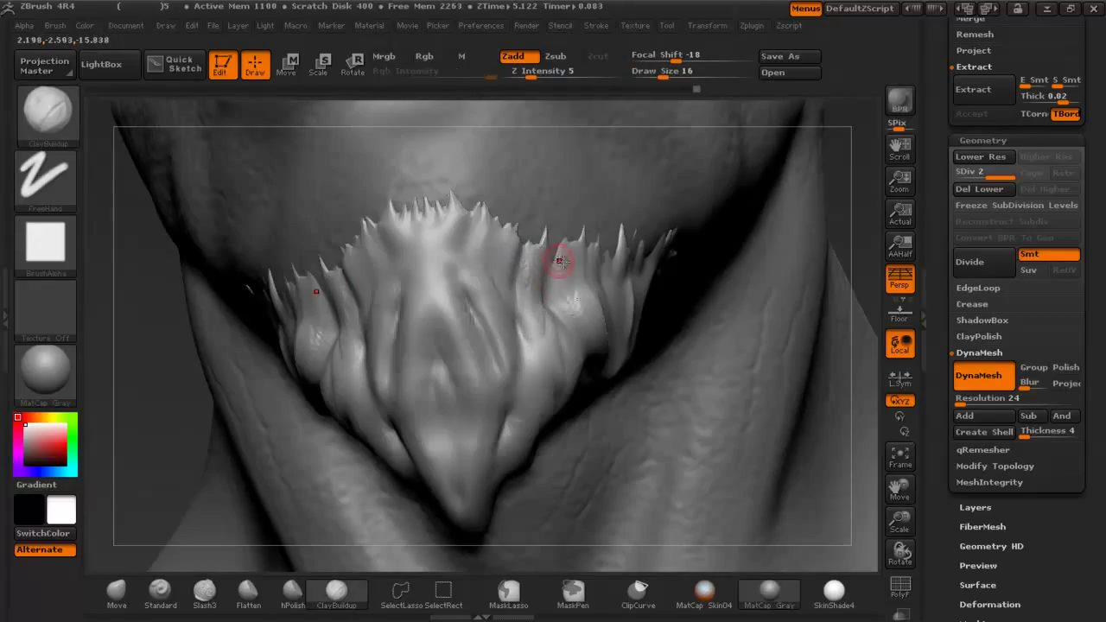
shift+drag(570, 292, 598, 319)
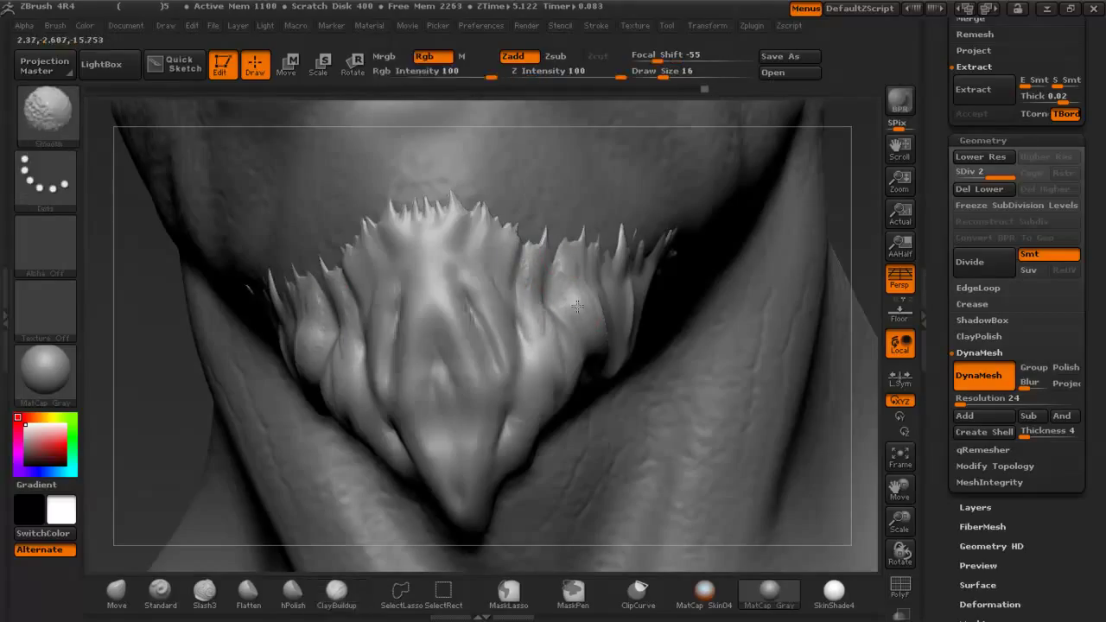
Spray strand texture over the goatee's front and sides at subdivision level 3 with the Standard brush at draw size 65.
click(168, 592)
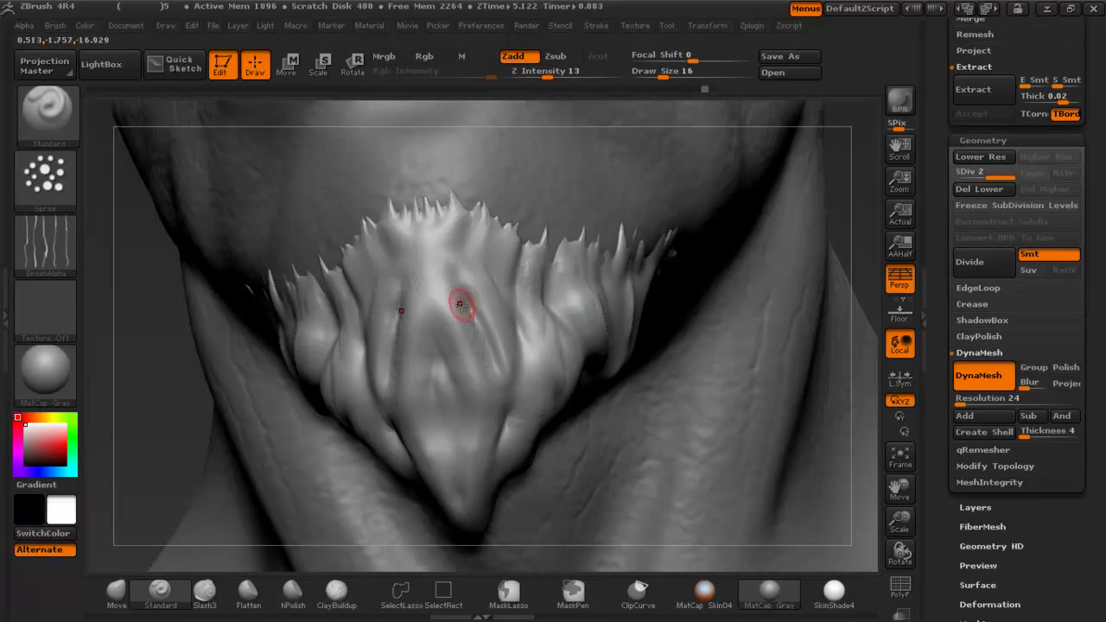
key(ctrl)
mouse_move(451, 250)
mouse_down()
mouse_move(479, 320)
mouse_move(489, 314)
mouse_move(441, 298)
mouse_move(484, 311)
mouse_move(562, 405)
mouse_move(616, 290)
mouse_move(505, 411)
mouse_up()
key(ctrl+z)
key(space)
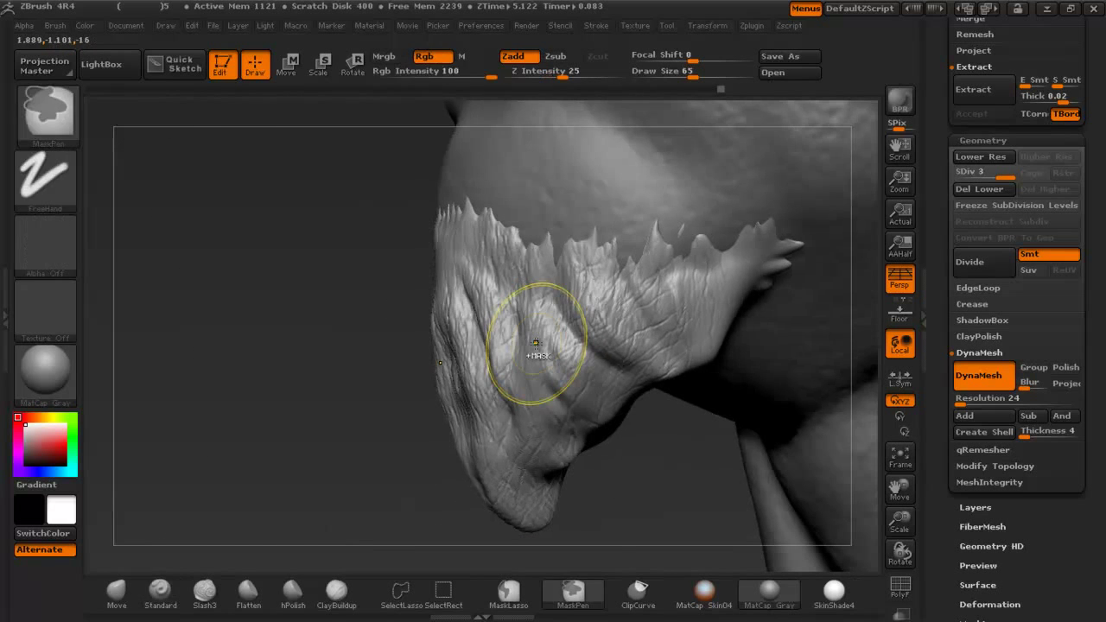
mouse_move(536, 365)
mouse_down()
mouse_move(568, 298)
mouse_move(595, 293)
mouse_up()
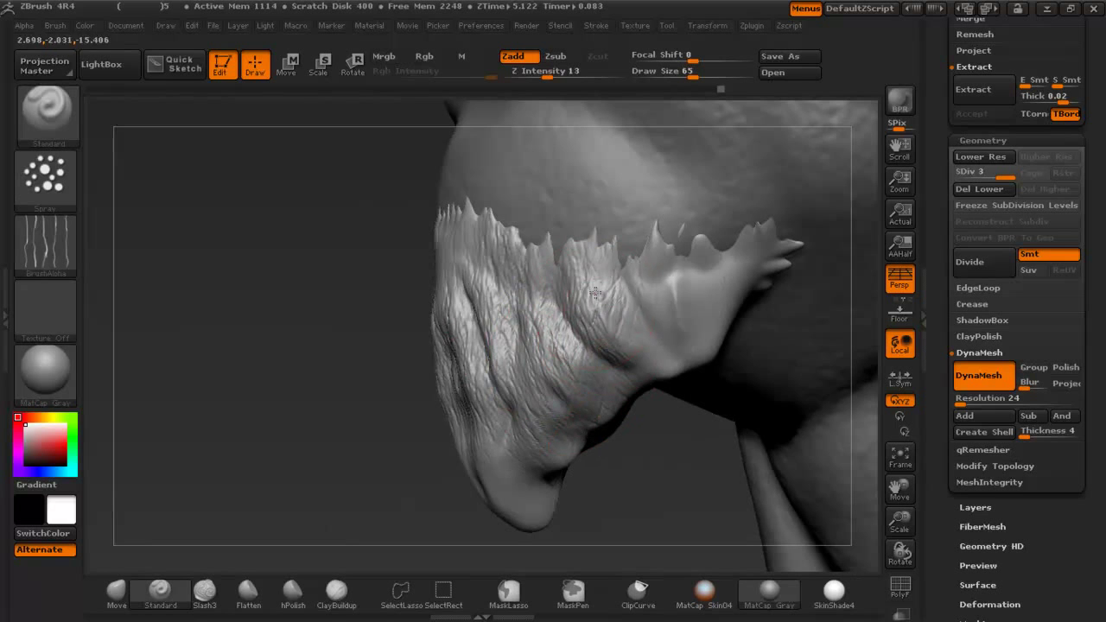
drag(673, 321, 713, 285)
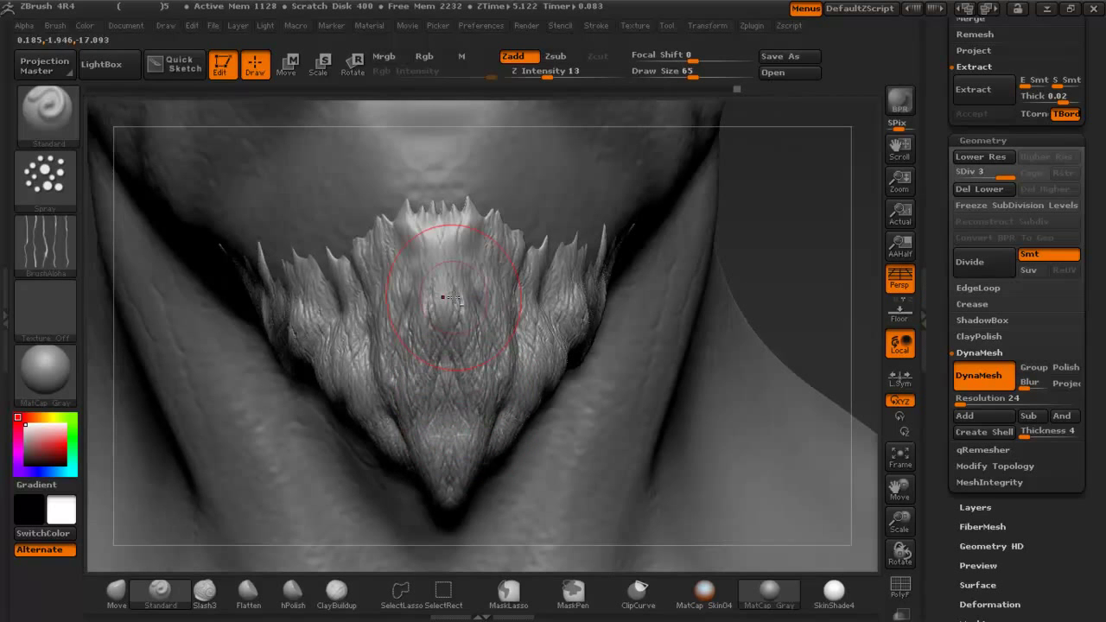
drag(454, 298, 474, 329)
Check the textured goatee on the whole bust and save the project, overwriting персонаж для анона(продолжение после вылета болванка)5.ZPR.
ctrl+right_drag(475, 328, 550, 298)
drag(660, 242, 700, 304)
ctrl+right_drag(644, 183, 664, 217)
drag(684, 227, 561, 246)
drag(728, 276, 762, 278)
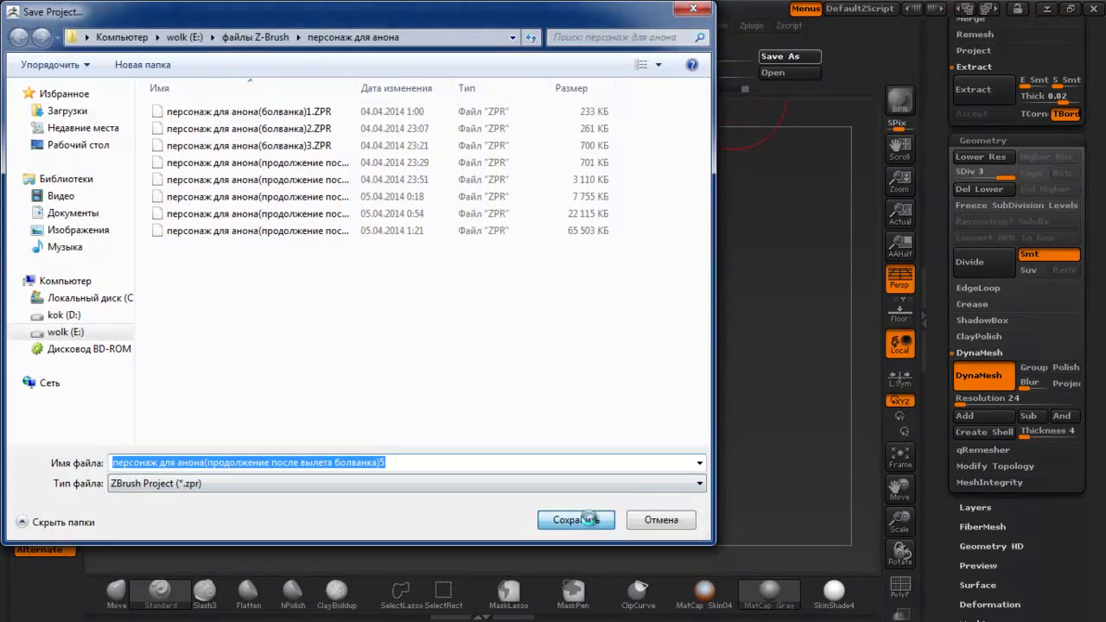
click(589, 519)
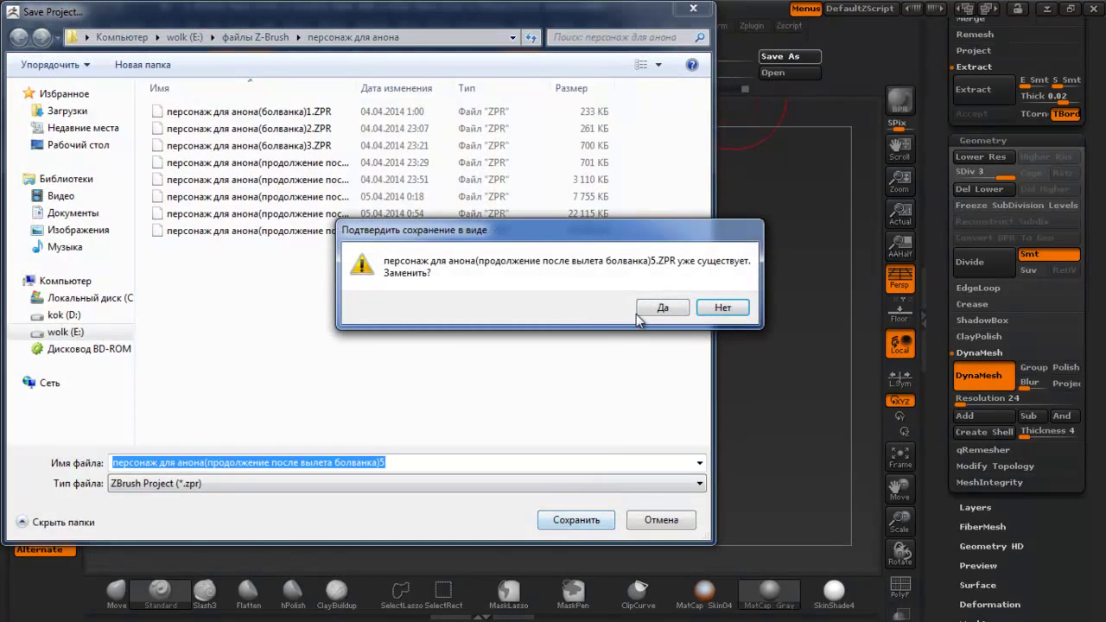
click(661, 308)
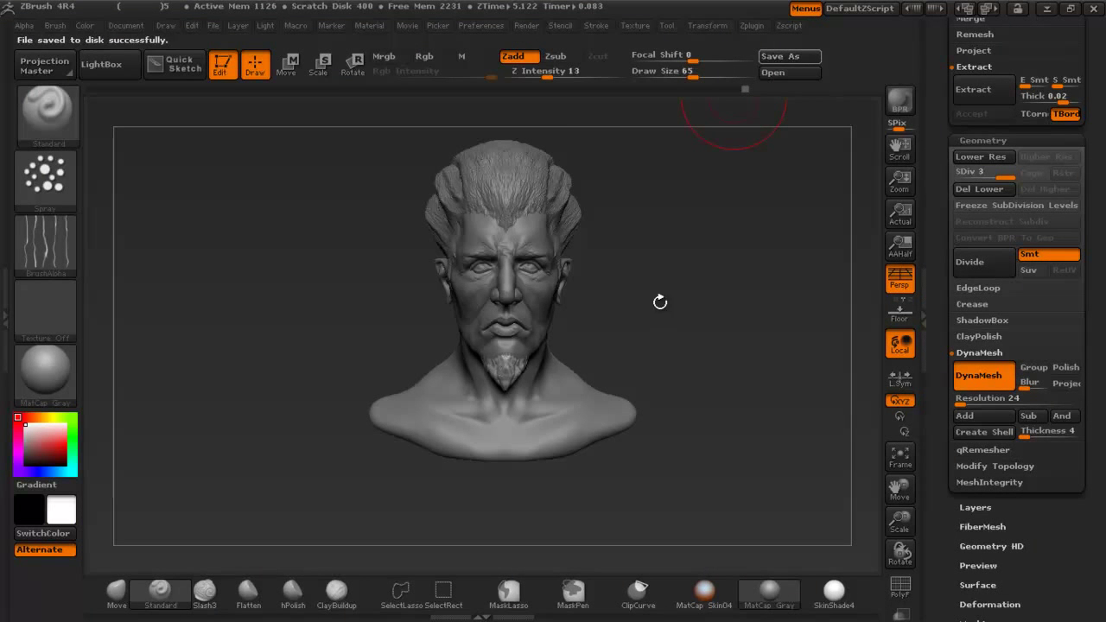
Paint a mask band down the side of the neck on the body at subdivision level 1 with draw size 19.
drag(698, 254, 665, 254)
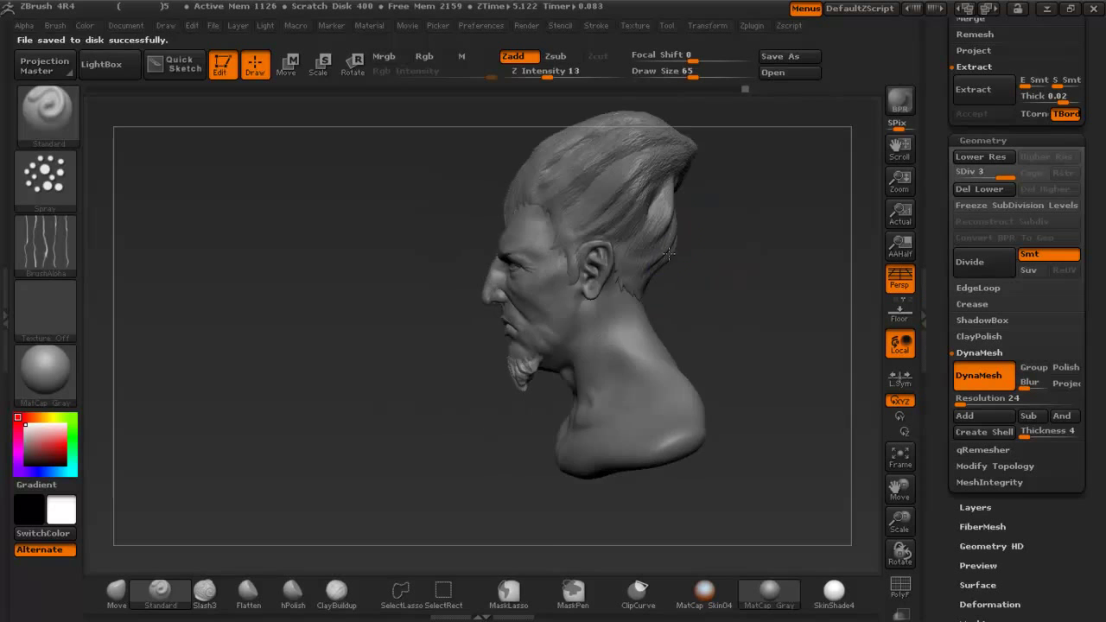
ctrl+right_drag(665, 254, 661, 333)
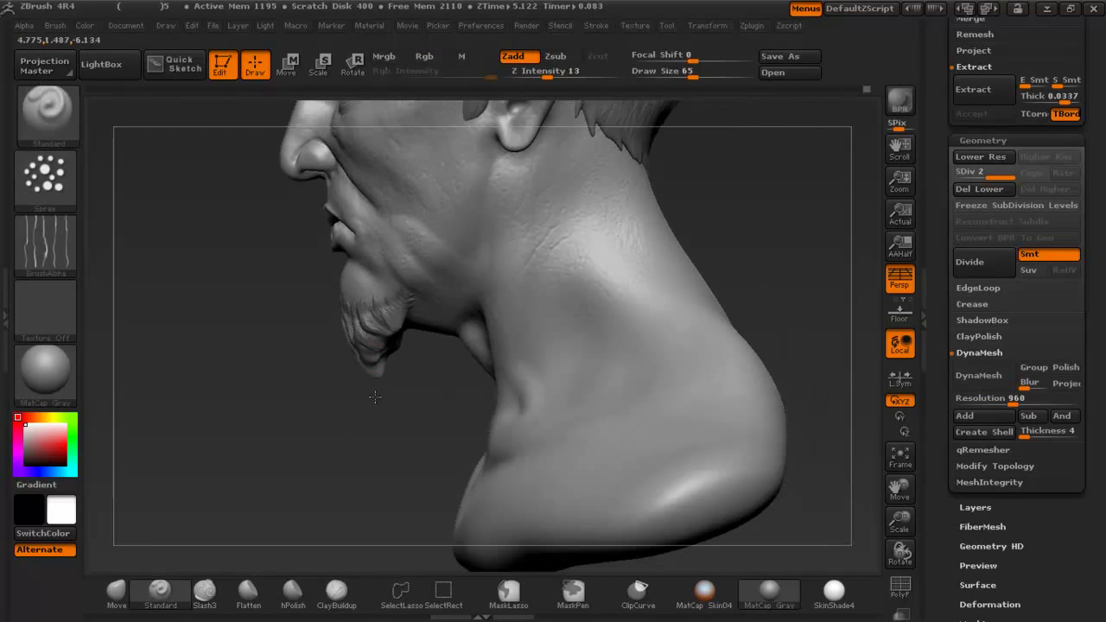
key(shift+z)
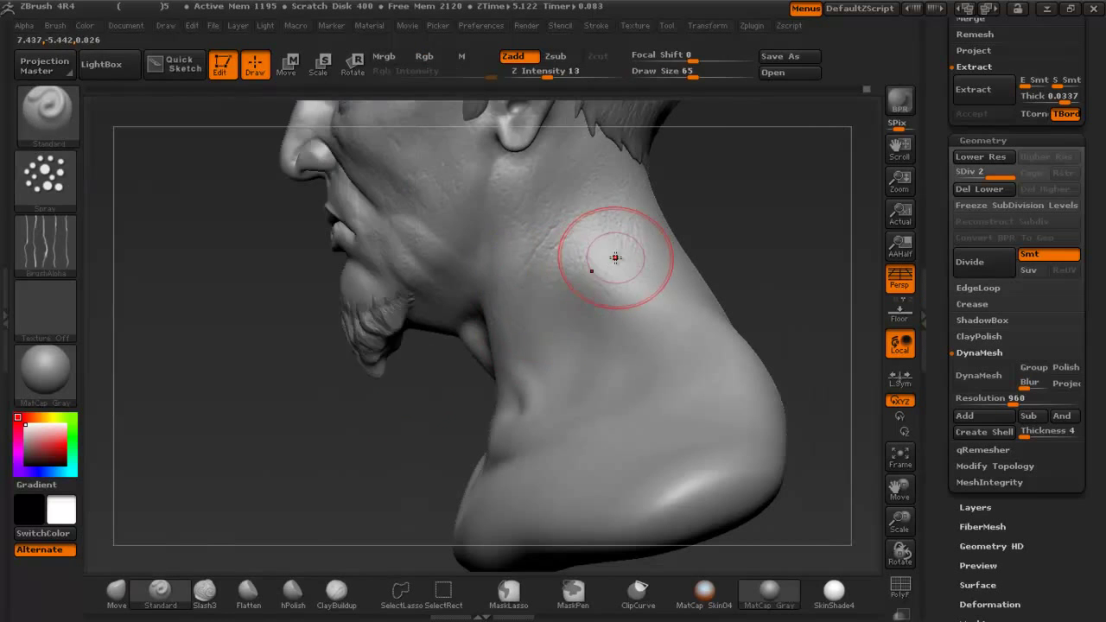
key(space)
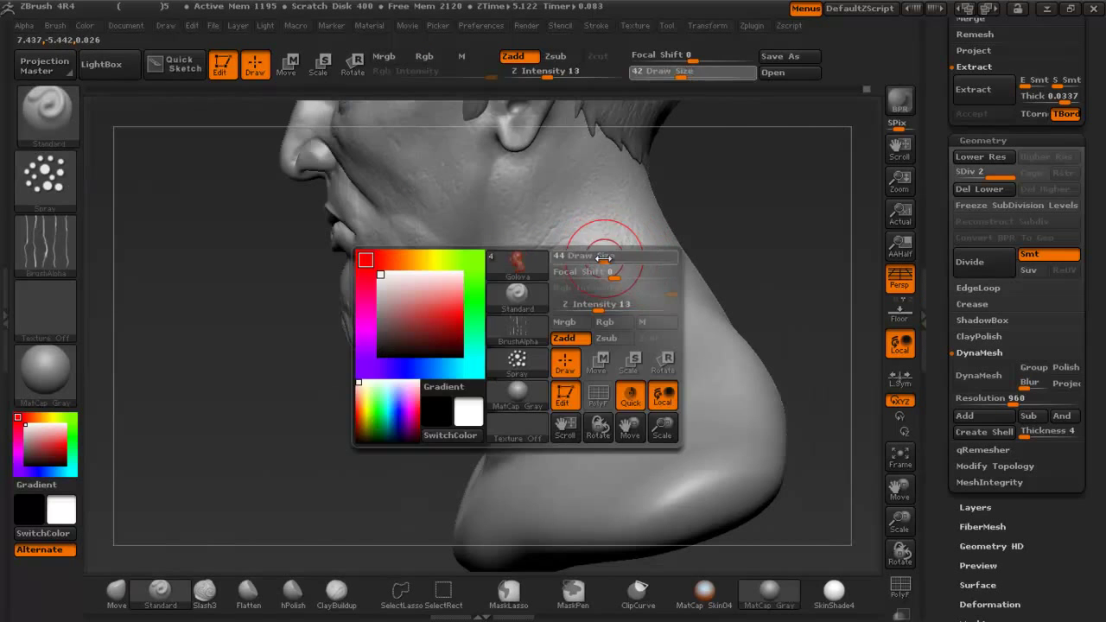
key(shift)
key(shift+d)
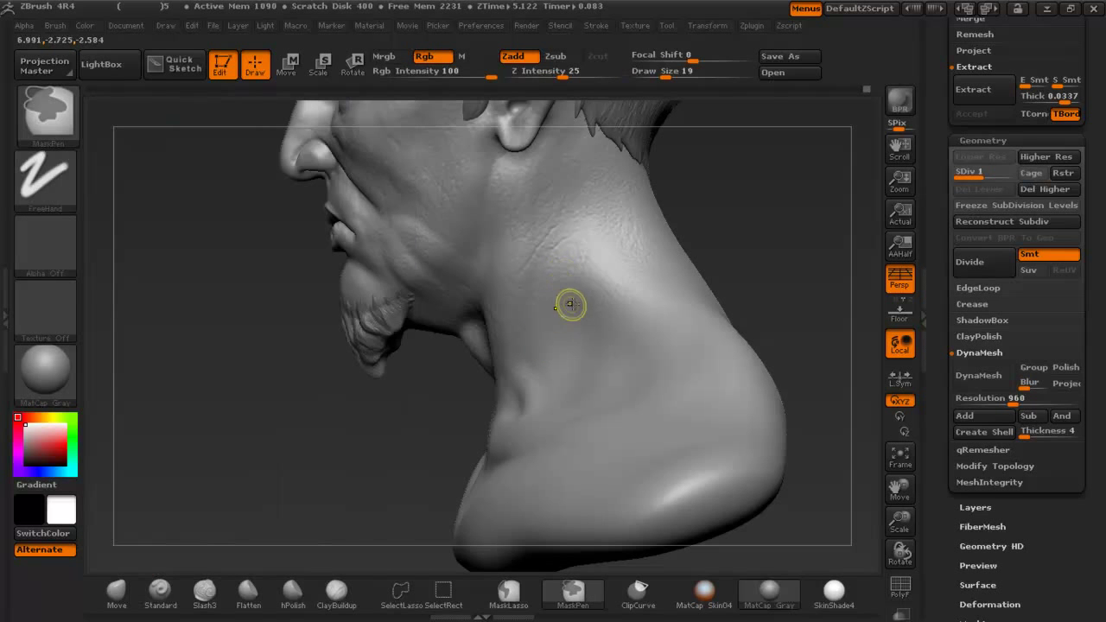
mouse_move(571, 305)
ctrl+mouse_down()
mouse_move(689, 253)
mouse_move(705, 285)
mouse_move(734, 234)
ctrl+mouse_up()
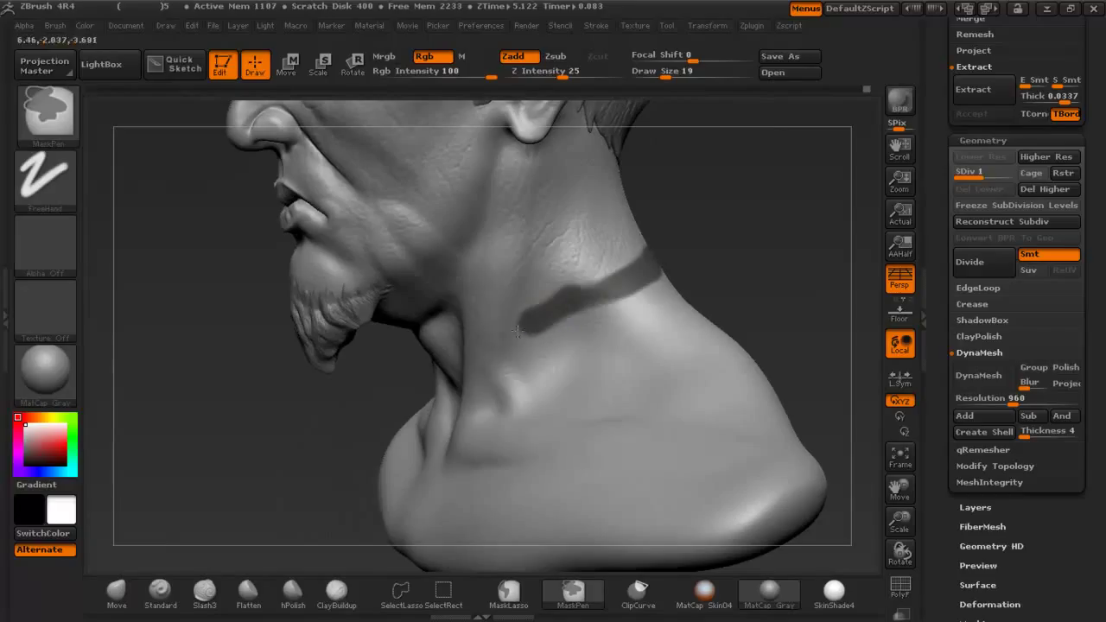
ctrl+drag(516, 331, 494, 381)
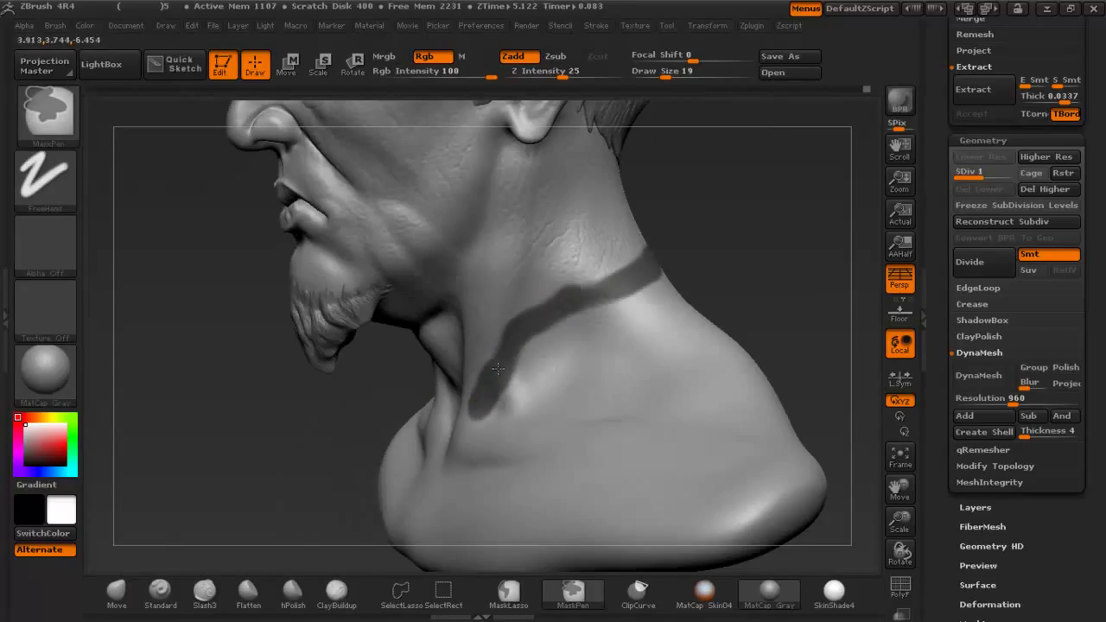
Adjust the mask band where it runs toward the nape, undoing unwanted strokes.
ctrl+drag(623, 279, 637, 271)
mouse_move(696, 242)
mouse_down()
mouse_move(637, 263)
mouse_move(663, 227)
mouse_up()
key(ctrl+z)
drag(748, 270, 670, 266)
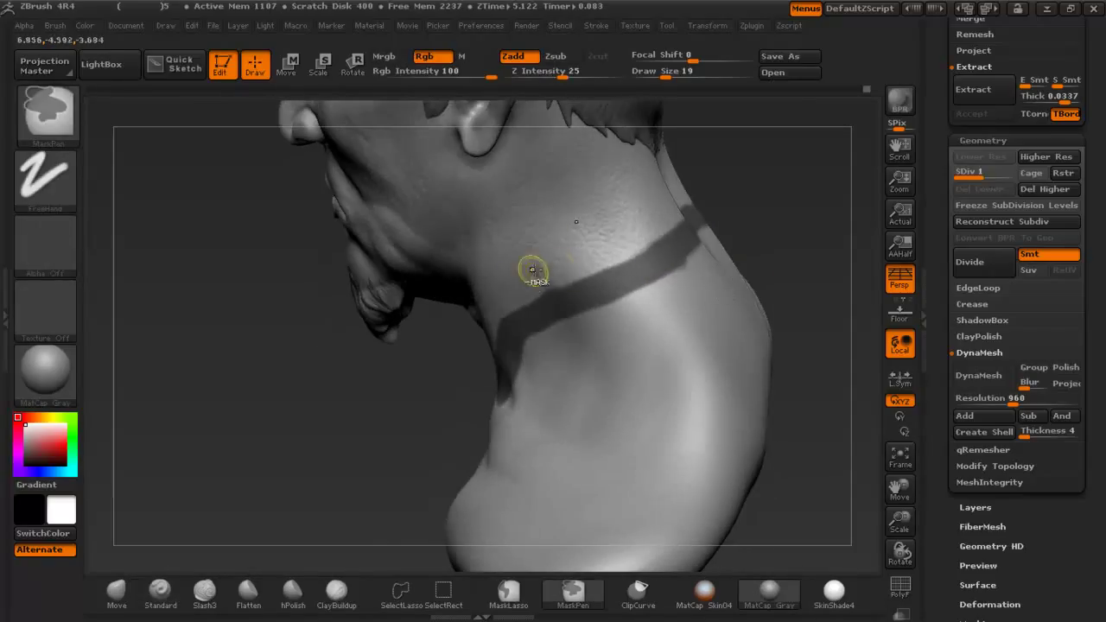
key(ctrl+z)
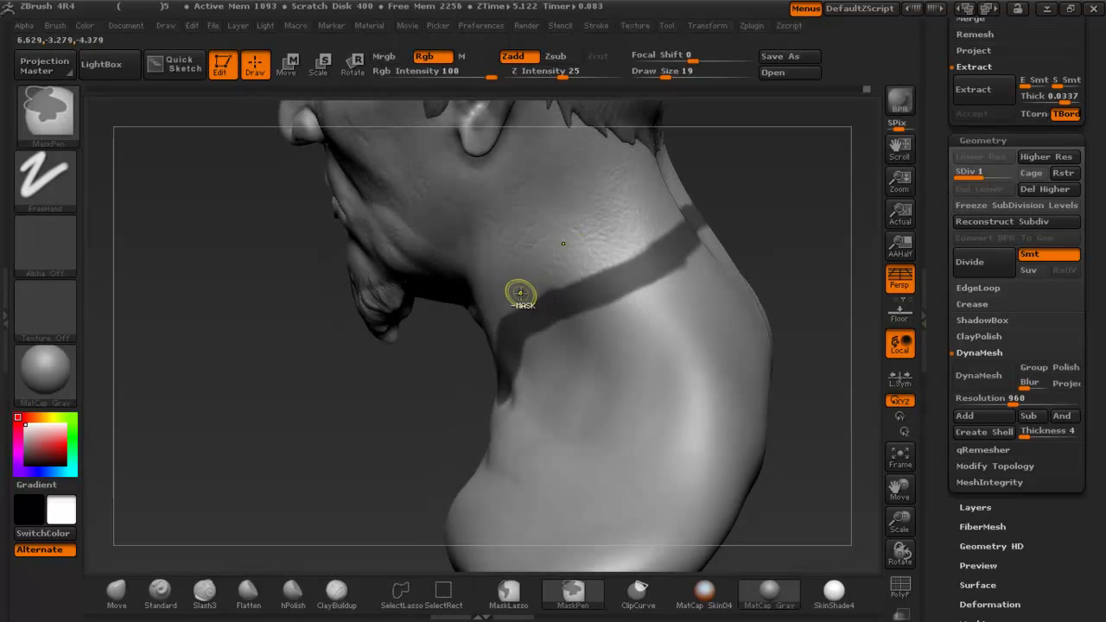
Extend the mask band across the base of the throat to close the neckline in front.
mouse_move(526, 286)
ctrl+right_down()
mouse_move(530, 313)
mouse_move(597, 300)
ctrl+right_up()
key(shift+z)
key(shift+z)
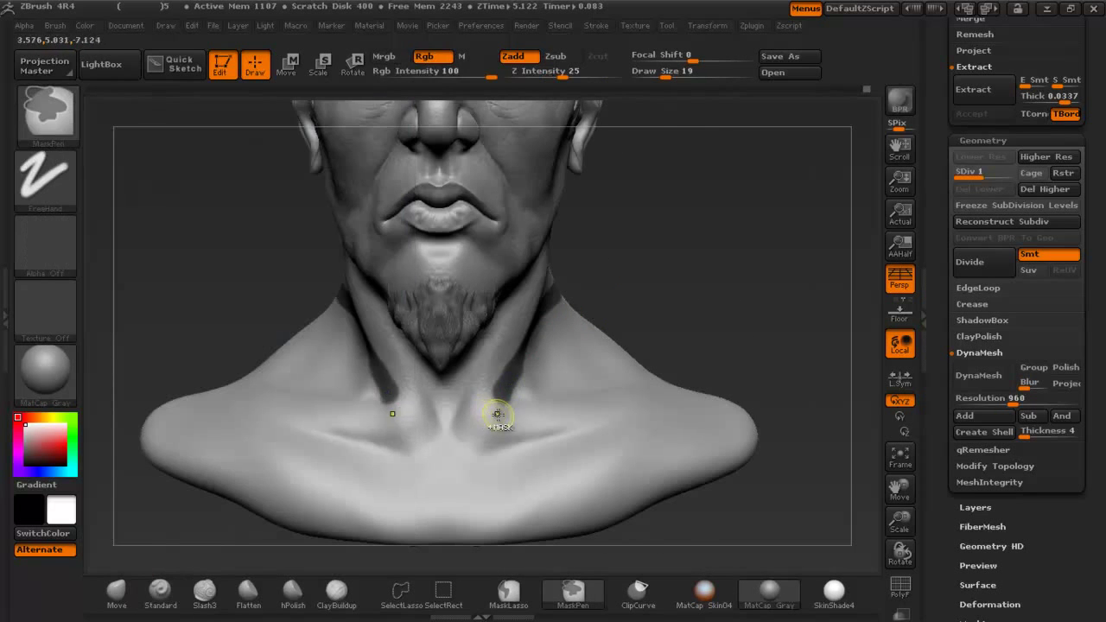
mouse_move(507, 377)
ctrl+mouse_down()
mouse_move(490, 413)
mouse_move(459, 422)
ctrl+mouse_up()
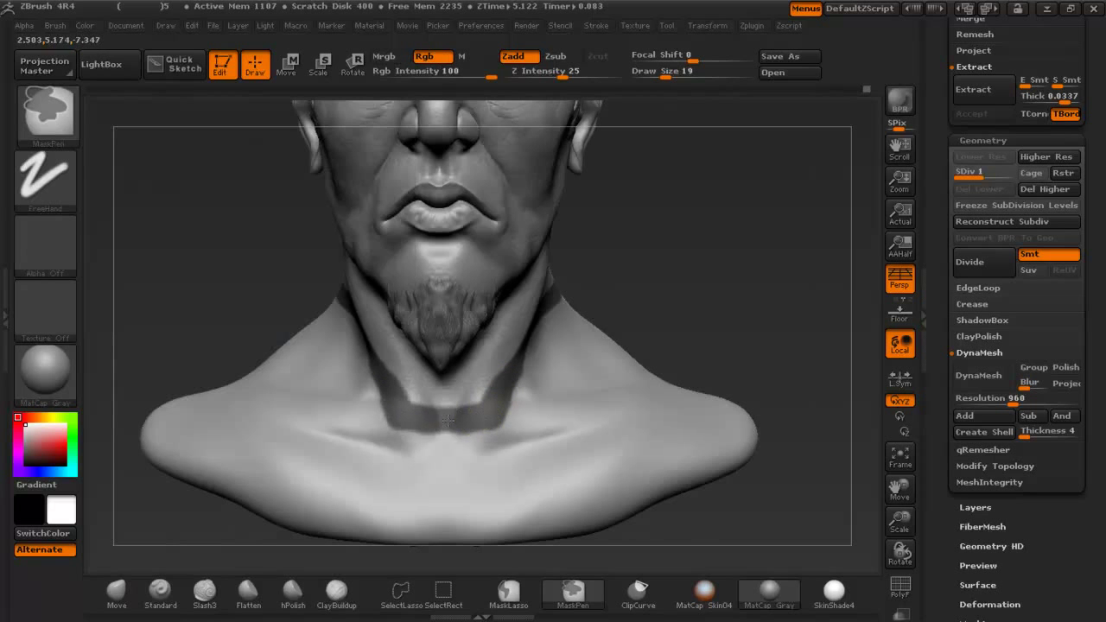
right_drag(492, 410, 415, 397)
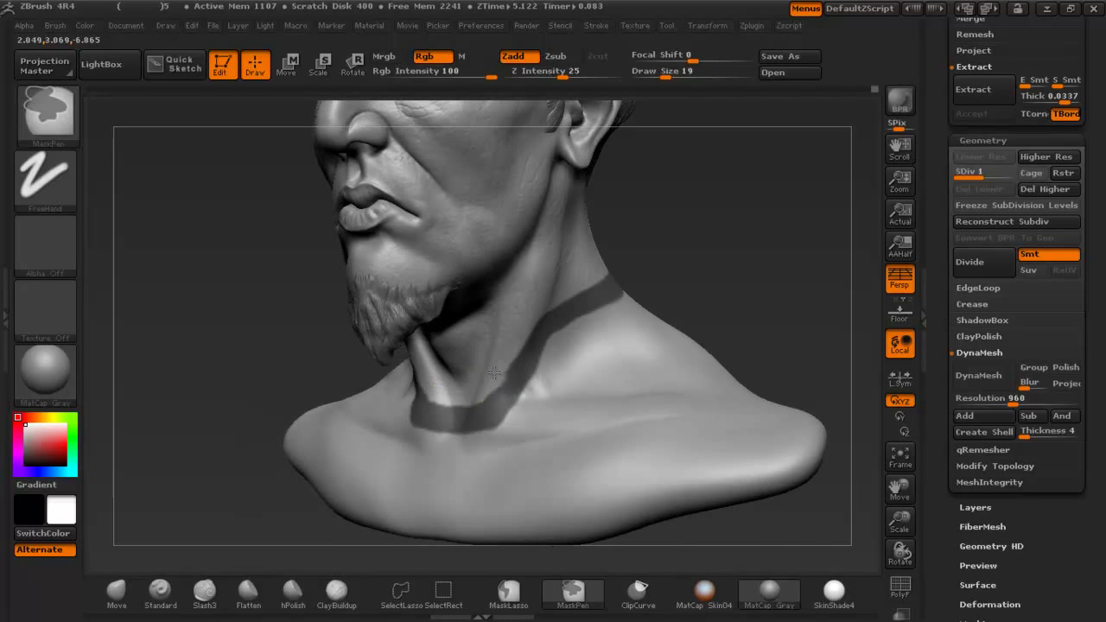
right_drag(523, 321, 530, 397)
Mask the chest and shoulders below the neckline with the MaskPen at draw size 54.
key(space)
drag(548, 395, 561, 380)
drag(547, 376, 569, 376)
ctrl+right_drag(594, 414, 590, 367)
mouse_move(508, 453)
ctrl+mouse_down()
mouse_move(493, 451)
mouse_move(566, 448)
mouse_move(684, 410)
mouse_move(549, 486)
ctrl+mouse_up()
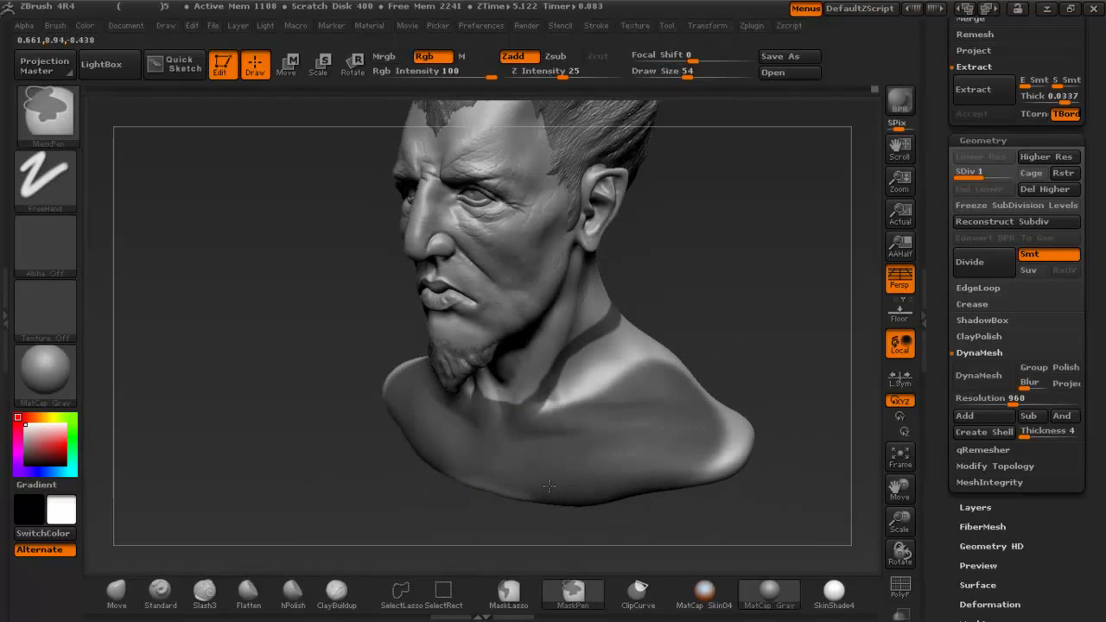
ctrl+drag(671, 458, 720, 397)
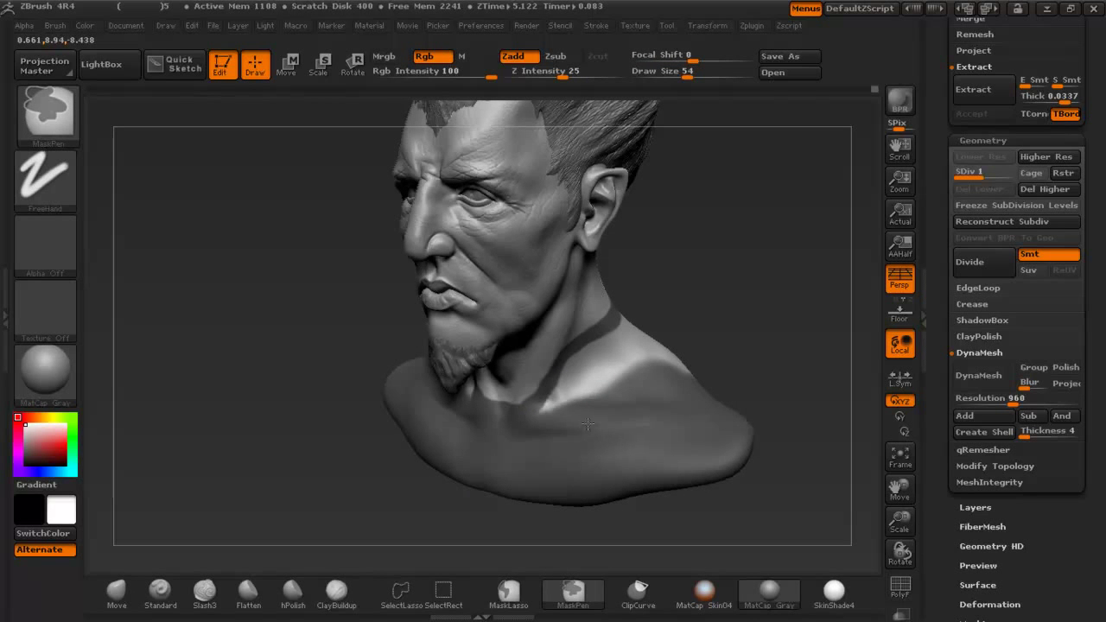
ctrl+drag(587, 423, 604, 383)
ctrl+drag(663, 361, 674, 345)
Fill the unmasked gaps beside the neckline and across the upper back.
ctrl+right_drag(678, 341, 484, 388)
ctrl+drag(457, 388, 455, 383)
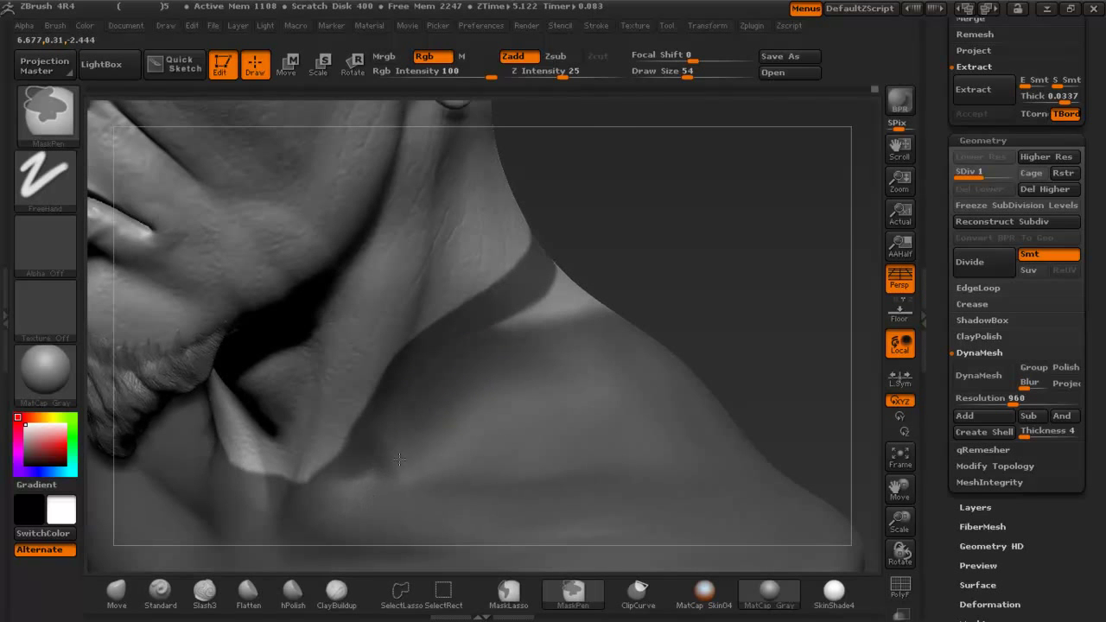
ctrl+drag(511, 336, 597, 281)
mouse_move(674, 254)
mouse_down()
mouse_move(552, 316)
mouse_move(602, 221)
mouse_move(609, 141)
mouse_up()
mouse_move(617, 191)
ctrl+mouse_down()
mouse_move(637, 315)
mouse_move(665, 347)
ctrl+mouse_up()
mouse_move(709, 435)
ctrl+right_down()
mouse_move(752, 354)
mouse_move(748, 276)
ctrl+right_up()
mouse_move(751, 250)
ctrl+mouse_down()
mouse_move(735, 476)
mouse_move(798, 317)
ctrl+mouse_up()
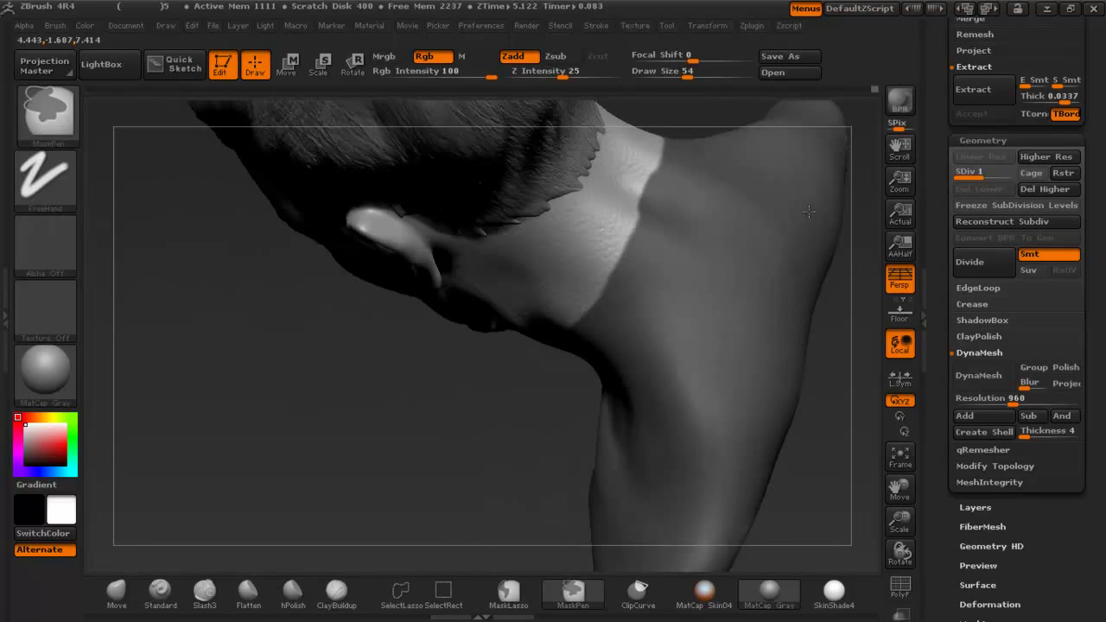
Inspect the mask around the shoulders and underside, undo a stray stroke and correct the masked area.
mouse_move(679, 395)
right_down()
mouse_move(782, 291)
mouse_move(640, 249)
right_up()
right_drag(775, 309, 686, 334)
right_drag(707, 381, 720, 156)
ctrl+right_drag(509, 313, 481, 388)
mouse_move(485, 397)
mouse_down()
mouse_move(510, 389)
mouse_move(518, 342)
mouse_up()
key(ctrl+z)
mouse_move(473, 370)
ctrl+alt+mouse_down()
mouse_move(574, 301)
mouse_move(706, 325)
ctrl+alt+mouse_up()
mouse_move(727, 252)
right_down()
mouse_move(730, 387)
mouse_move(696, 172)
right_up()
right_drag(671, 245, 664, 266)
key(shift+z)
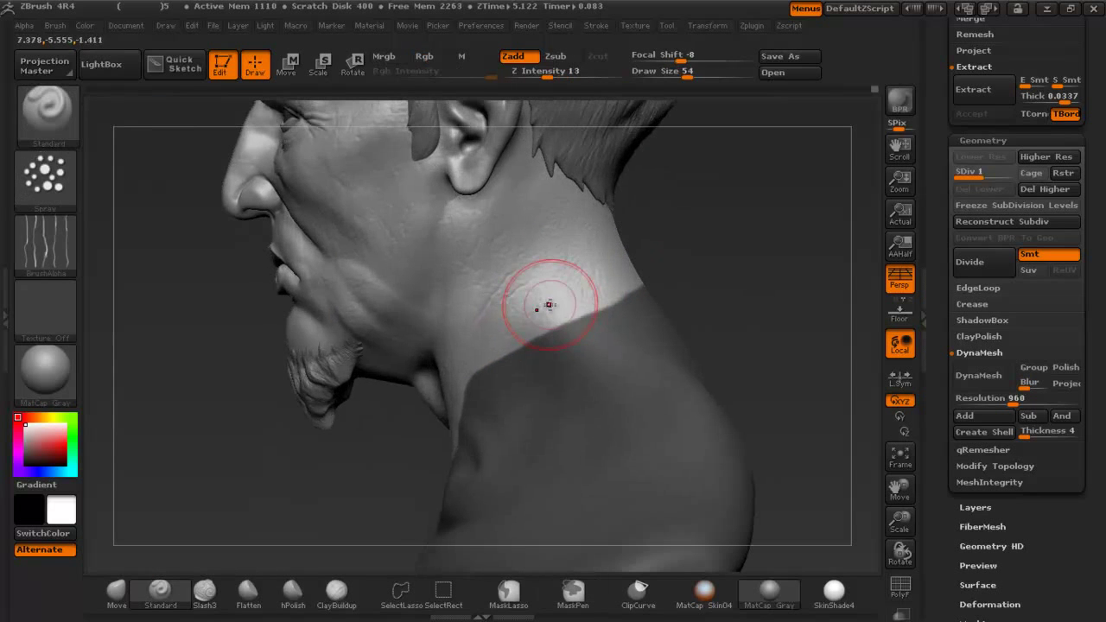
Refine the mask's upper edge along the side and back of the neck with draw size 25.
key(space)
key(ctrl)
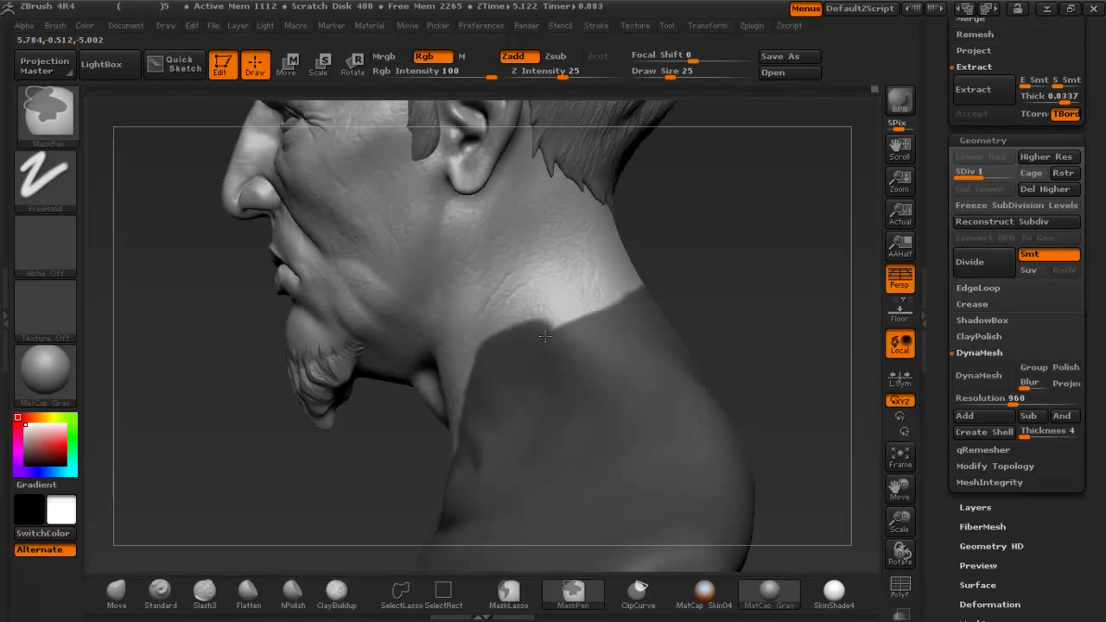
right_drag(666, 286, 625, 293)
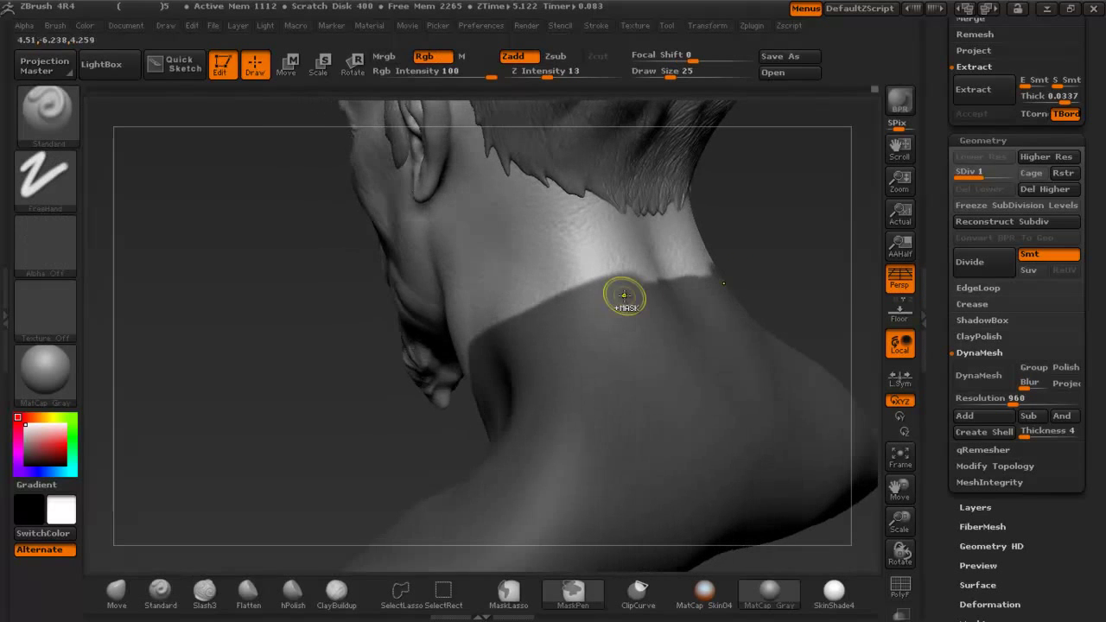
ctrl+drag(622, 294, 640, 290)
ctrl+right_drag(773, 282, 553, 285)
mouse_move(665, 290)
ctrl+right_down()
mouse_move(730, 304)
mouse_move(710, 285)
ctrl+right_up()
ctrl+right_drag(648, 241, 640, 310)
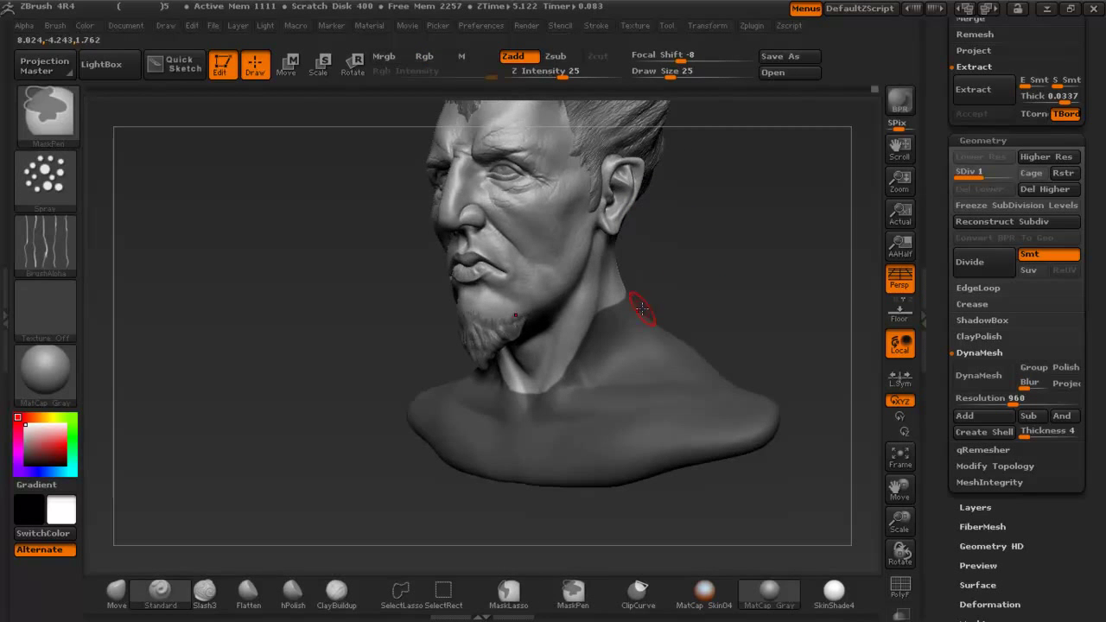
Save the masked bust over the existing project file персонаж для анона(продолжение после вылета болванка)5.ZPR.
click(782, 56)
click(584, 519)
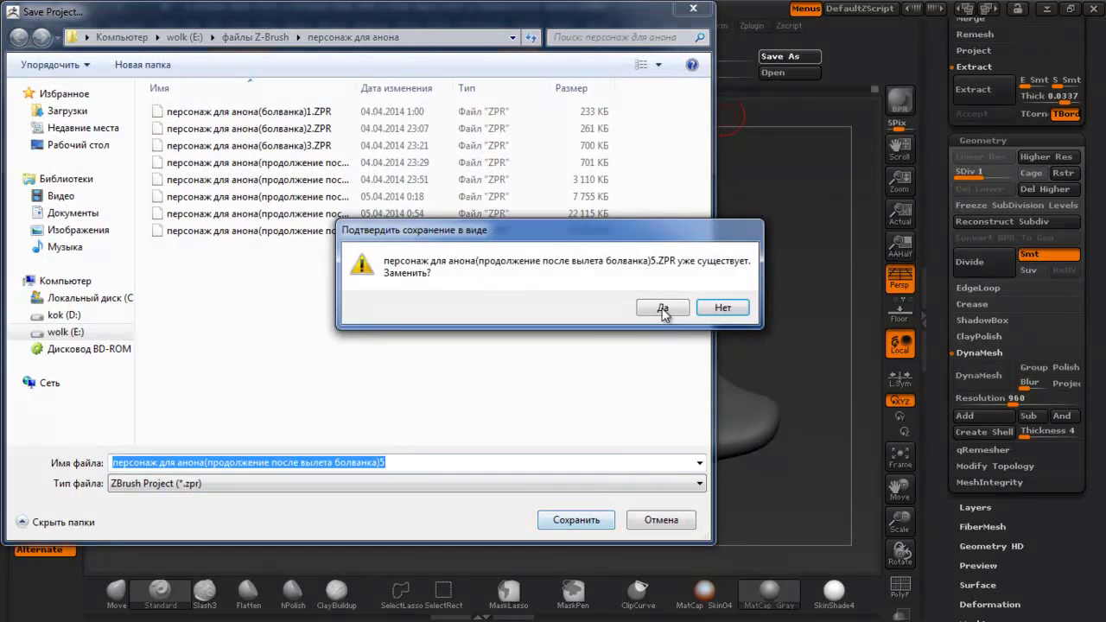
click(666, 377)
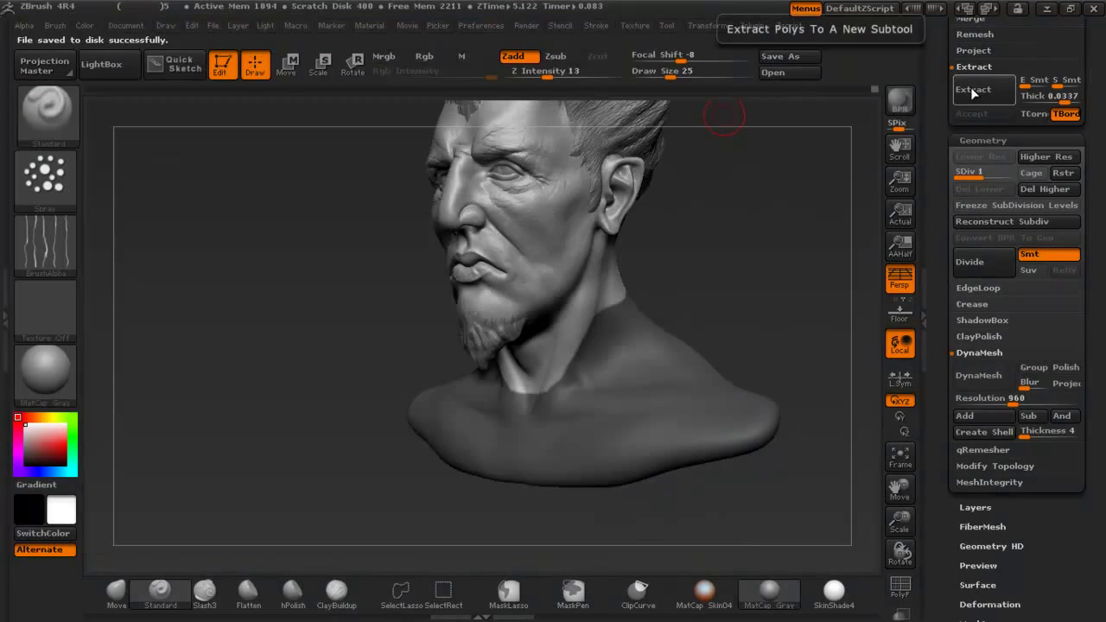
Extract the masked torso as a new subtool with thickness 0.0337, accept it and make it active.
mouse_move(799, 155)
right_down()
mouse_move(732, 195)
mouse_move(700, 247)
mouse_move(721, 262)
right_up()
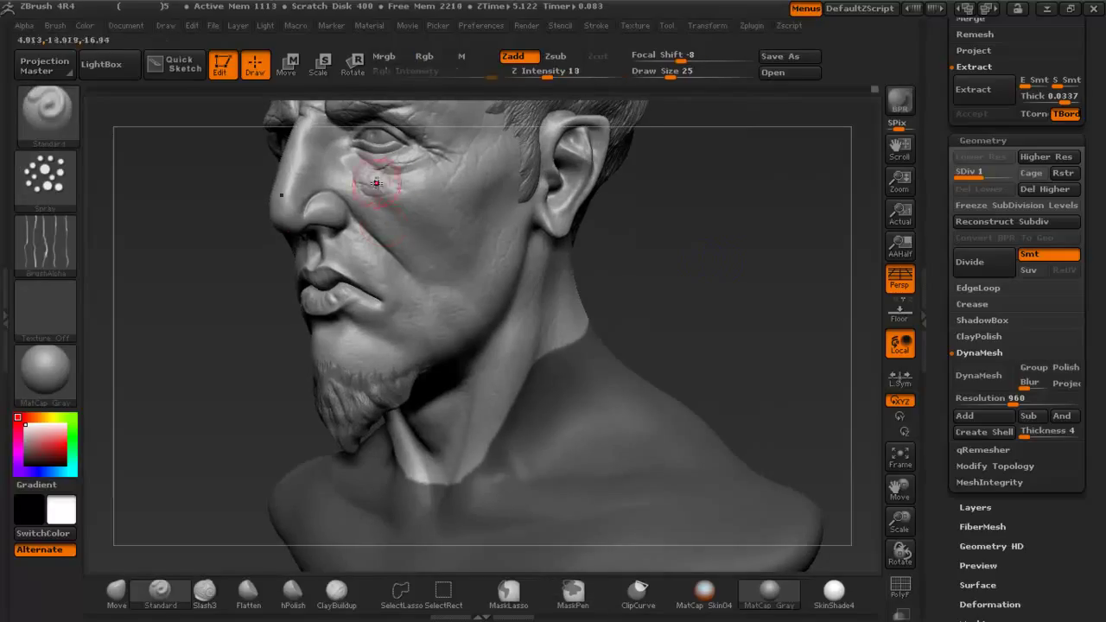
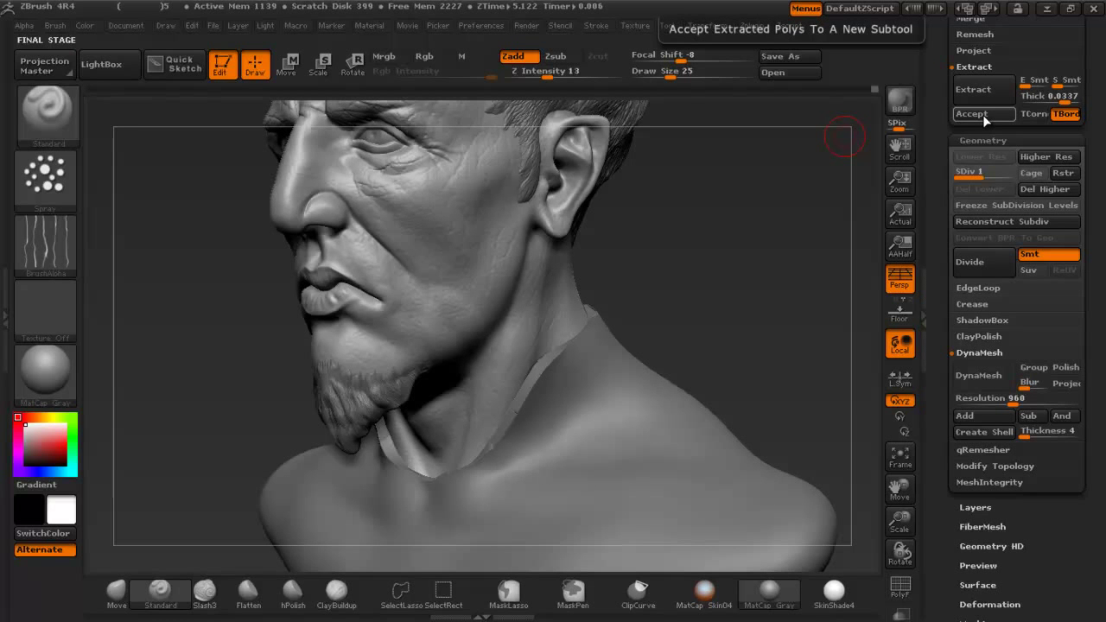
alt+drag(758, 276, 755, 175)
alt+click(672, 320)
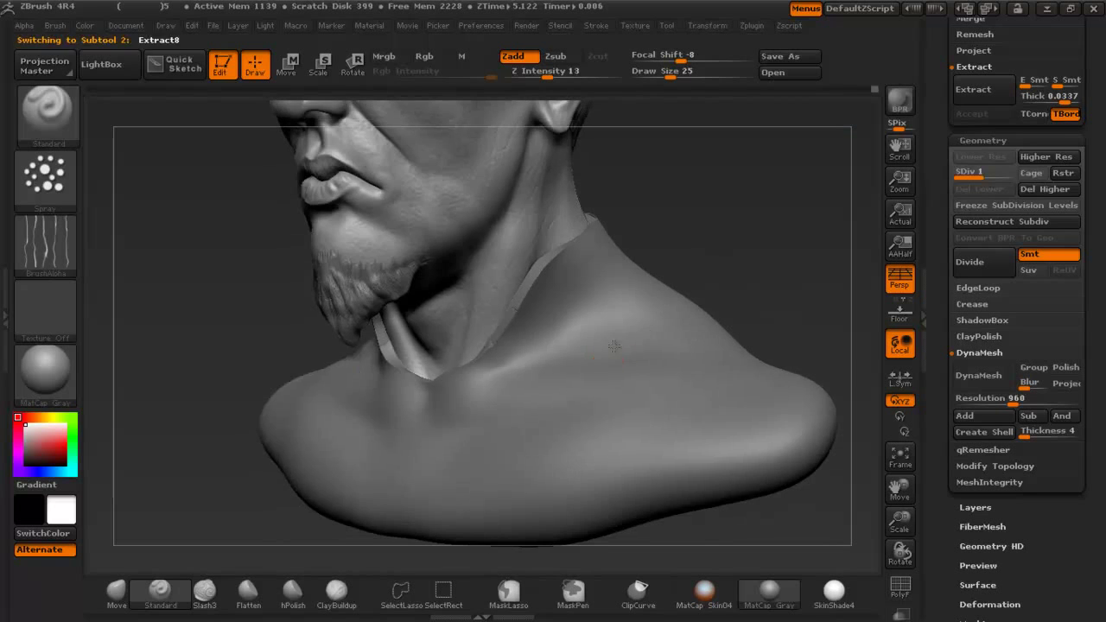
drag(695, 238, 726, 258)
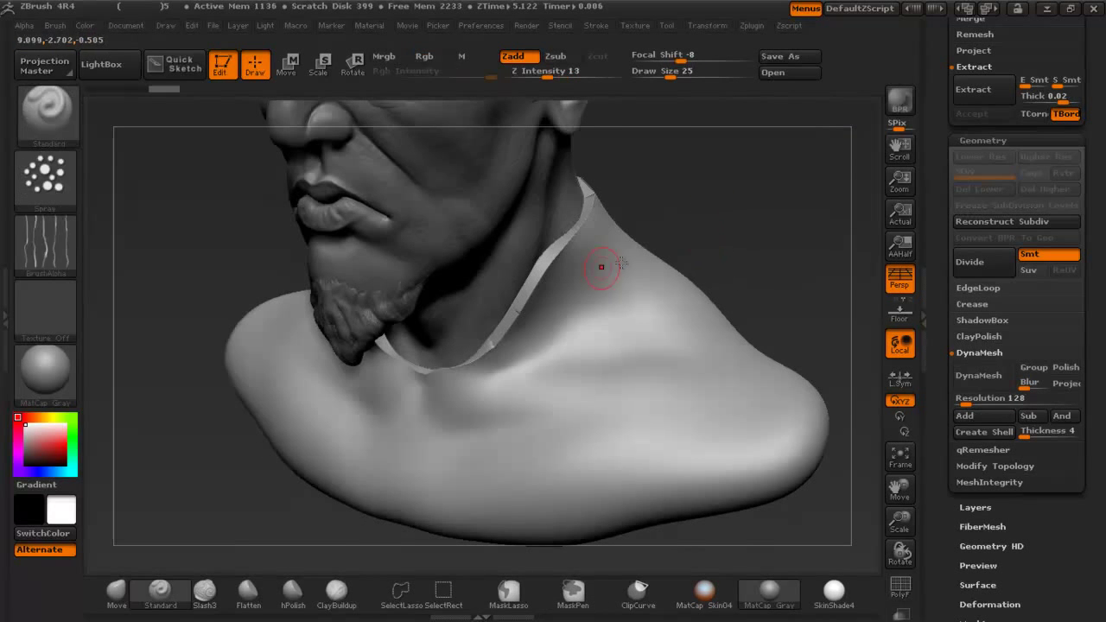
Smooth the extracted garment's neckline edge along the side and front of the neck, undoing the first stroke.
shift+drag(529, 305, 503, 332)
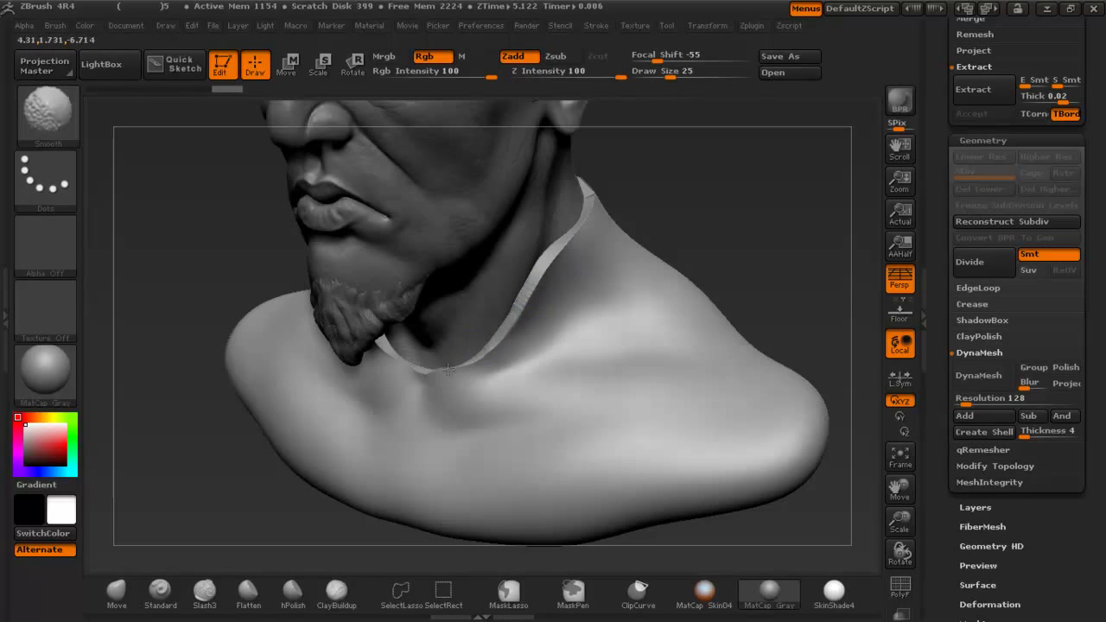
key(ctrl)
key(ctrl+z)
key(ctrl+z)
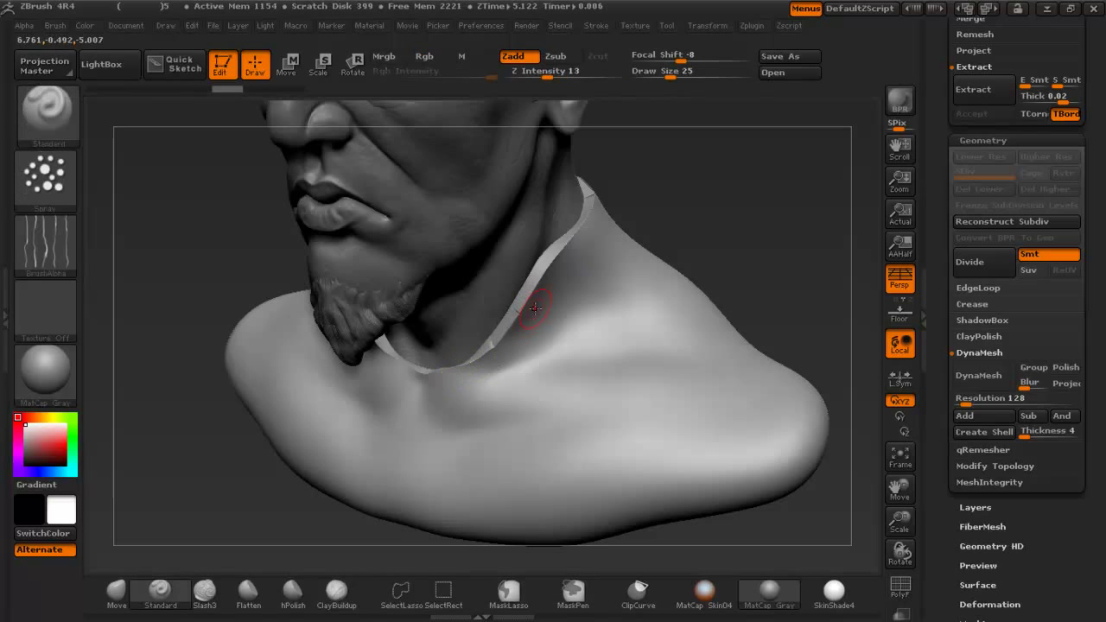
shift+drag(546, 266, 497, 348)
shift+drag(428, 373, 480, 366)
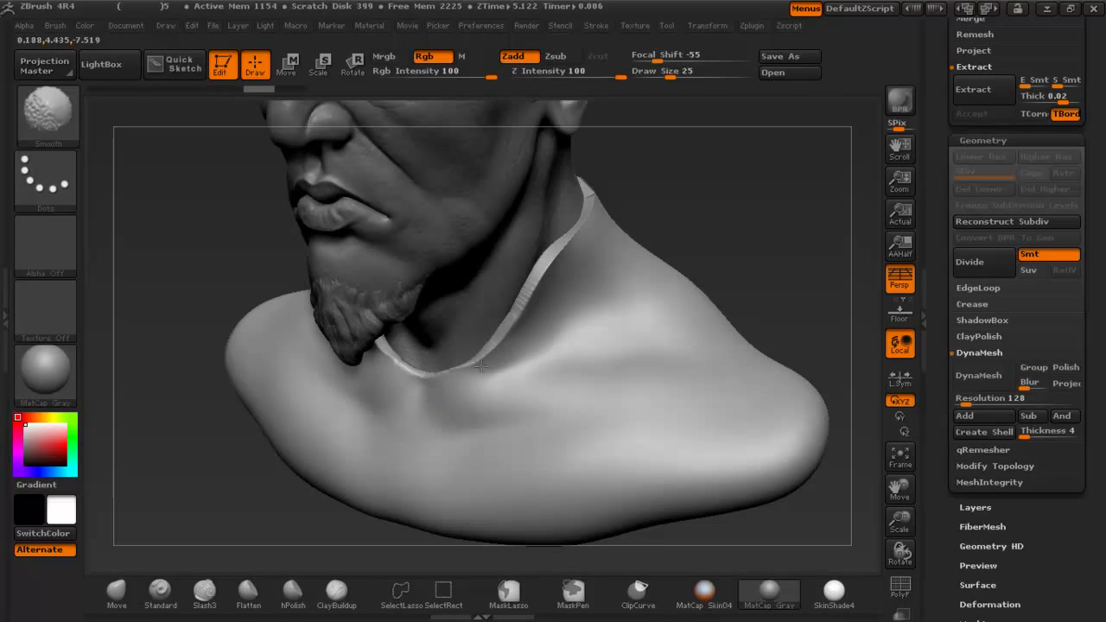
Reshape the front of the garment's neckline with the Move brush at draw size 84 and smooth its lower edge.
mouse_move(717, 187)
mouse_down()
mouse_move(605, 197)
mouse_move(621, 190)
mouse_move(611, 181)
mouse_move(587, 209)
mouse_up()
key(space)
drag(676, 216, 774, 207)
drag(574, 331, 546, 404)
key(ctrl+z)
key(ctrl+z)
click(104, 606)
mouse_move(486, 427)
shift+mouse_down()
mouse_move(496, 406)
mouse_move(474, 399)
shift+mouse_up()
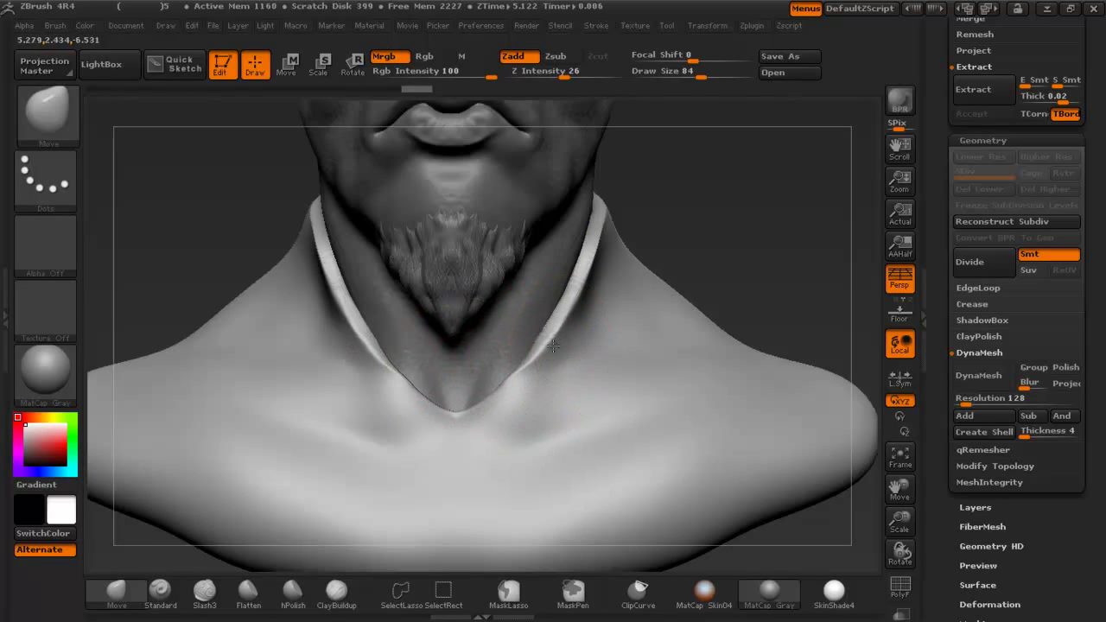
drag(546, 373, 537, 378)
Pull the side edge of the garment's collar into a cleaner line with the Move brush.
key(shift+z)
key(shift+z)
drag(760, 246, 631, 263)
drag(586, 296, 564, 288)
drag(760, 259, 590, 292)
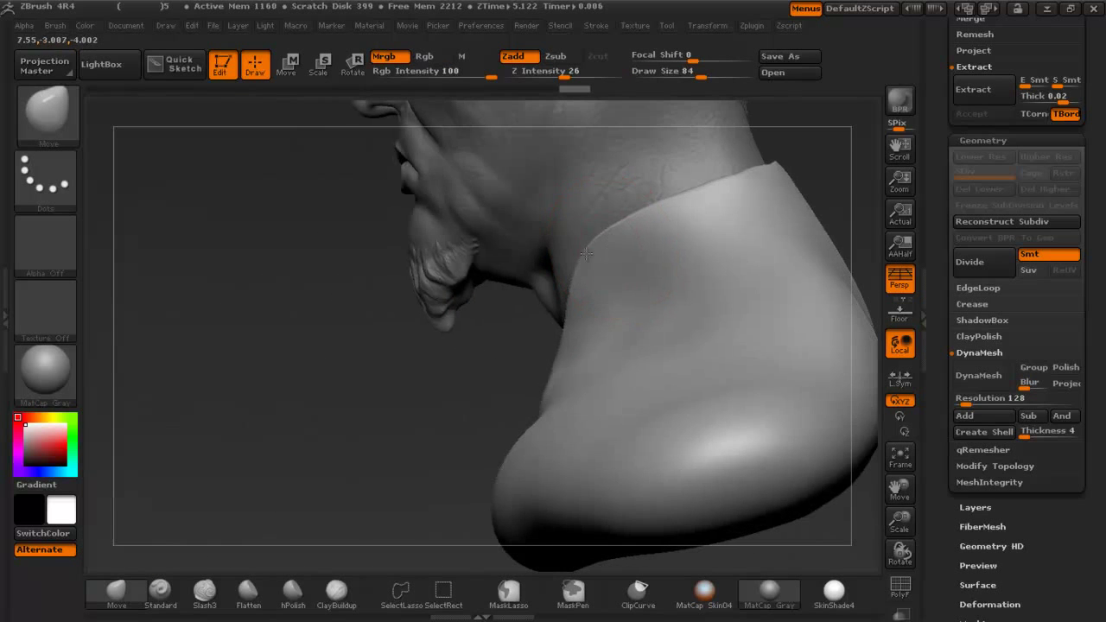
drag(653, 175, 678, 178)
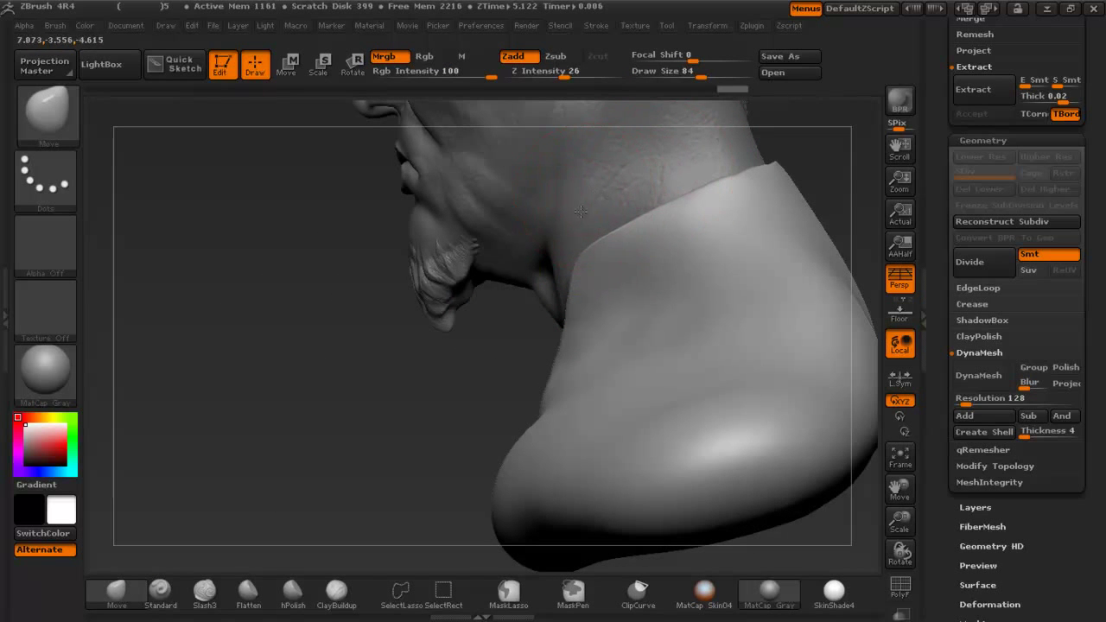
Adjust and smooth the neckline edge between the throat and the side of the neck.
ctrl+right_drag(617, 228, 563, 322)
right_drag(484, 322, 552, 320)
drag(558, 325, 591, 283)
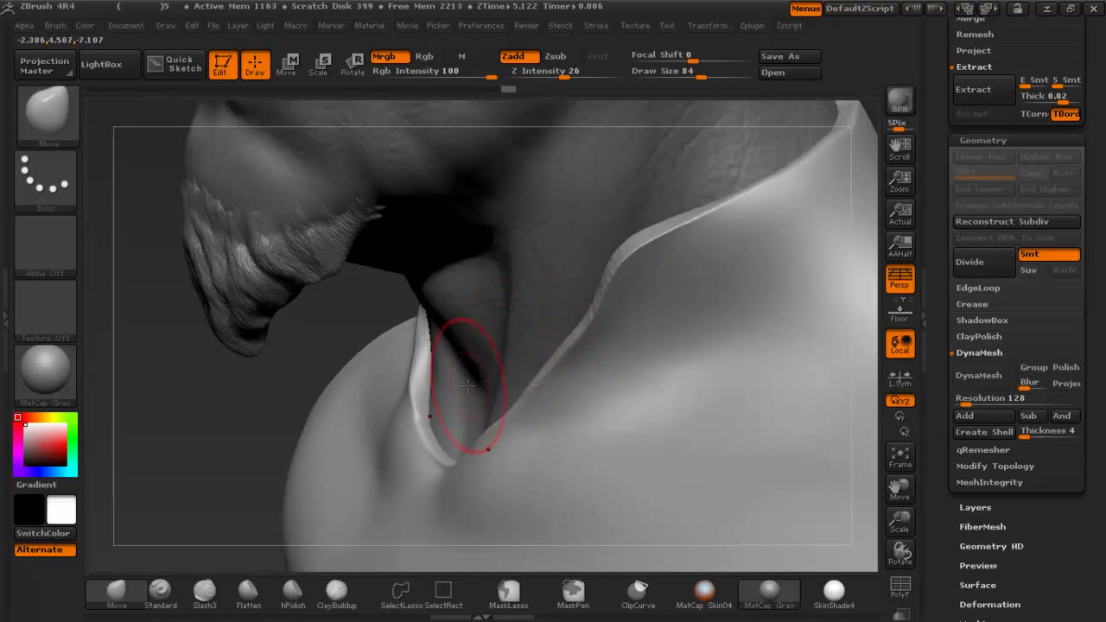
right_drag(476, 383, 602, 435)
shift+drag(602, 435, 548, 469)
right_drag(548, 469, 536, 349)
Build up a raised rim along the front of the neckline with ClayBuildup at draw size 33 and smooth it.
click(342, 596)
key(space)
drag(727, 304, 677, 304)
drag(604, 334, 488, 404)
mouse_move(402, 378)
mouse_down()
mouse_move(504, 415)
mouse_move(499, 407)
mouse_move(583, 361)
mouse_move(622, 356)
mouse_move(511, 413)
mouse_up()
mouse_move(393, 372)
mouse_down()
mouse_move(458, 413)
mouse_move(497, 417)
mouse_move(587, 384)
mouse_move(644, 347)
mouse_up()
shift+drag(547, 407, 572, 397)
Extend the raised ClayBuildup rim up the side of the neckline and smooth its join with the front.
right_drag(587, 395, 666, 259)
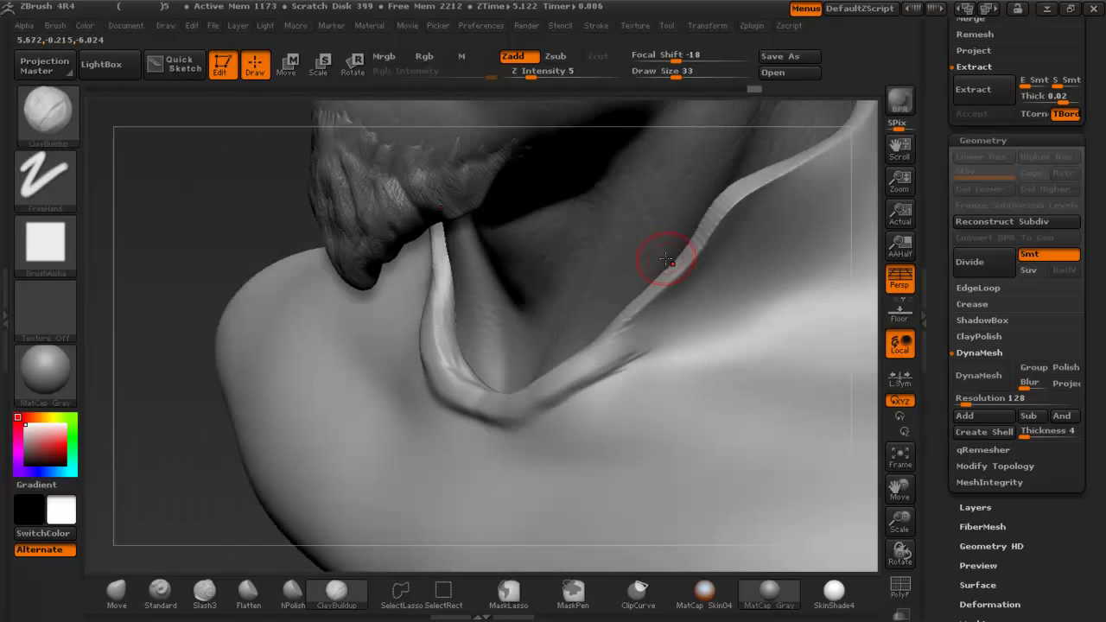
mouse_move(729, 213)
mouse_down()
mouse_move(661, 307)
mouse_move(710, 264)
mouse_move(648, 320)
mouse_up()
drag(743, 234, 637, 333)
drag(755, 202, 694, 276)
mouse_move(765, 211)
mouse_down()
mouse_move(672, 316)
mouse_move(616, 351)
mouse_move(719, 260)
mouse_up()
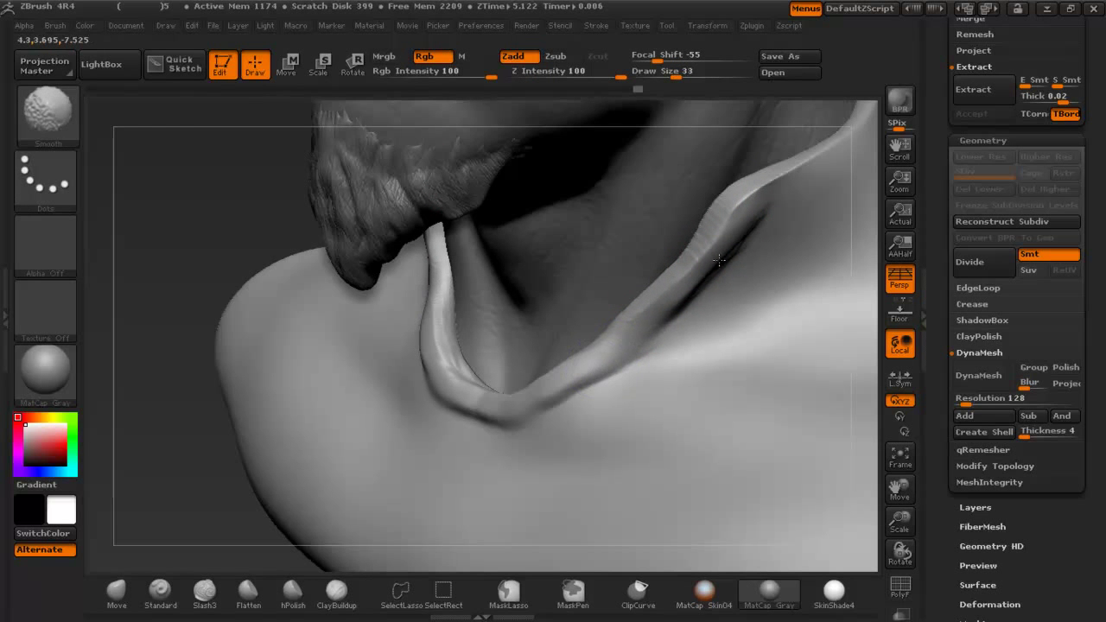
shift+drag(606, 343, 590, 354)
Continue the raised rim around the side and back of the collar at draw size 22, smoothing the strokes.
ctrl+right_drag(534, 410, 665, 298)
mouse_move(764, 300)
right_down()
mouse_move(668, 303)
mouse_move(492, 396)
mouse_move(546, 372)
right_up()
key(space)
drag(550, 366, 542, 365)
drag(492, 395, 582, 348)
drag(523, 380, 630, 333)
right_drag(709, 320, 618, 330)
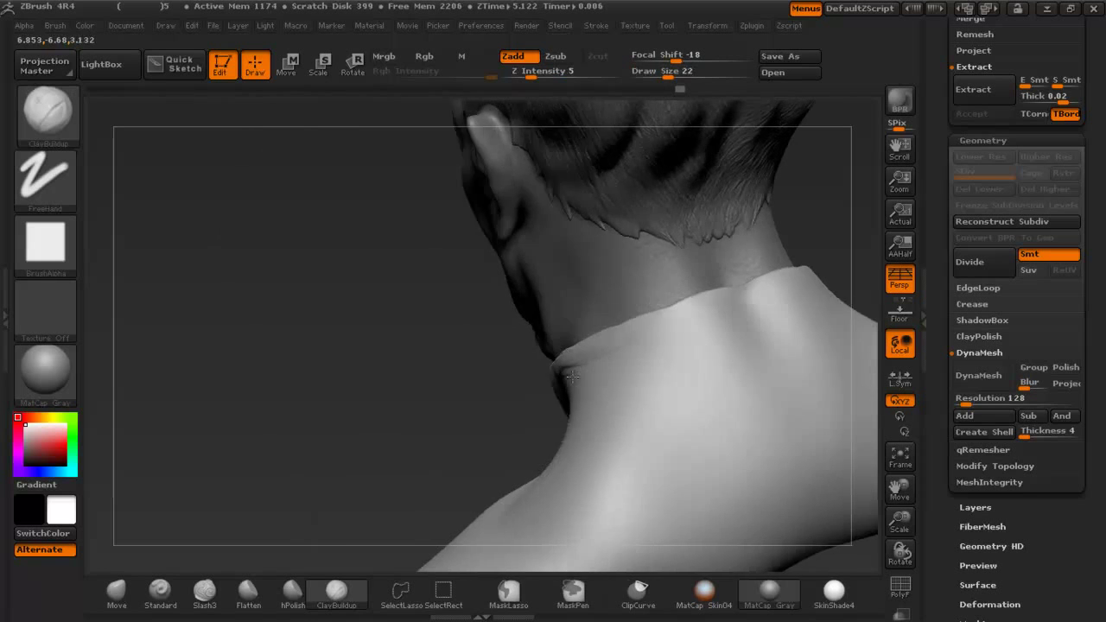
drag(573, 345, 781, 284)
drag(732, 298, 793, 280)
shift+drag(629, 338, 752, 302)
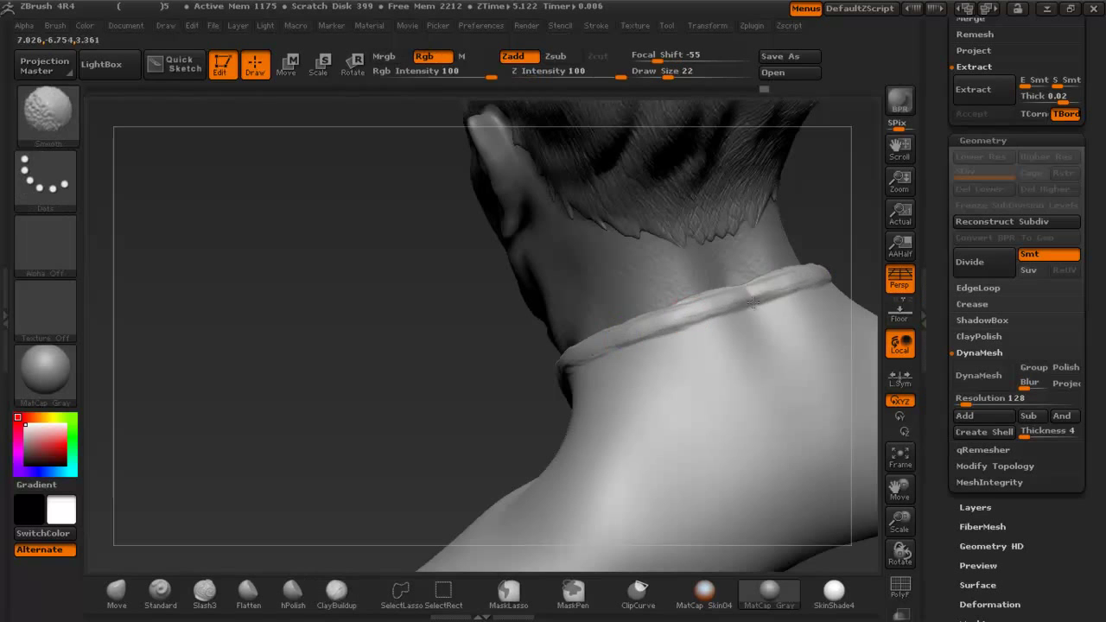
drag(475, 356, 552, 368)
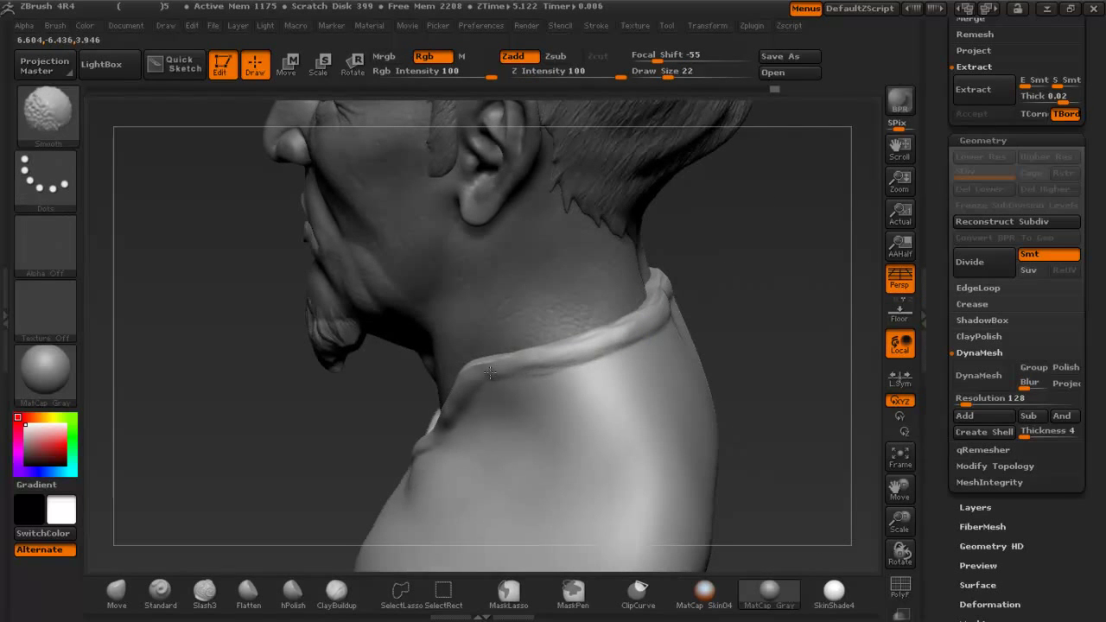
Check the rimmed collar from several sides and adjust the neckline with the Move brush.
ctrl+right_drag(550, 427, 445, 318)
mouse_move(420, 387)
right_down()
mouse_move(477, 396)
mouse_move(553, 385)
right_up()
mouse_move(698, 355)
alt+right_down()
mouse_move(714, 247)
mouse_move(711, 264)
alt+right_up()
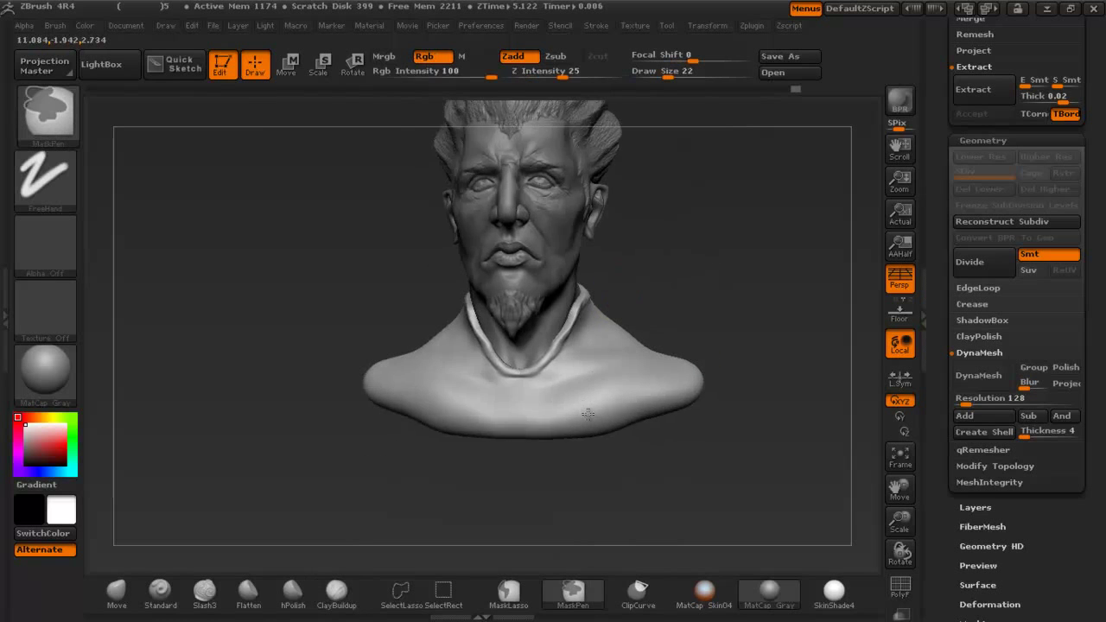
ctrl+right_drag(588, 414, 563, 484)
click(121, 597)
key(space)
drag(496, 317, 516, 318)
drag(523, 341, 519, 348)
right_drag(648, 317, 532, 304)
key(shift+z)
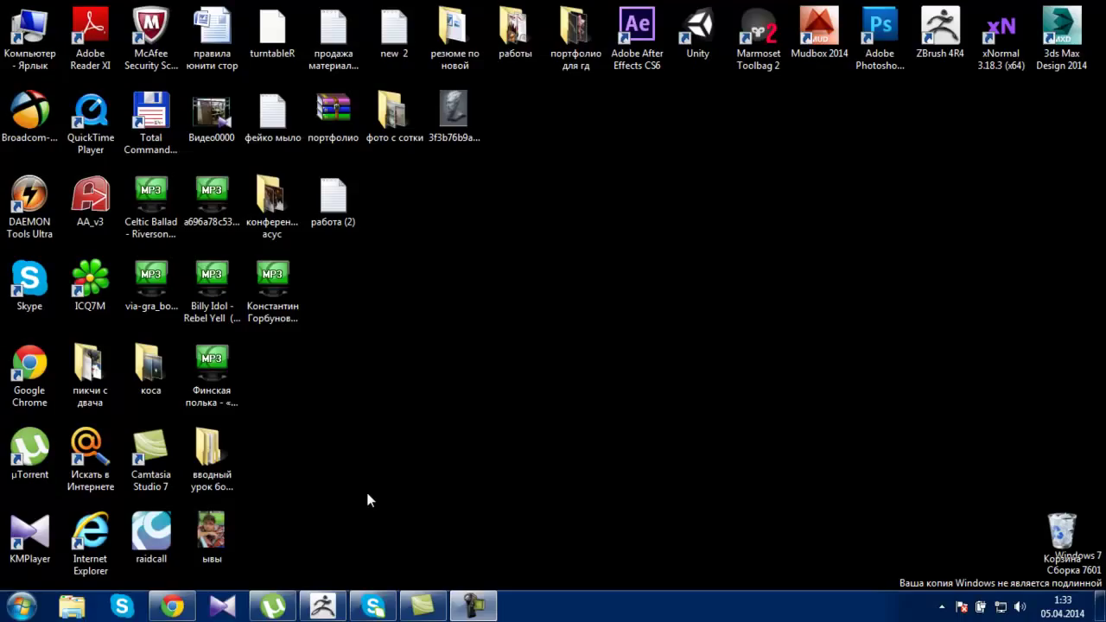
Switch back to ZBrush and reshape the lower front edge of the neckline with the Move brush at draw size 41.
click(323, 606)
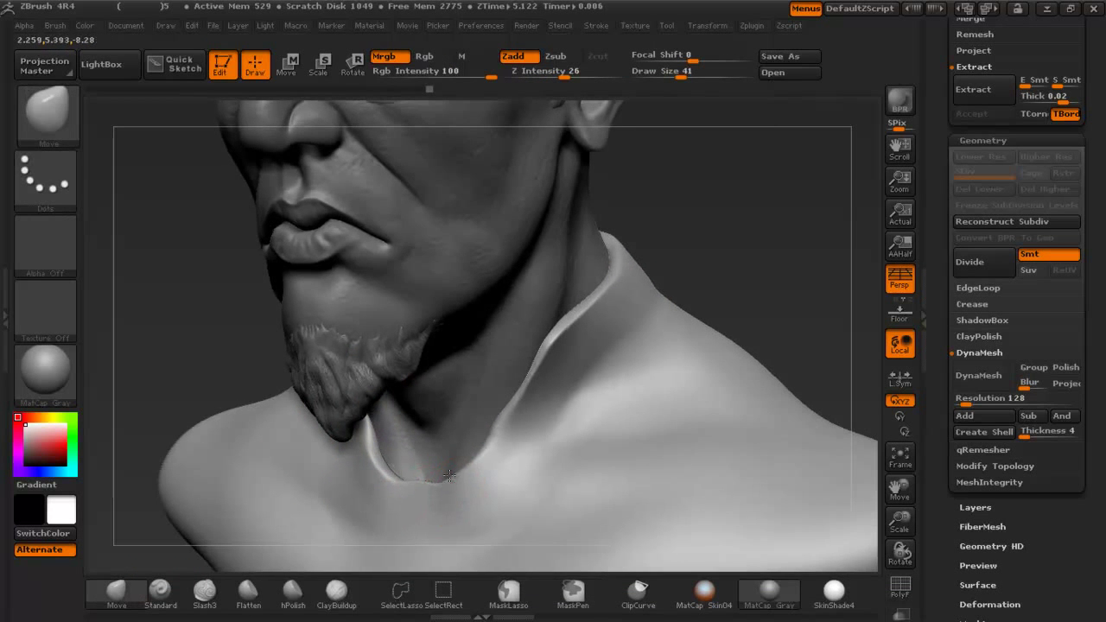
drag(453, 481, 453, 466)
mouse_move(468, 459)
alt+right_down()
mouse_move(455, 381)
mouse_move(473, 388)
alt+right_up()
drag(469, 389, 457, 384)
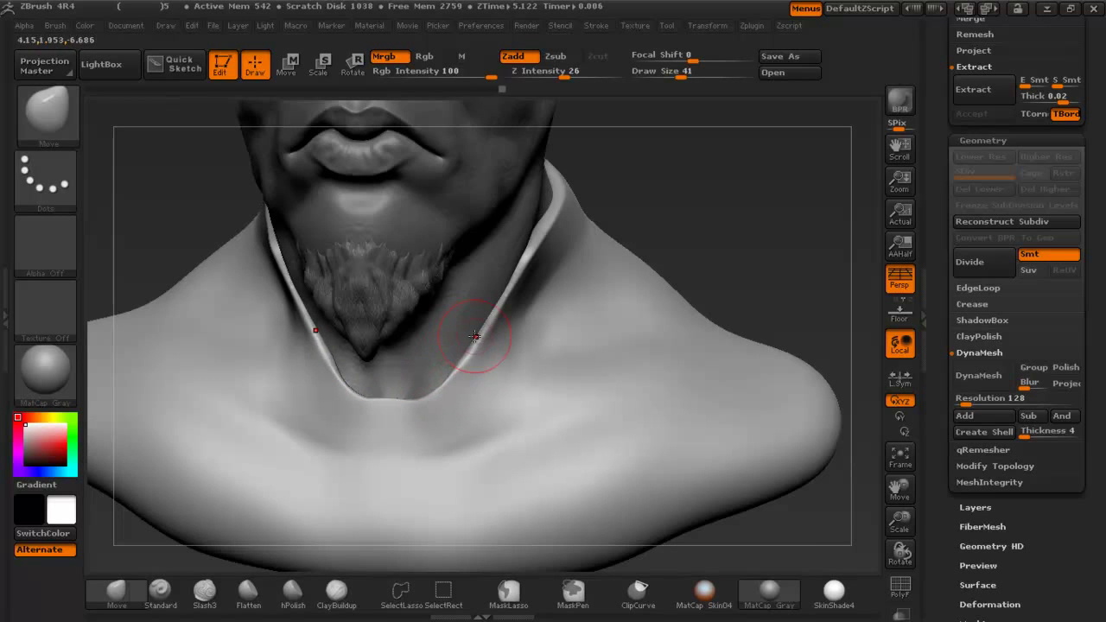
right_drag(516, 332, 507, 298)
right_drag(455, 322, 367, 307)
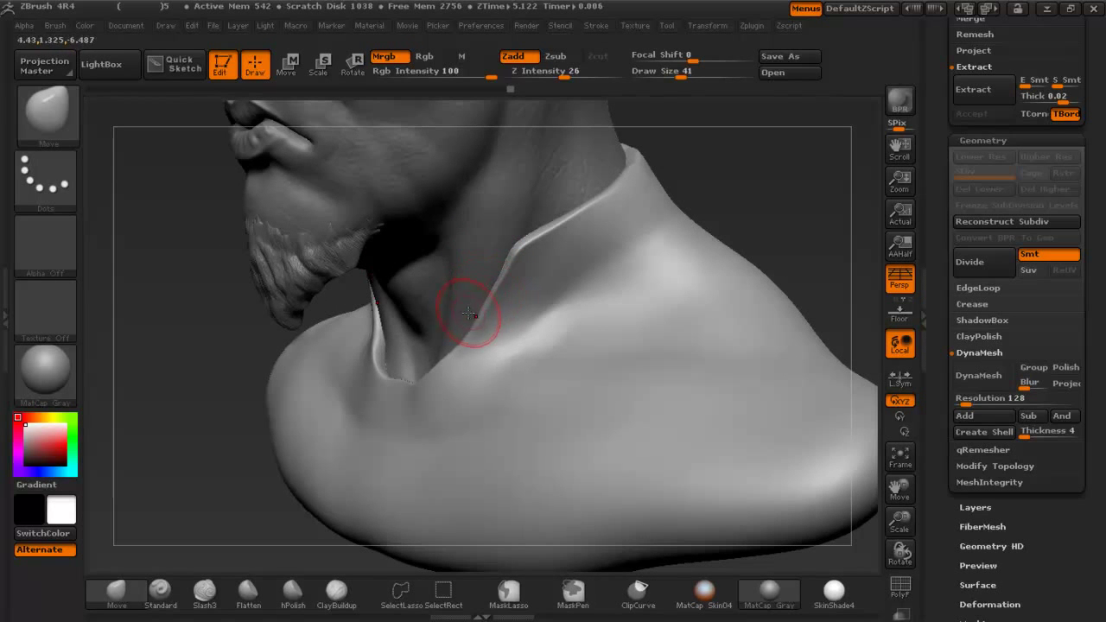
drag(472, 355, 459, 337)
right_drag(461, 345, 477, 318)
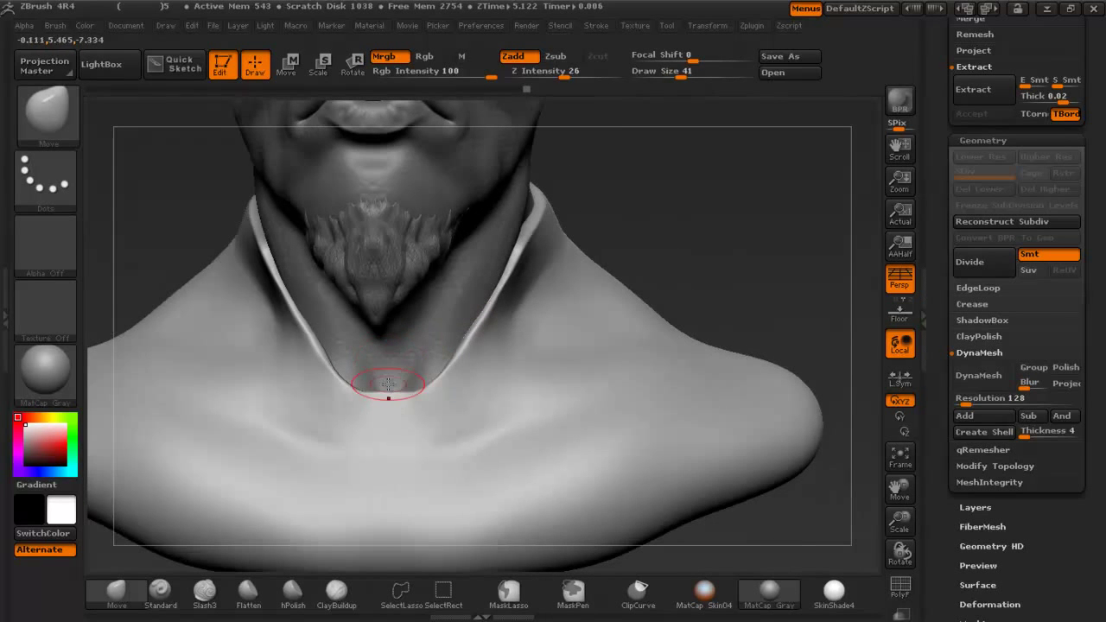
right_drag(470, 360, 460, 328)
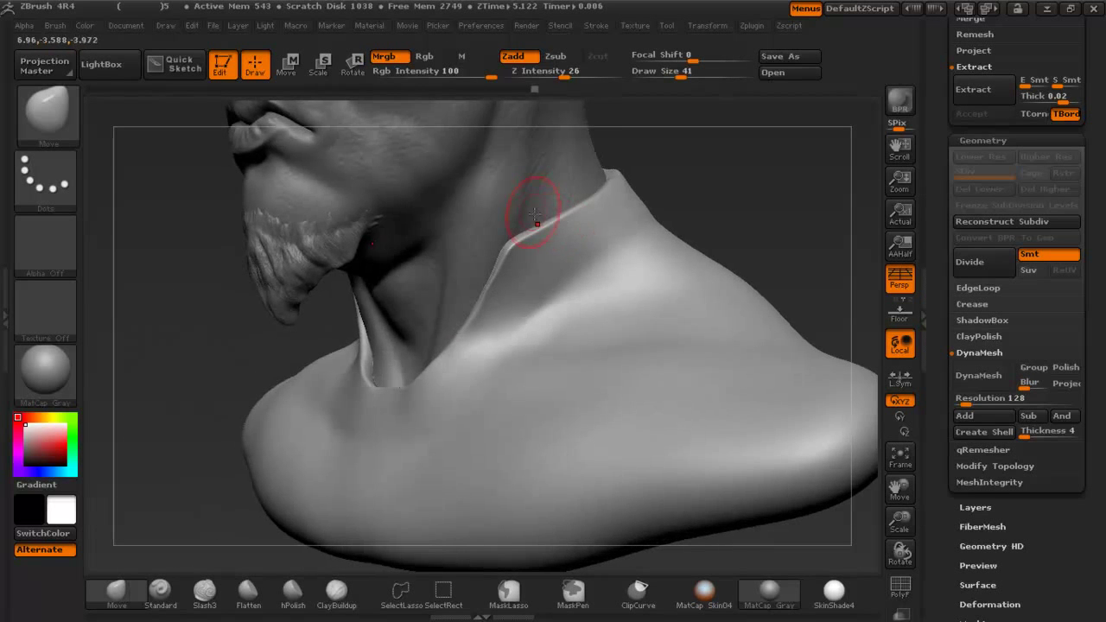
Smooth the garment surface below the back collar edge and even it out with the Flatten brush.
right_drag(564, 244, 515, 237)
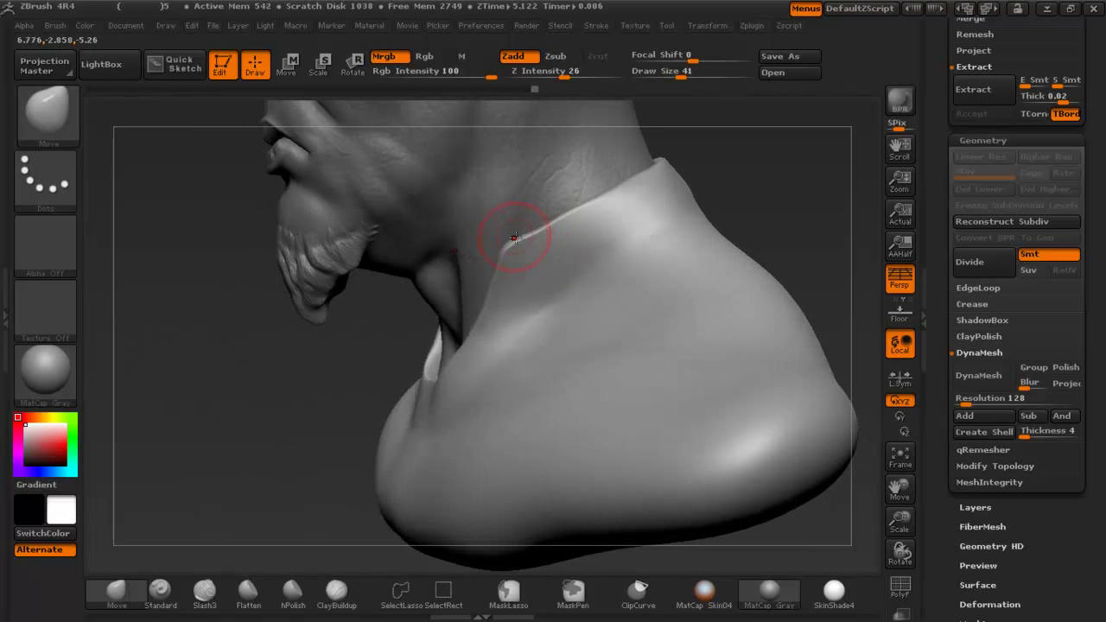
alt+right_drag(674, 153, 558, 259)
right_drag(627, 302, 560, 283)
mouse_move(633, 210)
shift+mouse_down()
mouse_move(578, 241)
mouse_move(538, 294)
mouse_move(670, 206)
mouse_move(546, 304)
shift+mouse_up()
click(248, 592)
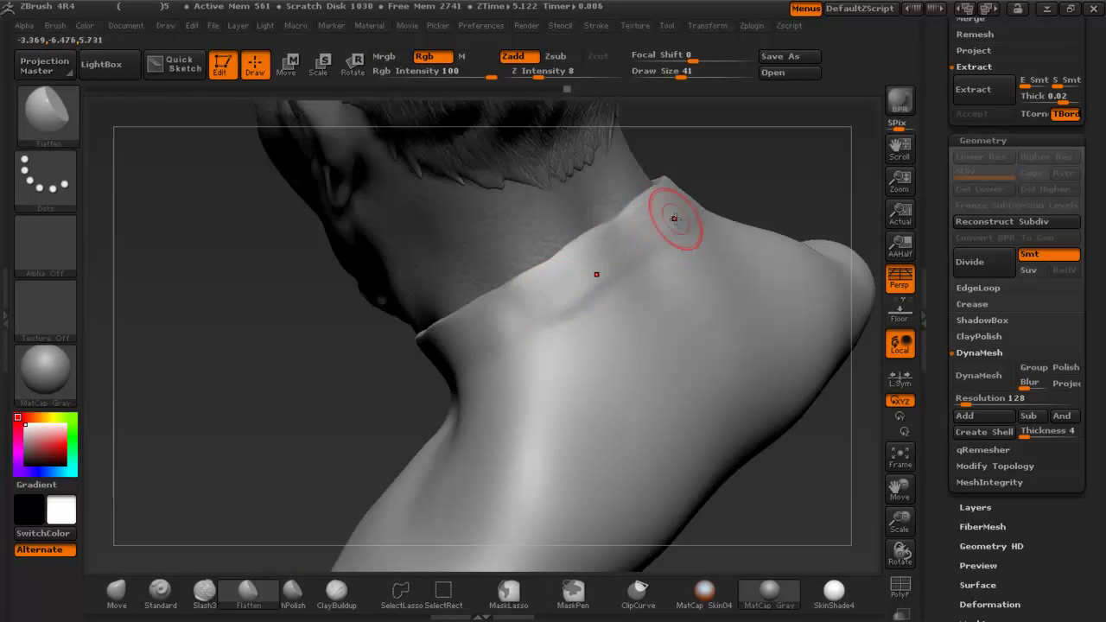
drag(649, 231, 515, 318)
shift+drag(646, 256, 551, 306)
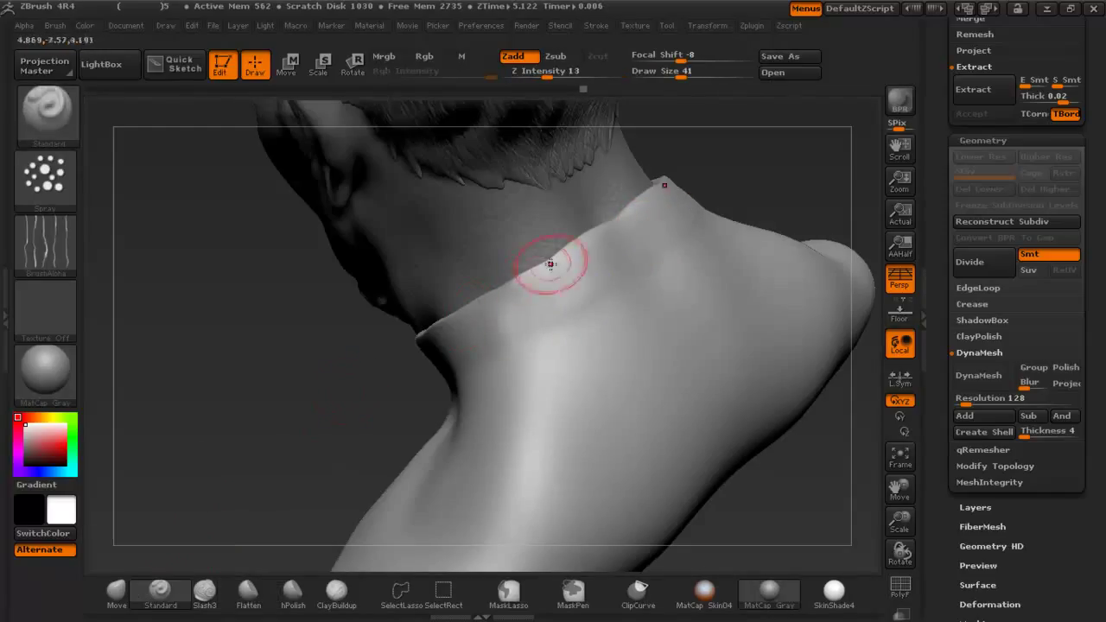
Straighten the back edge of the collar with the Move brush and smooth the area beneath it.
click(117, 590)
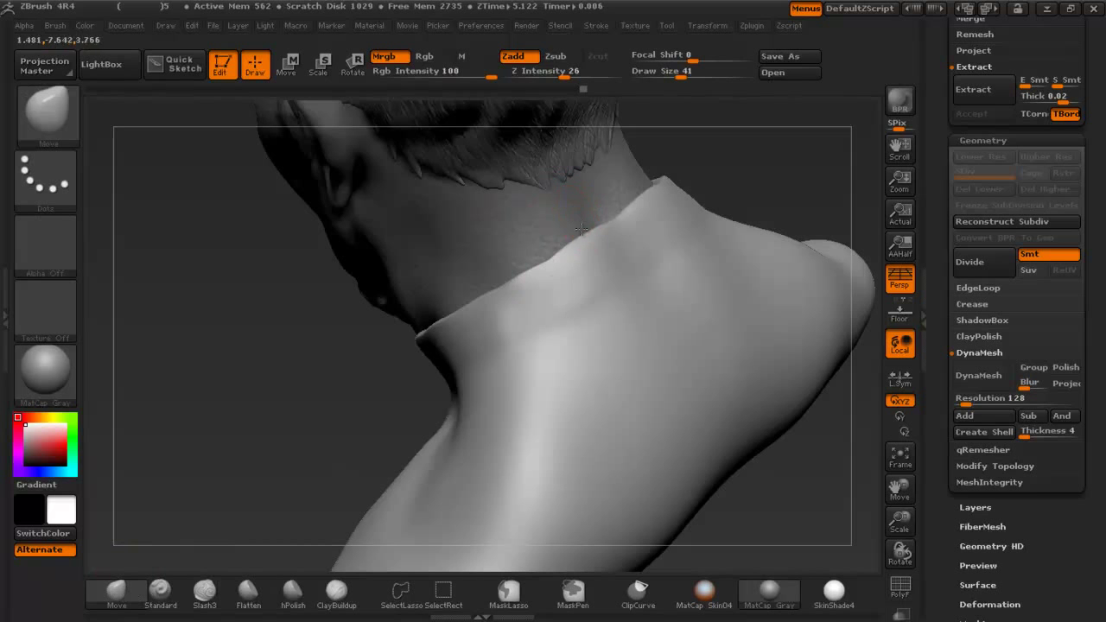
drag(575, 249, 565, 254)
mouse_move(578, 317)
right_down()
mouse_move(600, 311)
mouse_move(623, 277)
mouse_move(557, 264)
right_up()
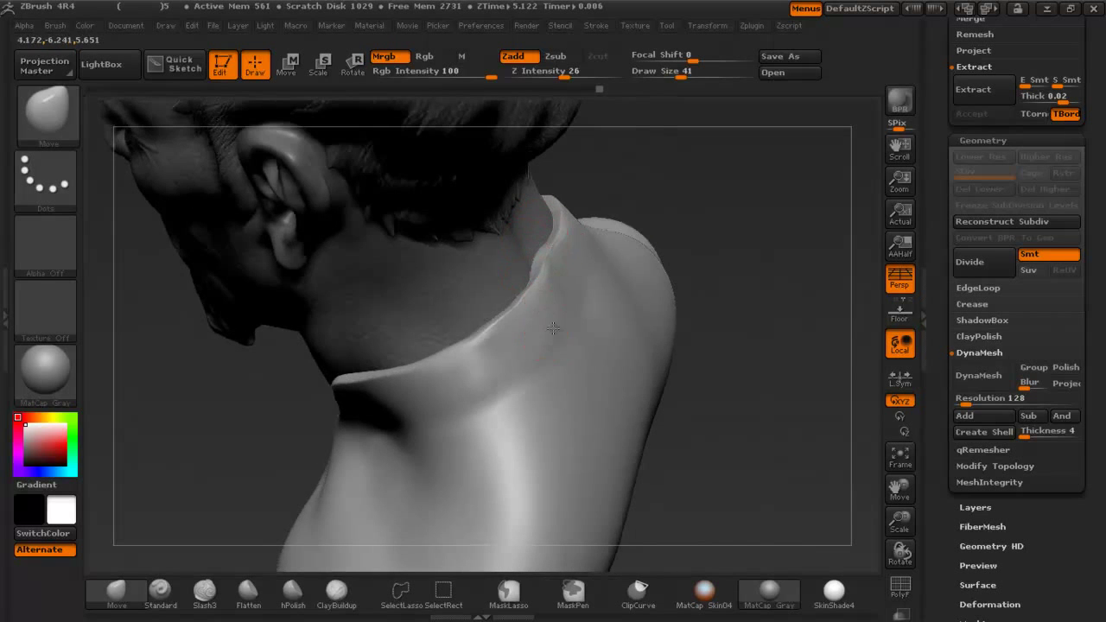
right_drag(553, 328, 567, 257)
shift+drag(484, 354, 469, 379)
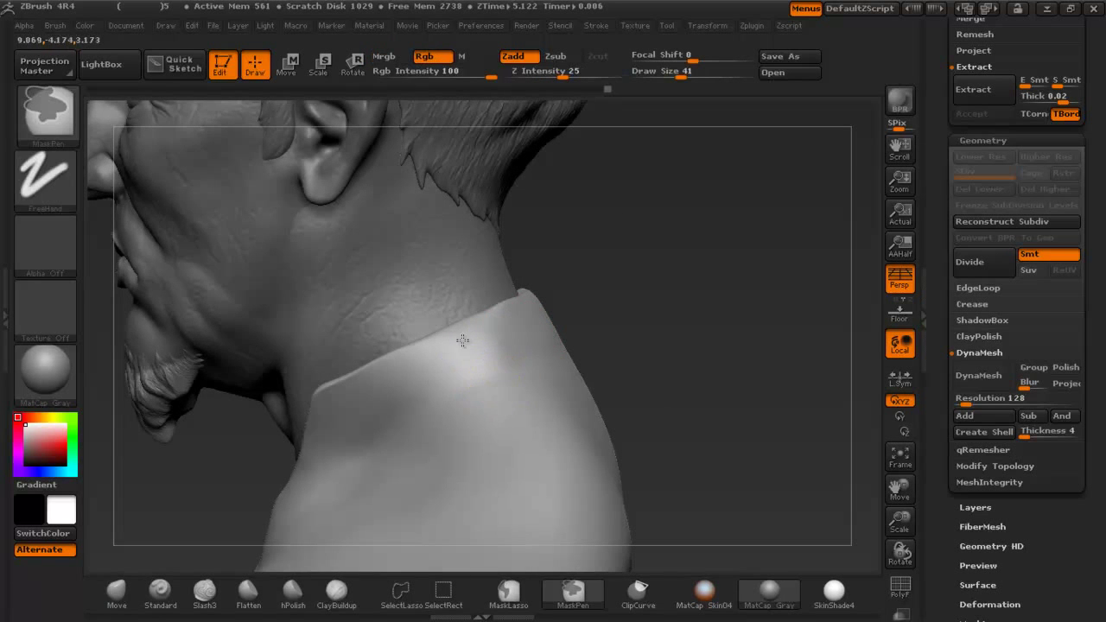
Pull the lower corners of the front neckline into shape with the Move brush and smooth its slanted side.
ctrl+right_drag(462, 340, 477, 304)
mouse_move(494, 354)
right_down()
mouse_move(557, 348)
mouse_move(651, 197)
right_up()
ctrl+right_drag(563, 311, 546, 412)
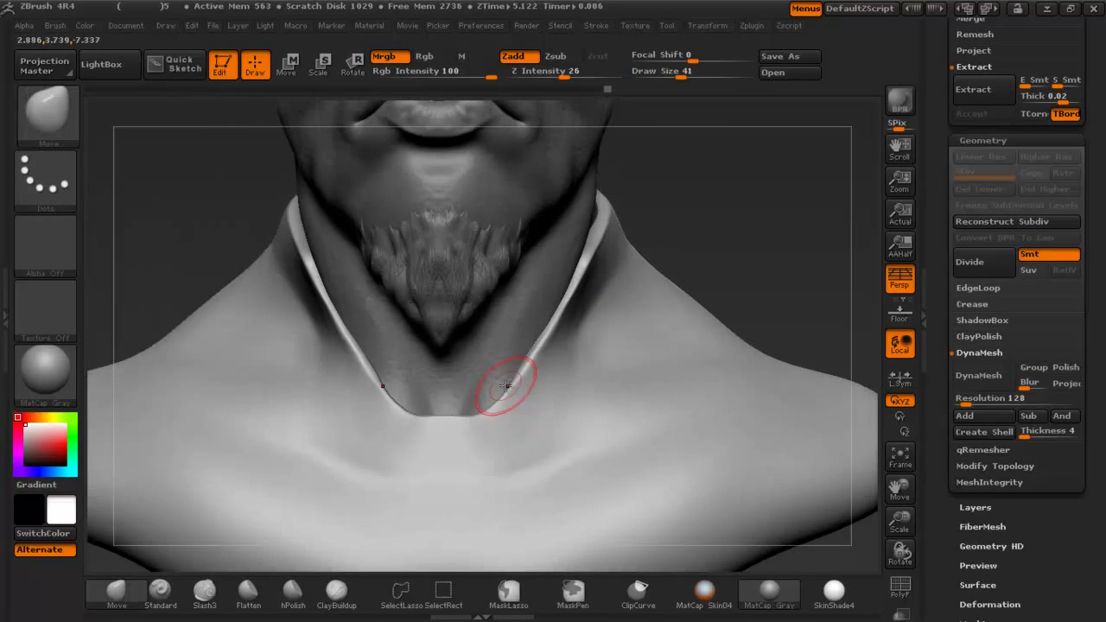
drag(528, 352, 546, 336)
mouse_move(476, 421)
mouse_down()
mouse_move(469, 415)
mouse_move(507, 398)
mouse_move(497, 402)
mouse_up()
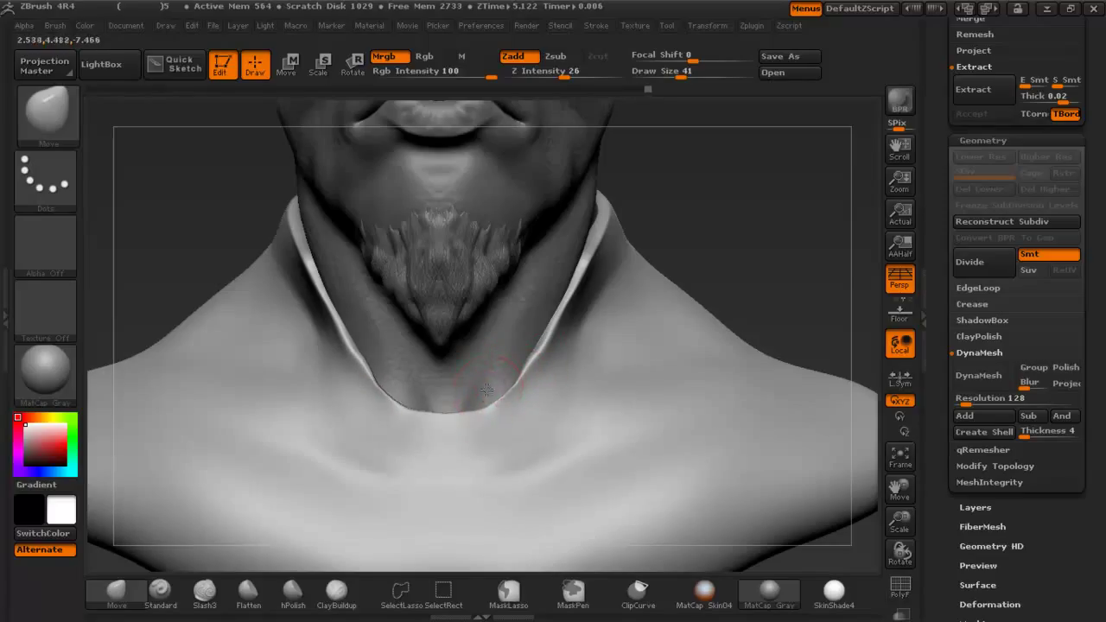
shift+drag(524, 357, 520, 376)
right_drag(518, 387, 528, 426)
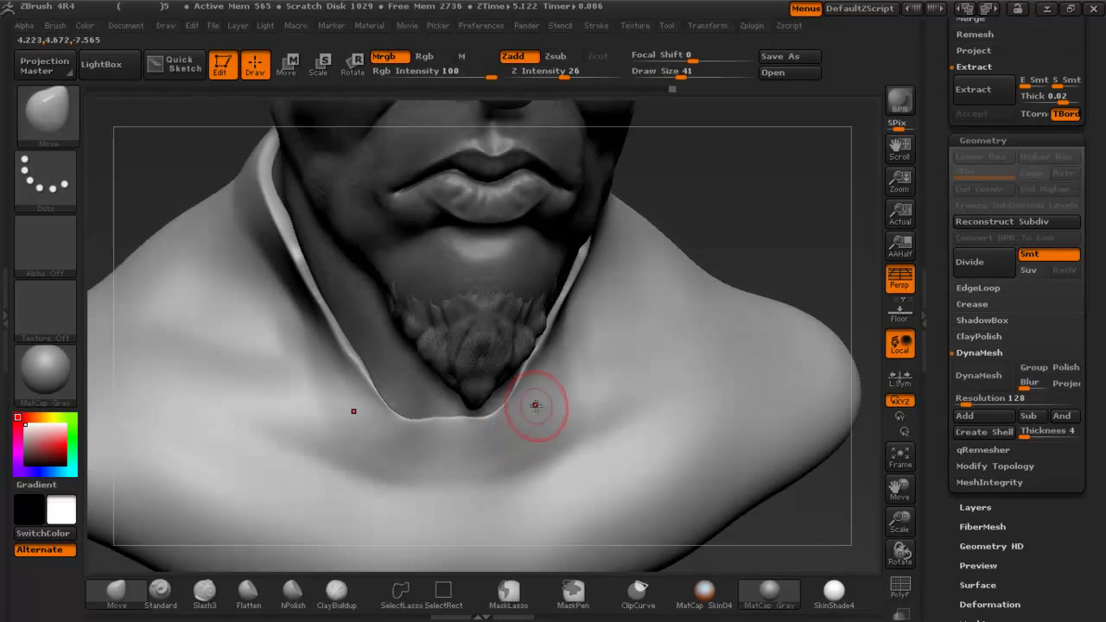
Shape the front neckline with the Move brush at draw size 97 and focal shift 11, then smooth its edge.
key(space)
click(574, 389)
click(573, 376)
drag(524, 382, 543, 395)
right_drag(523, 418, 451, 421)
drag(462, 414, 463, 424)
key(ctrl+z)
right_drag(464, 421, 535, 381)
shift+drag(544, 342, 519, 397)
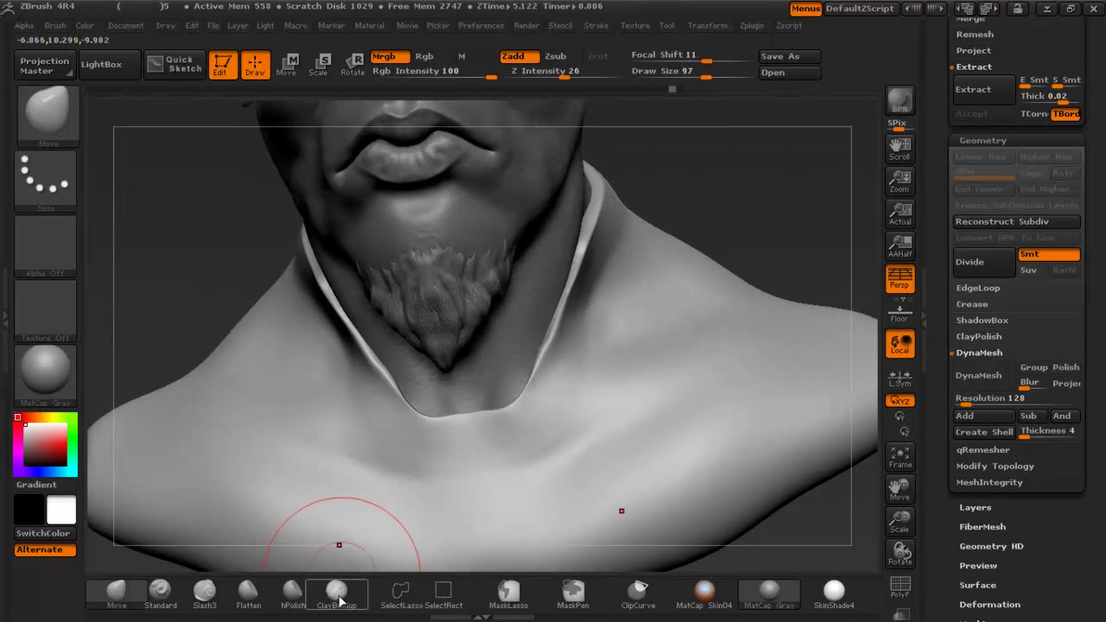
Build up a raised border along the front of the neckline with ClayBuildup at draw size 23.
click(338, 595)
key(space)
click(377, 319)
mouse_move(376, 342)
right_down()
mouse_move(414, 327)
mouse_move(406, 363)
right_up()
key(space)
drag(370, 363, 413, 418)
mouse_move(377, 383)
mouse_down()
mouse_move(436, 426)
mouse_move(531, 418)
mouse_up()
right_drag(546, 413, 481, 413)
drag(476, 415, 524, 413)
key(shift)
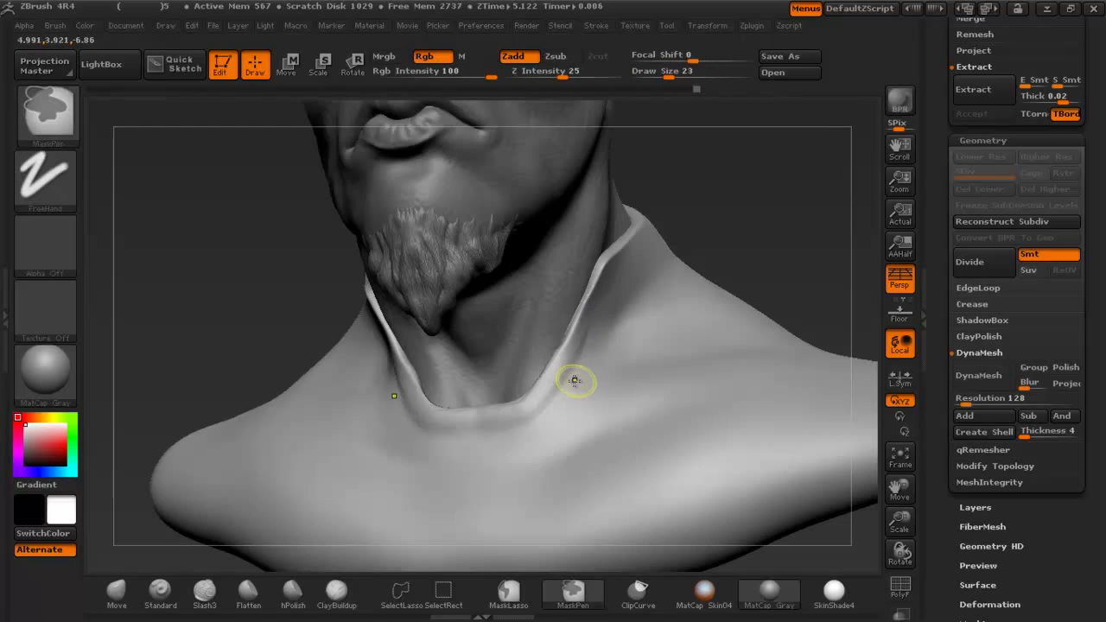
Extend the ClayBuildup border up the side of the neckline, reducing the draw size to 15.
ctrl+right_drag(573, 377, 469, 326)
right_drag(342, 320, 384, 329)
key(ctrl)
ctrl+right_drag(664, 386, 634, 439)
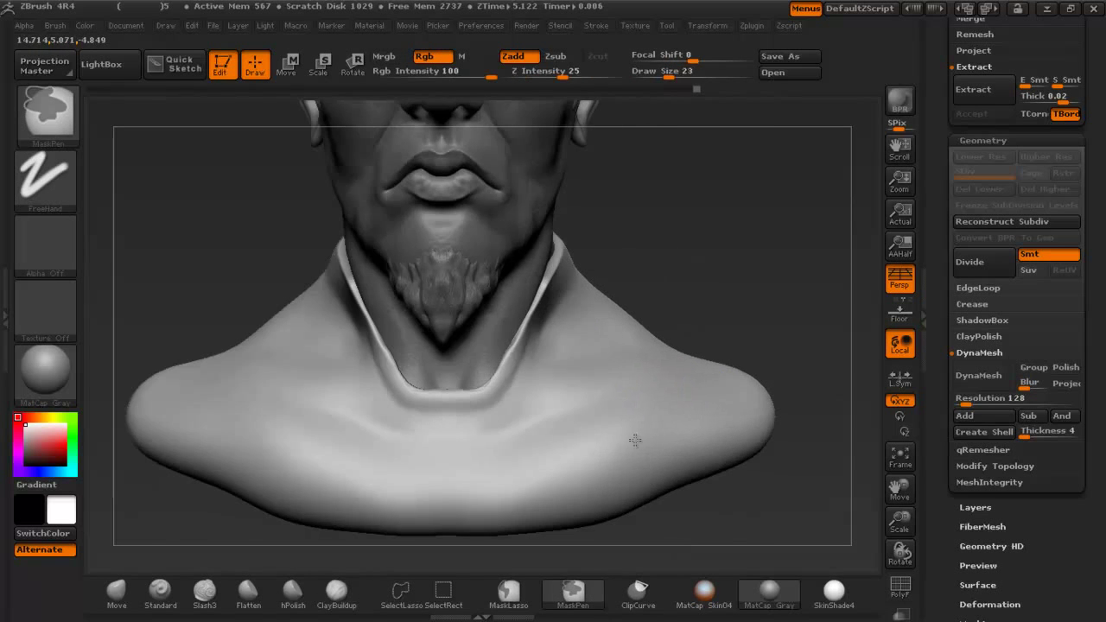
right_drag(574, 324, 565, 324)
key(shift+z)
key(shift+z)
drag(548, 255, 530, 299)
right_drag(529, 299, 506, 286)
key(space)
drag(503, 286, 495, 286)
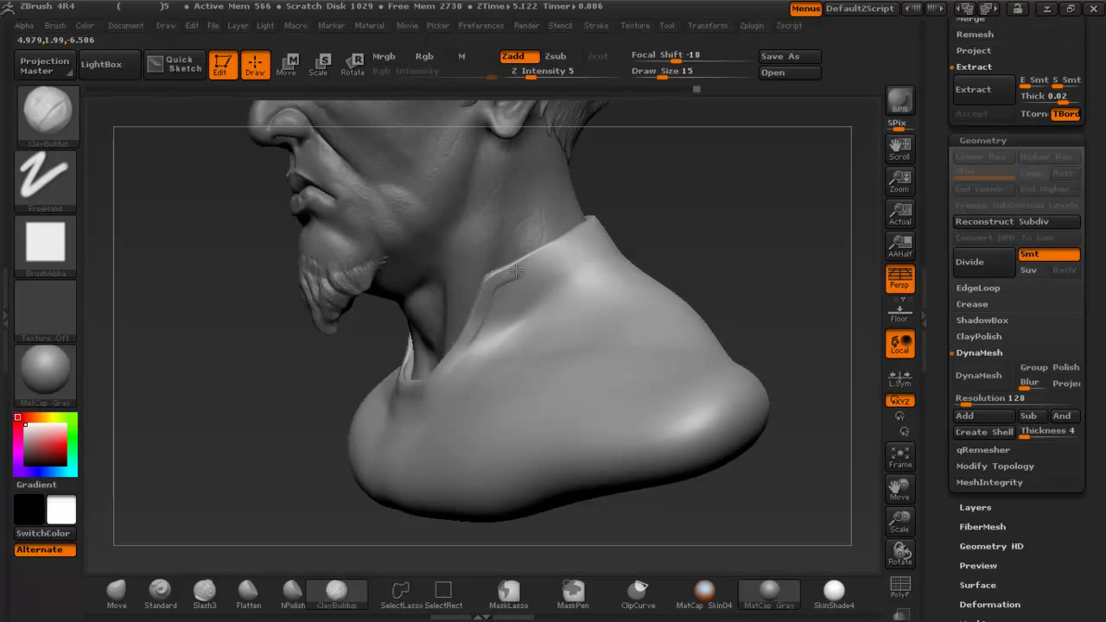
Smooth the neckline edge behind the neck, adjust the stroke's lazy radius and continue the ClayBuildup border around the back.
right_drag(587, 240, 580, 340)
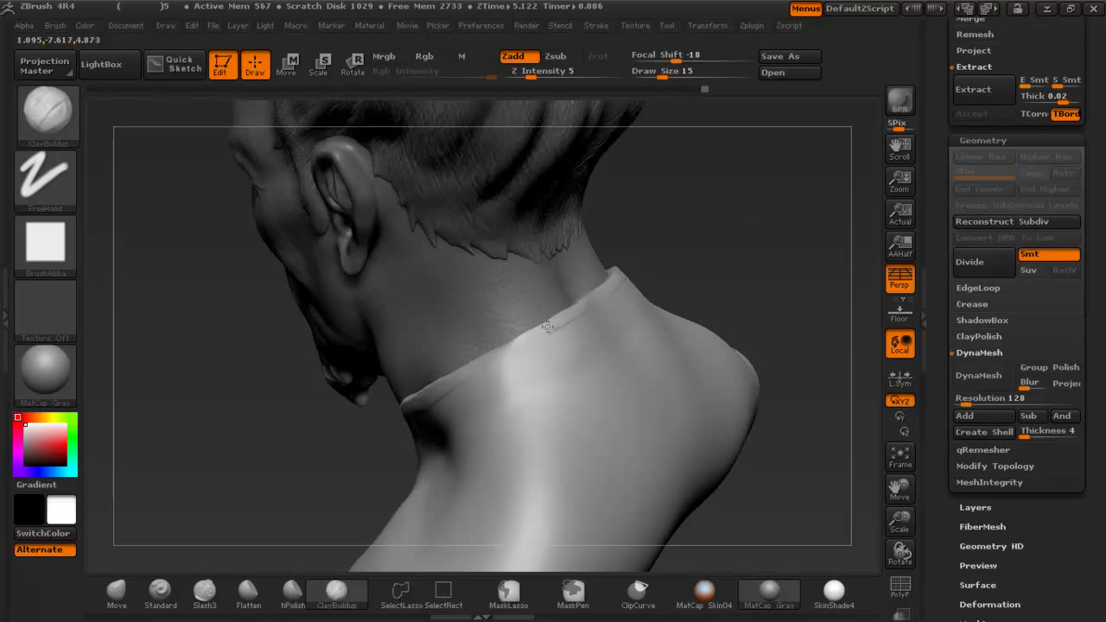
shift+drag(444, 384, 608, 278)
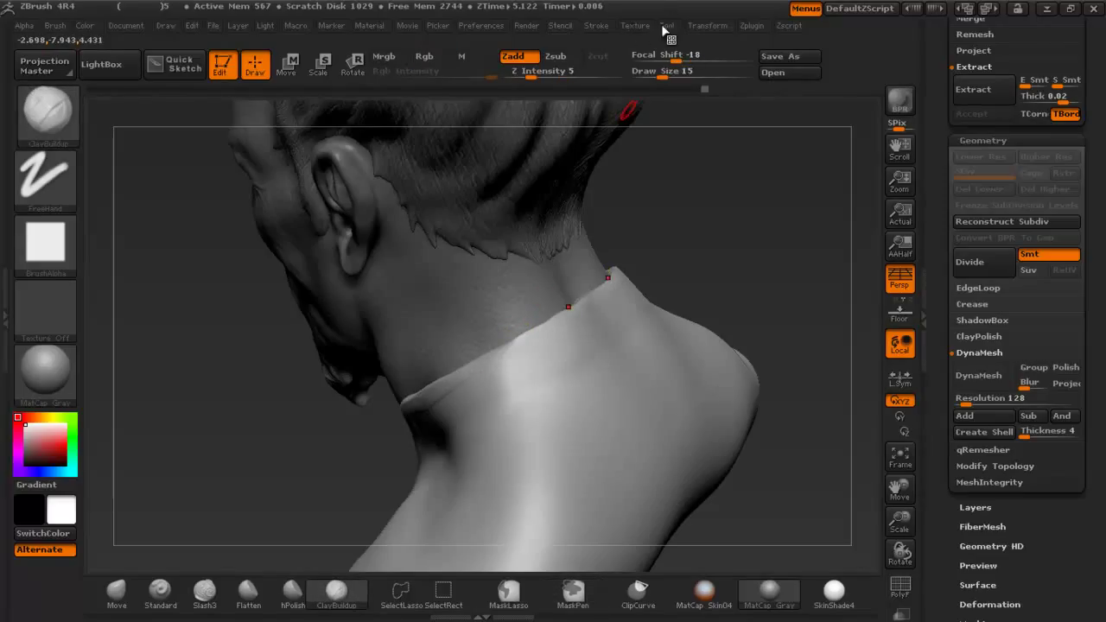
click(601, 29)
click(667, 281)
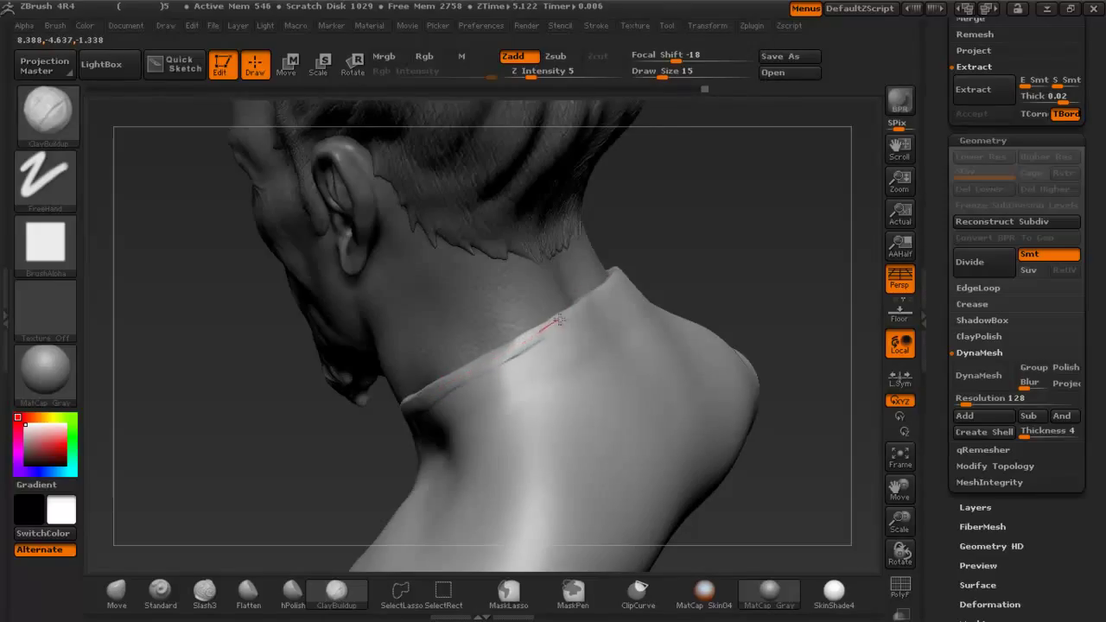
mouse_move(635, 277)
mouse_down()
mouse_move(649, 270)
mouse_move(587, 326)
mouse_up()
right_drag(568, 346, 609, 332)
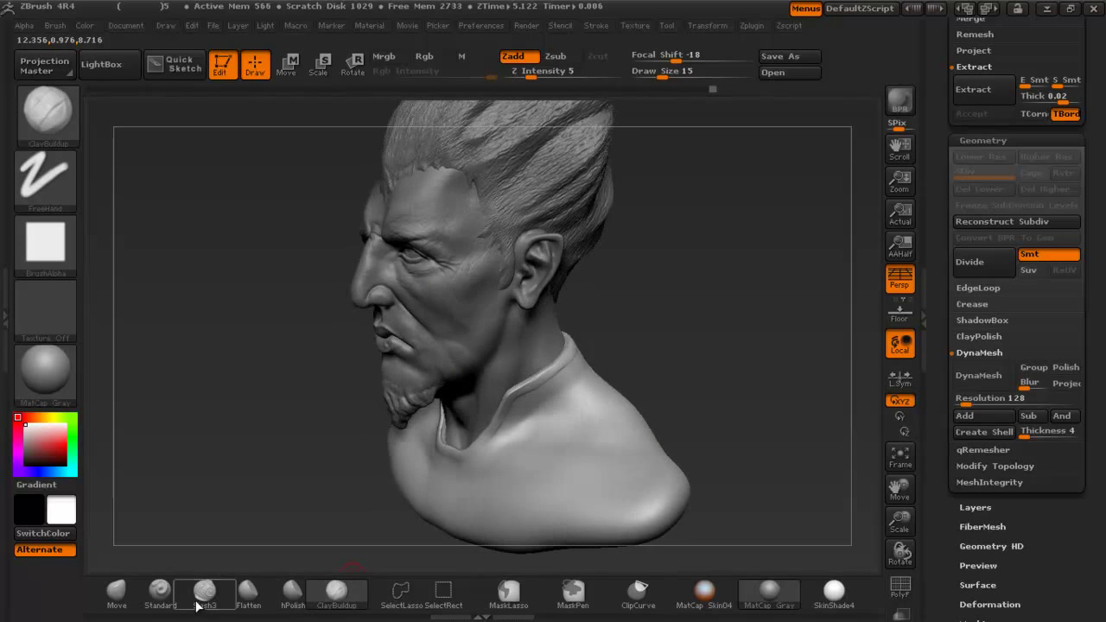
Set up the Slash3 brush at draw size 8 and check the garment's seam lines in the reference painting.
click(204, 590)
alt+right_drag(328, 417, 255, 302)
mouse_move(482, 332)
right_down()
mouse_move(491, 357)
mouse_move(456, 343)
mouse_move(470, 374)
right_up()
alt+right_drag(470, 374, 439, 301)
key(space)
drag(439, 300, 430, 301)
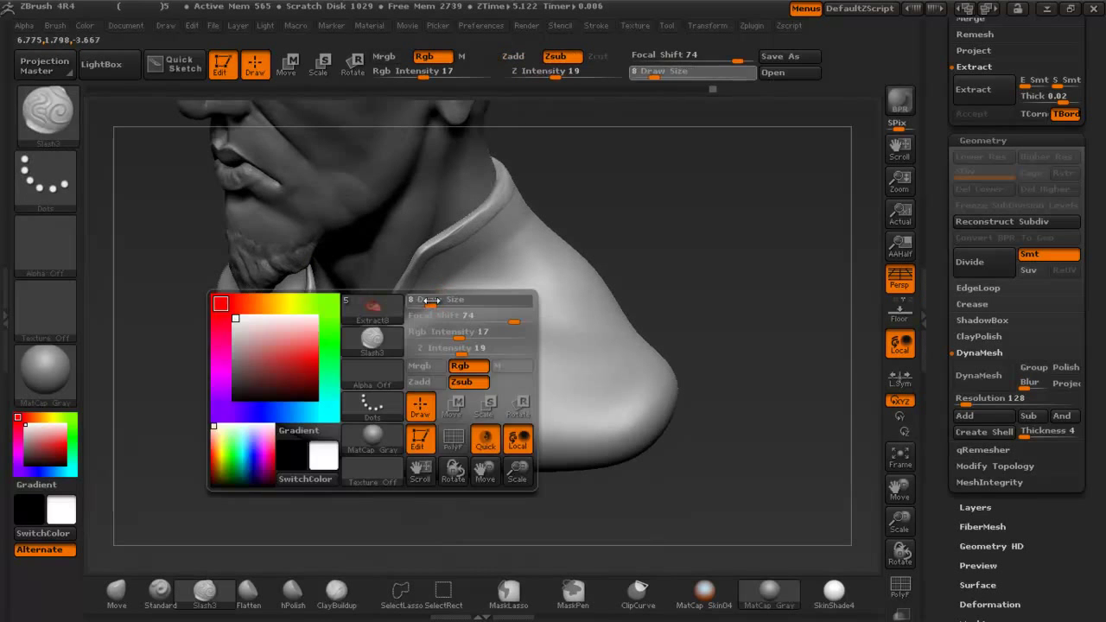
key(alt+Tab)
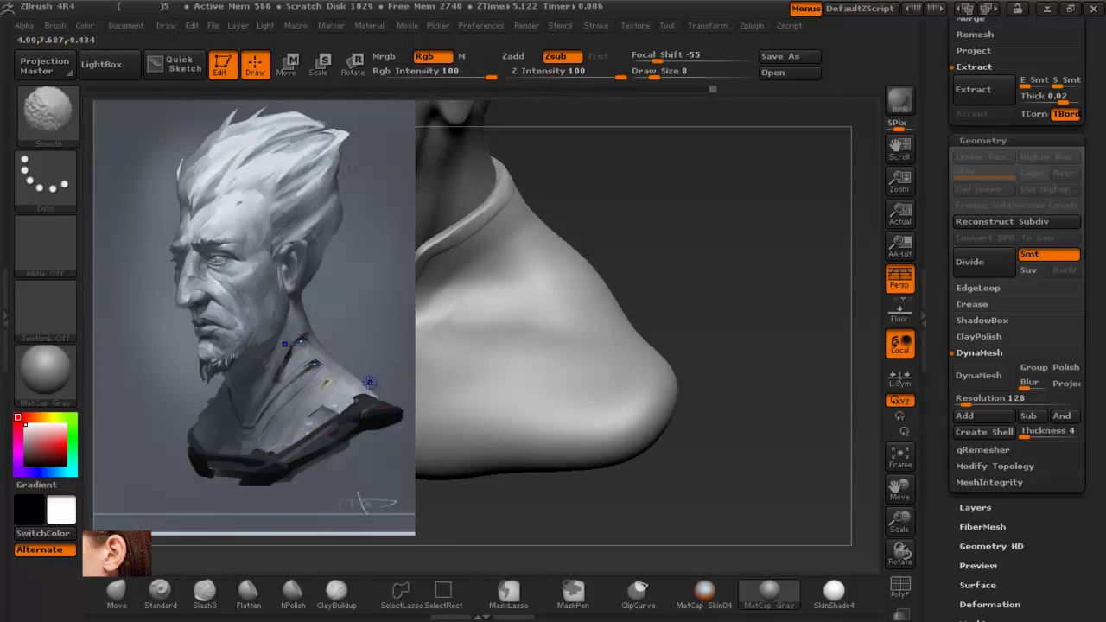
key(ctrl+z)
Set Slash3 to Z Intensity 51 and draw size 5, undo the trial groove below the neckline, and subdivide the garment mesh once.
drag(554, 75, 587, 77)
key(space)
drag(443, 339, 436, 340)
drag(324, 355, 354, 362)
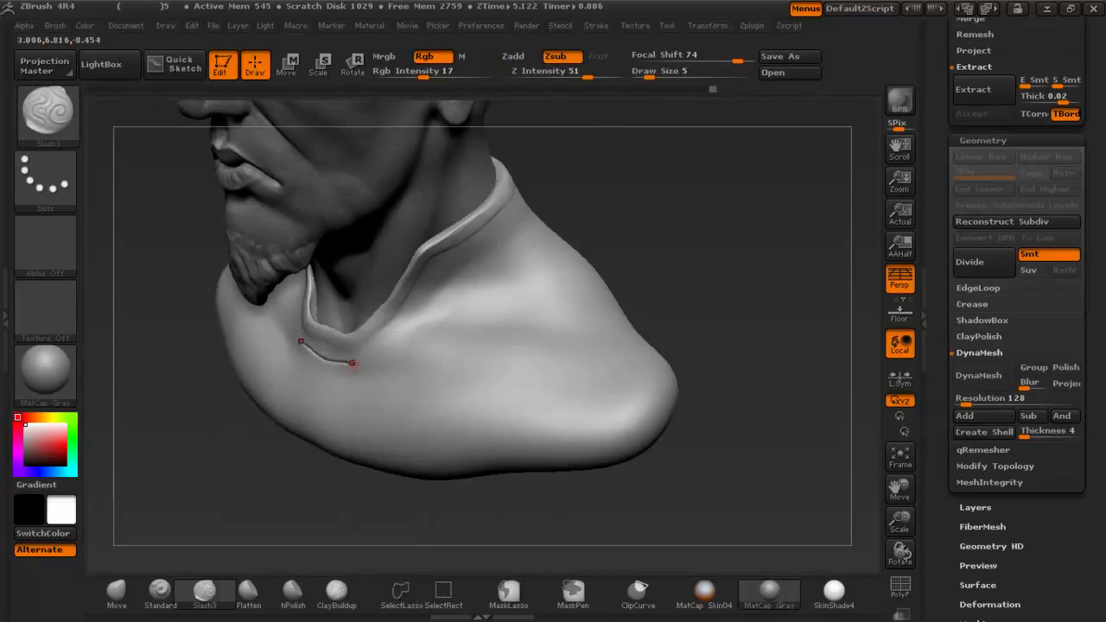
key(ctrl+z)
key(ctrl+d)
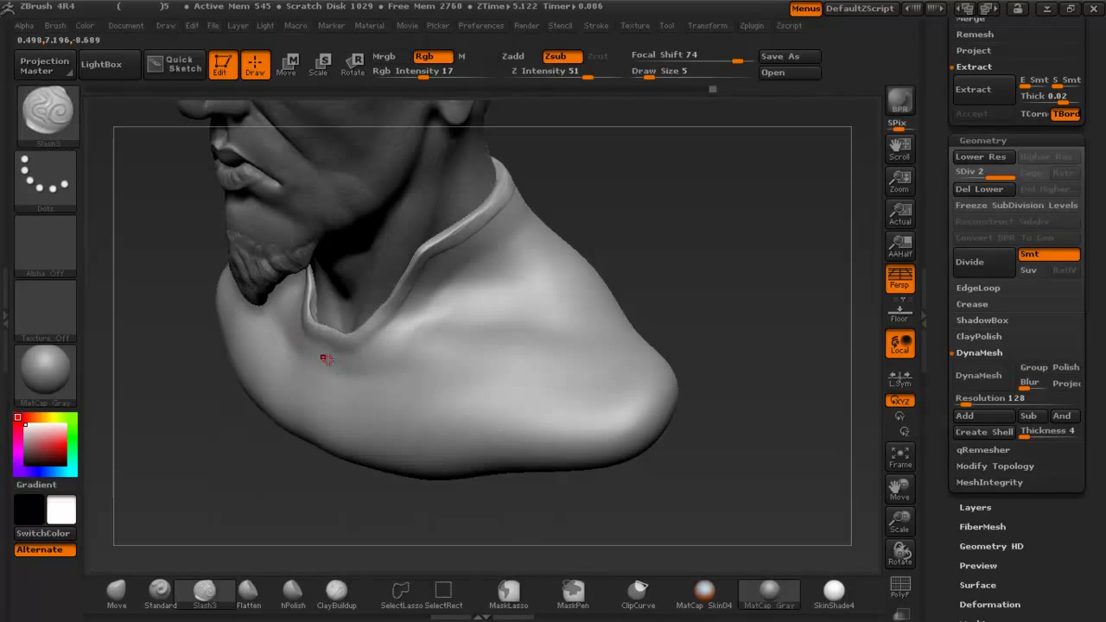
Save the project over the existing file "персонаж для анона(продолжение после вылета болванка)5.ZPR".
key(ctrl+s)
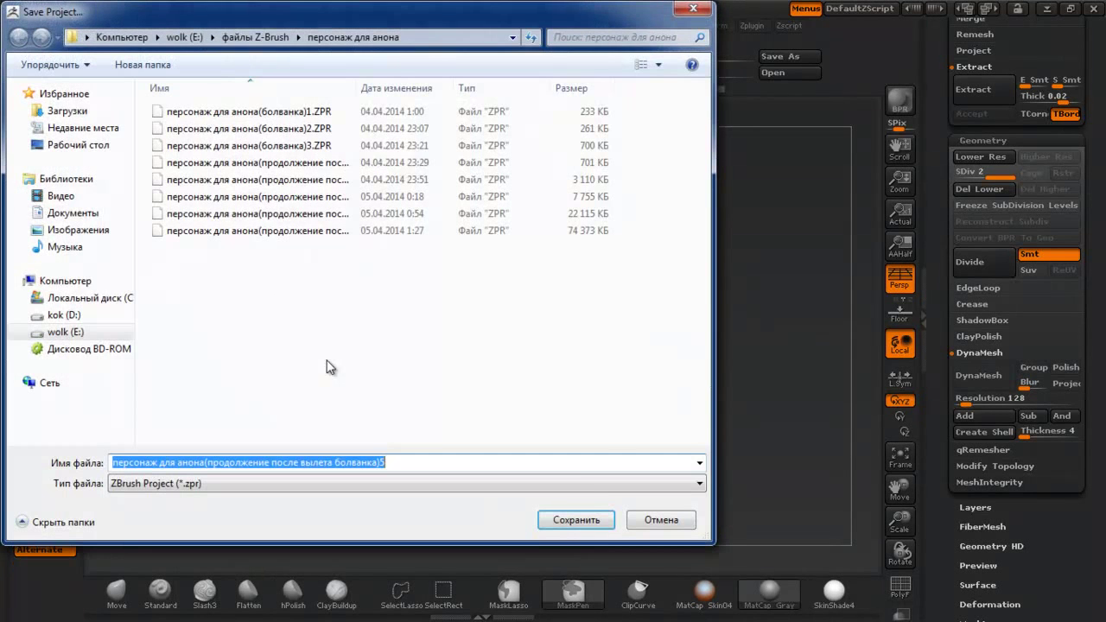
click(646, 518)
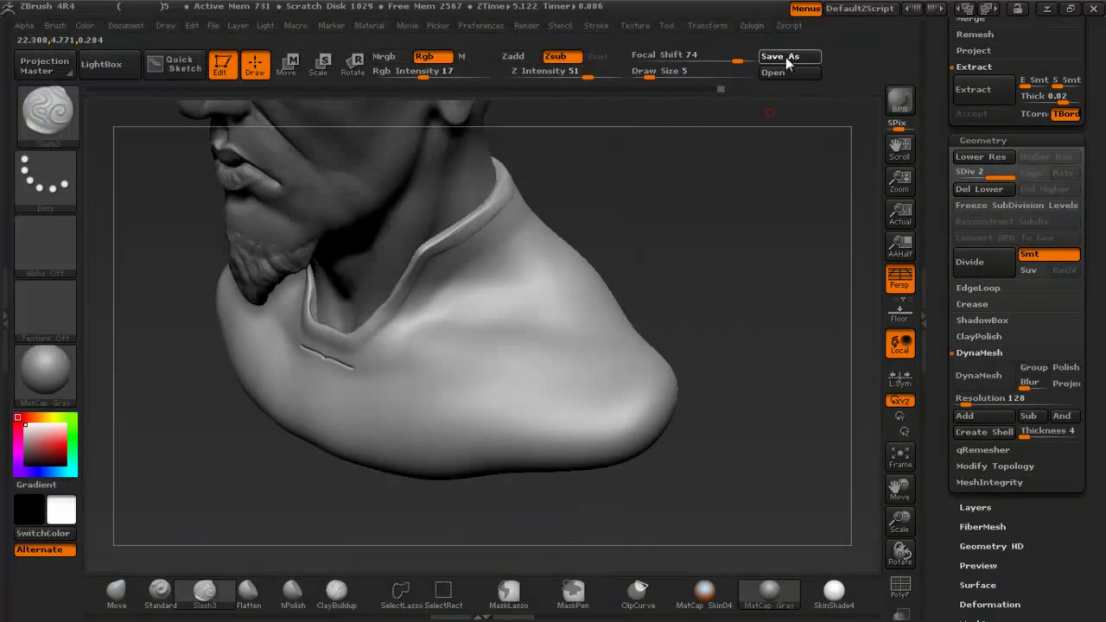
click(782, 57)
click(576, 517)
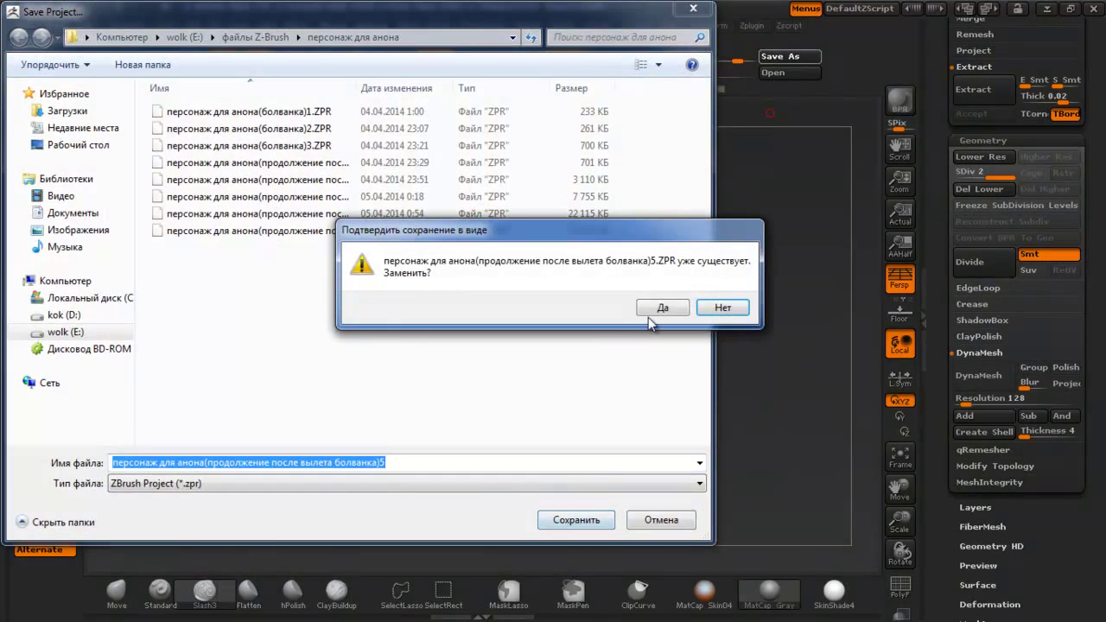
click(660, 307)
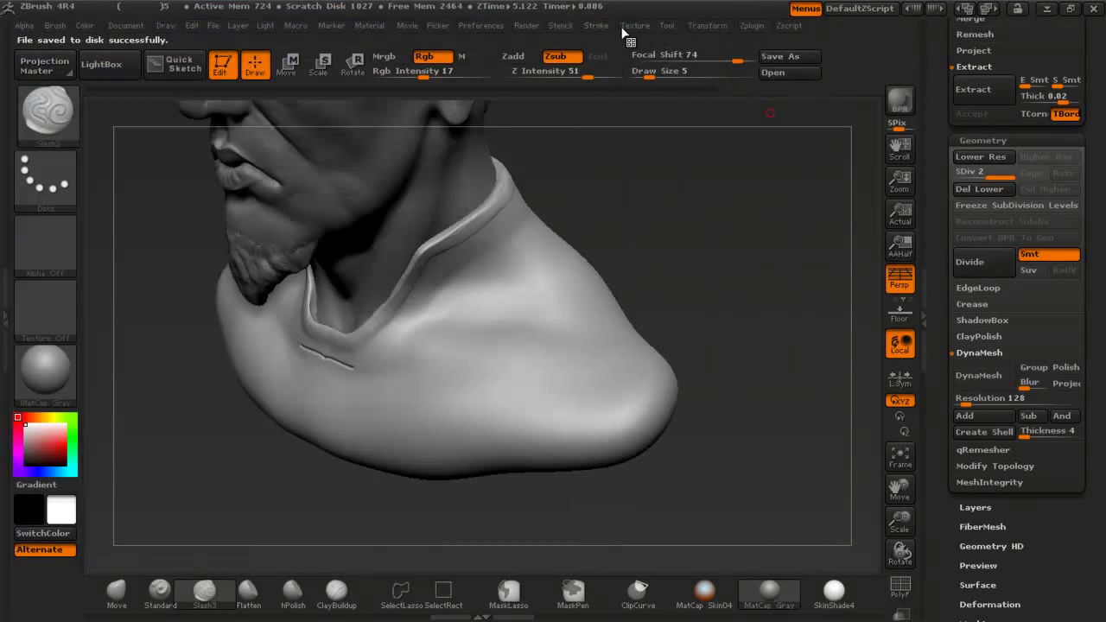
Adjust the Slash3 stroke's lazy radius, undo the trial line and carve a groove around the front neckline up toward the shoulder.
click(595, 28)
click(628, 283)
text(4)
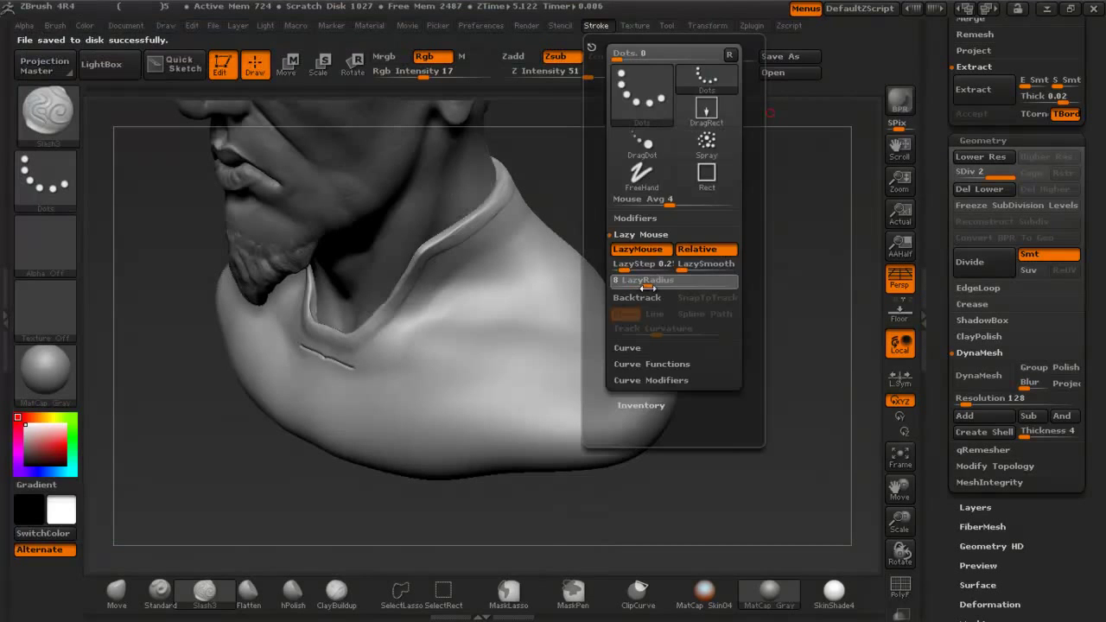
key(Return)
key(ctrl+z)
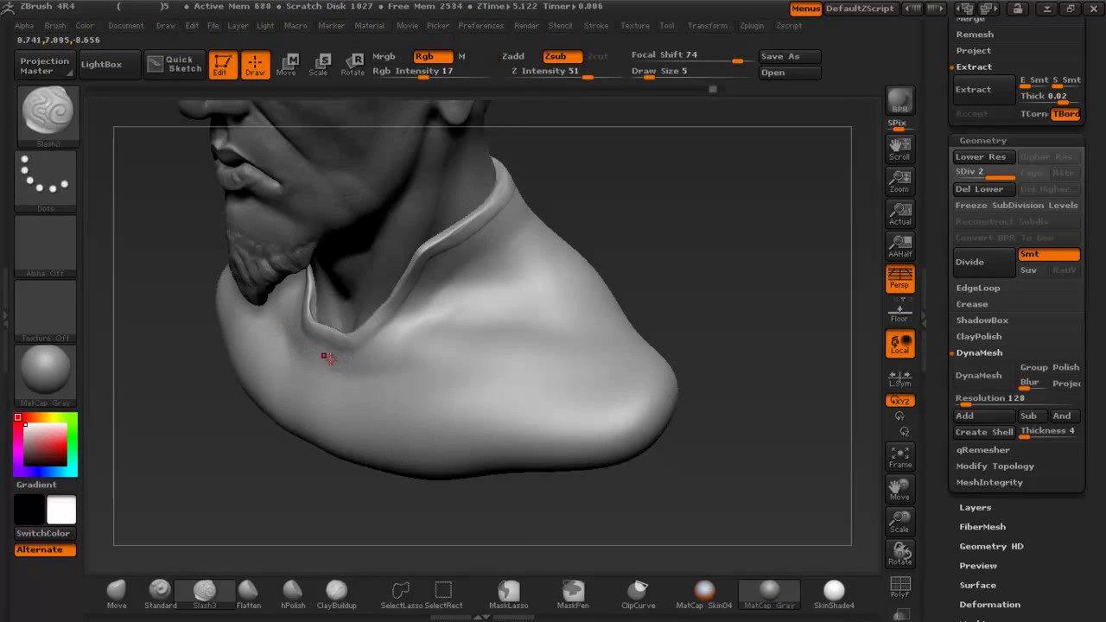
key(ctrl+z)
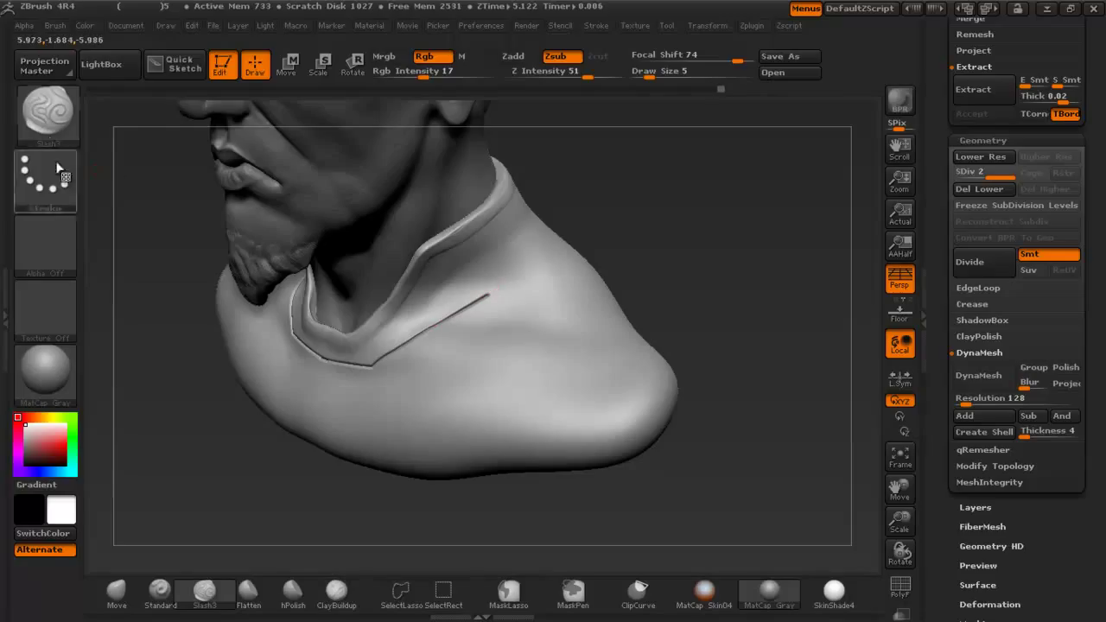
Set up the Standard brush with Alpha 14 and the DragRect stroke.
click(157, 596)
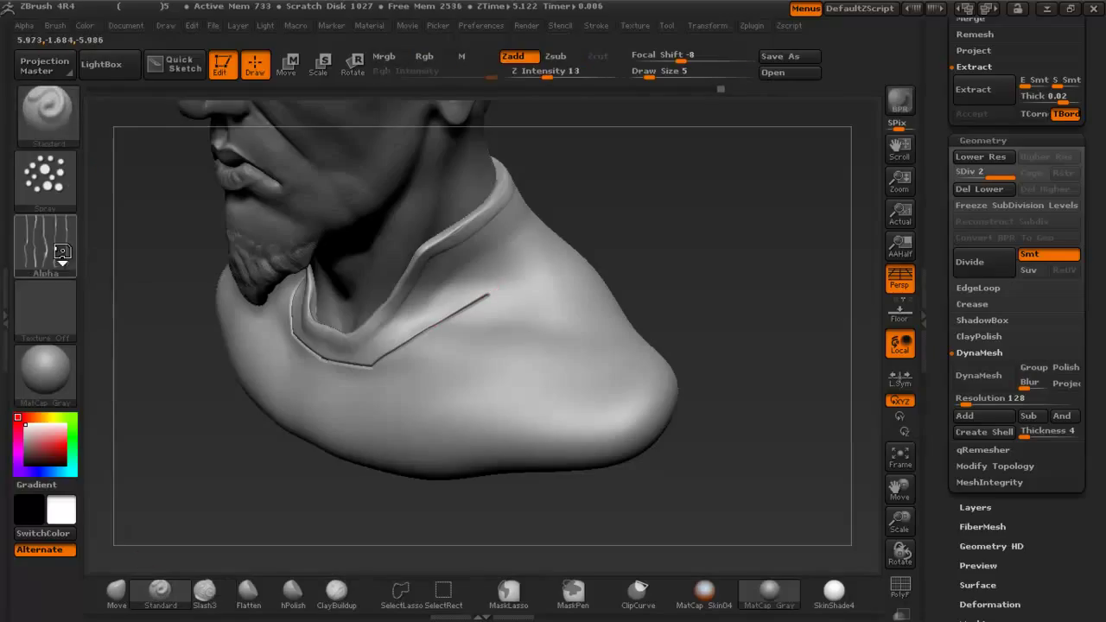
click(55, 251)
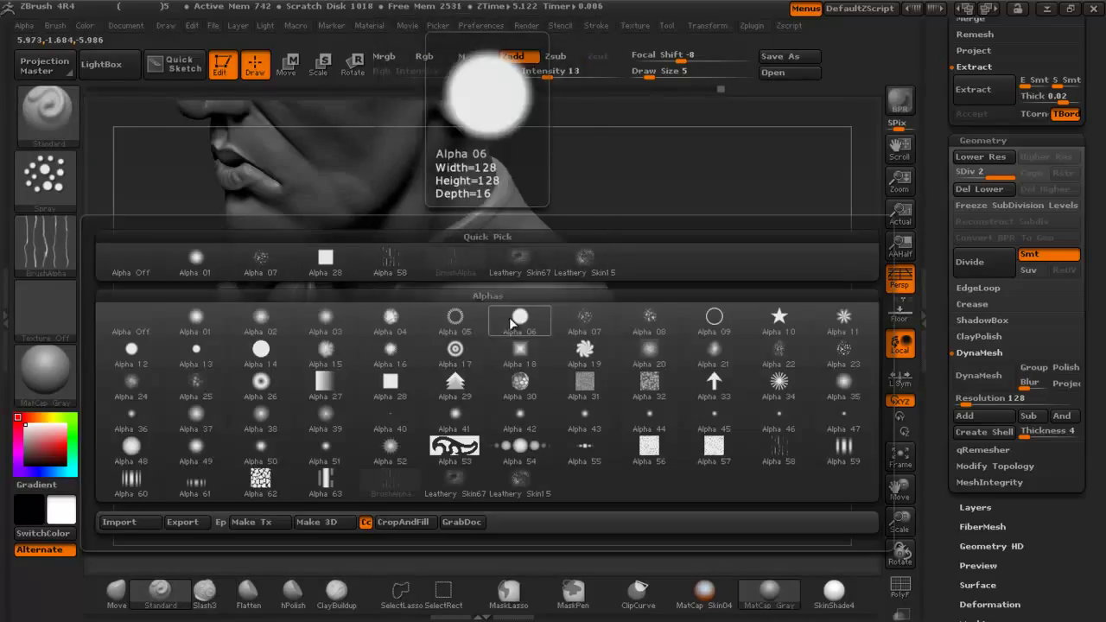
click(263, 349)
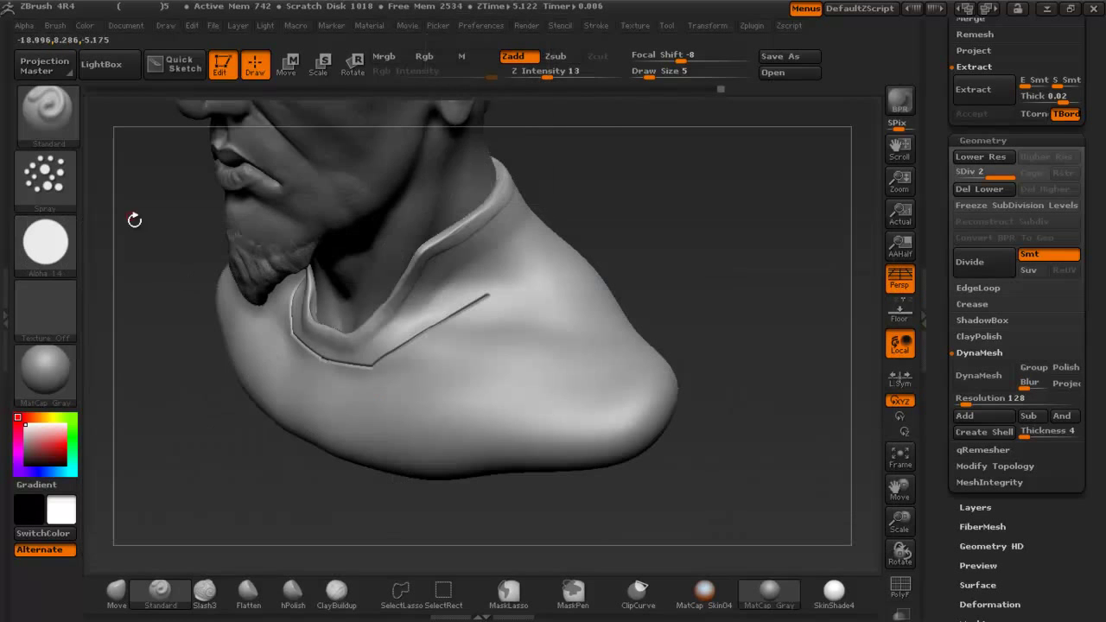
click(45, 179)
click(217, 202)
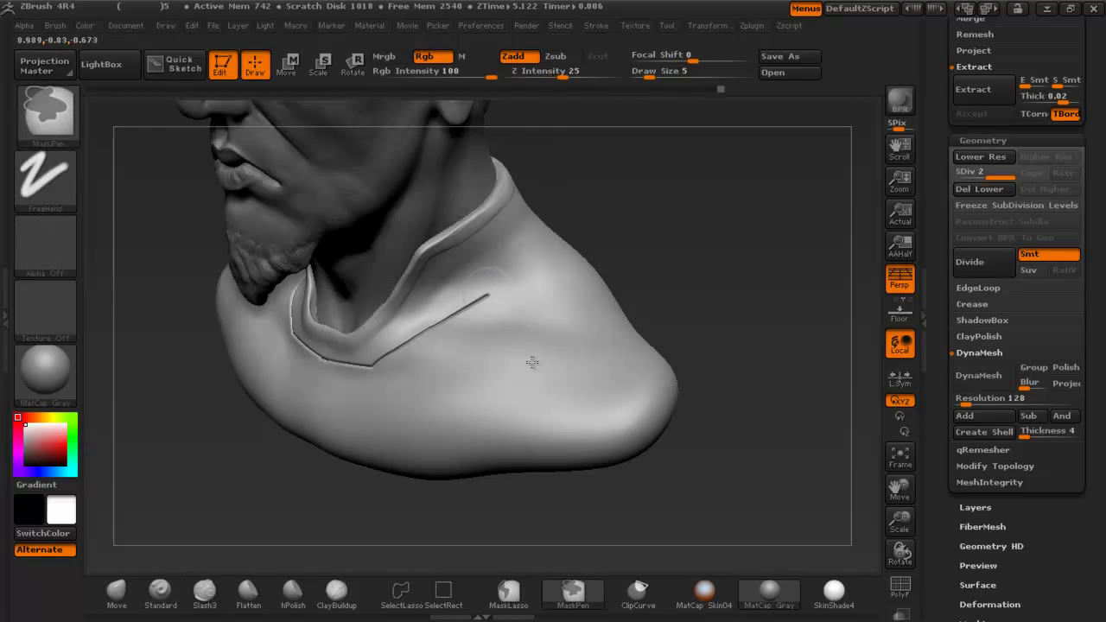
Stamp a round disc at the shoulder end of the neckline groove with the Standard brush at Z Intensity 56.
ctrl+right_drag(532, 363, 513, 294)
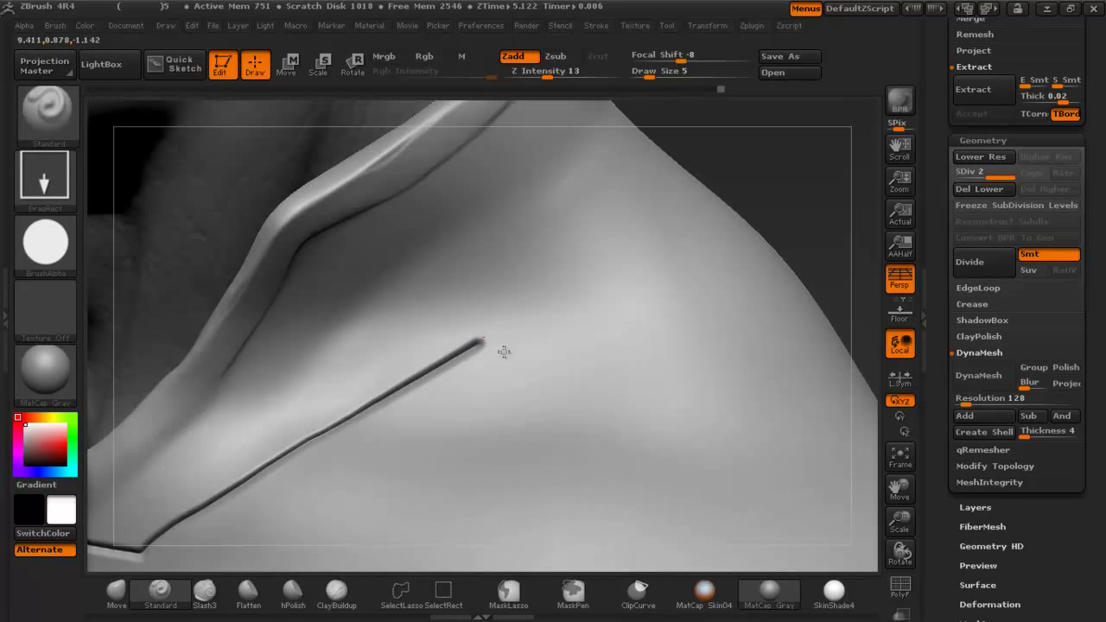
key(ctrl+z)
drag(552, 73, 592, 77)
mouse_move(490, 337)
mouse_down()
mouse_move(561, 376)
mouse_move(524, 368)
mouse_move(555, 348)
mouse_move(593, 376)
mouse_up()
key(ctrl+z)
ctrl+right_drag(569, 360, 620, 343)
ctrl+right_drag(600, 390, 690, 303)
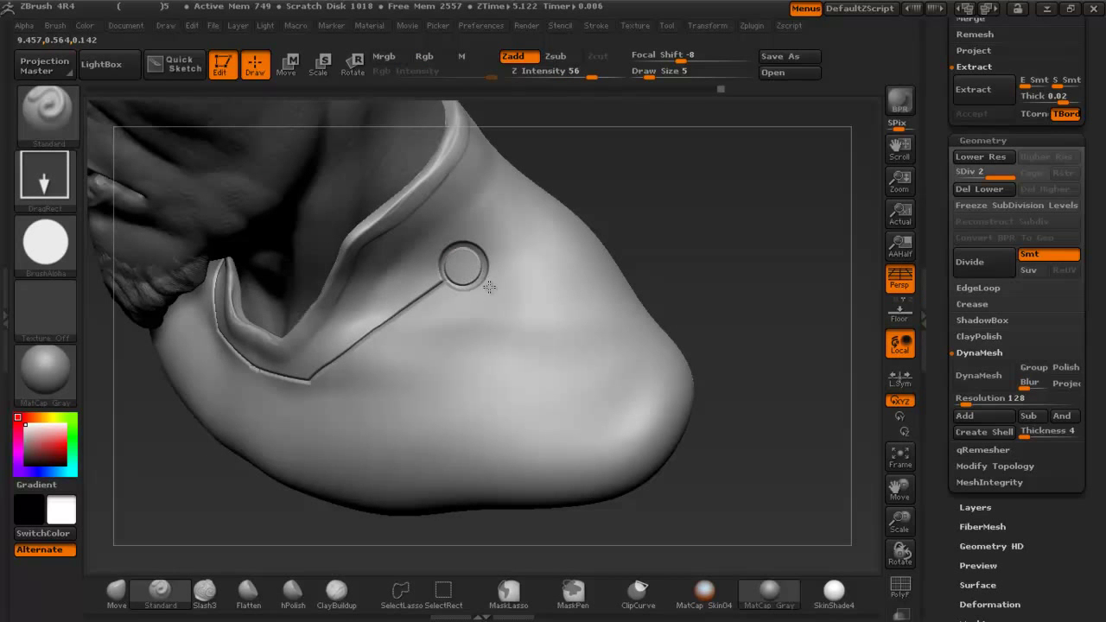
Undo the trial stamps near the groove and stamp a mirrored pair of round discs on the chest below the neckline.
drag(309, 381, 323, 403)
key(ctrl+z)
ctrl+right_drag(369, 413, 356, 258)
drag(554, 308, 604, 264)
key(ctrl+z)
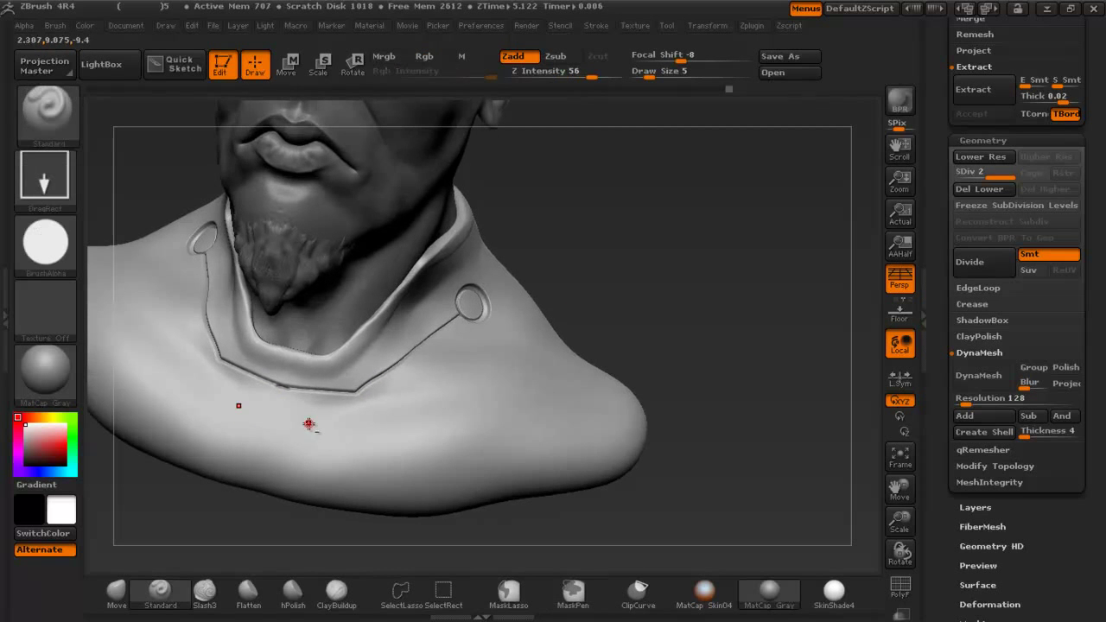
drag(308, 424, 331, 448)
Carve a thin Slash3 groove connecting the two round discs on the chest.
click(204, 590)
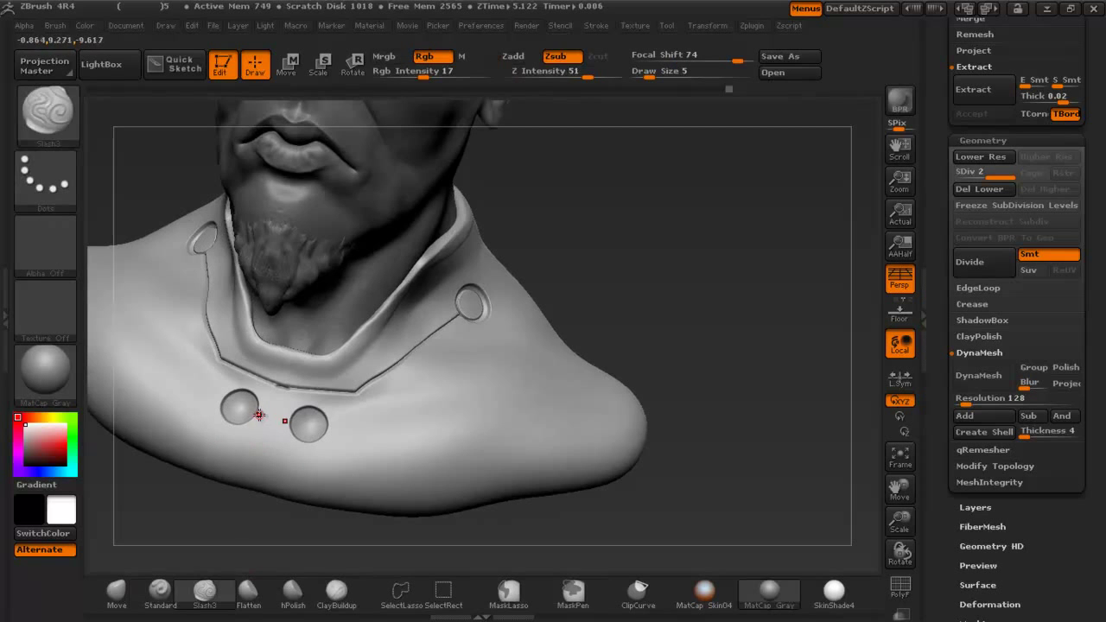
key(ctrl)
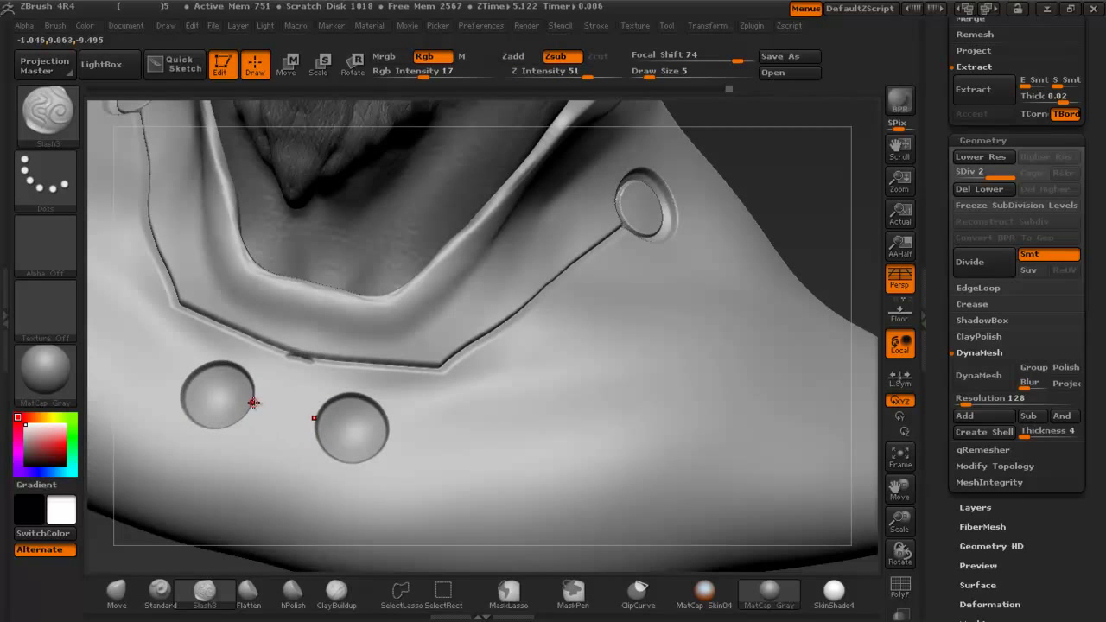
drag(304, 421, 320, 421)
key(ctrl+z)
drag(296, 412, 324, 422)
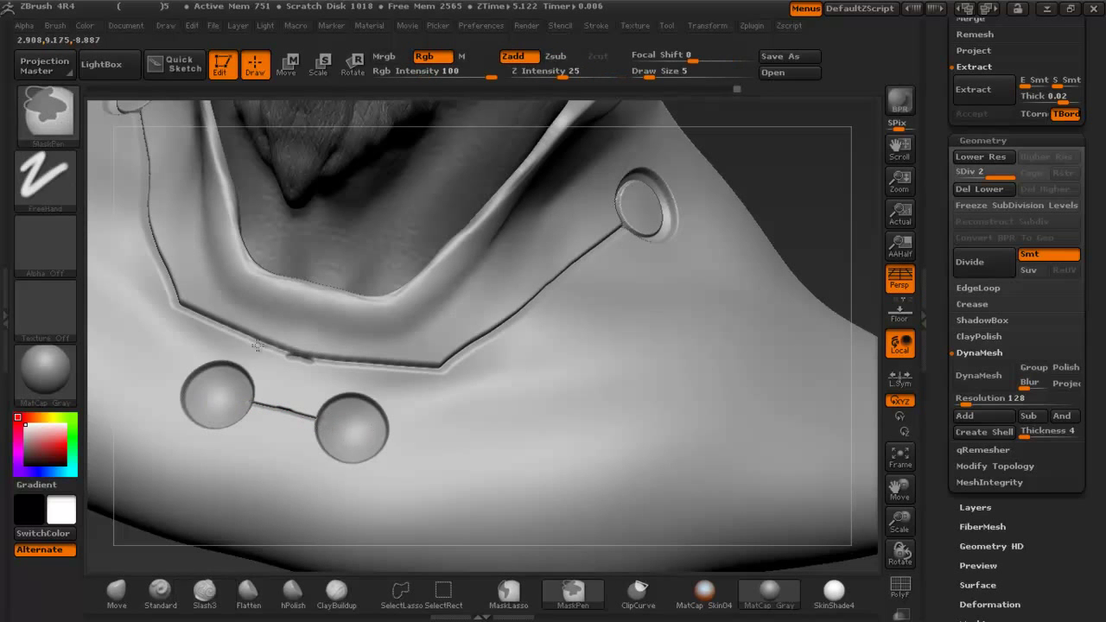
Stamp a smaller circle inside each of the two chest discs with the Standard brush, undoing the unsuitable attempts.
ctrl+right_drag(259, 345, 178, 313)
shift+drag(600, 334, 603, 335)
ctrl+right_drag(604, 336, 538, 285)
drag(572, 301, 484, 302)
ctrl+right_drag(479, 318, 579, 553)
drag(579, 536, 665, 518)
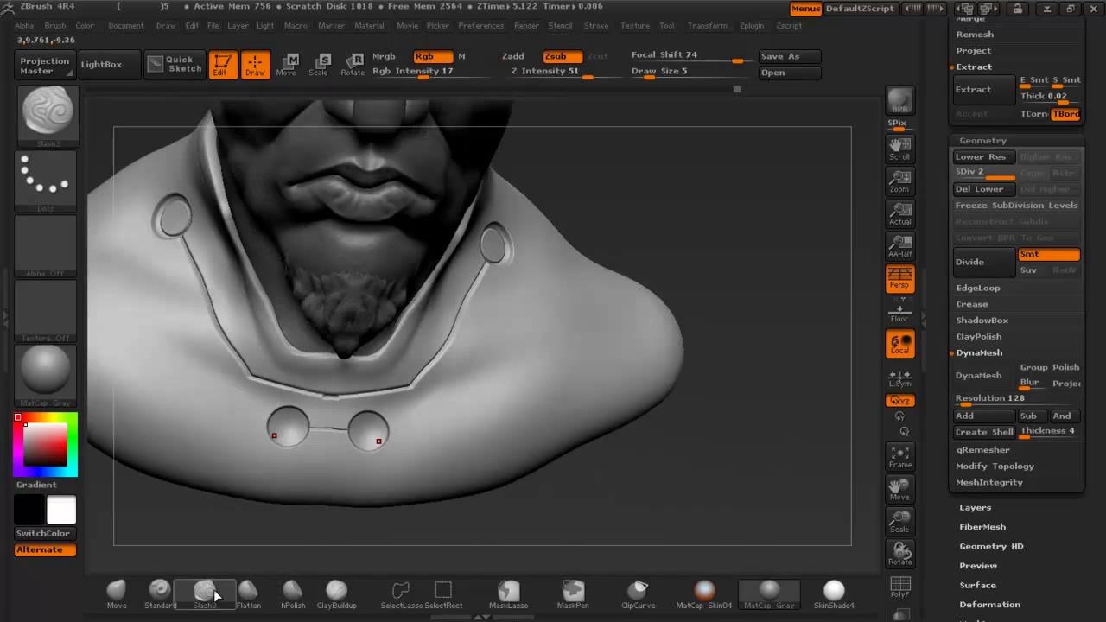
click(155, 598)
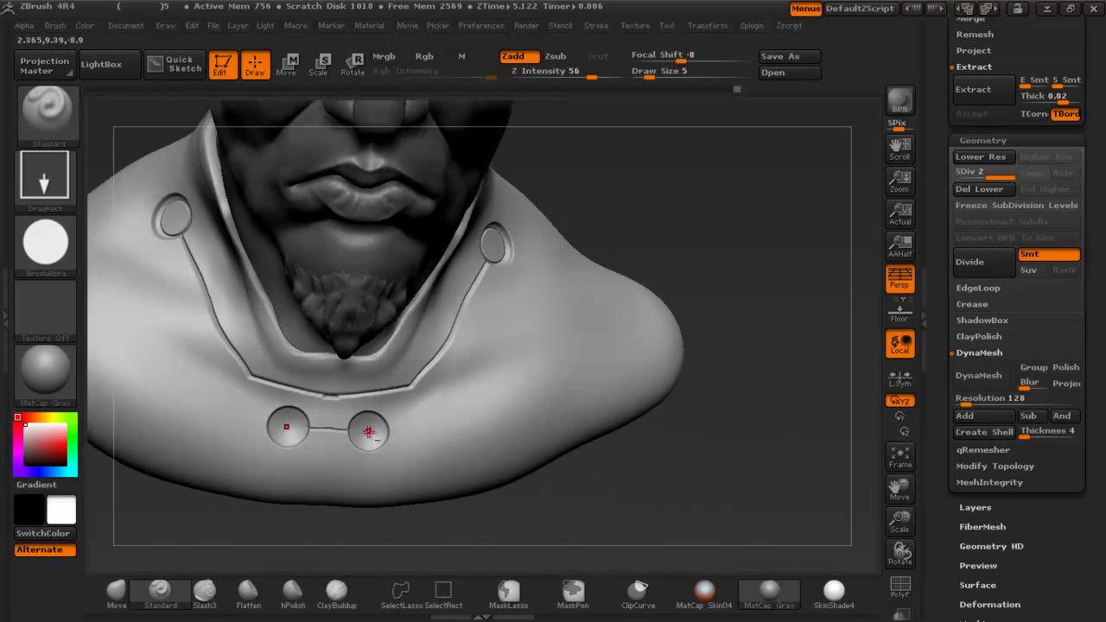
drag(381, 440, 386, 444)
key(ctrl+z)
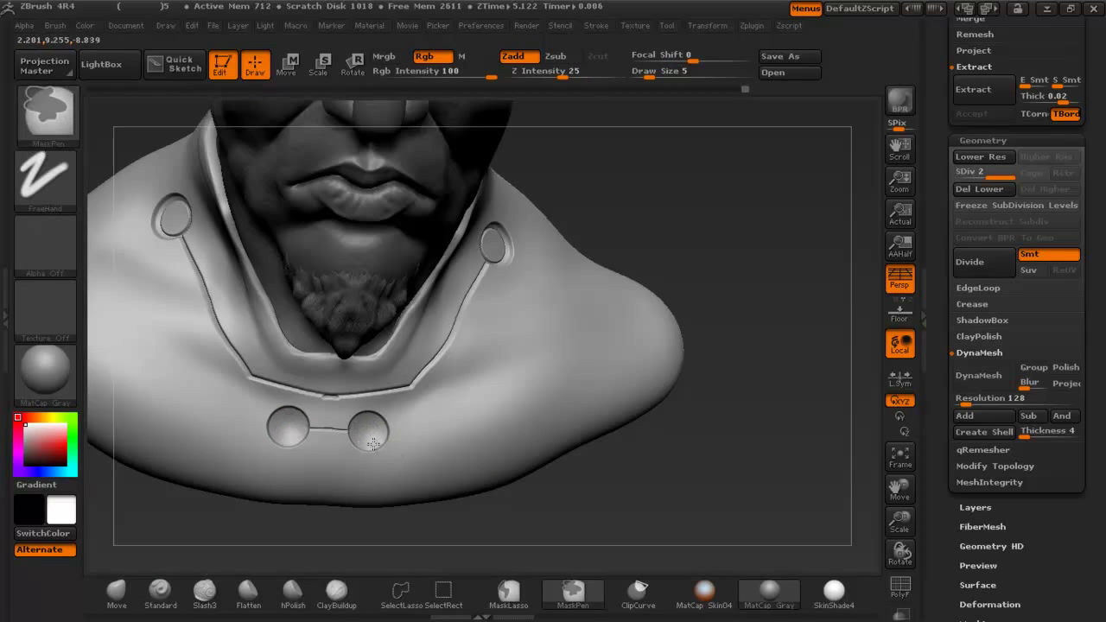
ctrl+right_drag(370, 439, 383, 446)
mouse_move(371, 436)
mouse_down()
mouse_move(397, 457)
mouse_move(392, 449)
mouse_up()
key(ctrl+z)
ctrl+right_drag(493, 447, 525, 362)
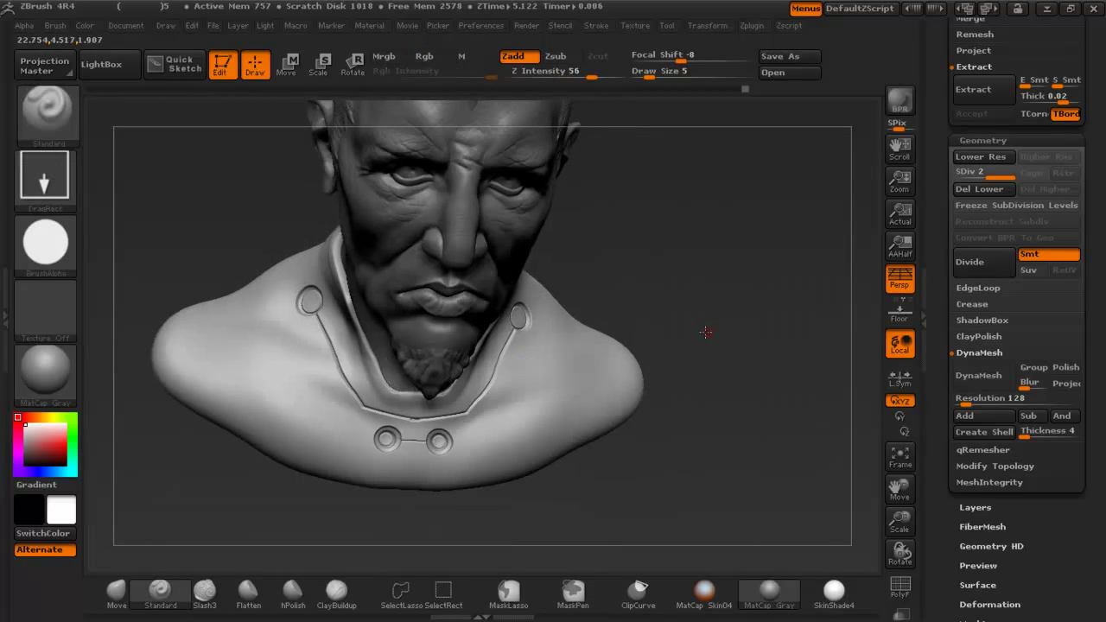
Compare the shoulder with the reference painting, switch to Slash3 and undo a trial groove on the lower shoulder at draw size 18.
drag(706, 332, 680, 315)
mouse_move(693, 259)
mouse_down()
mouse_move(672, 314)
mouse_move(690, 315)
mouse_up()
key(space)
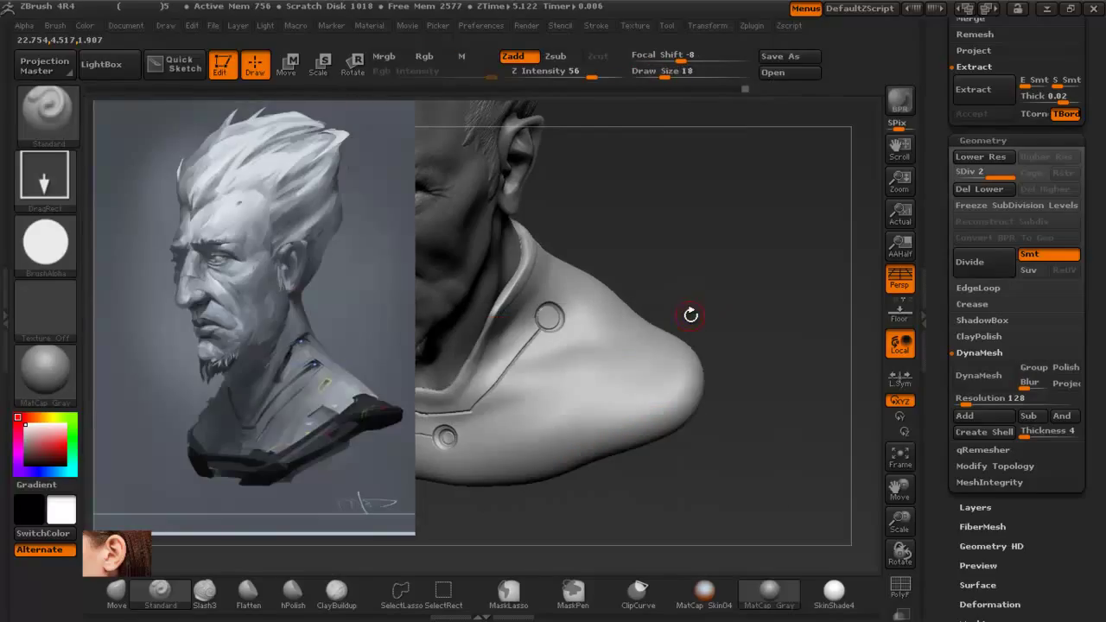
key(shift)
key(shift+z)
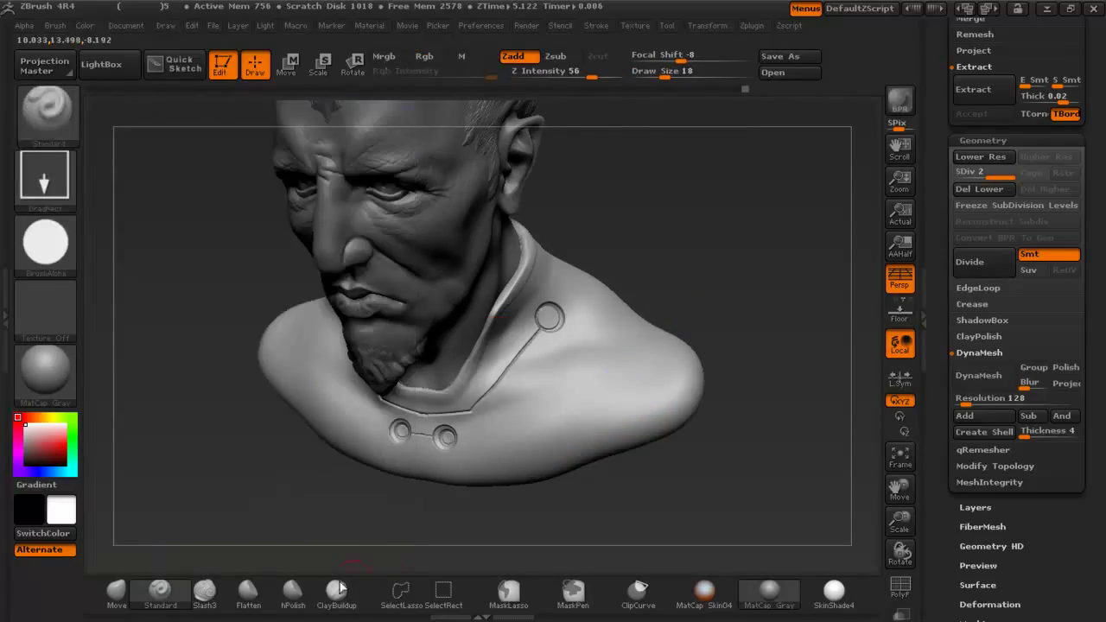
click(211, 594)
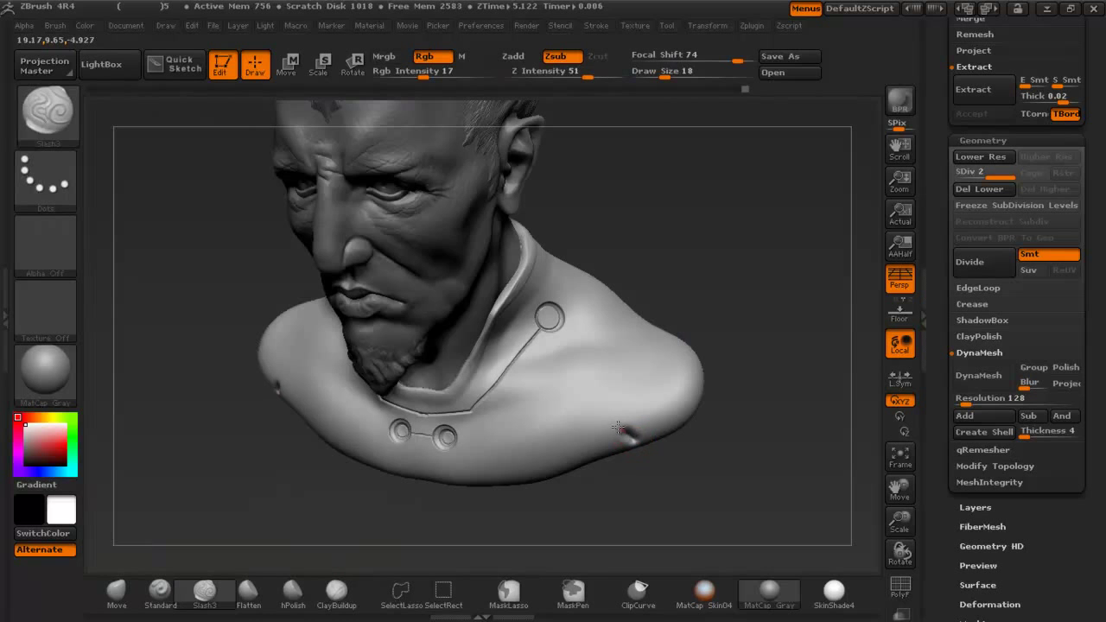
key(ctrl)
key(ctrl+z)
ctrl+right_drag(609, 410, 644, 443)
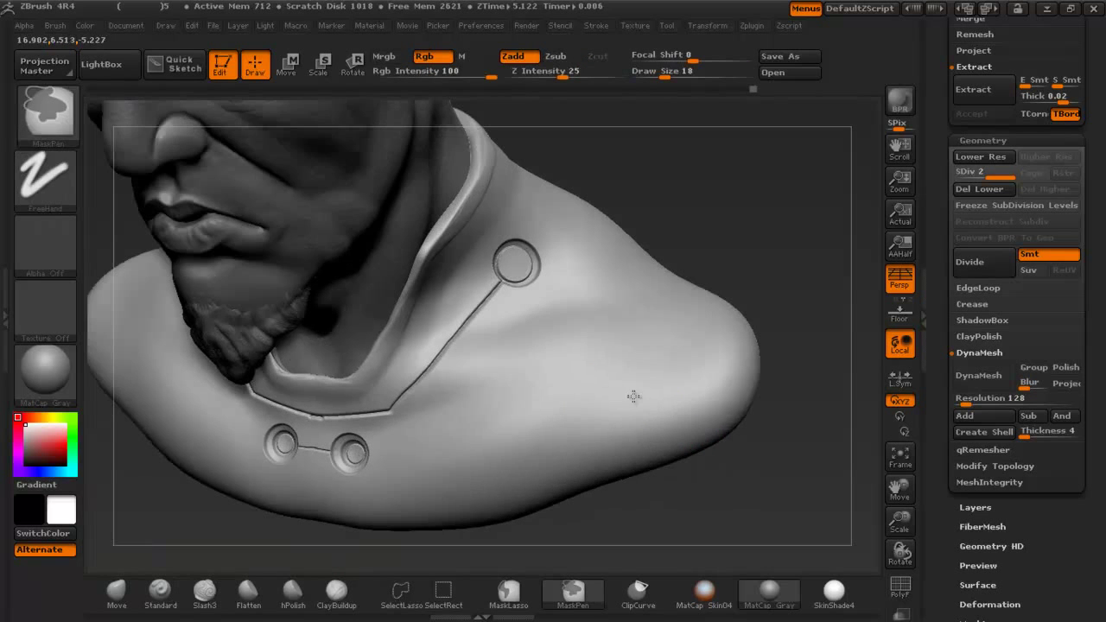
Carve an angular V-shaped groove on the lower shoulder with Slash3 at draw size 8 and focal shift -13.
key(space)
click(633, 392)
mouse_move(628, 393)
mouse_down()
mouse_move(647, 392)
mouse_move(627, 377)
mouse_up()
mouse_move(666, 461)
mouse_down()
mouse_move(608, 415)
mouse_move(620, 378)
mouse_up()
key(ctrl)
key(ctrl+z)
key(space)
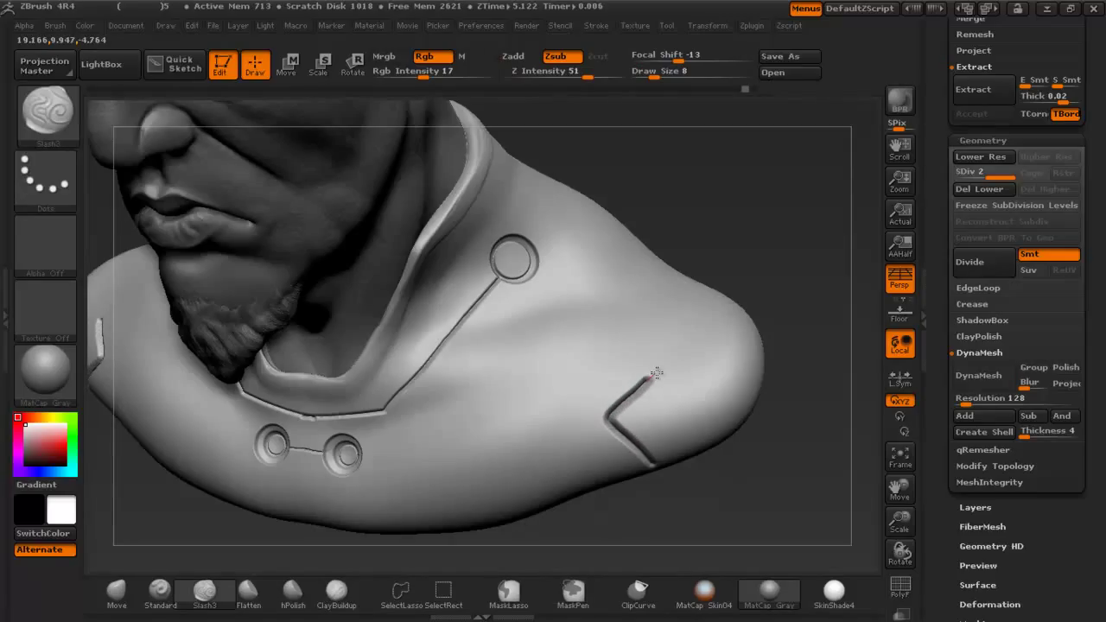
drag(719, 418, 734, 427)
Undo the V-shaped groove on the lower shoulder, reduce the draw size to 2 and increase the LazyMouse radius.
ctrl+right_drag(723, 379, 656, 299)
right_drag(699, 351, 705, 328)
mouse_move(682, 259)
ctrl+right_down()
mouse_move(706, 310)
mouse_move(682, 382)
ctrl+right_up()
key(ctrl+z)
key(space)
drag(688, 355, 675, 355)
click(596, 25)
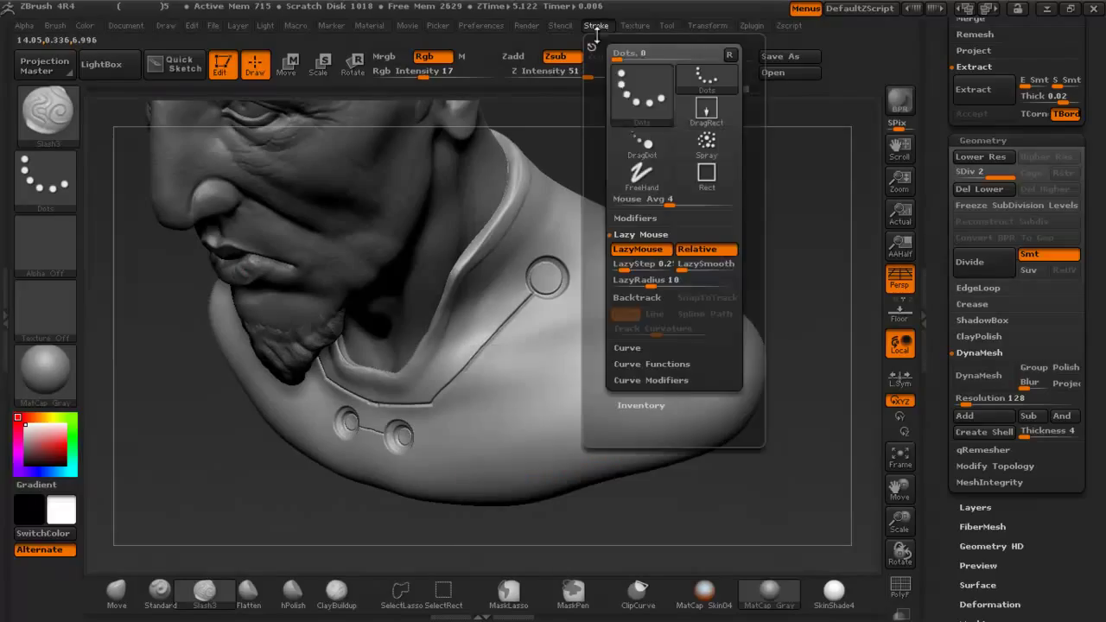
drag(659, 279, 679, 283)
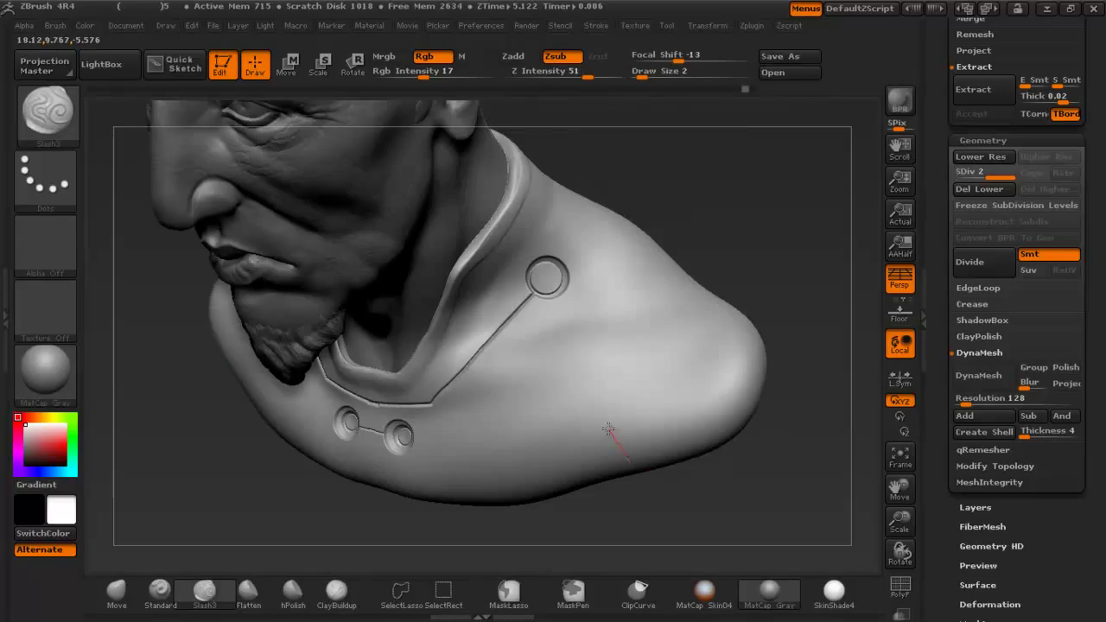
Undo the thin trial groove and set Slash3 to Z intensity 53 and draw size 5.
key(ctrl+z)
click(589, 75)
key(space)
drag(594, 340, 603, 342)
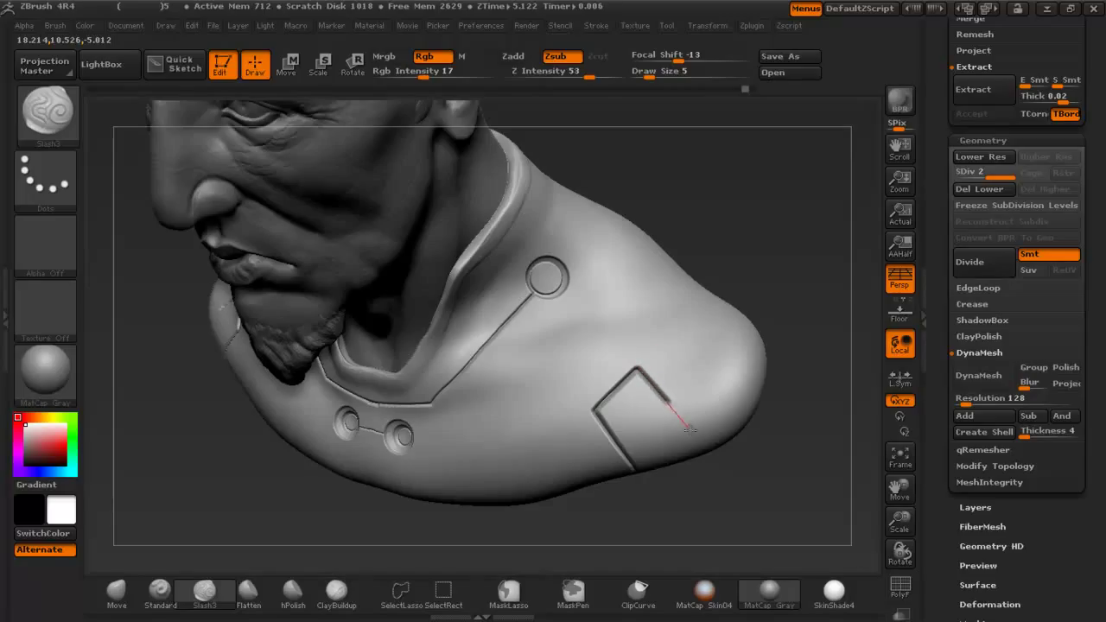
Try a closed angular panel groove on the lower shoulder, compare it with the reference painting and undo all its strokes.
drag(726, 473, 741, 487)
mouse_move(765, 507)
ctrl+right_down()
mouse_move(692, 365)
mouse_move(704, 317)
ctrl+right_up()
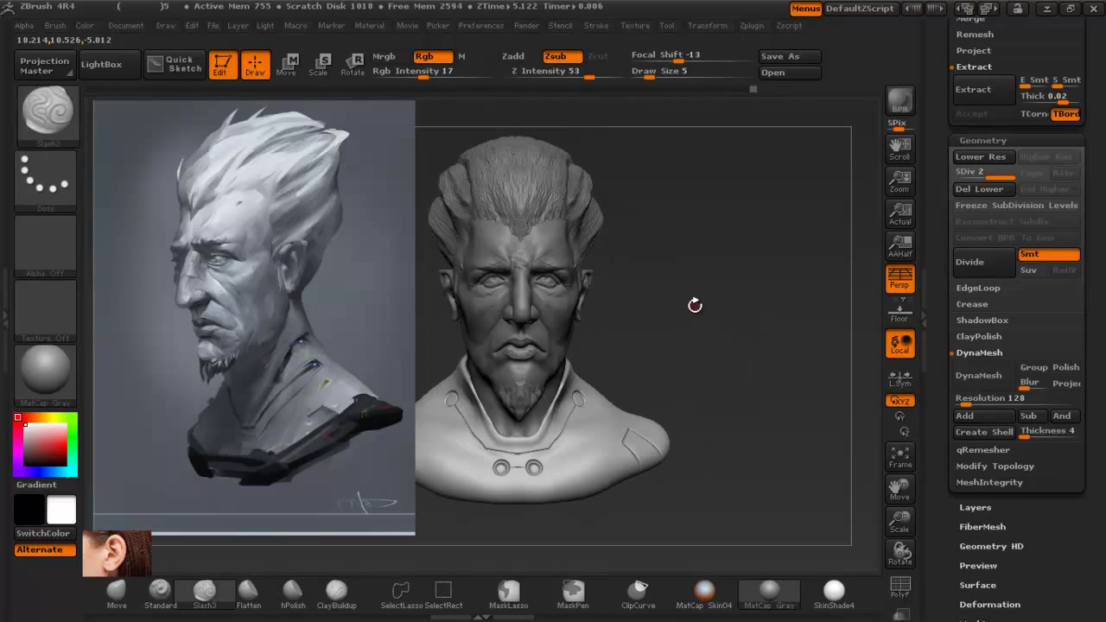
key(shift+z)
mouse_move(695, 304)
ctrl+right_down()
mouse_move(742, 276)
mouse_move(729, 282)
mouse_move(727, 324)
mouse_move(739, 362)
ctrl+right_up()
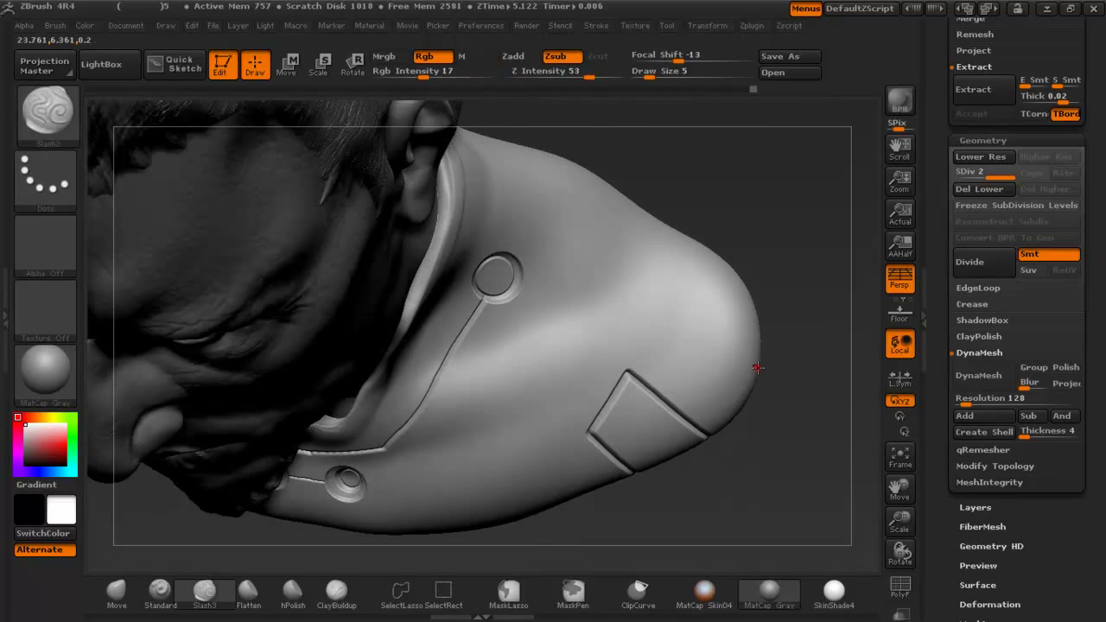
drag(706, 356, 693, 363)
key(ctrl+z)
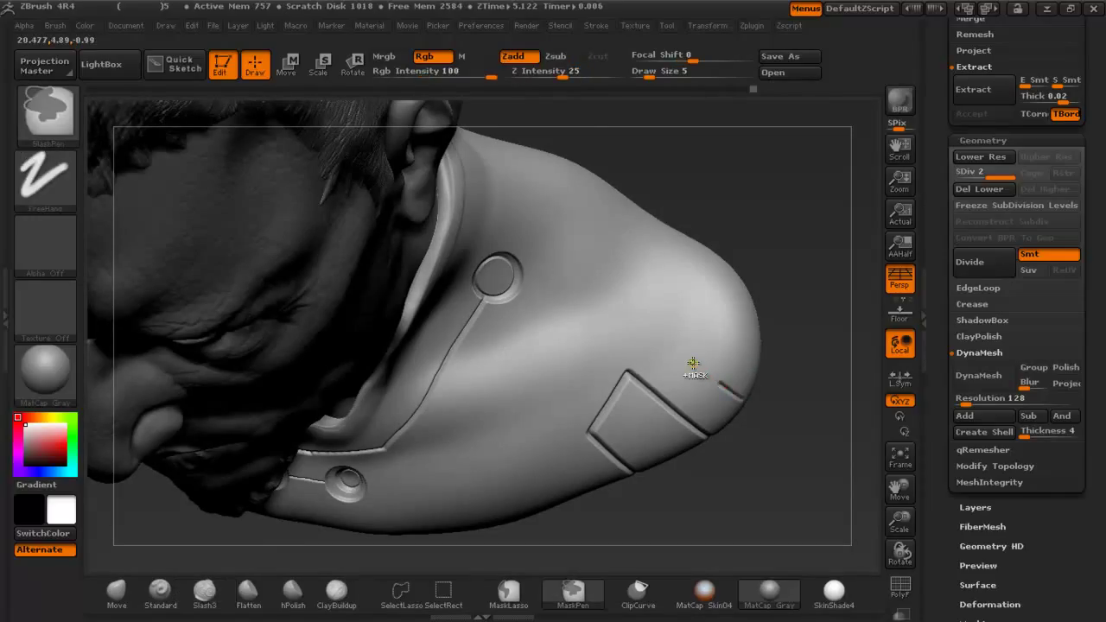
key(ctrl+z)
key(ctrl+z)
key(ctrl+z)
key(ctrl+z)
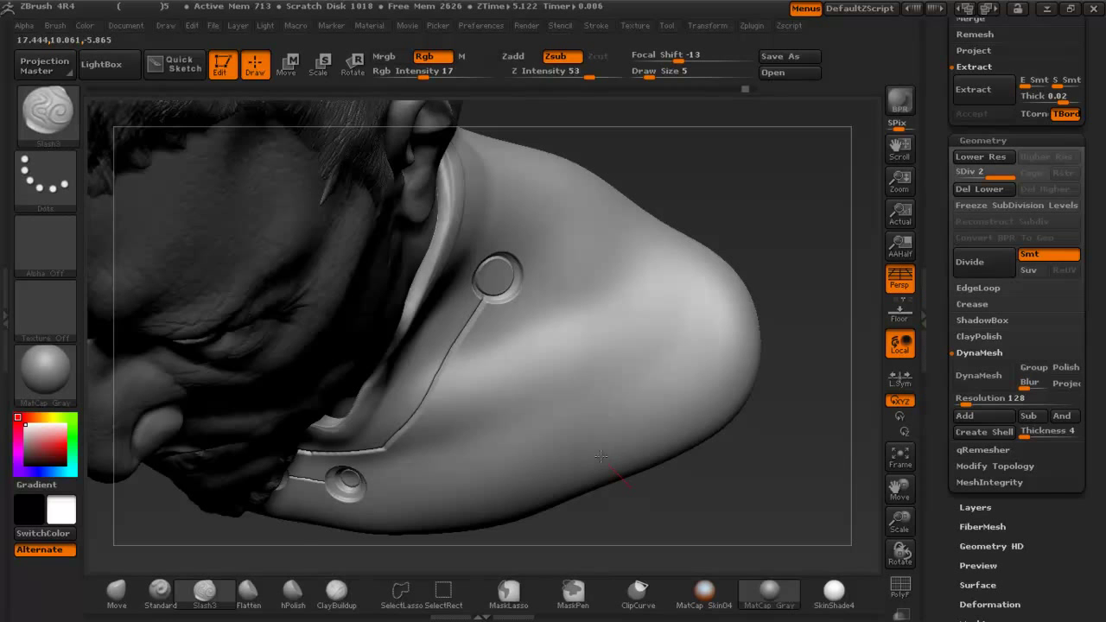
Carve an angular groove from the garment's lower edge up and across the outer shoulder with Slash3 at draw size 5.
drag(592, 425, 593, 425)
key(ctrl+z)
drag(616, 488, 601, 437)
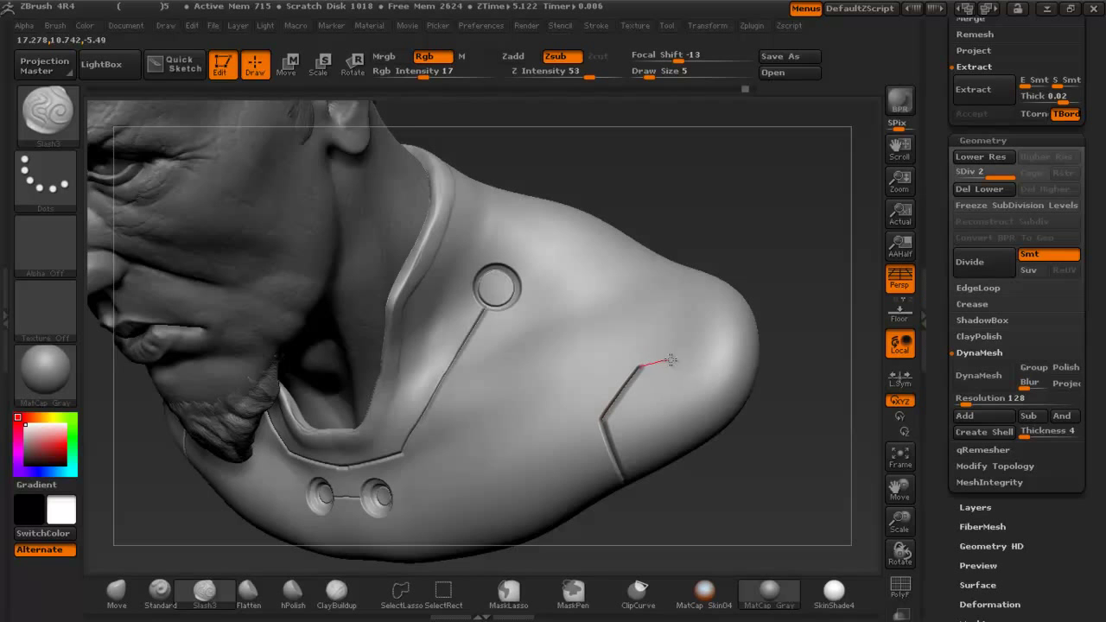
drag(826, 371, 831, 372)
mouse_move(830, 371)
ctrl+right_down()
mouse_move(642, 271)
mouse_move(698, 303)
ctrl+right_up()
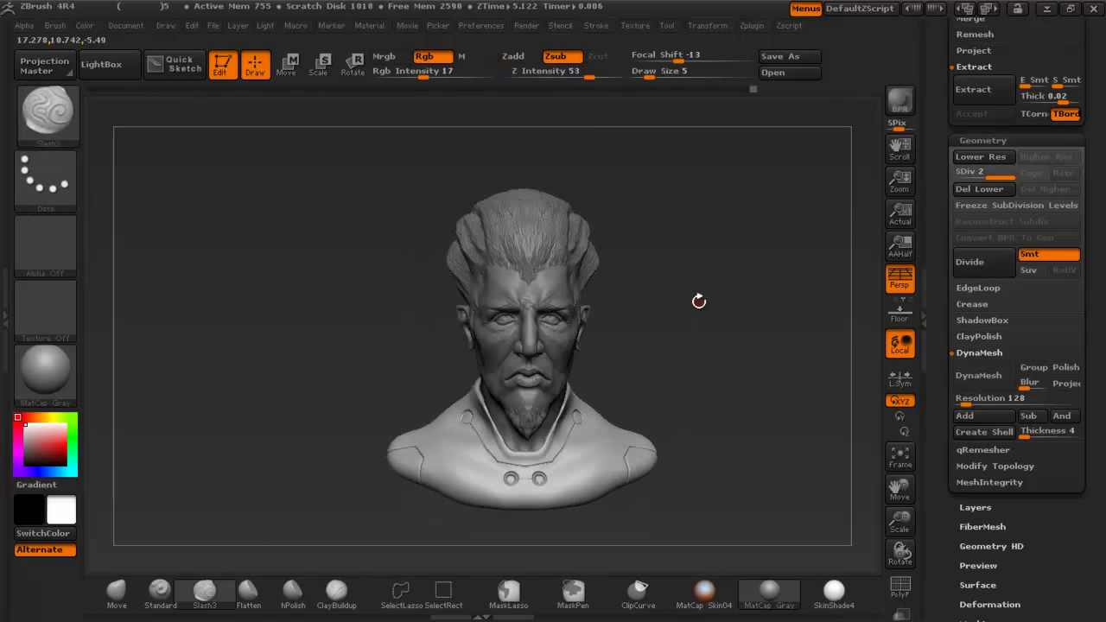
Save the project over "персонаж для анона(продолжение после вылета болванка)5" and compare the bust with the reference painting.
click(780, 57)
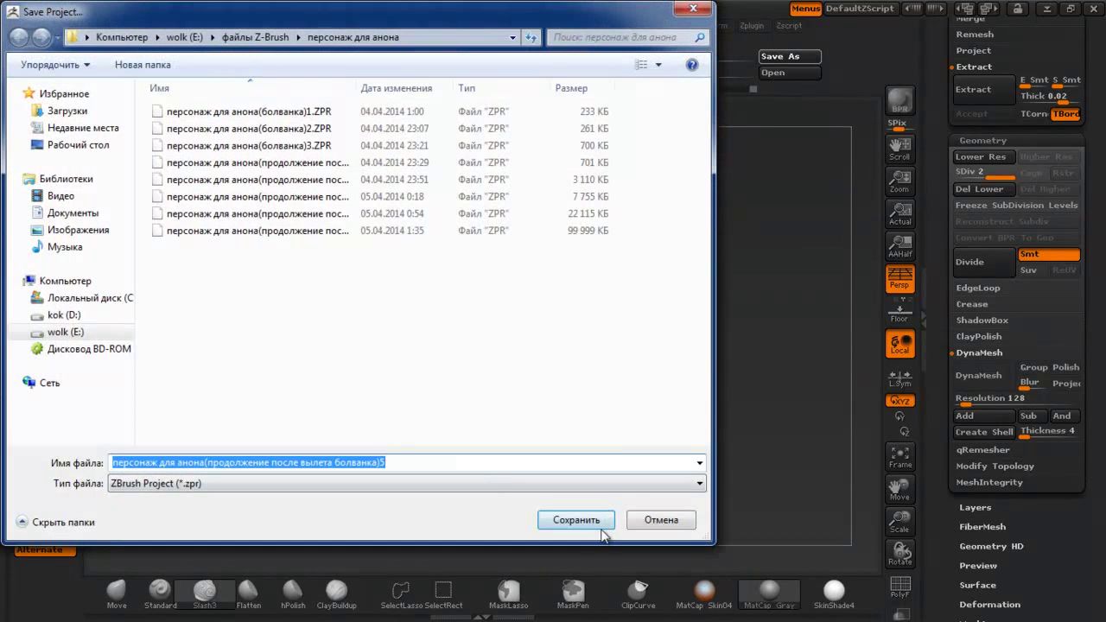
click(594, 524)
click(653, 304)
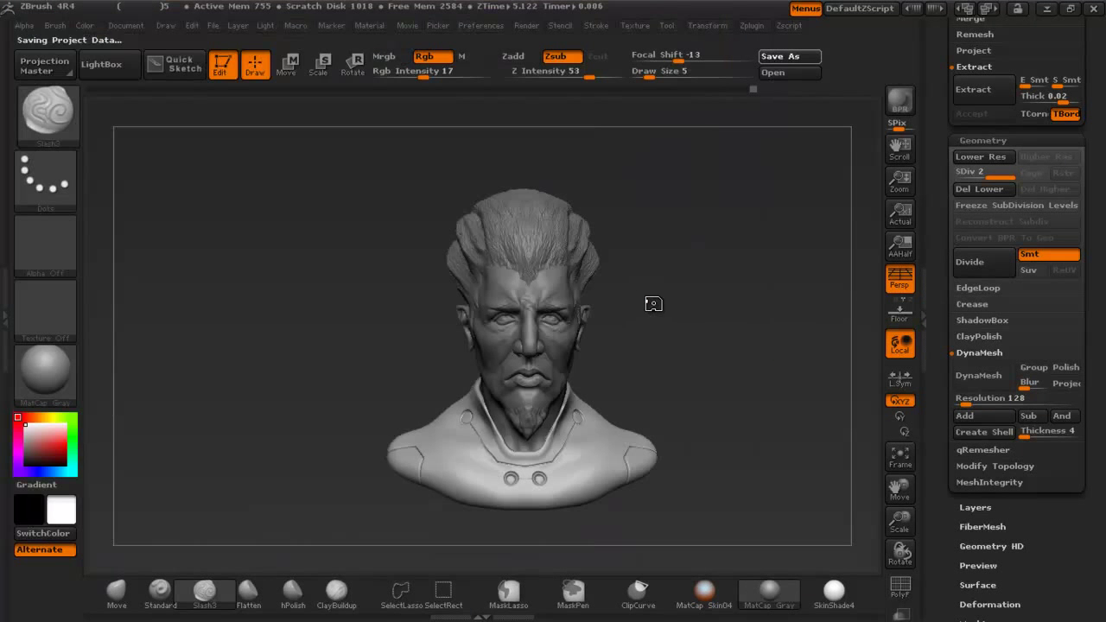
right_drag(686, 313, 683, 286)
ctrl+right_drag(706, 322, 706, 326)
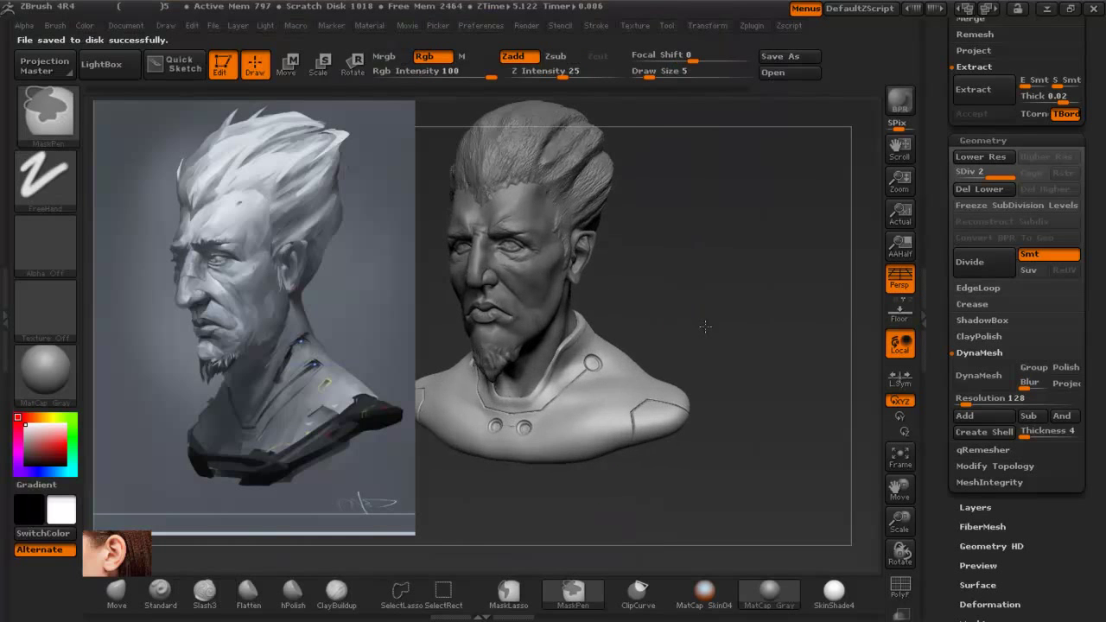
alt+right_drag(667, 273, 708, 284)
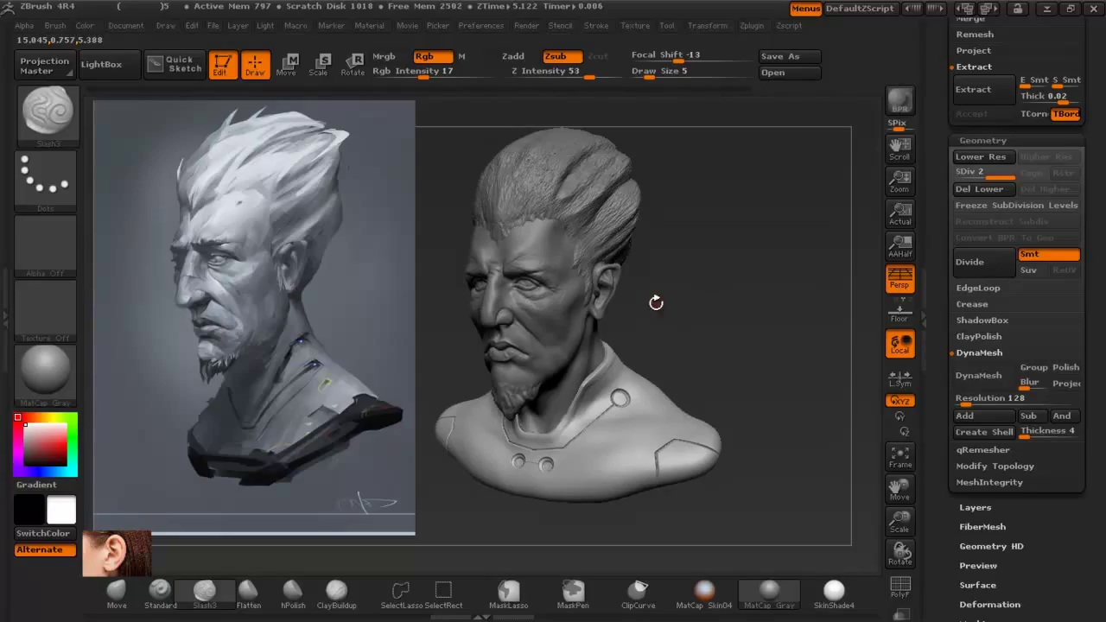
right_drag(669, 305, 706, 300)
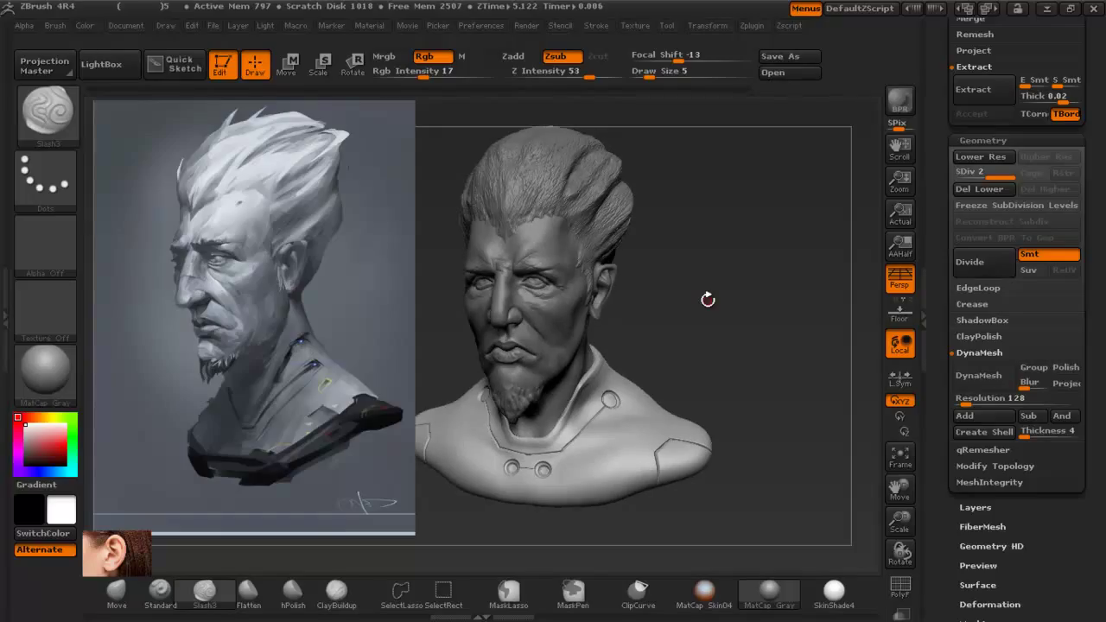
key(shift+z)
Make the head the active subtool and mask a strip across the nose bridge with MaskPen at draw size 20.
mouse_move(518, 278)
ctrl+right_down()
mouse_move(549, 176)
mouse_move(567, 317)
mouse_move(547, 292)
ctrl+right_up()
alt+click(550, 177)
key(space)
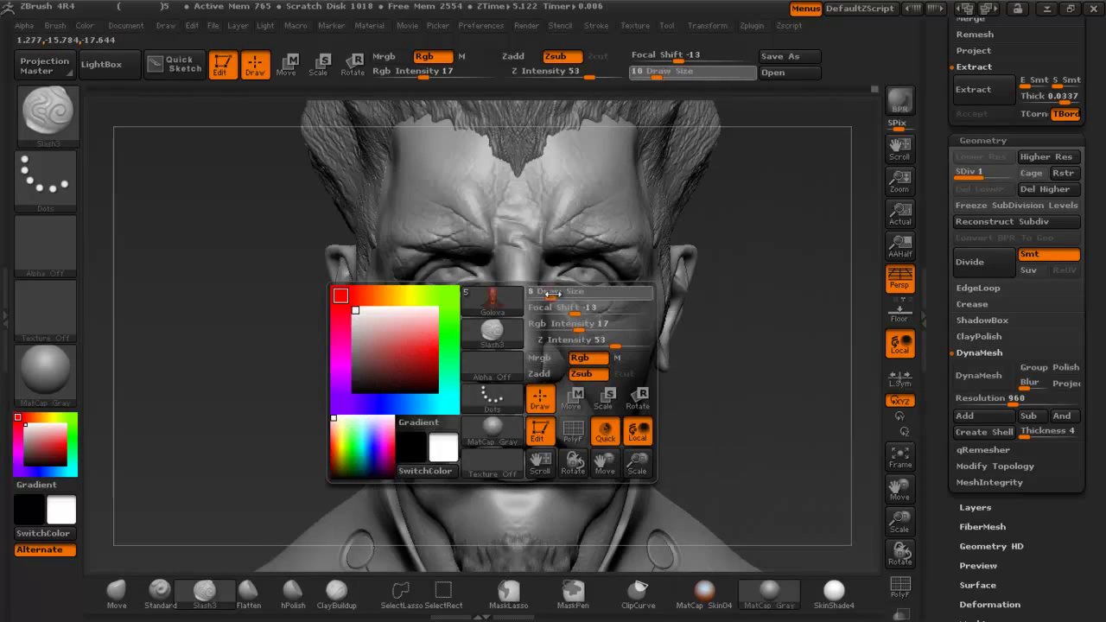
drag(549, 295, 544, 295)
ctrl+right_drag(542, 274, 515, 294)
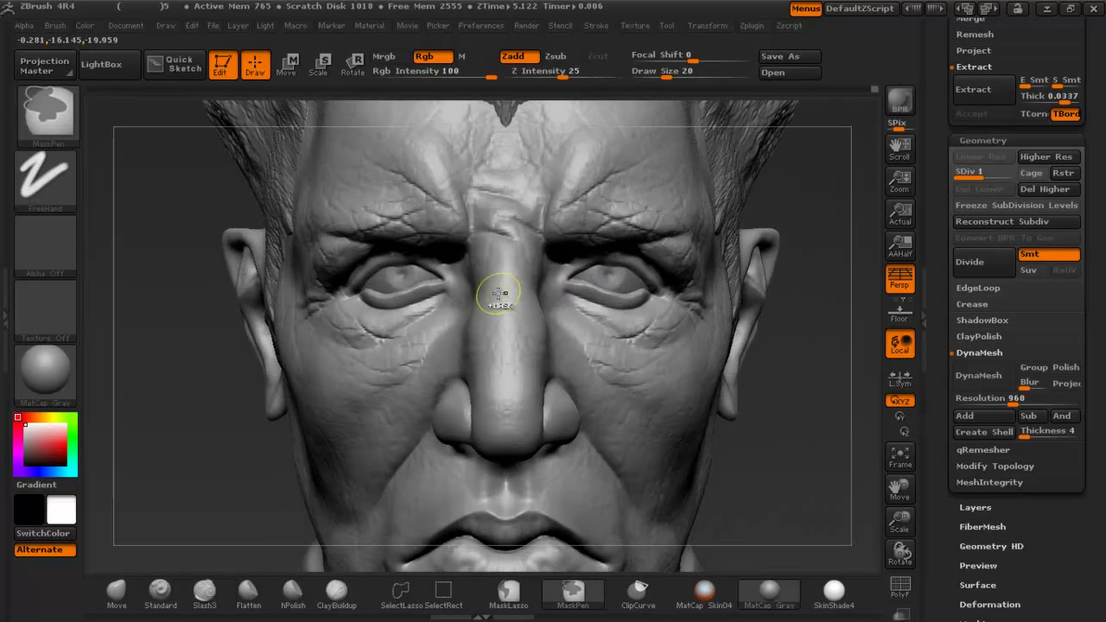
ctrl+drag(503, 294, 530, 295)
right_drag(537, 294, 483, 292)
mouse_move(481, 292)
ctrl+mouse_down()
mouse_move(525, 306)
mouse_move(510, 304)
ctrl+mouse_up()
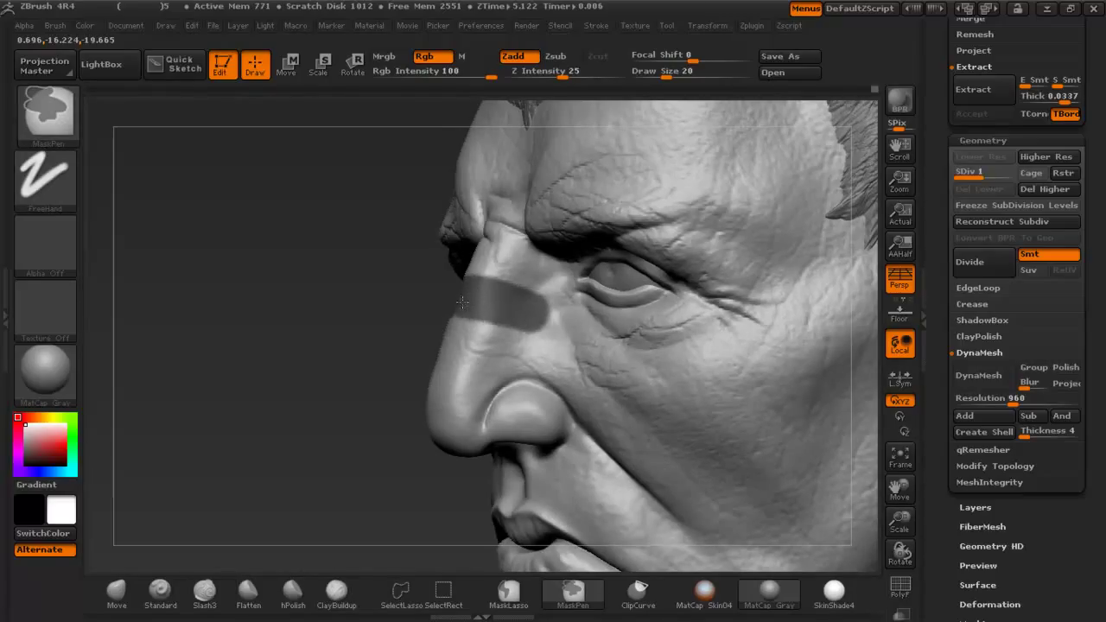
Erase the rounded ends of the nose-bridge mask so the strip ends straight, undoing a misplaced mask spot.
ctrl+right_drag(528, 321, 552, 312)
ctrl+alt+drag(550, 312, 534, 356)
ctrl+click(524, 370)
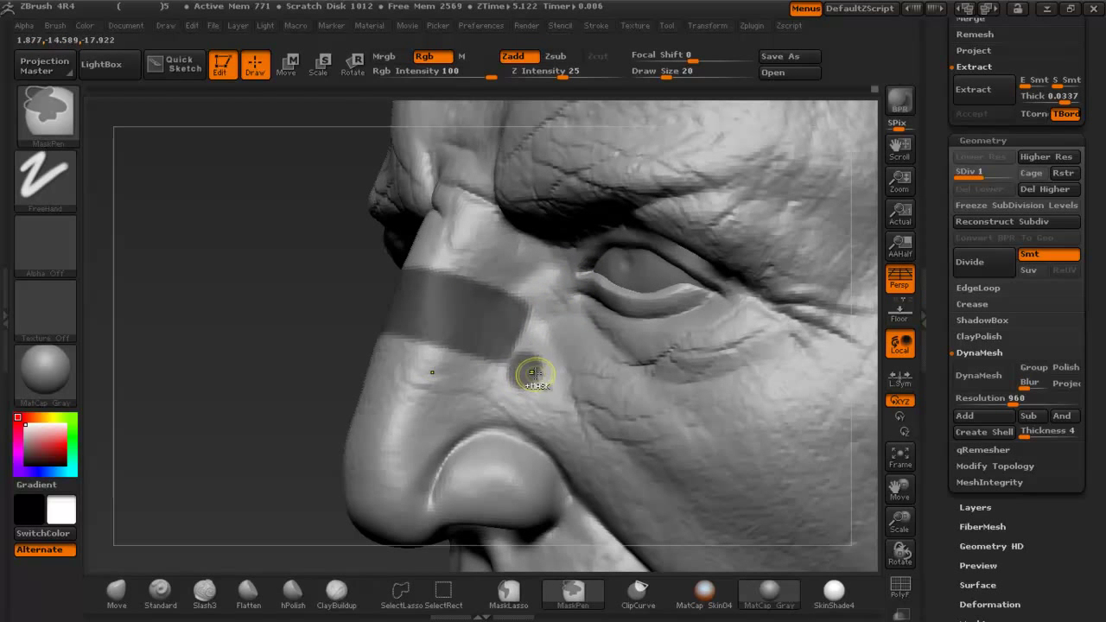
key(ctrl+z)
key(ctrl+z)
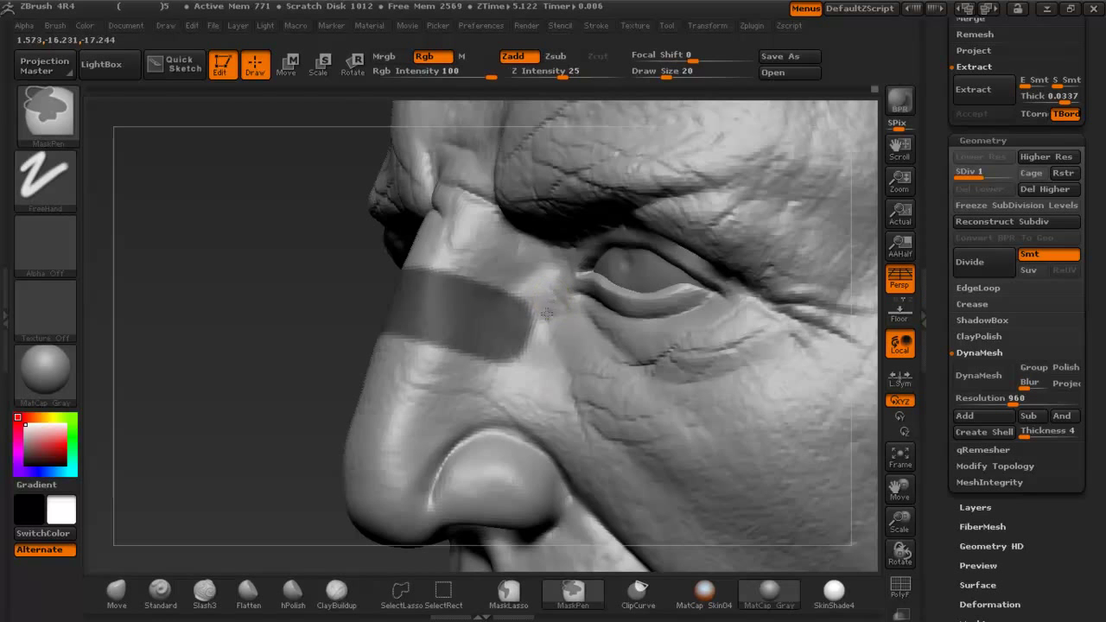
ctrl+alt+drag(550, 296, 536, 363)
mouse_move(503, 321)
ctrl+right_down()
mouse_move(415, 294)
mouse_move(433, 320)
mouse_move(622, 364)
ctrl+right_up()
Check the bust from several angles and touch up the mask strip on the nose bridge.
alt+right_drag(718, 395, 676, 223)
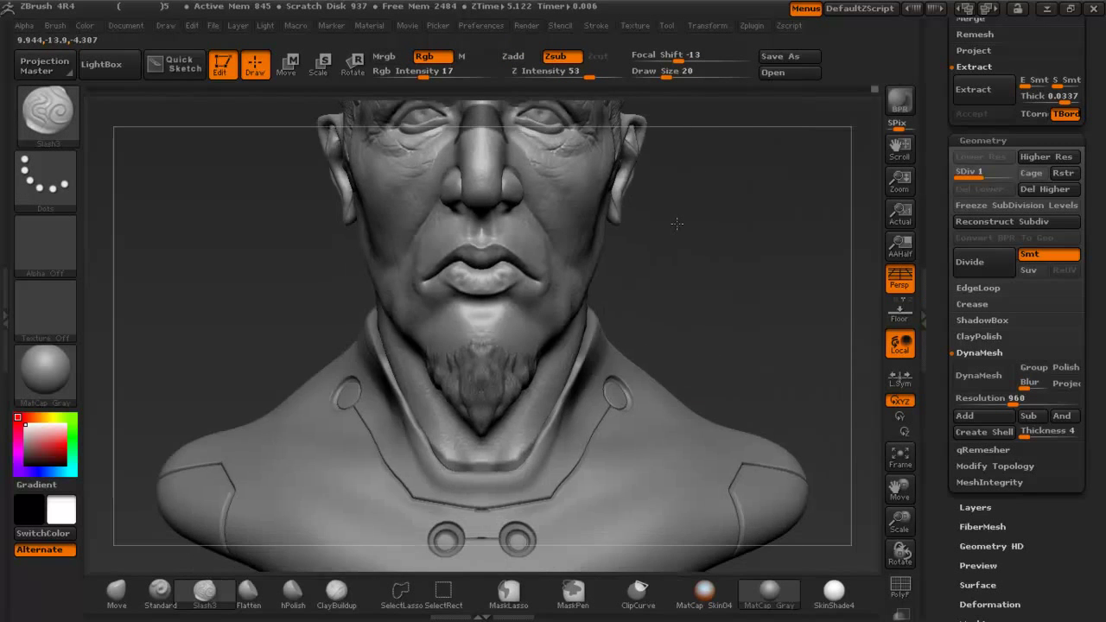
right_drag(710, 280, 641, 317)
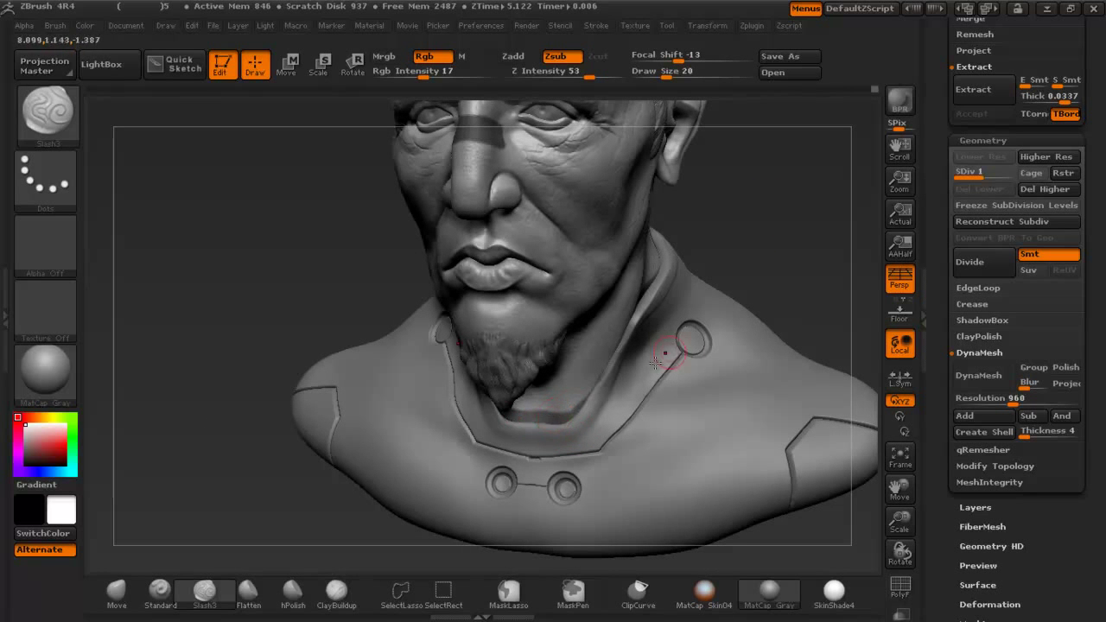
ctrl+drag(752, 198, 786, 283)
alt+right_drag(535, 178, 549, 385)
mouse_move(480, 351)
ctrl+right_down()
mouse_move(526, 423)
mouse_move(532, 466)
ctrl+right_up()
ctrl+drag(479, 343, 522, 347)
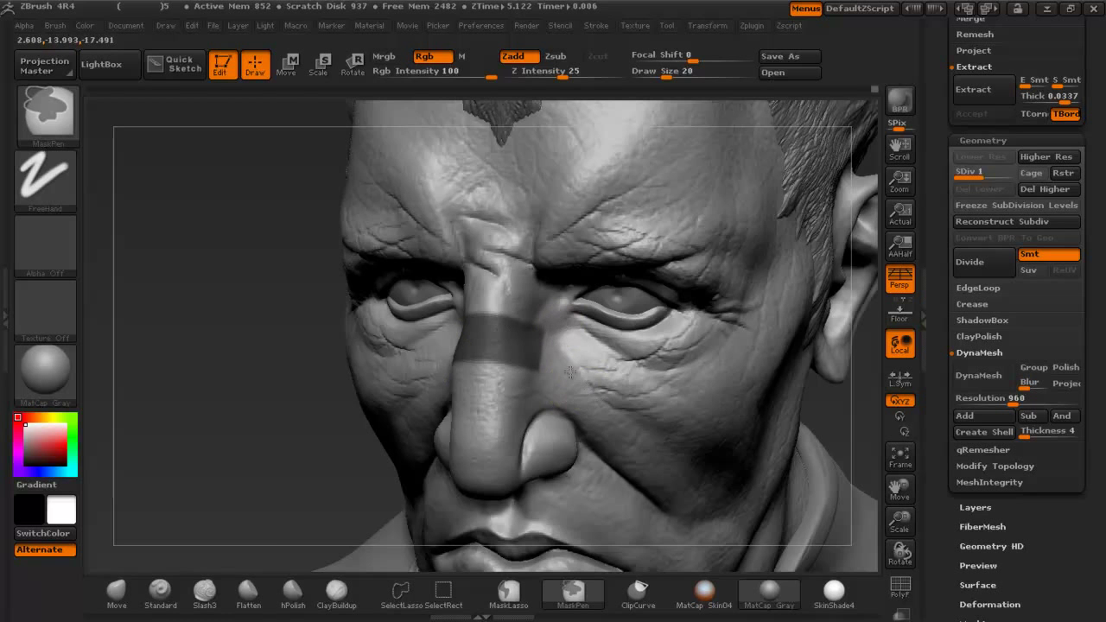
ctrl+right_drag(553, 370, 435, 303)
right_drag(372, 329, 372, 330)
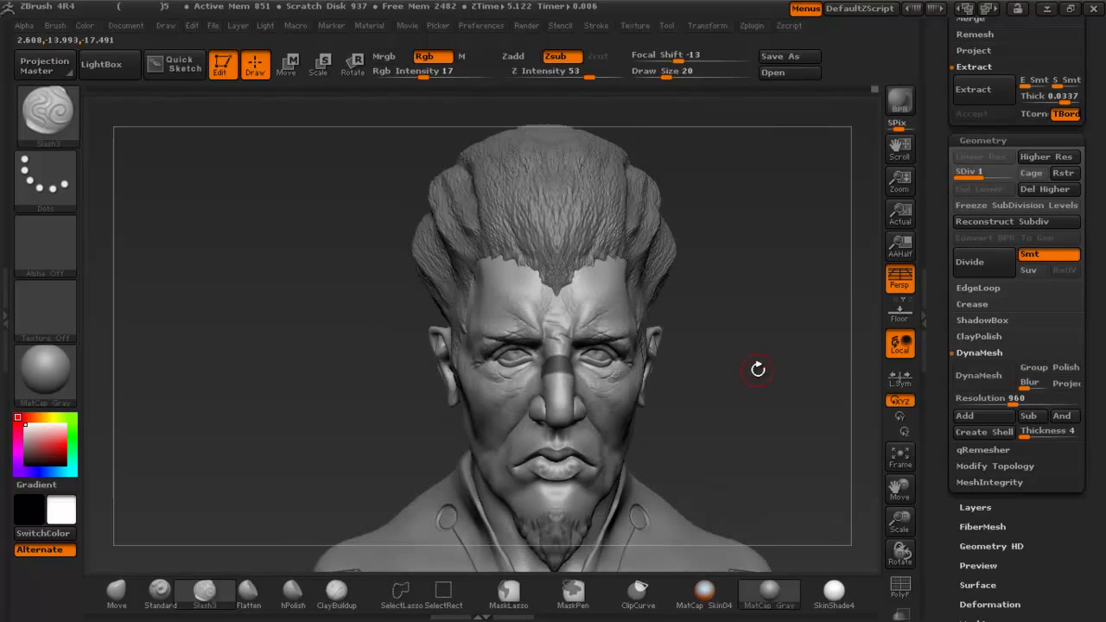
drag(757, 369, 661, 373)
Extract the masked nose strip as a thin patch, testing thinner settings, and accept it at a thickness of 0.0013.
ctrl+right_drag(570, 375, 803, 436)
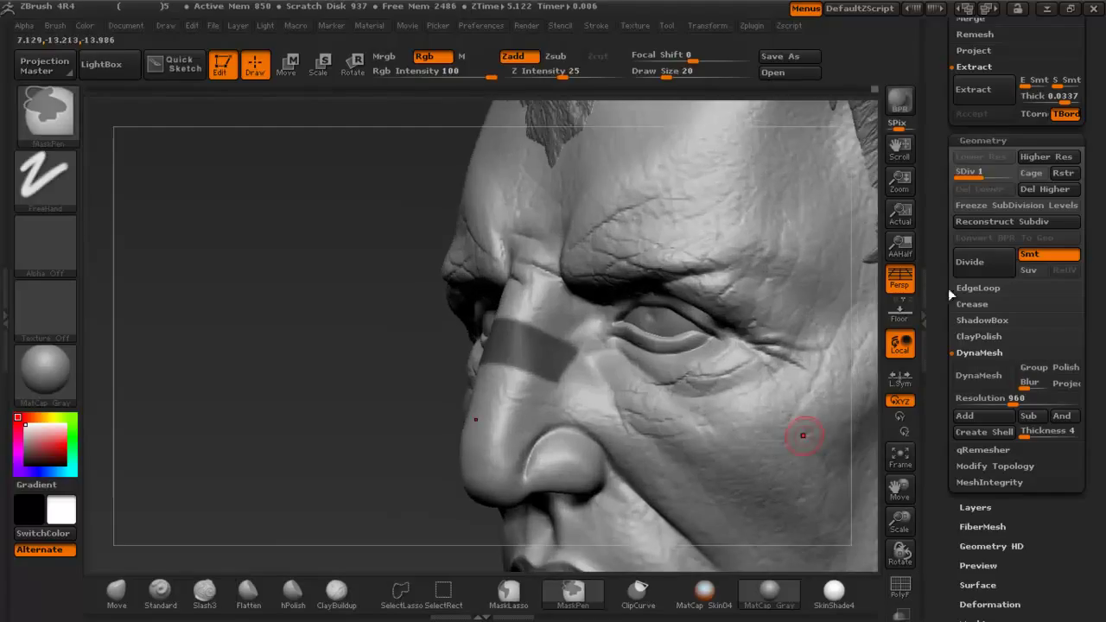
click(982, 89)
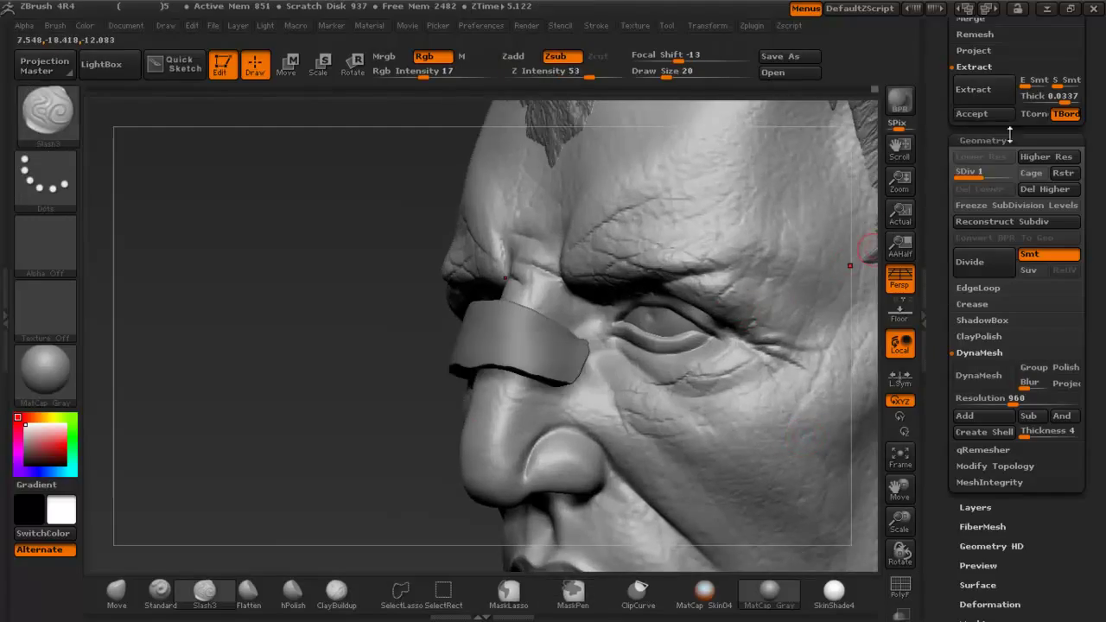
drag(1064, 100, 1061, 99)
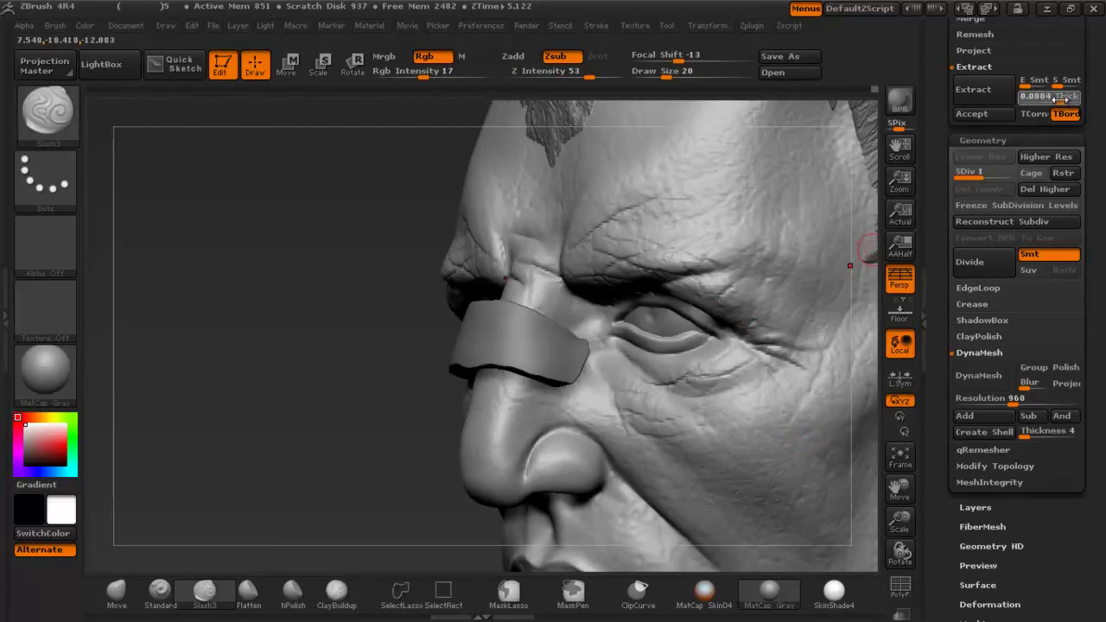
click(967, 93)
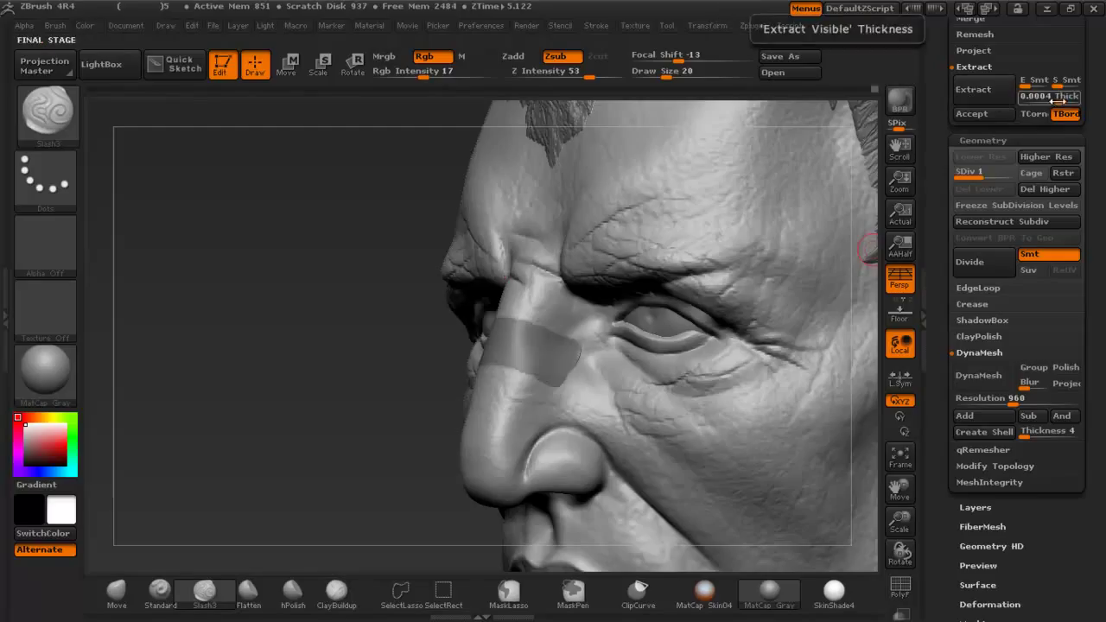
click(983, 93)
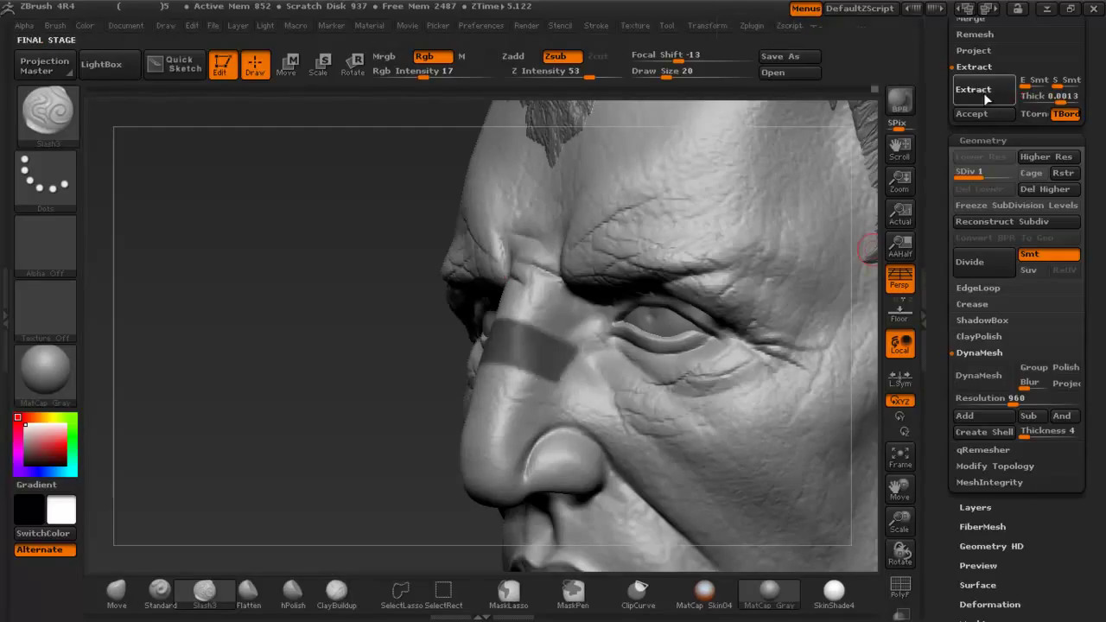
click(969, 113)
Clear the mask and adjust the nose patch's side edge with the Move brush at draw size 38.
ctrl+drag(365, 346, 350, 375)
drag(285, 518, 147, 556)
click(117, 594)
key(space)
mouse_move(600, 345)
mouse_down()
mouse_move(612, 344)
mouse_move(568, 370)
mouse_up()
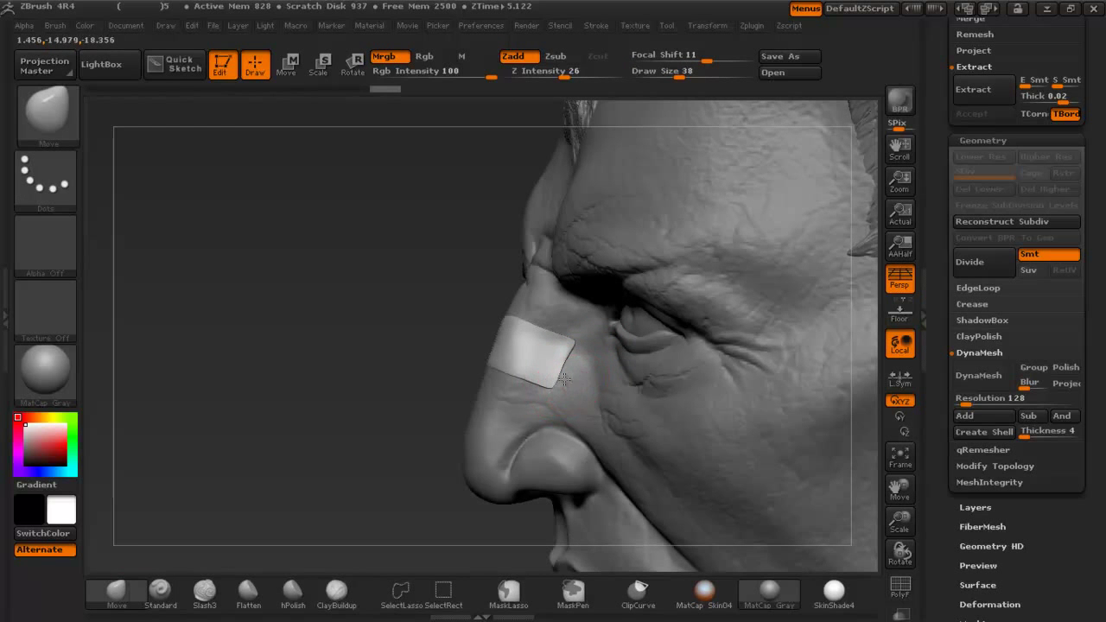
mouse_move(540, 300)
right_down()
mouse_move(760, 423)
mouse_move(642, 325)
right_up()
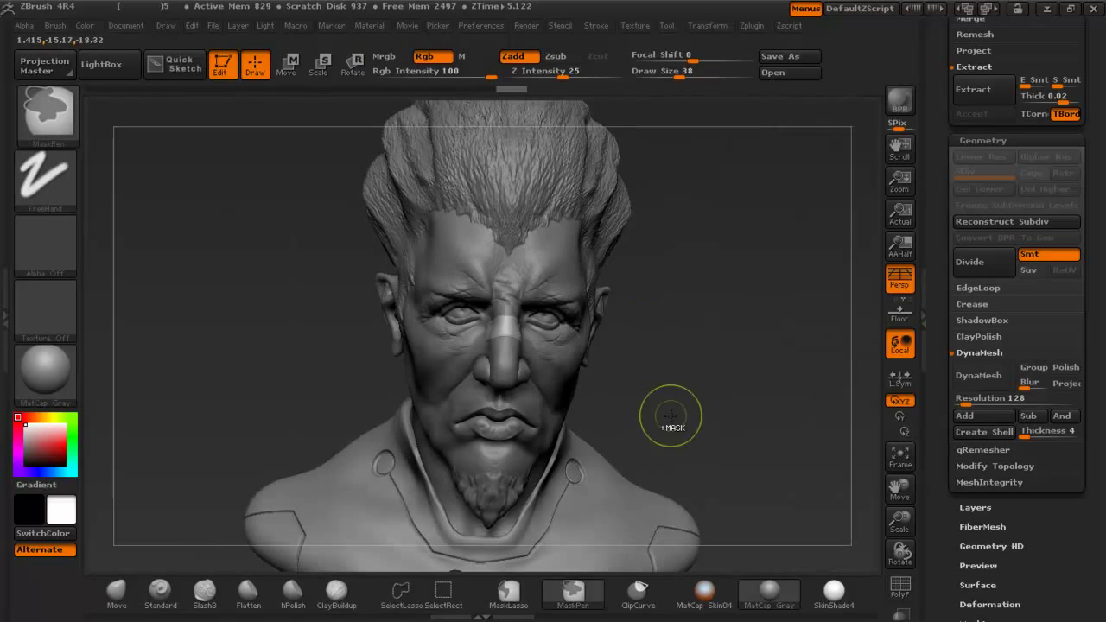
right_drag(657, 407, 722, 346)
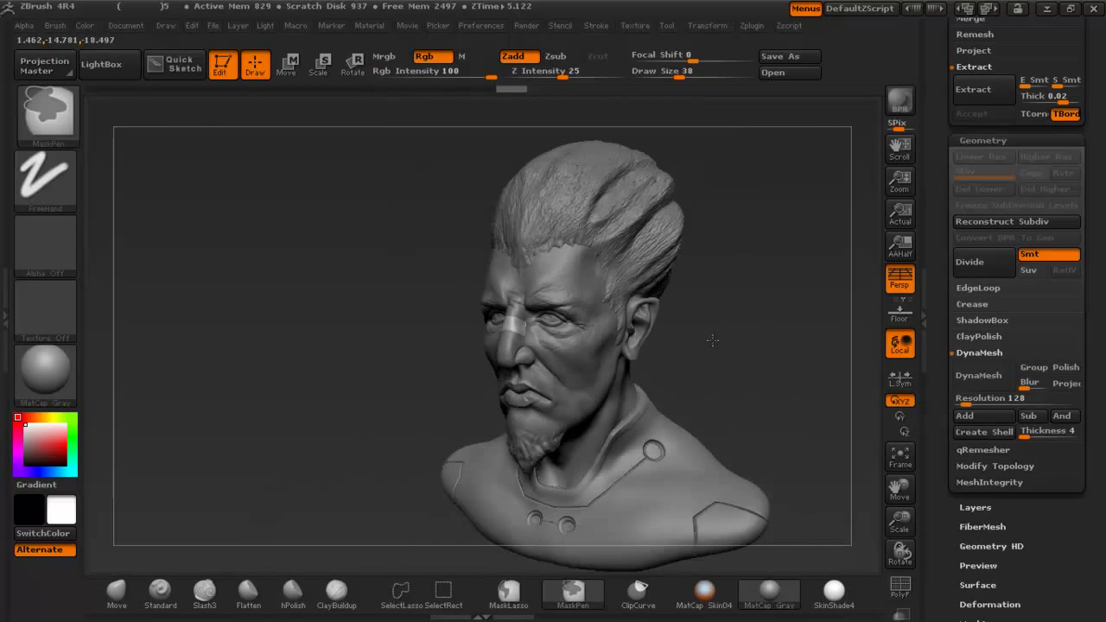
Save the project as "персонаж для анона(продолжение после вылета болванка)6".
click(776, 57)
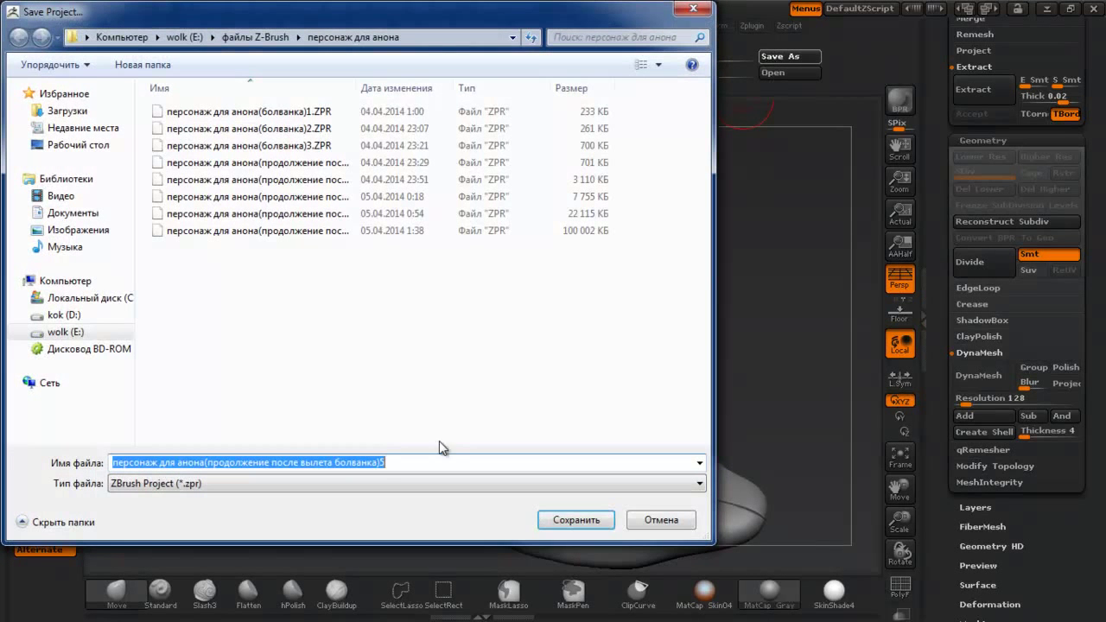
click(388, 462)
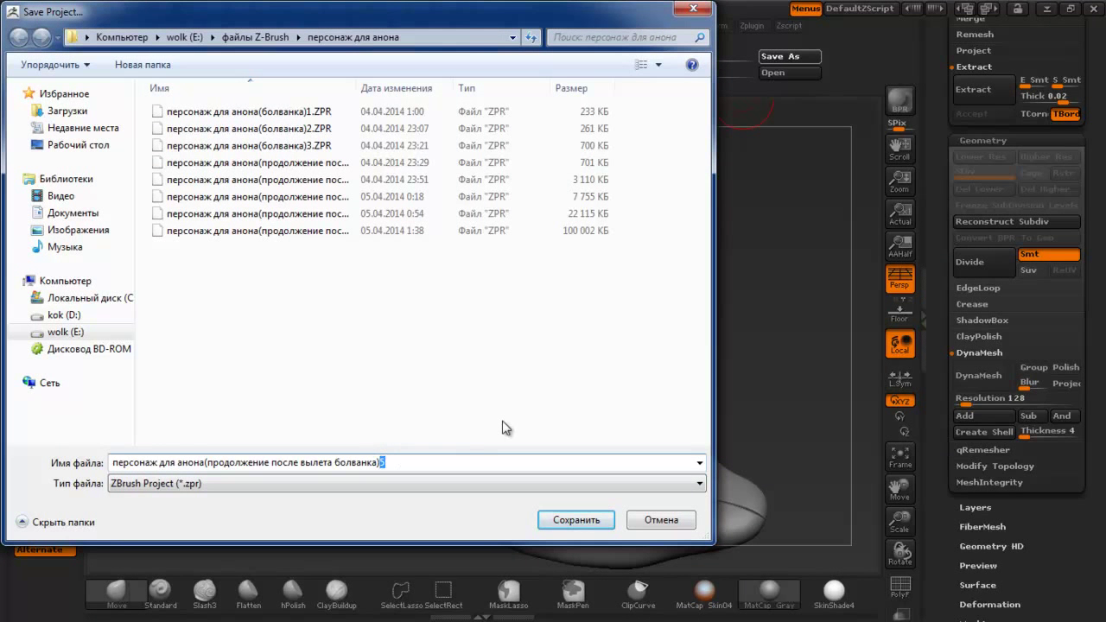
key(Return)
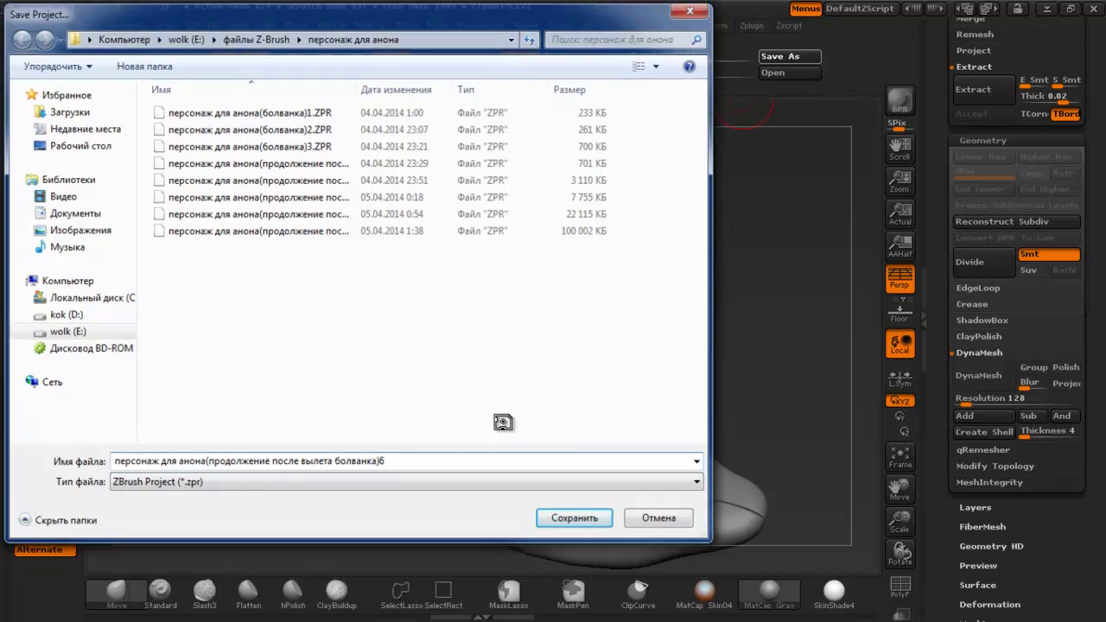
mouse_move(724, 296)
mouse_down()
mouse_move(753, 295)
mouse_move(711, 294)
mouse_up()
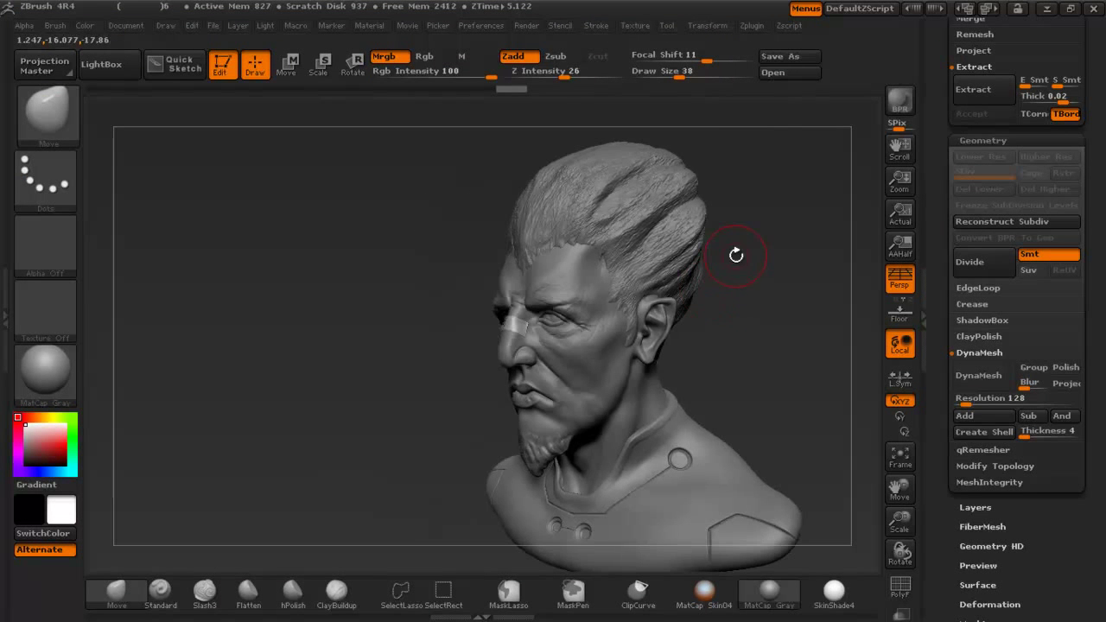